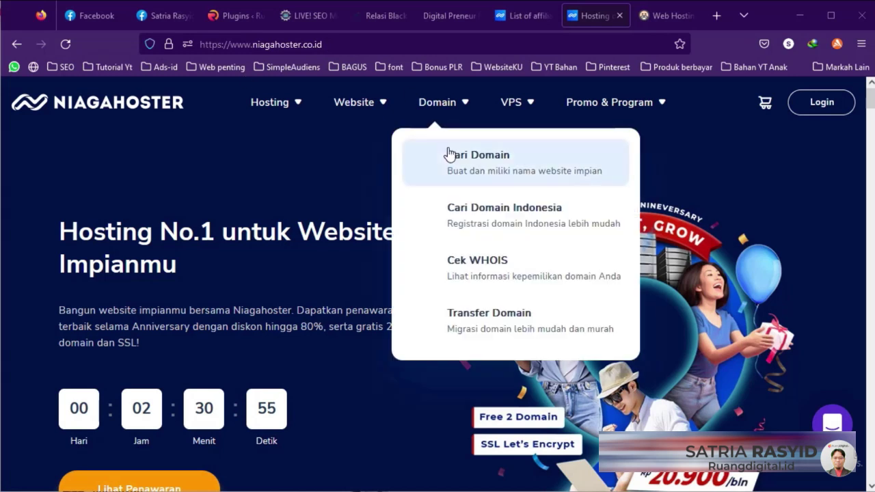
Step: Search Niagahoster's domain finder for the domain blgoseomastery.com to check its availability
{"action": "scroll", "coordinate": [314, 257], "scroll_direction": "down", "scroll_amount": 5}
{"action": "scroll", "coordinate": [316, 256], "scroll_direction": "down", "scroll_amount": 3}
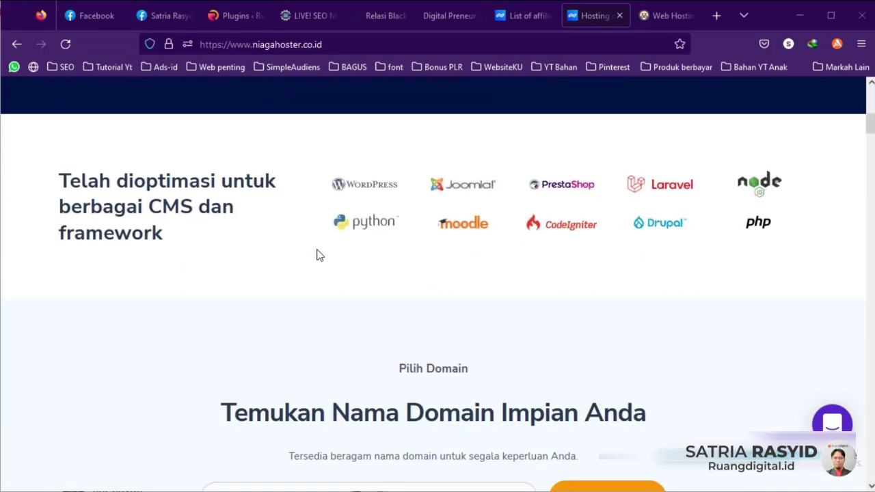
{"action": "scroll", "coordinate": [447, 211], "scroll_direction": "down", "scroll_amount": 3}
{"action": "left_click", "coordinate": [346, 287]}
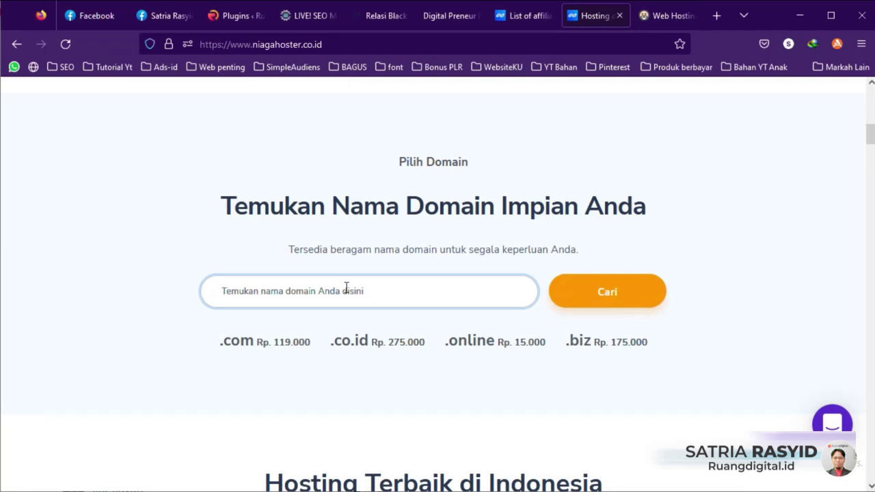
{"action": "type", "text": "bl"}
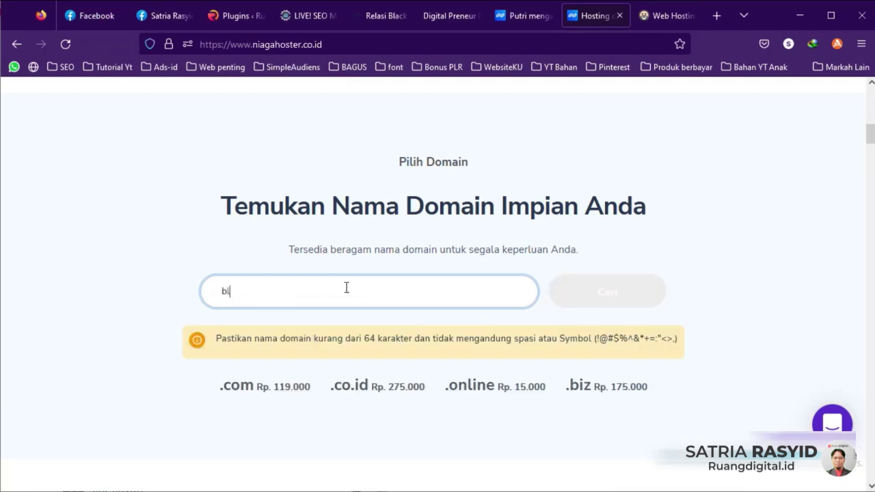
{"action": "type", "text": "goseomastery"}
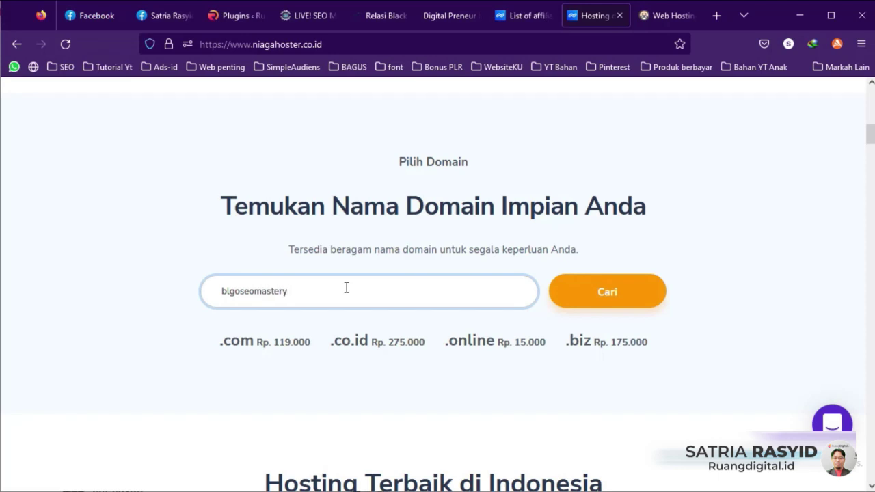
{"action": "type", "text": ".com"}
{"action": "left_click", "coordinate": [602, 303]}
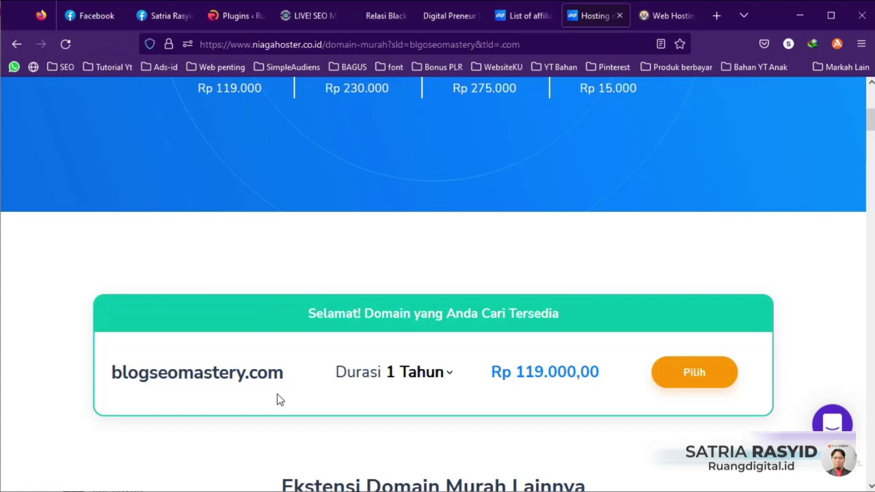
Step: Confirm blogseomastery.com is available at Rp 119.000,00 for one year and choose it
{"action": "scroll", "coordinate": [319, 358], "scroll_direction": "up", "scroll_amount": 2}
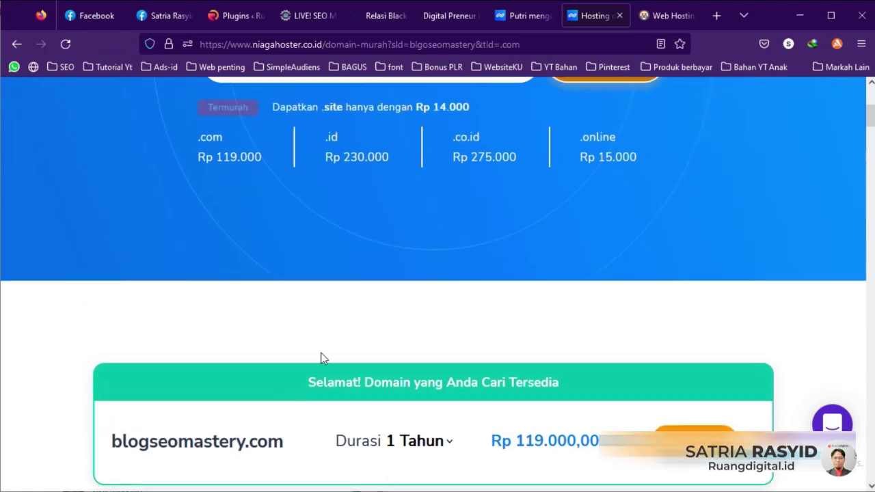
{"action": "scroll", "coordinate": [369, 326], "scroll_direction": "down", "scroll_amount": 3}
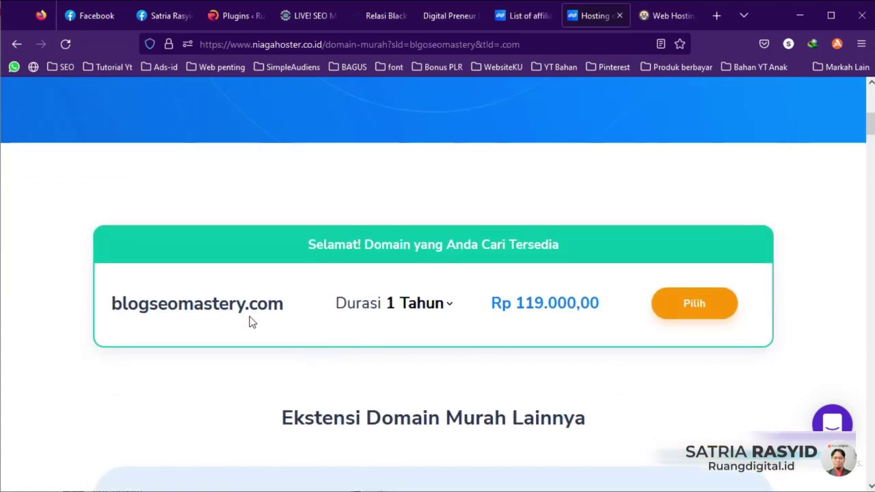
{"action": "left_click_drag", "start_coordinate": [246, 304], "coordinate": [282, 305]}
{"action": "left_click", "coordinate": [301, 322]}
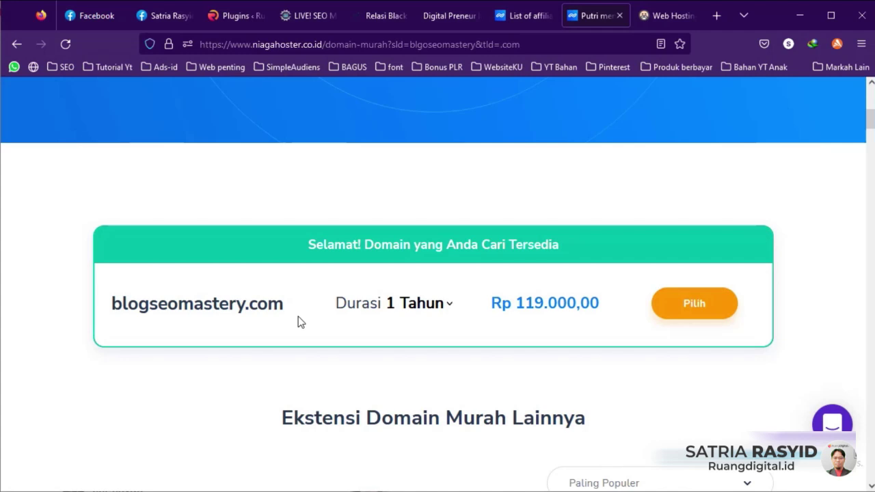
{"action": "left_click", "coordinate": [704, 314]}
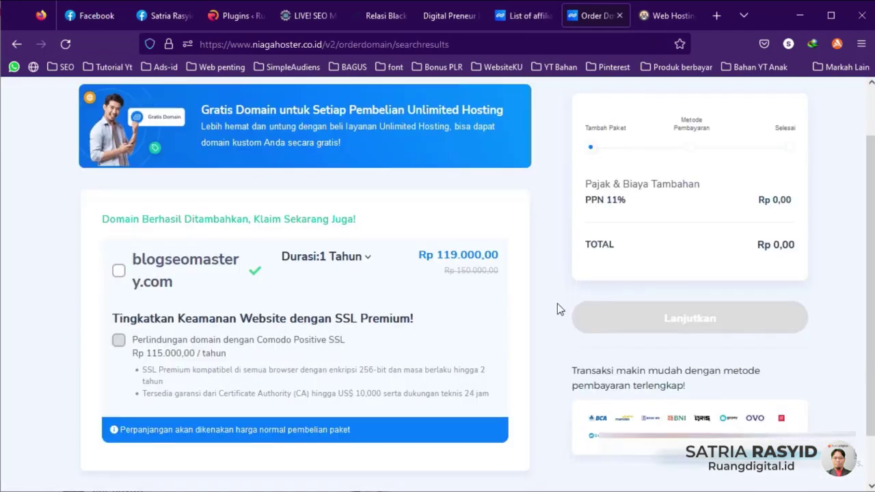
Step: Add blogseomastery.com to the order, bringing the cart total to Rp 132.090,00
{"action": "left_click", "coordinate": [118, 269]}
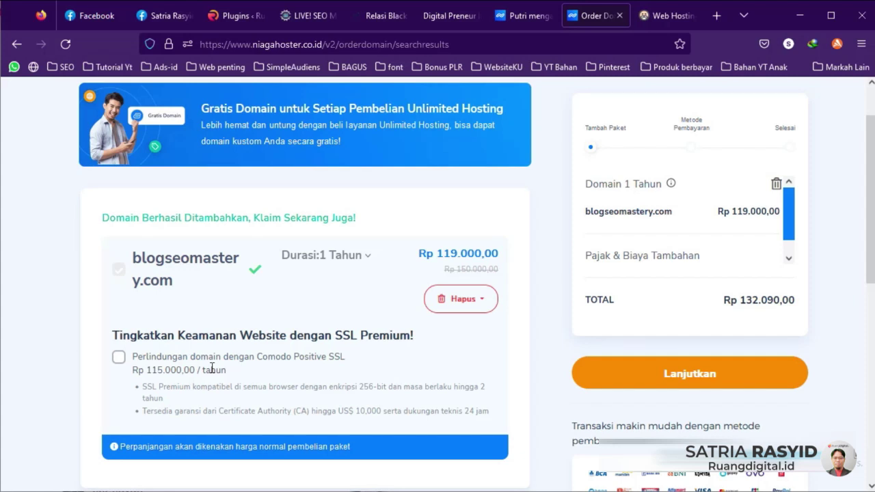
{"action": "scroll", "coordinate": [342, 341], "scroll_direction": "down", "scroll_amount": 1}
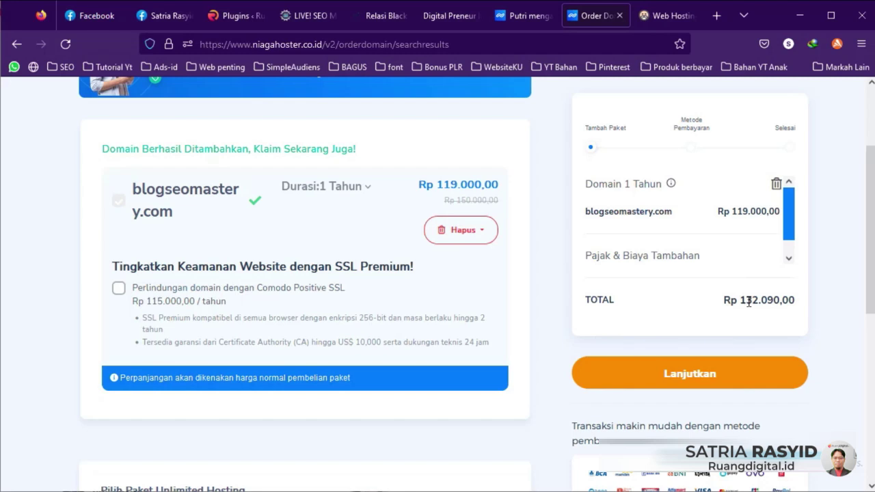
{"action": "scroll", "coordinate": [748, 301], "scroll_direction": "down", "scroll_amount": 3}
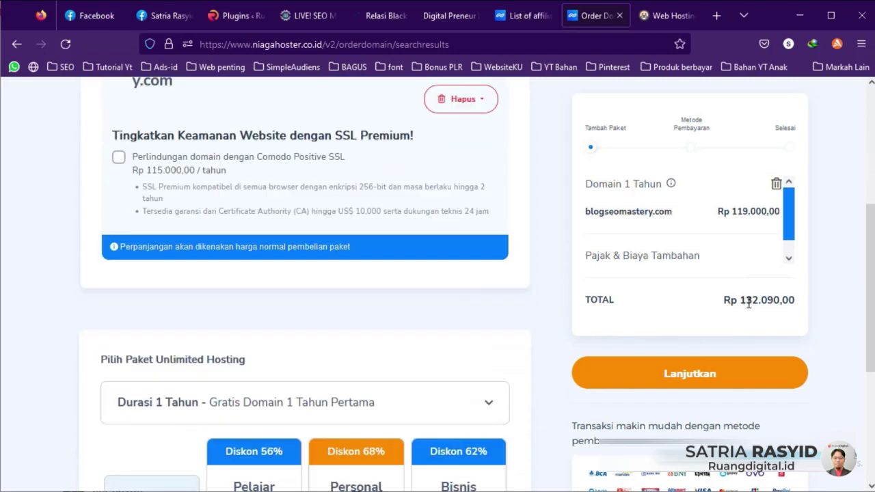
{"action": "scroll", "coordinate": [427, 287], "scroll_direction": "up", "scroll_amount": 2}
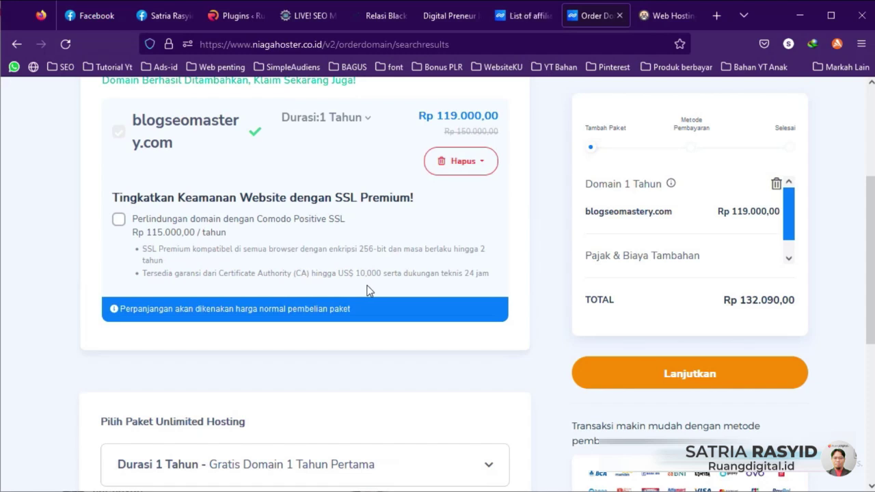
{"action": "scroll", "coordinate": [363, 291], "scroll_direction": "down", "scroll_amount": 1}
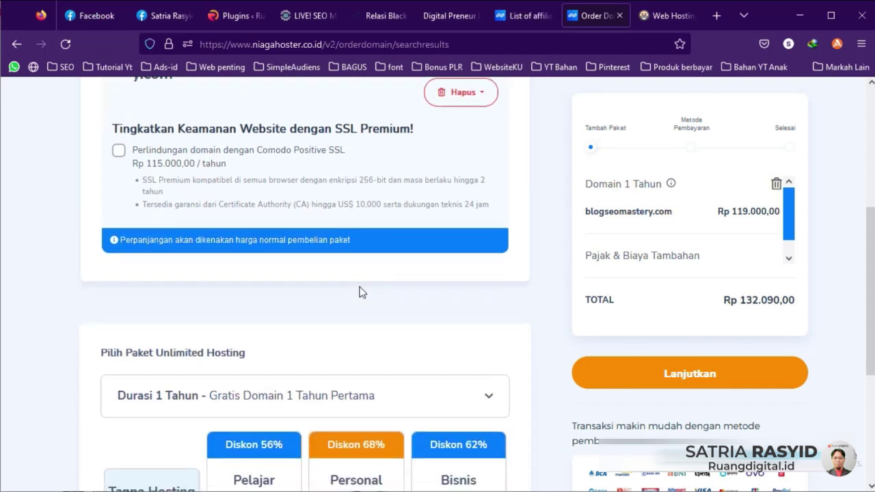
{"action": "scroll", "coordinate": [359, 293], "scroll_direction": "down", "scroll_amount": 3}
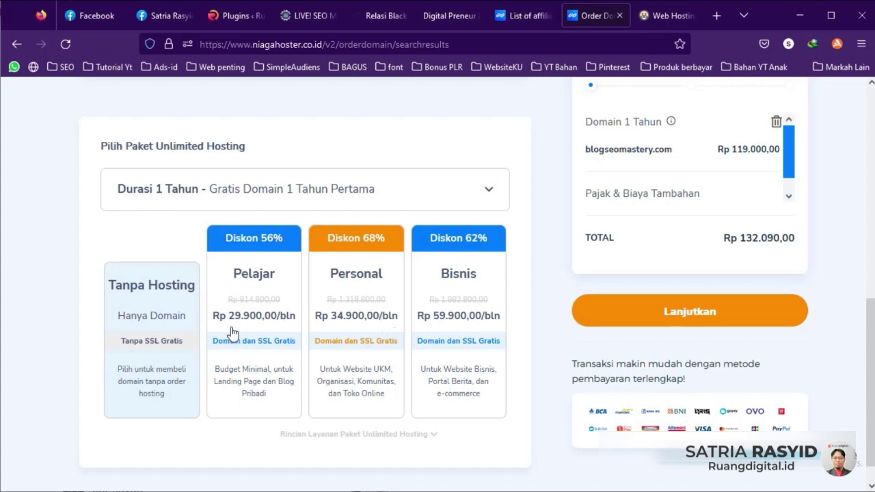
Step: Pick the Pelajar hosting package with a 1 Tahun duration and continue
{"action": "left_click", "coordinate": [269, 289]}
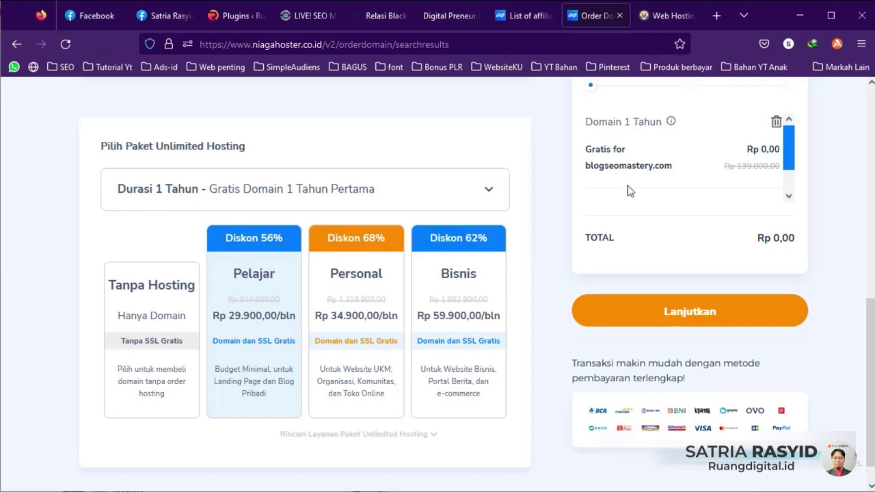
{"action": "scroll", "coordinate": [628, 160], "scroll_direction": "up", "scroll_amount": 1}
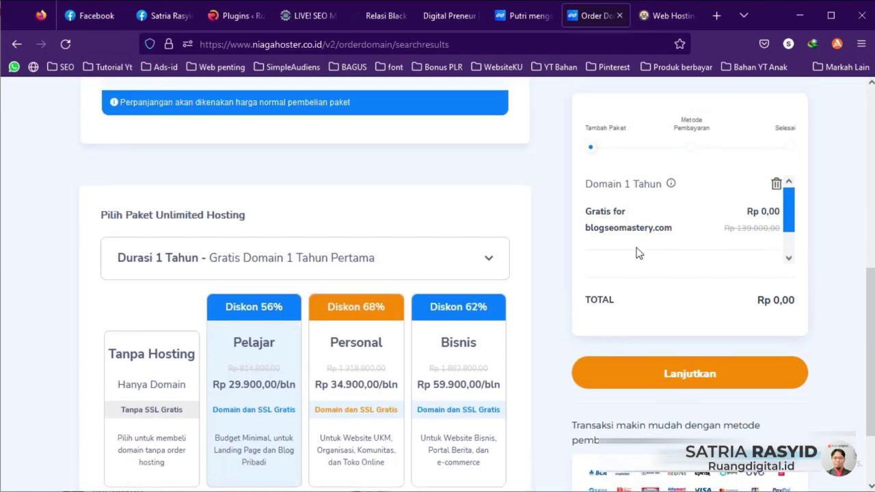
{"action": "scroll", "coordinate": [745, 281], "scroll_direction": "down", "scroll_amount": 1}
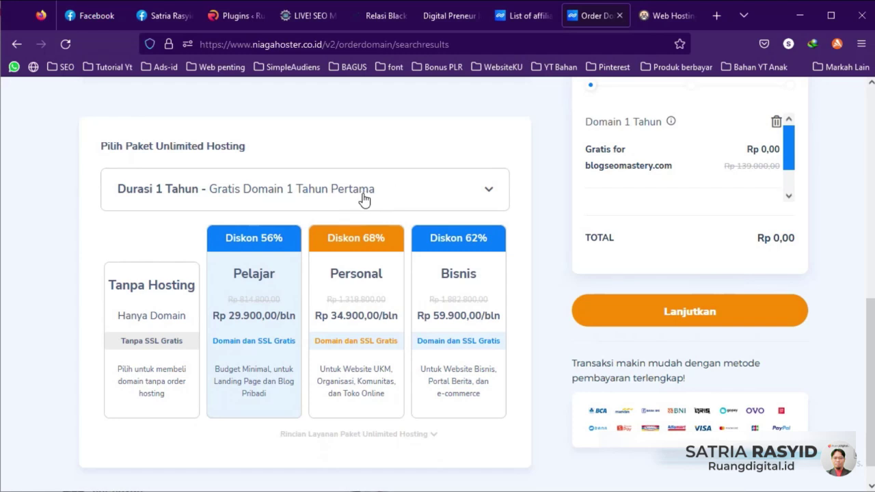
{"action": "left_click", "coordinate": [483, 196]}
{"action": "left_click", "coordinate": [486, 194]}
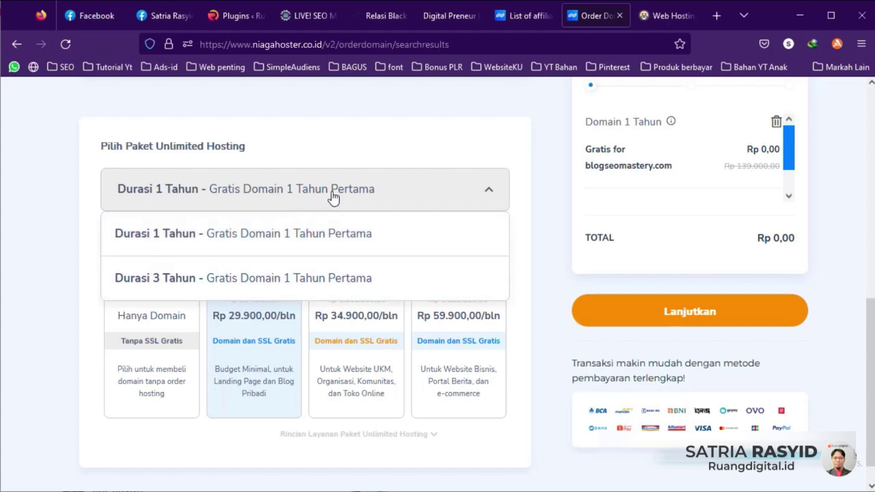
{"action": "left_click", "coordinate": [403, 197]}
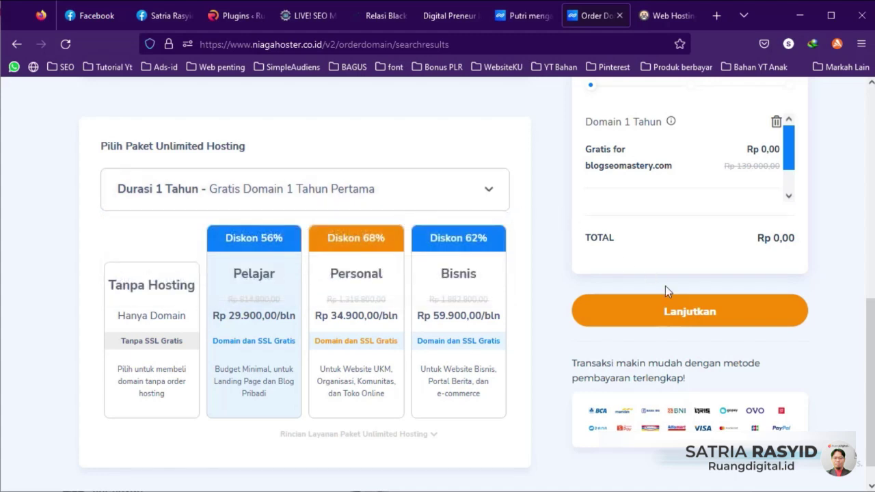
{"action": "left_click", "coordinate": [689, 309]}
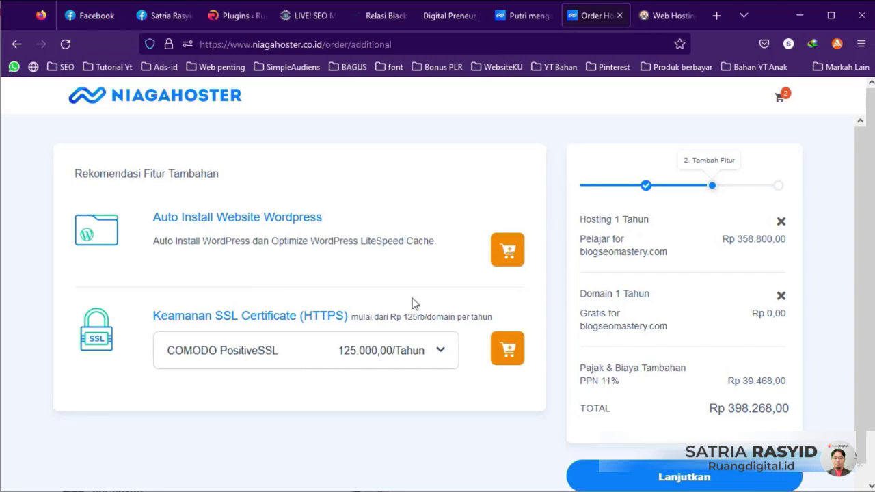
Step: Move past the extra-features step to the payment-method page at Rp 398.268,00
{"action": "scroll", "coordinate": [361, 238], "scroll_direction": "down", "scroll_amount": 1}
{"action": "scroll", "coordinate": [362, 246], "scroll_direction": "up", "scroll_amount": 1}
{"action": "scroll", "coordinate": [772, 273], "scroll_direction": "down", "scroll_amount": 2}
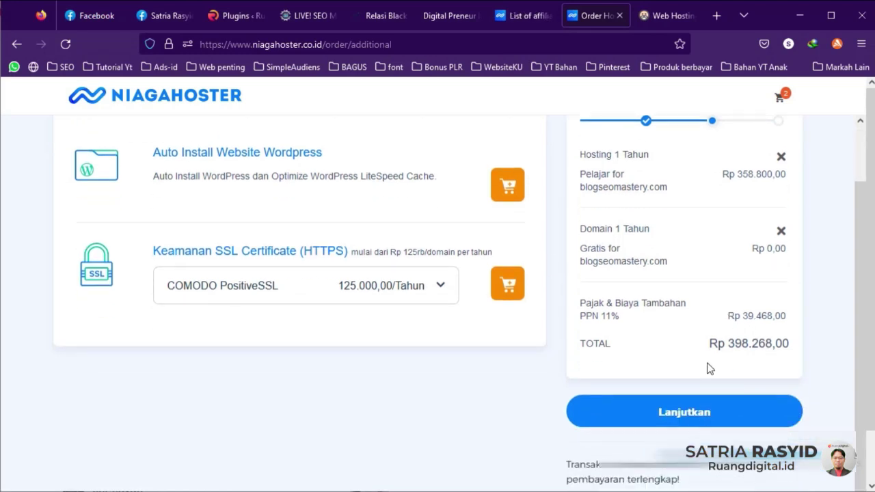
{"action": "left_click", "coordinate": [705, 413]}
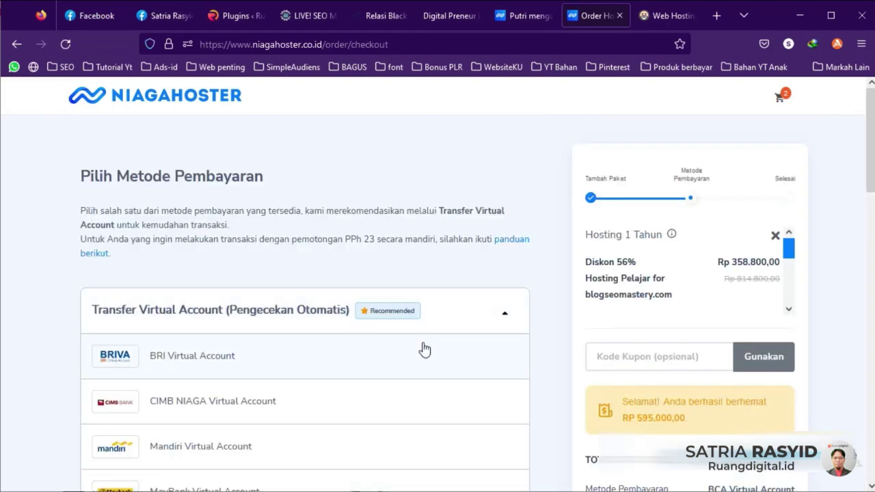
Step: Select Mandiri Virtual Account from the Transfer Virtual Account list as the payment method
{"action": "scroll", "coordinate": [421, 349], "scroll_direction": "down", "scroll_amount": 3}
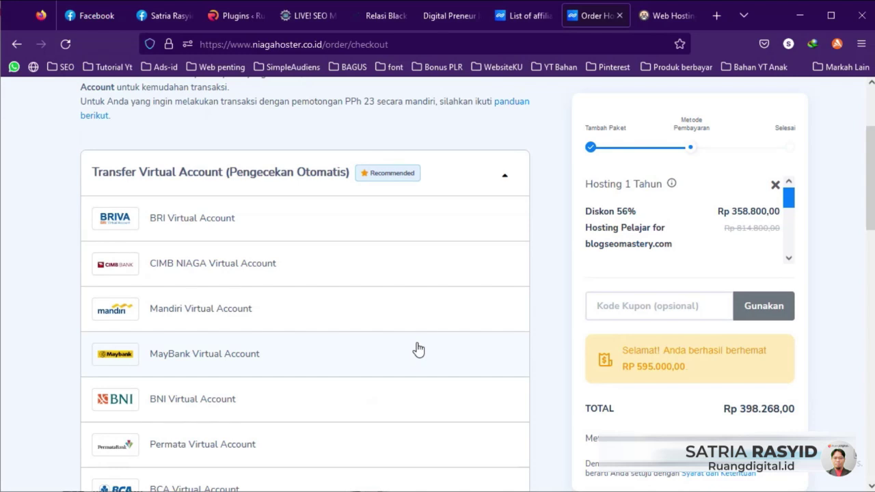
{"action": "scroll", "coordinate": [427, 350], "scroll_direction": "down", "scroll_amount": 6}
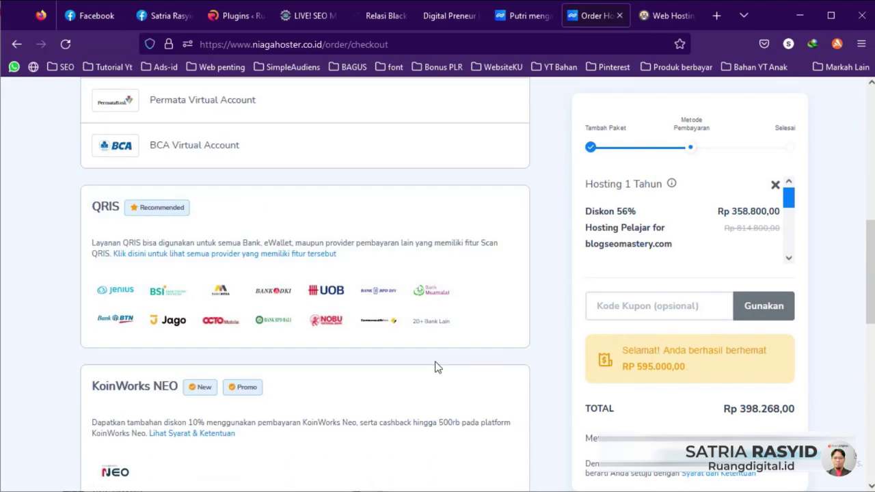
{"action": "scroll", "coordinate": [437, 362], "scroll_direction": "up", "scroll_amount": 5}
{"action": "scroll", "coordinate": [419, 356], "scroll_direction": "up", "scroll_amount": 2}
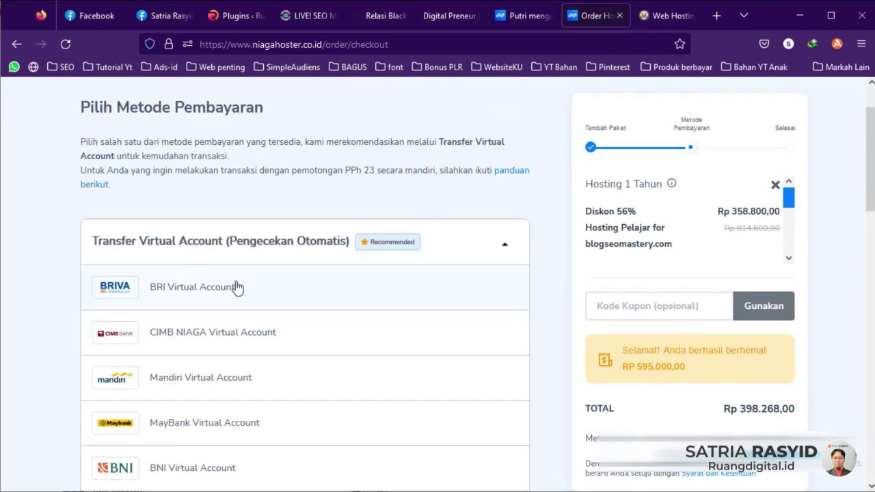
{"action": "scroll", "coordinate": [230, 291], "scroll_direction": "down", "scroll_amount": 9}
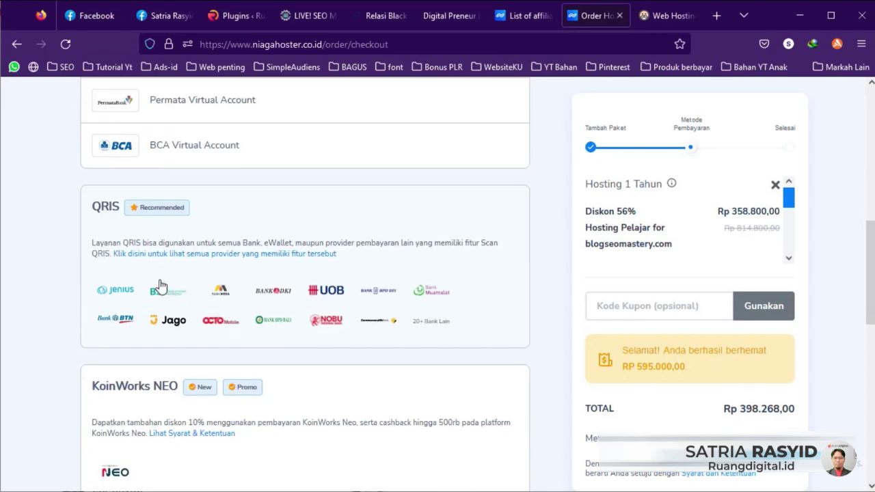
{"action": "scroll", "coordinate": [151, 250], "scroll_direction": "down", "scroll_amount": 3}
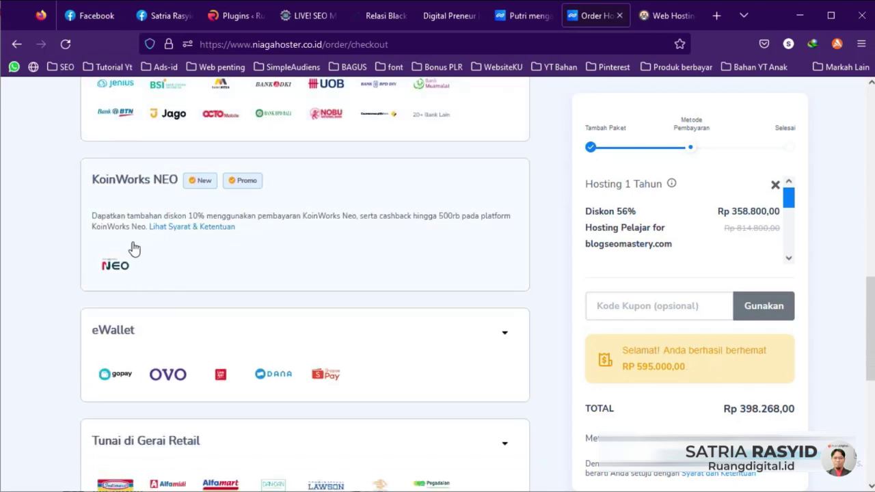
{"action": "scroll", "coordinate": [157, 332], "scroll_direction": "down", "scroll_amount": 3}
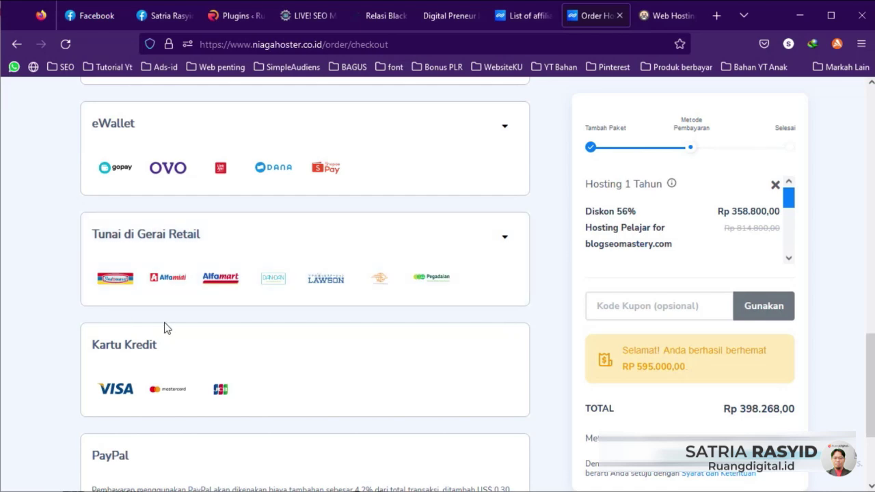
{"action": "scroll", "coordinate": [166, 335], "scroll_direction": "down", "scroll_amount": 1}
{"action": "scroll", "coordinate": [168, 343], "scroll_direction": "down", "scroll_amount": 1}
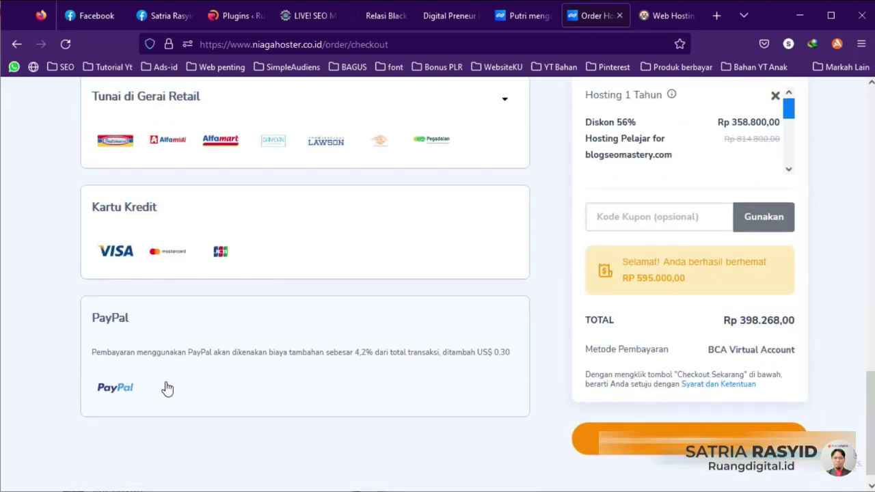
{"action": "scroll", "coordinate": [168, 388], "scroll_direction": "up", "scroll_amount": 10}
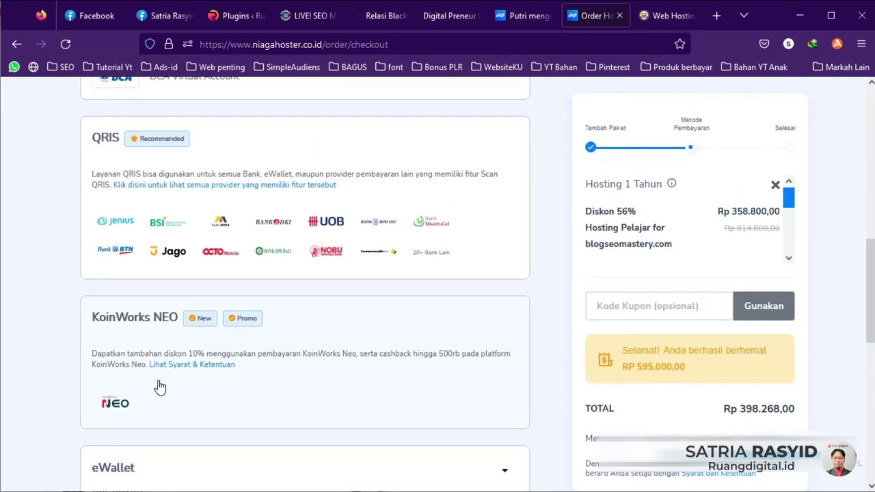
{"action": "scroll", "coordinate": [246, 342], "scroll_direction": "up", "scroll_amount": 3}
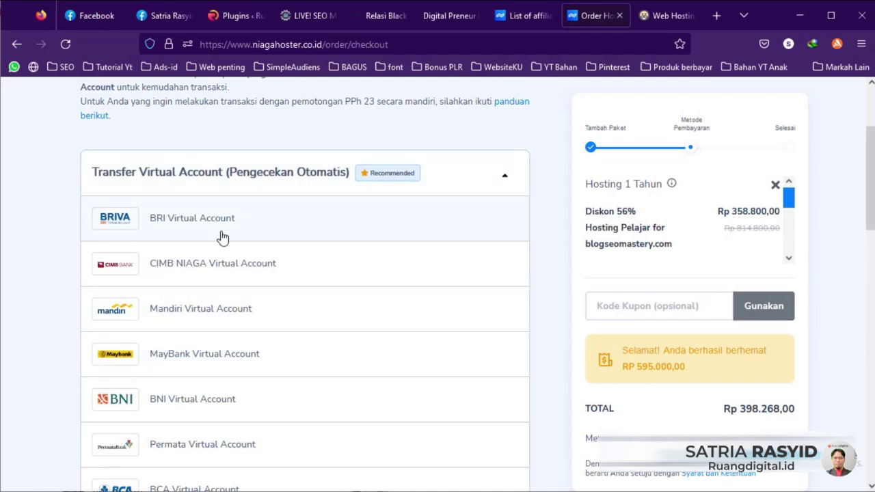
{"action": "left_click", "coordinate": [197, 318]}
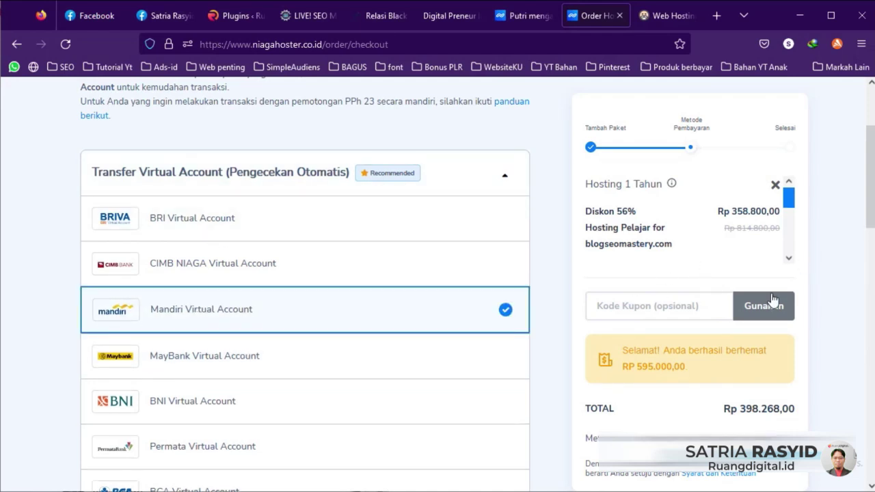
{"action": "scroll", "coordinate": [772, 301], "scroll_direction": "down", "scroll_amount": 3}
{"action": "scroll", "coordinate": [772, 300], "scroll_direction": "up", "scroll_amount": 2}
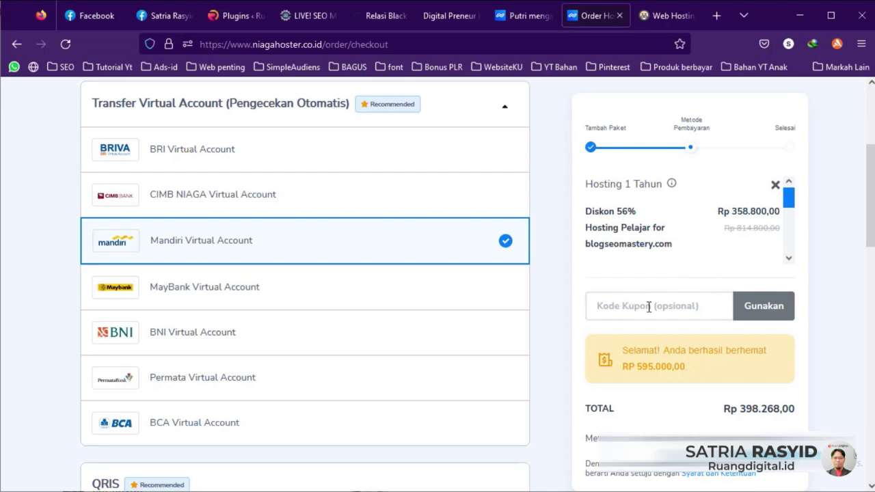
{"action": "scroll", "coordinate": [800, 273], "scroll_direction": "down", "scroll_amount": 8}
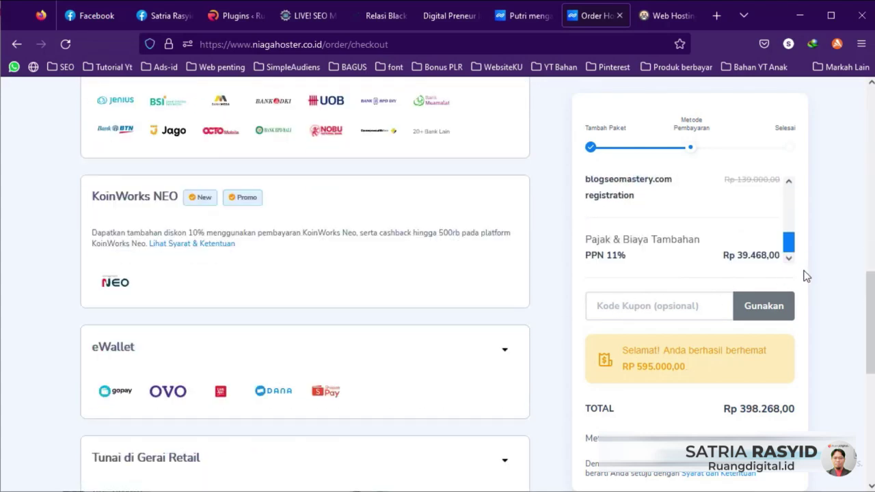
{"action": "scroll", "coordinate": [779, 321], "scroll_direction": "down", "scroll_amount": 2}
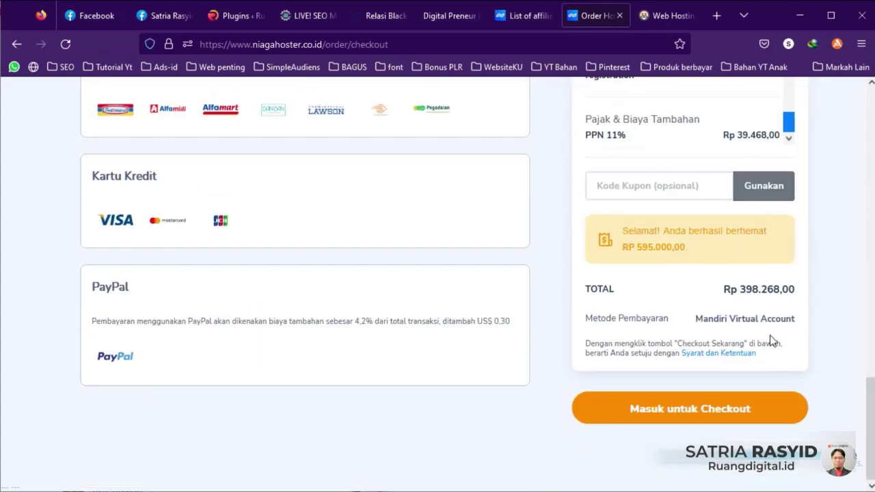
Step: Log in with the account credentials at checkout and place the hosting order
{"action": "left_click", "coordinate": [690, 409]}
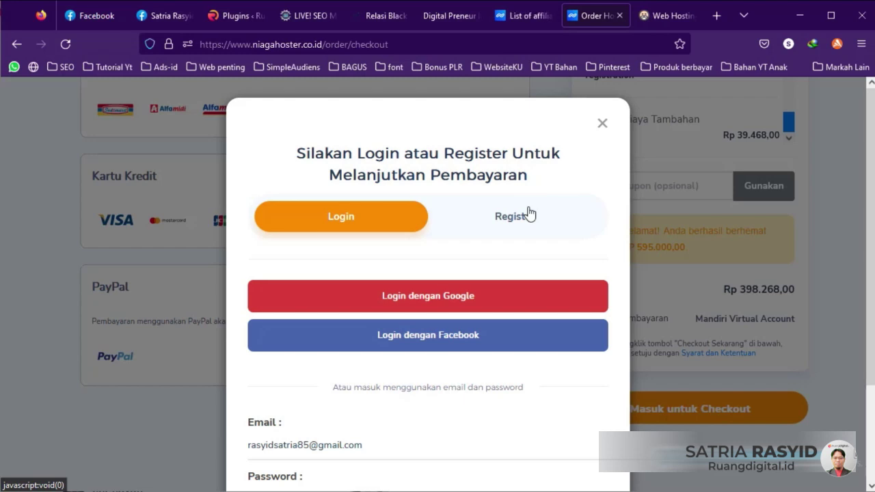
{"action": "scroll", "coordinate": [487, 262], "scroll_direction": "down", "scroll_amount": 2}
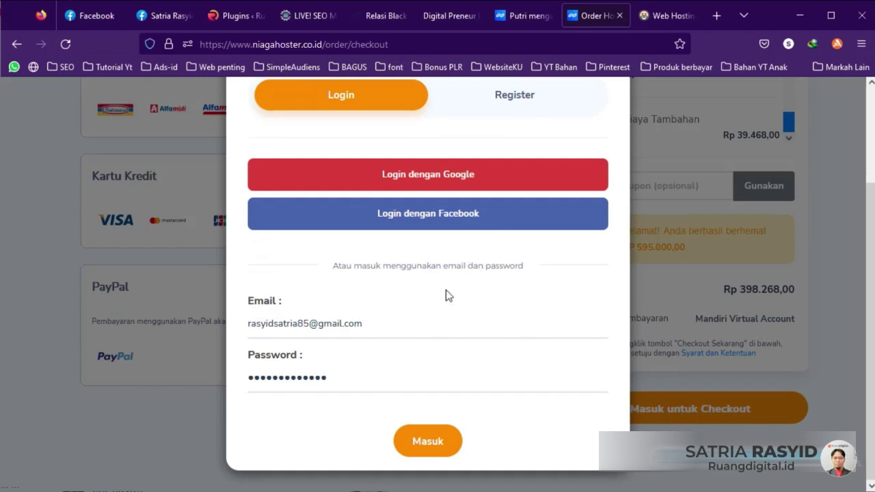
{"action": "scroll", "coordinate": [378, 363], "scroll_direction": "up", "scroll_amount": 2}
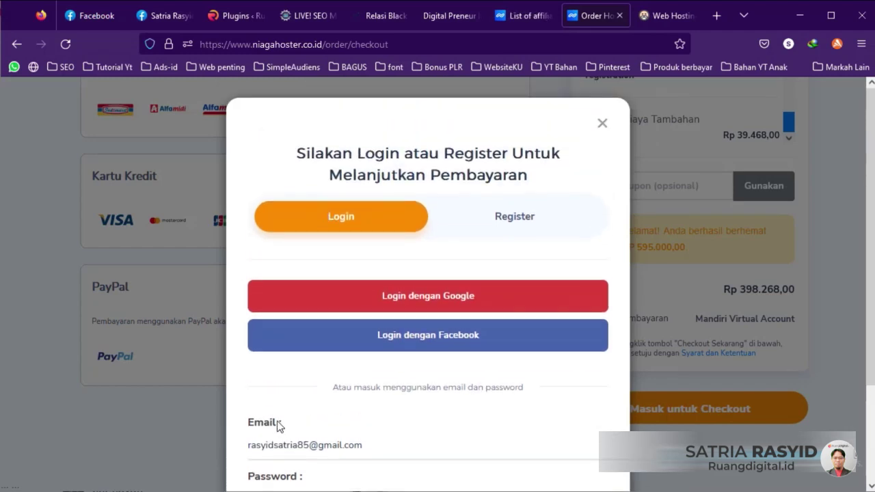
{"action": "scroll", "coordinate": [280, 424], "scroll_direction": "down", "scroll_amount": 1}
{"action": "scroll", "coordinate": [315, 377], "scroll_direction": "down", "scroll_amount": 1}
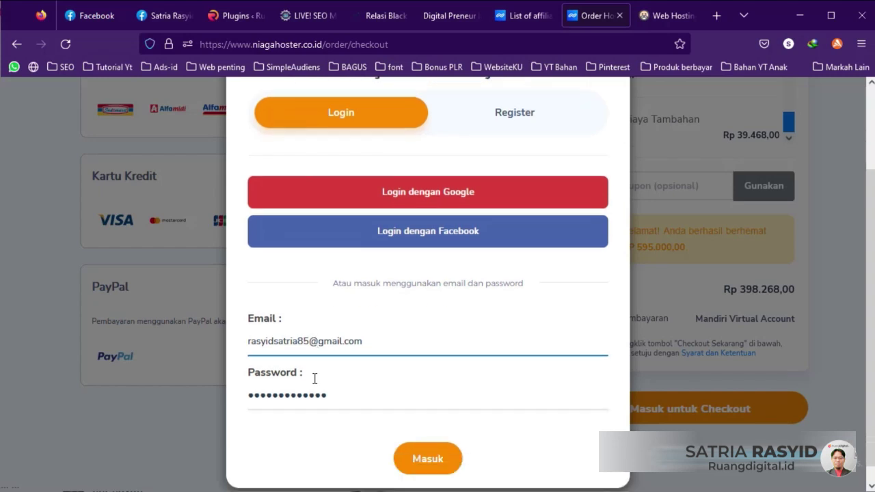
{"action": "scroll", "coordinate": [315, 378], "scroll_direction": "down", "scroll_amount": 1}
{"action": "left_click", "coordinate": [428, 441]}
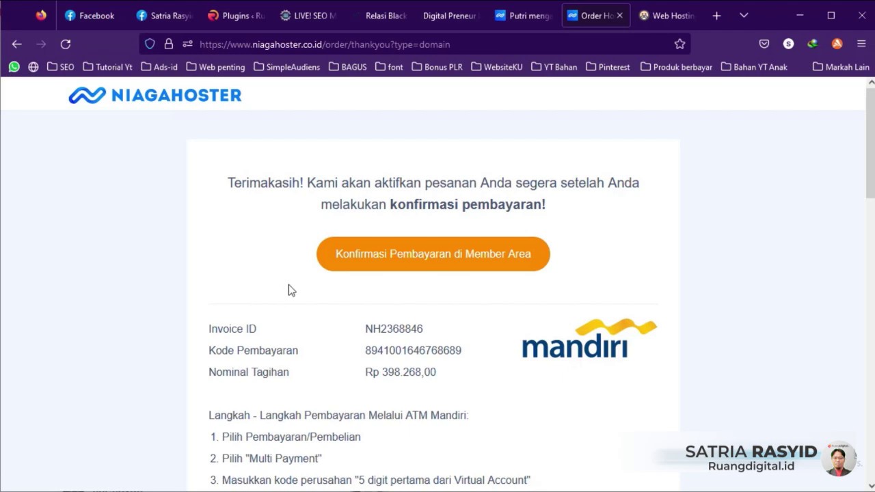
Step: Highlight the Rp 398.268,00 bill amount and review the Mandiri ATM payment steps
{"action": "scroll", "coordinate": [294, 287], "scroll_direction": "down", "scroll_amount": 2}
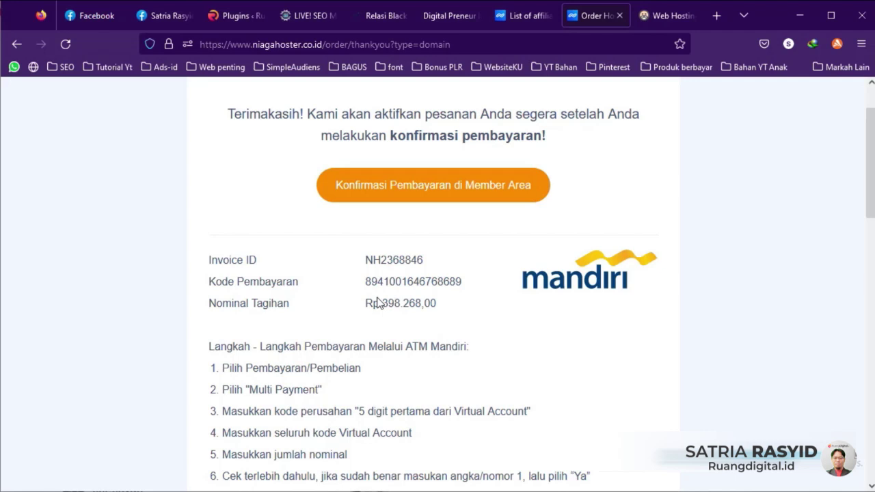
{"action": "left_click_drag", "start_coordinate": [381, 303], "coordinate": [422, 303]}
{"action": "left_click", "coordinate": [400, 303]}
{"action": "left_click", "coordinate": [397, 307]}
{"action": "scroll", "coordinate": [387, 332], "scroll_direction": "down", "scroll_amount": 3}
{"action": "scroll", "coordinate": [390, 341], "scroll_direction": "up", "scroll_amount": 3}
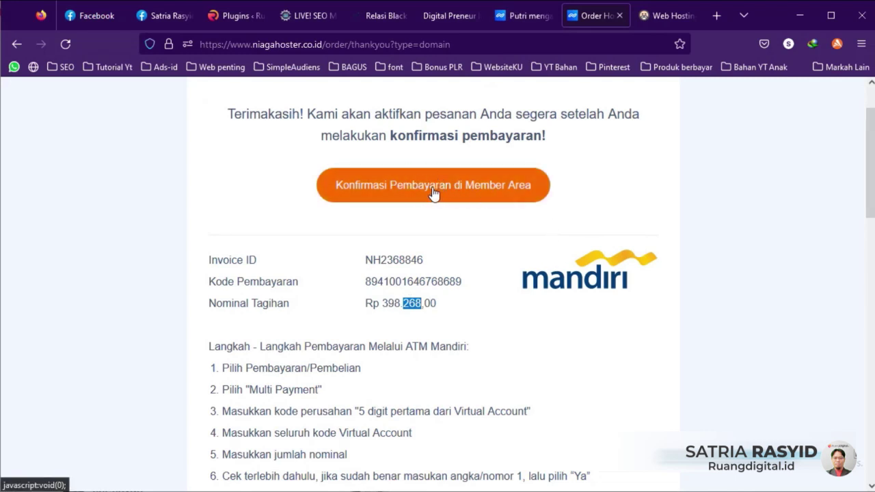
{"action": "scroll", "coordinate": [434, 198], "scroll_direction": "down", "scroll_amount": 15}
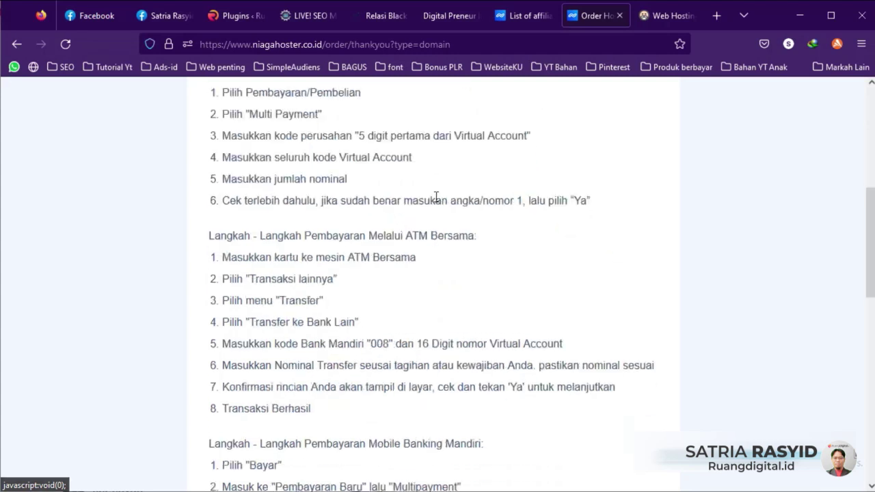
{"action": "scroll", "coordinate": [433, 203], "scroll_direction": "up", "scroll_amount": 15}
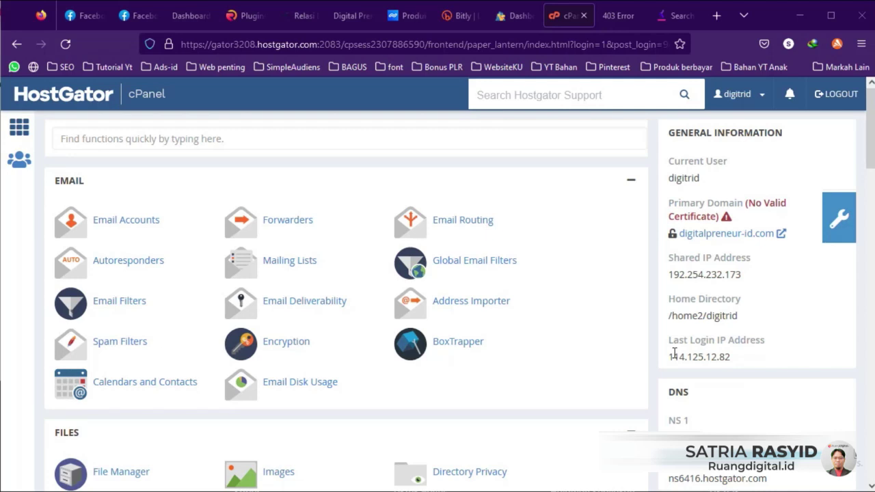
Step: Switch to the akses.ruangdigital.id tab showing the 403 Forbidden error
{"action": "left_click", "coordinate": [619, 18]}
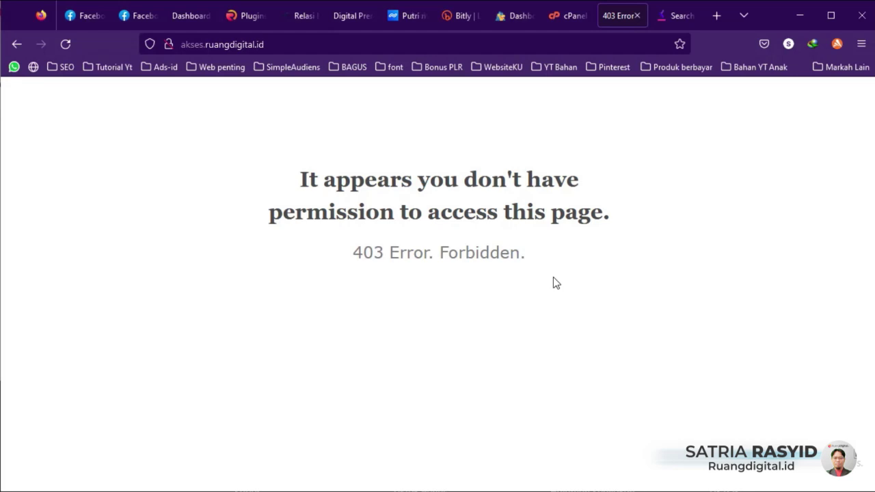
Step: Return to the HostGator cPanel dashboard tab
{"action": "left_click", "coordinate": [567, 16]}
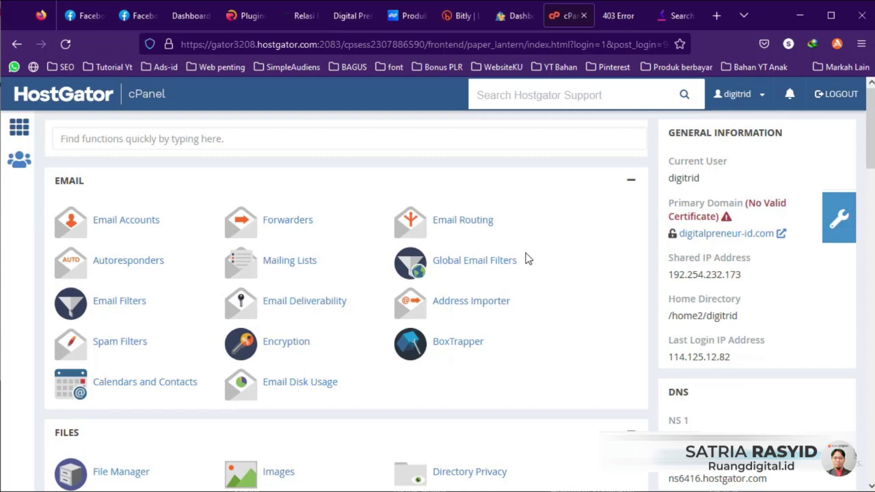
Step: Open the WordPress installer from cPanel's Softaculous Apps Installer section
{"action": "scroll", "coordinate": [506, 298], "scroll_direction": "down", "scroll_amount": 1}
{"action": "scroll", "coordinate": [506, 300], "scroll_direction": "up", "scroll_amount": 1}
{"action": "scroll", "coordinate": [193, 215], "scroll_direction": "down", "scroll_amount": 10}
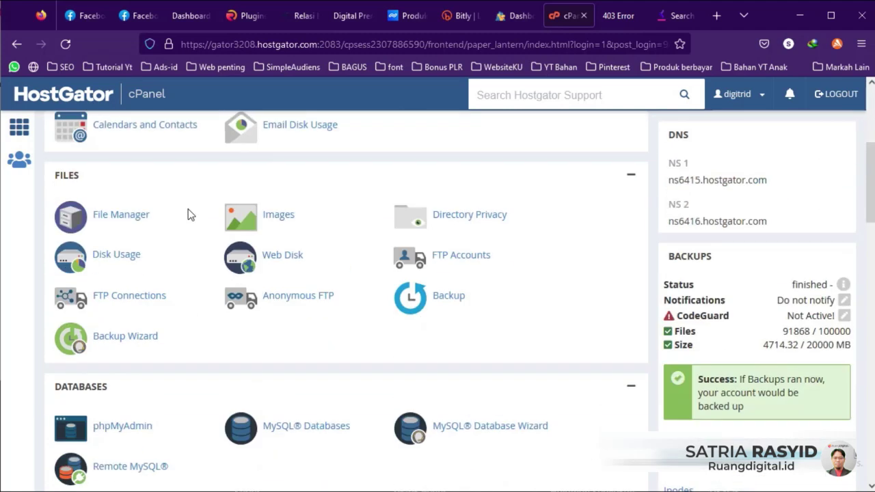
{"action": "scroll", "coordinate": [190, 221], "scroll_direction": "down", "scroll_amount": 10}
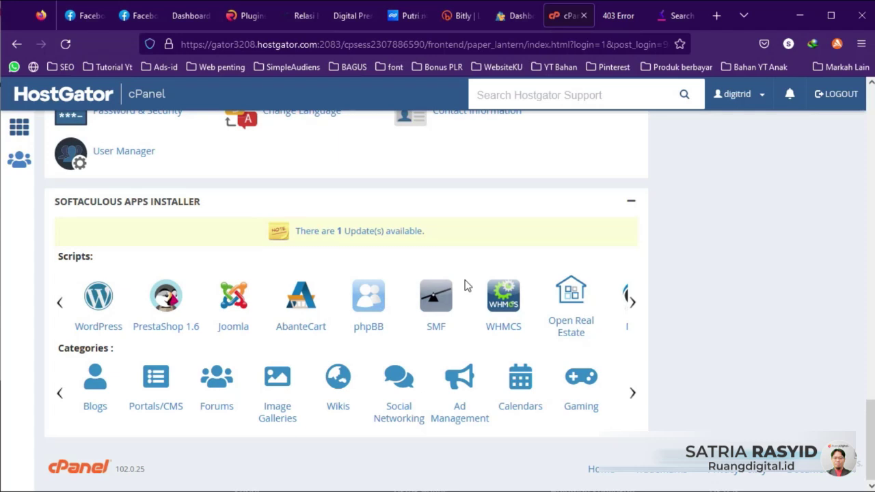
{"action": "left_click", "coordinate": [100, 301]}
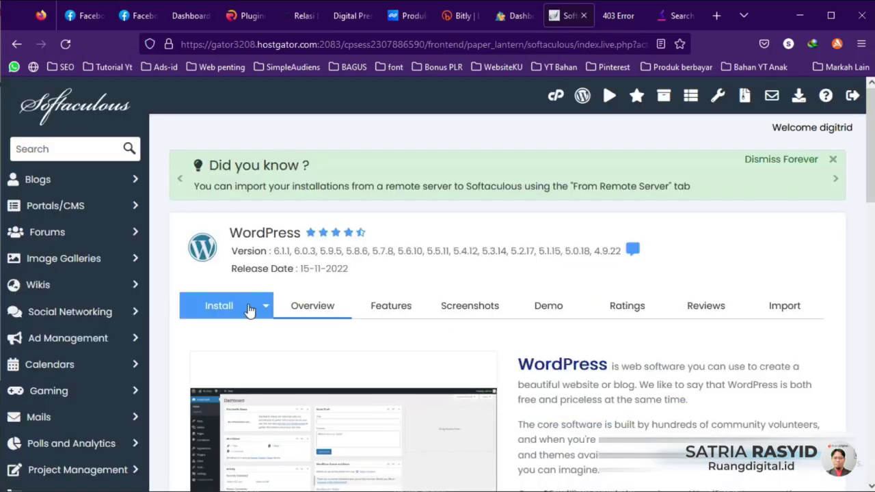
{"action": "scroll", "coordinate": [274, 288], "scroll_direction": "down", "scroll_amount": 5}
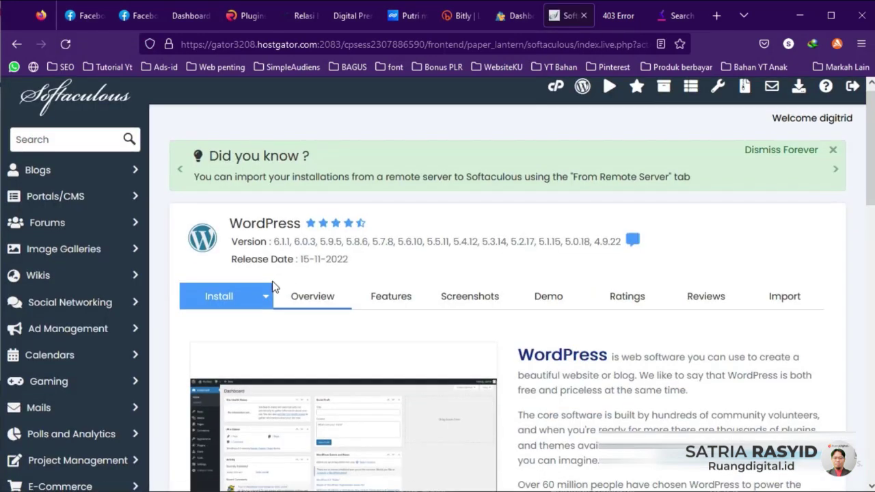
{"action": "left_click", "coordinate": [290, 254]}
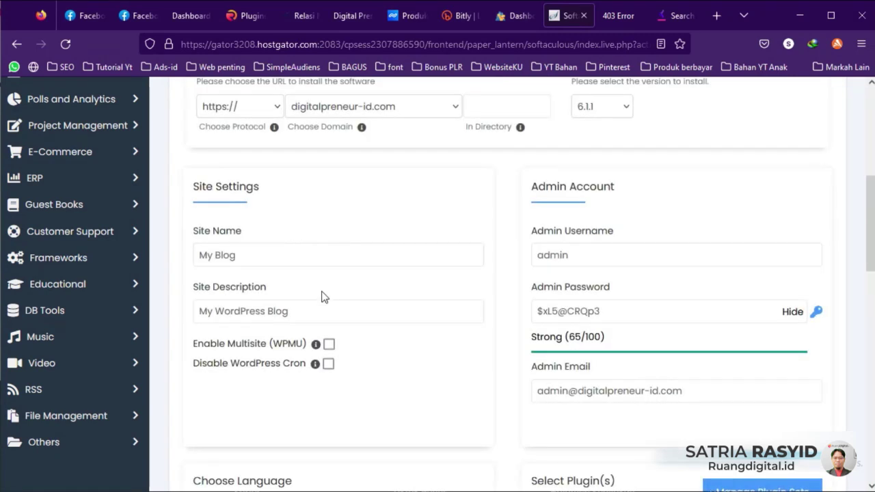
{"action": "scroll", "coordinate": [322, 297], "scroll_direction": "up", "scroll_amount": 1}
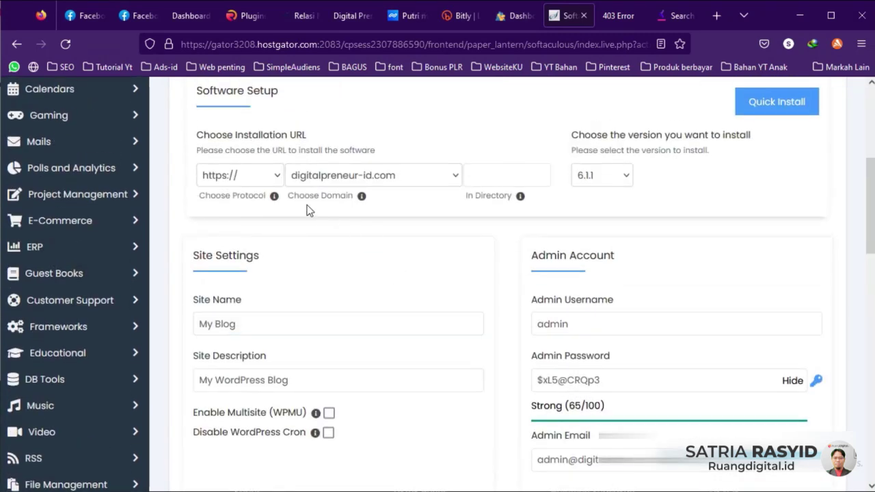
{"action": "left_click", "coordinate": [277, 181]}
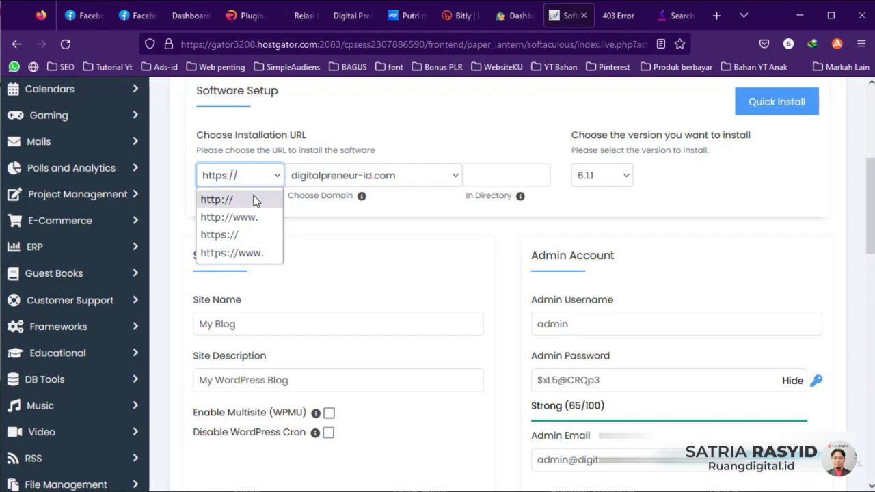
{"action": "left_click", "coordinate": [239, 199]}
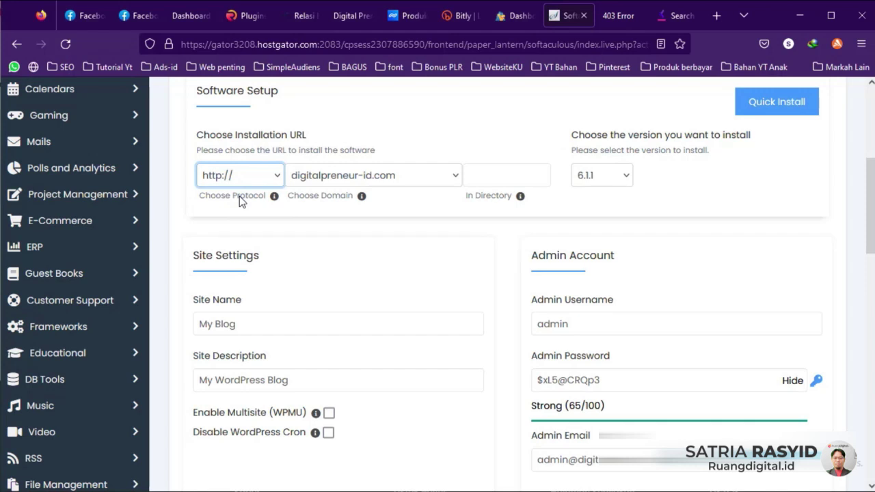
Step: Target akses.ruangdigital.id with an empty install directory and keep version 6.1.1
{"action": "left_click", "coordinate": [454, 175]}
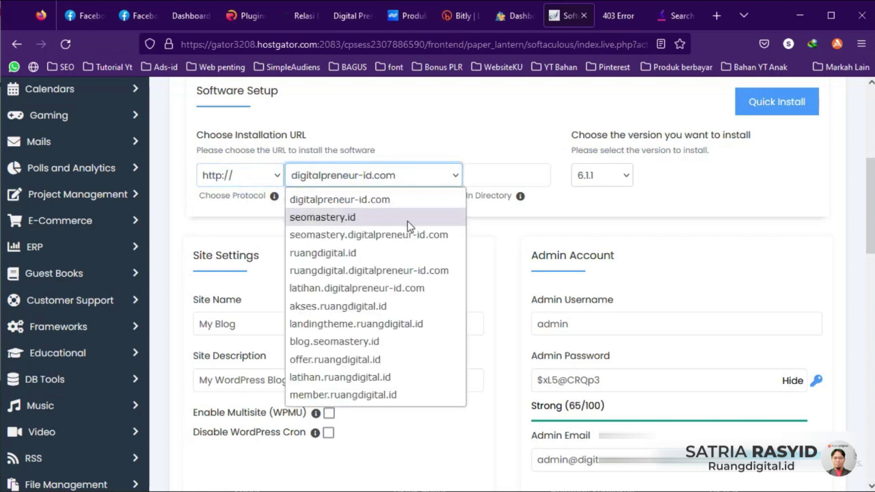
{"action": "left_click", "coordinate": [369, 305]}
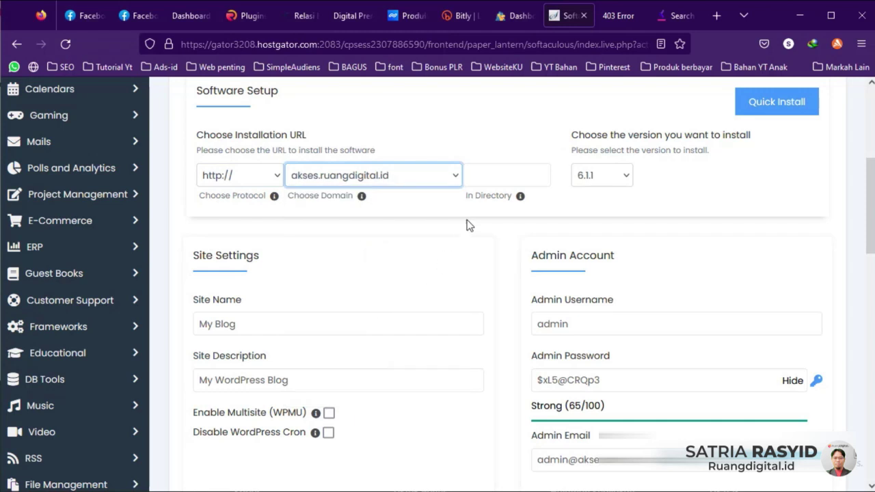
{"action": "left_click", "coordinate": [490, 183]}
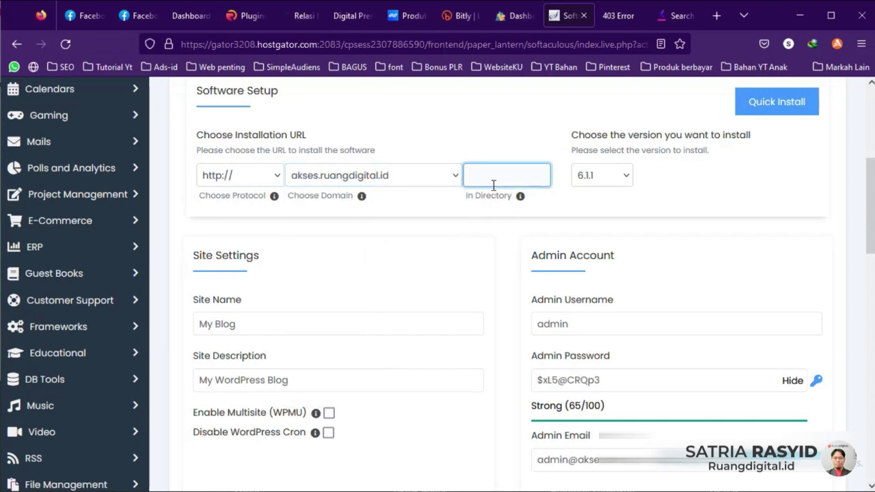
{"action": "left_click", "coordinate": [627, 175]}
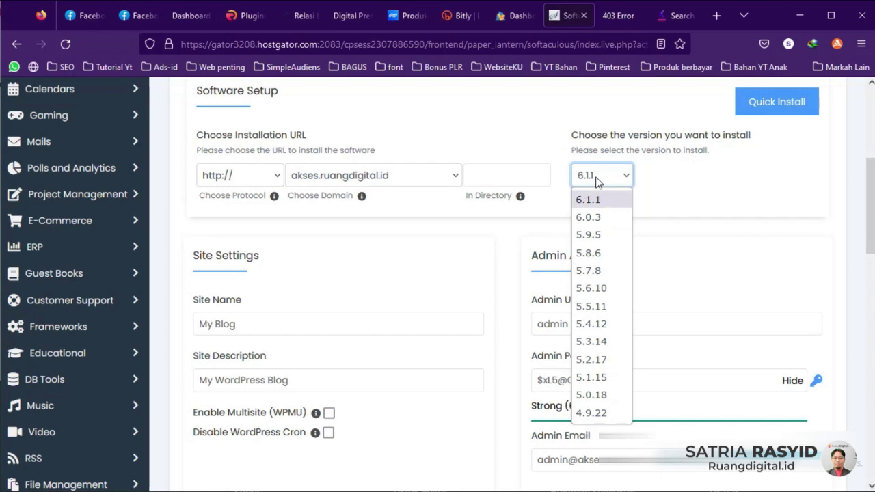
{"action": "left_click", "coordinate": [408, 235]}
{"action": "scroll", "coordinate": [341, 312], "scroll_direction": "down", "scroll_amount": 2}
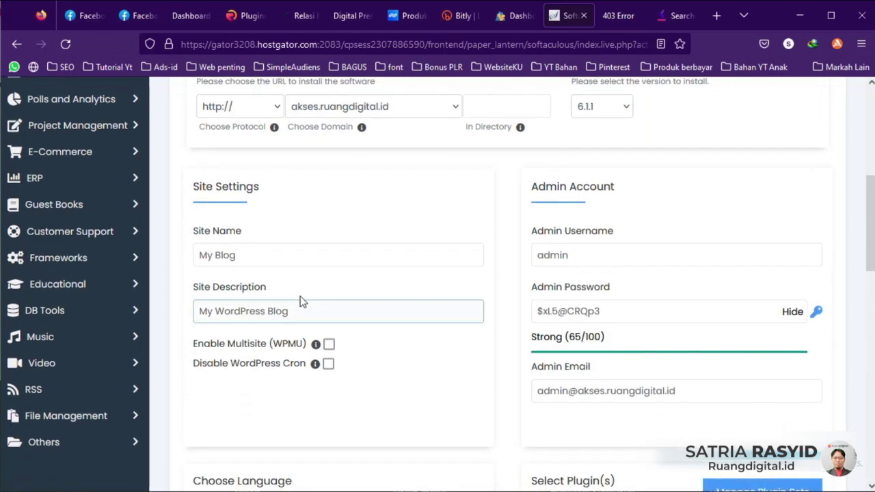
Step: Replace the site name 'My Blog' with 'Akses Ruang Digital'
{"action": "left_click", "coordinate": [269, 257]}
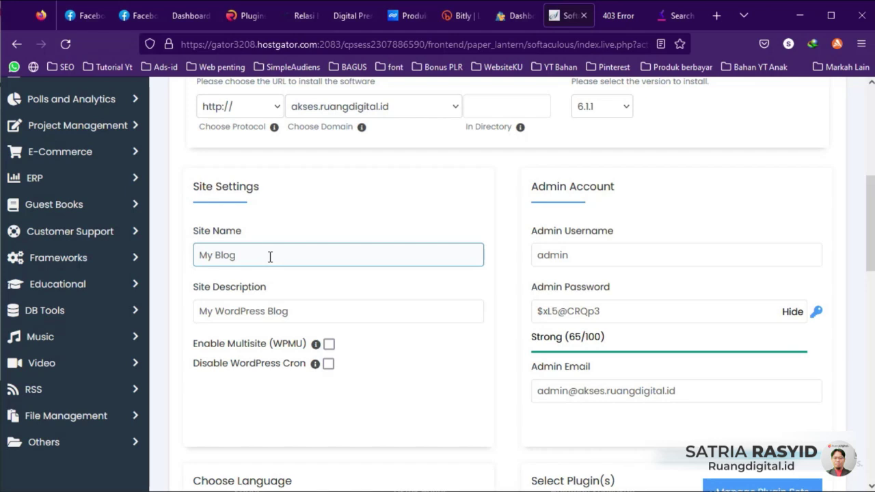
{"action": "left_click_drag", "start_coordinate": [270, 257], "coordinate": [194, 258]}
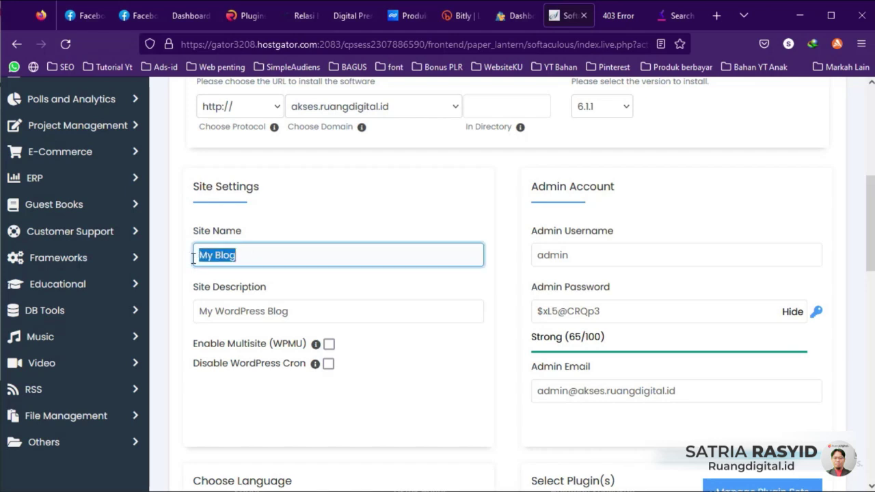
{"action": "type", "text": "Akses"}
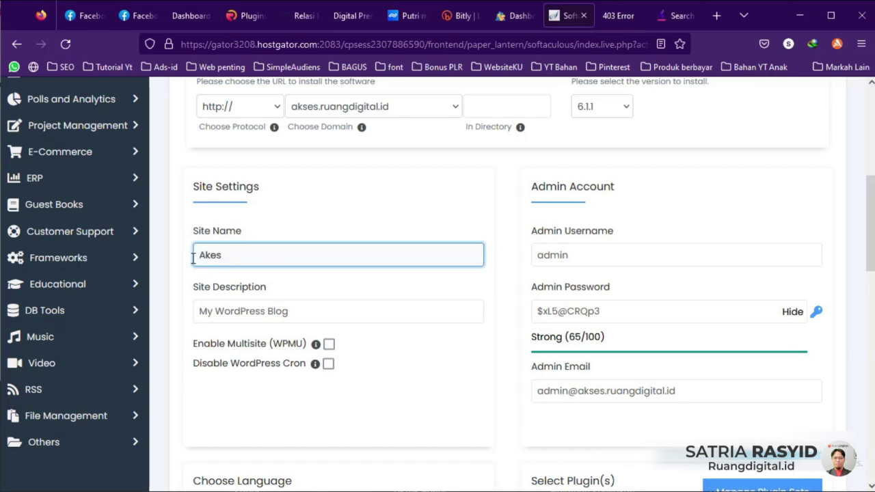
{"action": "key", "text": "BackSpace"}
{"action": "key", "text": "BackSpace"}
{"action": "key", "text": "BackSpace"}
{"action": "type", "text": "ses Ruang Digital"}
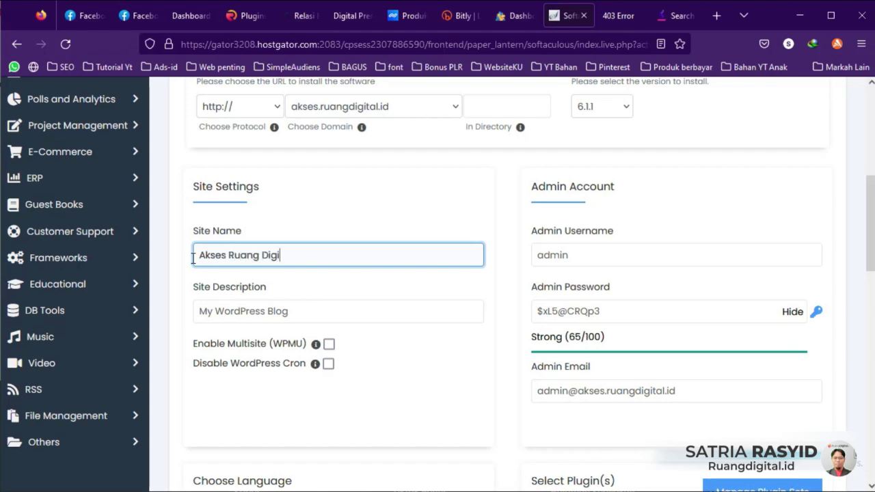
Step: Replace the site description with 'Akses Ruang Digital Untuk Member'
{"action": "left_click", "coordinate": [267, 315]}
{"action": "key", "text": "ctrl+a"}
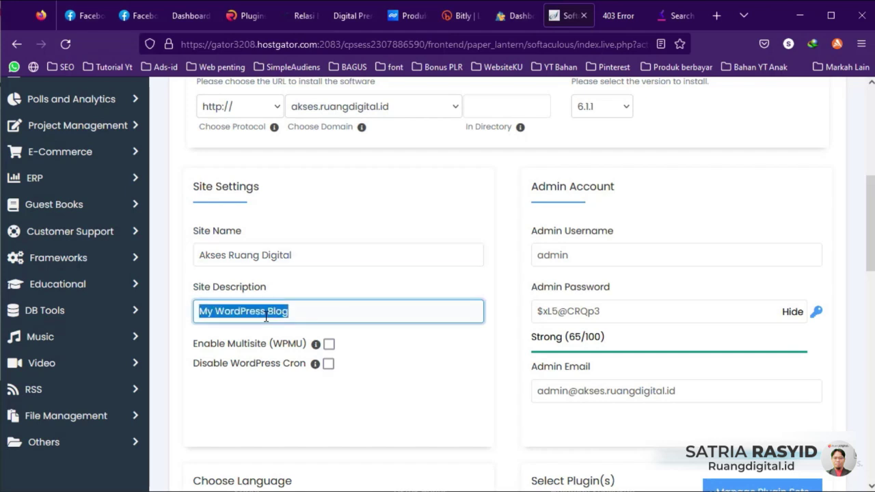
{"action": "type", "text": "Akses Ruang Digital Untuk Member"}
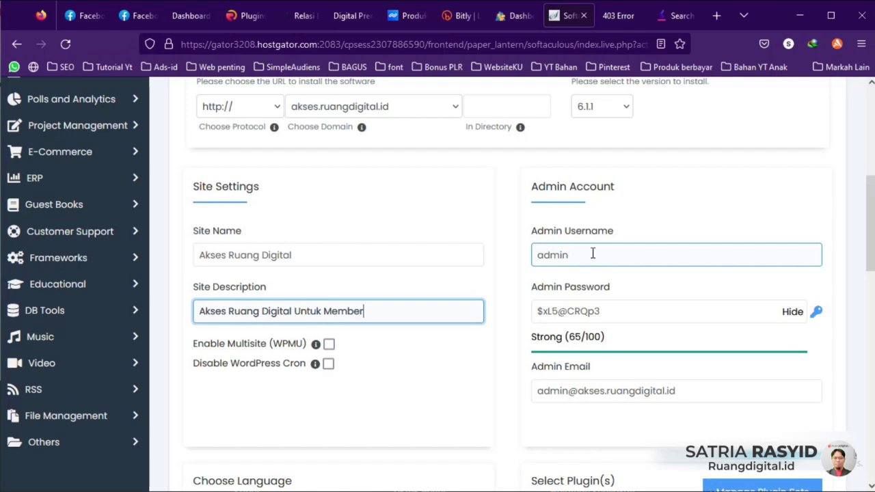
Step: Keep the admin username 'admin' and generate a new random strong admin password
{"action": "left_click", "coordinate": [594, 254]}
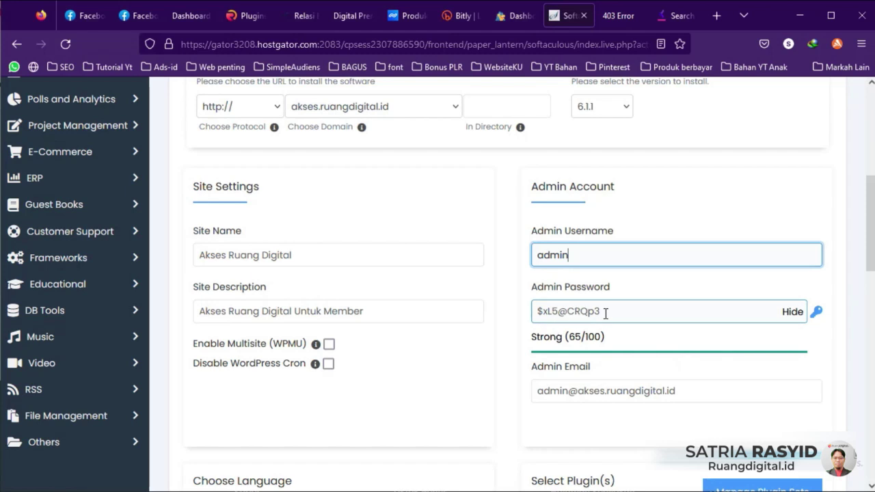
{"action": "left_click", "coordinate": [816, 311]}
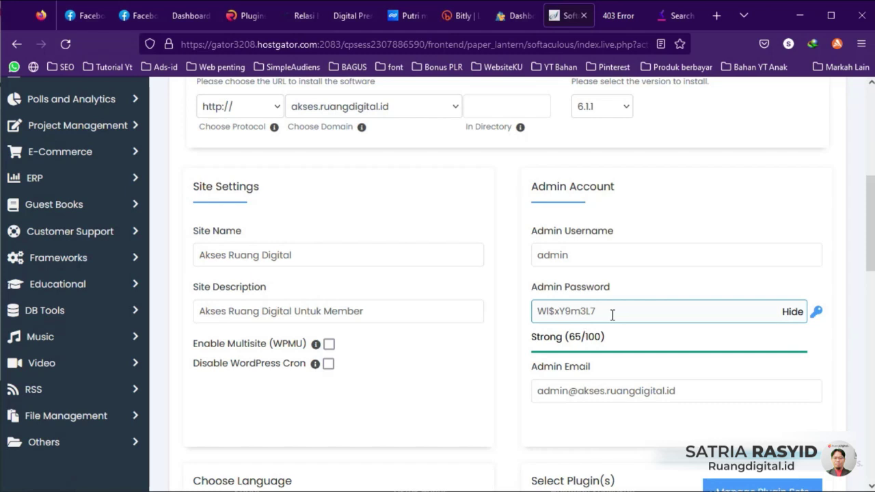
{"action": "double_click", "coordinate": [586, 256]}
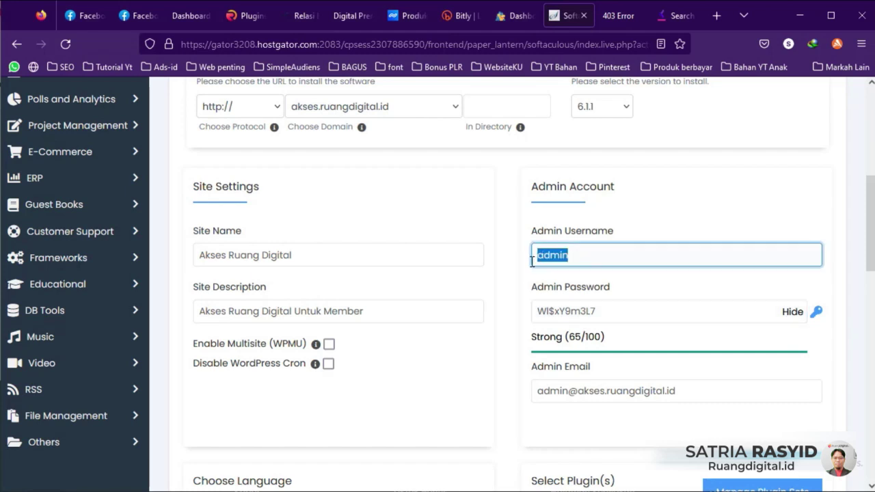
{"action": "left_click", "coordinate": [614, 314]}
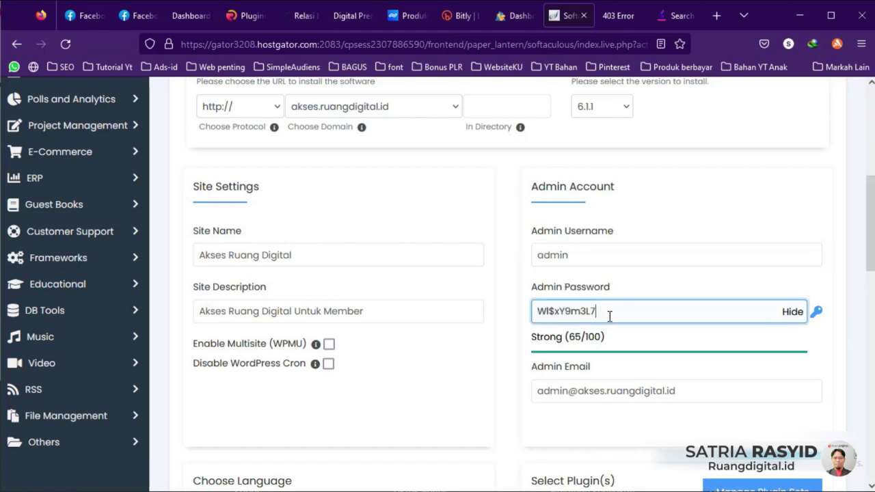
Step: Copy the username 'admin' into the Notepad note and minimize it
{"action": "left_click", "coordinate": [584, 254]}
{"action": "double_click", "coordinate": [555, 256]}
{"action": "key", "text": "ctrl+c"}
{"action": "key", "text": "alt+Tab"}
{"action": "key", "text": "ctrl+v"}
{"action": "left_click", "coordinate": [790, 57]}
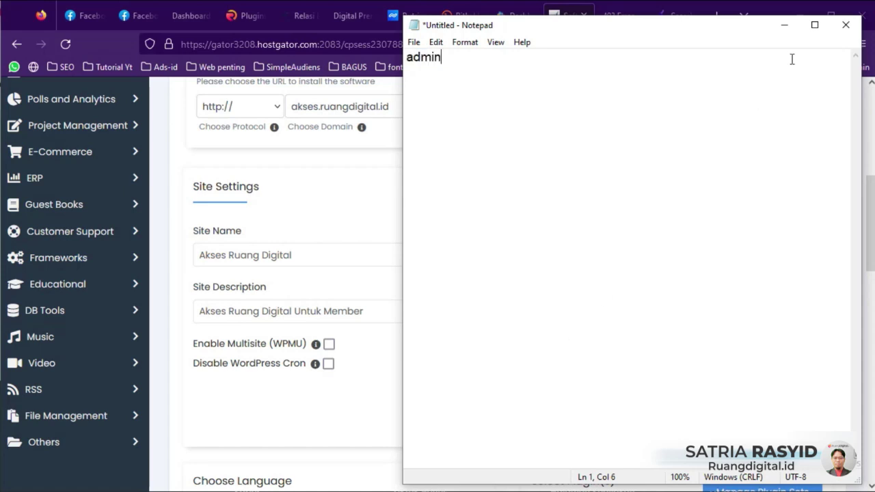
{"action": "left_click", "coordinate": [784, 25]}
Step: Paste the generated admin password on a second line in Notepad, then minimize it
{"action": "left_click_drag", "start_coordinate": [621, 311], "coordinate": [537, 309]}
{"action": "left_click", "coordinate": [465, 490]}
{"action": "key", "text": "Return"}
{"action": "key", "text": "ctrl+v"}
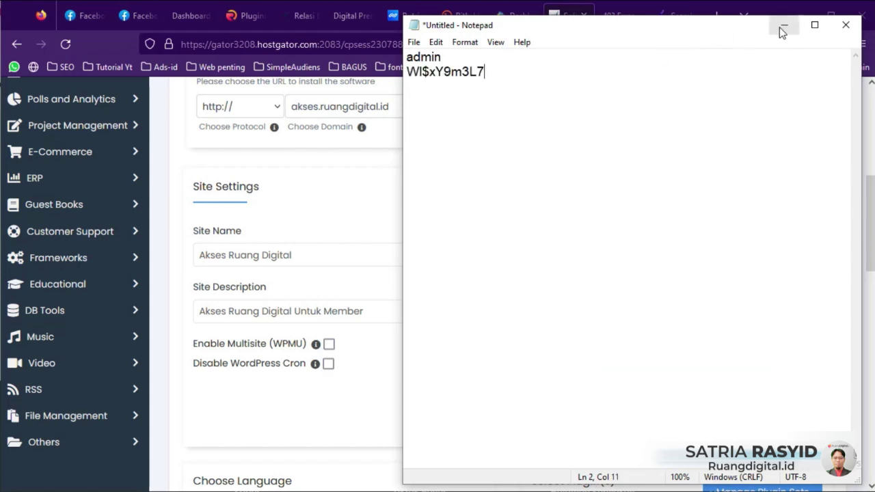
{"action": "left_click", "coordinate": [784, 26]}
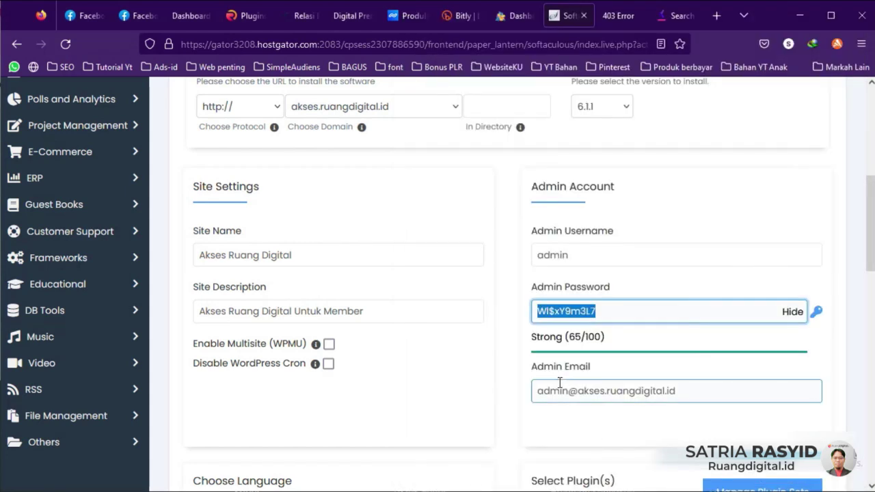
Step: Replace the default admin email with the site owner's personal address from the autocomplete suggestion
{"action": "scroll", "coordinate": [568, 390], "scroll_direction": "down", "scroll_amount": 2}
{"action": "left_click", "coordinate": [634, 323]}
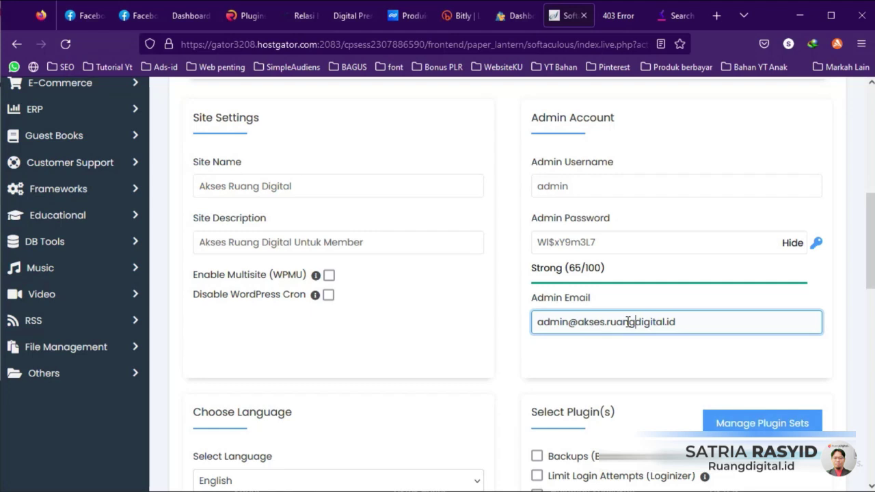
{"action": "triple_click", "coordinate": [629, 321]}
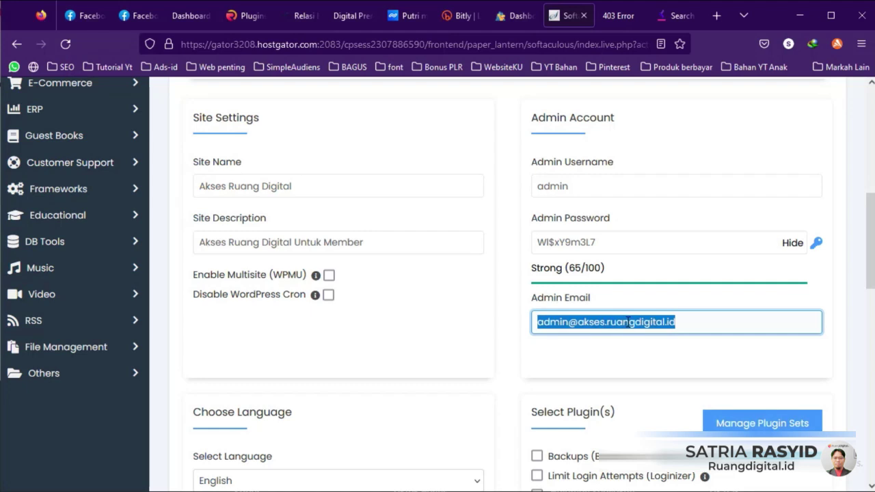
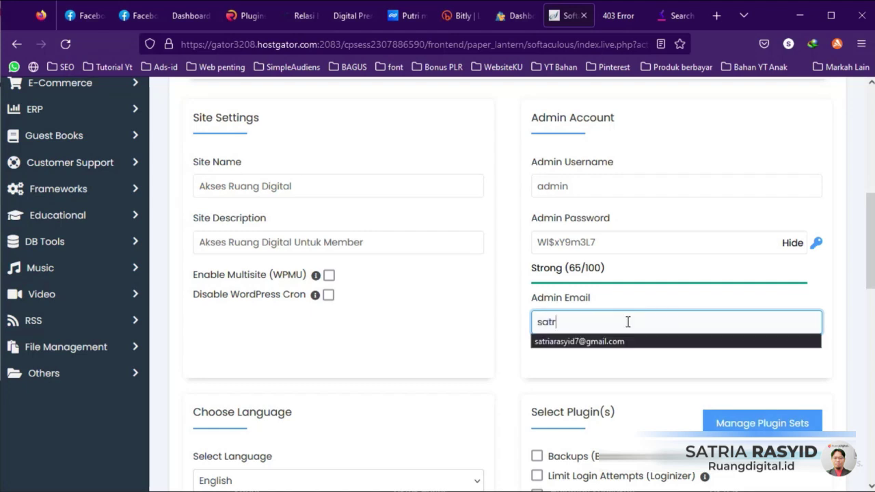
{"action": "left_click", "coordinate": [622, 335]}
Step: Keep English as the WordPress install language
{"action": "scroll", "coordinate": [621, 335], "scroll_direction": "down", "scroll_amount": 2}
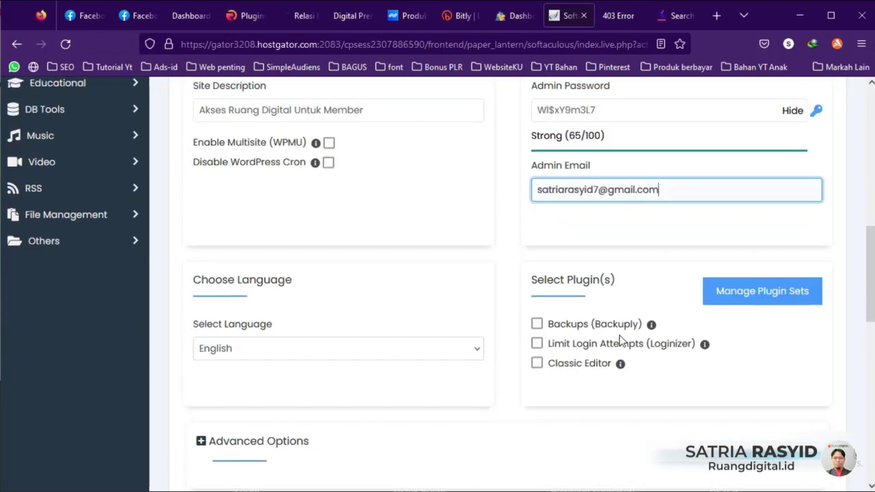
{"action": "scroll", "coordinate": [619, 339], "scroll_direction": "down", "scroll_amount": 1}
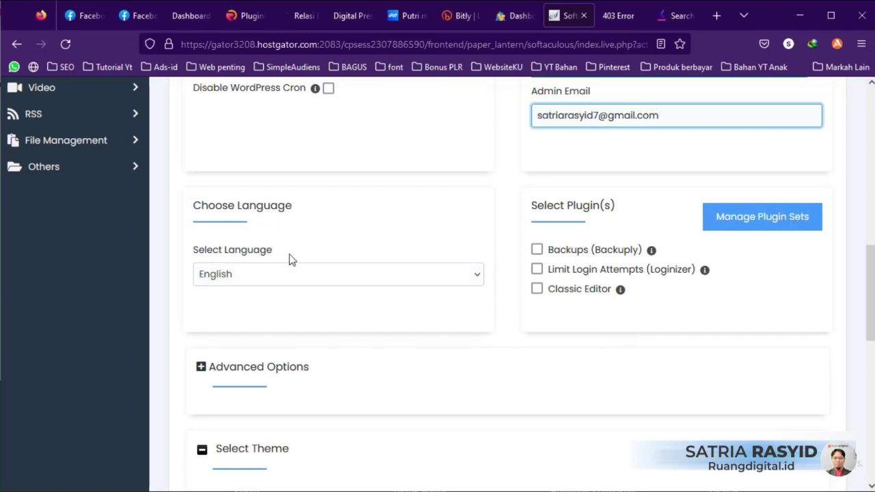
{"action": "left_click", "coordinate": [290, 271]}
{"action": "left_click", "coordinate": [330, 225]}
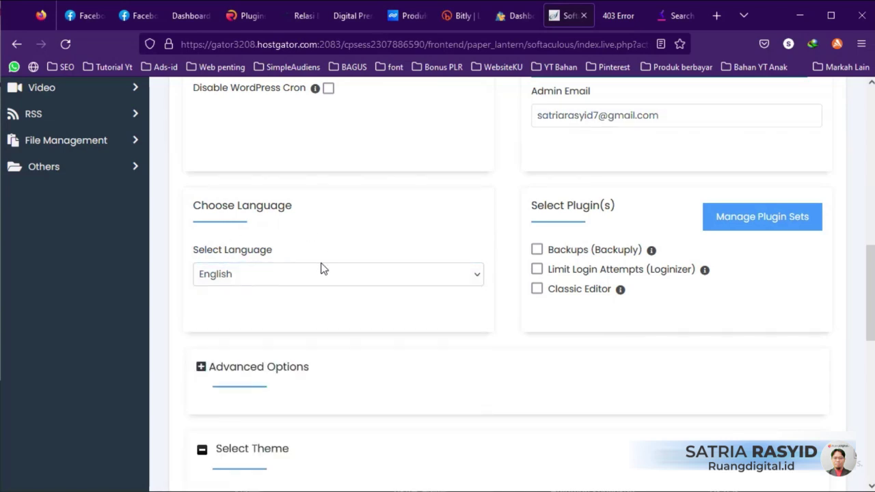
{"action": "left_click", "coordinate": [459, 282]}
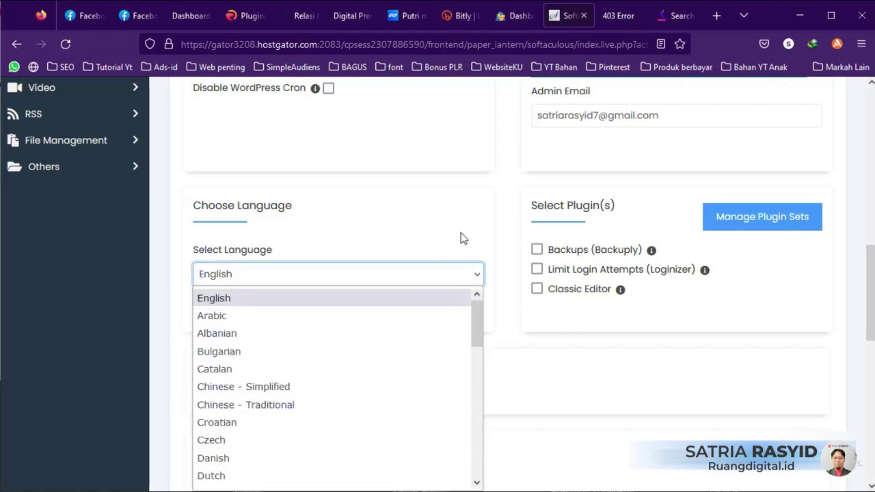
{"action": "left_click", "coordinate": [502, 233]}
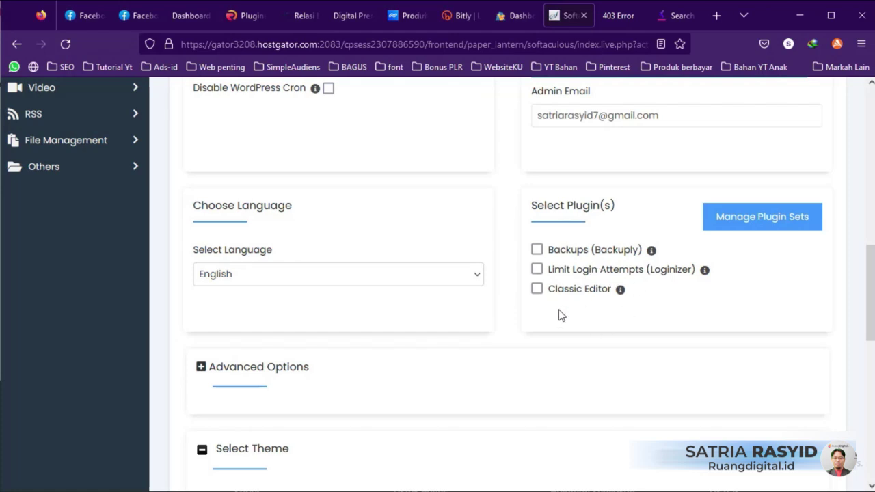
Step: Leave the installation-details e-mail address blank
{"action": "scroll", "coordinate": [557, 311], "scroll_direction": "down", "scroll_amount": 2}
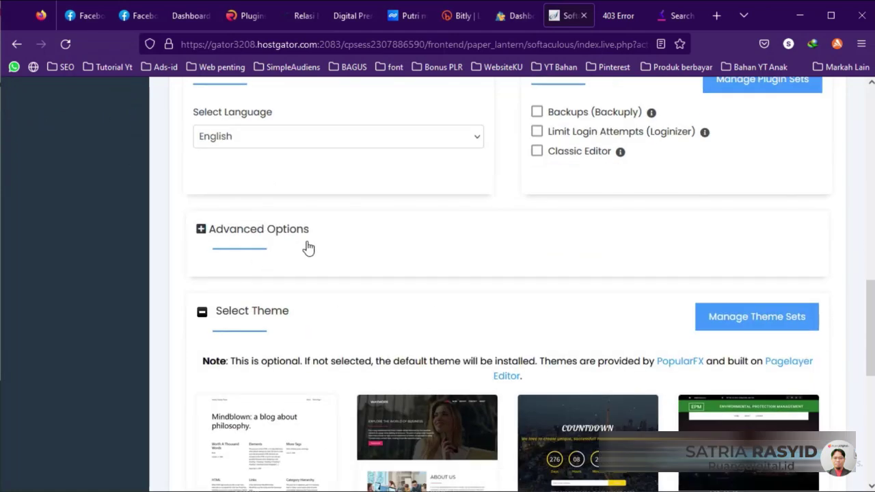
{"action": "scroll", "coordinate": [419, 235], "scroll_direction": "down", "scroll_amount": 2}
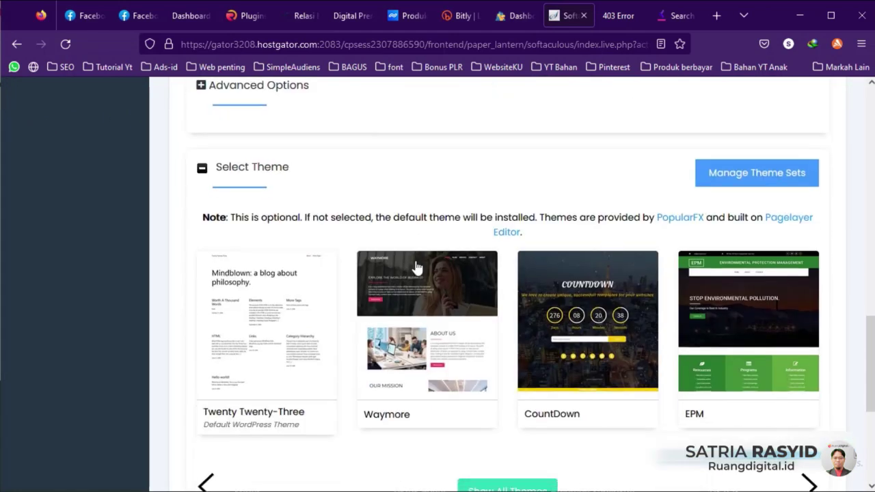
{"action": "scroll", "coordinate": [414, 266], "scroll_direction": "down", "scroll_amount": 2}
{"action": "scroll", "coordinate": [555, 276], "scroll_direction": "up", "scroll_amount": 1}
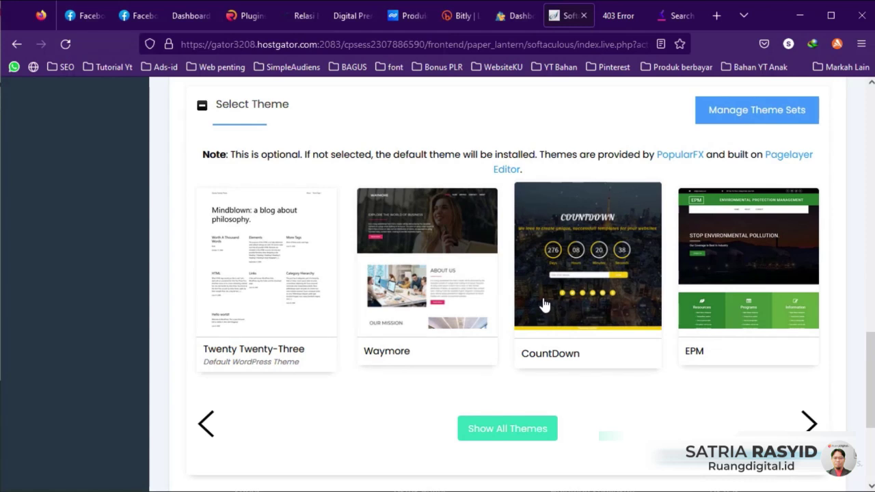
{"action": "scroll", "coordinate": [544, 305], "scroll_direction": "down", "scroll_amount": 3}
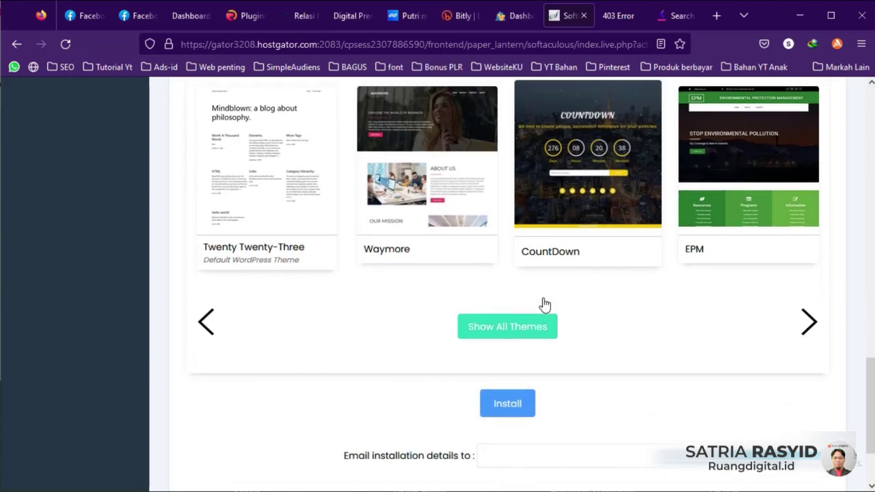
{"action": "left_click", "coordinate": [505, 354]}
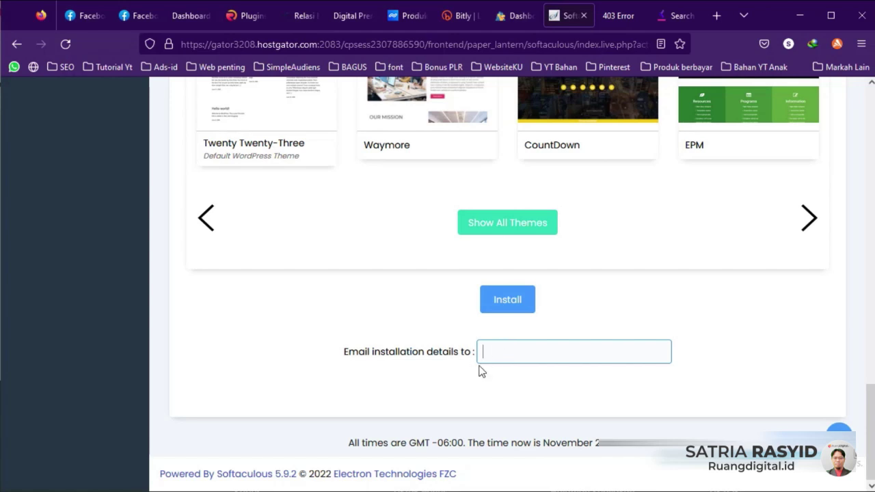
{"action": "left_click", "coordinate": [461, 338]}
Step: Run the WordPress install and open akses.ruangdigital.id from the success page in a new tab
{"action": "left_click", "coordinate": [509, 302]}
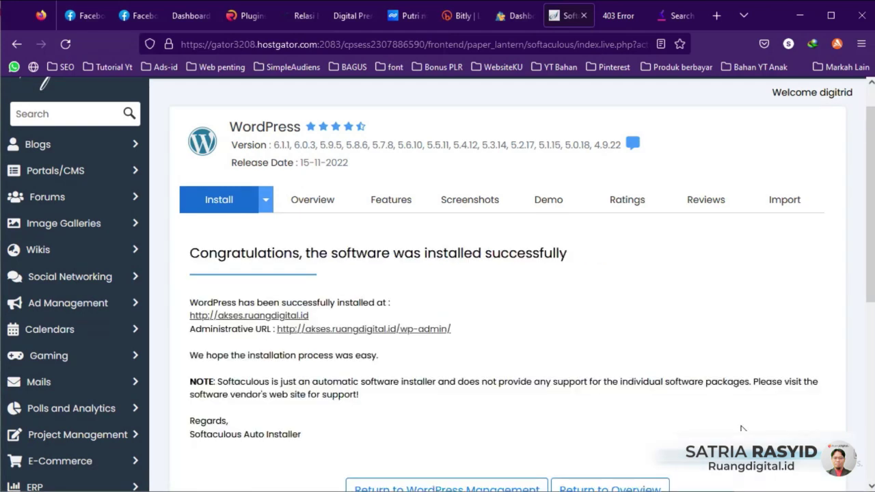
{"action": "left_click_drag", "start_coordinate": [311, 315], "coordinate": [190, 316]}
{"action": "mouse_move", "coordinate": [465, 330]}
{"action": "left_mouse_down"}
{"action": "mouse_move", "coordinate": [279, 332]}
{"action": "mouse_move", "coordinate": [451, 330]}
{"action": "left_mouse_up"}
{"action": "left_click", "coordinate": [277, 336]}
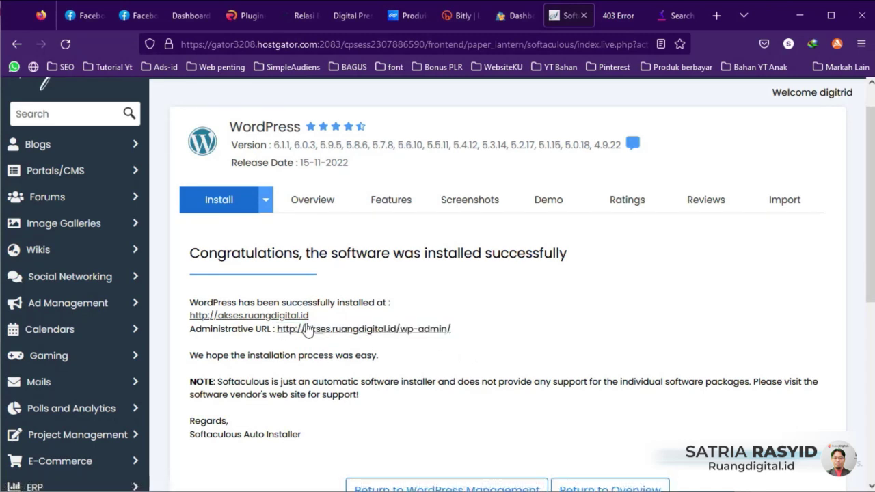
{"action": "left_click", "coordinate": [301, 329]}
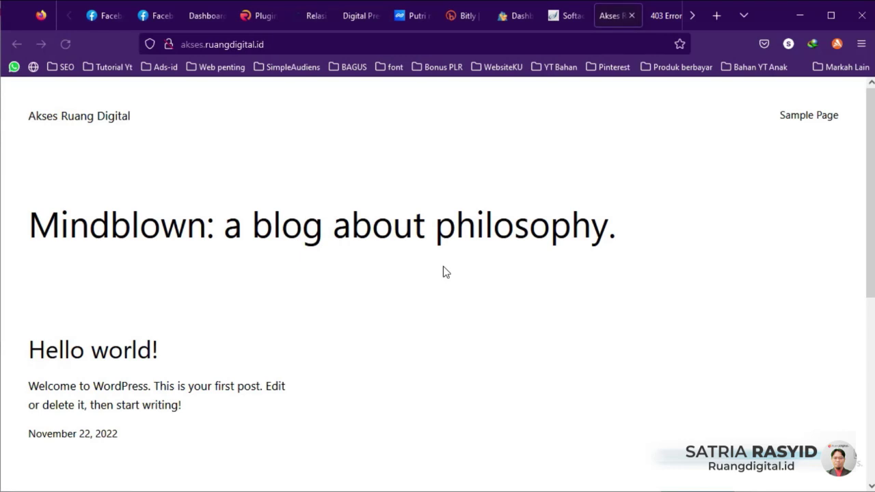
Step: Scroll through the new Akses Ruang Digital front page with its Hello world! post
{"action": "scroll", "coordinate": [443, 265], "scroll_direction": "down", "scroll_amount": 5}
{"action": "scroll", "coordinate": [446, 266], "scroll_direction": "up", "scroll_amount": 3}
{"action": "scroll", "coordinate": [446, 267], "scroll_direction": "up", "scroll_amount": 2}
{"action": "scroll", "coordinate": [446, 267], "scroll_direction": "down", "scroll_amount": 5}
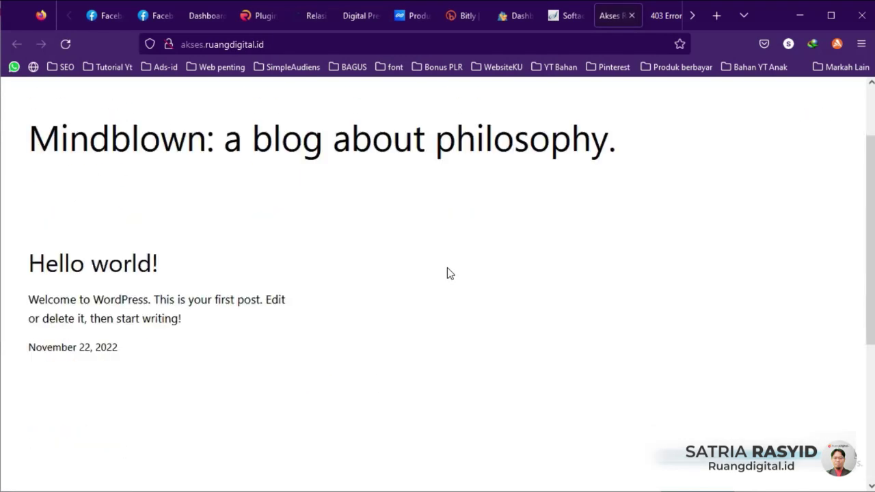
{"action": "scroll", "coordinate": [452, 284], "scroll_direction": "up", "scroll_amount": 4}
{"action": "scroll", "coordinate": [453, 292], "scroll_direction": "up", "scroll_amount": 2}
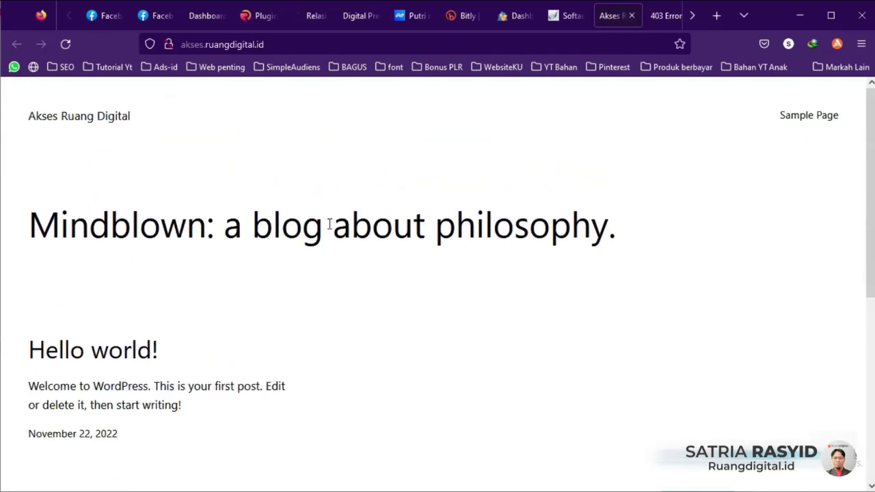
Step: Open the site's wp-admin dashboard from the success page and log out via Howdy, admin
{"action": "left_click", "coordinate": [561, 18]}
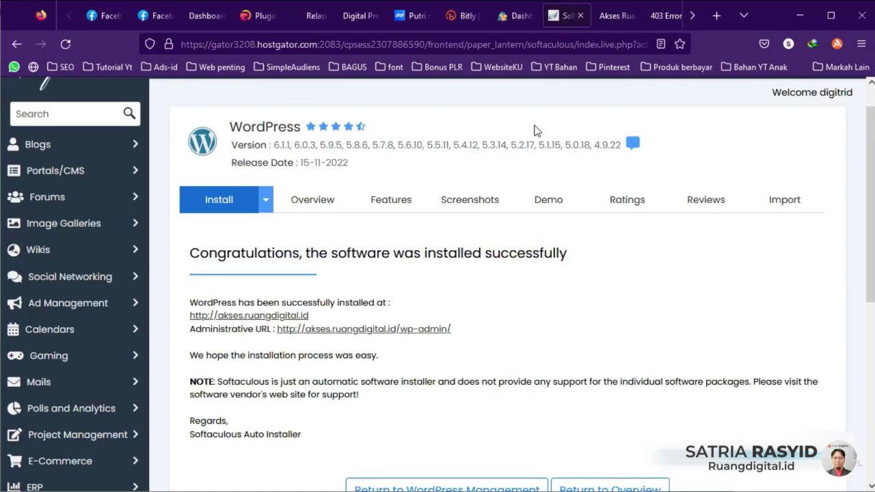
{"action": "left_click", "coordinate": [392, 329]}
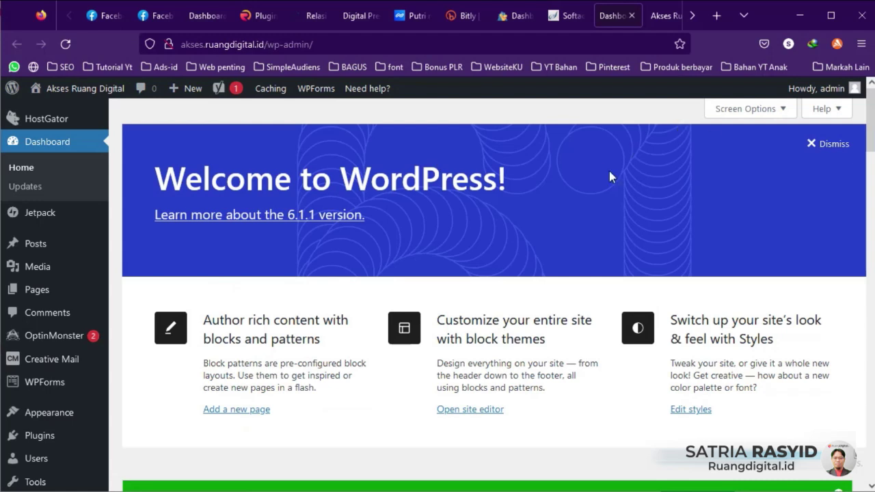
{"action": "mouse_move", "coordinate": [853, 90]}
{"action": "left_click", "coordinate": [782, 140]}
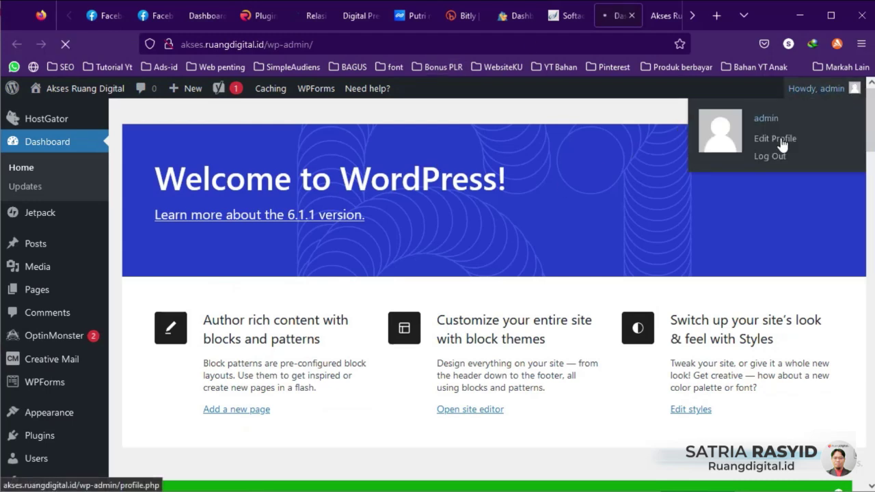
{"action": "left_click", "coordinate": [777, 156]}
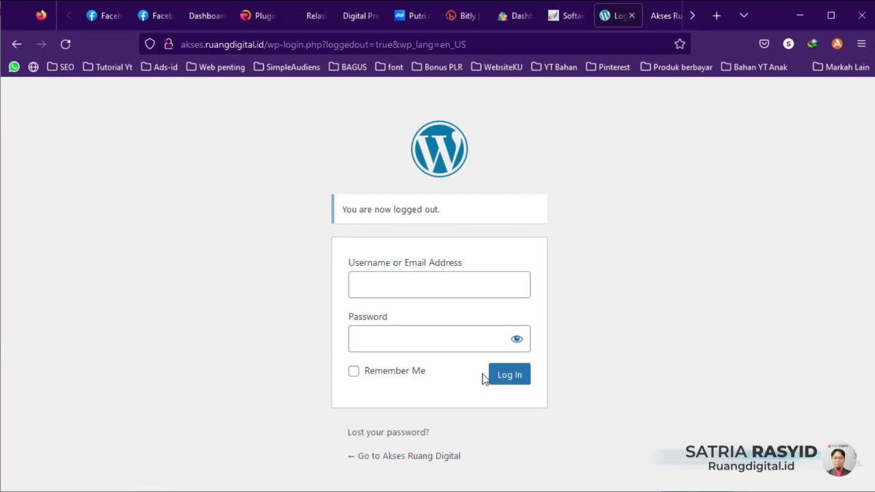
Step: Log in with the admin username and password from Notepad and save the login in the browser
{"action": "left_click", "coordinate": [466, 489]}
{"action": "left_click_drag", "start_coordinate": [456, 57], "coordinate": [406, 58]}
{"action": "key", "text": "ctrl+c"}
{"action": "left_click", "coordinate": [368, 273]}
{"action": "key", "text": "ctrl+v"}
{"action": "key", "text": "alt+Tab"}
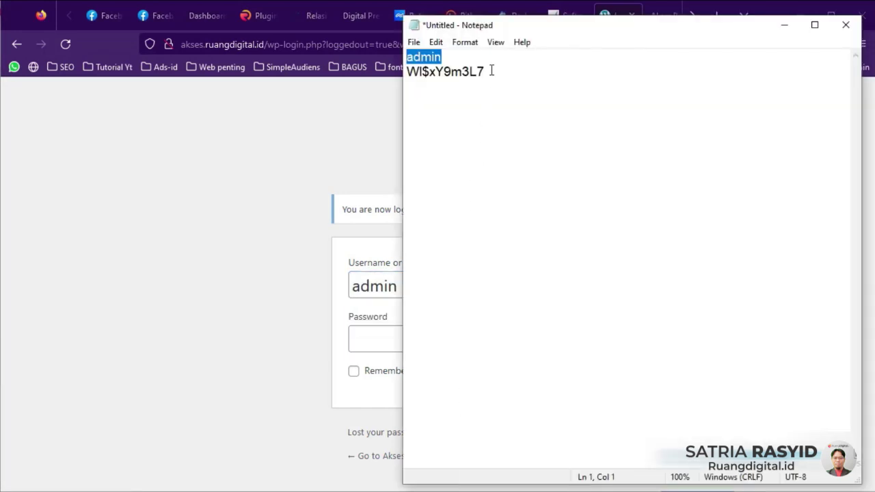
{"action": "left_click_drag", "start_coordinate": [492, 71], "coordinate": [407, 71]}
{"action": "left_click", "coordinate": [373, 335]}
{"action": "key", "text": "ctrl+v"}
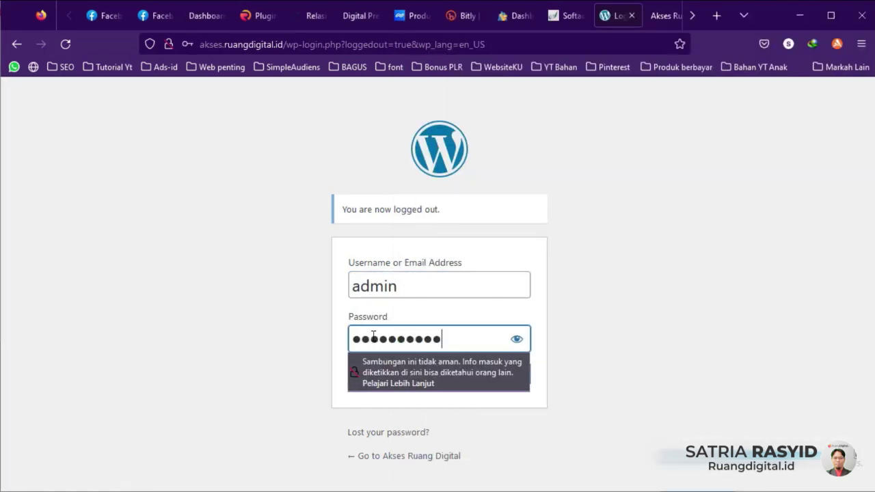
{"action": "left_click", "coordinate": [605, 353]}
{"action": "left_click", "coordinate": [511, 381]}
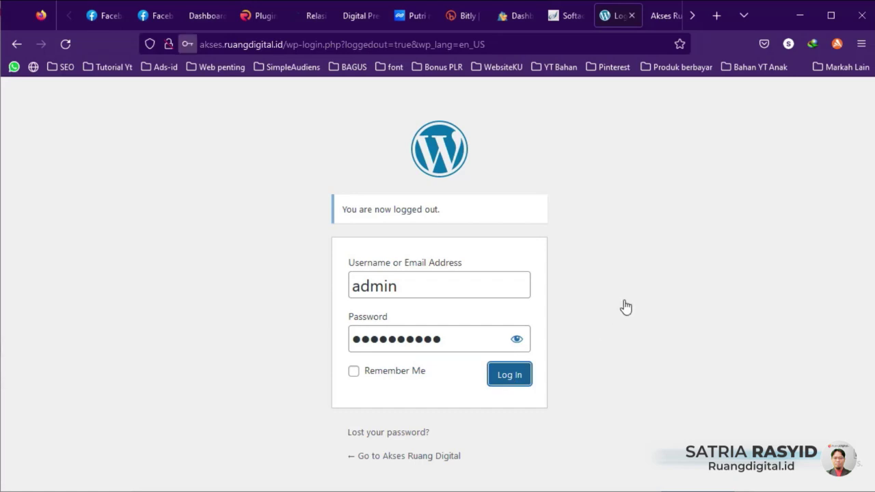
{"action": "left_click", "coordinate": [286, 212]}
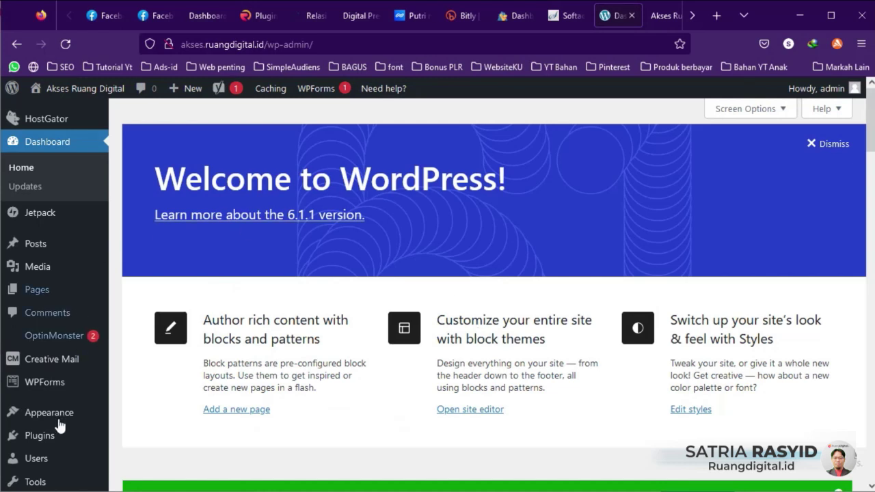
Step: Deactivate all 8 installed plugins from Plugins > Installed Plugins using Bulk actions
{"action": "mouse_move", "coordinate": [52, 430]}
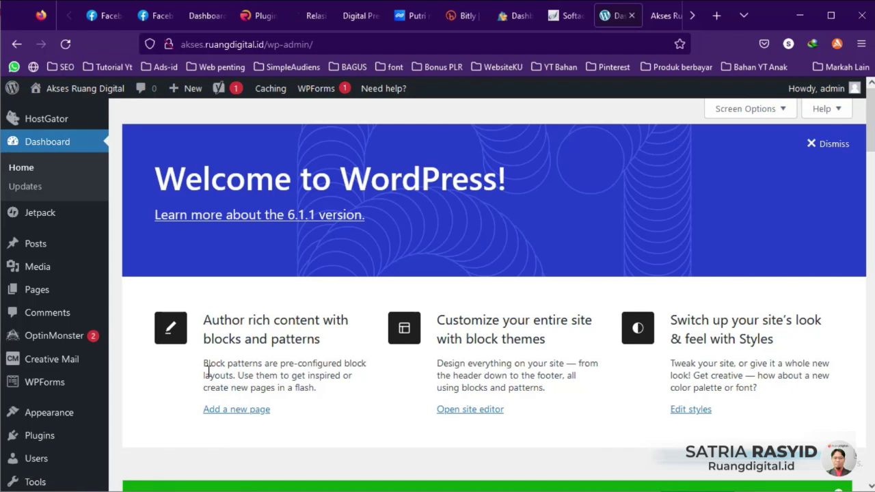
{"action": "mouse_move", "coordinate": [63, 369]}
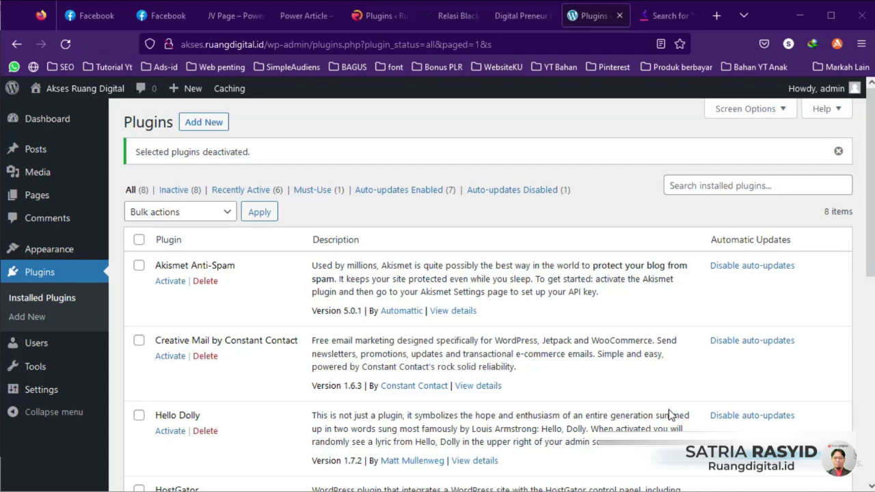
Step: Review the Dashboard Home widgets, then check Dashboard > Updates showing WordPress 6.1.1 is current
{"action": "left_click", "coordinate": [50, 123]}
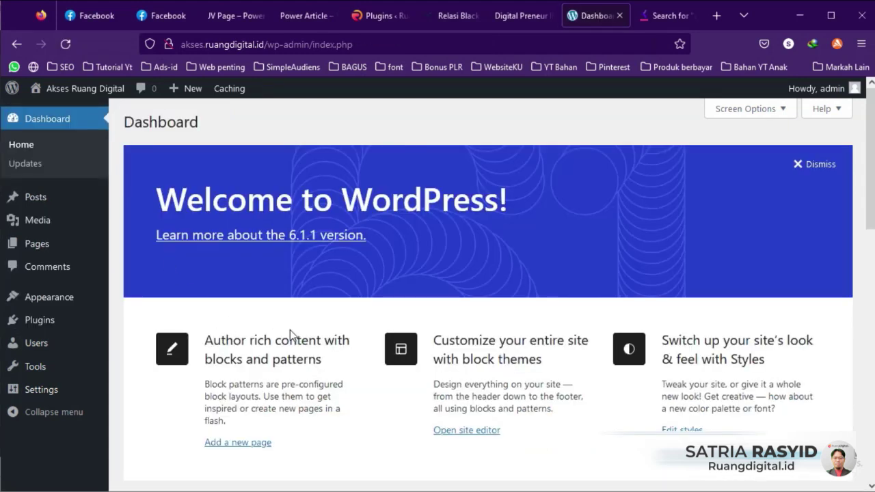
{"action": "scroll", "coordinate": [290, 329], "scroll_direction": "down", "scroll_amount": 5}
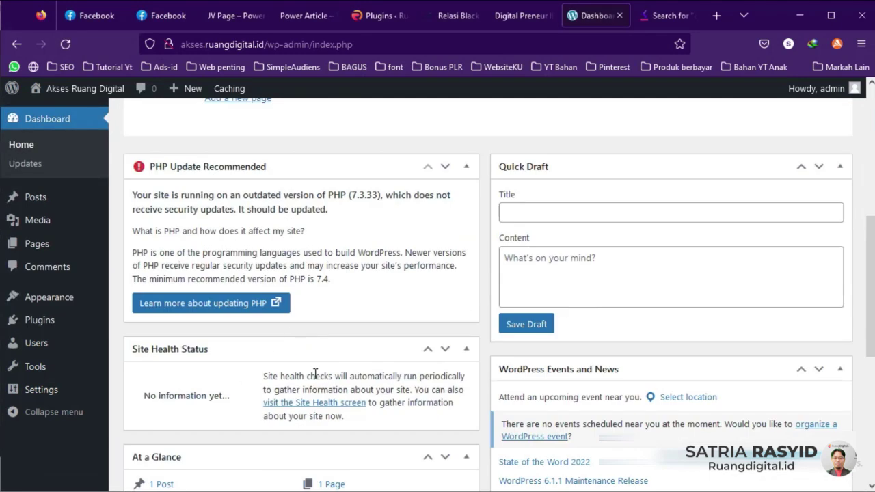
{"action": "scroll", "coordinate": [356, 307], "scroll_direction": "down", "scroll_amount": 3}
{"action": "scroll", "coordinate": [386, 294], "scroll_direction": "down", "scroll_amount": 3}
{"action": "scroll", "coordinate": [321, 355], "scroll_direction": "up", "scroll_amount": 6}
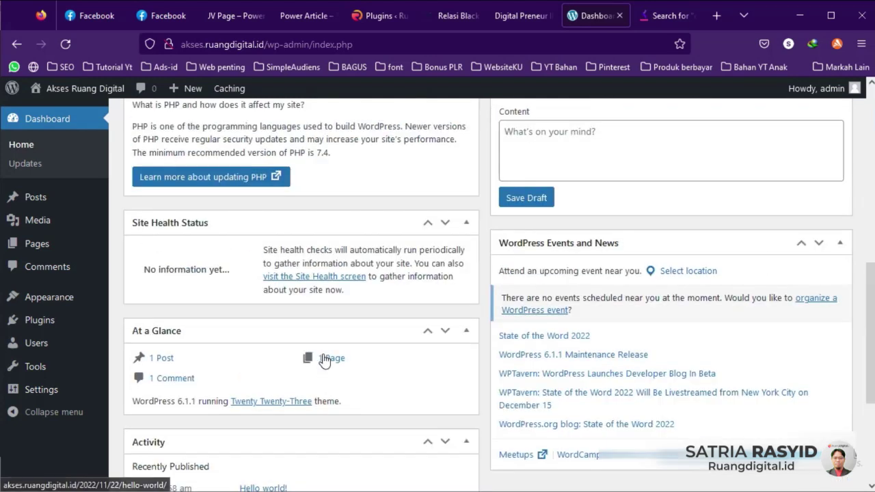
{"action": "scroll", "coordinate": [540, 336], "scroll_direction": "up", "scroll_amount": 4}
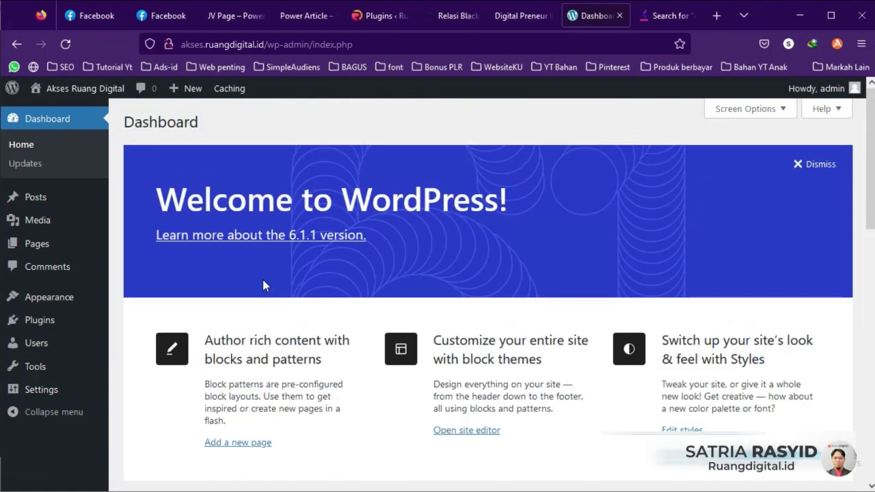
{"action": "left_click", "coordinate": [21, 174]}
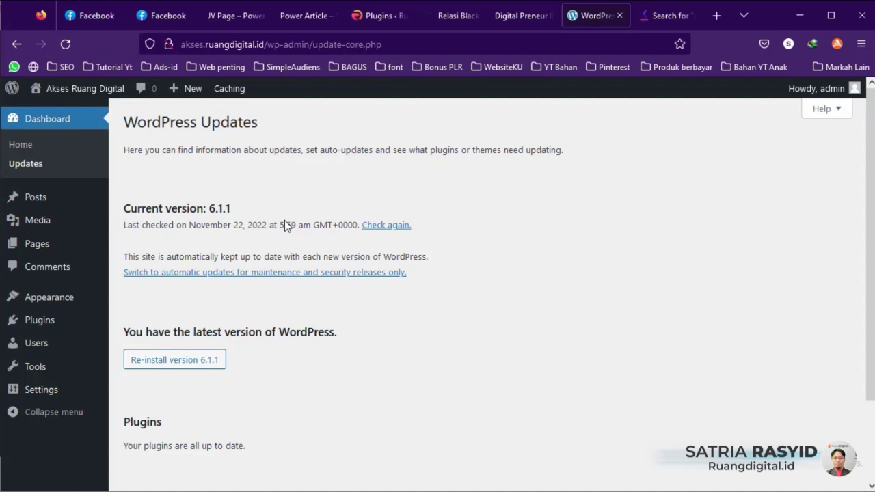
{"action": "mouse_move", "coordinate": [37, 198]}
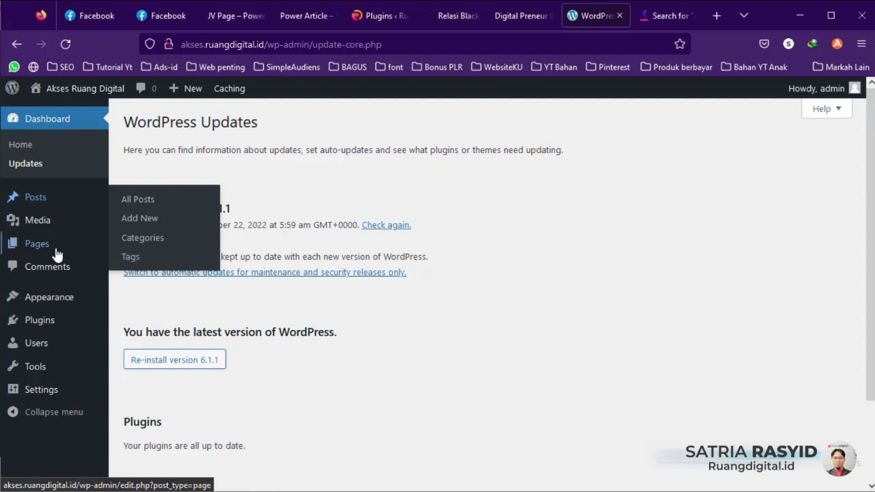
{"action": "mouse_move", "coordinate": [20, 231]}
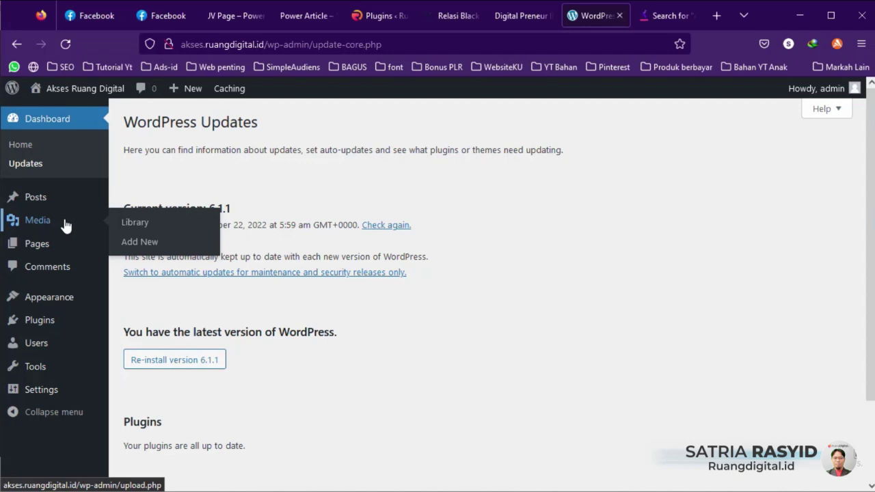
Step: Switch to the other site's tab showing the completed Really Simple SSL plugin update
{"action": "mouse_move", "coordinate": [39, 254]}
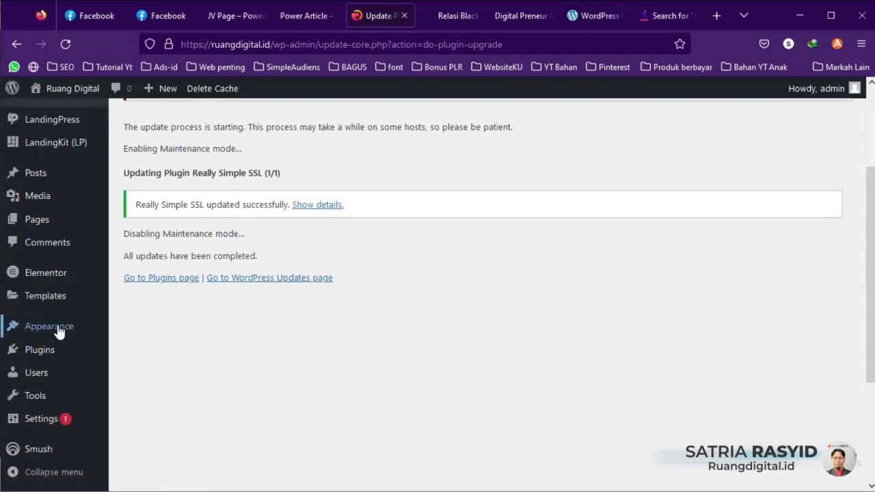
{"action": "mouse_move", "coordinate": [58, 330]}
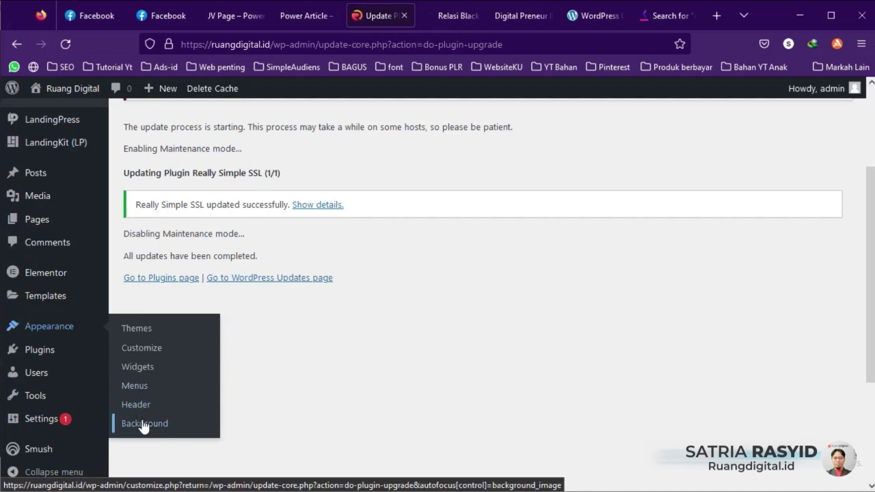
{"action": "mouse_move", "coordinate": [32, 351]}
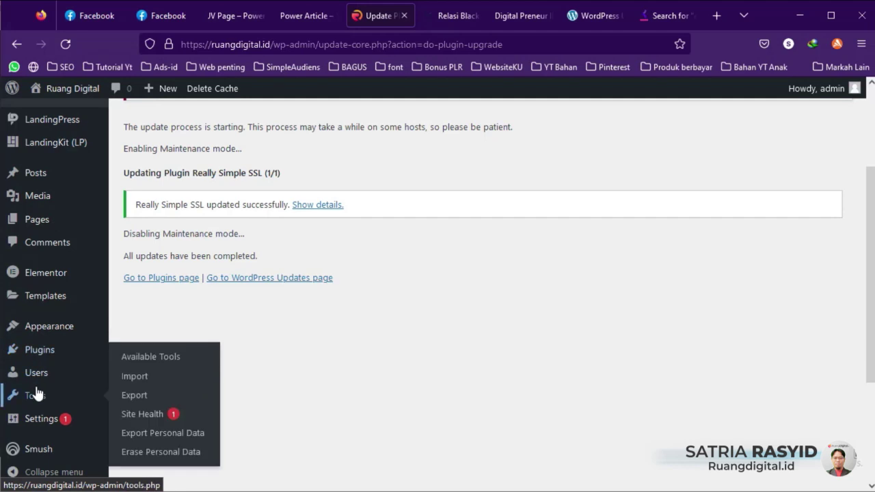
{"action": "mouse_move", "coordinate": [41, 376]}
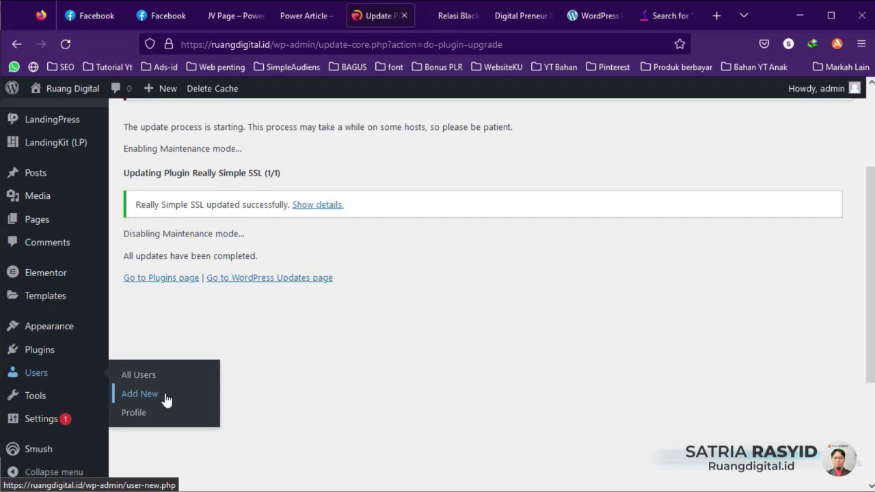
{"action": "mouse_move", "coordinate": [17, 401]}
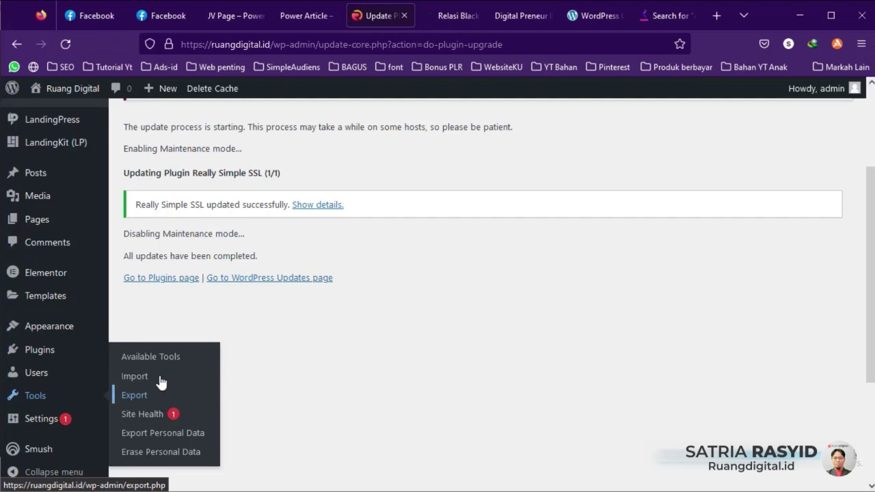
{"action": "mouse_move", "coordinate": [61, 425]}
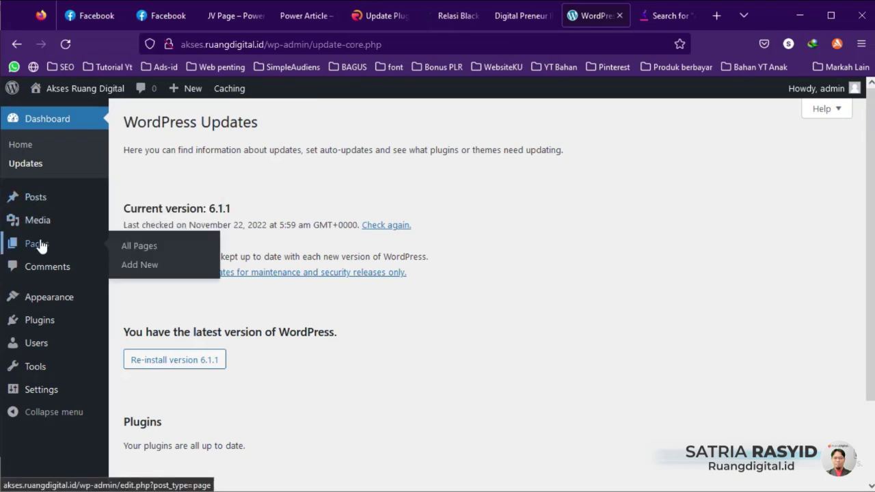
{"action": "mouse_move", "coordinate": [44, 324]}
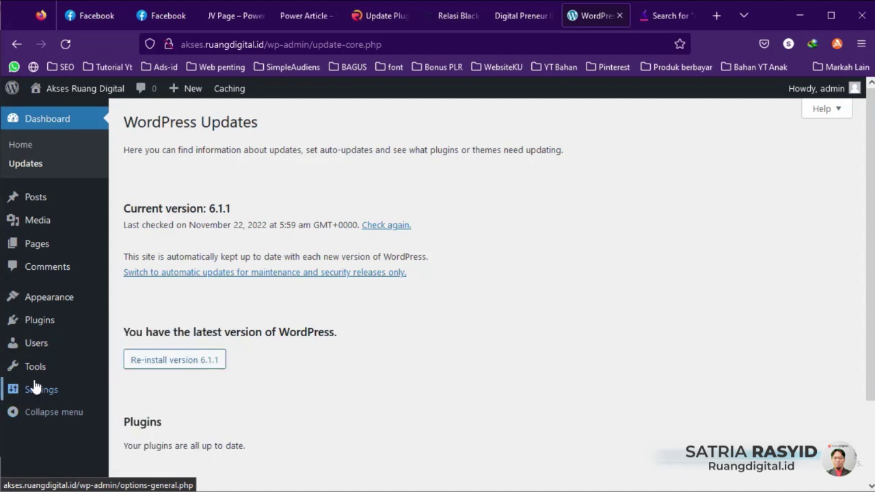
{"action": "mouse_move", "coordinate": [41, 231]}
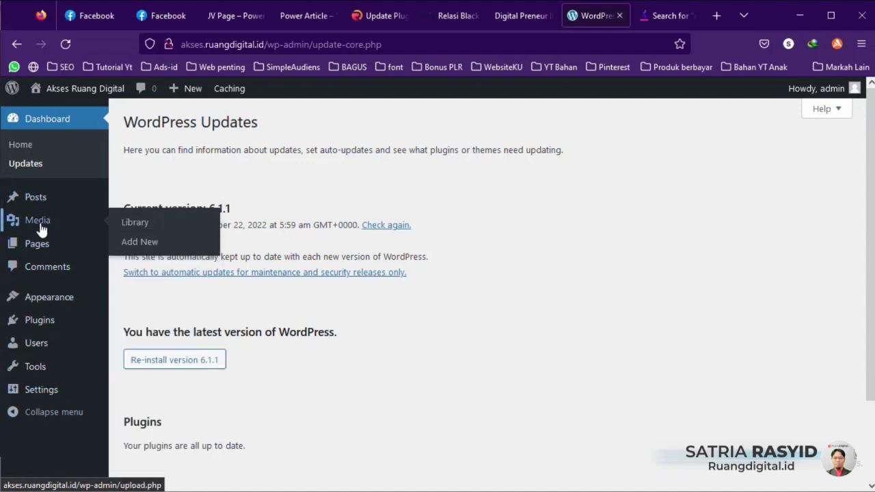
{"action": "mouse_move", "coordinate": [43, 366]}
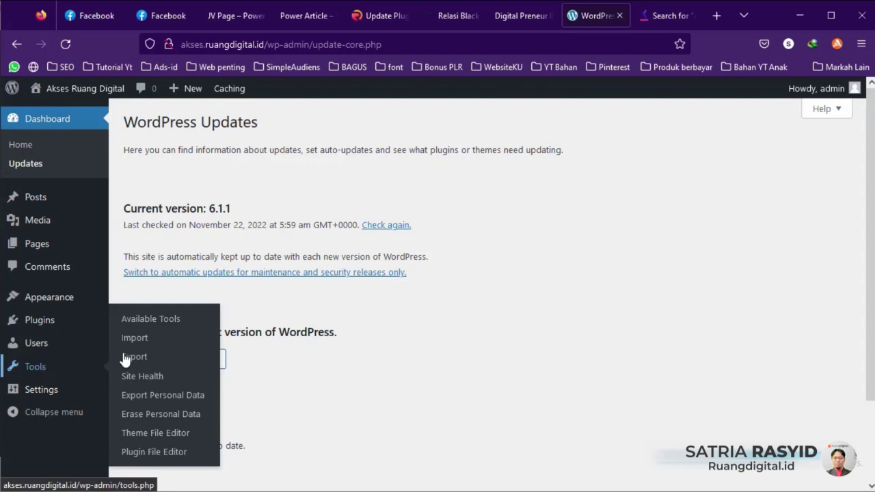
{"action": "mouse_move", "coordinate": [48, 401]}
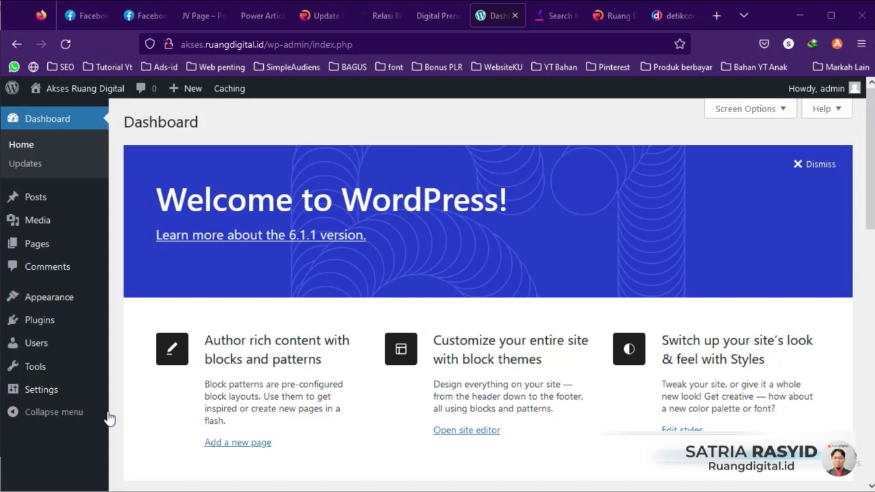
Step: Bring up the Settings submenu from the WordPress 6.1.1 dashboard home
{"action": "mouse_move", "coordinate": [36, 396]}
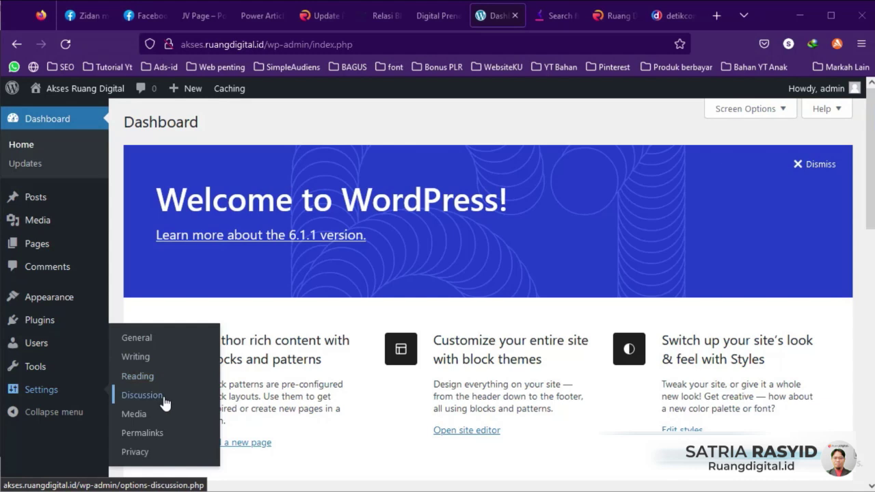
Step: Open General Settings and review the title 'Akses Ruang Digital' and tagline 'Akses Ruang Digital Untuk Member'
{"action": "left_click", "coordinate": [140, 342]}
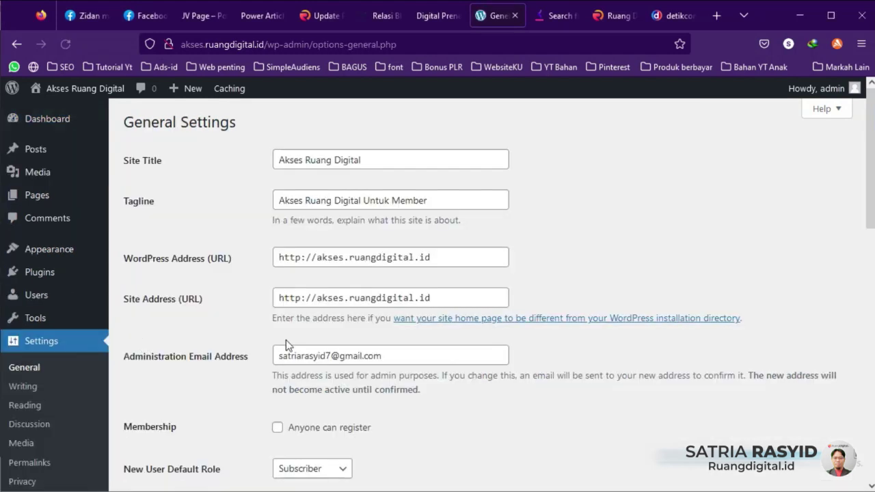
{"action": "left_click_drag", "start_coordinate": [391, 160], "coordinate": [274, 170]}
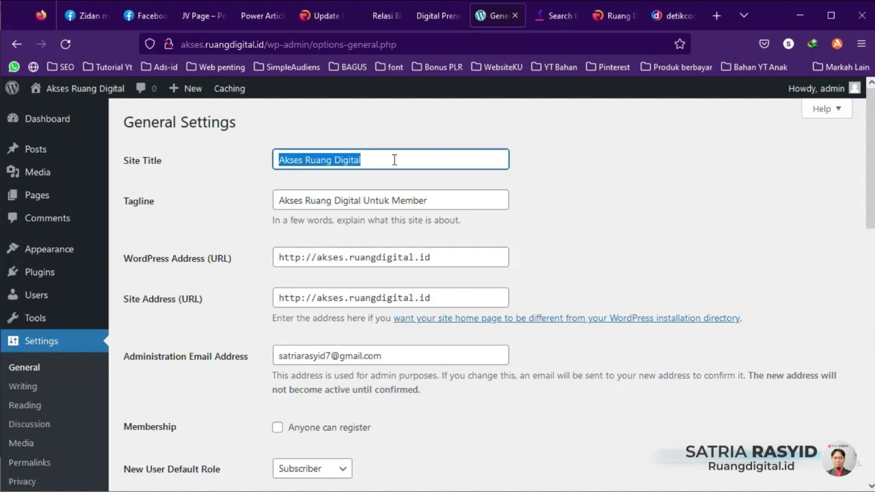
{"action": "left_click", "coordinate": [393, 159]}
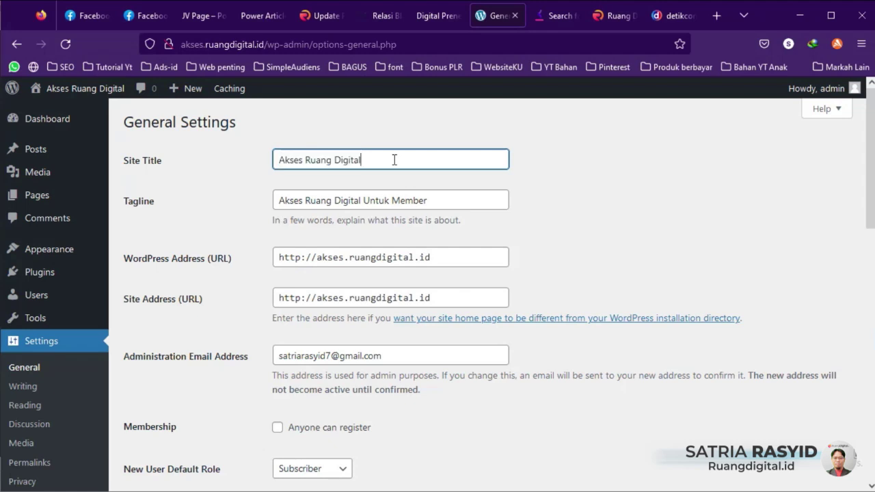
{"action": "left_click_drag", "start_coordinate": [476, 199], "coordinate": [242, 218]}
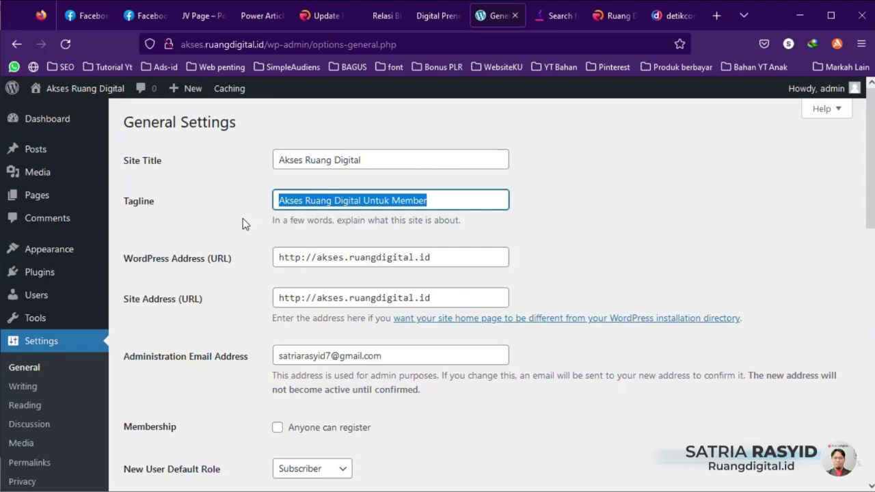
{"action": "scroll", "coordinate": [233, 240], "scroll_direction": "down", "scroll_amount": 2}
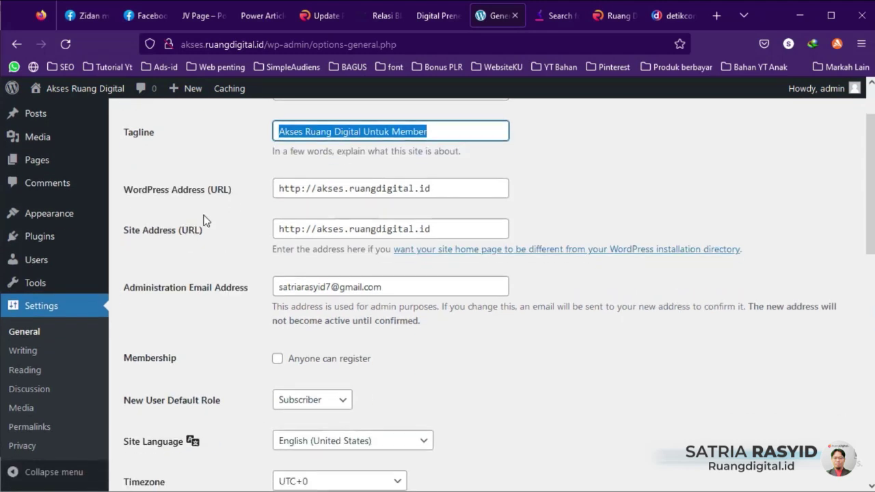
{"action": "left_click", "coordinate": [445, 194]}
{"action": "left_click_drag", "start_coordinate": [460, 189], "coordinate": [261, 198]}
{"action": "left_click", "coordinate": [326, 189]}
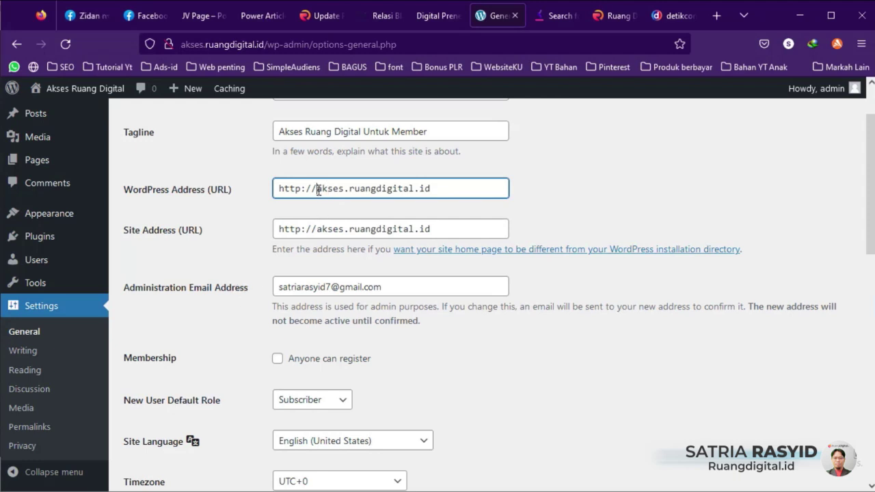
{"action": "type", "text": "www."}
{"action": "left_click", "coordinate": [316, 229]}
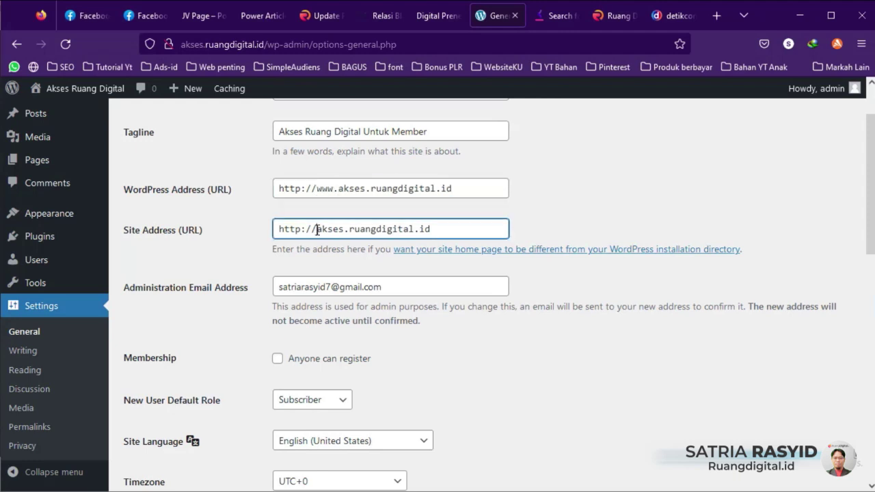
{"action": "type", "text": "www."}
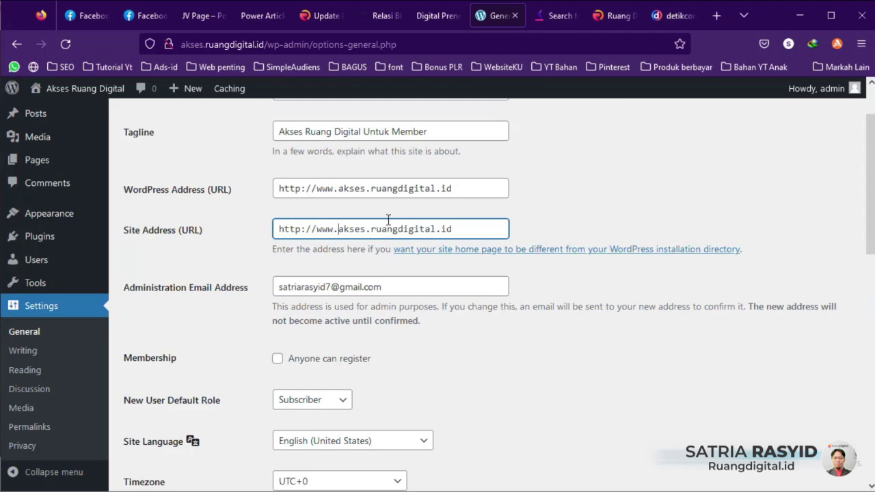
{"action": "key", "text": "BackSpace"}
{"action": "key", "text": "BackSpace"}
{"action": "key", "text": "BackSpace"}
{"action": "key", "text": "BackSpace"}
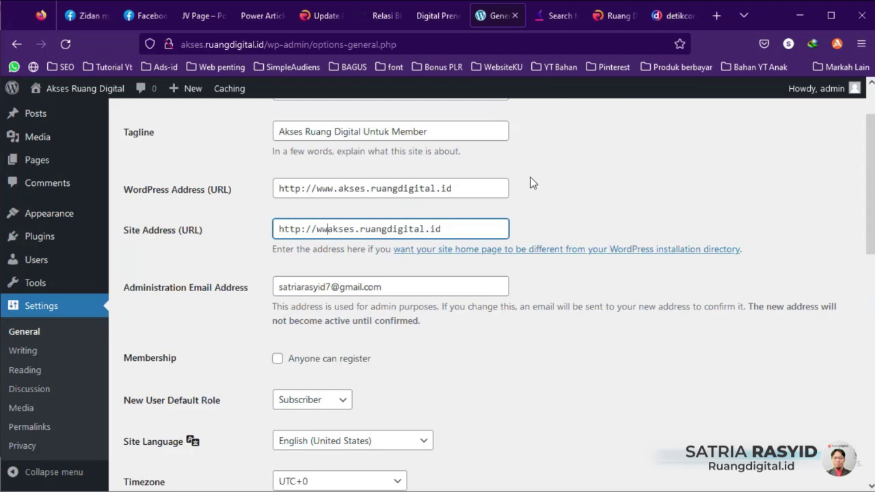
{"action": "left_click", "coordinate": [335, 188]}
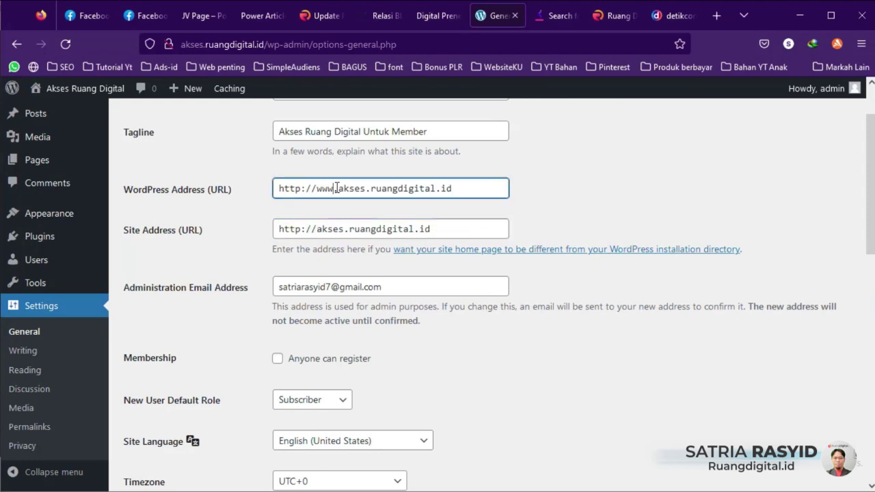
{"action": "key", "text": "BackSpace"}
{"action": "key", "text": "BackSpace"}
{"action": "key", "text": "BackSpace"}
{"action": "key", "text": "BackSpace"}
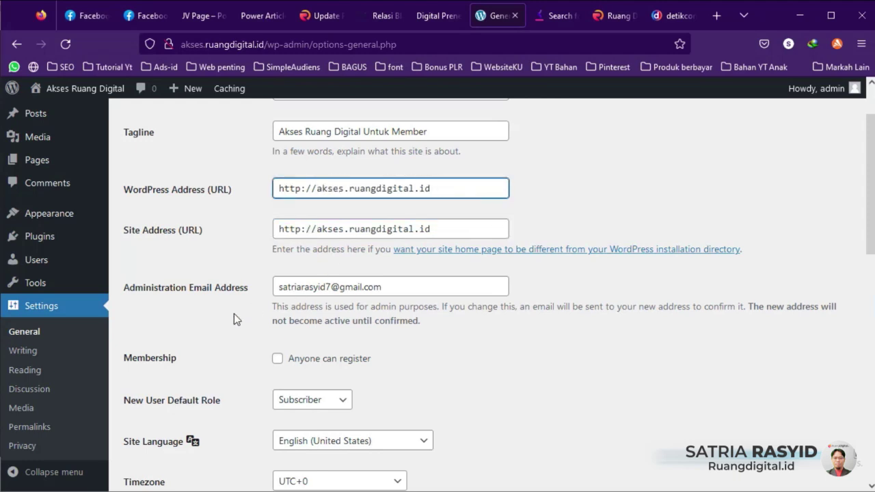
{"action": "left_click", "coordinate": [390, 286]}
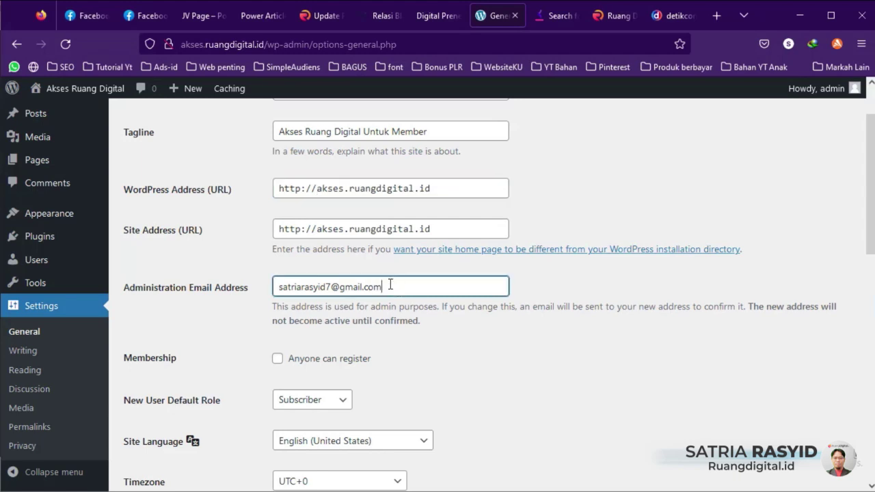
{"action": "scroll", "coordinate": [400, 307], "scroll_direction": "down", "scroll_amount": 2}
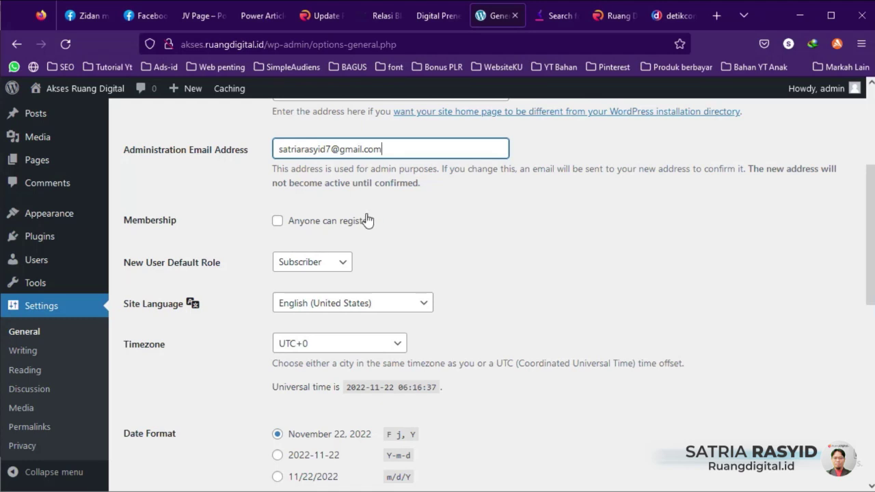
{"action": "scroll", "coordinate": [271, 197], "scroll_direction": "down", "scroll_amount": 2}
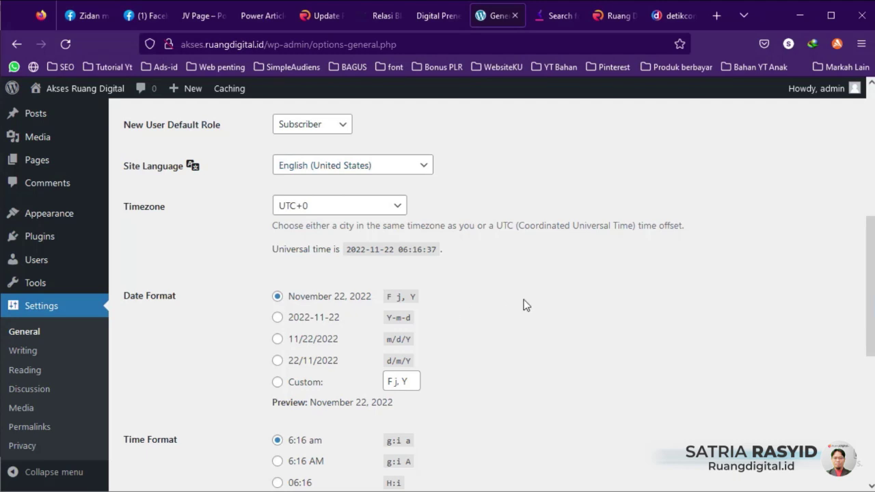
{"action": "scroll", "coordinate": [523, 300], "scroll_direction": "up", "scroll_amount": 3}
{"action": "scroll", "coordinate": [523, 299], "scroll_direction": "up", "scroll_amount": 5}
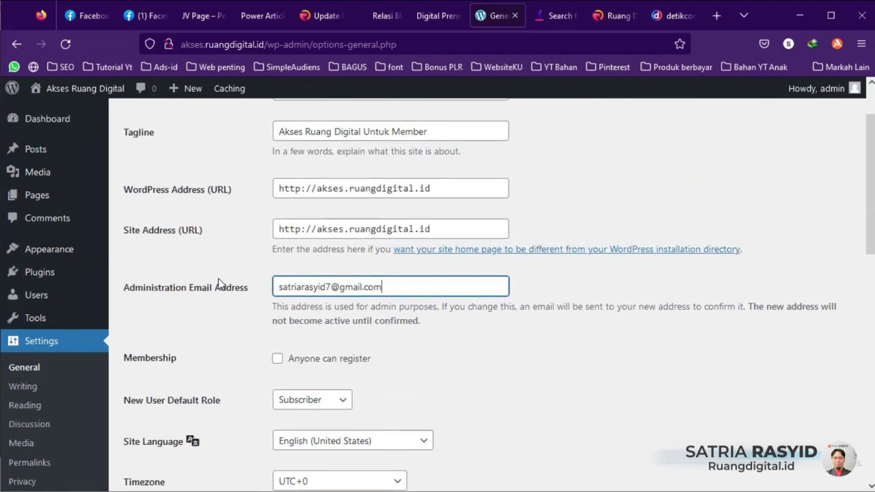
{"action": "scroll", "coordinate": [217, 286], "scroll_direction": "down", "scroll_amount": 4}
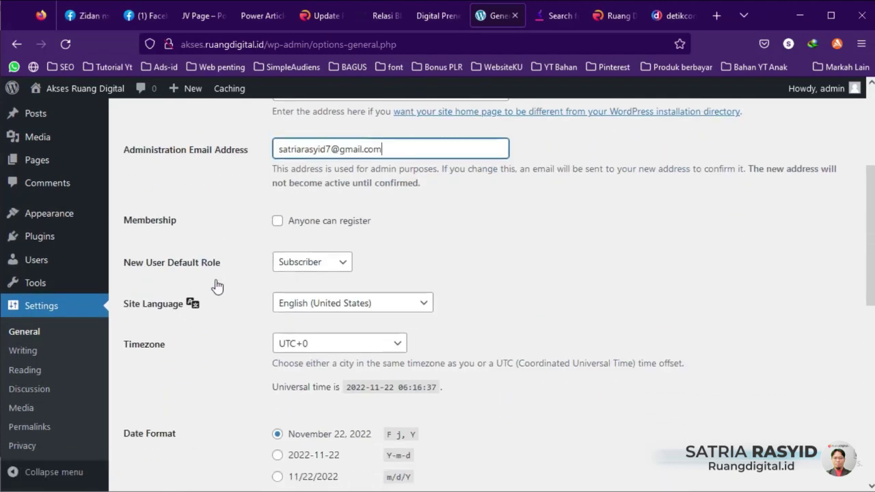
{"action": "scroll", "coordinate": [217, 286], "scroll_direction": "down", "scroll_amount": 2}
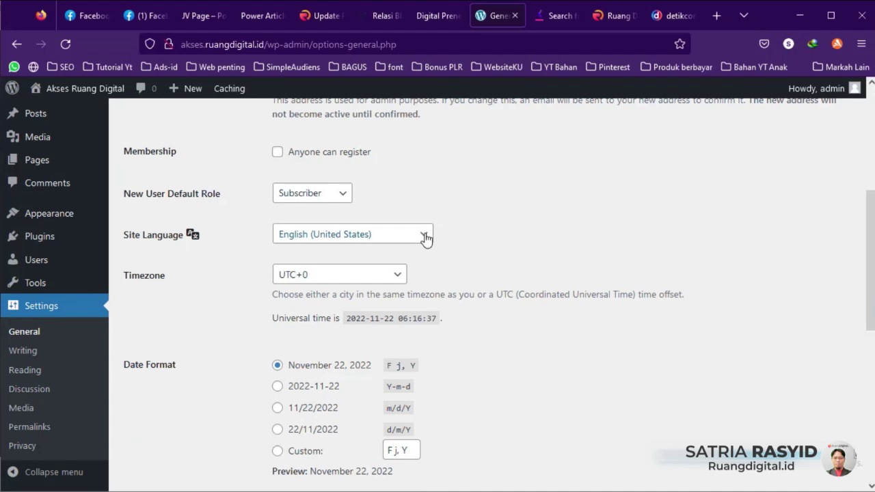
{"action": "left_click", "coordinate": [423, 235]}
{"action": "left_click", "coordinate": [604, 216]}
{"action": "scroll", "coordinate": [486, 245], "scroll_direction": "down", "scroll_amount": 2}
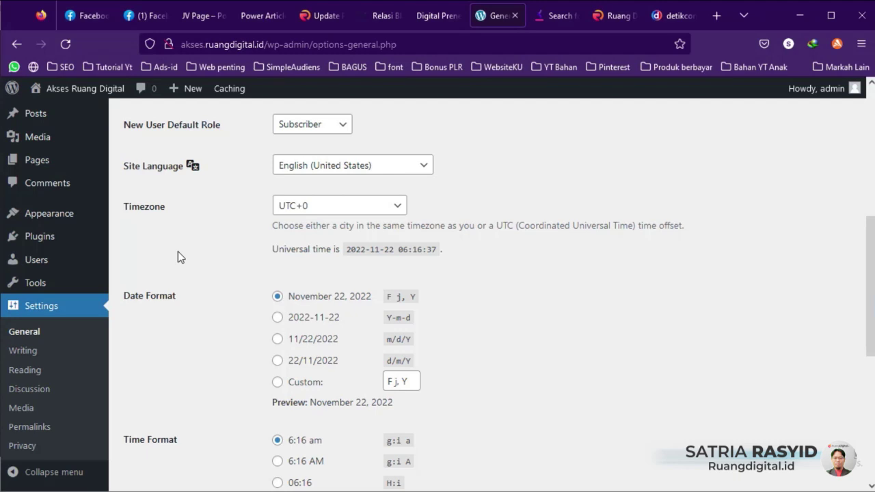
Step: Change the site timezone from UTC+0 to UTC+7
{"action": "left_click", "coordinate": [399, 208]}
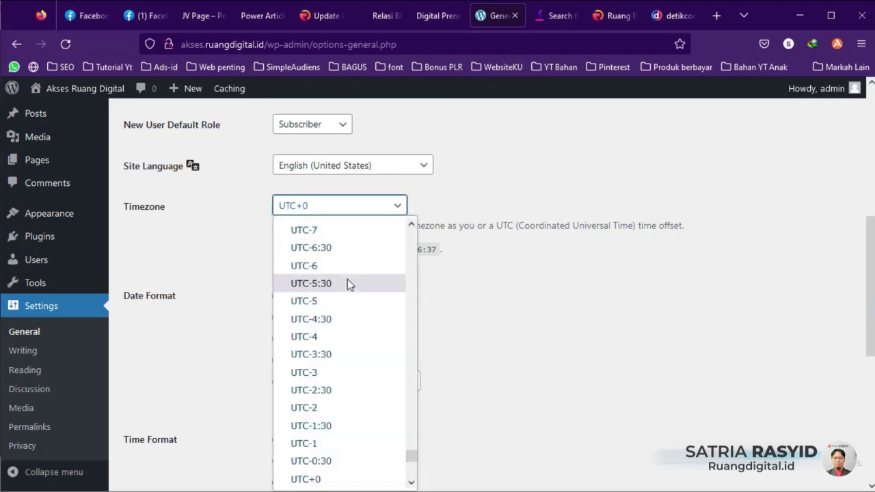
{"action": "scroll", "coordinate": [347, 284], "scroll_direction": "down", "scroll_amount": 5}
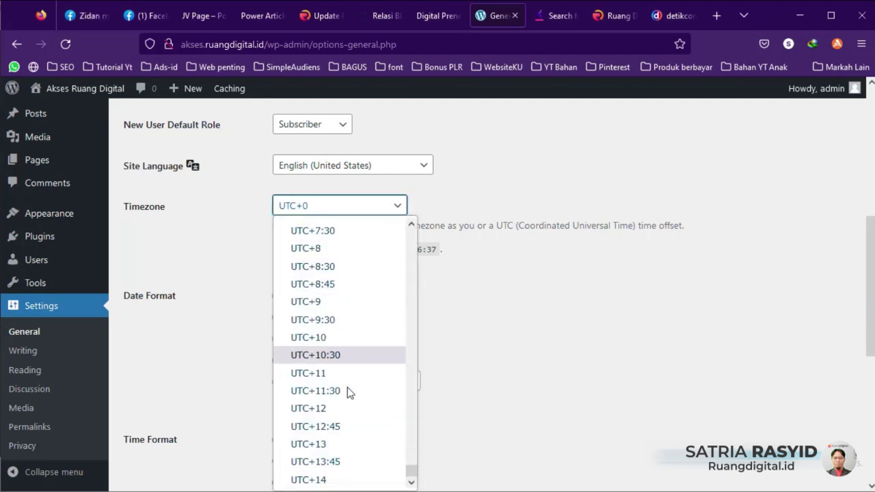
{"action": "scroll", "coordinate": [345, 381], "scroll_direction": "up", "scroll_amount": 2}
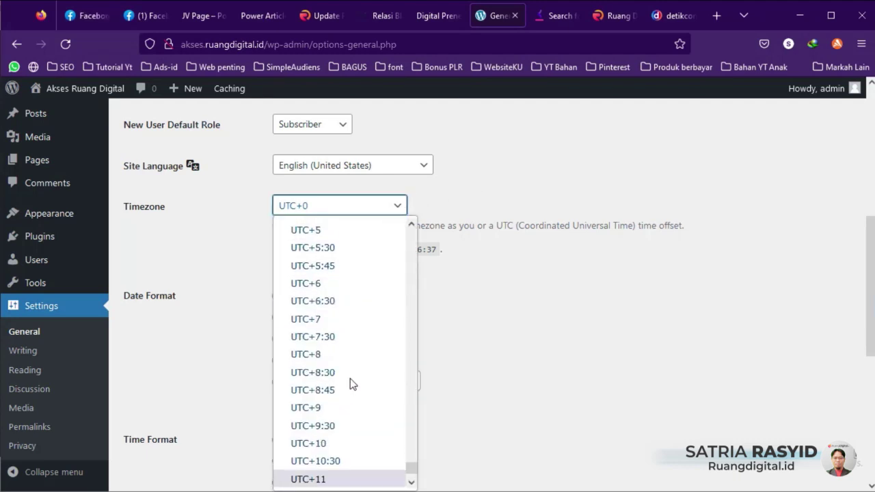
{"action": "left_click", "coordinate": [325, 319]}
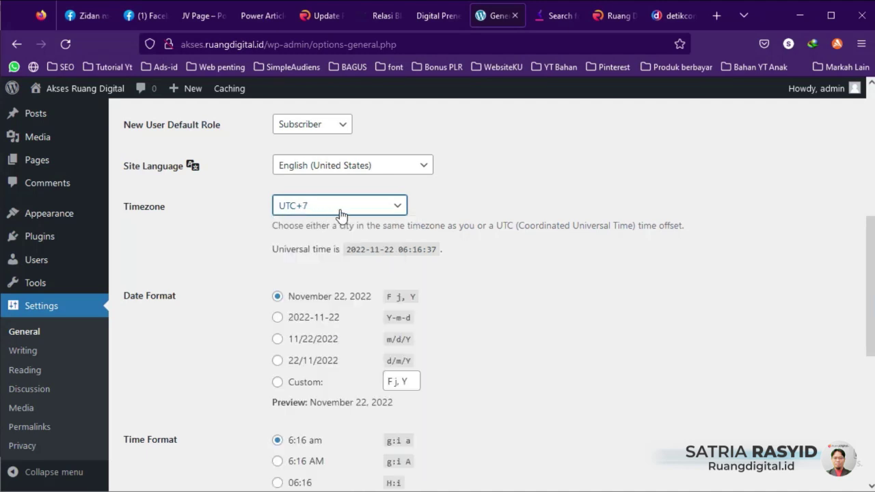
{"action": "scroll", "coordinate": [544, 328], "scroll_direction": "down", "scroll_amount": 2}
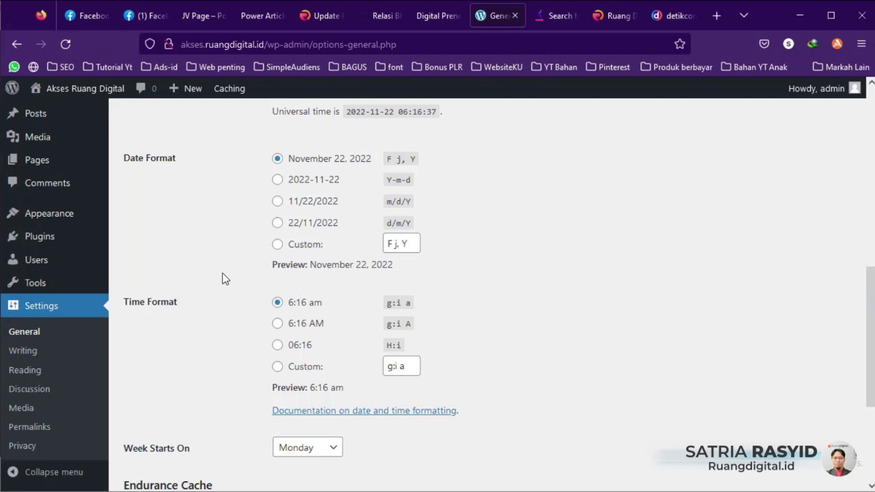
Step: Choose the 22/11/2022 date format and the 24-hour 06:16 (H:i) time format
{"action": "left_click", "coordinate": [278, 226]}
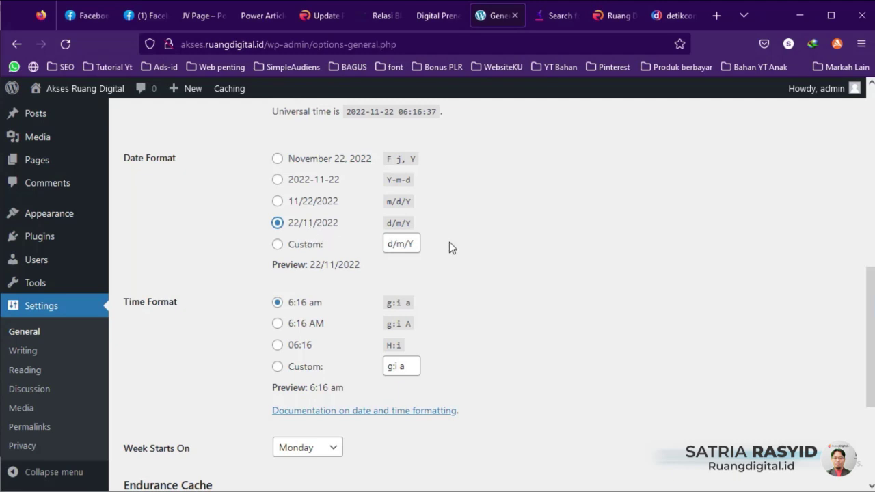
{"action": "scroll", "coordinate": [441, 242], "scroll_direction": "down", "scroll_amount": 1}
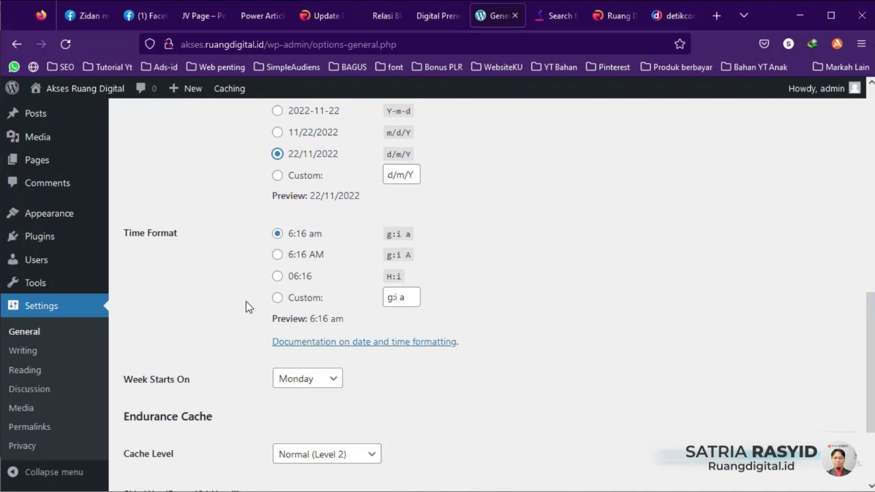
{"action": "left_click", "coordinate": [278, 279]}
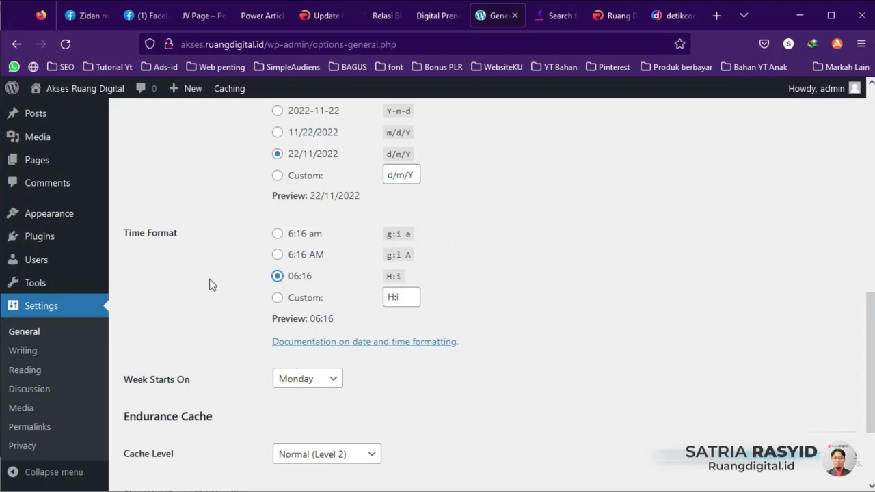
{"action": "scroll", "coordinate": [211, 288], "scroll_direction": "down", "scroll_amount": 2}
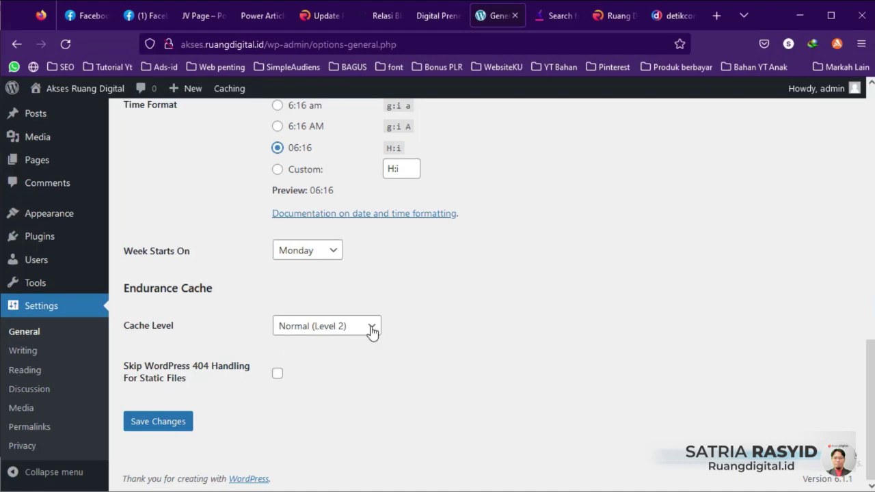
{"action": "scroll", "coordinate": [404, 335], "scroll_direction": "up", "scroll_amount": 7}
{"action": "scroll", "coordinate": [400, 319], "scroll_direction": "up", "scroll_amount": 3}
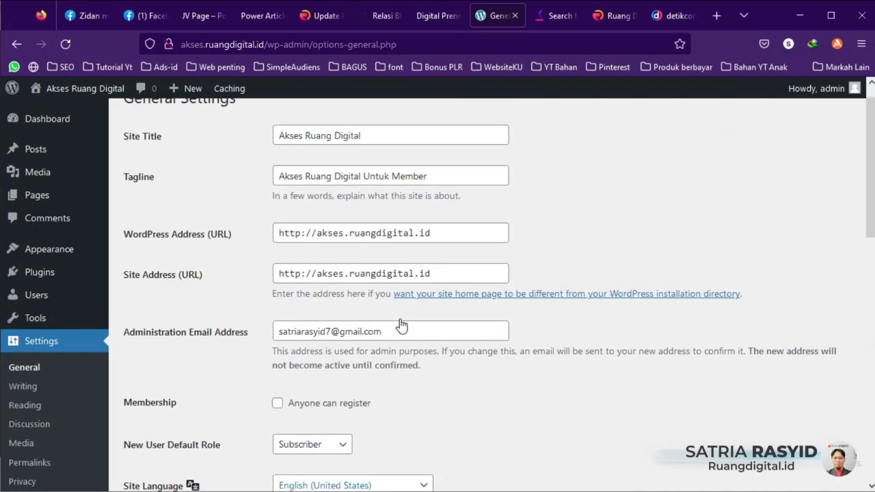
{"action": "scroll", "coordinate": [400, 321], "scroll_direction": "down", "scroll_amount": 1}
{"action": "scroll", "coordinate": [398, 319], "scroll_direction": "down", "scroll_amount": 10}
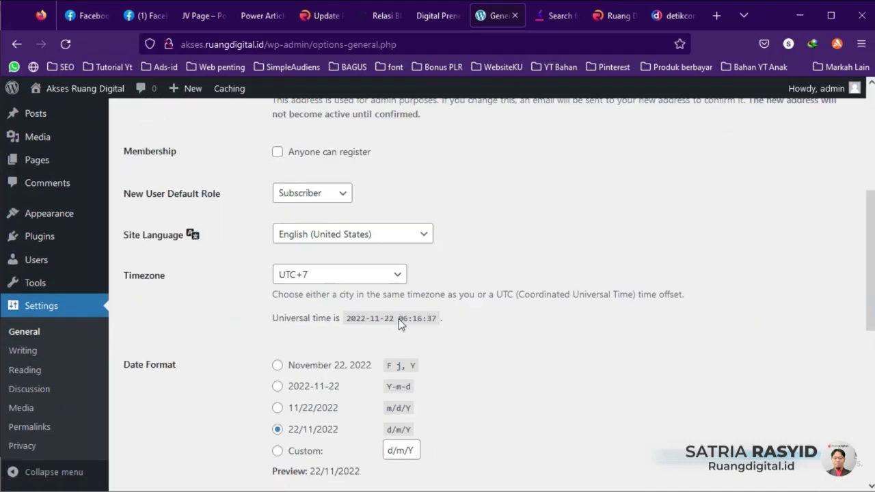
Step: Save the General settings and go to the Writing Settings page
{"action": "left_click", "coordinate": [164, 422]}
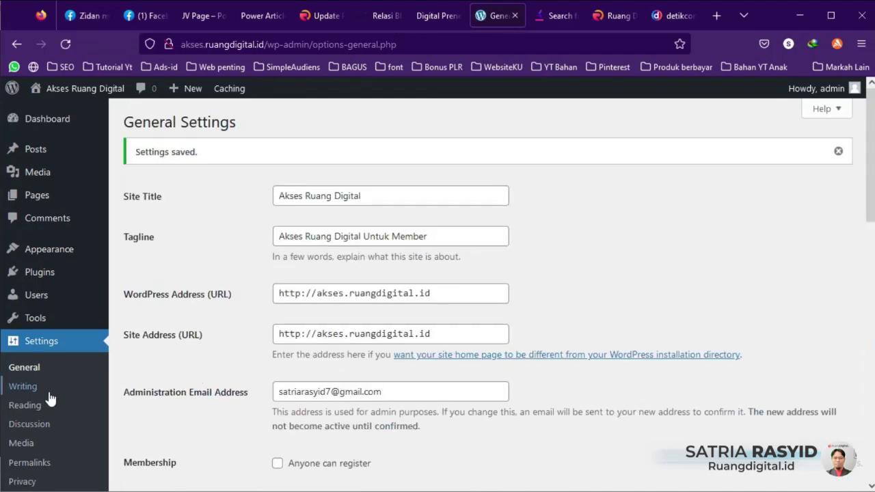
{"action": "left_click", "coordinate": [31, 386]}
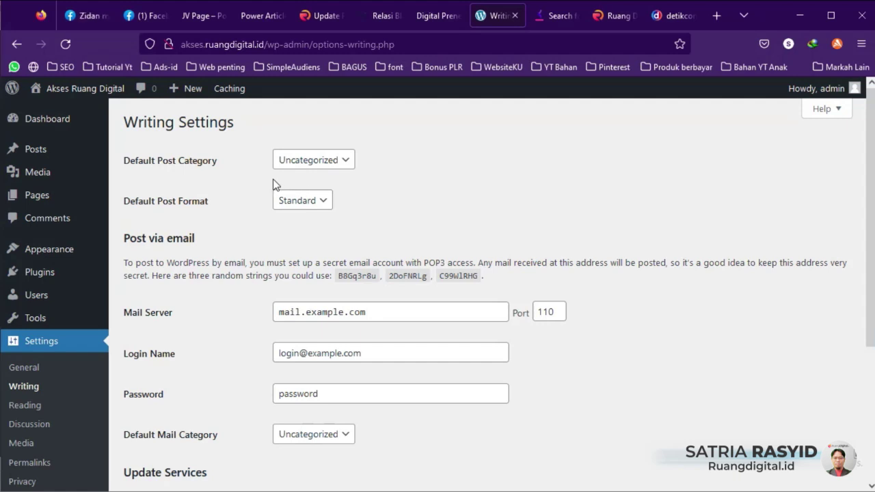
{"action": "left_click_drag", "start_coordinate": [309, 180], "coordinate": [344, 118]}
{"action": "left_click", "coordinate": [266, 174]}
{"action": "left_click", "coordinate": [349, 165]}
{"action": "left_click", "coordinate": [353, 160]}
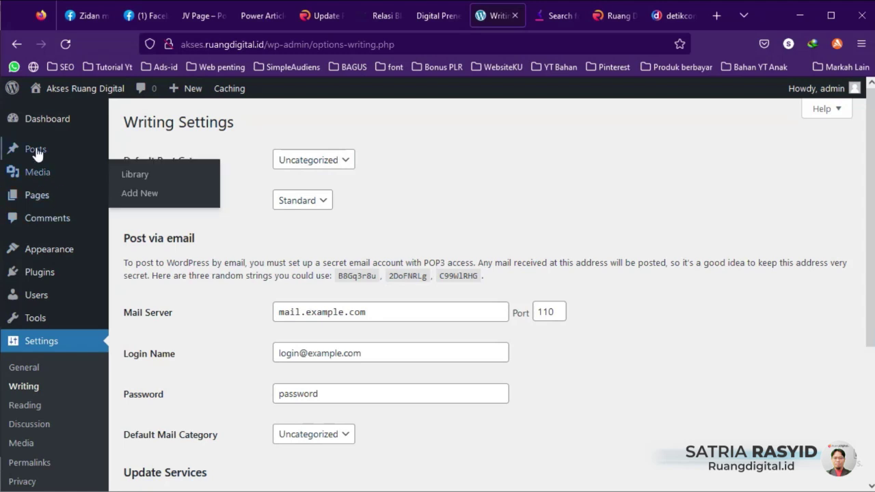
{"action": "mouse_move", "coordinate": [37, 149]}
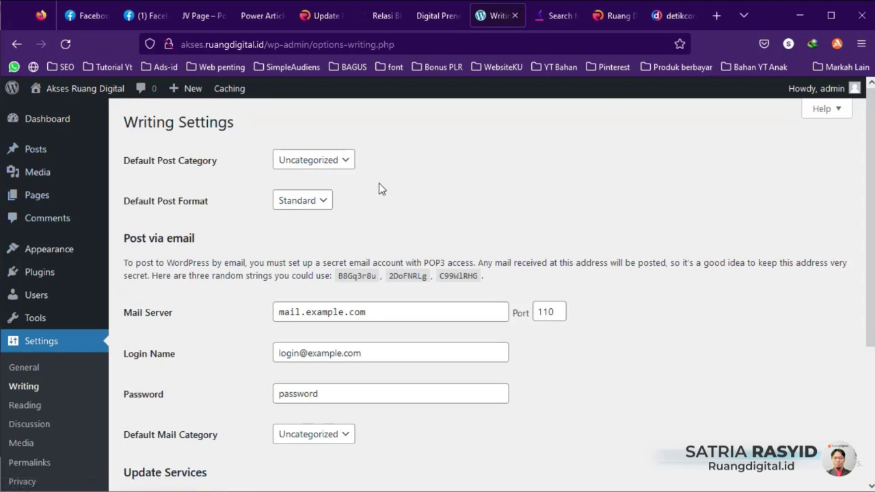
{"action": "left_click", "coordinate": [345, 164]}
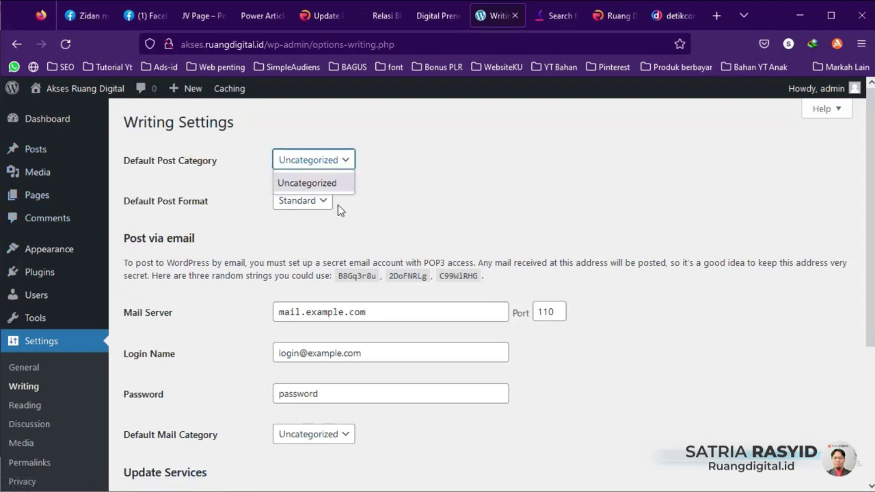
{"action": "left_click", "coordinate": [401, 178]}
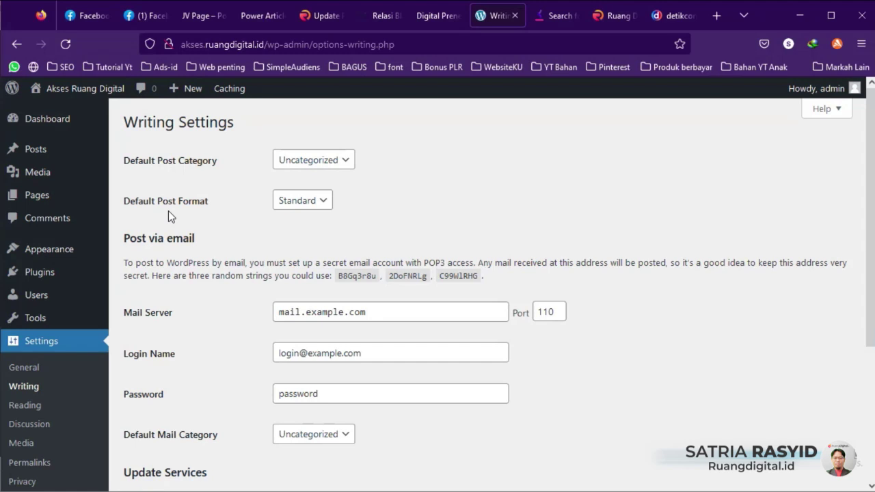
{"action": "scroll", "coordinate": [376, 211], "scroll_direction": "down", "scroll_amount": 3}
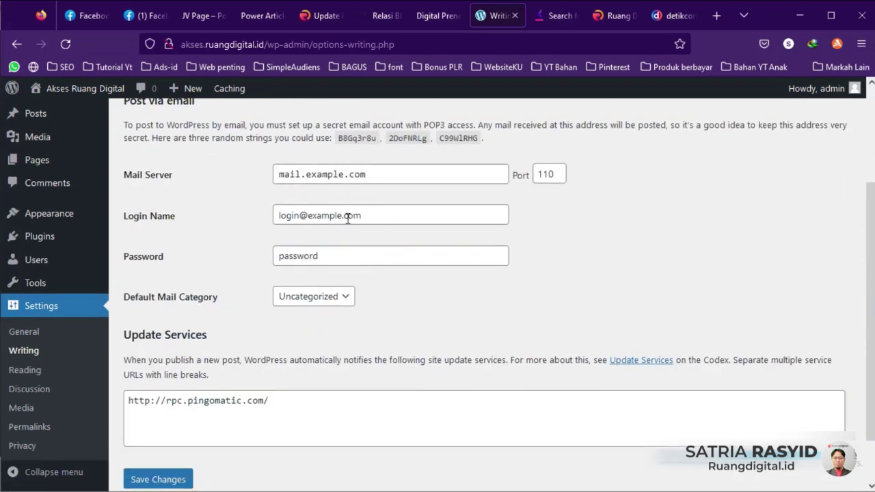
{"action": "scroll", "coordinate": [352, 338], "scroll_direction": "down", "scroll_amount": 2}
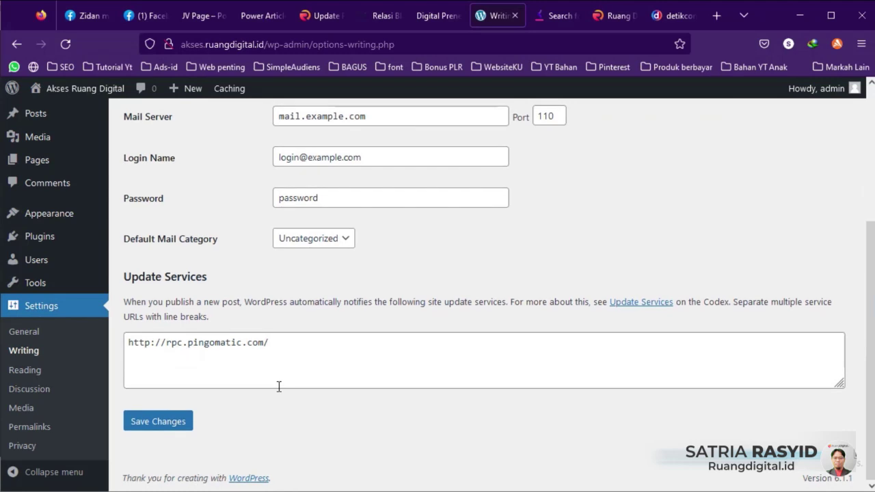
{"action": "scroll", "coordinate": [362, 388], "scroll_direction": "up", "scroll_amount": 4}
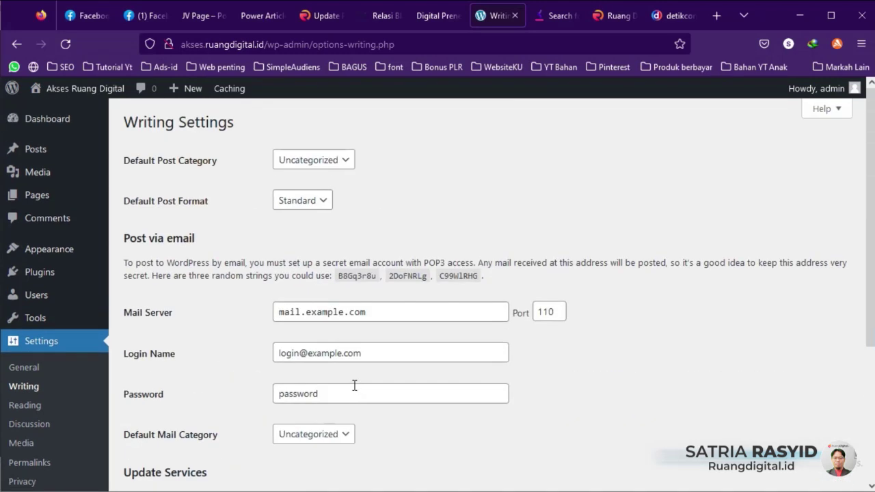
{"action": "scroll", "coordinate": [354, 387], "scroll_direction": "down", "scroll_amount": 4}
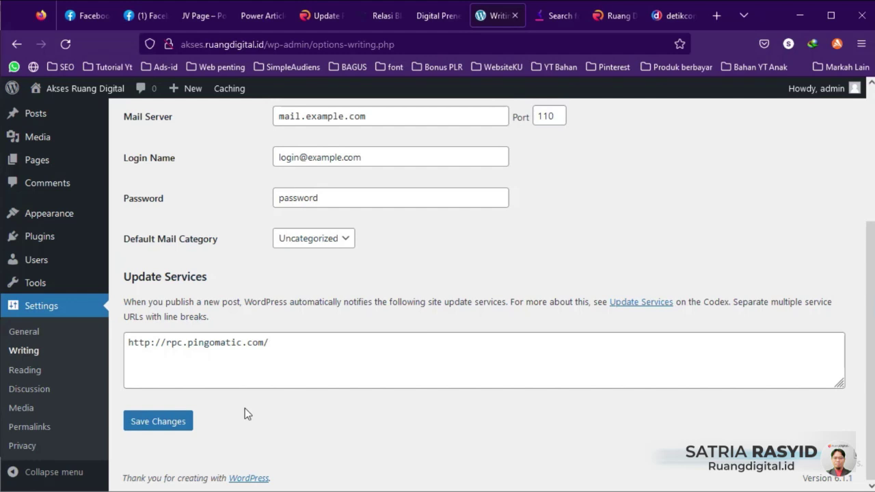
{"action": "scroll", "coordinate": [293, 451], "scroll_direction": "up", "scroll_amount": 2}
{"action": "scroll", "coordinate": [293, 450], "scroll_direction": "down", "scroll_amount": 2}
Step: Save the Writing settings and move on to the Reading Settings page
{"action": "left_click", "coordinate": [169, 427]}
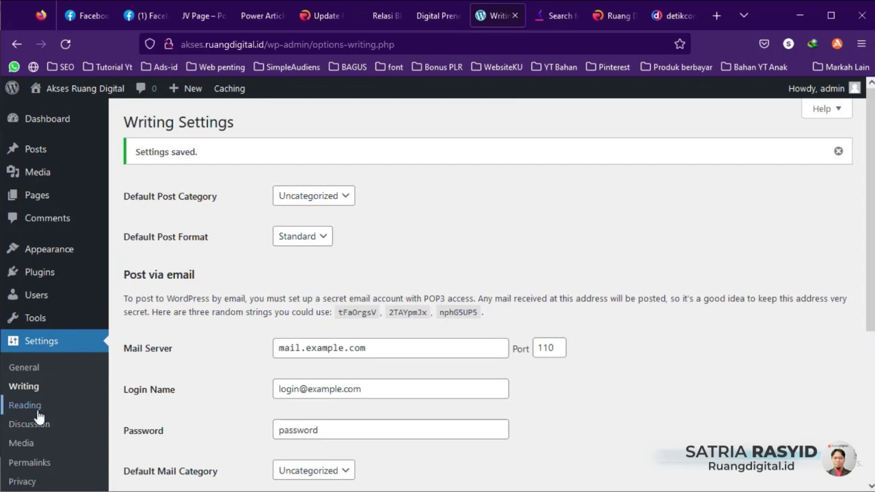
{"action": "left_click", "coordinate": [27, 410]}
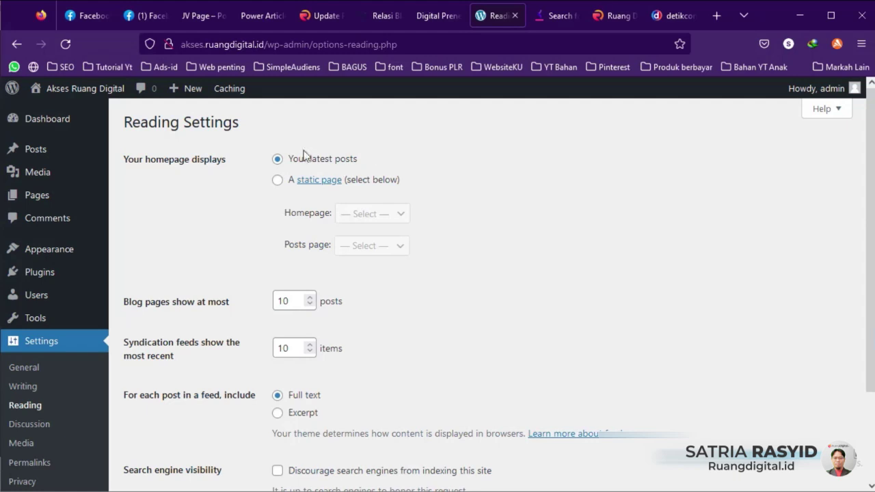
{"action": "left_click", "coordinate": [674, 18]}
{"action": "scroll", "coordinate": [294, 243], "scroll_direction": "down", "scroll_amount": 5}
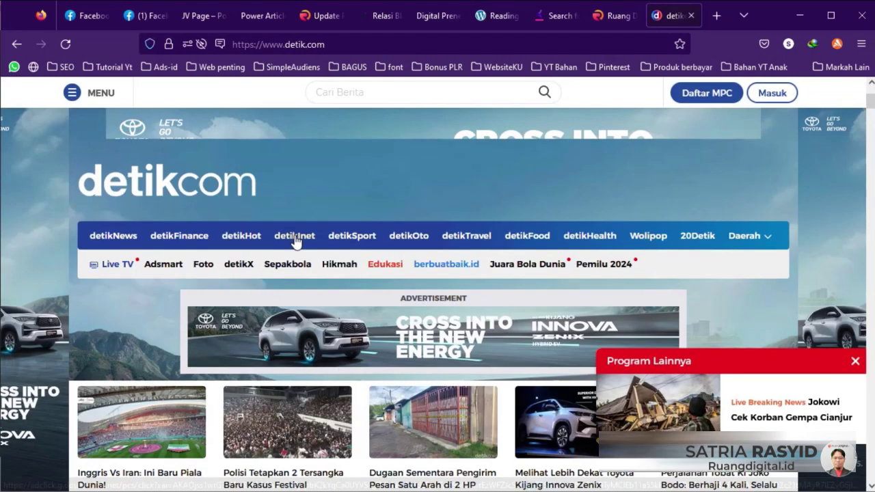
{"action": "scroll", "coordinate": [293, 255], "scroll_direction": "down", "scroll_amount": 3}
{"action": "scroll", "coordinate": [294, 256], "scroll_direction": "up", "scroll_amount": 3}
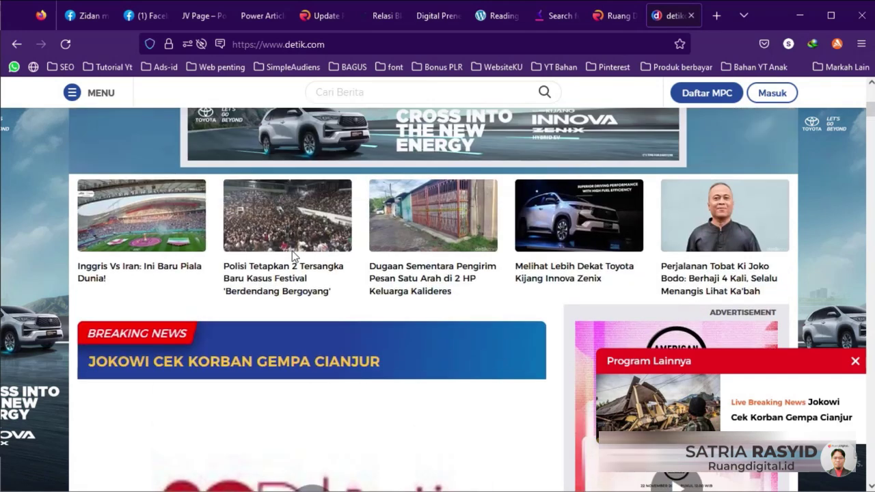
{"action": "scroll", "coordinate": [293, 256], "scroll_direction": "up", "scroll_amount": 2}
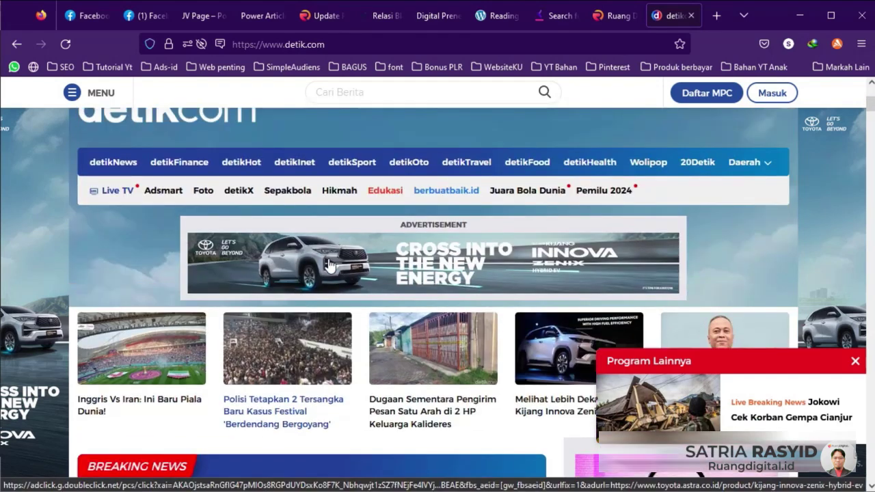
{"action": "scroll", "coordinate": [308, 321], "scroll_direction": "down", "scroll_amount": 1}
{"action": "scroll", "coordinate": [308, 321], "scroll_direction": "down", "scroll_amount": 1}
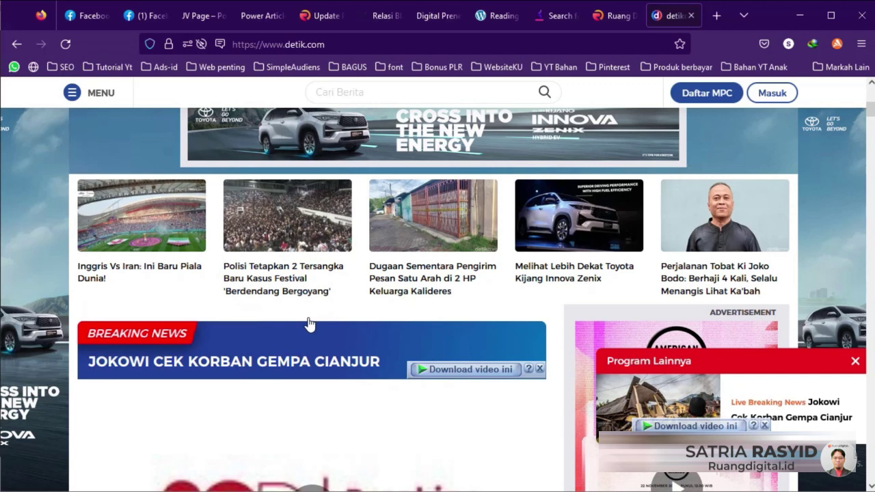
{"action": "left_click", "coordinate": [498, 15]}
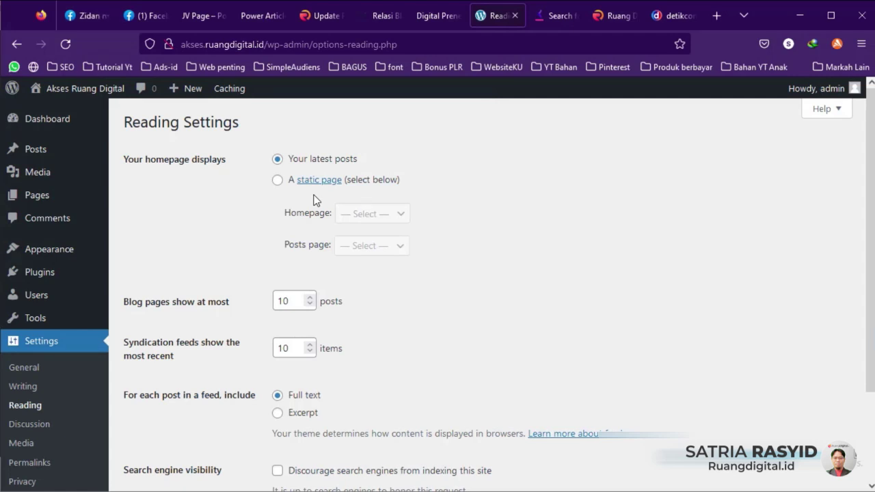
{"action": "left_click", "coordinate": [601, 16]}
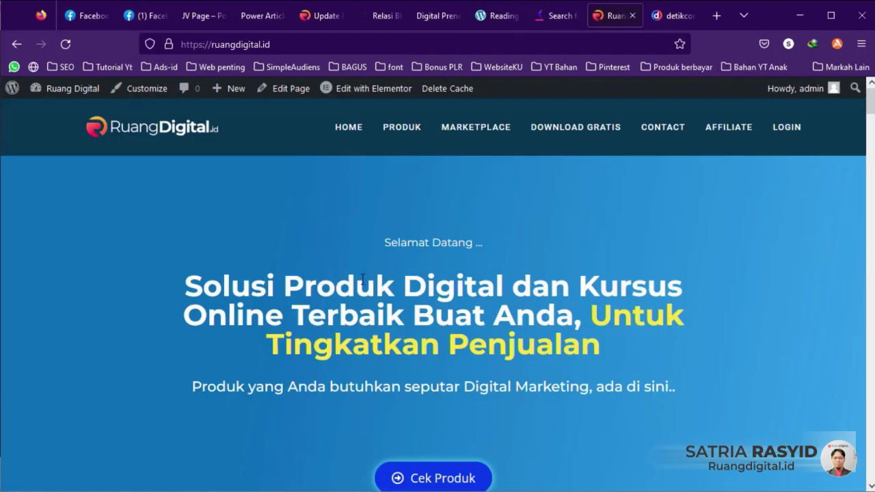
{"action": "scroll", "coordinate": [353, 291], "scroll_direction": "down", "scroll_amount": 4}
{"action": "scroll", "coordinate": [353, 292], "scroll_direction": "down", "scroll_amount": 10}
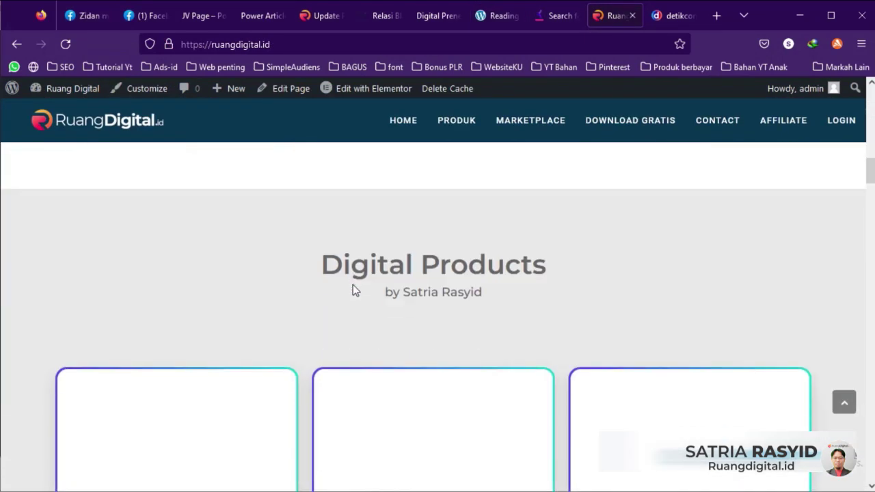
{"action": "scroll", "coordinate": [353, 287], "scroll_direction": "down", "scroll_amount": 3}
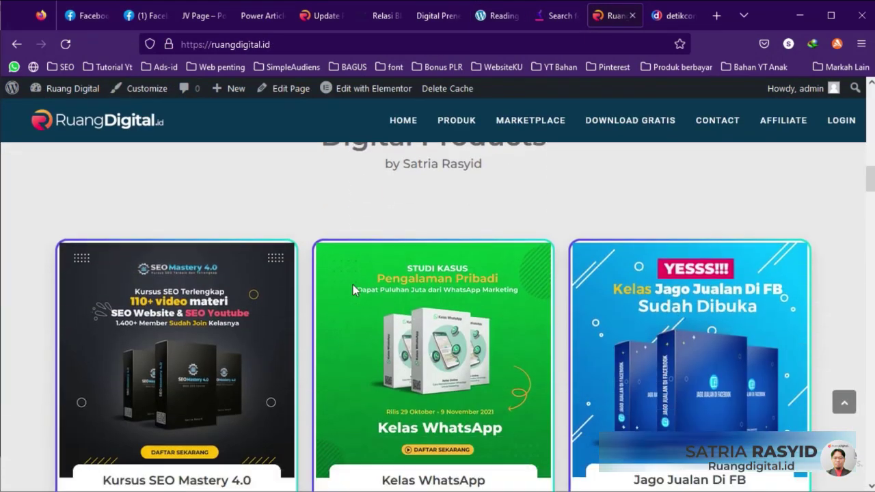
{"action": "scroll", "coordinate": [347, 284], "scroll_direction": "up", "scroll_amount": 5}
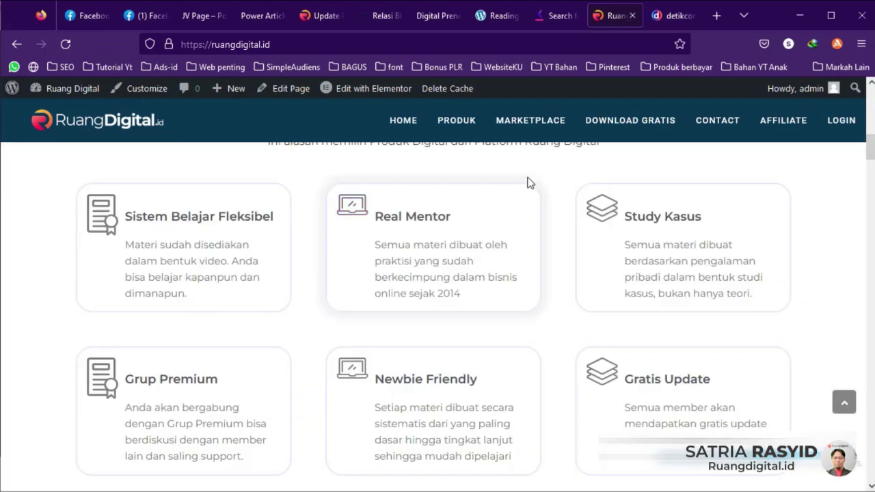
{"action": "scroll", "coordinate": [331, 339], "scroll_direction": "down", "scroll_amount": 12}
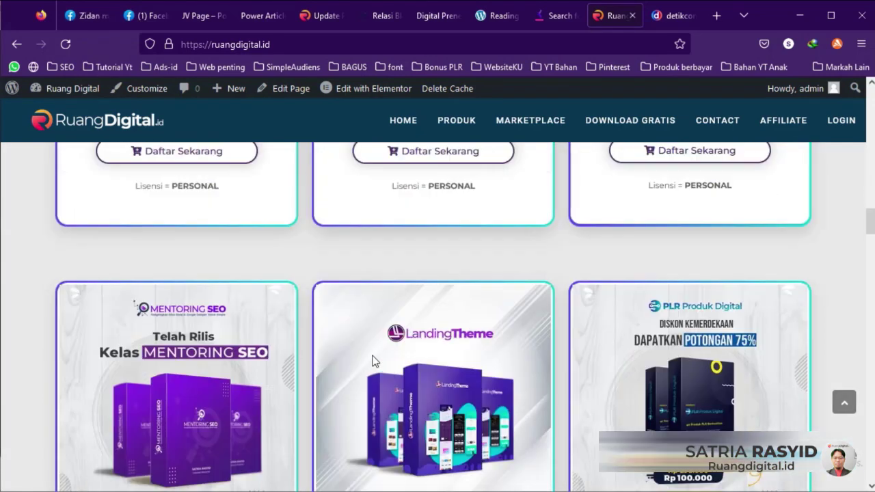
{"action": "scroll", "coordinate": [374, 367], "scroll_direction": "up", "scroll_amount": 7}
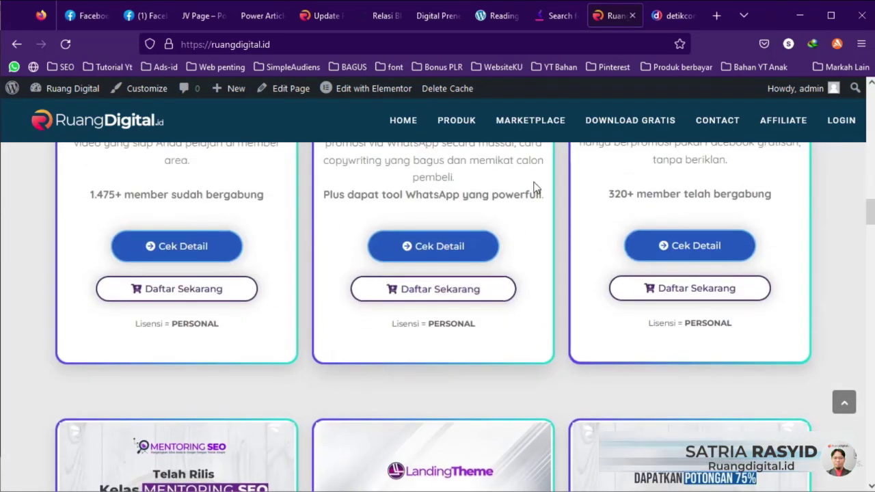
{"action": "left_click", "coordinate": [495, 20]}
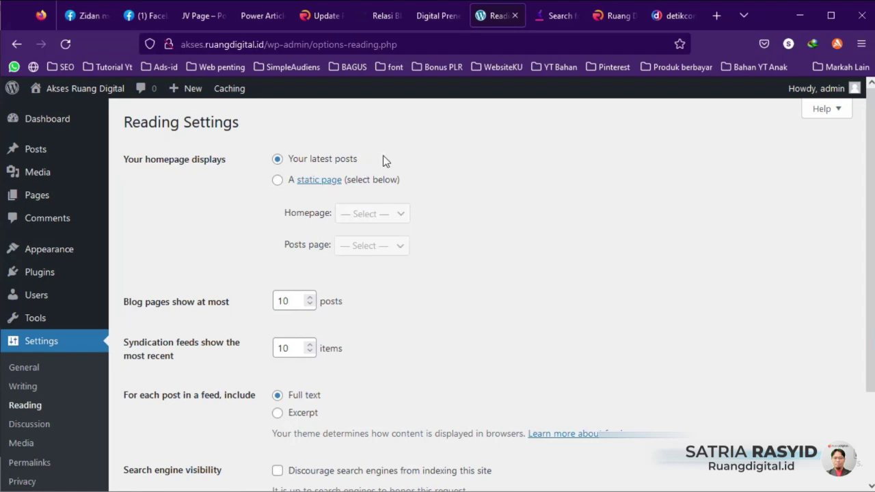
Step: Save Reading settings with latest posts on the homepage and 10 posts per page
{"action": "scroll", "coordinate": [416, 201], "scroll_direction": "down", "scroll_amount": 3}
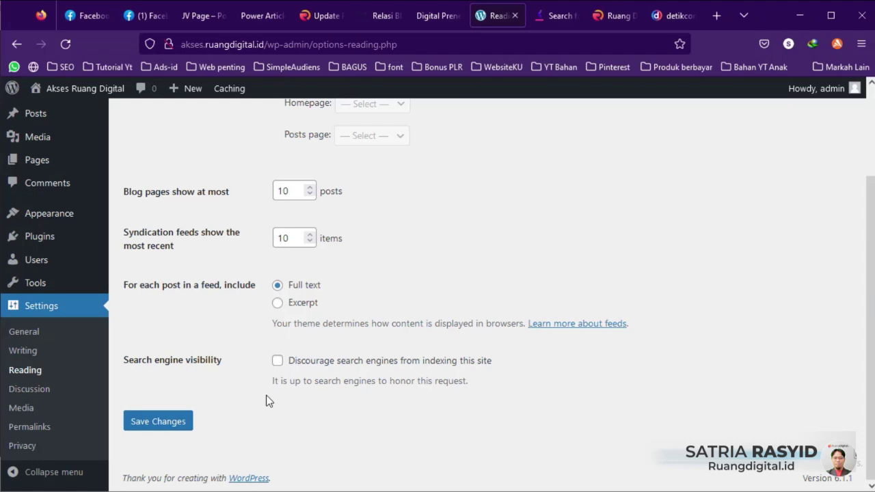
{"action": "left_click", "coordinate": [152, 421]}
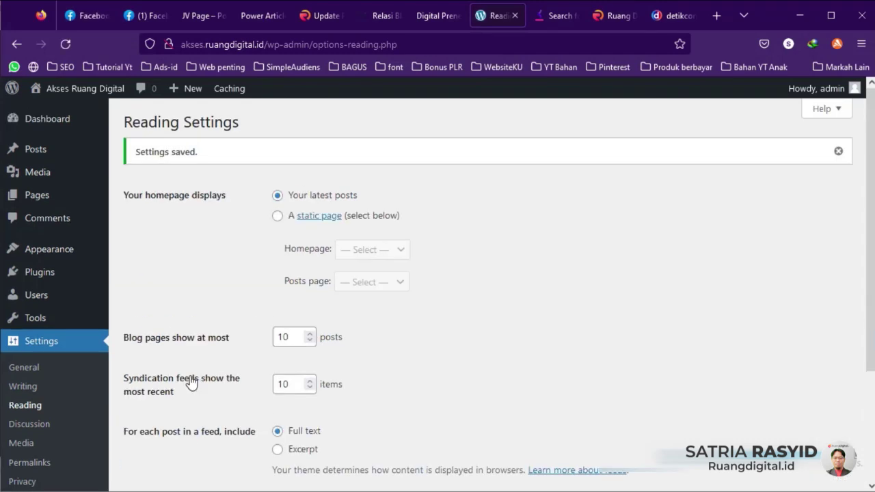
{"action": "scroll", "coordinate": [93, 418], "scroll_direction": "down", "scroll_amount": 2}
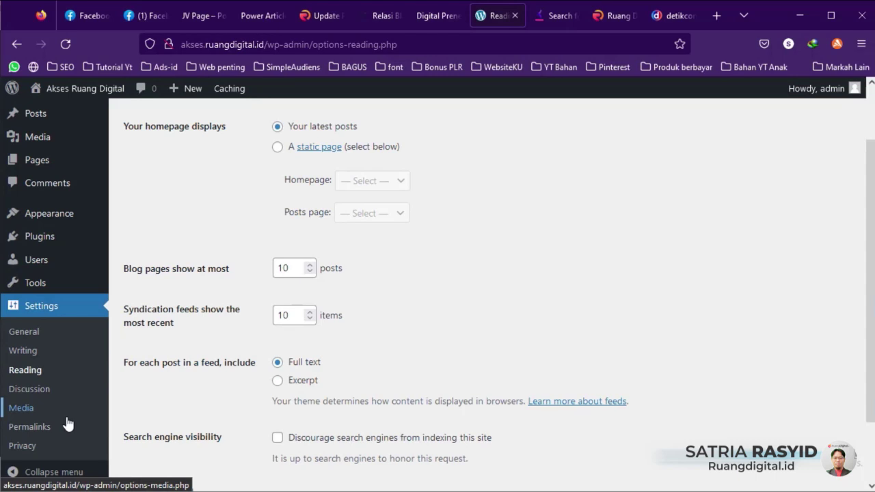
Step: Review Discussion Settings, turning comments on new posts off and back on
{"action": "left_click", "coordinate": [36, 396]}
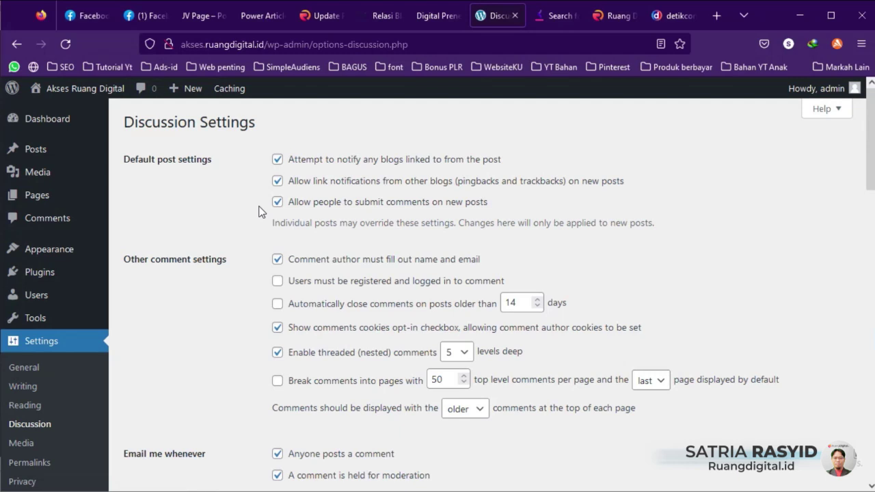
{"action": "scroll", "coordinate": [258, 212], "scroll_direction": "down", "scroll_amount": 4}
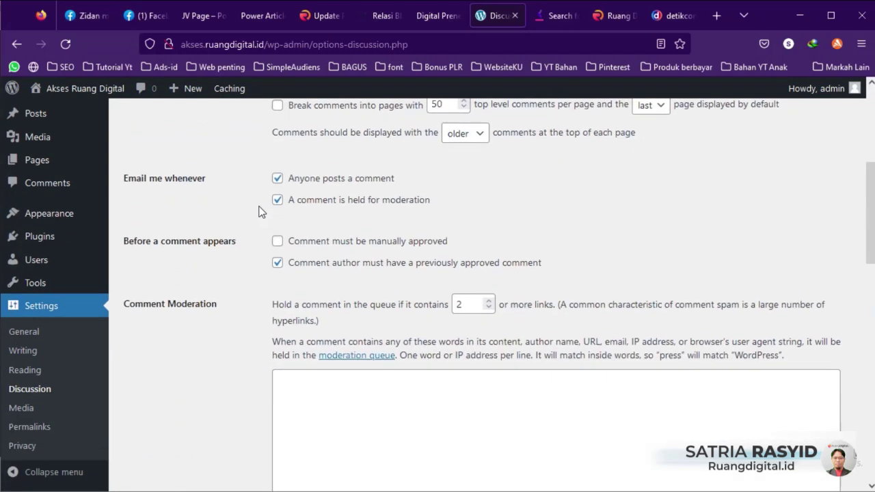
{"action": "scroll", "coordinate": [259, 210], "scroll_direction": "up", "scroll_amount": 3}
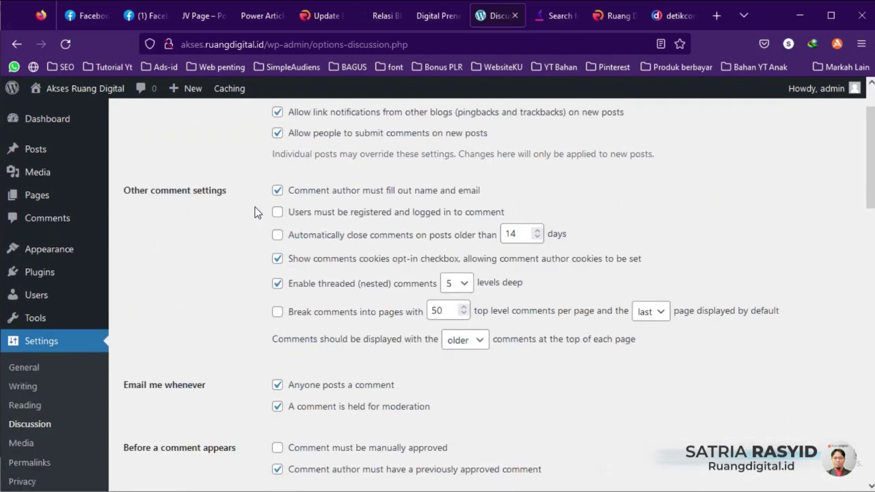
{"action": "scroll", "coordinate": [255, 212], "scroll_direction": "up", "scroll_amount": 1}
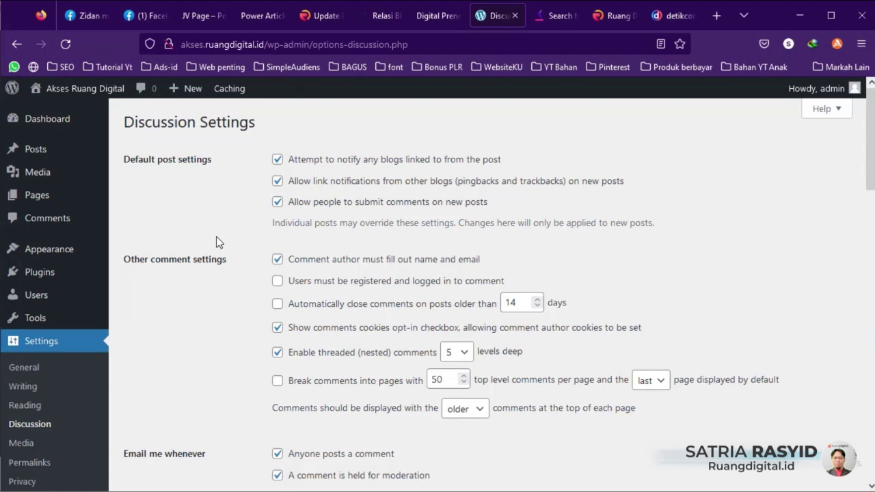
{"action": "left_click", "coordinate": [320, 201]}
{"action": "left_click", "coordinate": [278, 203]}
{"action": "scroll", "coordinate": [219, 263], "scroll_direction": "down", "scroll_amount": 3}
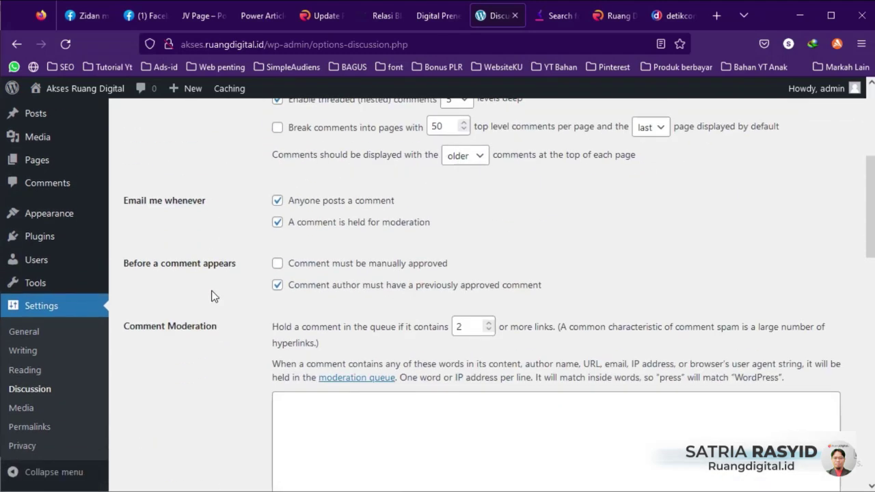
{"action": "scroll", "coordinate": [213, 307], "scroll_direction": "down", "scroll_amount": 1}
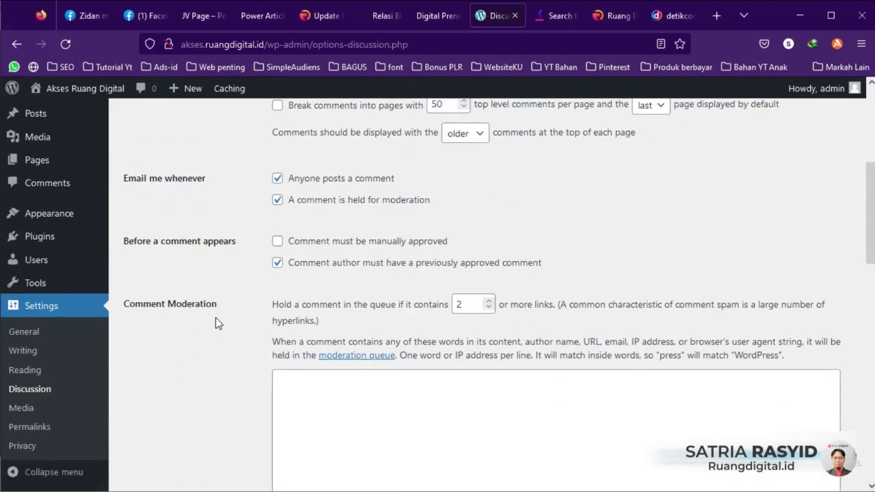
Step: Look over Media settings, then go to Permalinks, currently set to Day and name
{"action": "left_click", "coordinate": [40, 412]}
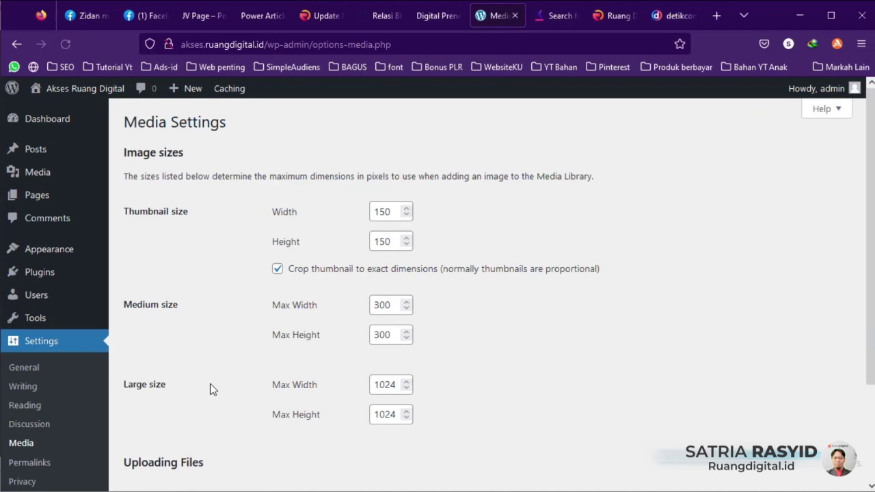
{"action": "scroll", "coordinate": [228, 369], "scroll_direction": "down", "scroll_amount": 3}
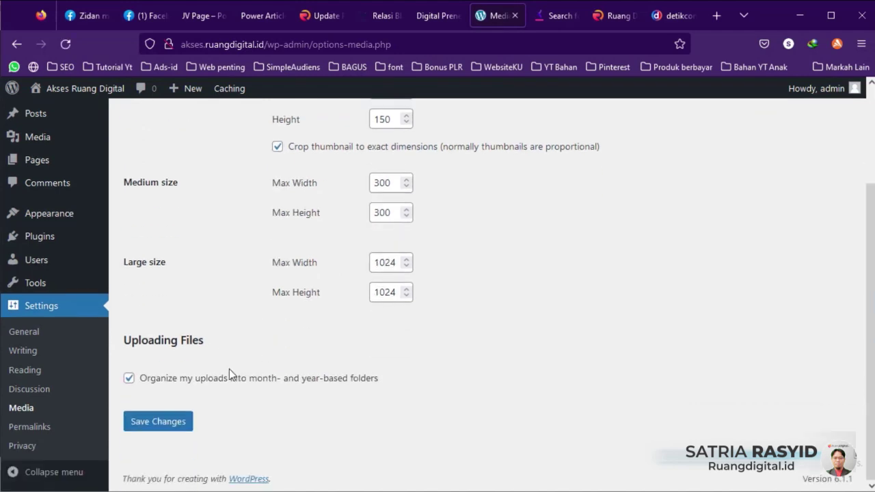
{"action": "left_click", "coordinate": [33, 432]}
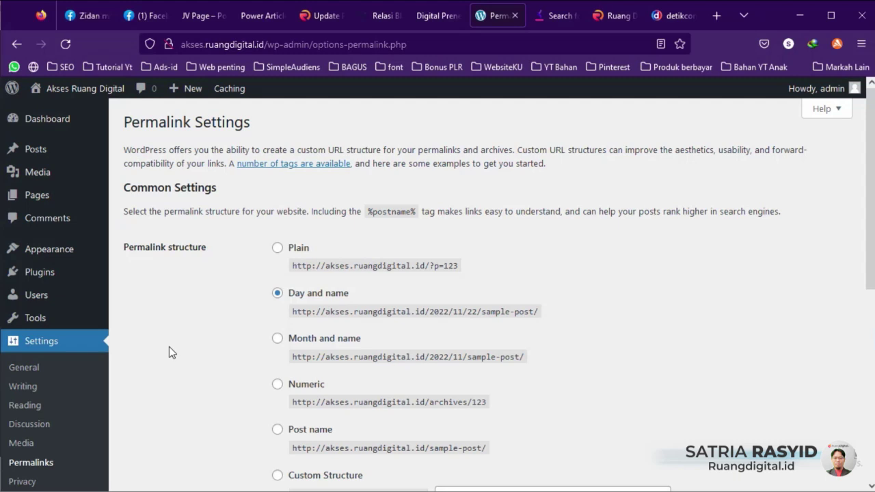
Step: Check the date and sample-post parts of the example URLs, then select the Custom Structure permalink option
{"action": "scroll", "coordinate": [223, 310], "scroll_direction": "down", "scroll_amount": 2}
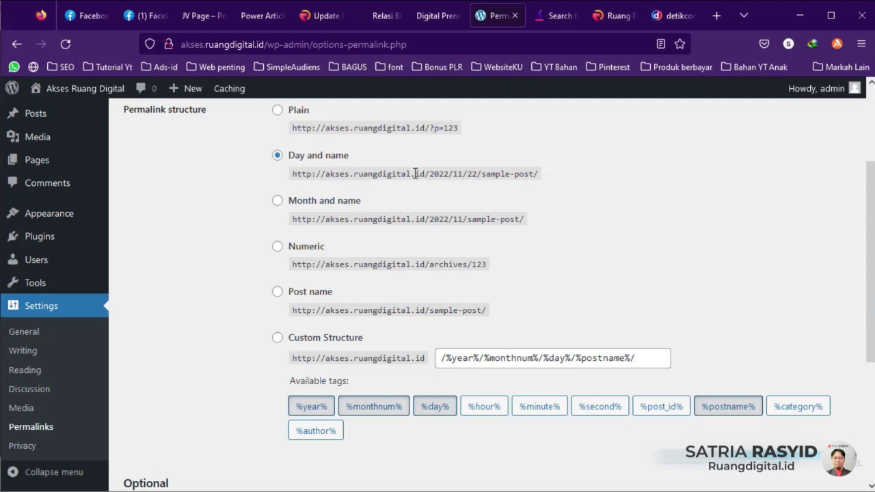
{"action": "left_click_drag", "start_coordinate": [434, 173], "coordinate": [439, 174]}
{"action": "left_click", "coordinate": [462, 175]}
{"action": "left_click_drag", "start_coordinate": [481, 173], "coordinate": [563, 178]}
{"action": "left_click", "coordinate": [562, 172]}
{"action": "left_click", "coordinate": [655, 357]}
Step: Clear the old date pattern and build a structure from the %category% and %postname% tags
{"action": "triple_click", "coordinate": [640, 355]}
{"action": "key", "text": "BackSpace"}
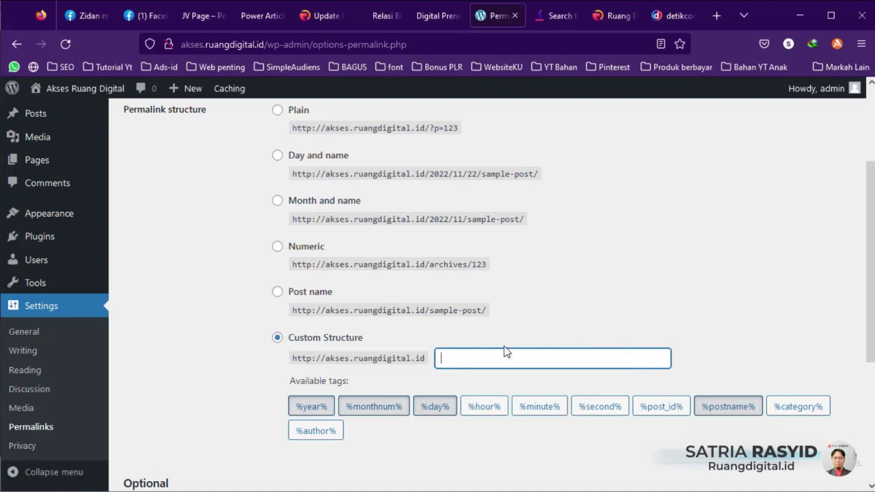
{"action": "scroll", "coordinate": [498, 308], "scroll_direction": "down", "scroll_amount": 2}
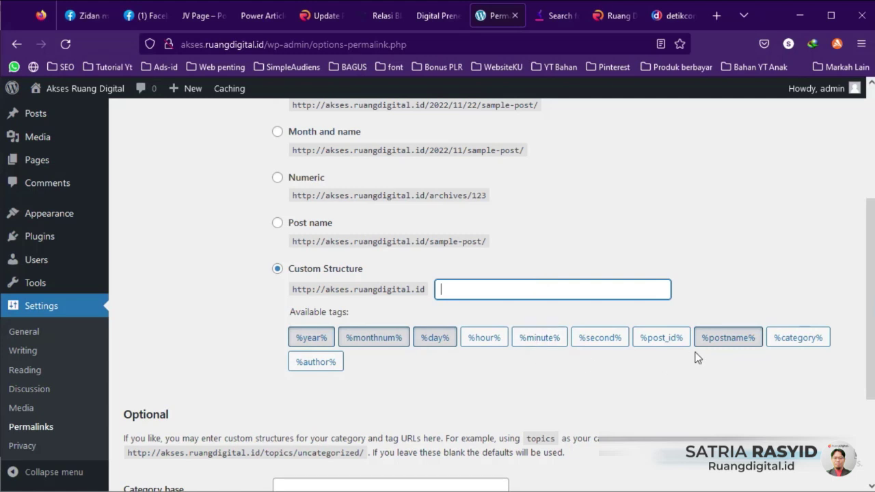
{"action": "left_click", "coordinate": [725, 339]}
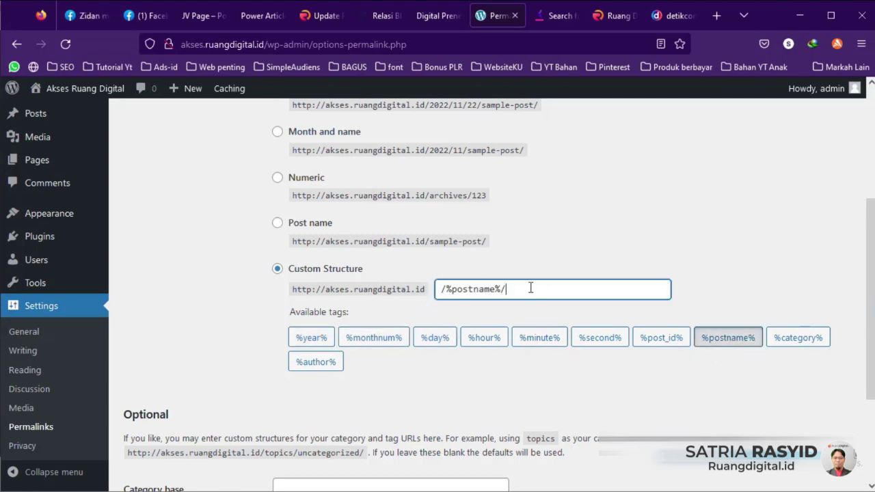
{"action": "left_click_drag", "start_coordinate": [531, 287], "coordinate": [418, 292]}
{"action": "key", "text": "BackSpace"}
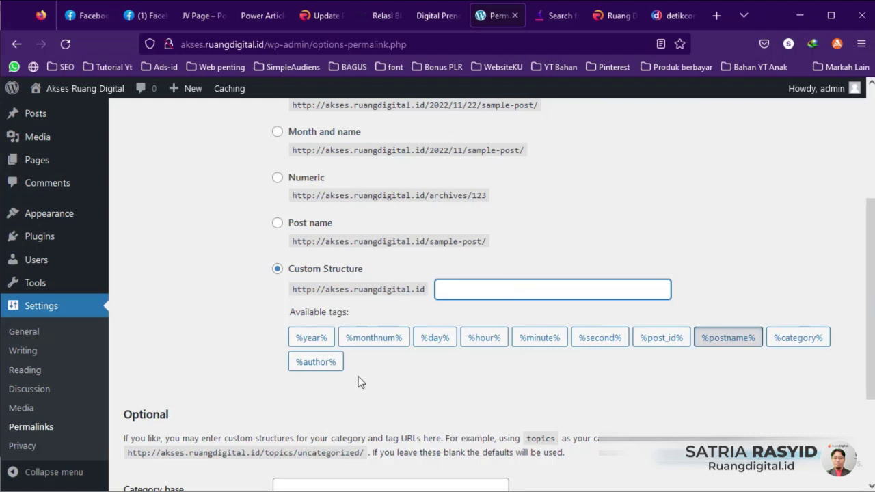
{"action": "left_click", "coordinate": [791, 345]}
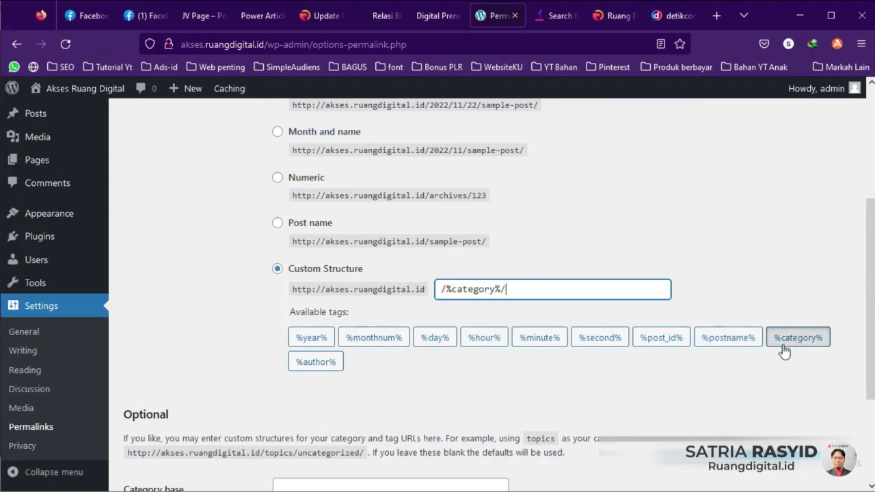
{"action": "left_click", "coordinate": [730, 342]}
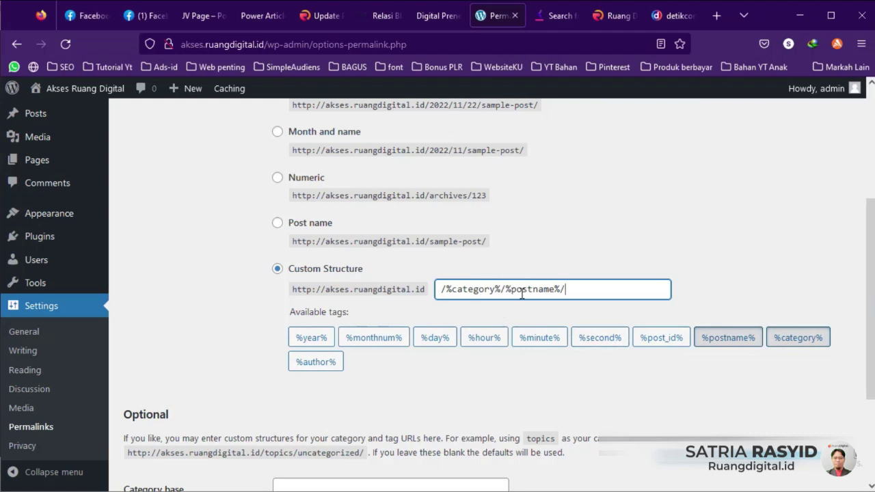
Step: Empty the custom structure and reinsert only the %postname% tag
{"action": "left_click_drag", "start_coordinate": [462, 289], "coordinate": [412, 289]}
{"action": "left_click", "coordinate": [581, 293]}
{"action": "key", "text": "BackSpace"}
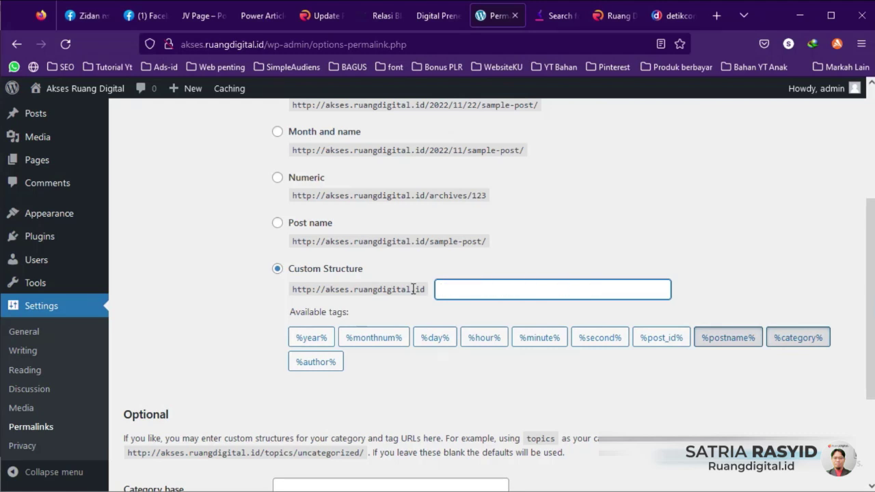
{"action": "left_click", "coordinate": [742, 383]}
{"action": "left_click", "coordinate": [729, 339]}
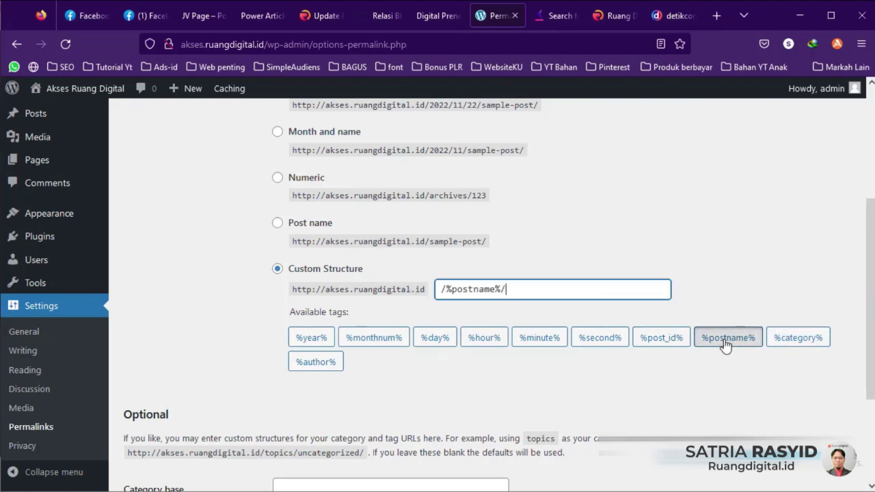
{"action": "left_click_drag", "start_coordinate": [522, 291], "coordinate": [387, 301]}
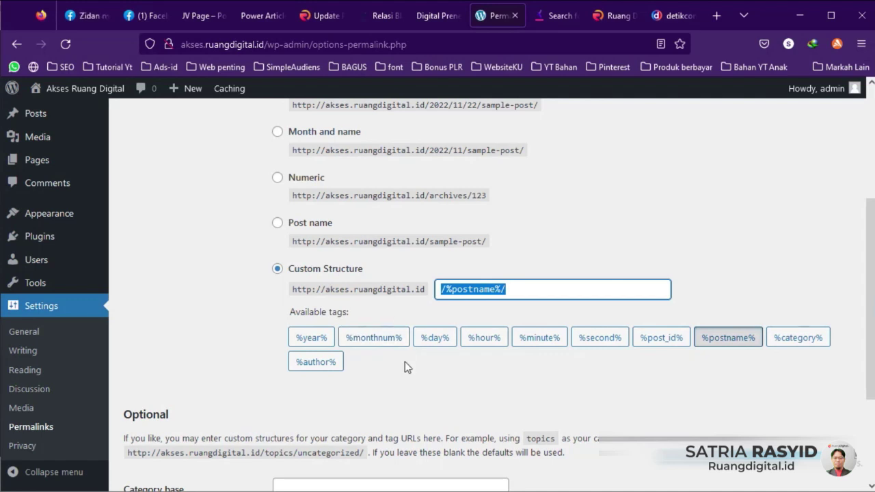
Step: Replace it with /%category%/%postname%/ and save the permalink settings
{"action": "scroll", "coordinate": [404, 361], "scroll_direction": "down", "scroll_amount": 3}
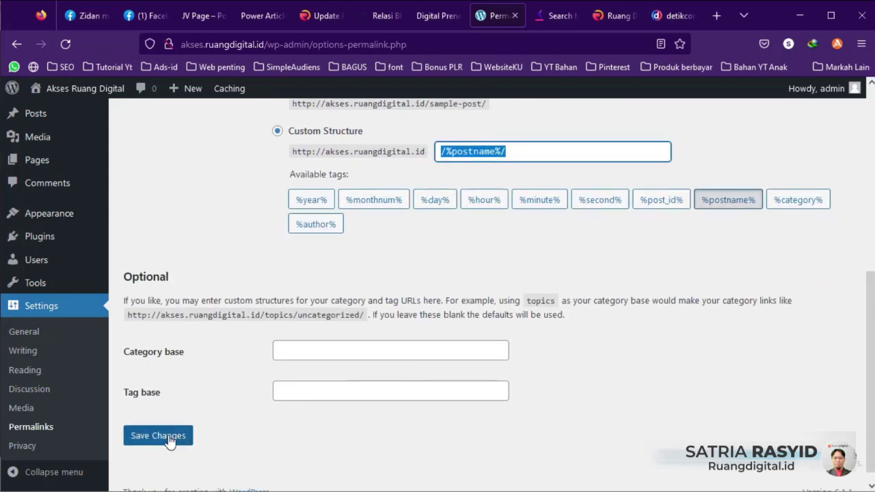
{"action": "left_click", "coordinate": [537, 152]}
{"action": "left_click_drag", "start_coordinate": [558, 150], "coordinate": [417, 159]}
{"action": "key", "text": "BackSpace"}
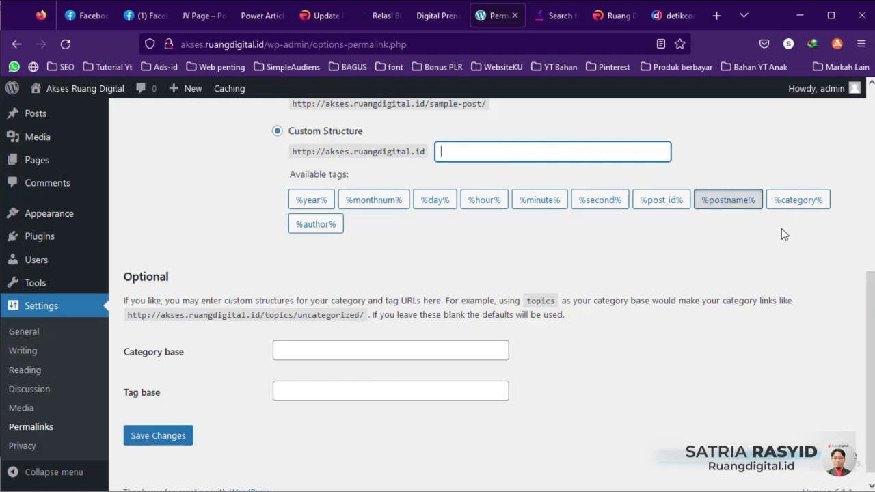
{"action": "left_click", "coordinate": [789, 201]}
{"action": "left_click", "coordinate": [714, 200]}
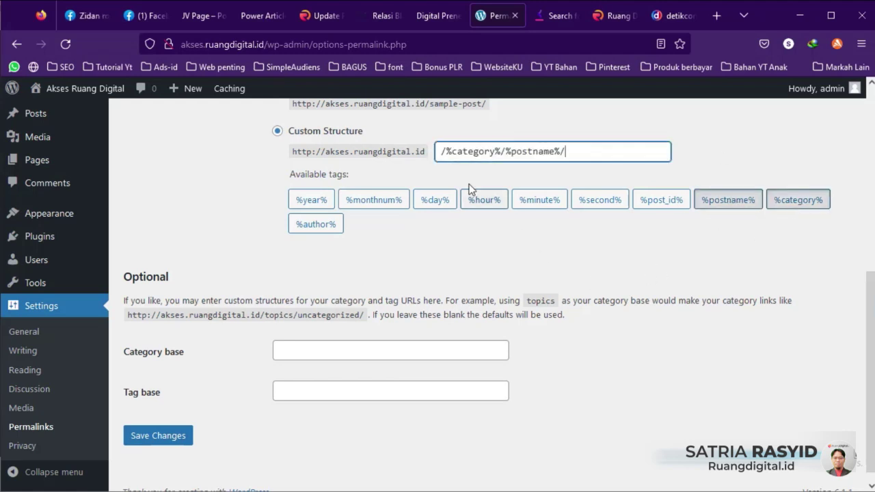
{"action": "left_click", "coordinate": [521, 151]}
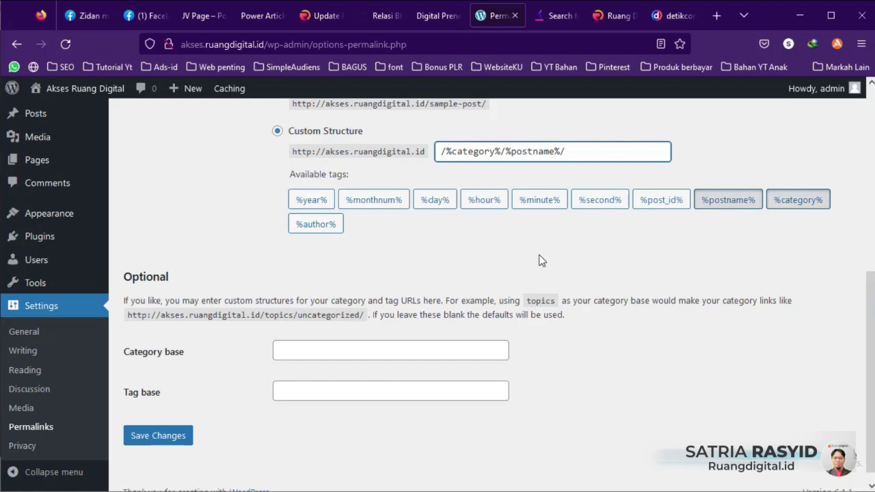
{"action": "left_click", "coordinate": [159, 437]}
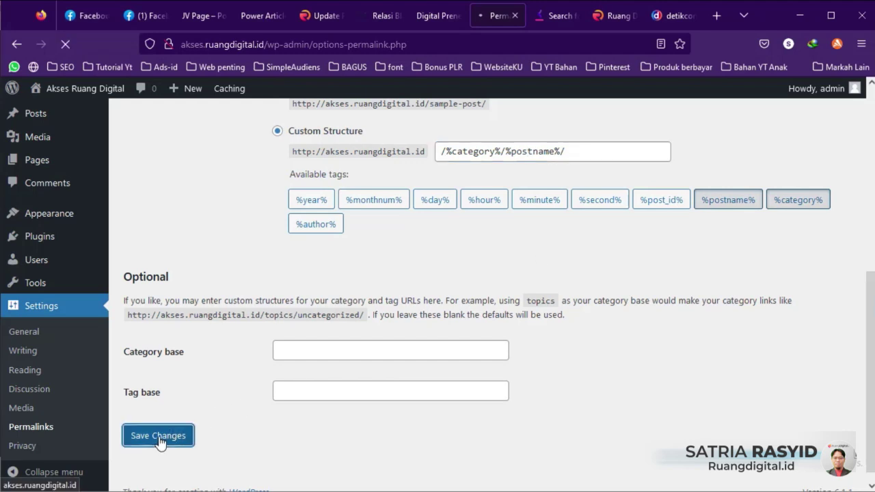
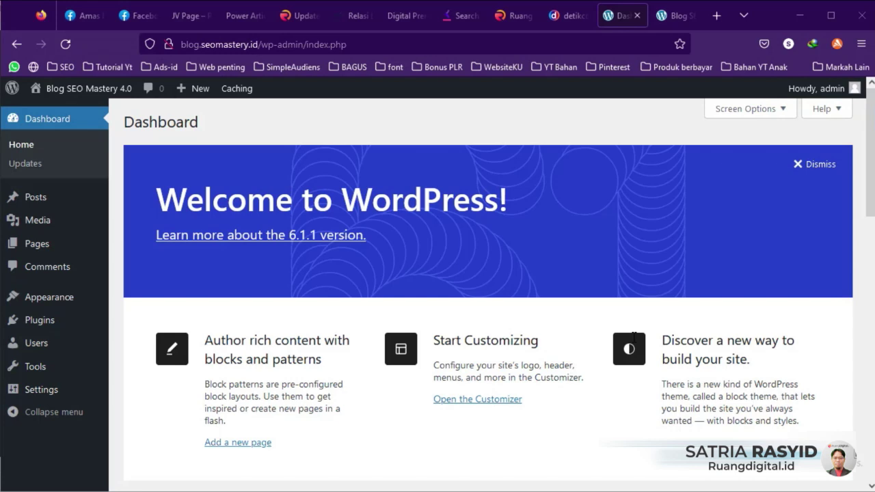
Step: Look over the blog's public homepage, then return to the admin dashboard
{"action": "left_click", "coordinate": [682, 18]}
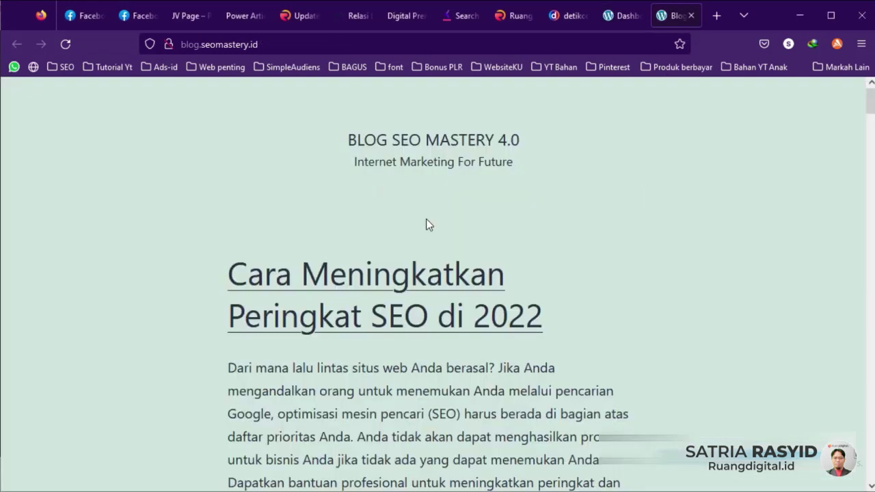
{"action": "scroll", "coordinate": [548, 264], "scroll_direction": "down", "scroll_amount": 5}
{"action": "scroll", "coordinate": [502, 249], "scroll_direction": "up", "scroll_amount": 5}
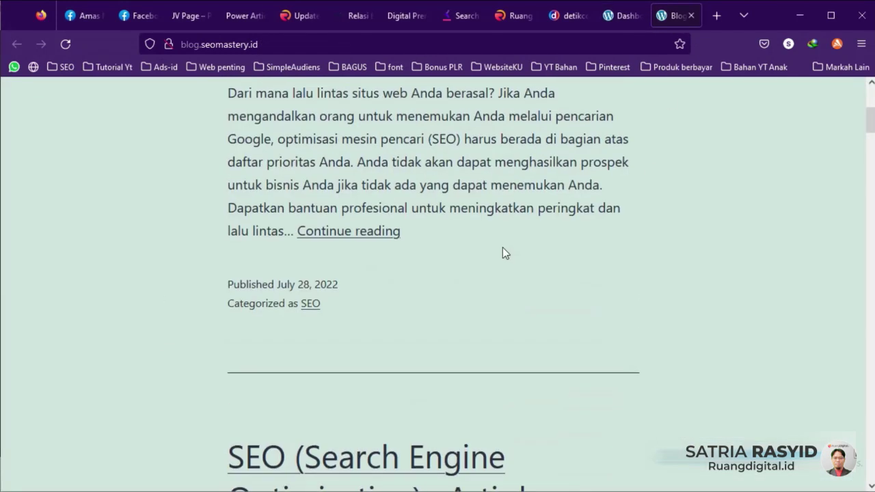
{"action": "left_click", "coordinate": [618, 16]}
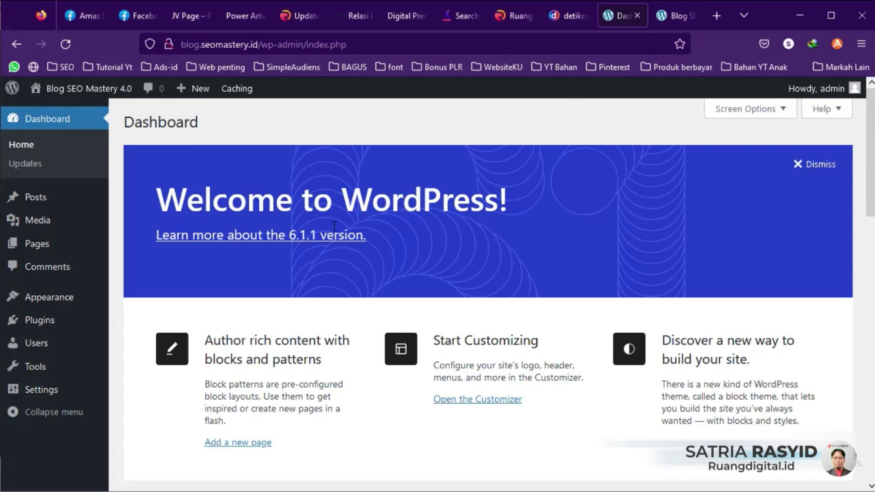
Step: Open Appearance > Themes, showing five installed themes with Twenty Twenty-One active
{"action": "mouse_move", "coordinate": [59, 301]}
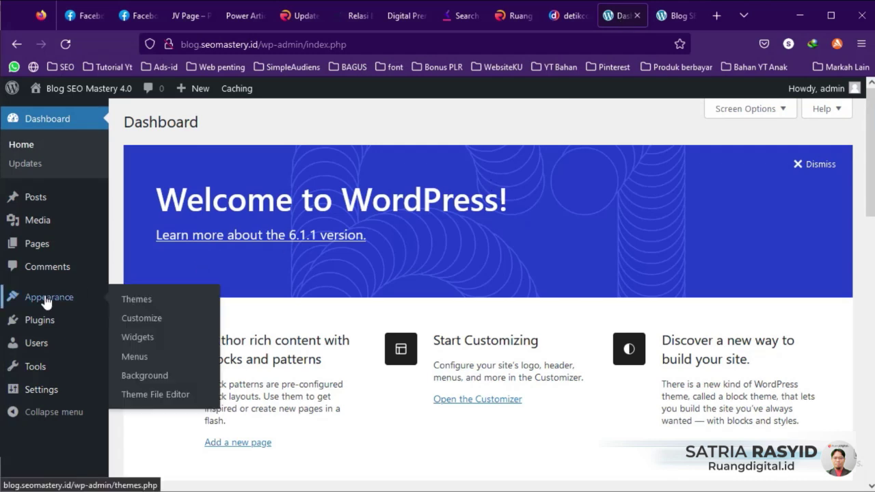
{"action": "left_click", "coordinate": [140, 304]}
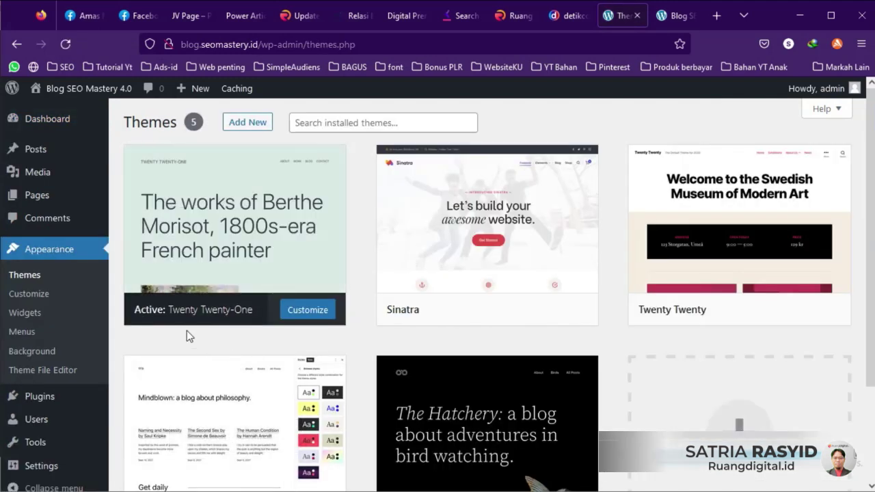
{"action": "left_click", "coordinate": [679, 20]}
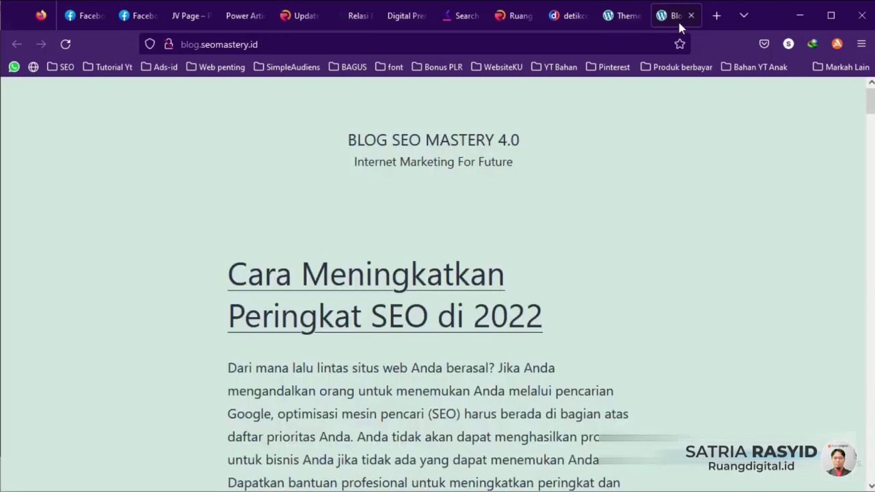
{"action": "scroll", "coordinate": [454, 371], "scroll_direction": "down", "scroll_amount": 3}
{"action": "key", "text": "ctrl+Page_Up"}
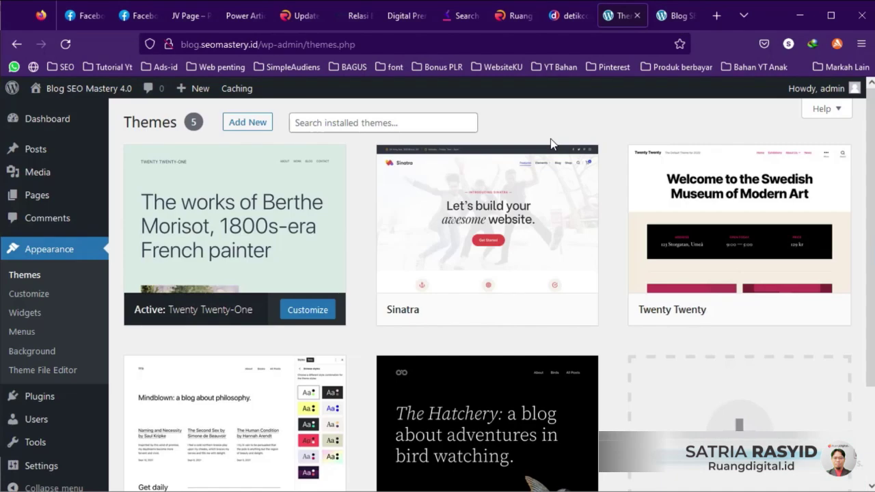
Step: Browse new themes across the Popular, Latest, Block Themes and Favorites tabs
{"action": "left_click", "coordinate": [248, 122]}
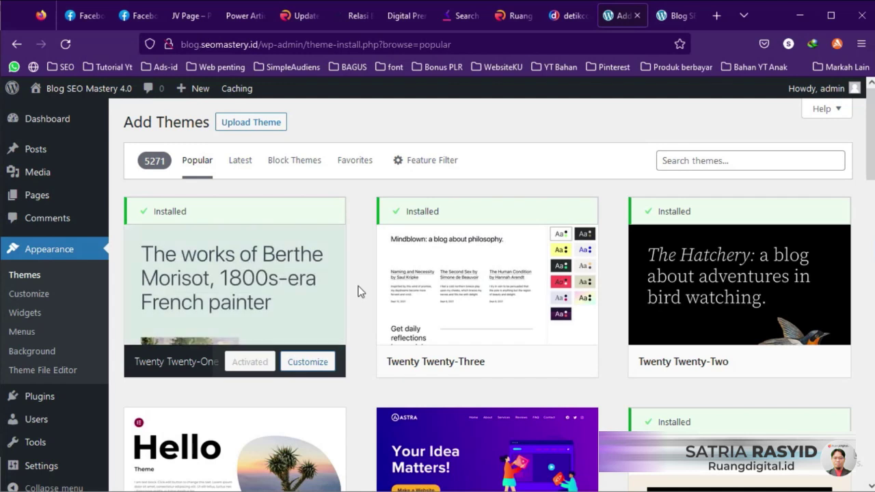
{"action": "scroll", "coordinate": [358, 285], "scroll_direction": "down", "scroll_amount": 3}
{"action": "scroll", "coordinate": [361, 289], "scroll_direction": "down", "scroll_amount": 2}
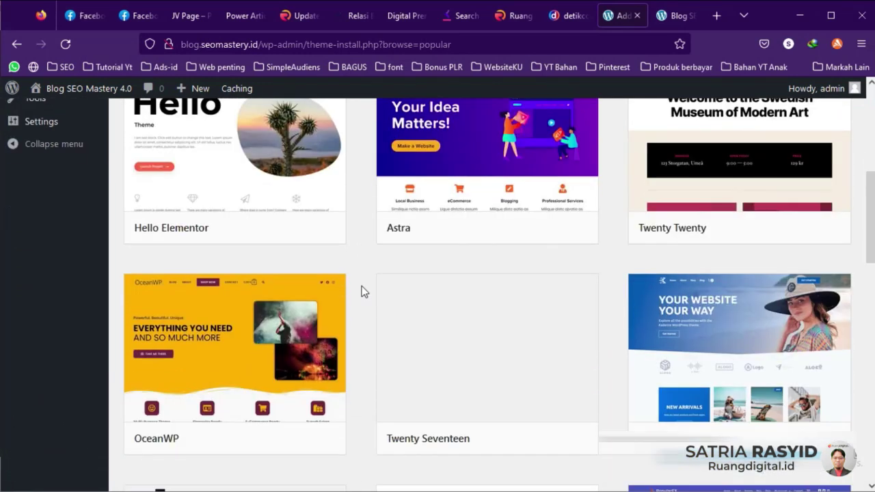
{"action": "scroll", "coordinate": [365, 289], "scroll_direction": "down", "scroll_amount": 3}
{"action": "scroll", "coordinate": [226, 179], "scroll_direction": "up", "scroll_amount": 8}
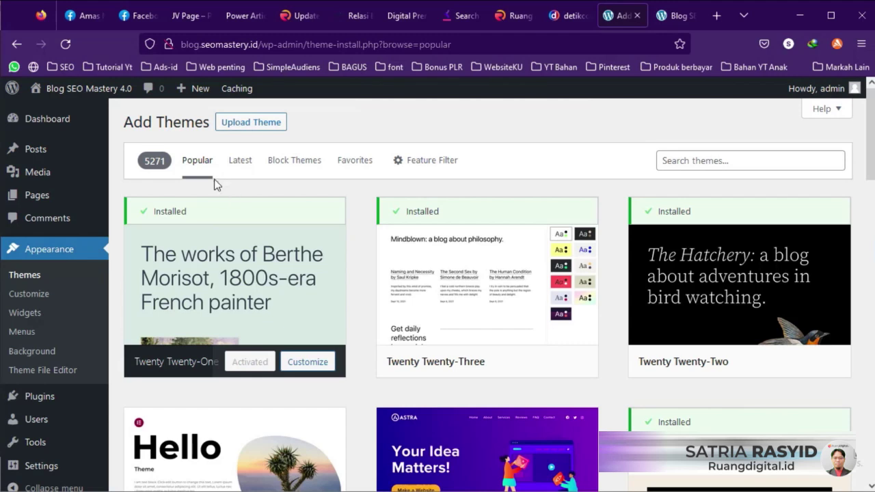
{"action": "scroll", "coordinate": [365, 263], "scroll_direction": "down", "scroll_amount": 2}
{"action": "scroll", "coordinate": [369, 267], "scroll_direction": "up", "scroll_amount": 2}
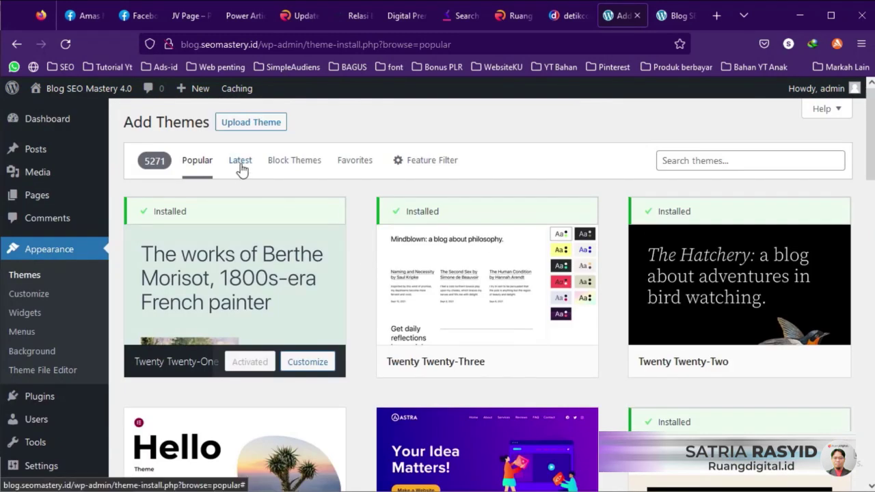
{"action": "left_click", "coordinate": [241, 162]}
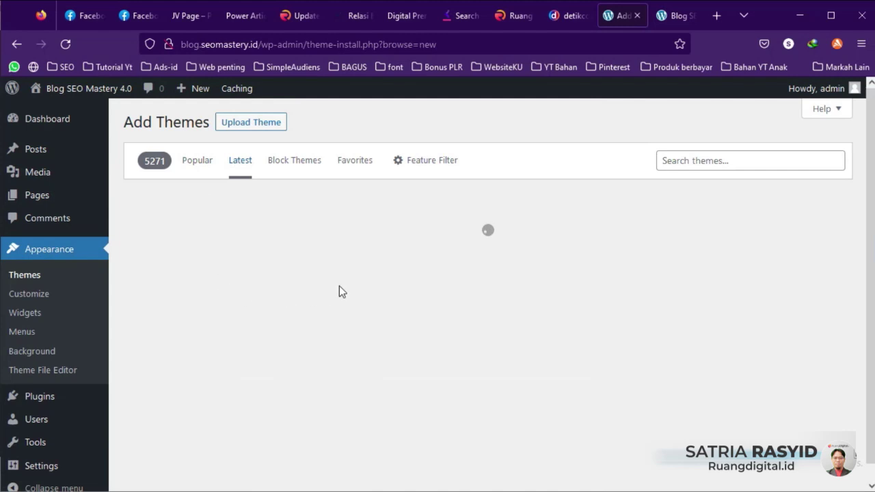
{"action": "left_click", "coordinate": [290, 168]}
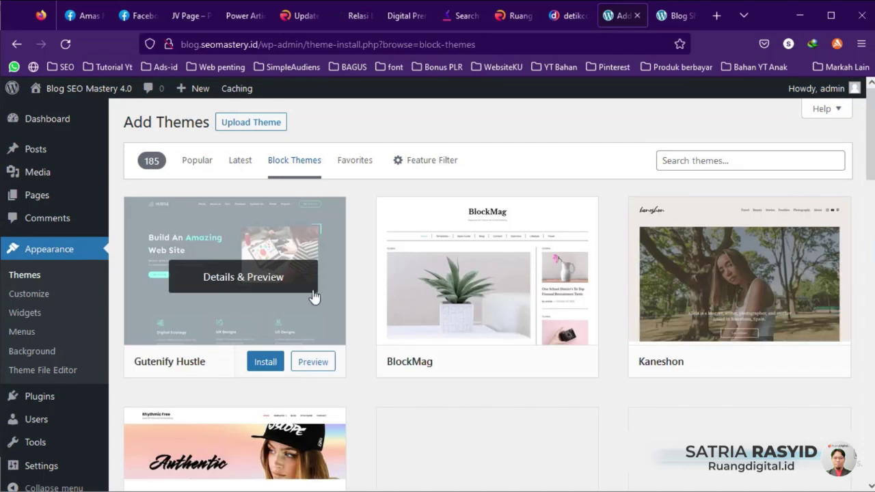
{"action": "scroll", "coordinate": [356, 283], "scroll_direction": "down", "scroll_amount": 3}
{"action": "scroll", "coordinate": [356, 284], "scroll_direction": "up", "scroll_amount": 3}
{"action": "left_click", "coordinate": [354, 160]}
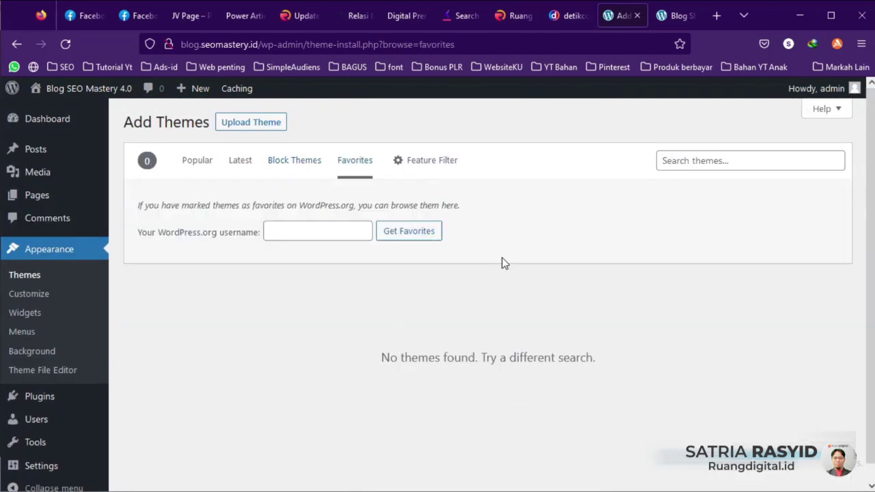
{"action": "left_click", "coordinate": [201, 165]}
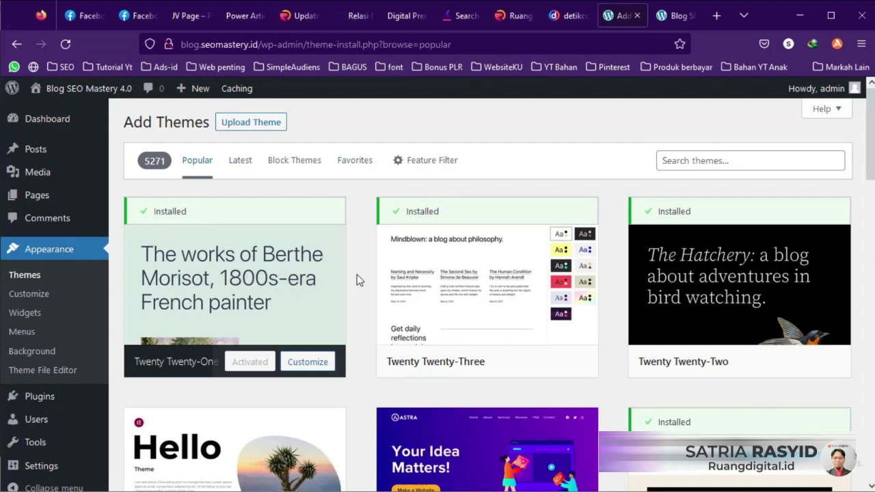
Step: Install the GeneratePress theme from the popular list and activate it
{"action": "scroll", "coordinate": [360, 280], "scroll_direction": "down", "scroll_amount": 3}
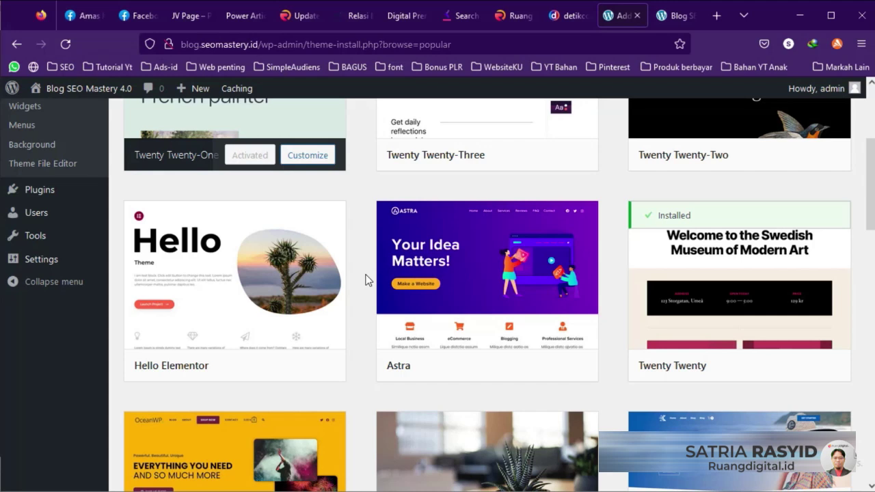
{"action": "scroll", "coordinate": [365, 281], "scroll_direction": "down", "scroll_amount": 4}
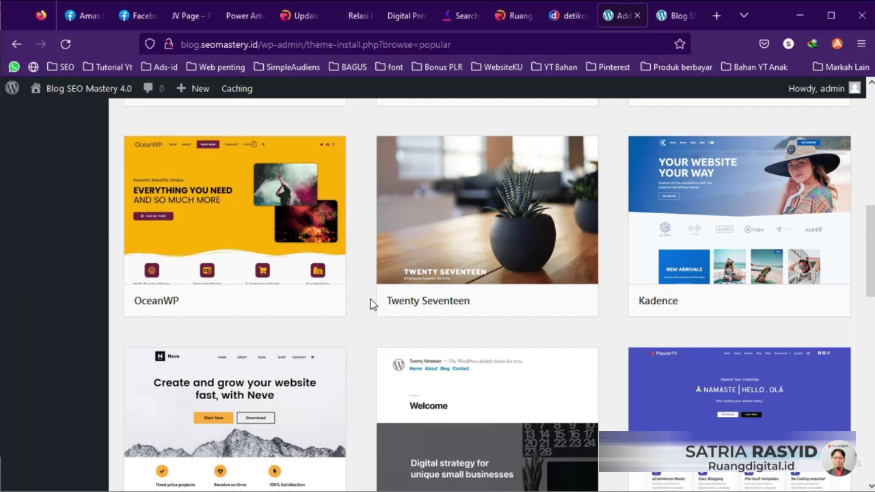
{"action": "scroll", "coordinate": [364, 359], "scroll_direction": "down", "scroll_amount": 4}
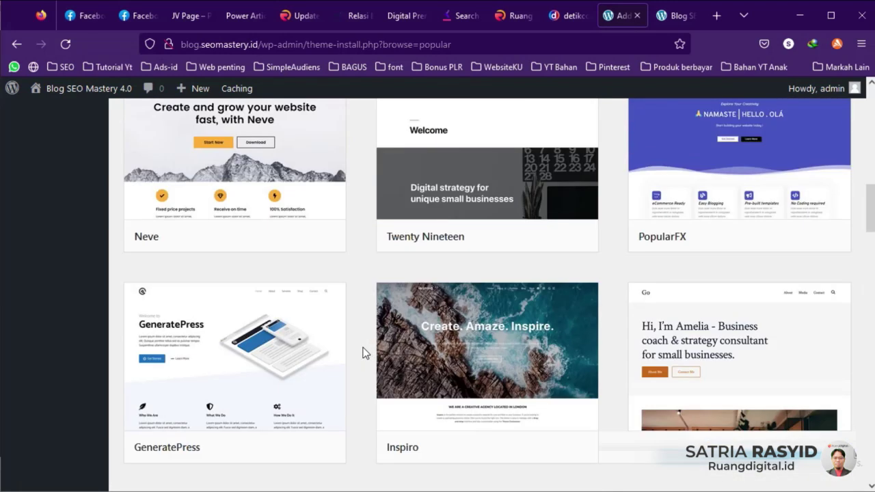
{"action": "scroll", "coordinate": [364, 352], "scroll_direction": "down", "scroll_amount": 1}
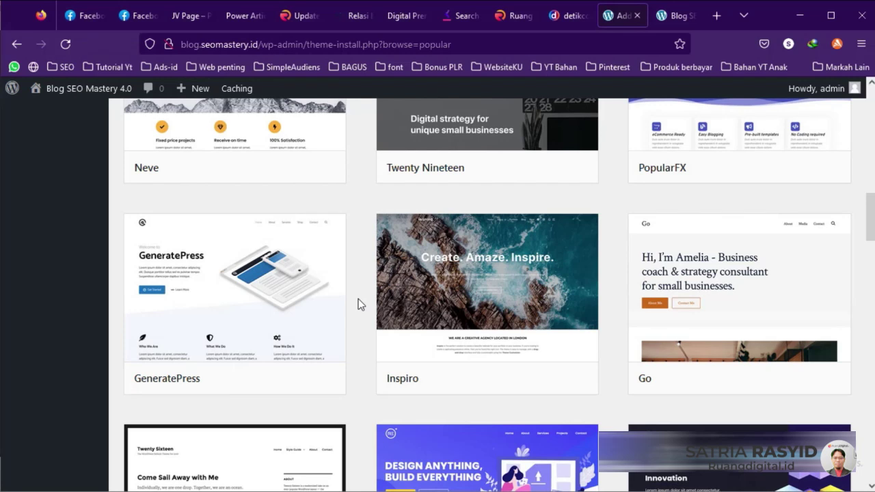
{"action": "left_click", "coordinate": [264, 379]}
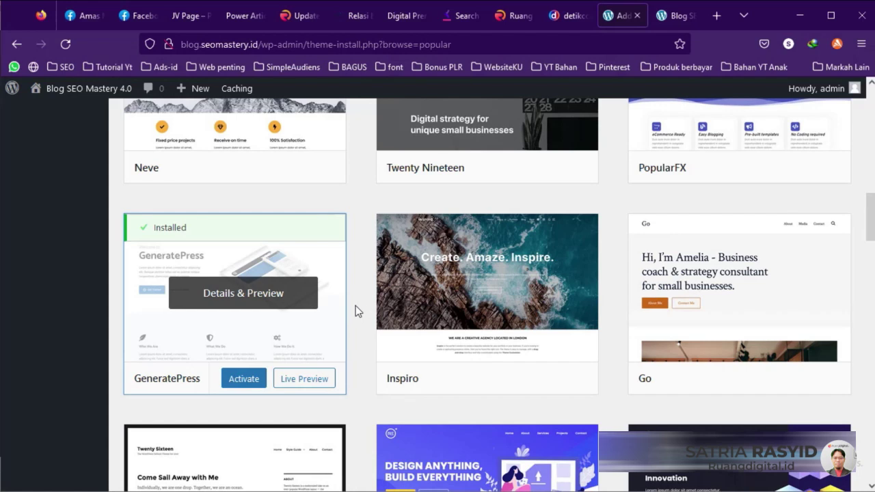
{"action": "left_click", "coordinate": [246, 377]}
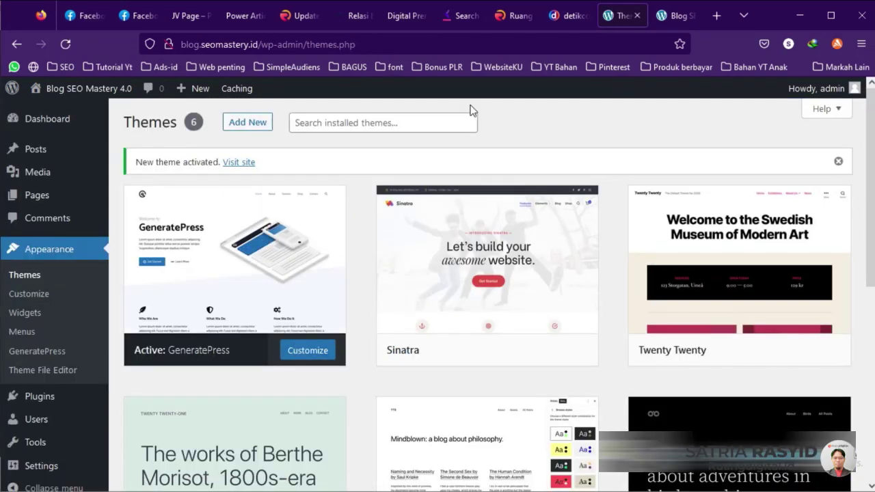
{"action": "left_click", "coordinate": [675, 19]}
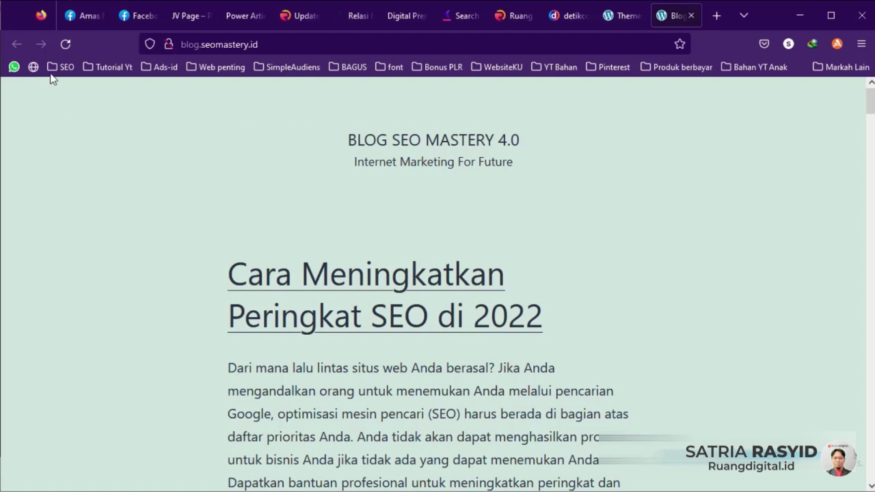
{"action": "left_click", "coordinate": [64, 44]}
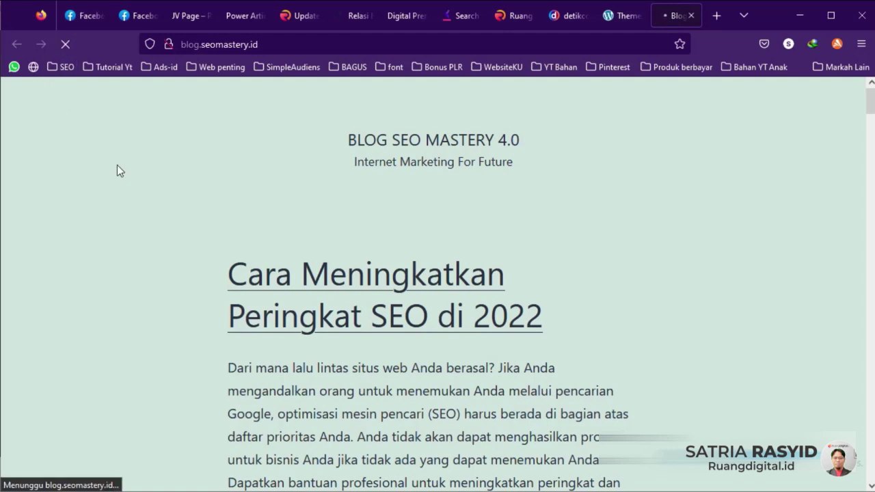
{"action": "scroll", "coordinate": [209, 238], "scroll_direction": "down", "scroll_amount": 5}
{"action": "scroll", "coordinate": [233, 245], "scroll_direction": "down", "scroll_amount": 9}
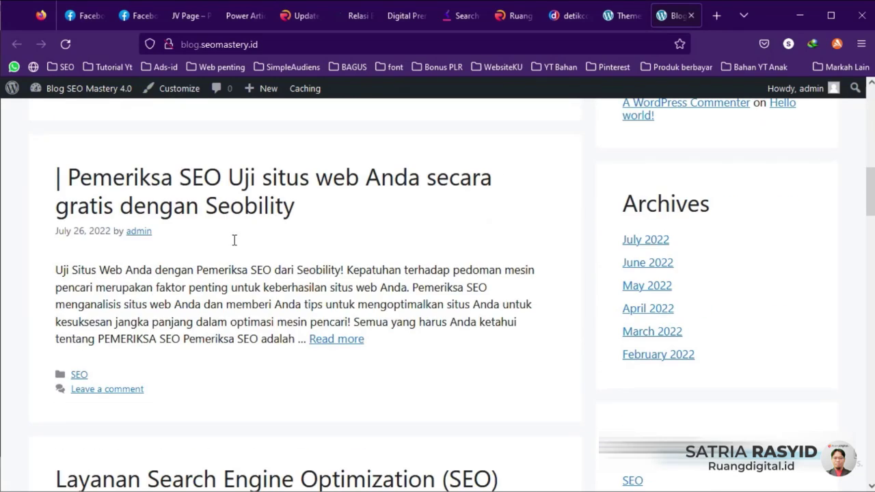
{"action": "scroll", "coordinate": [233, 240], "scroll_direction": "up", "scroll_amount": 14}
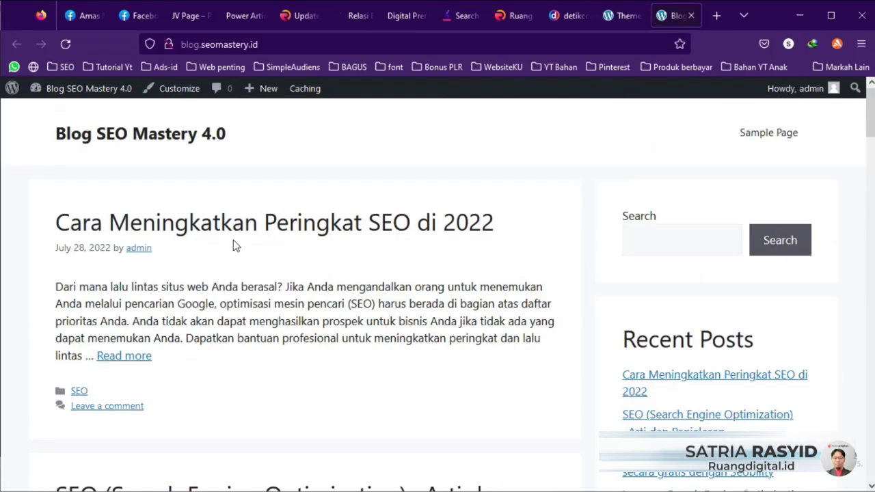
{"action": "left_click", "coordinate": [619, 15]}
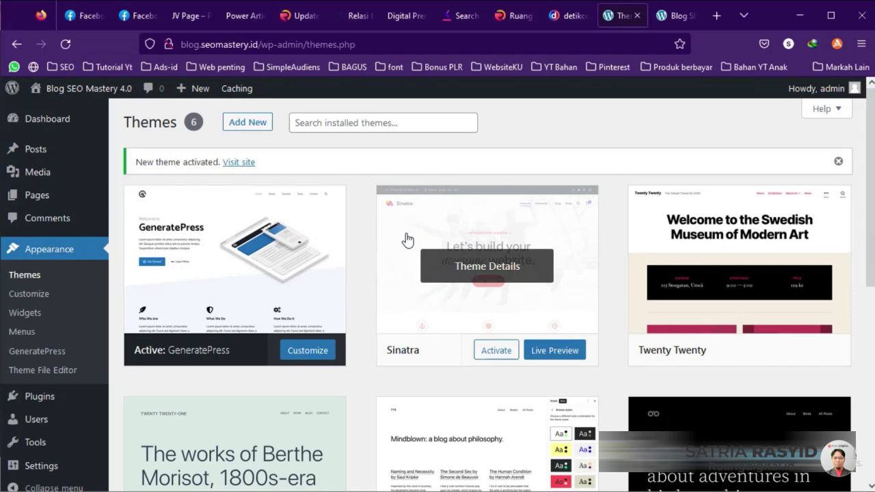
Step: Google 'theme wordpress gratis responsive' and open the Hostinger free-themes article in a new tab
{"action": "left_click", "coordinate": [715, 16]}
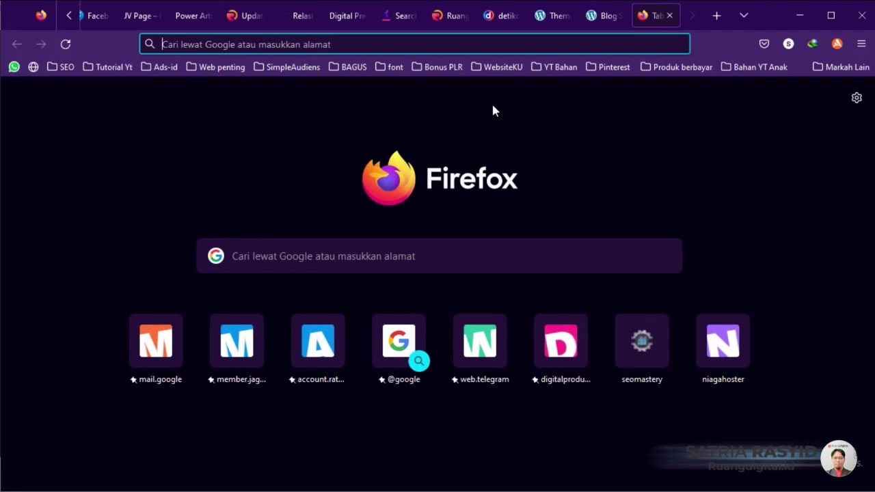
{"action": "type", "text": "the"}
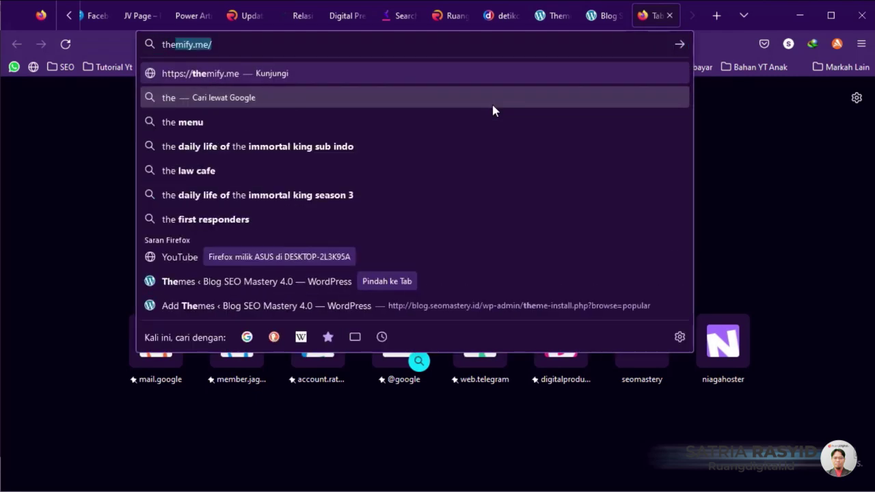
{"action": "type", "text": "me w"}
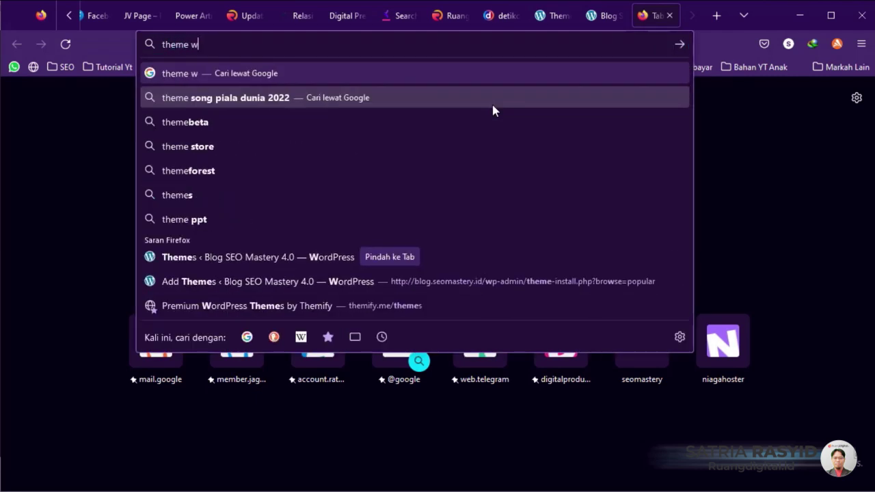
{"action": "type", "text": "ordpres"}
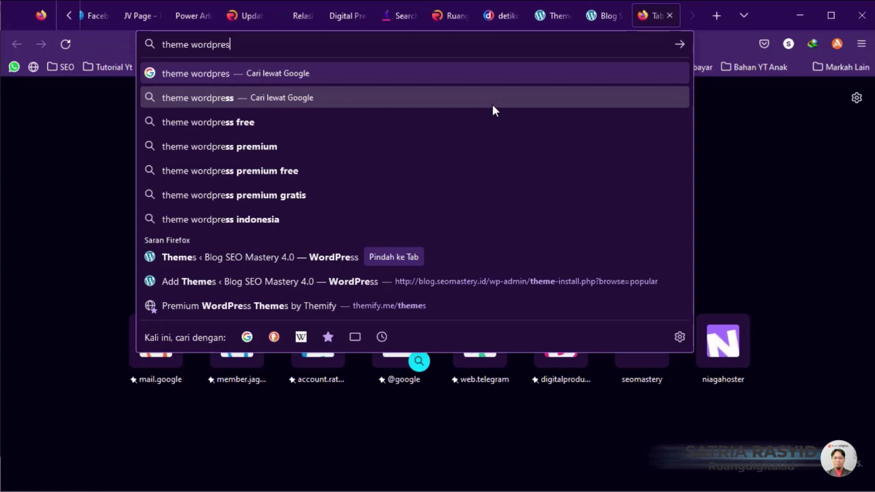
{"action": "type", "text": "s gra"}
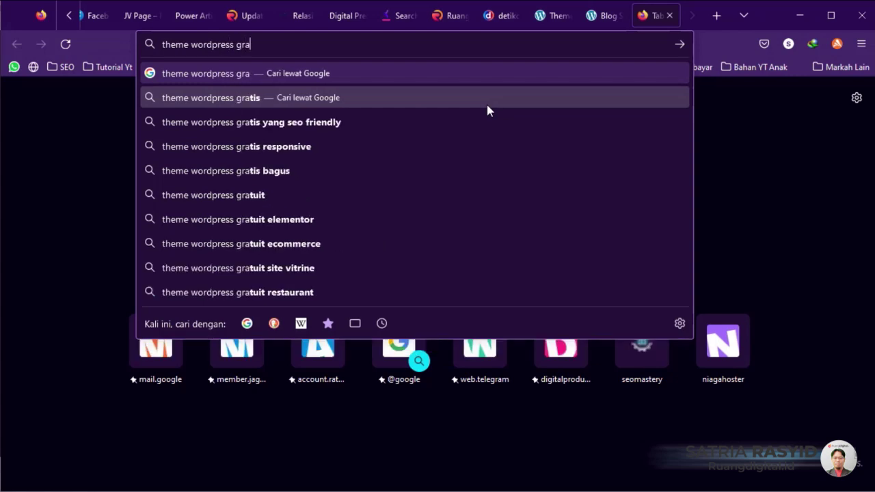
{"action": "left_click", "coordinate": [280, 151]}
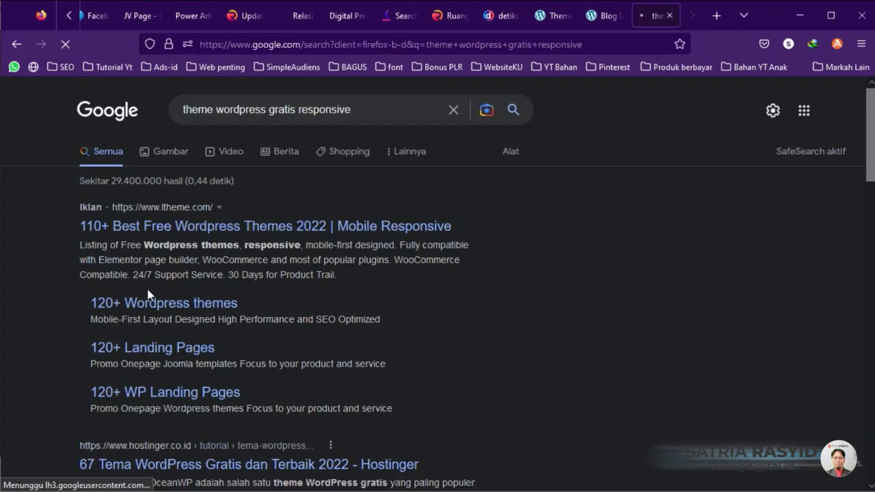
{"action": "scroll", "coordinate": [149, 294], "scroll_direction": "down", "scroll_amount": 3}
{"action": "right_click", "coordinate": [145, 266]}
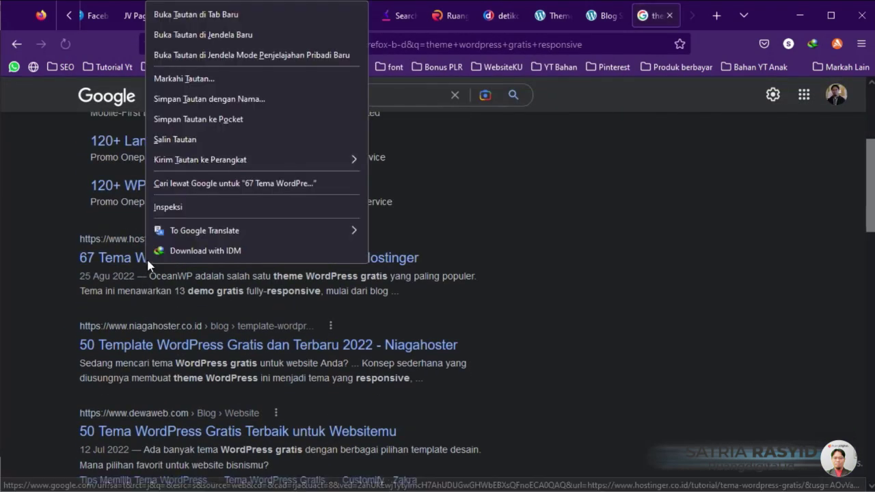
{"action": "left_click", "coordinate": [174, 14]}
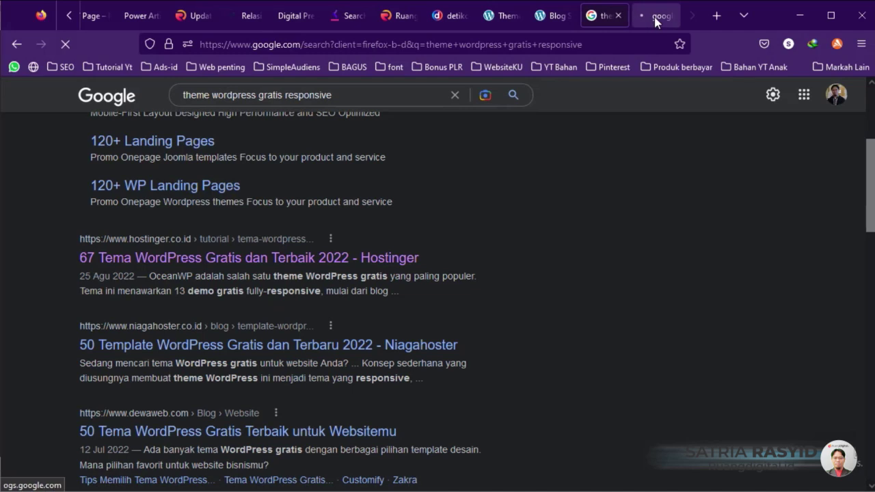
Step: Skim the Hostinger article on free WordPress themes
{"action": "left_click", "coordinate": [653, 19]}
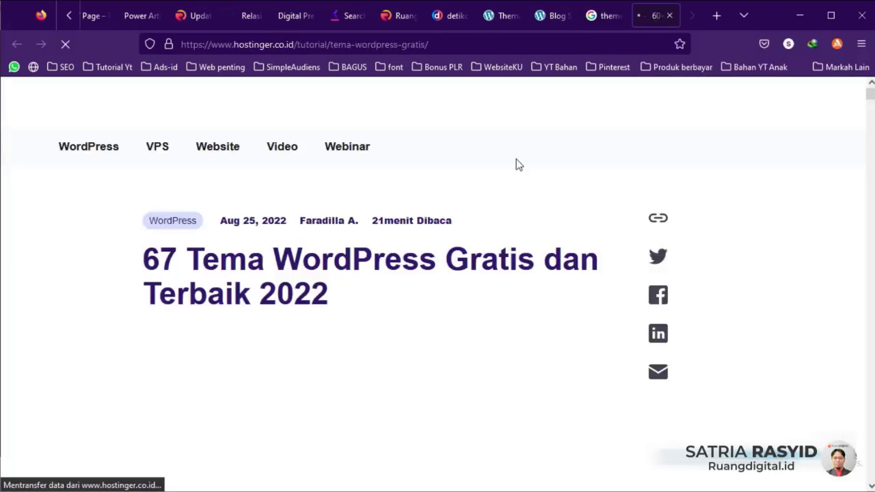
{"action": "scroll", "coordinate": [454, 205], "scroll_direction": "down", "scroll_amount": 10}
{"action": "scroll", "coordinate": [408, 253], "scroll_direction": "up", "scroll_amount": 4}
{"action": "scroll", "coordinate": [409, 257], "scroll_direction": "down", "scroll_amount": 8}
{"action": "scroll", "coordinate": [305, 377], "scroll_direction": "up", "scroll_amount": 2}
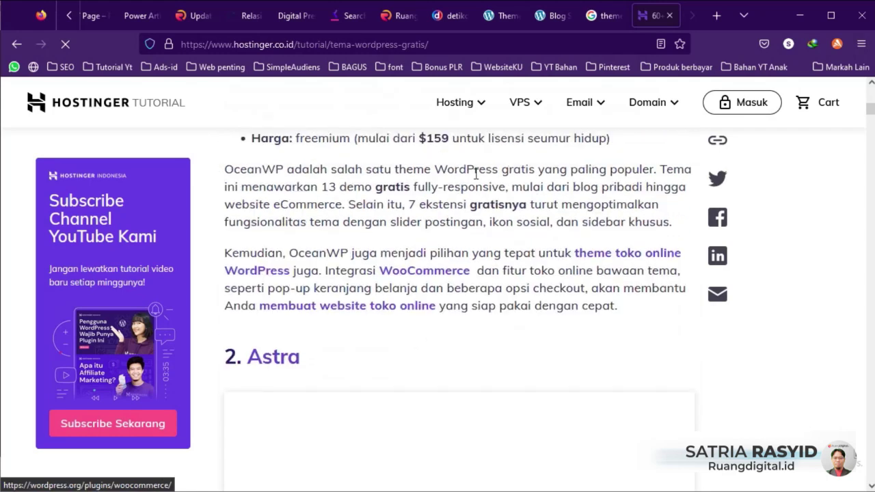
Step: Search the web for 'mythemeshop' from the address bar
{"action": "left_click", "coordinate": [496, 45]}
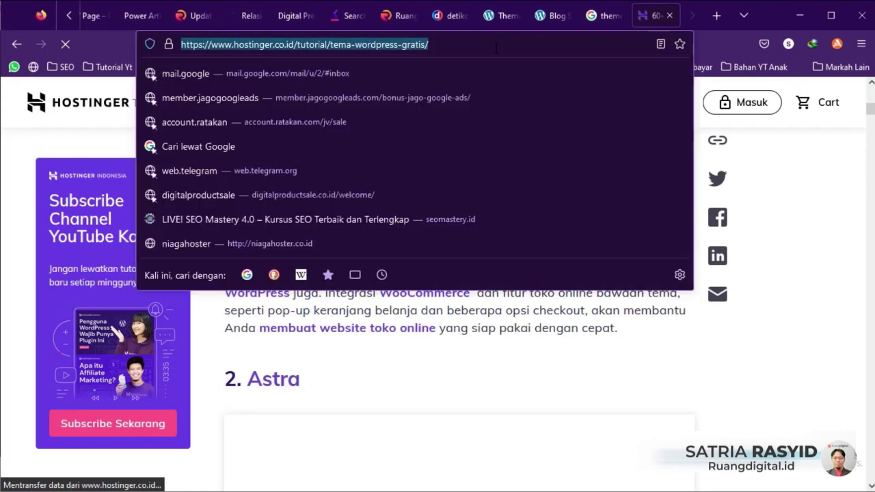
{"action": "type", "text": "m"}
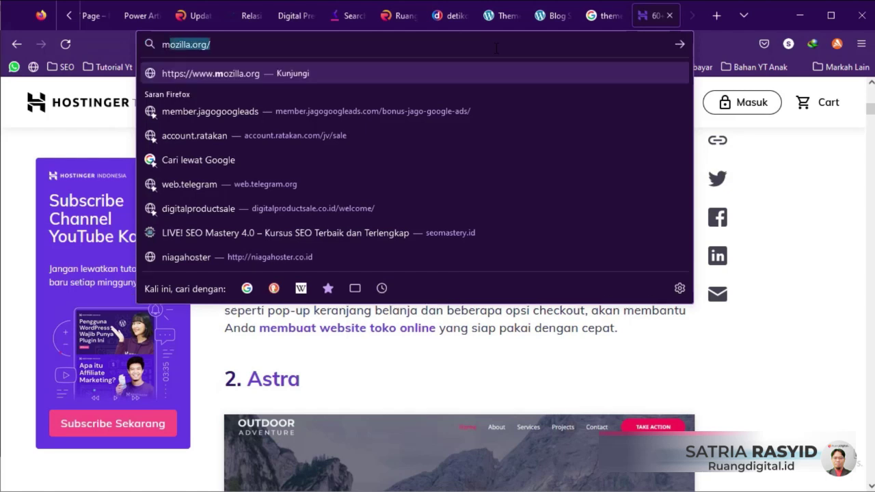
{"action": "type", "text": "ythe"}
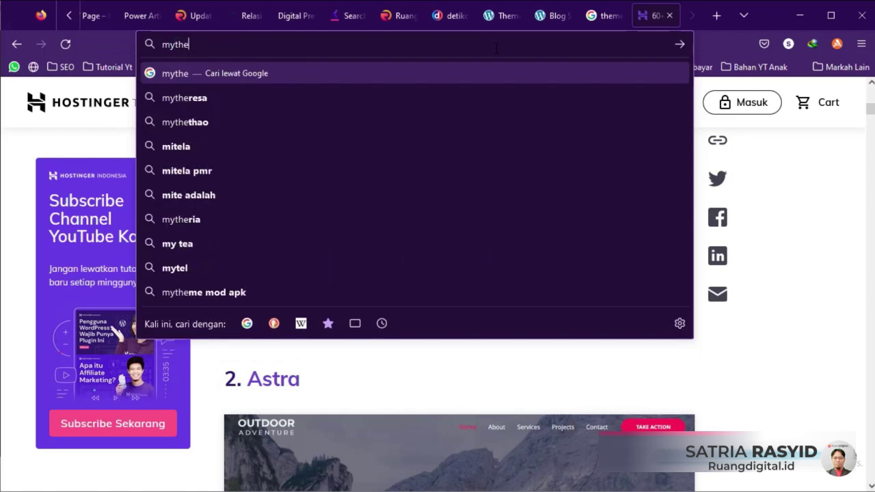
{"action": "type", "text": "me"}
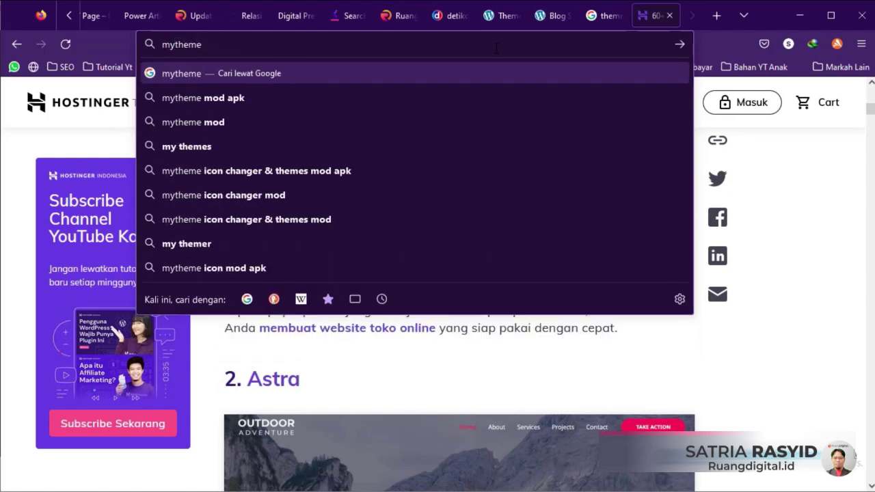
{"action": "type", "text": "shop"}
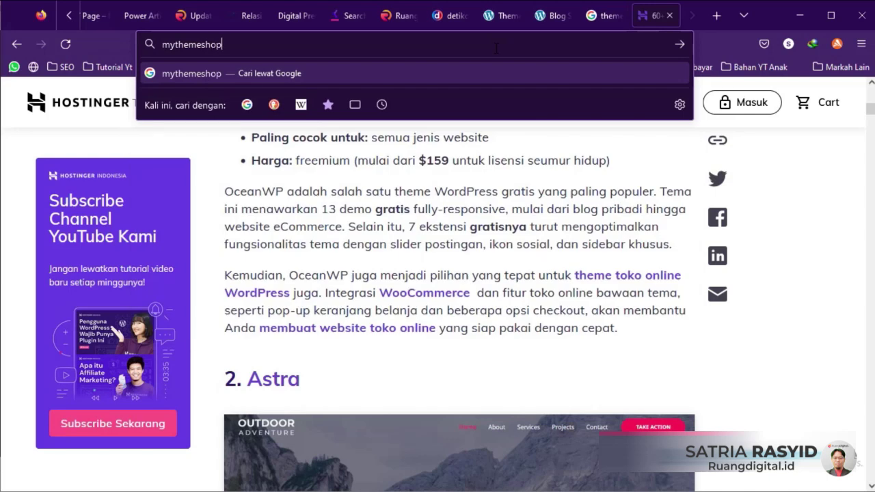
{"action": "key", "text": "Return"}
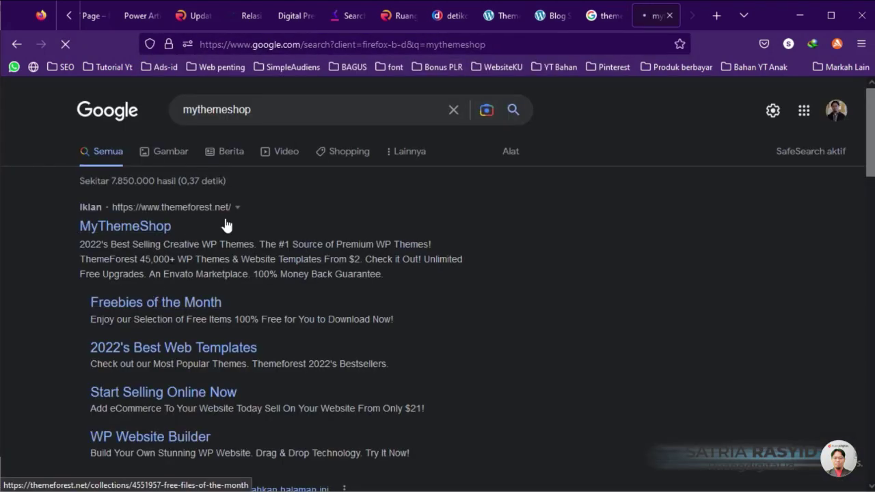
{"action": "scroll", "coordinate": [200, 266], "scroll_direction": "down", "scroll_amount": 3}
{"action": "scroll", "coordinate": [200, 266], "scroll_direction": "down", "scroll_amount": 1}
Step: Open the MyThemeShop WordPress themes page and filter it to free themes
{"action": "left_click", "coordinate": [172, 302]}
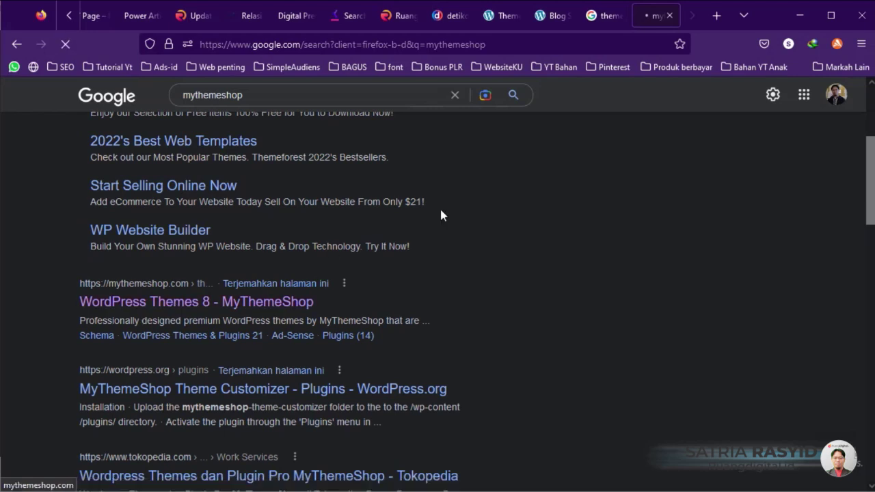
{"action": "scroll", "coordinate": [726, 354], "scroll_direction": "down", "scroll_amount": 1}
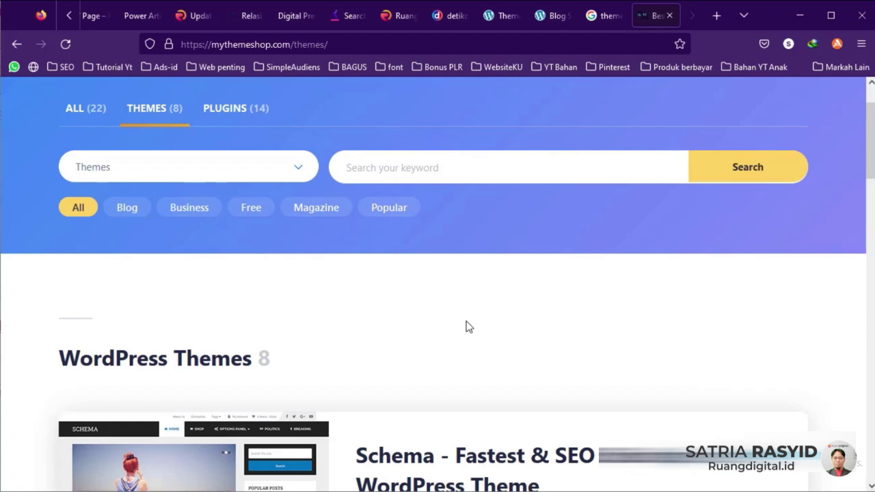
{"action": "left_click", "coordinate": [252, 207]}
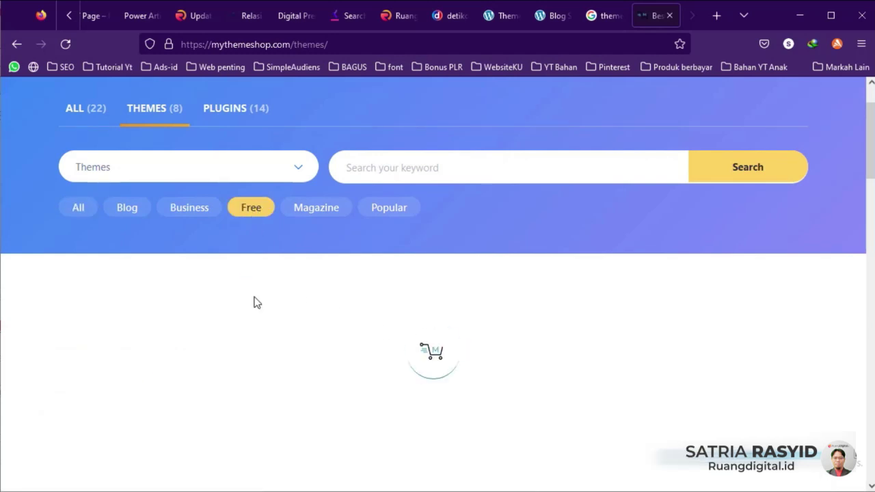
{"action": "scroll", "coordinate": [254, 303], "scroll_direction": "down", "scroll_amount": 7}
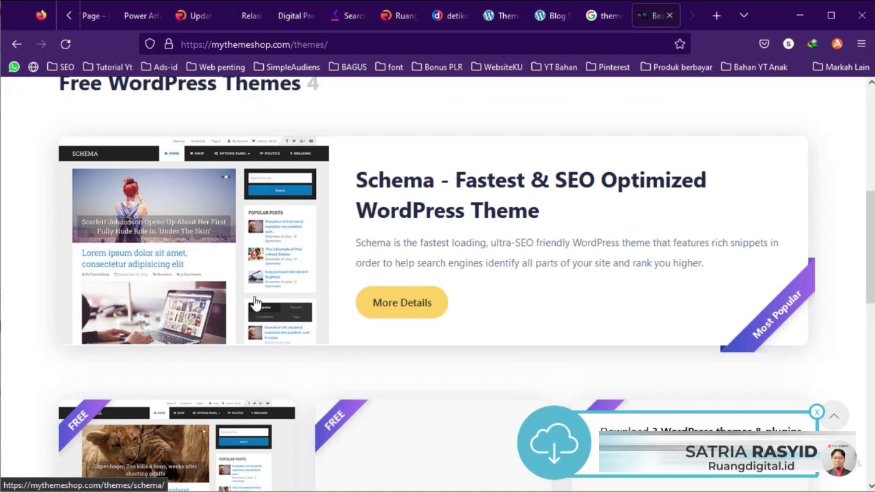
{"action": "scroll", "coordinate": [78, 315], "scroll_direction": "down", "scroll_amount": 2}
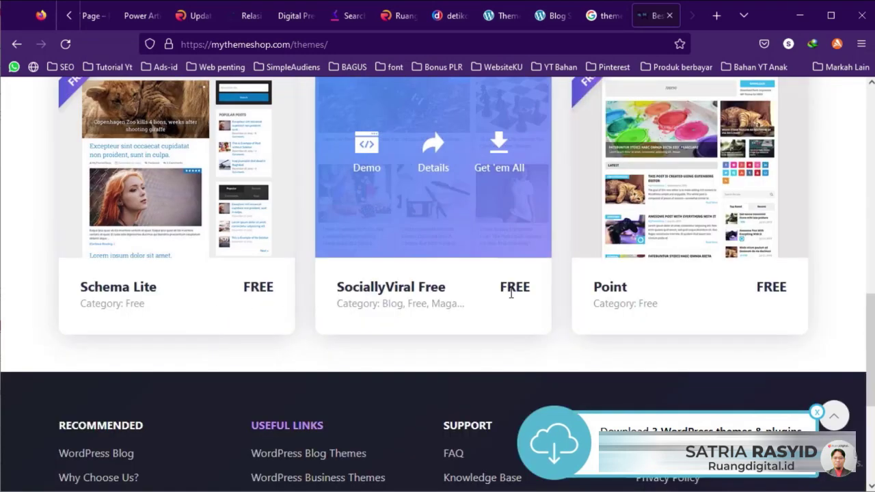
{"action": "scroll", "coordinate": [406, 353], "scroll_direction": "up", "scroll_amount": 2}
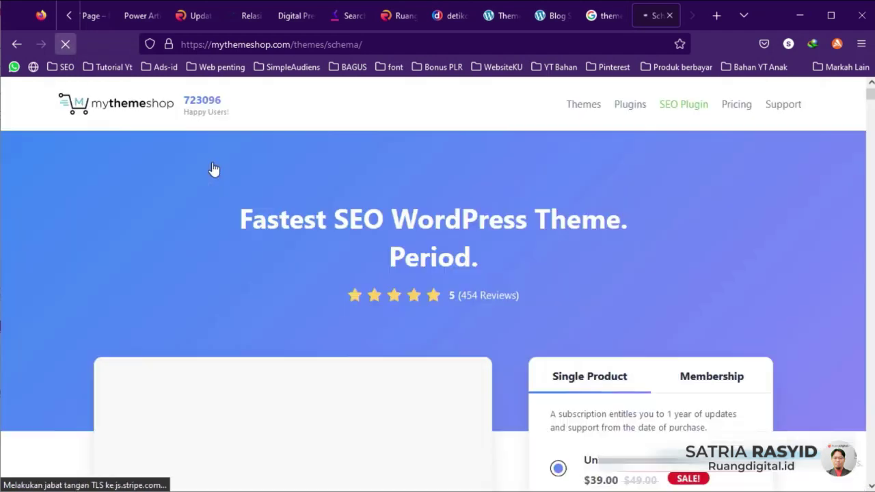
{"action": "scroll", "coordinate": [581, 253], "scroll_direction": "down", "scroll_amount": 2}
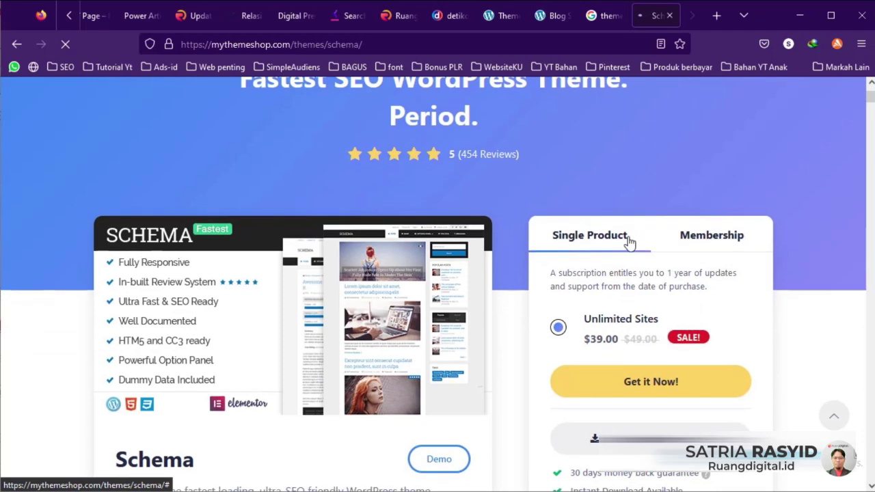
{"action": "scroll", "coordinate": [629, 239], "scroll_direction": "down", "scroll_amount": 3}
Step: Download the free Schema theme as schema-lite.1.2.2.zip
{"action": "left_click", "coordinate": [607, 223]}
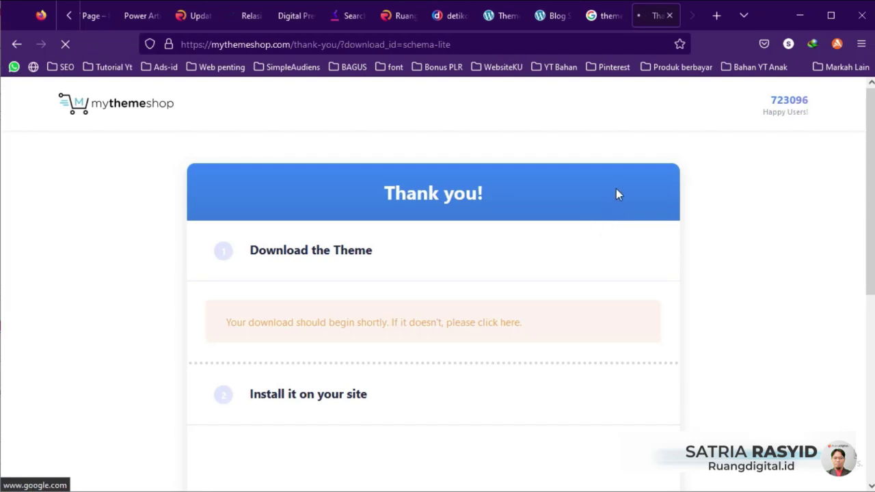
{"action": "scroll", "coordinate": [609, 274], "scroll_direction": "down", "scroll_amount": 4}
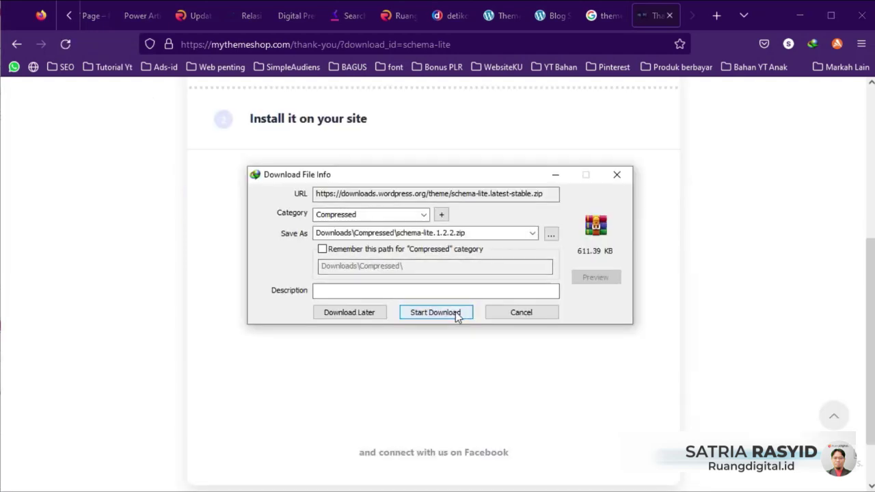
{"action": "left_click", "coordinate": [455, 311]}
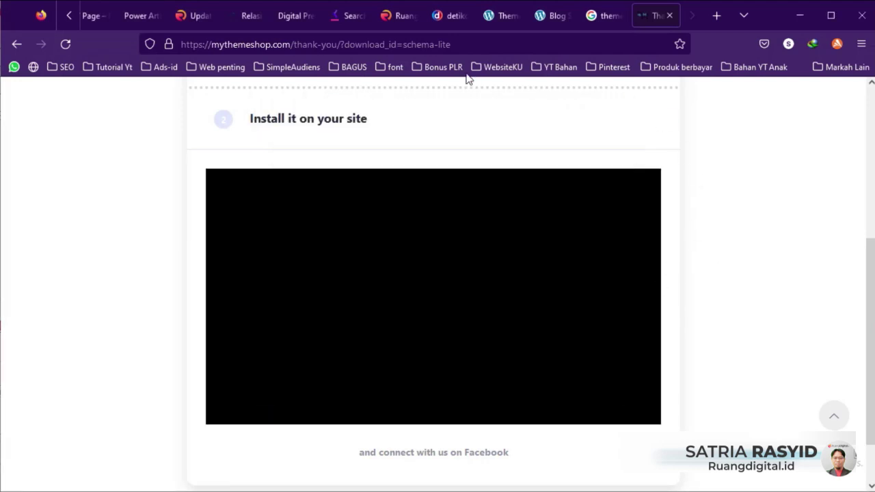
{"action": "left_click", "coordinate": [502, 15]}
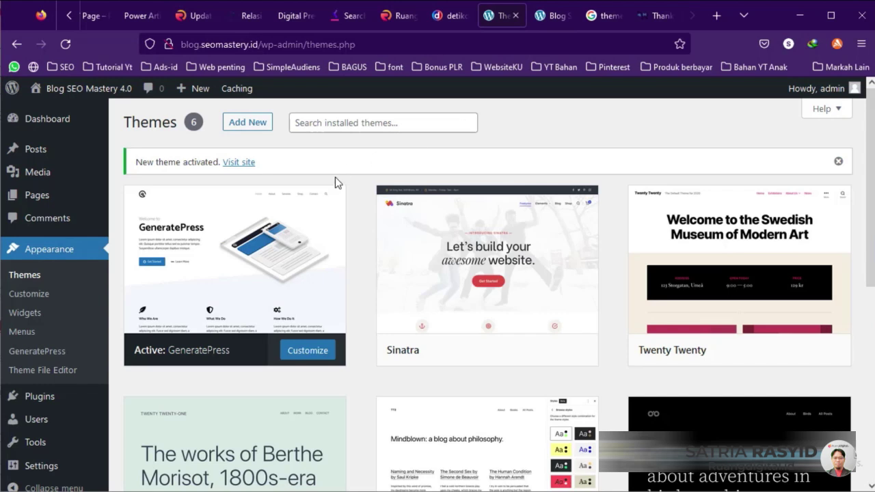
Step: Upload schema-lite.1.2.2.zip from Downloads\Compressed via Upload Theme and install it
{"action": "left_click", "coordinate": [244, 127]}
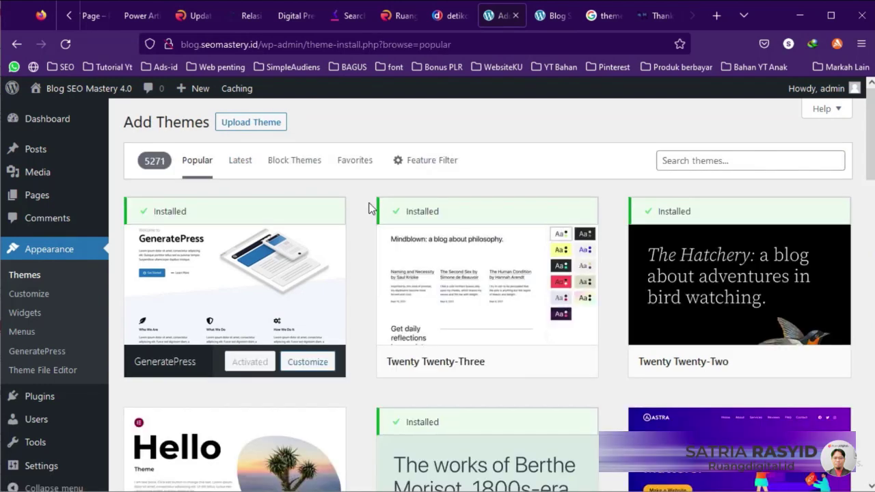
{"action": "left_click", "coordinate": [255, 123]}
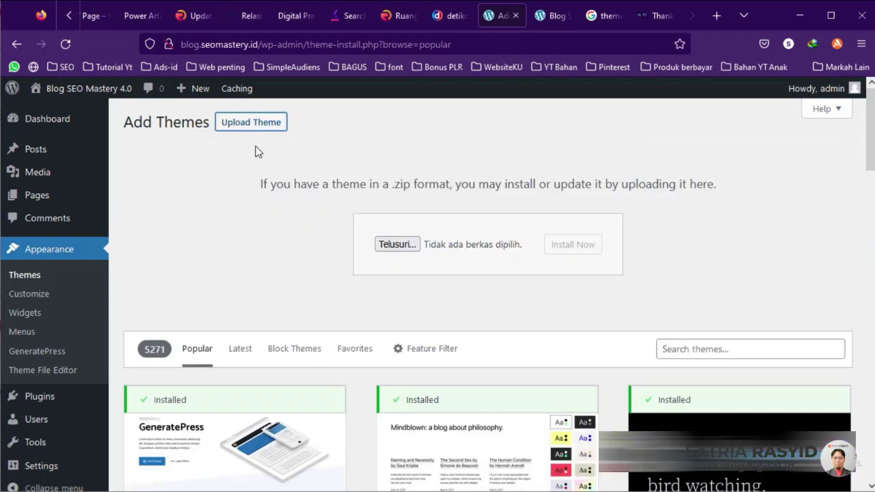
{"action": "left_click", "coordinate": [399, 250]}
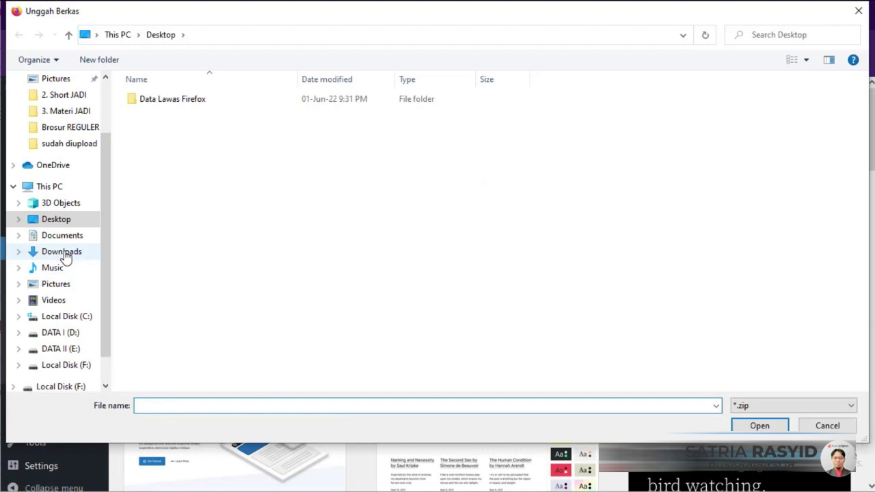
{"action": "left_click", "coordinate": [62, 251]}
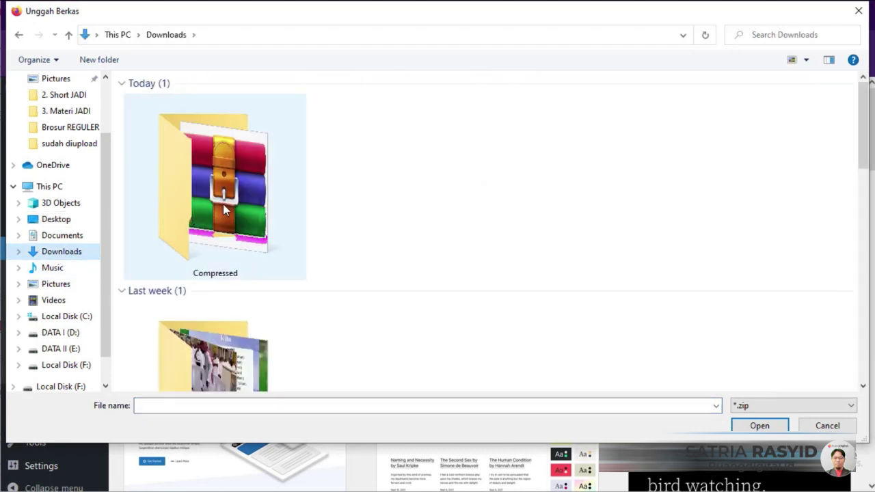
{"action": "double_click", "coordinate": [220, 198]}
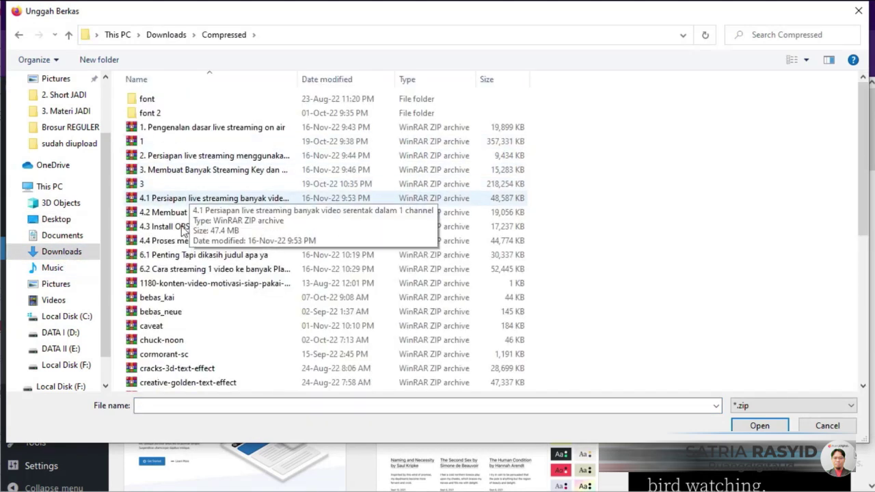
{"action": "scroll", "coordinate": [181, 271], "scroll_direction": "down", "scroll_amount": 2}
{"action": "scroll", "coordinate": [212, 267], "scroll_direction": "down", "scroll_amount": 5}
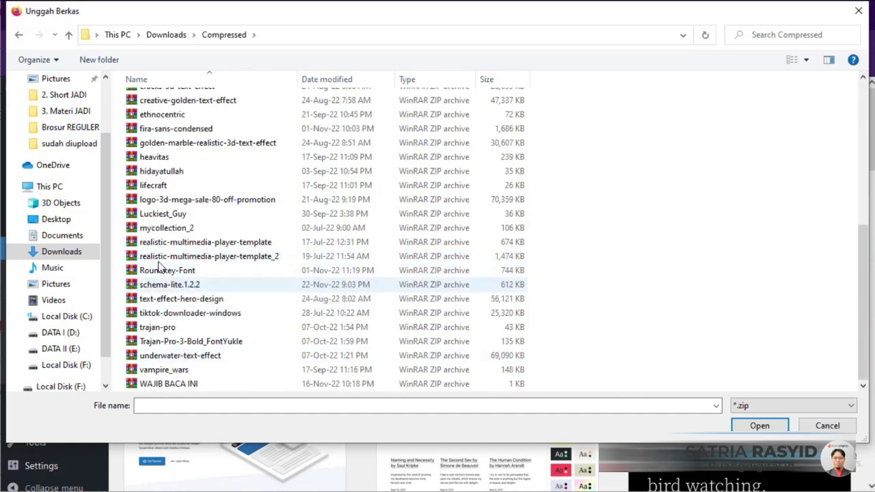
{"action": "left_click", "coordinate": [162, 285]}
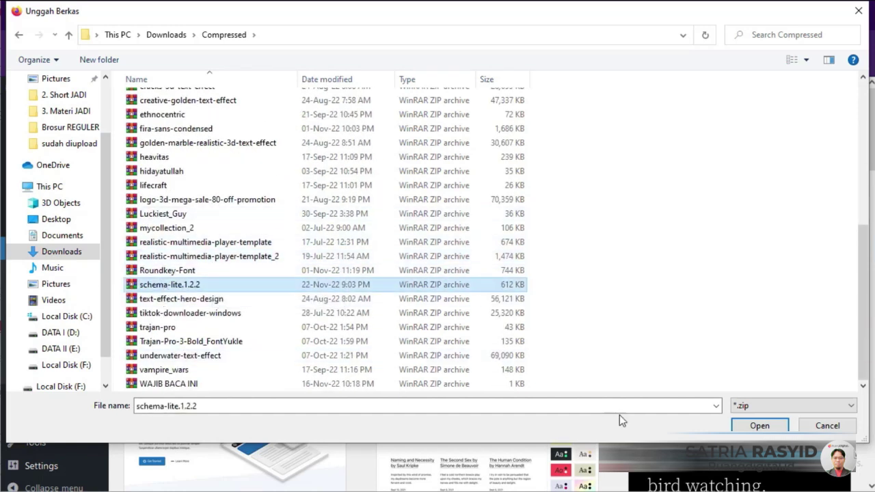
{"action": "left_click", "coordinate": [760, 426]}
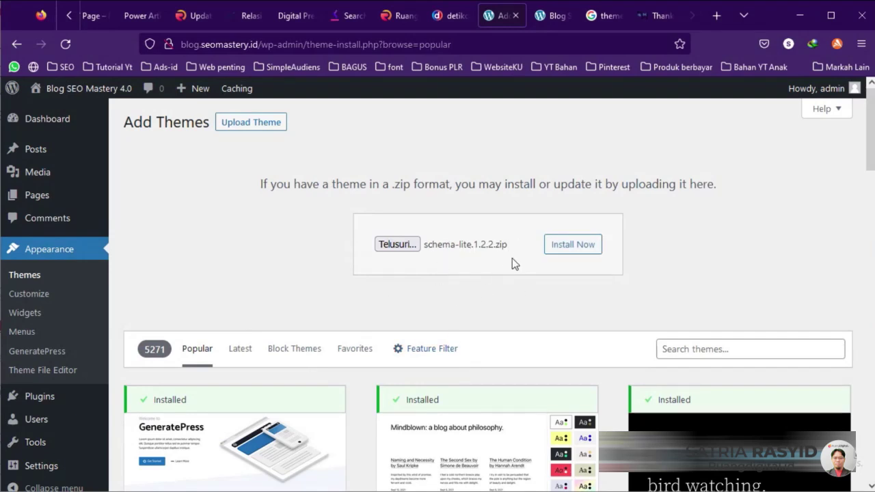
{"action": "left_click", "coordinate": [569, 244]}
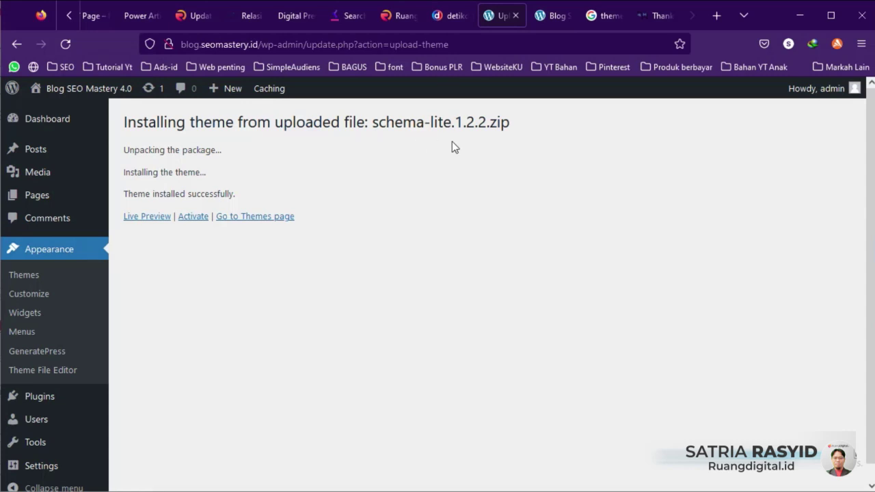
Step: Reload the blog's front page to check the theme, then return to the installed themes list
{"action": "left_click", "coordinate": [192, 217]}
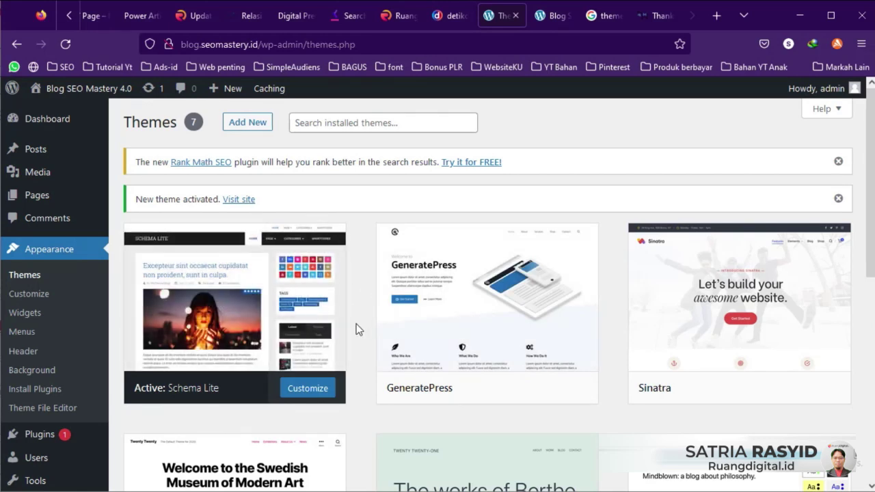
{"action": "left_click", "coordinate": [542, 20]}
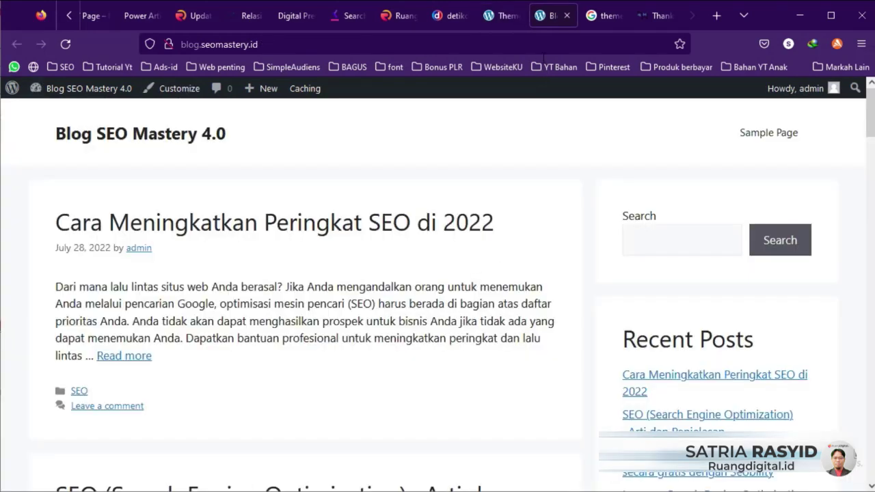
{"action": "left_click", "coordinate": [65, 44]}
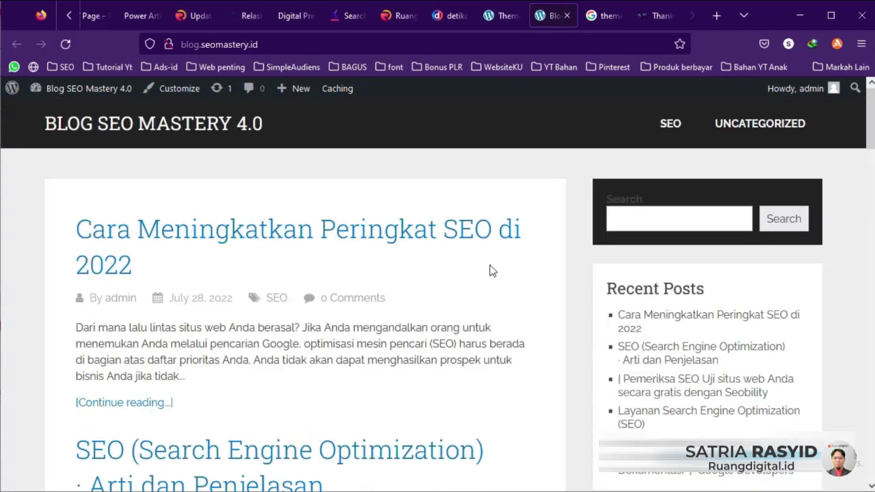
{"action": "left_click", "coordinate": [504, 15]}
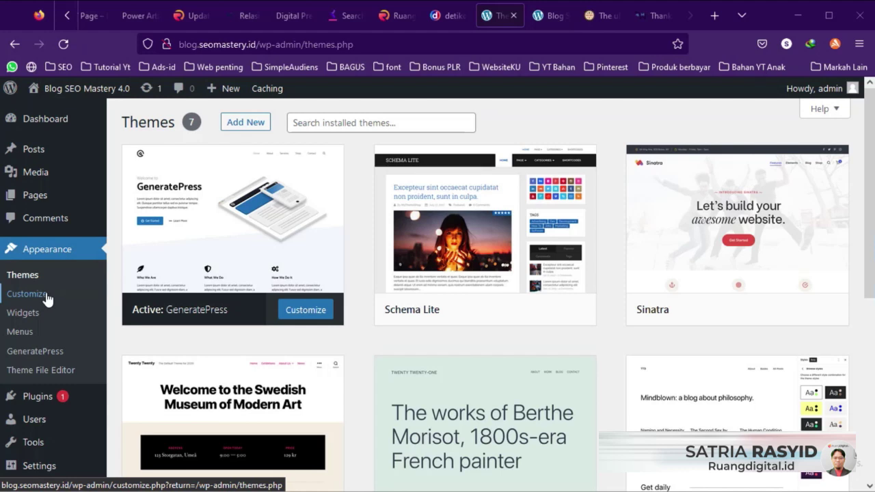
Step: Open the theme Customizer's Site Identity section
{"action": "left_click", "coordinate": [46, 296]}
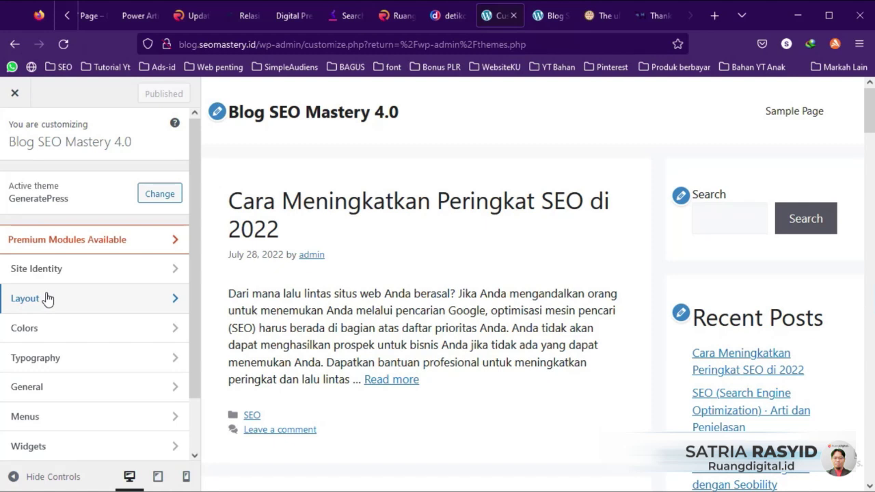
{"action": "scroll", "coordinate": [102, 378], "scroll_direction": "down", "scroll_amount": 1}
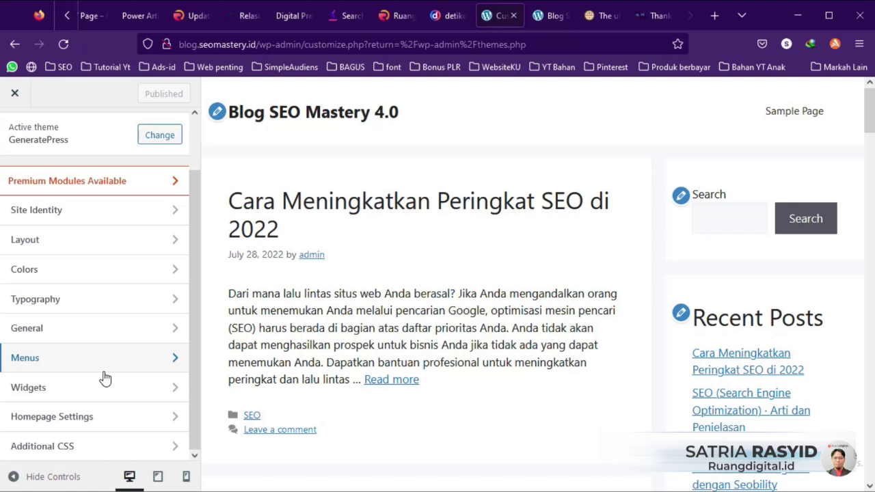
{"action": "left_click", "coordinate": [91, 223]}
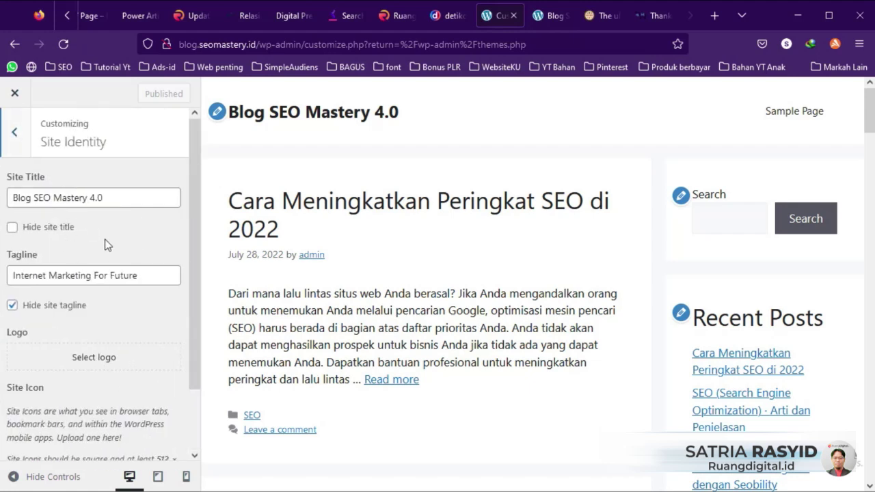
Step: Review title 'Blog SEO Mastery 4.0' and tagline 'Internet Marketing For Future', leaving the tagline hidden
{"action": "left_click_drag", "start_coordinate": [117, 195], "coordinate": [9, 194]}
{"action": "left_click", "coordinate": [114, 198]}
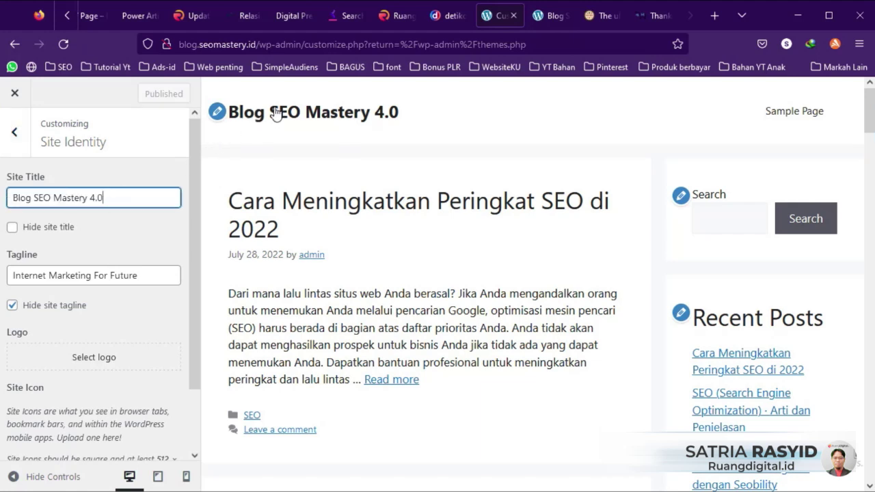
{"action": "left_click", "coordinate": [157, 279]}
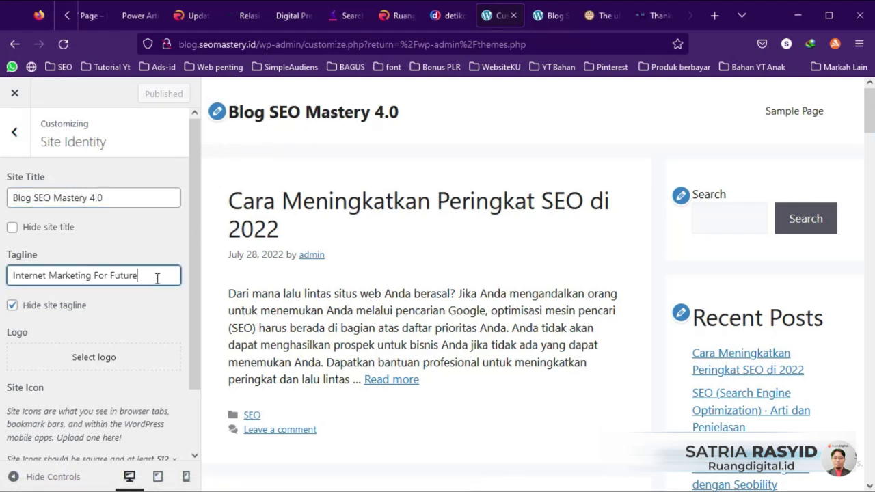
{"action": "left_click_drag", "start_coordinate": [170, 278], "coordinate": [13, 281]}
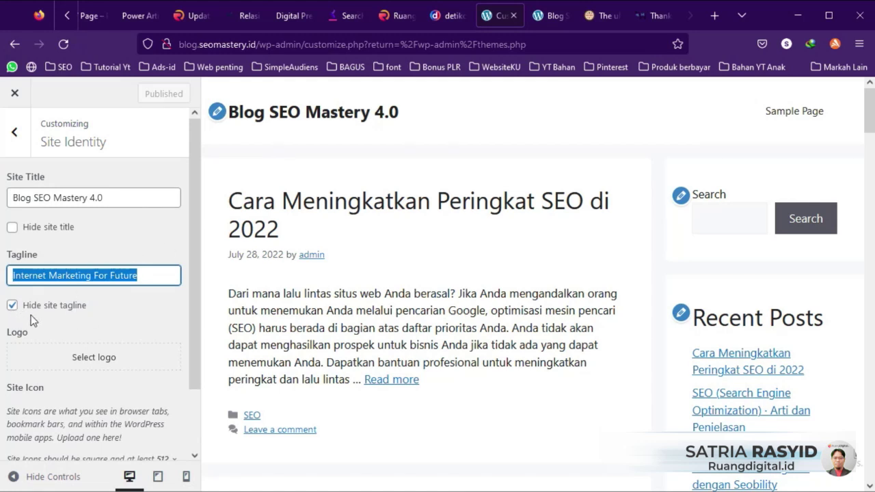
{"action": "left_click", "coordinate": [13, 306]}
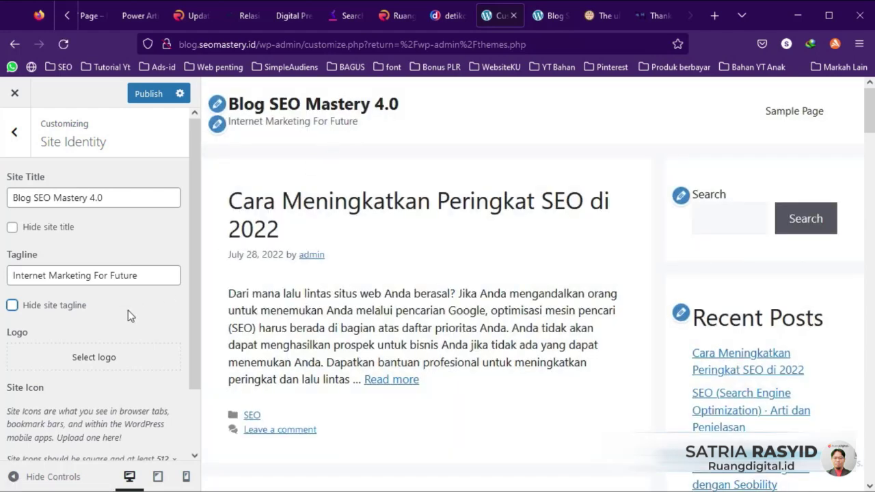
{"action": "left_click", "coordinate": [13, 307]}
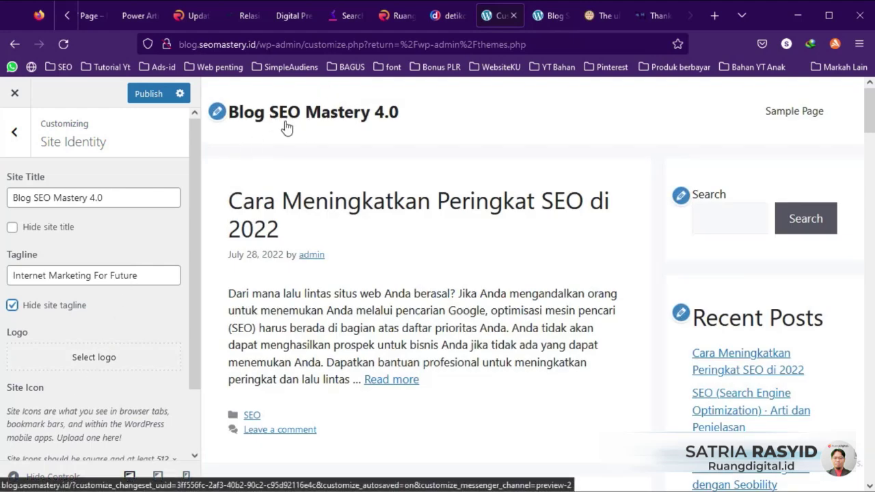
Step: Set the SEO Mastery image as the site logo and hide the text site title
{"action": "left_click", "coordinate": [107, 357]}
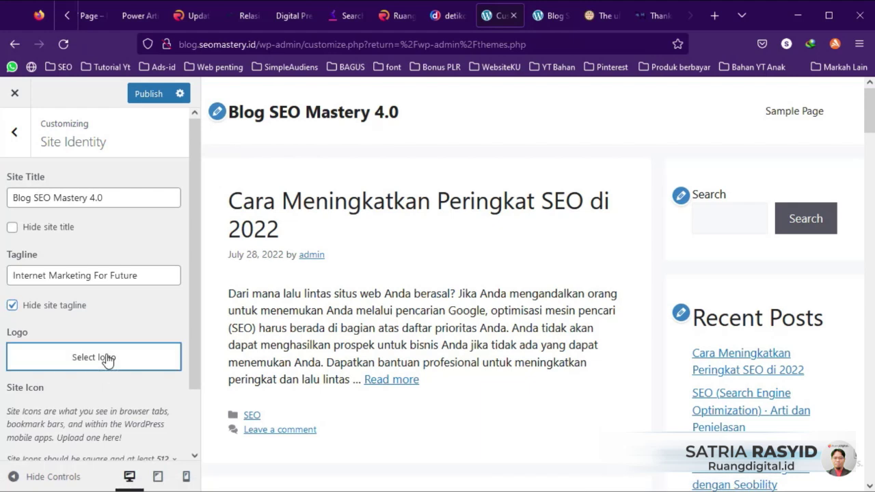
{"action": "left_click", "coordinate": [419, 312]}
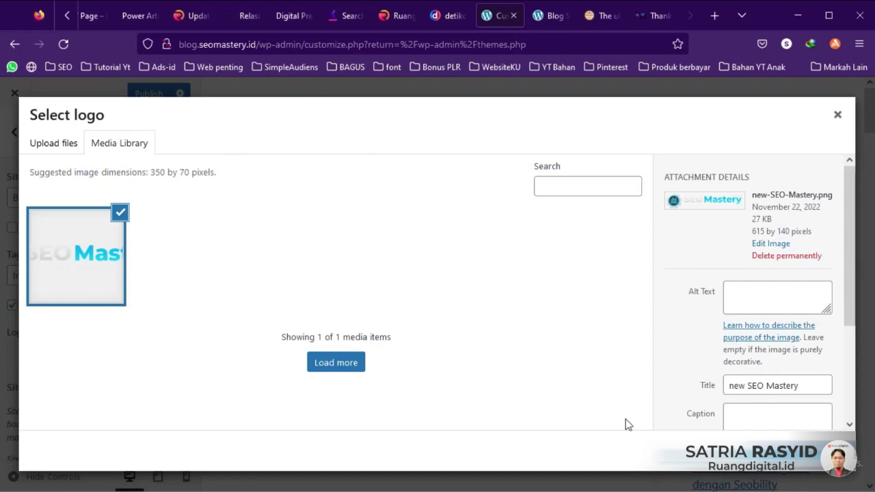
{"action": "left_click", "coordinate": [817, 451]}
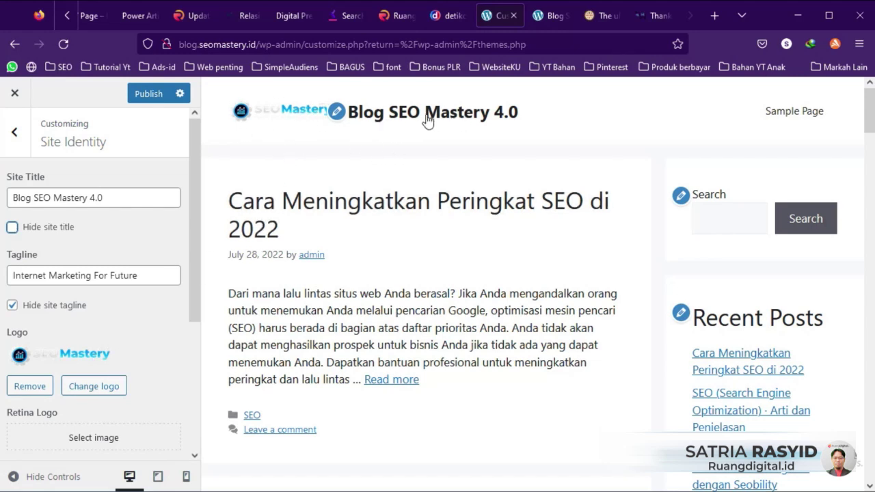
{"action": "left_click", "coordinate": [13, 228]}
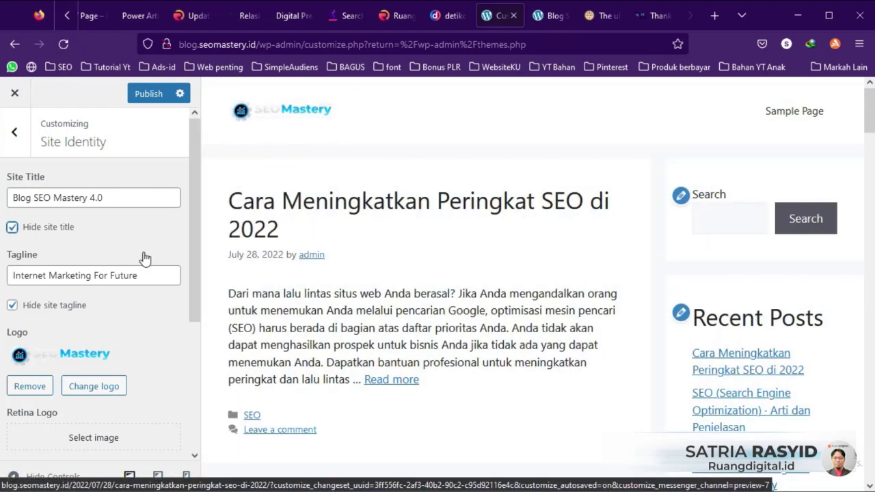
{"action": "scroll", "coordinate": [68, 232], "scroll_direction": "down", "scroll_amount": 3}
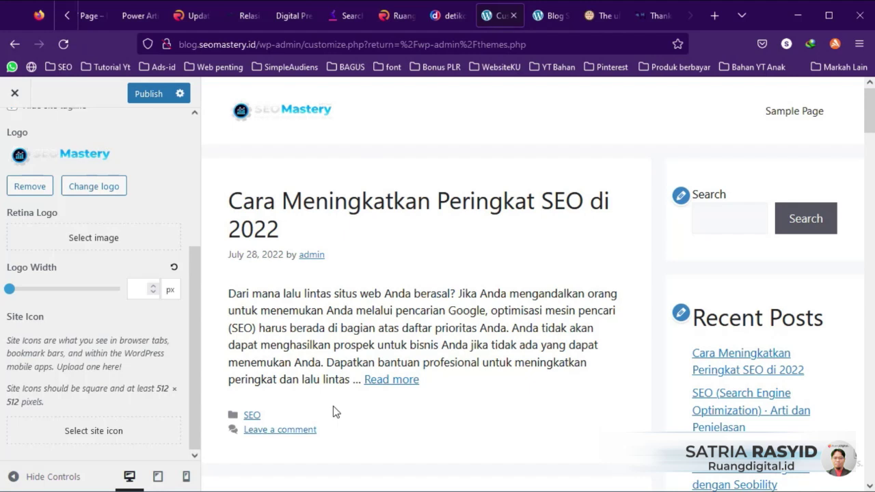
Step: Open Favic-o-Matic and compare it with the favicon files in the Logo & Ecover folder
{"action": "left_click", "coordinate": [603, 16]}
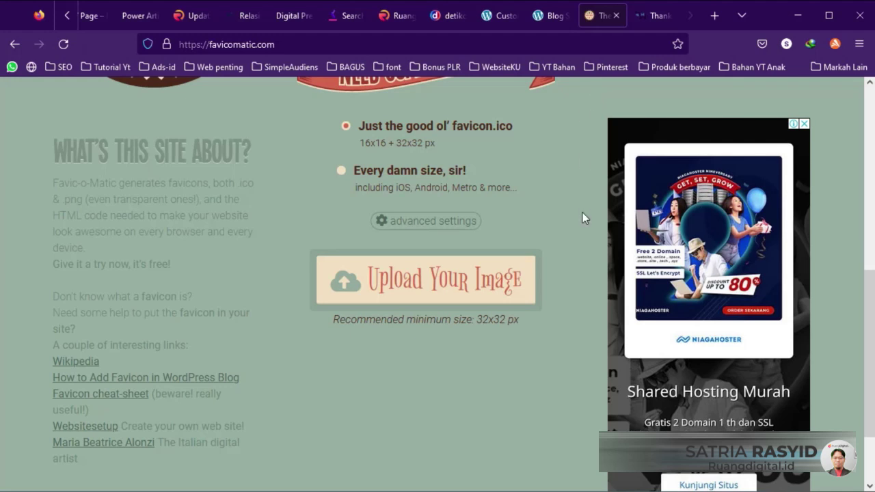
{"action": "mouse_move", "coordinate": [438, 486]}
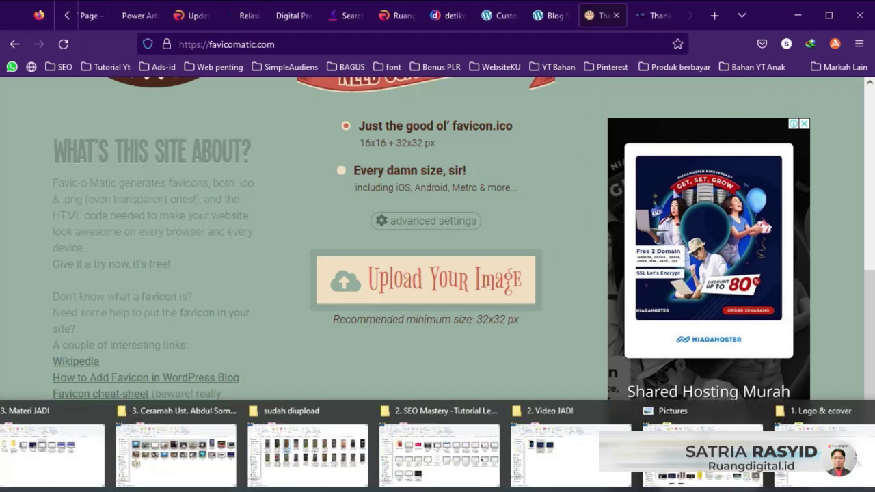
{"action": "left_click", "coordinate": [823, 454]}
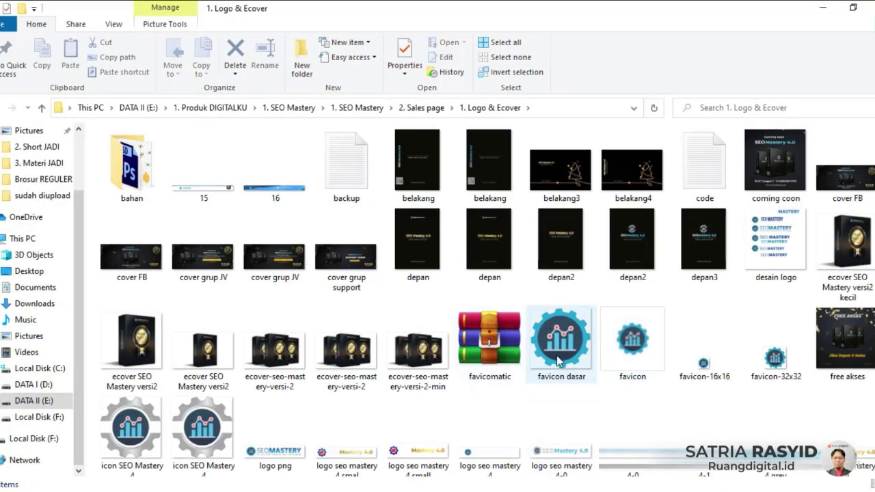
{"action": "mouse_move", "coordinate": [565, 380]}
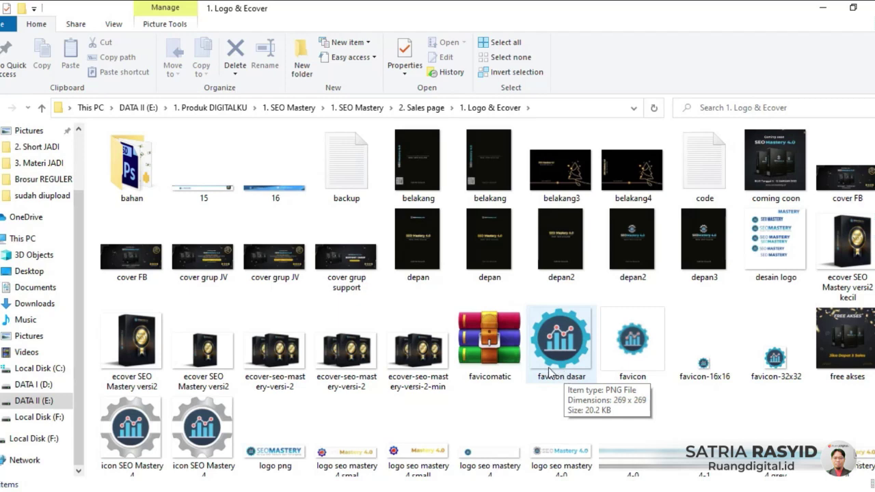
{"action": "key", "text": "alt+Tab"}
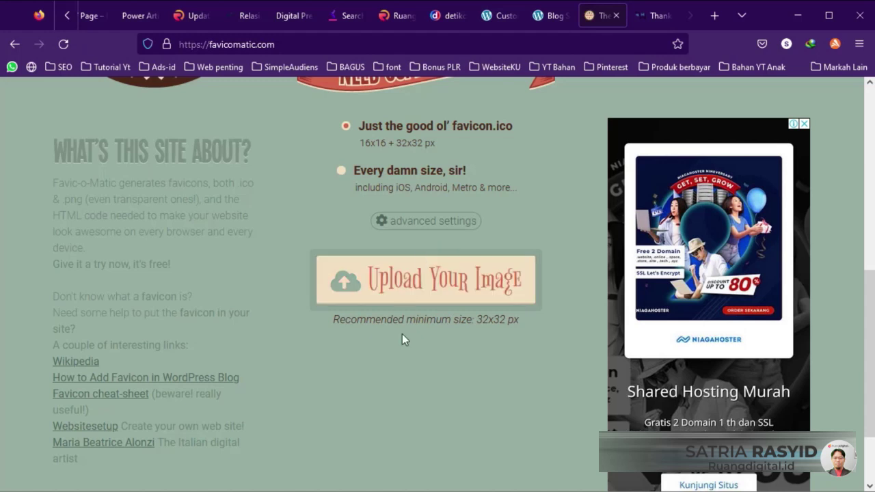
{"action": "mouse_move", "coordinate": [305, 489]}
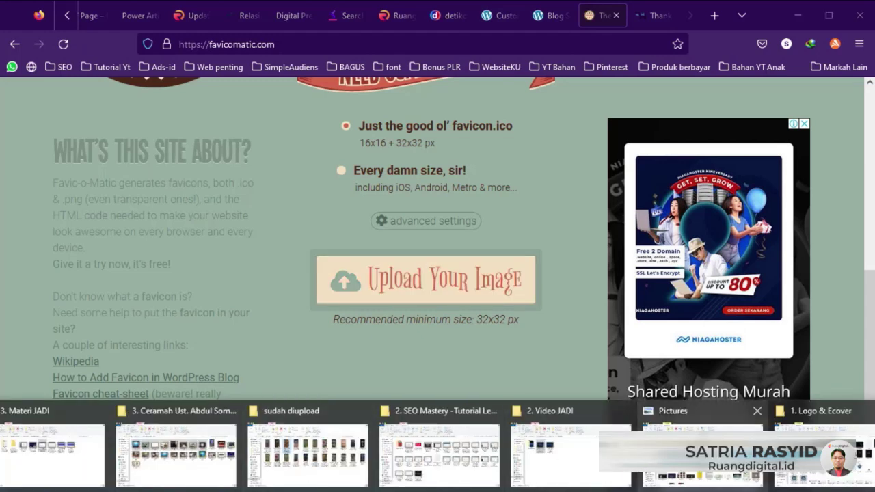
{"action": "left_click", "coordinate": [806, 451]}
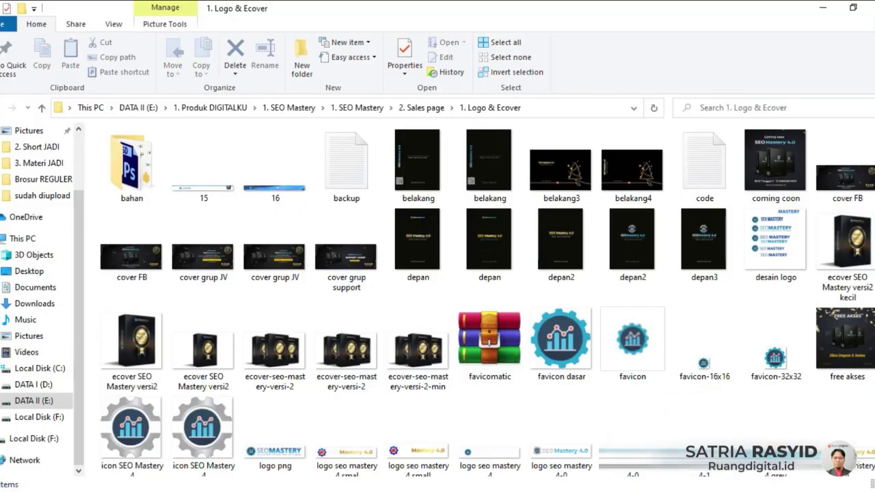
{"action": "left_click", "coordinate": [273, 489]}
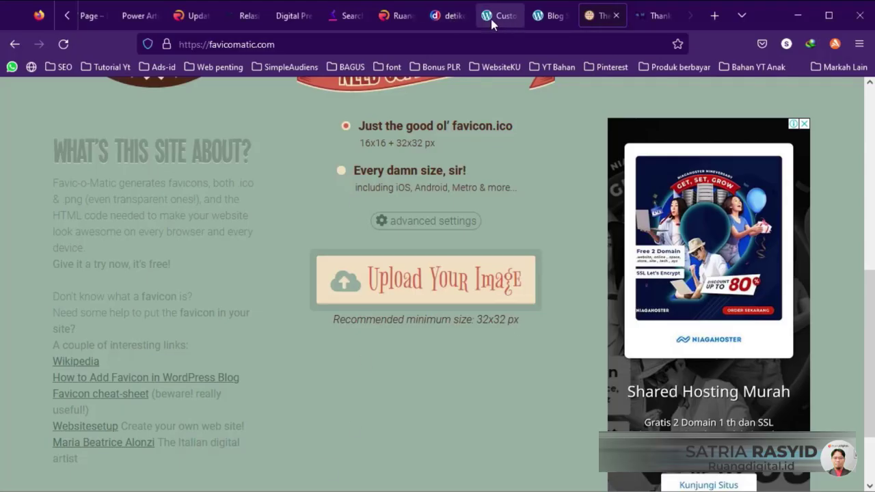
{"action": "left_click", "coordinate": [492, 19]}
Step: Upload favicon-16x16.png and set it as the site icon, accepting the crop
{"action": "left_click", "coordinate": [83, 431]}
{"action": "left_click", "coordinate": [51, 141]}
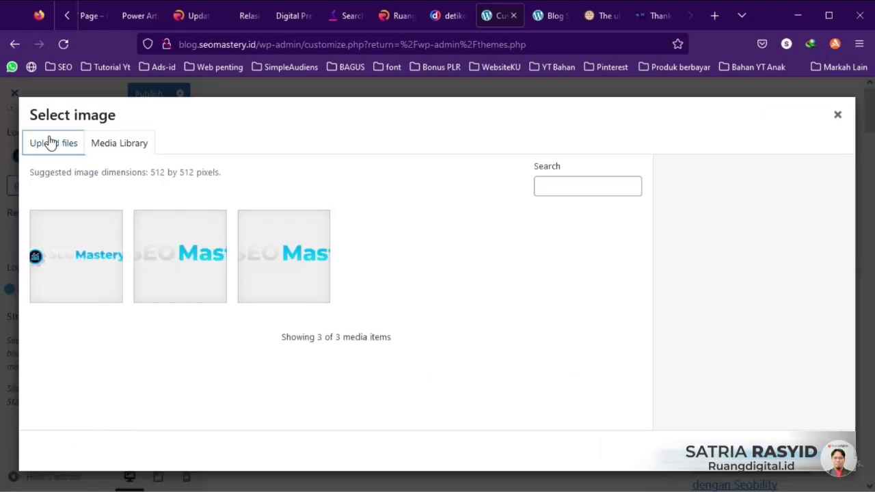
{"action": "left_click", "coordinate": [470, 326]}
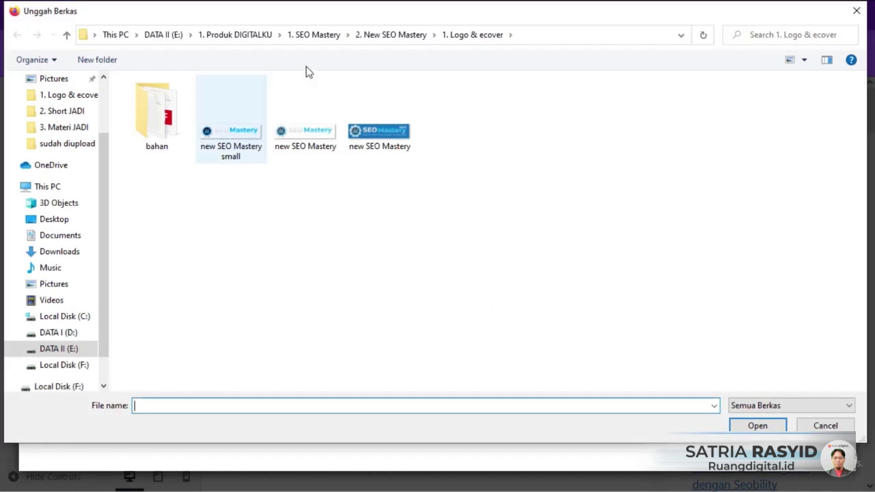
{"action": "scroll", "coordinate": [624, 335], "scroll_direction": "down", "scroll_amount": 2}
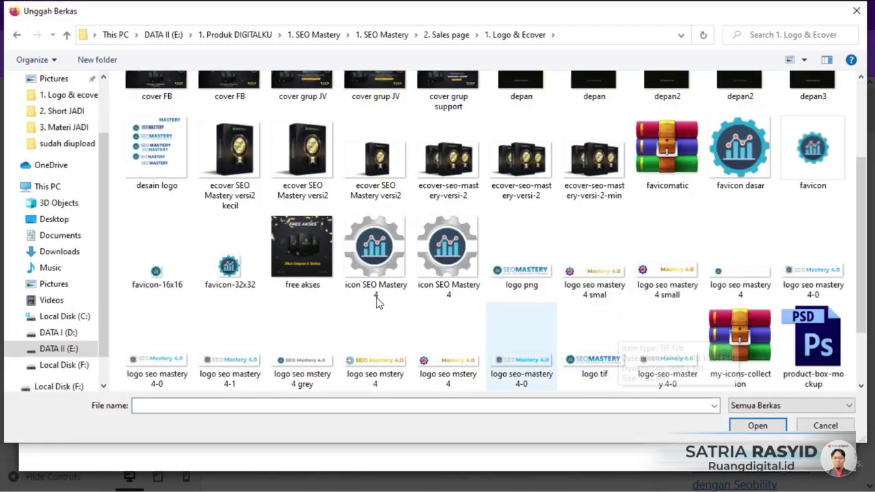
{"action": "double_click", "coordinate": [152, 273]}
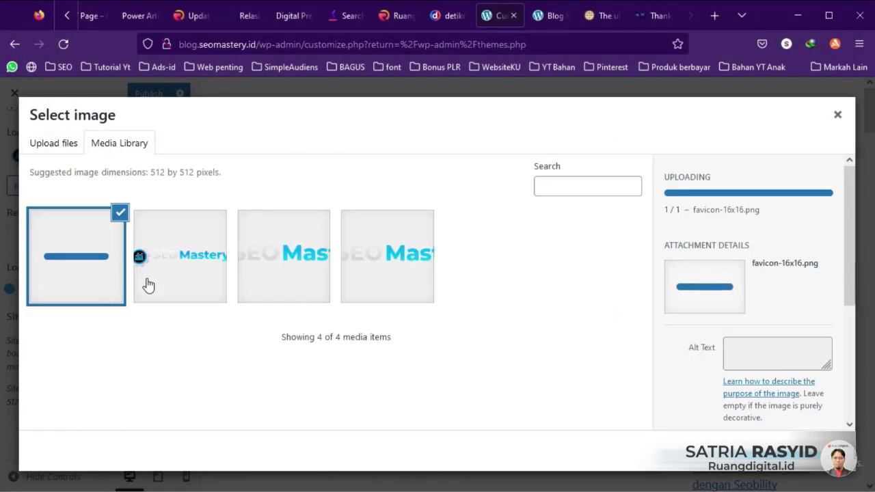
{"action": "left_click", "coordinate": [809, 451]}
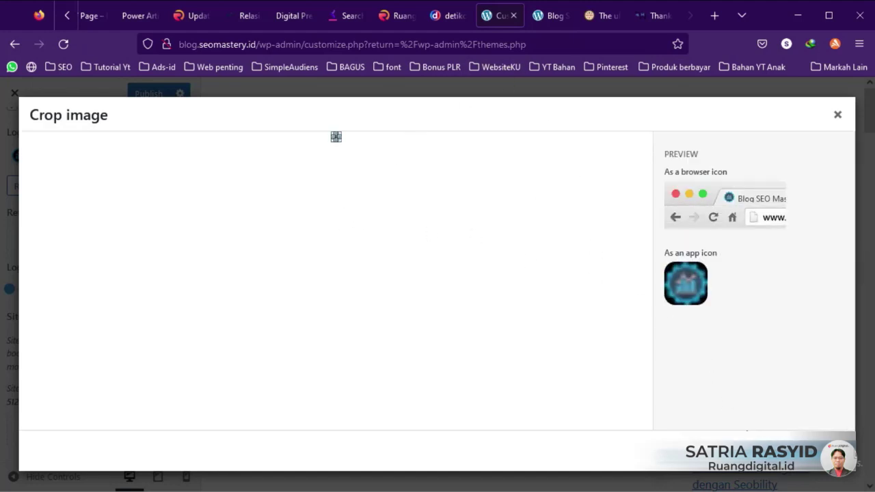
{"action": "left_click", "coordinate": [810, 451]}
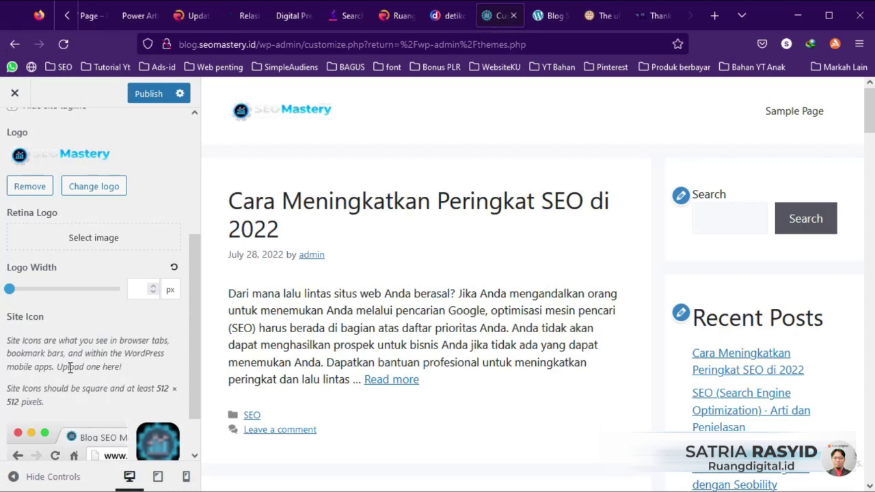
Step: Publish the customizer changes so the logo and site icon go live
{"action": "scroll", "coordinate": [68, 365], "scroll_direction": "down", "scroll_amount": 1}
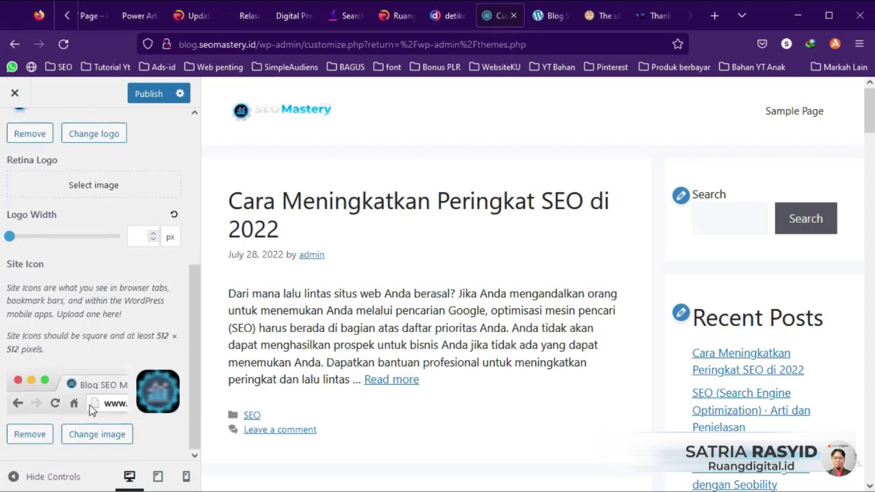
{"action": "left_click", "coordinate": [149, 95]}
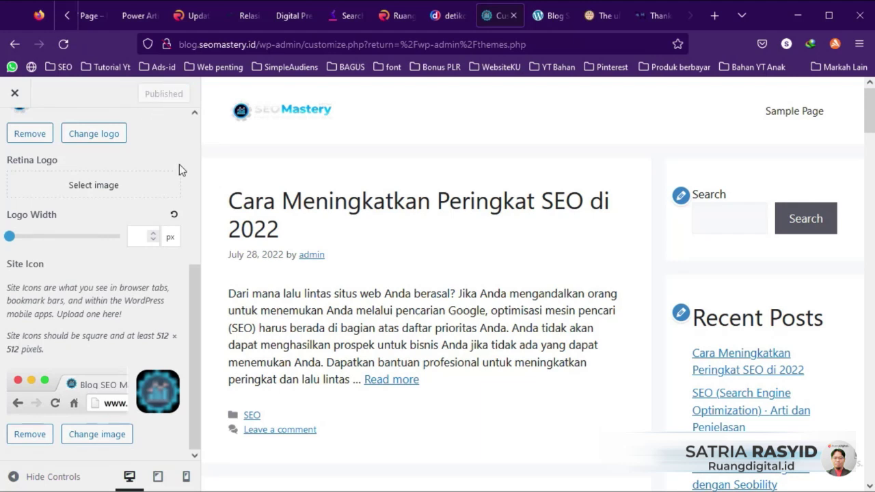
{"action": "scroll", "coordinate": [41, 191], "scroll_direction": "up", "scroll_amount": 5}
Step: Open Layout and review the Header and Primary Navigation settings without changing them
{"action": "left_click", "coordinate": [25, 140]}
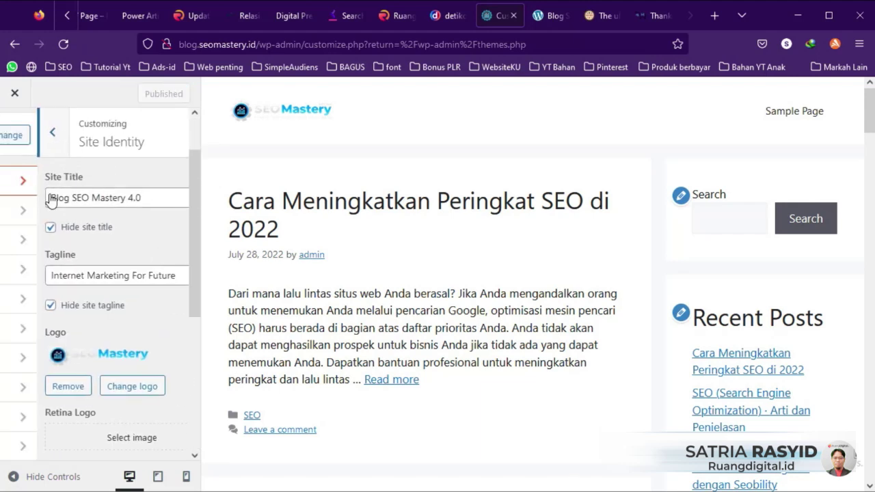
{"action": "left_click", "coordinate": [66, 246]}
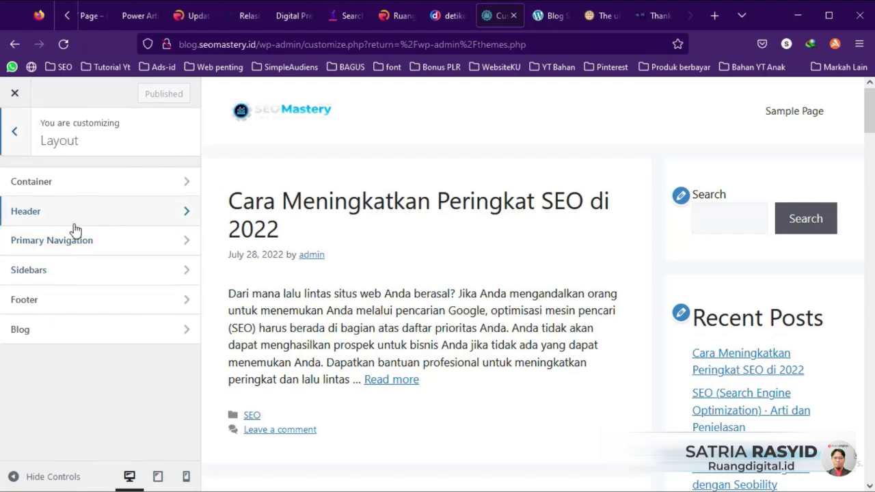
{"action": "left_click", "coordinate": [112, 212]}
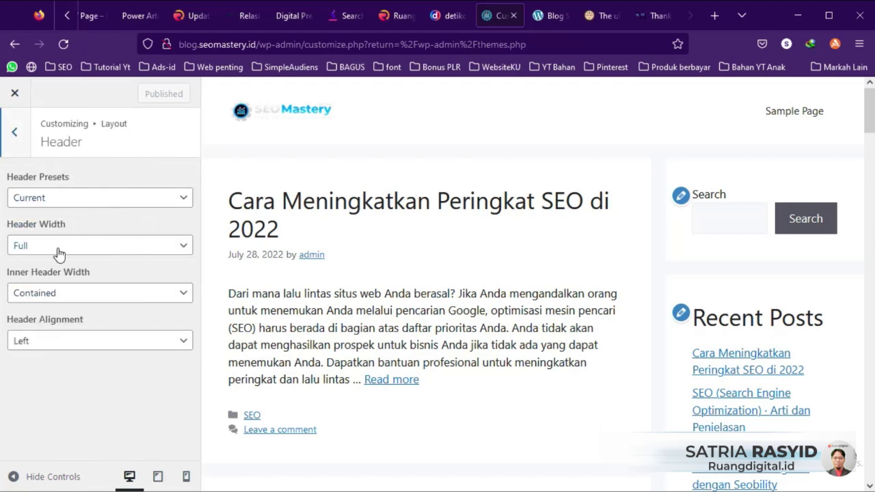
{"action": "left_click", "coordinate": [22, 140]}
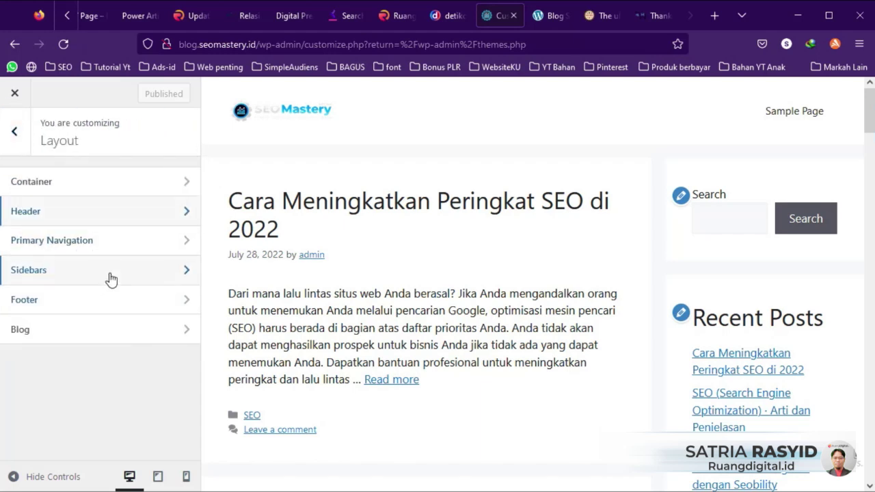
{"action": "left_click", "coordinate": [173, 216]}
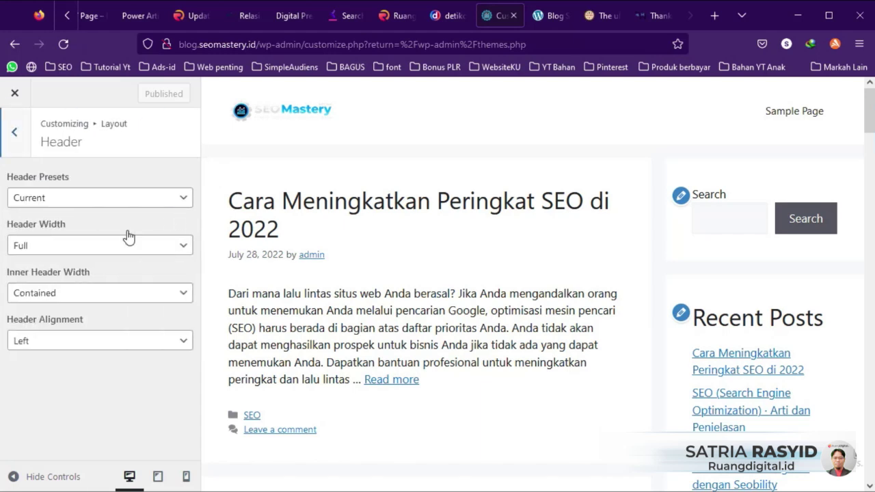
{"action": "left_click", "coordinate": [15, 133]}
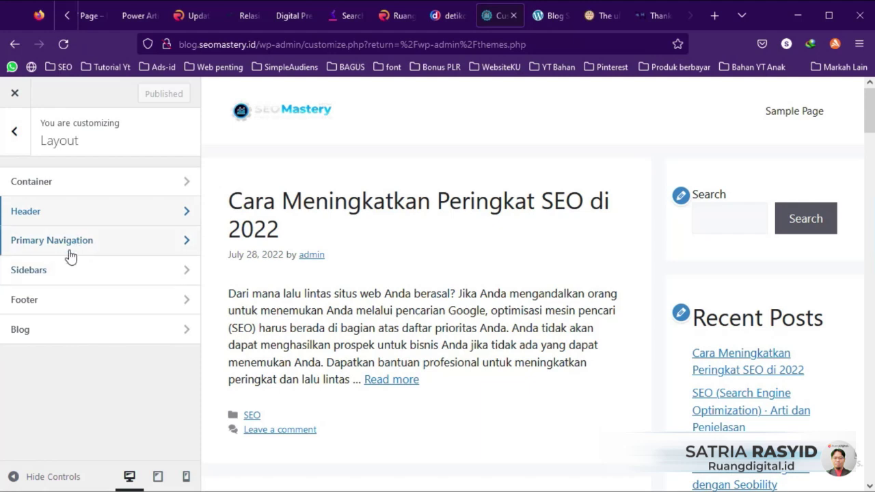
{"action": "left_click", "coordinate": [104, 243]}
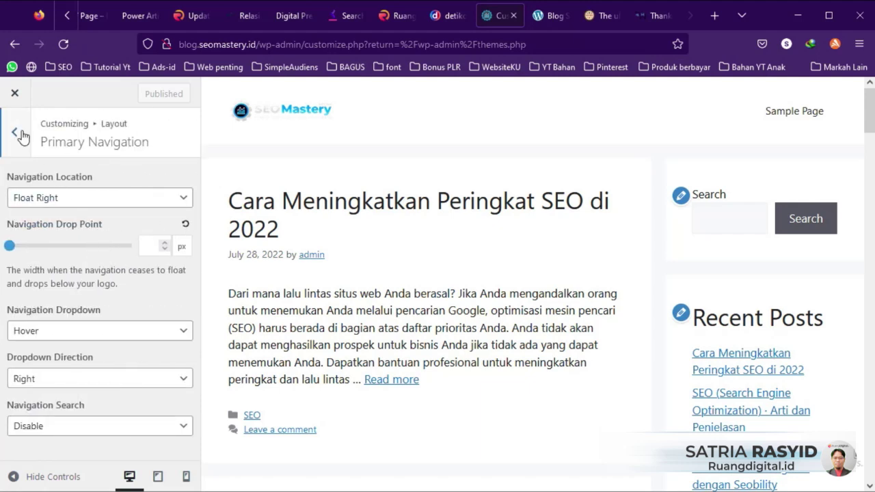
{"action": "left_click", "coordinate": [17, 132]}
Step: Keep Sidebars at Content / Sidebar and Footer at 3 widgets, and check Blog settings
{"action": "left_click", "coordinate": [72, 275]}
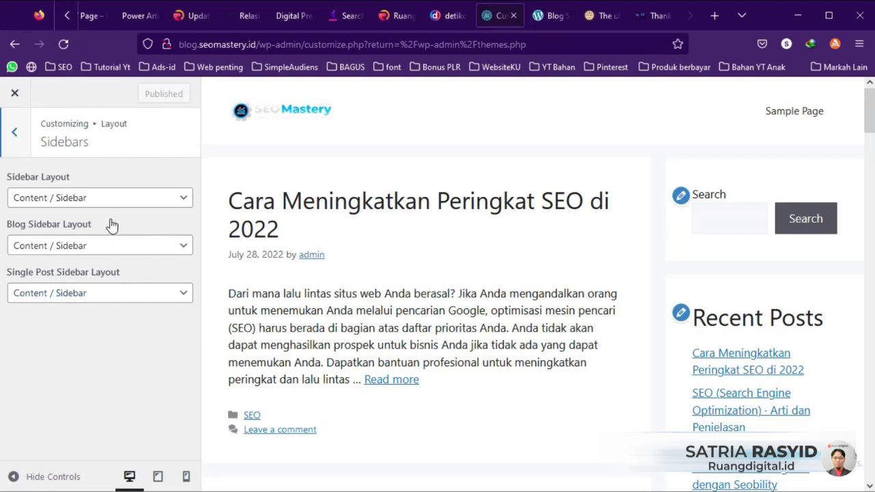
{"action": "left_click", "coordinate": [130, 199]}
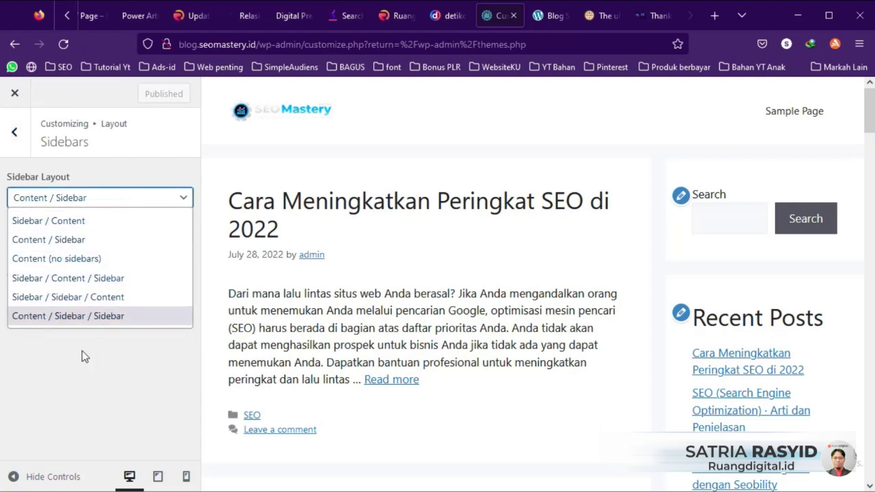
{"action": "left_click", "coordinate": [23, 147]}
{"action": "left_click", "coordinate": [21, 145]}
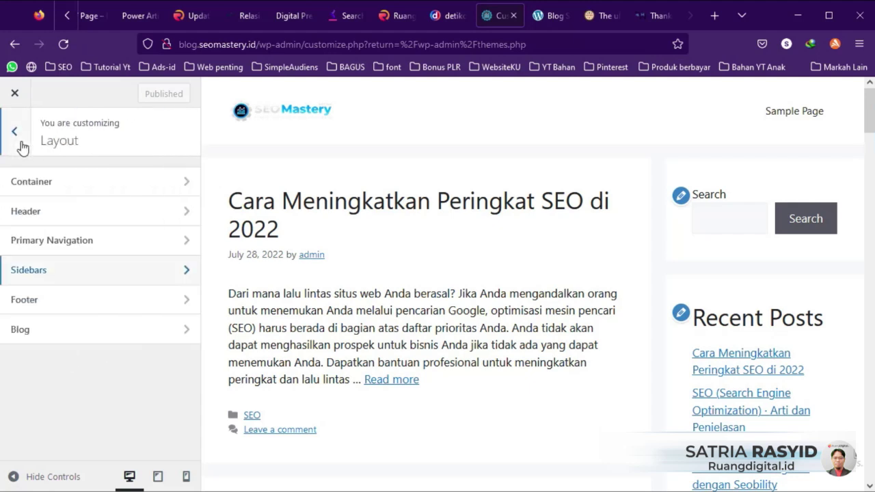
{"action": "left_click", "coordinate": [58, 302]}
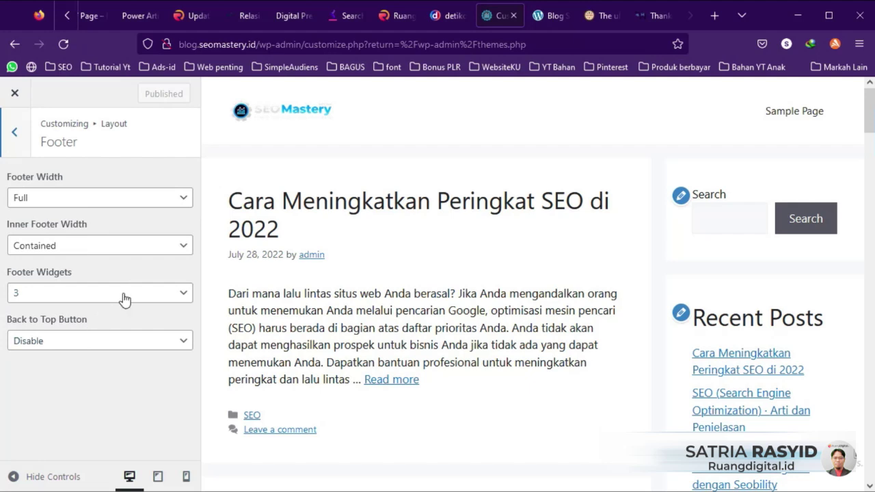
{"action": "left_click", "coordinate": [69, 297]}
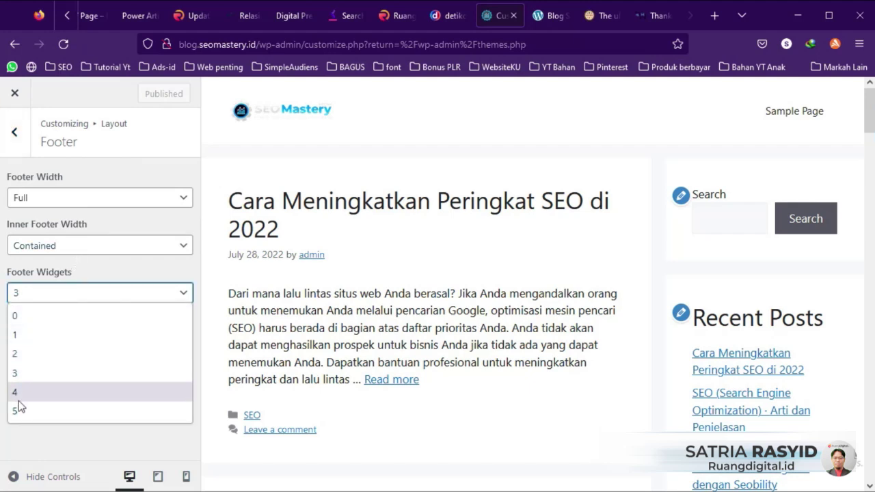
{"action": "left_click", "coordinate": [40, 439]}
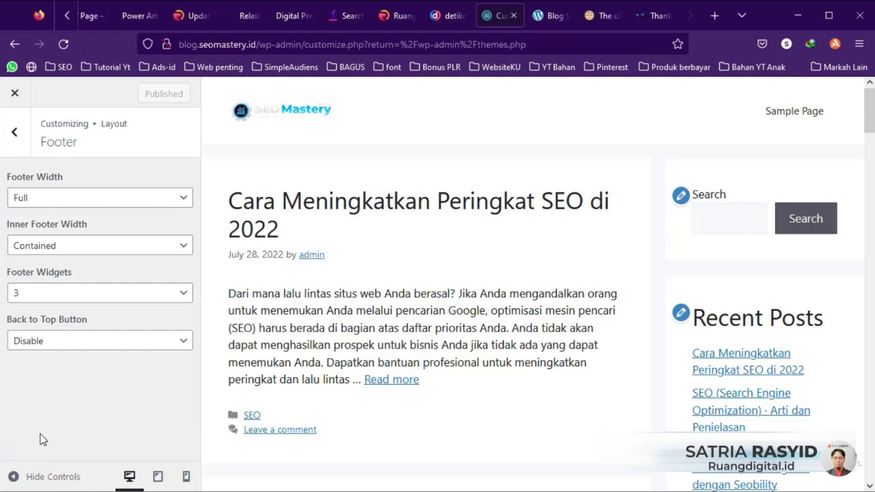
{"action": "left_click", "coordinate": [15, 132]}
{"action": "left_click", "coordinate": [50, 335]}
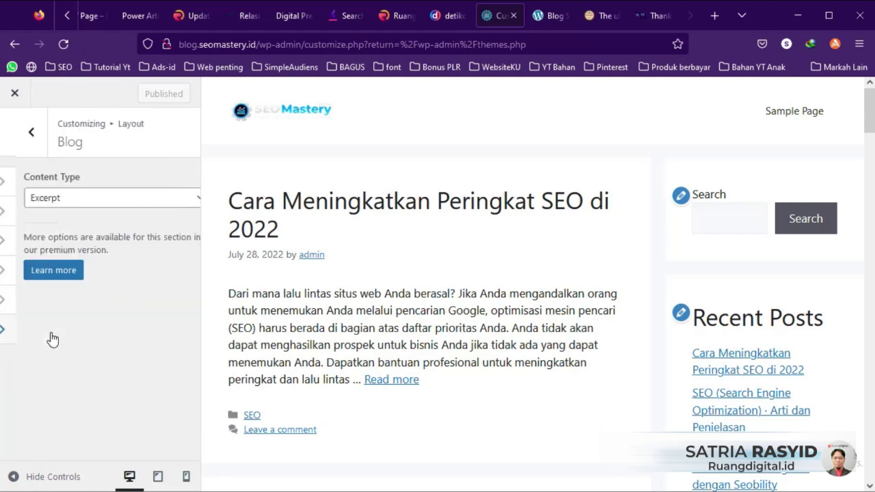
{"action": "left_click", "coordinate": [15, 132]}
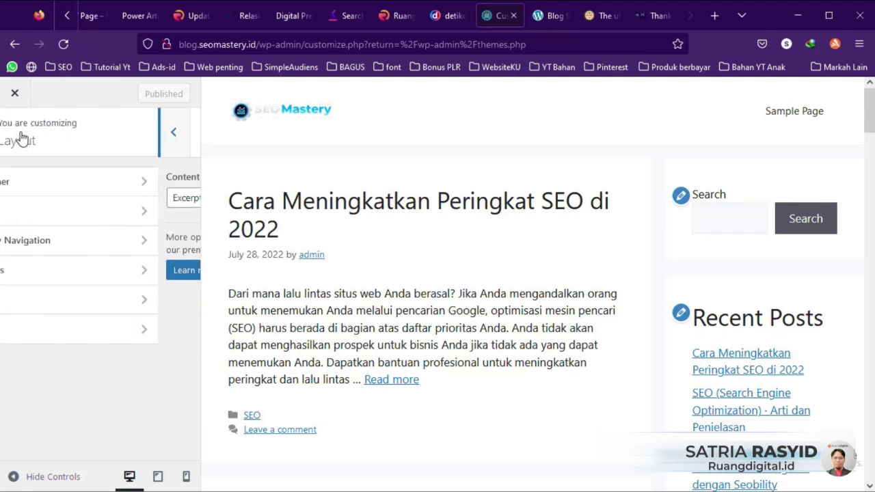
Step: Return to the main customizer sections and look over the General settings
{"action": "left_click", "coordinate": [15, 132]}
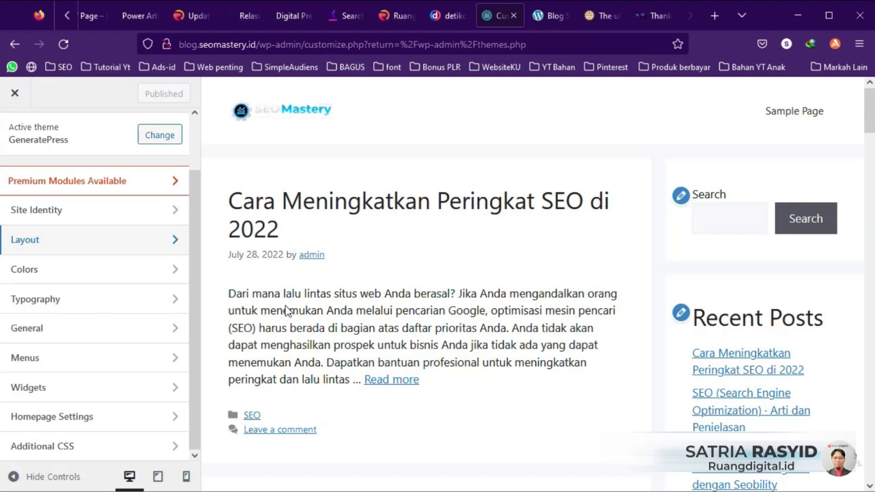
{"action": "left_click", "coordinate": [81, 331]}
{"action": "left_click", "coordinate": [22, 152]}
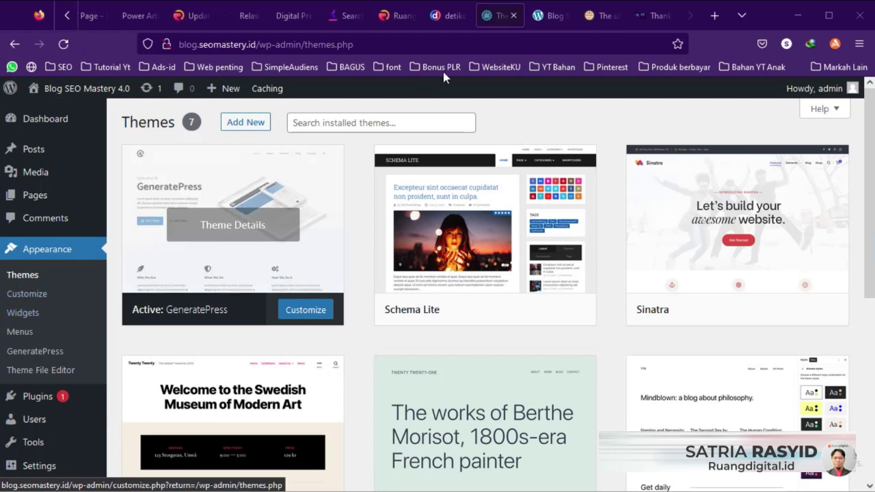
{"action": "left_click", "coordinate": [550, 15]}
{"action": "scroll", "coordinate": [666, 226], "scroll_direction": "down", "scroll_amount": 3}
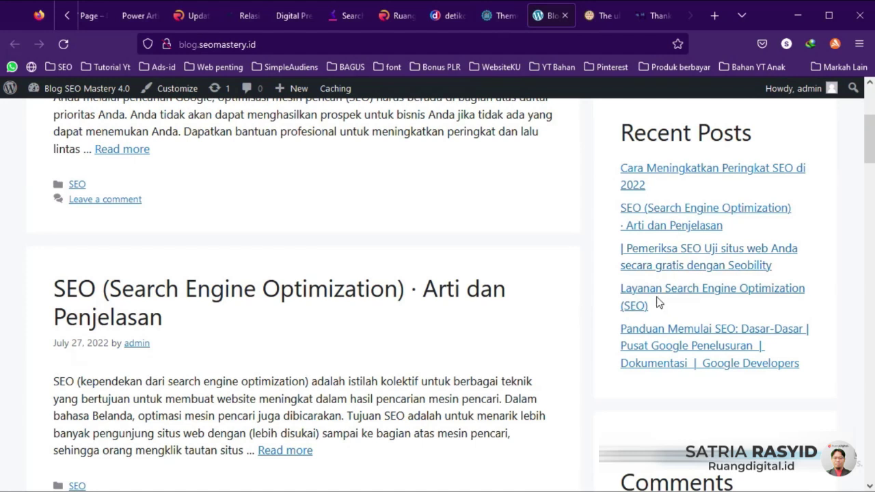
{"action": "scroll", "coordinate": [606, 344], "scroll_direction": "up", "scroll_amount": 3}
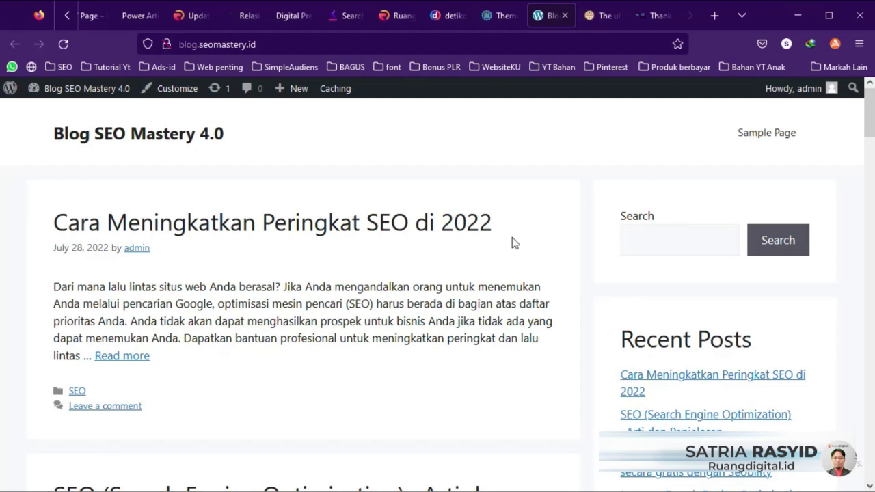
{"action": "scroll", "coordinate": [511, 242], "scroll_direction": "down", "scroll_amount": 7}
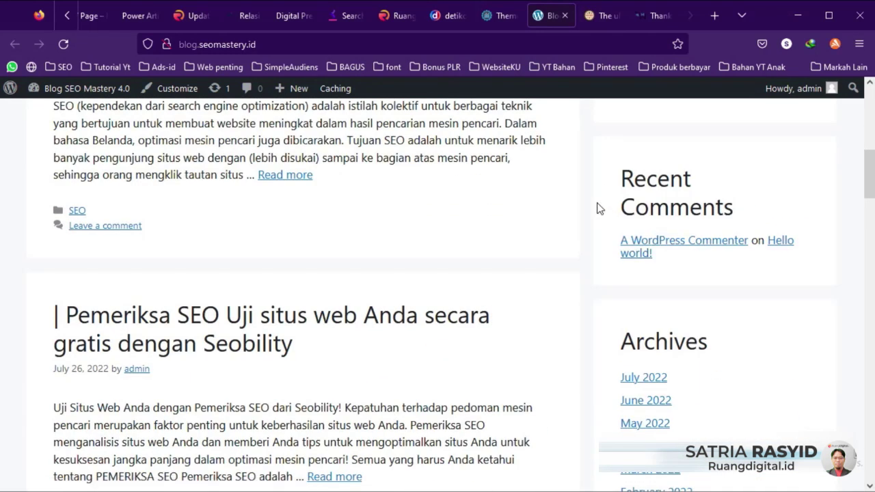
{"action": "scroll", "coordinate": [597, 209], "scroll_direction": "down", "scroll_amount": 4}
{"action": "scroll", "coordinate": [600, 211], "scroll_direction": "down", "scroll_amount": 4}
{"action": "scroll", "coordinate": [612, 242], "scroll_direction": "up", "scroll_amount": 10}
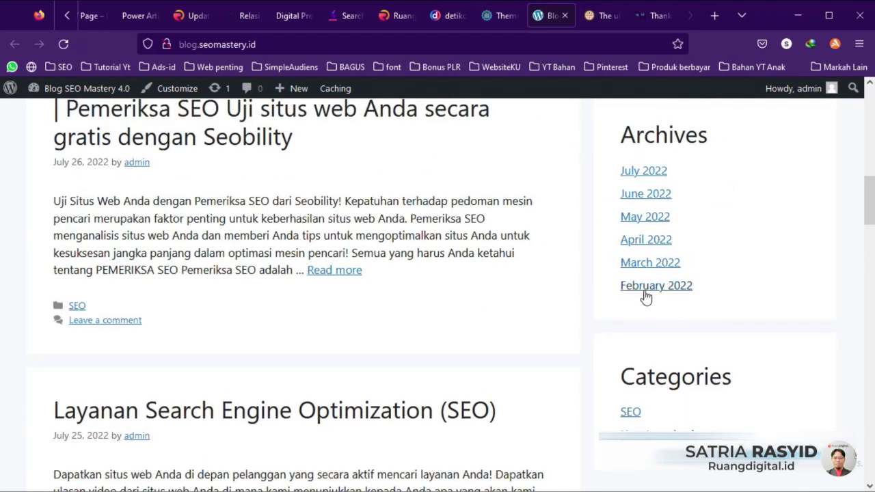
{"action": "scroll", "coordinate": [612, 177], "scroll_direction": "up", "scroll_amount": 4}
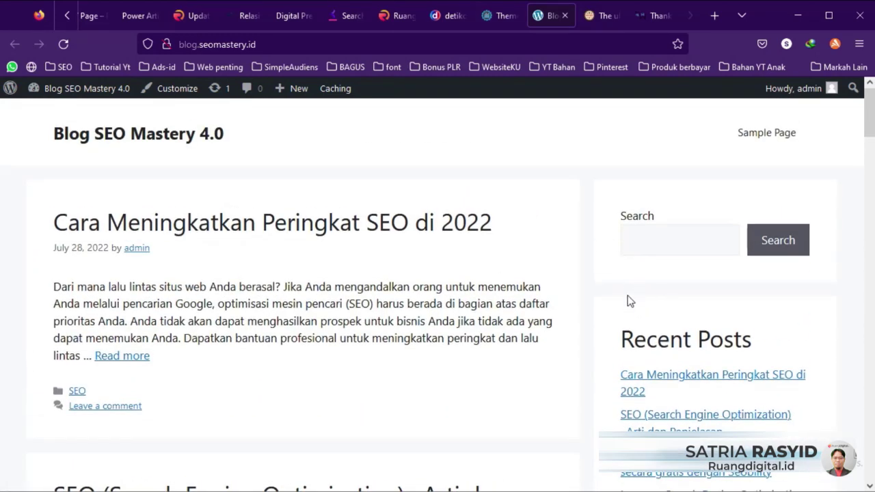
{"action": "scroll", "coordinate": [612, 274], "scroll_direction": "down", "scroll_amount": 3}
{"action": "scroll", "coordinate": [611, 283], "scroll_direction": "down", "scroll_amount": 9}
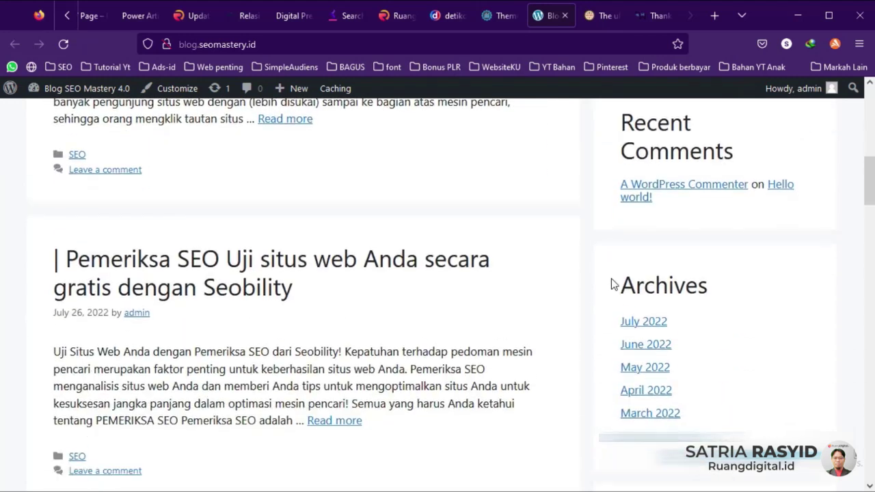
{"action": "scroll", "coordinate": [650, 353], "scroll_direction": "up", "scroll_amount": 3}
{"action": "scroll", "coordinate": [628, 335], "scroll_direction": "up", "scroll_amount": 2}
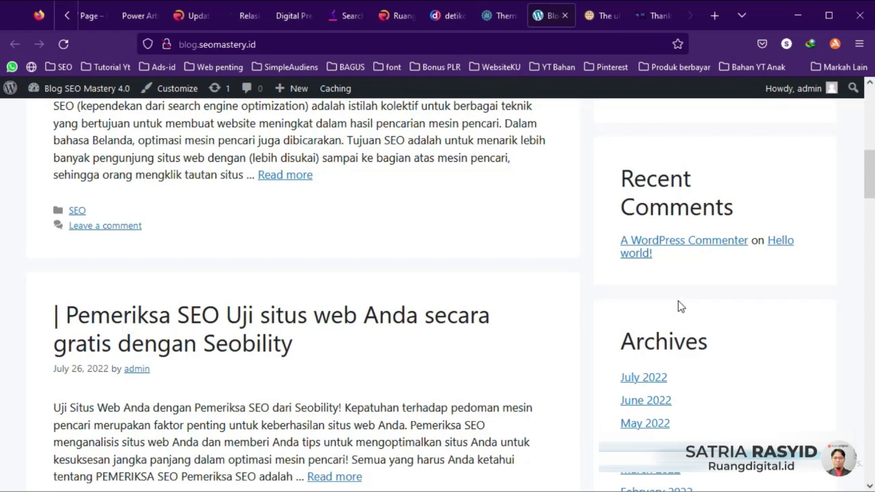
{"action": "scroll", "coordinate": [677, 300], "scroll_direction": "up", "scroll_amount": 1}
{"action": "left_click", "coordinate": [486, 7]}
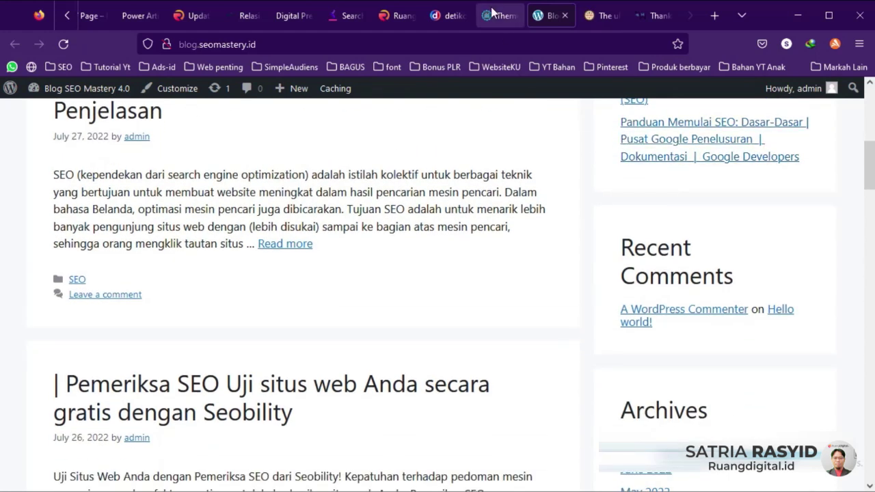
Step: Open Appearance > Widgets and switch to managing widgets in the live-preview Customizer
{"action": "left_click", "coordinate": [23, 312]}
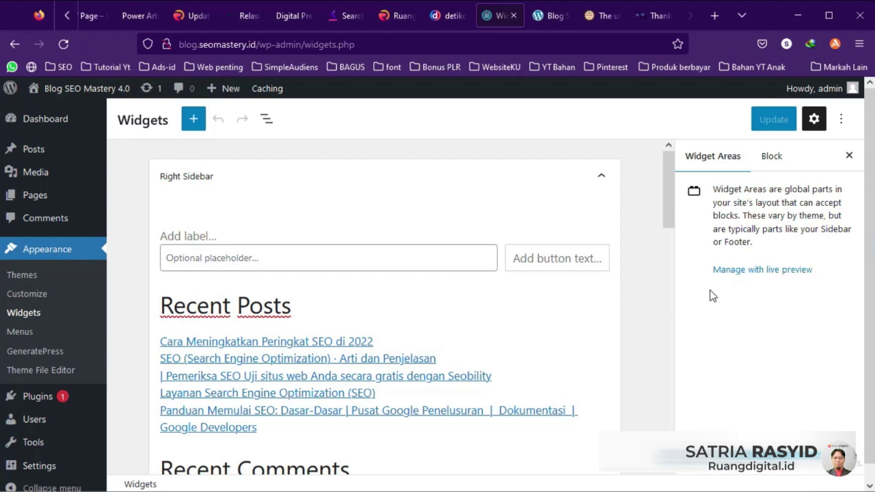
{"action": "left_click", "coordinate": [762, 274]}
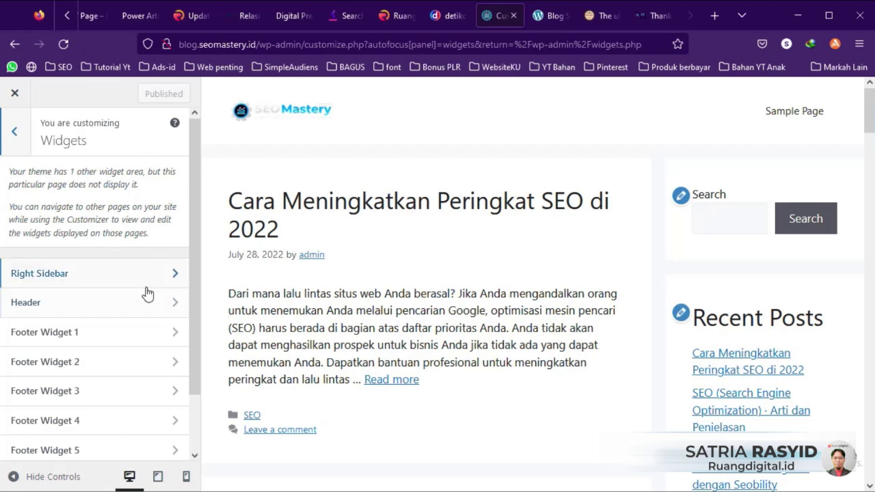
{"action": "left_click", "coordinate": [62, 277]}
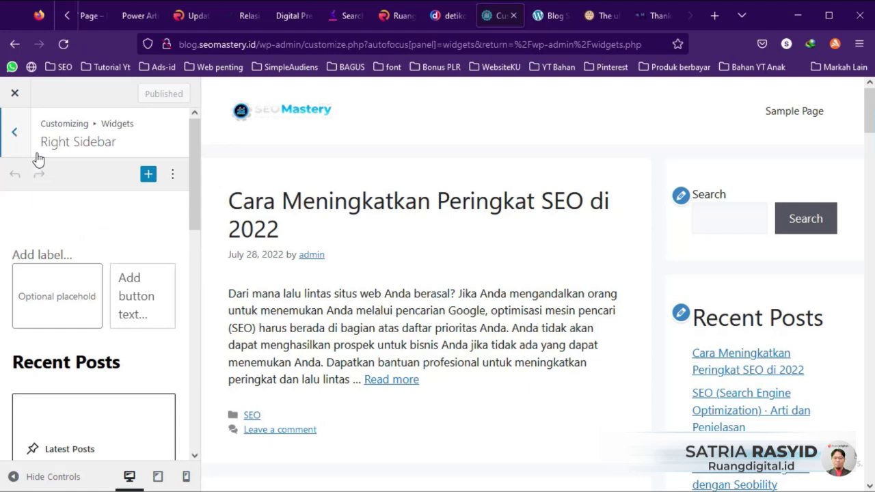
{"action": "scroll", "coordinate": [133, 250], "scroll_direction": "down", "scroll_amount": 2}
{"action": "scroll", "coordinate": [132, 251], "scroll_direction": "up", "scroll_amount": 2}
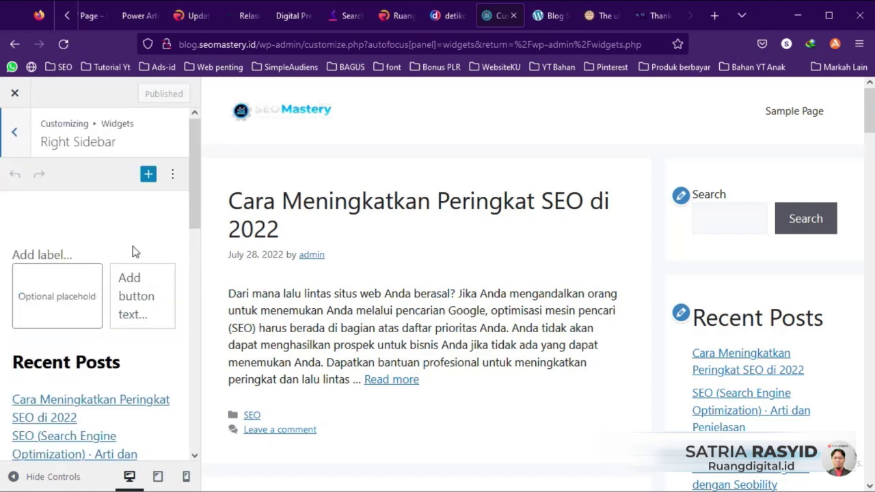
{"action": "scroll", "coordinate": [132, 251], "scroll_direction": "down", "scroll_amount": 3}
{"action": "scroll", "coordinate": [132, 250], "scroll_direction": "down", "scroll_amount": 5}
{"action": "scroll", "coordinate": [130, 250], "scroll_direction": "down", "scroll_amount": 3}
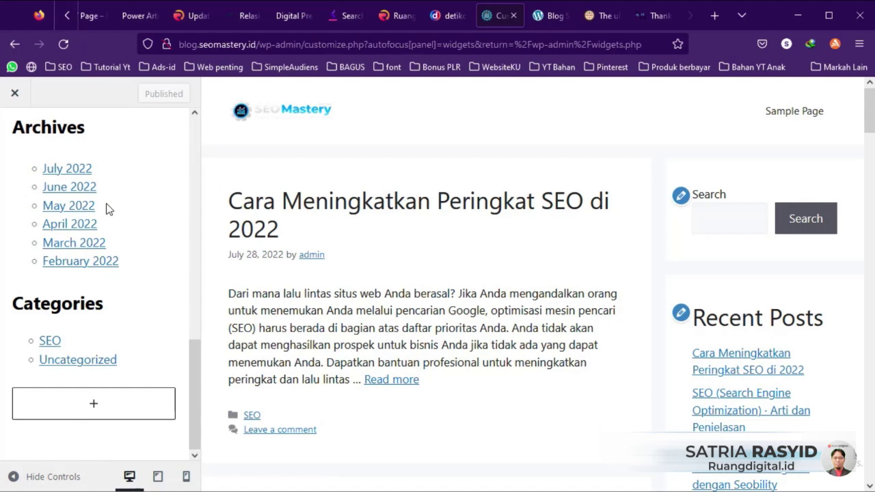
{"action": "scroll", "coordinate": [690, 235], "scroll_direction": "down", "scroll_amount": 8}
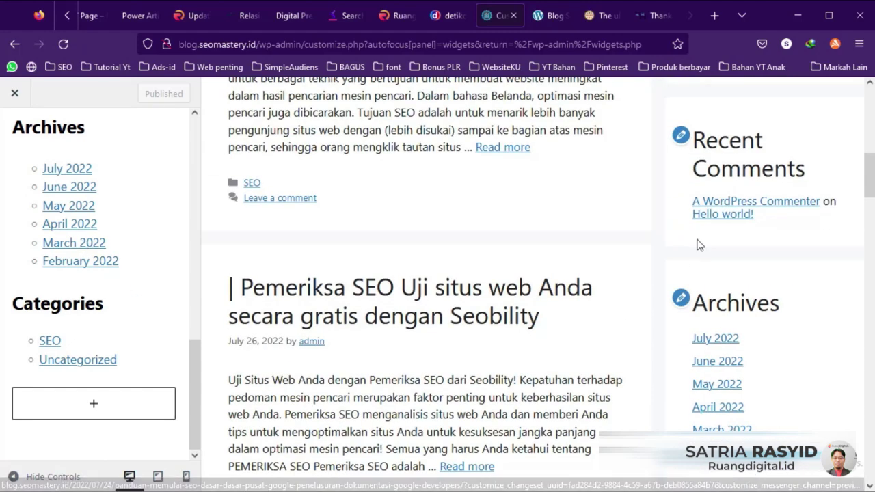
{"action": "scroll", "coordinate": [697, 244], "scroll_direction": "up", "scroll_amount": 4}
{"action": "scroll", "coordinate": [164, 335], "scroll_direction": "up", "scroll_amount": 10}
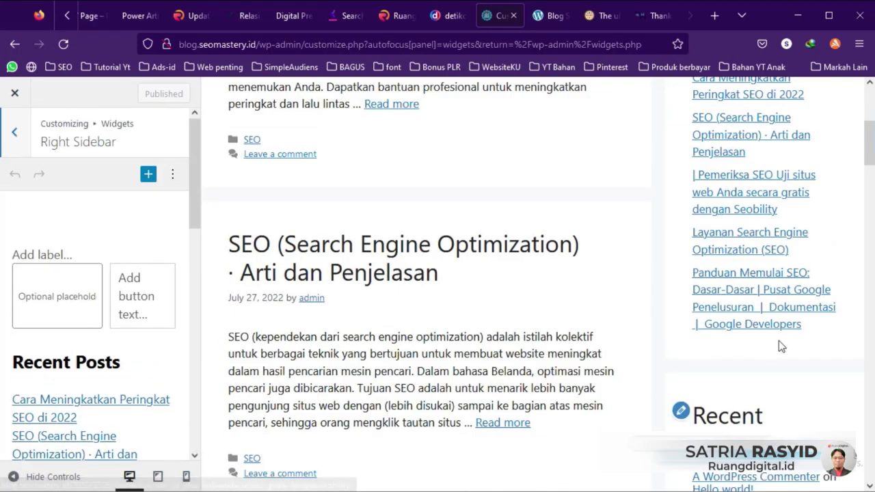
{"action": "scroll", "coordinate": [776, 345], "scroll_direction": "down", "scroll_amount": 3}
{"action": "scroll", "coordinate": [771, 335], "scroll_direction": "up", "scroll_amount": 4}
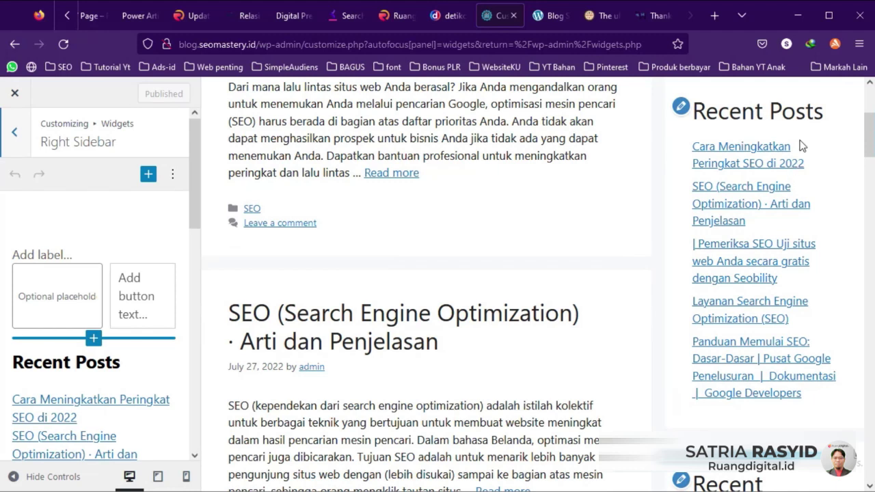
{"action": "scroll", "coordinate": [813, 140], "scroll_direction": "down", "scroll_amount": 4}
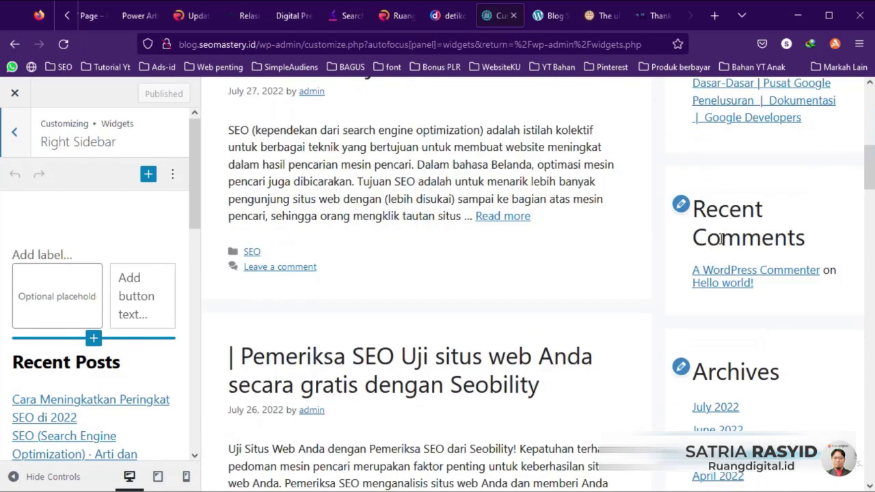
{"action": "scroll", "coordinate": [78, 296], "scroll_direction": "down", "scroll_amount": 7}
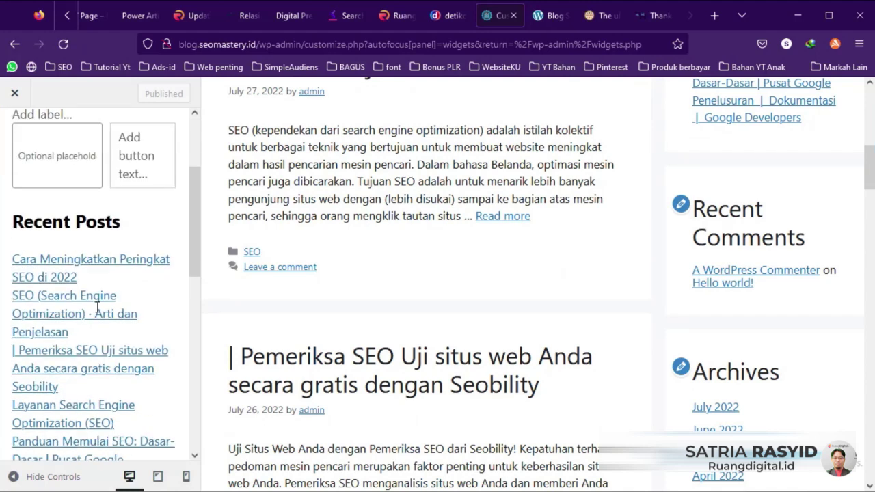
Step: Delete the Recent Comments heading and the Latest Comments block from the Right Sidebar
{"action": "left_click", "coordinate": [114, 265]}
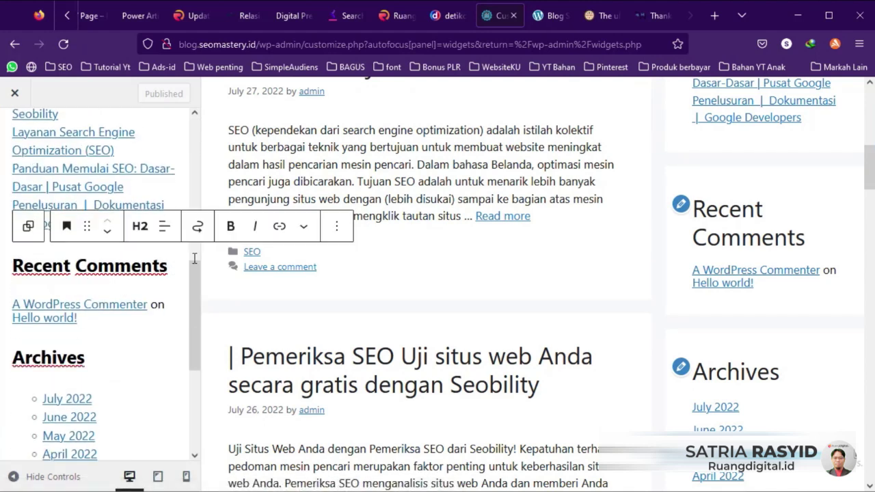
{"action": "left_click", "coordinate": [336, 232]}
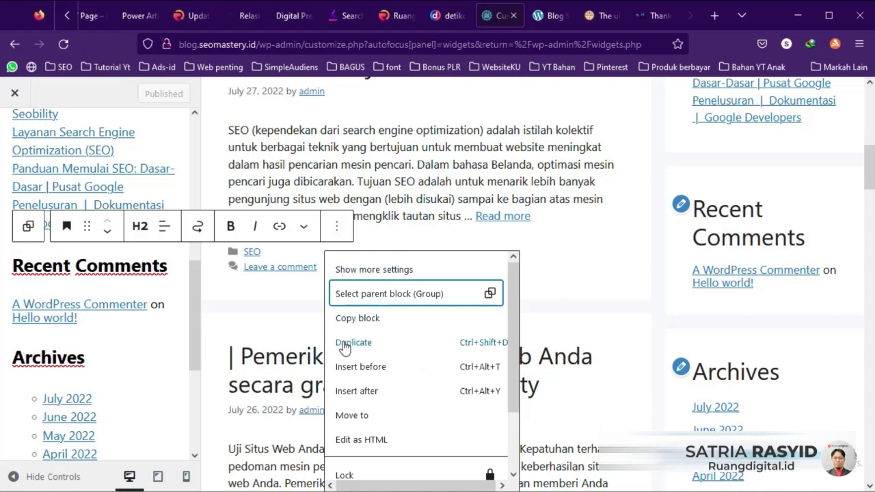
{"action": "scroll", "coordinate": [352, 362], "scroll_direction": "down", "scroll_amount": 1}
{"action": "left_click", "coordinate": [361, 470]}
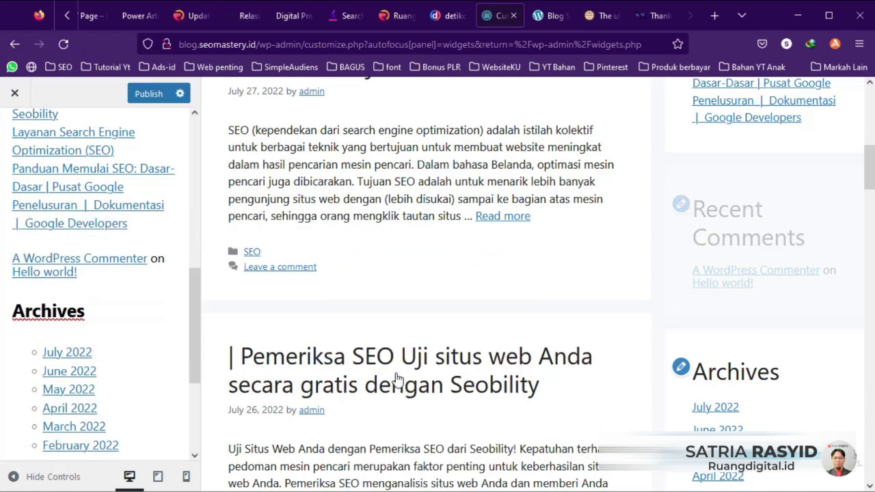
{"action": "left_click", "coordinate": [166, 265]}
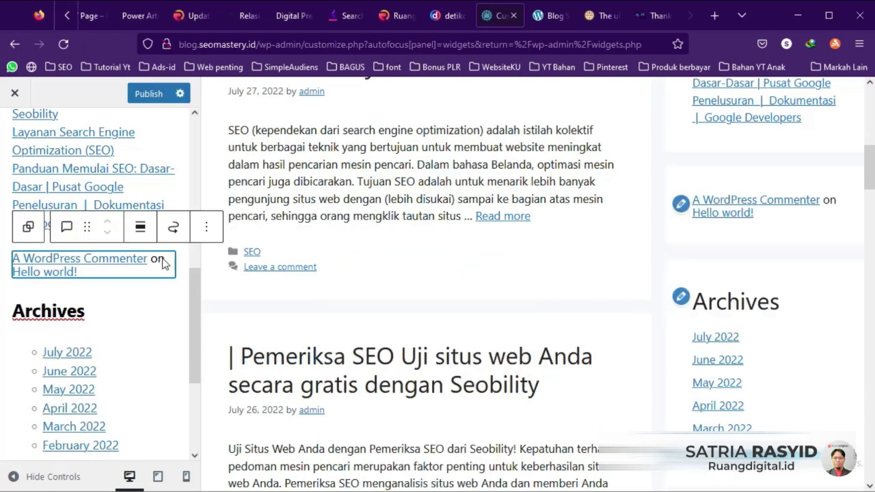
{"action": "left_click", "coordinate": [207, 229]}
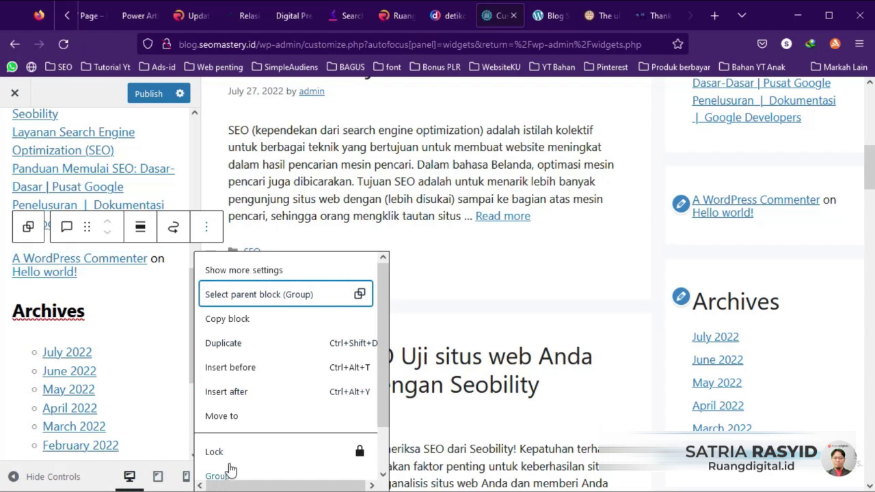
{"action": "scroll", "coordinate": [231, 469], "scroll_direction": "down", "scroll_amount": 1}
{"action": "left_click", "coordinate": [231, 464]}
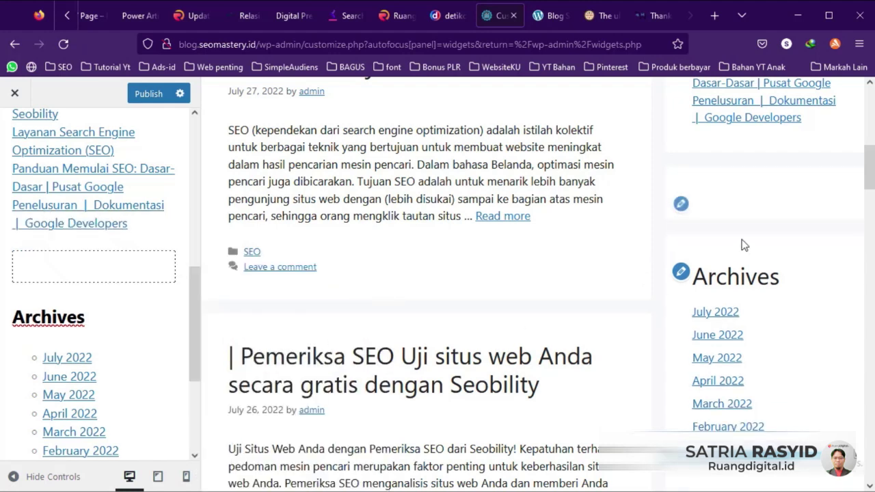
Step: Remove the empty leftover Group block from the Right Sidebar
{"action": "left_click", "coordinate": [156, 266]}
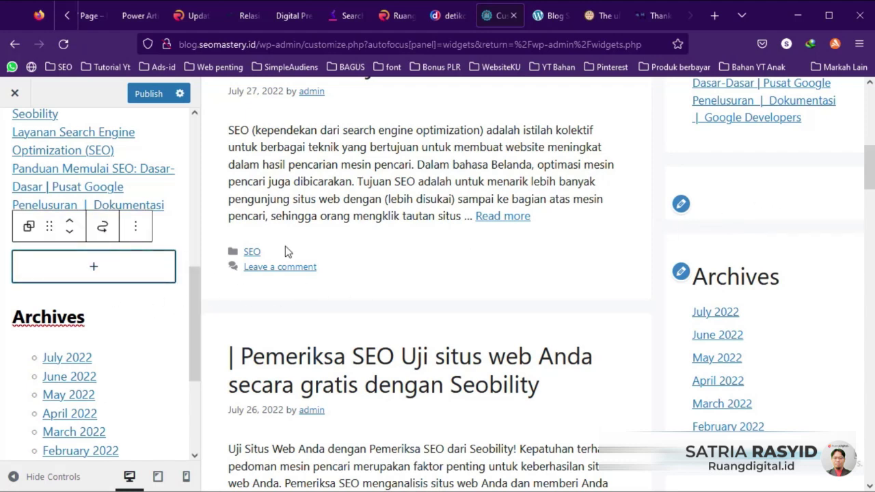
{"action": "left_click", "coordinate": [136, 226]}
{"action": "scroll", "coordinate": [168, 342], "scroll_direction": "down", "scroll_amount": 1}
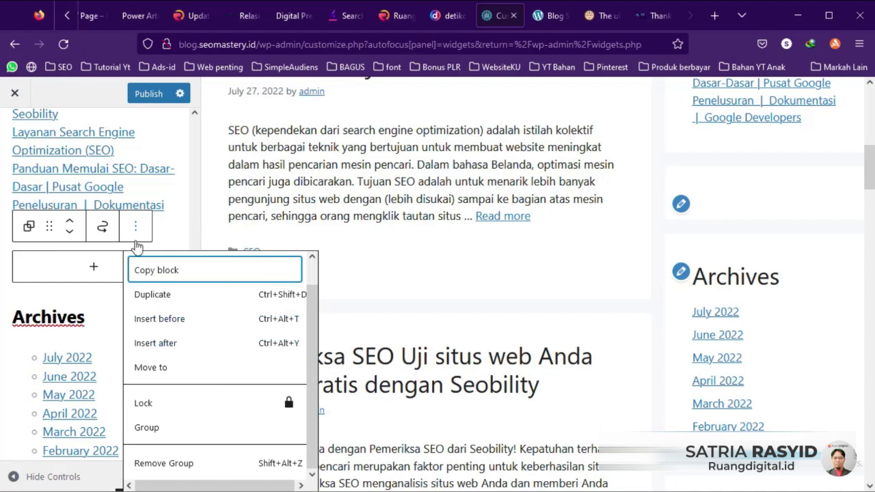
{"action": "left_click", "coordinate": [94, 269]}
{"action": "left_click", "coordinate": [121, 273]}
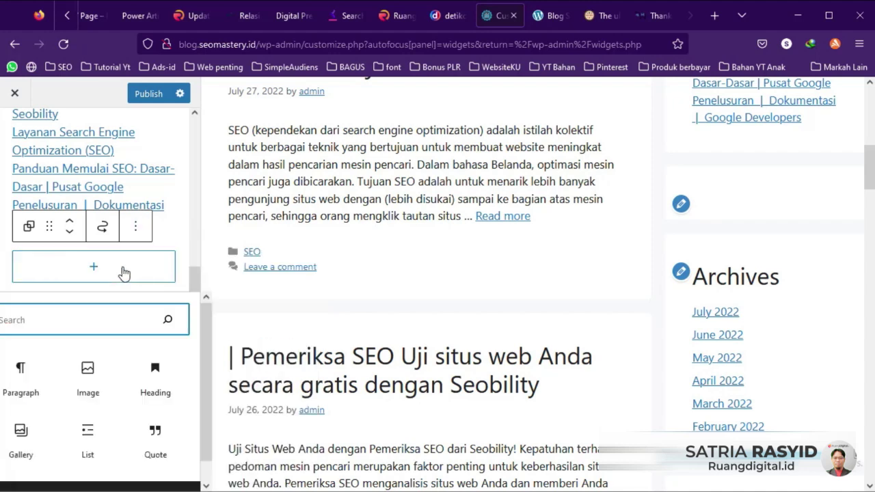
{"action": "left_click", "coordinate": [136, 226]}
{"action": "scroll", "coordinate": [175, 320], "scroll_direction": "down", "scroll_amount": 1}
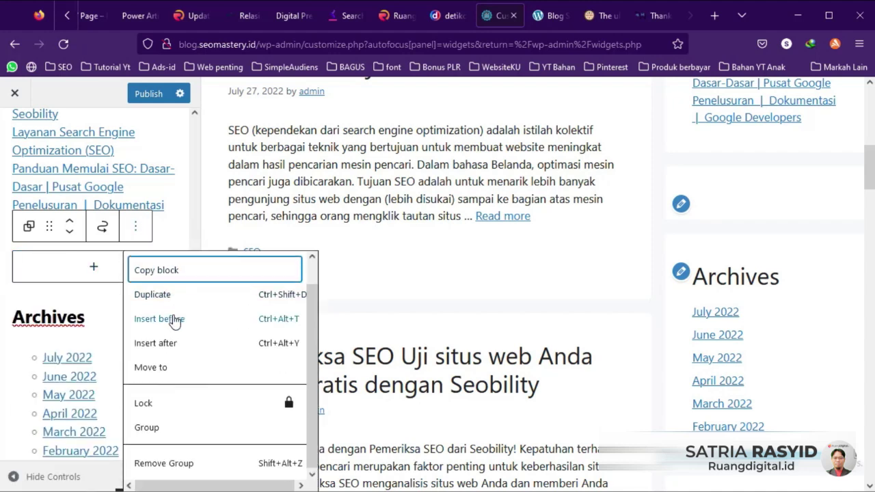
{"action": "left_click", "coordinate": [164, 463]}
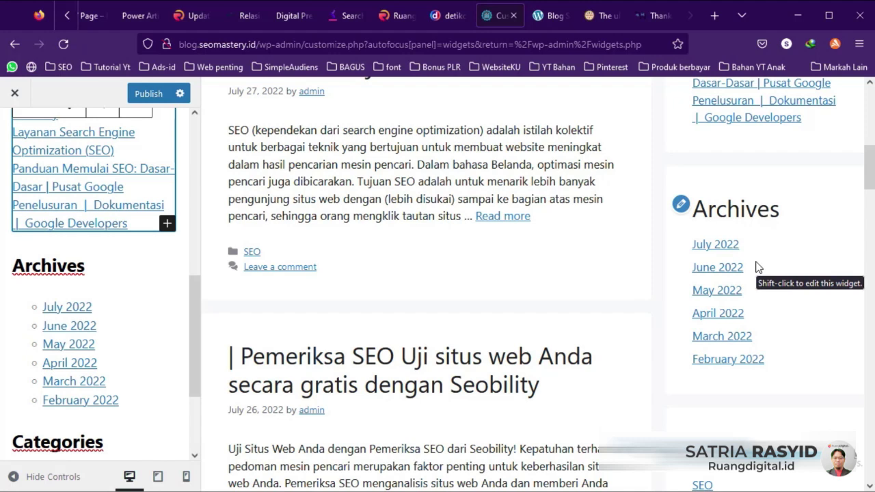
Step: Delete the Categories heading and Categories list, leaving an empty block after Archives
{"action": "scroll", "coordinate": [758, 268], "scroll_direction": "down", "scroll_amount": 2}
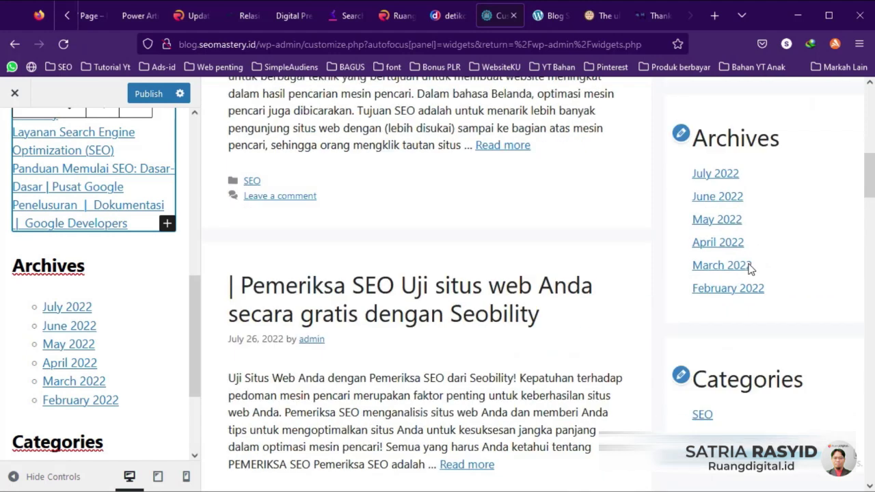
{"action": "scroll", "coordinate": [767, 345], "scroll_direction": "down", "scroll_amount": 1}
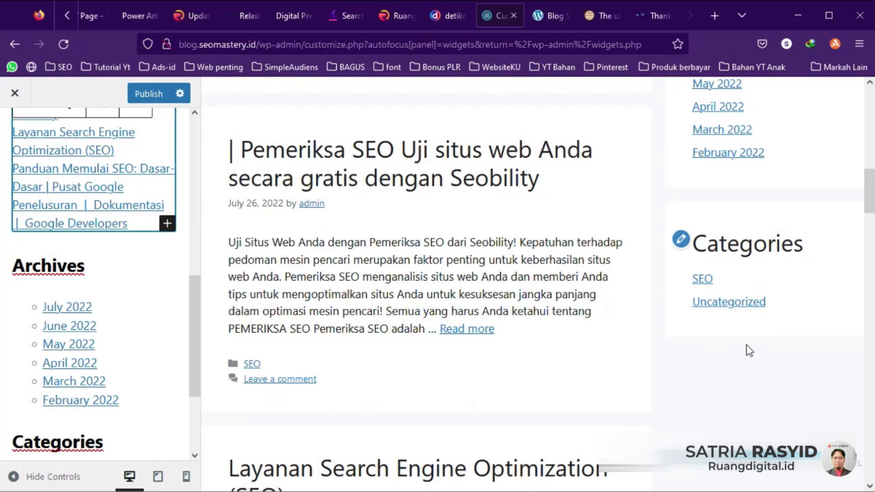
{"action": "scroll", "coordinate": [181, 372], "scroll_direction": "down", "scroll_amount": 2}
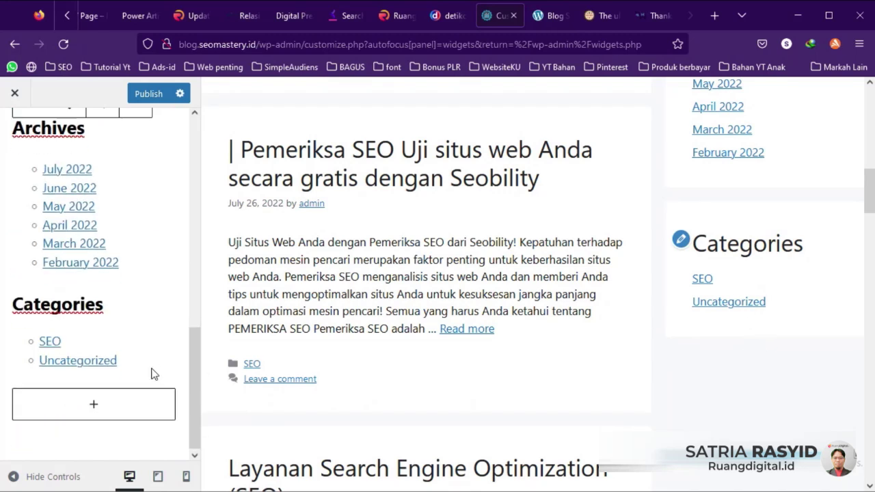
{"action": "left_click", "coordinate": [125, 340]}
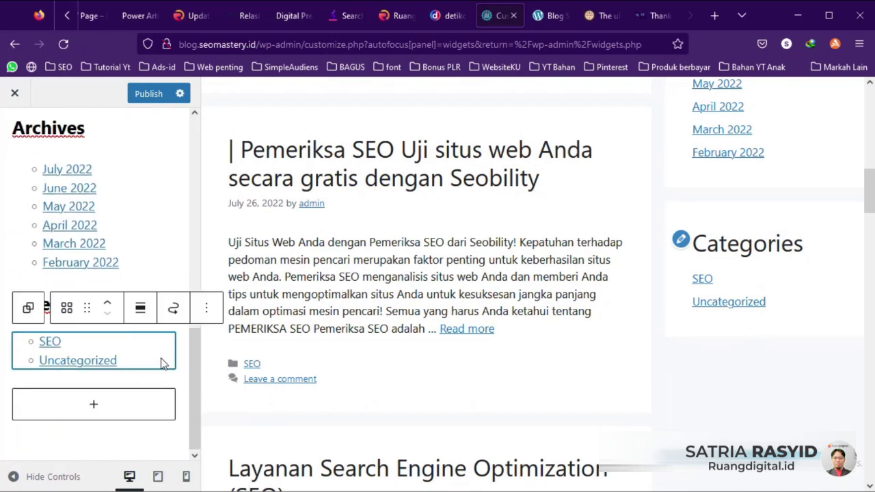
{"action": "left_click", "coordinate": [128, 312]}
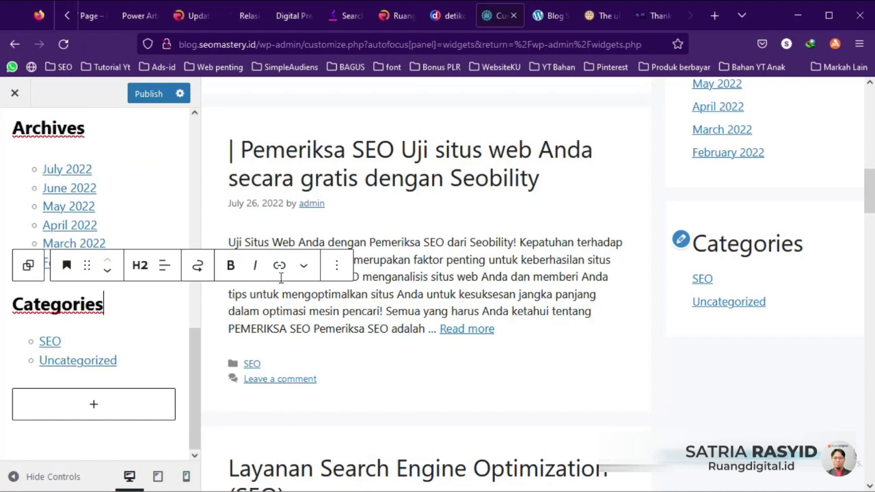
{"action": "left_click", "coordinate": [337, 267]}
{"action": "scroll", "coordinate": [396, 430], "scroll_direction": "down", "scroll_amount": 2}
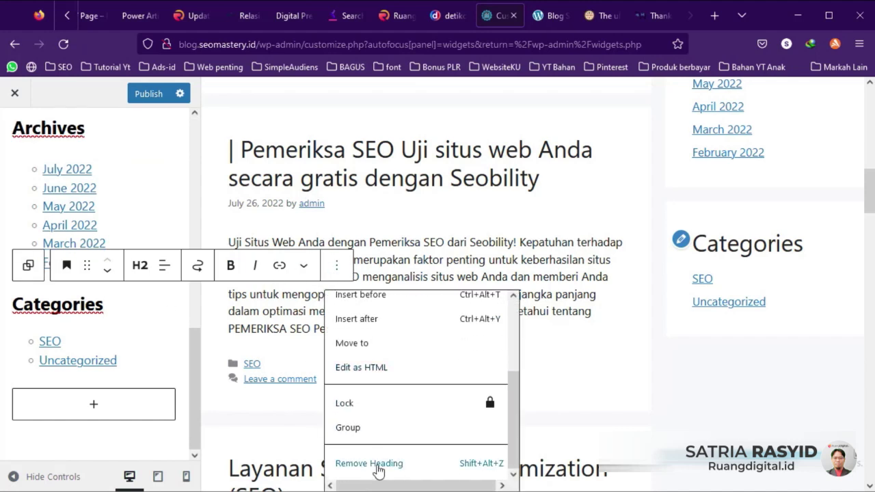
{"action": "left_click", "coordinate": [381, 468]}
{"action": "left_click", "coordinate": [113, 342]}
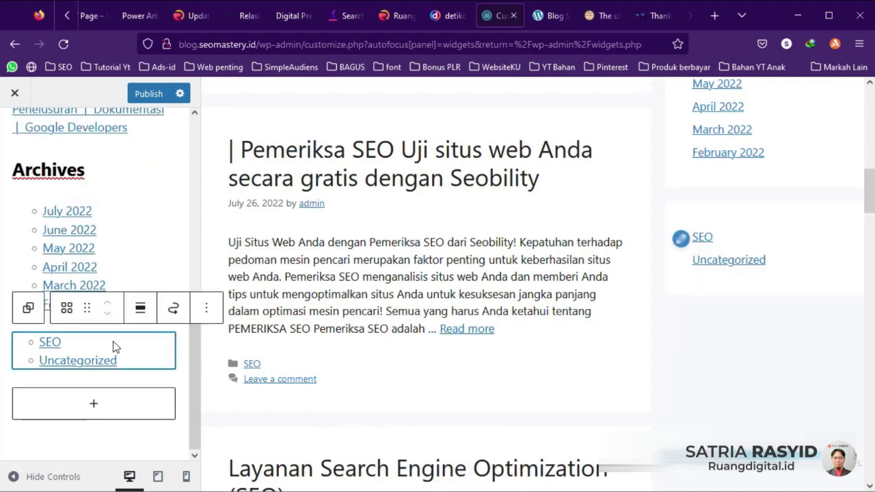
{"action": "left_click", "coordinate": [206, 311]}
{"action": "scroll", "coordinate": [234, 248], "scroll_direction": "down", "scroll_amount": 2}
{"action": "left_click", "coordinate": [234, 251]}
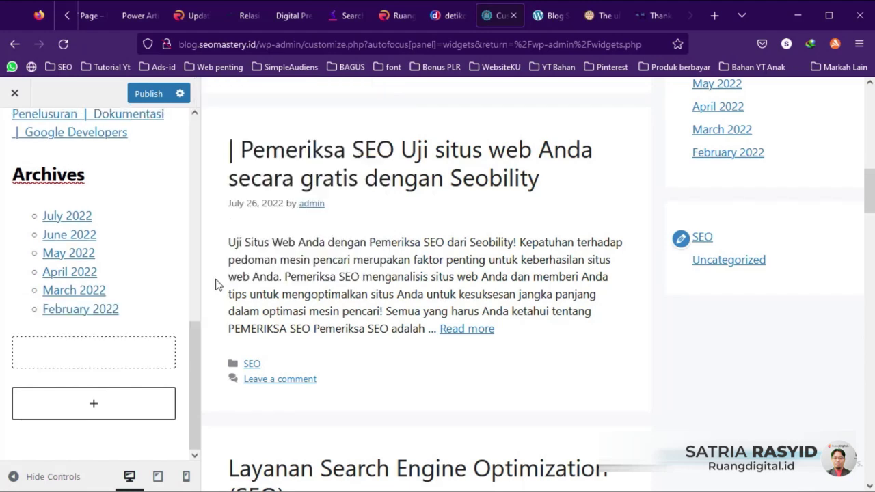
{"action": "left_click", "coordinate": [136, 350]}
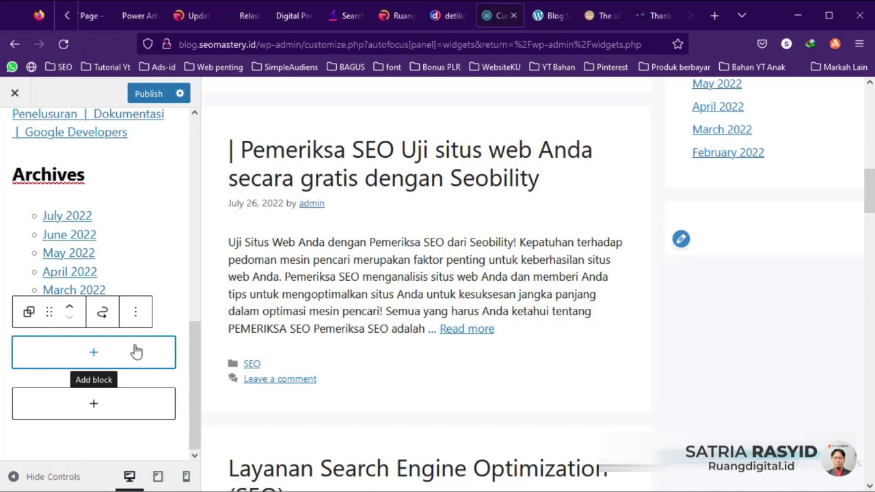
Step: Add an Image block to the Right Sidebar from the full block library
{"action": "left_click", "coordinate": [93, 355]}
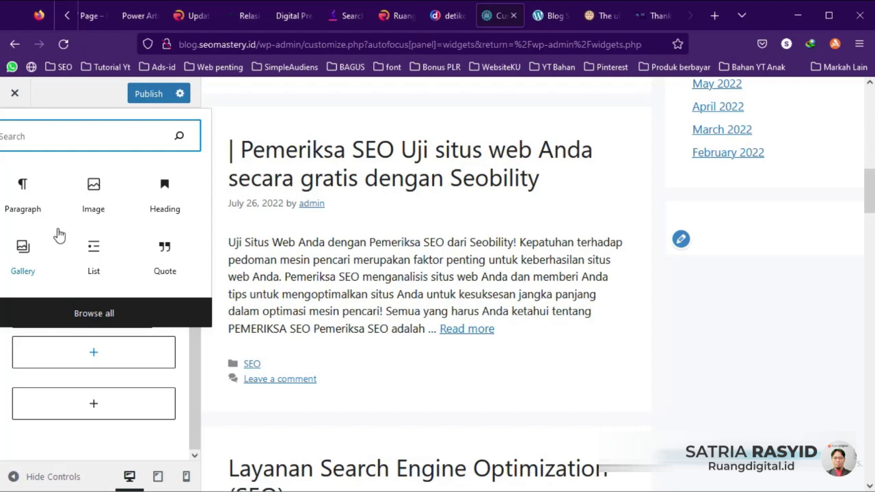
{"action": "left_click", "coordinate": [94, 312]}
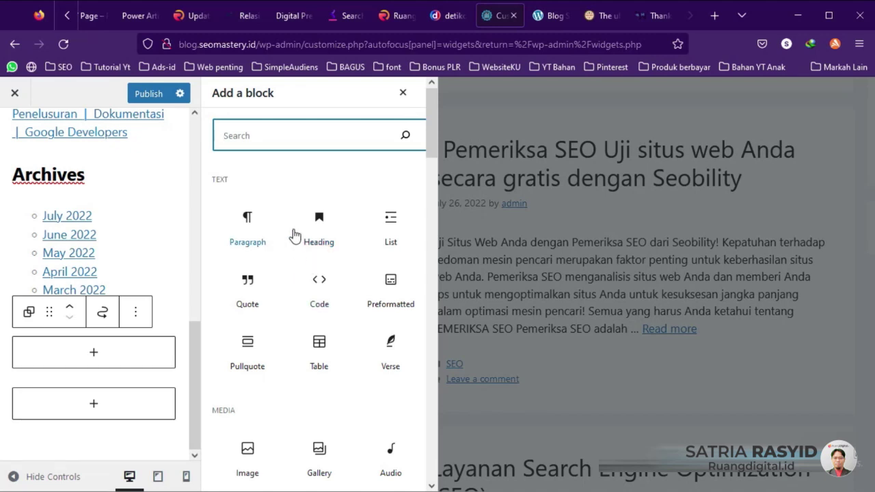
{"action": "scroll", "coordinate": [386, 253], "scroll_direction": "down", "scroll_amount": 10}
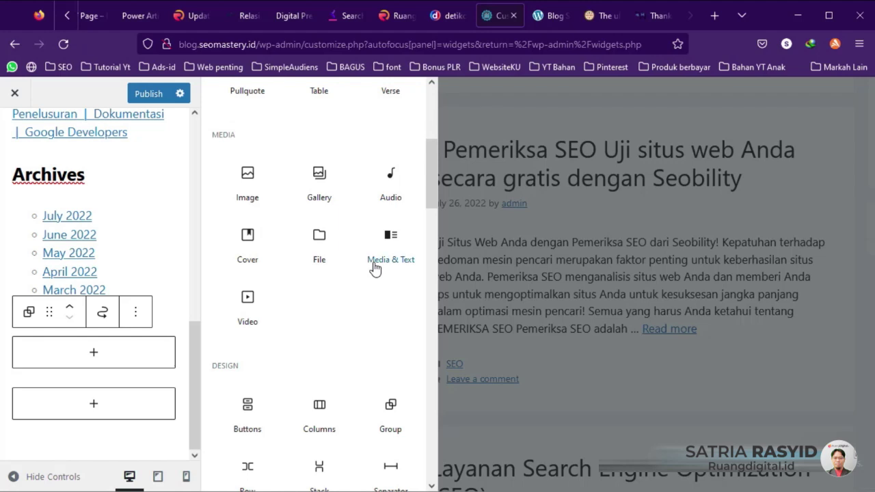
{"action": "scroll", "coordinate": [374, 271], "scroll_direction": "down", "scroll_amount": 2}
{"action": "scroll", "coordinate": [372, 273], "scroll_direction": "up", "scroll_amount": 10}
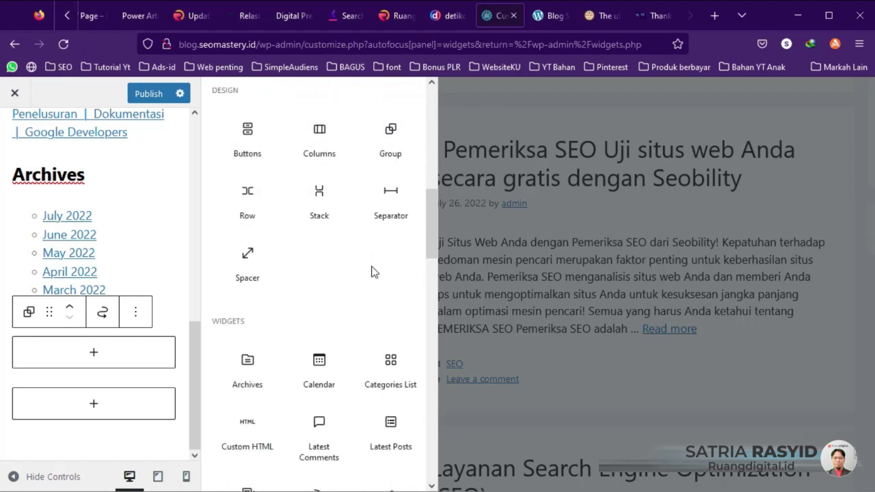
{"action": "scroll", "coordinate": [371, 273], "scroll_direction": "up", "scroll_amount": 3}
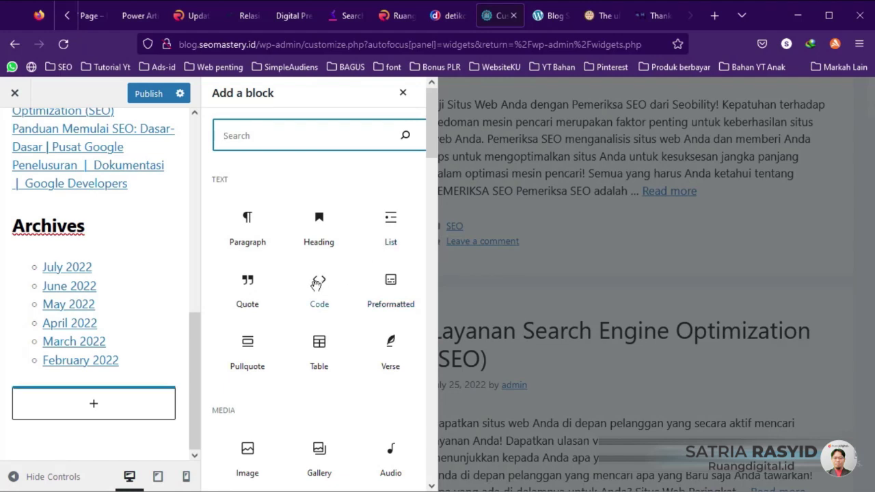
{"action": "scroll", "coordinate": [315, 283], "scroll_direction": "down", "scroll_amount": 2}
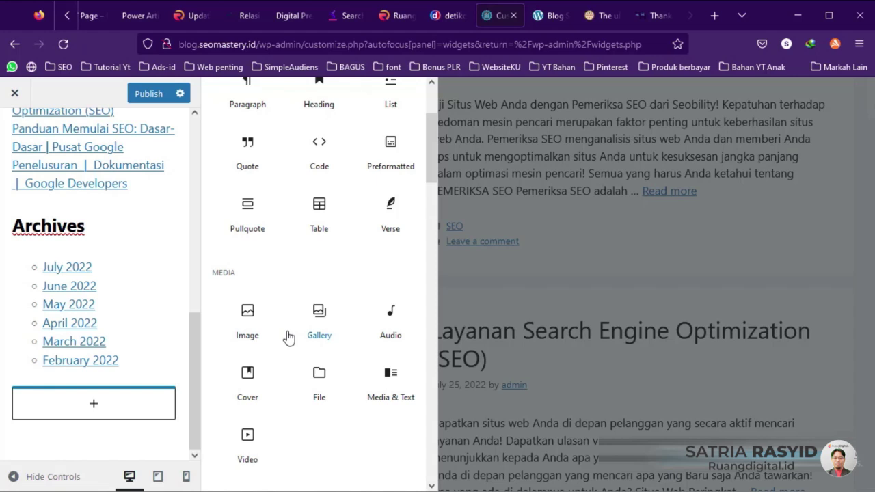
{"action": "left_click", "coordinate": [246, 315]}
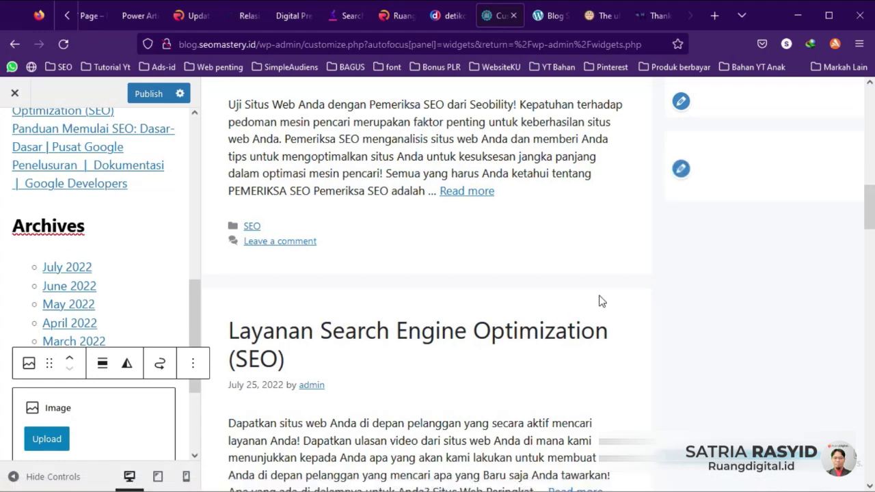
Step: Upload the banner image '1' into the Image block as the SEO Mastery course banner
{"action": "left_click", "coordinate": [59, 440]}
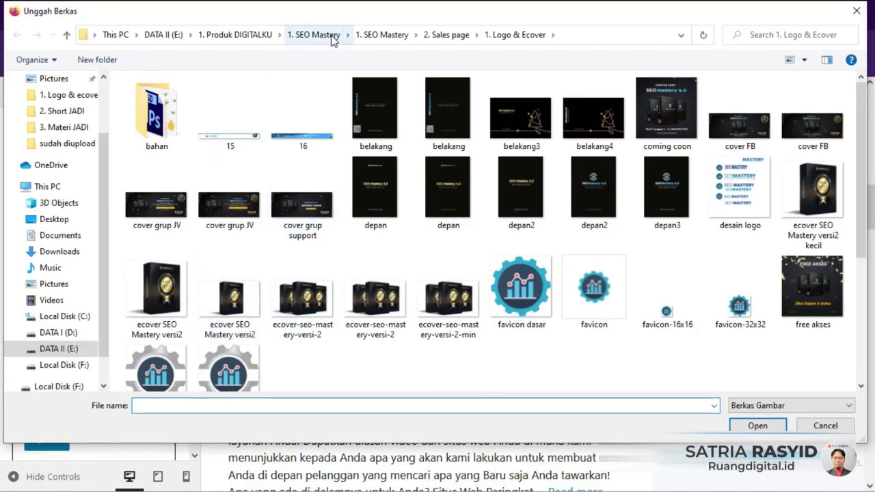
{"action": "left_click", "coordinate": [381, 35]}
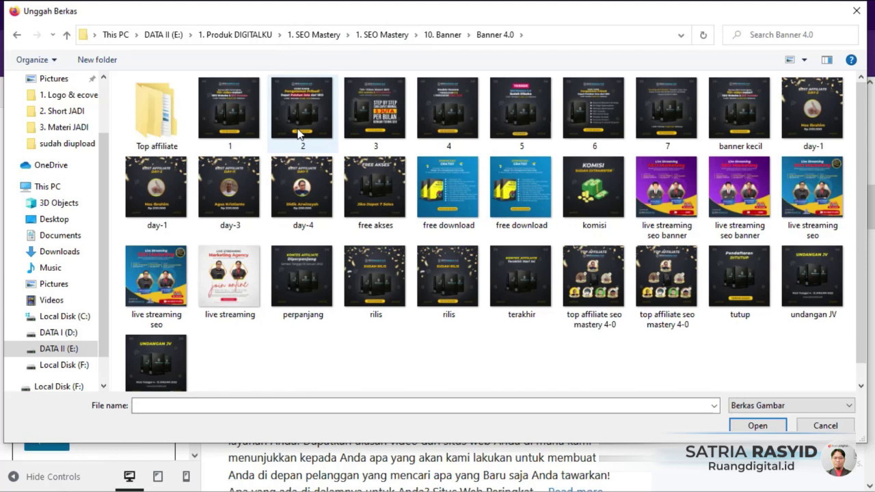
{"action": "left_click", "coordinate": [236, 125]}
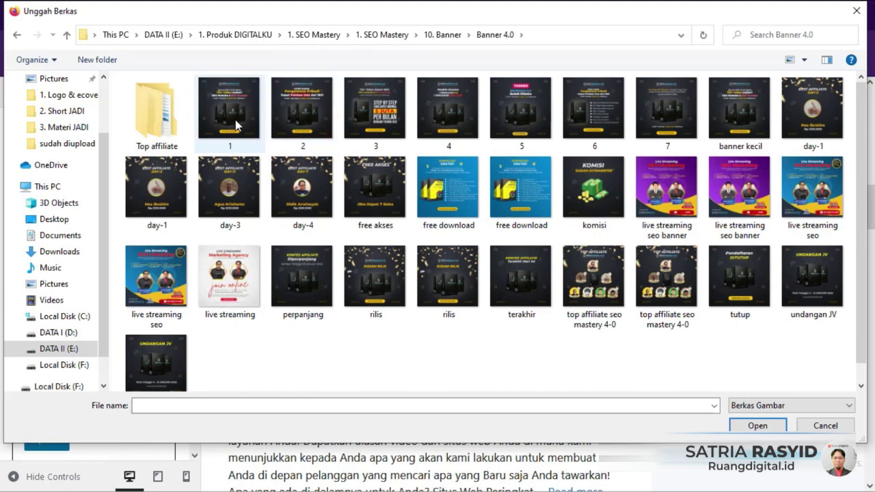
{"action": "double_click", "coordinate": [236, 125]}
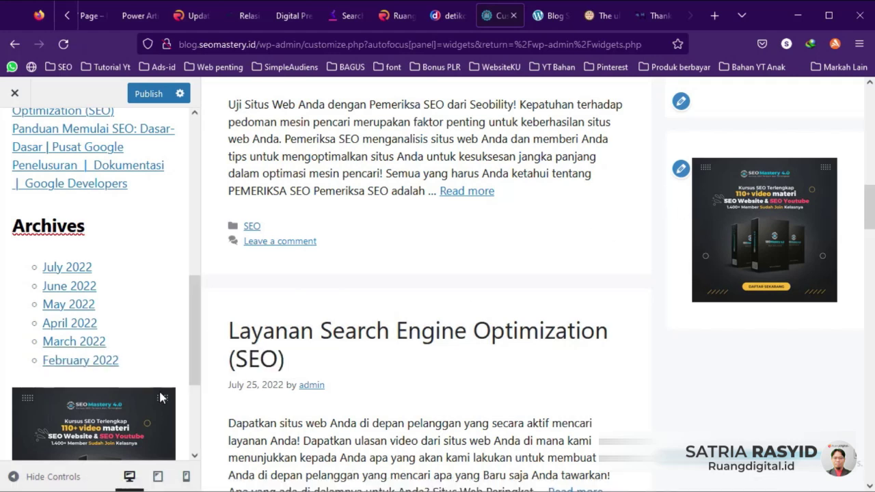
{"action": "left_click_drag", "start_coordinate": [192, 340], "coordinate": [201, 442]}
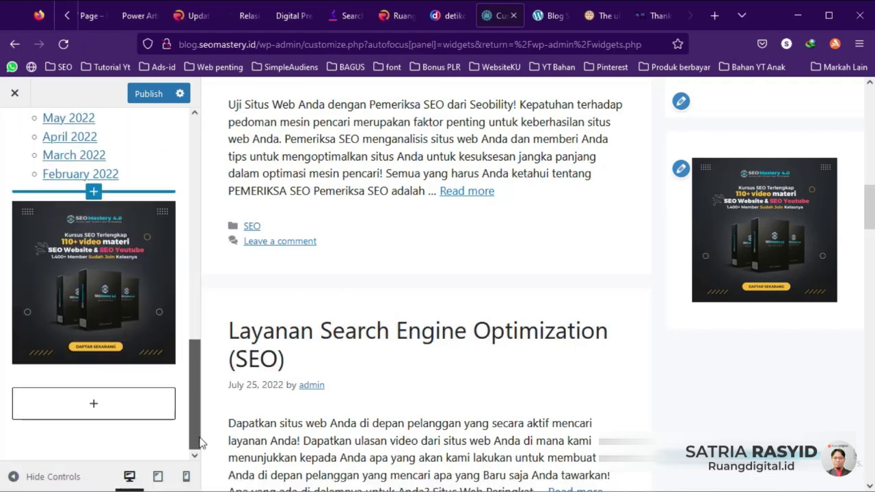
Step: Browse the full block library, scrolling through the embed blocks without adding any
{"action": "left_click", "coordinate": [94, 405]}
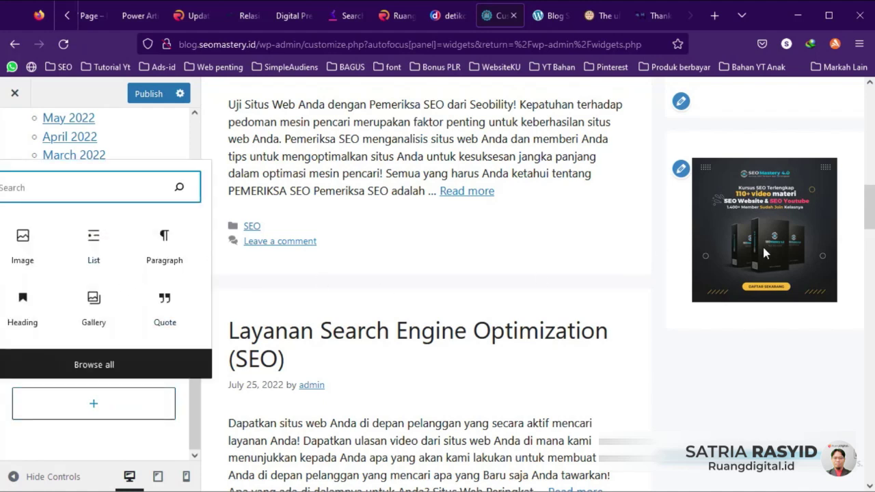
{"action": "scroll", "coordinate": [750, 247], "scroll_direction": "up", "scroll_amount": 20}
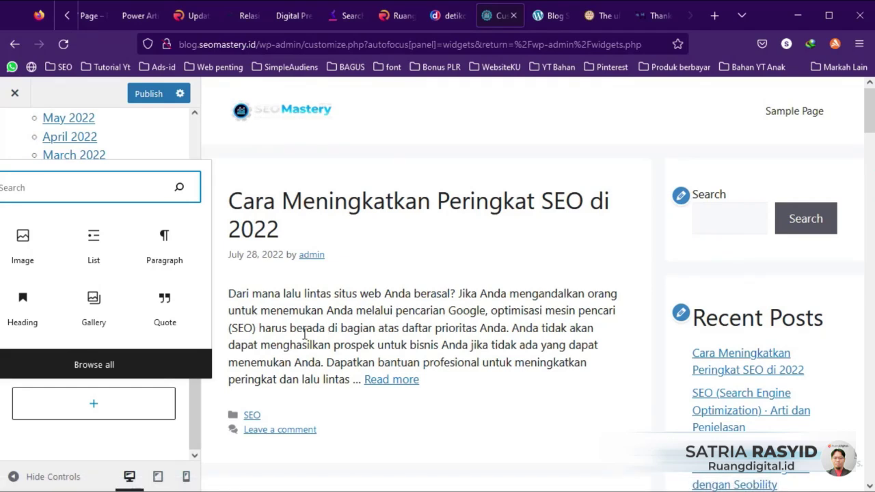
{"action": "left_click", "coordinate": [110, 365]}
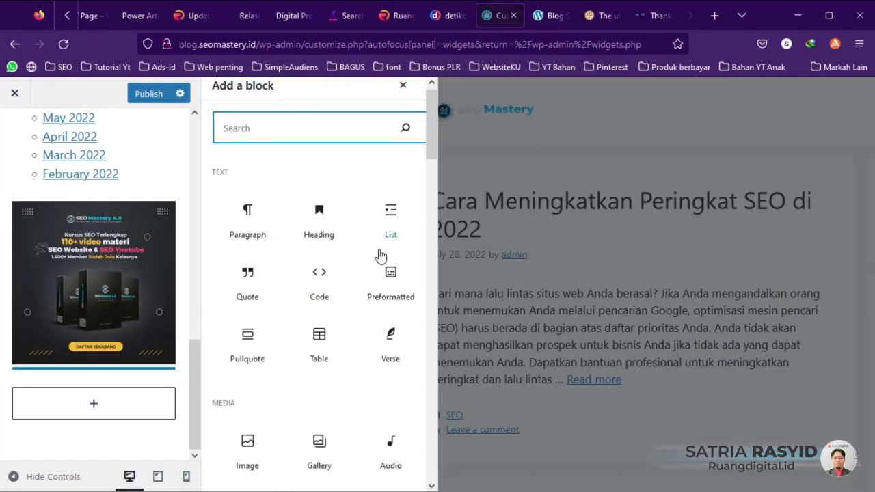
{"action": "scroll", "coordinate": [380, 251], "scroll_direction": "down", "scroll_amount": 3}
{"action": "scroll", "coordinate": [321, 334], "scroll_direction": "down", "scroll_amount": 6}
{"action": "scroll", "coordinate": [333, 354], "scroll_direction": "down", "scroll_amount": 2}
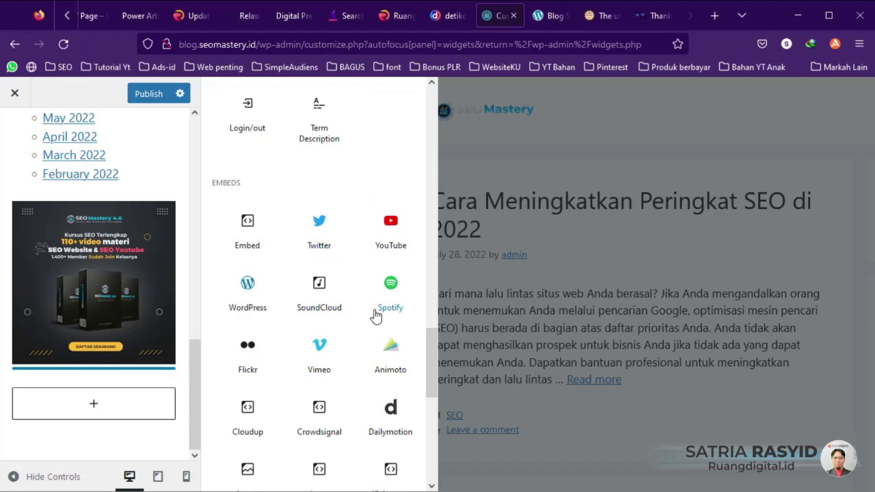
{"action": "scroll", "coordinate": [376, 313], "scroll_direction": "down", "scroll_amount": 3}
{"action": "scroll", "coordinate": [376, 311], "scroll_direction": "up", "scroll_amount": 3}
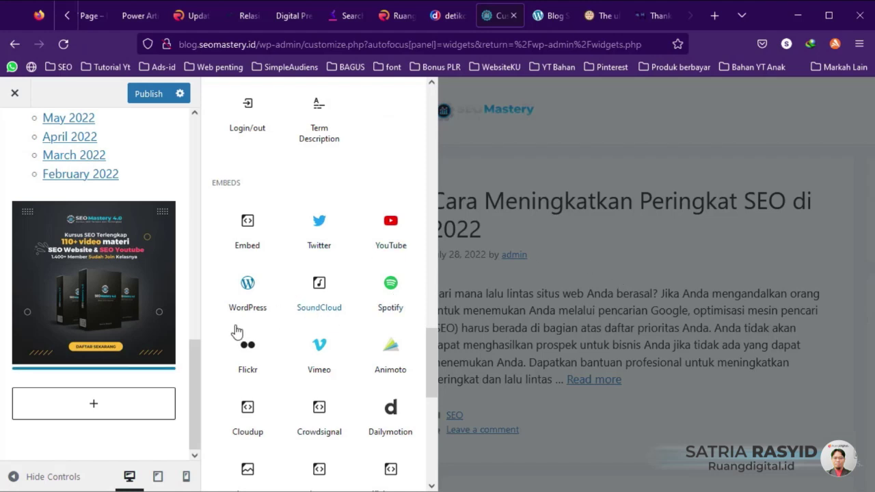
Step: Close the inserter by selecting Archives and publish the Right Sidebar widget changes
{"action": "left_click", "coordinate": [157, 174]}
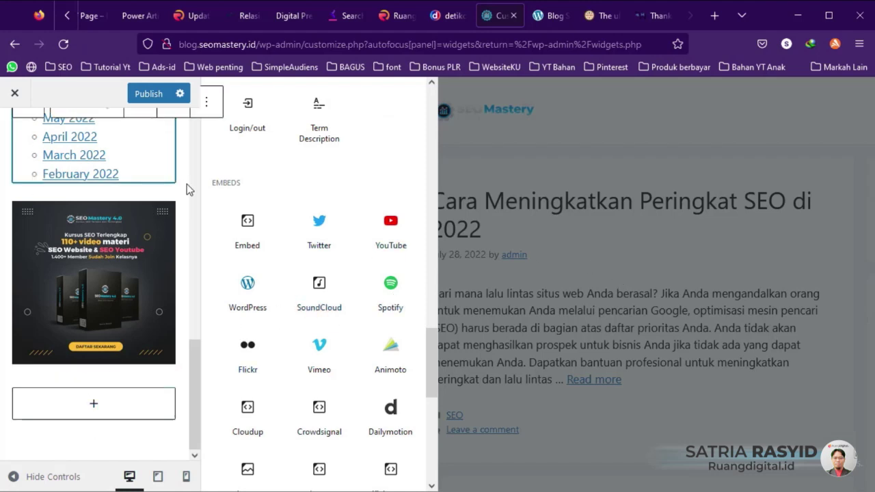
{"action": "left_click", "coordinate": [140, 98]}
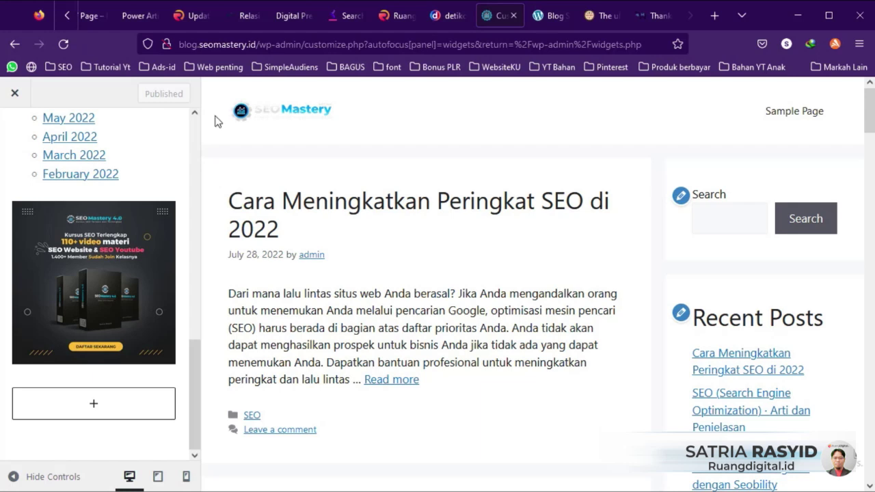
{"action": "key", "text": "ctrl+Tab"}
Step: Reload the live blog to check the published sidebar banner, then open Appearance > Menus
{"action": "left_click", "coordinate": [63, 44]}
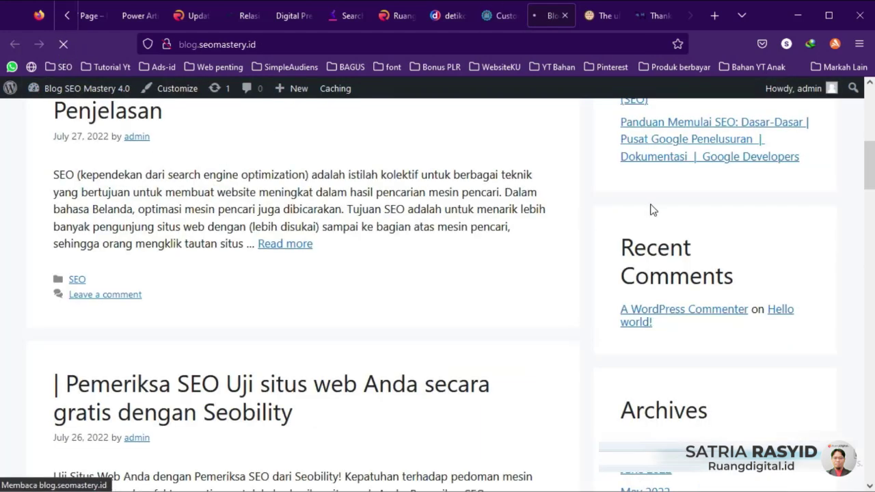
{"action": "scroll", "coordinate": [651, 209], "scroll_direction": "down", "scroll_amount": 4}
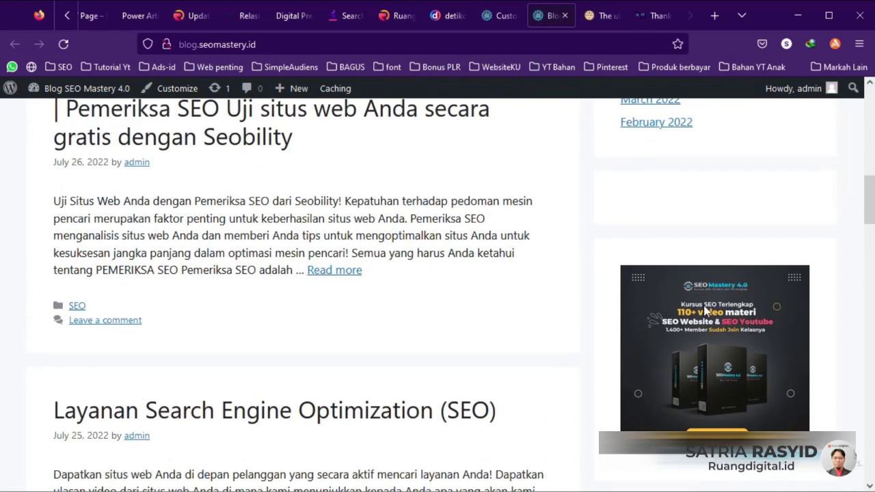
{"action": "scroll", "coordinate": [703, 311], "scroll_direction": "up", "scroll_amount": 10}
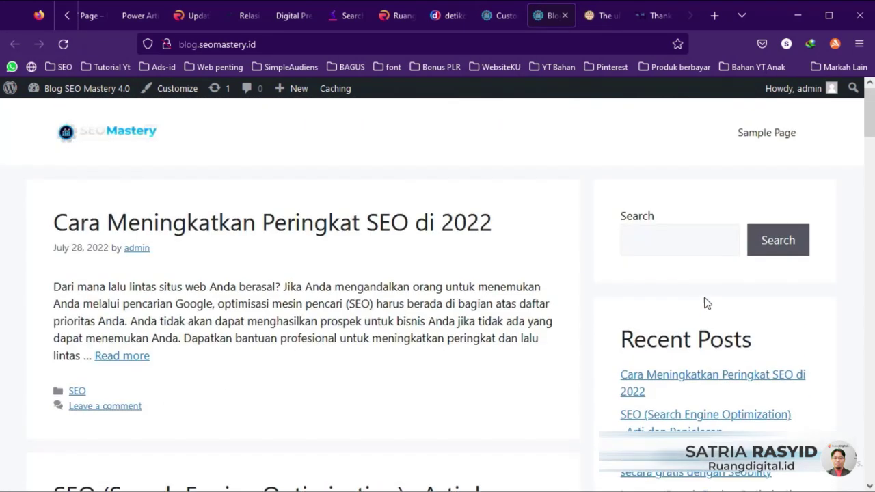
{"action": "scroll", "coordinate": [618, 266], "scroll_direction": "down", "scroll_amount": 6}
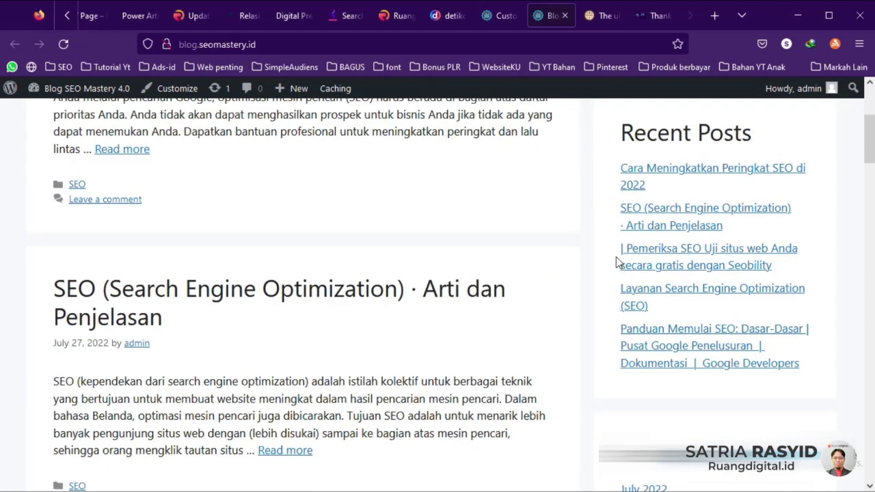
{"action": "scroll", "coordinate": [625, 342], "scroll_direction": "down", "scroll_amount": 3}
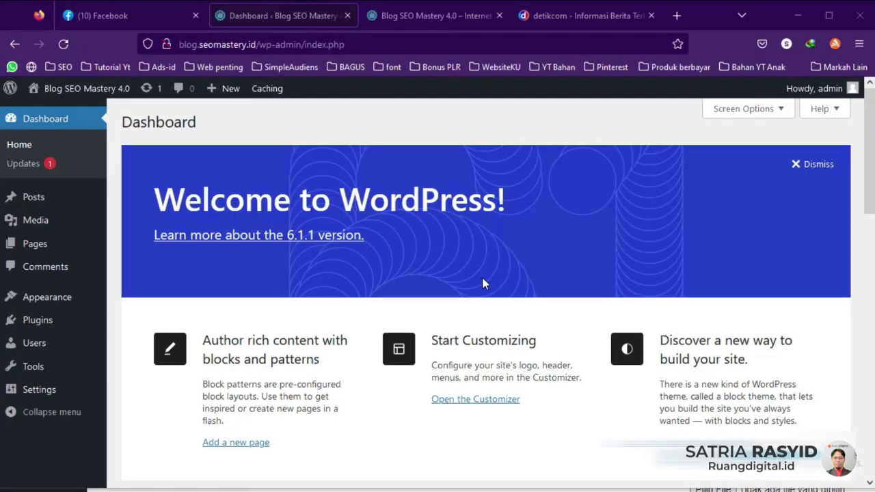
{"action": "mouse_move", "coordinate": [72, 306]}
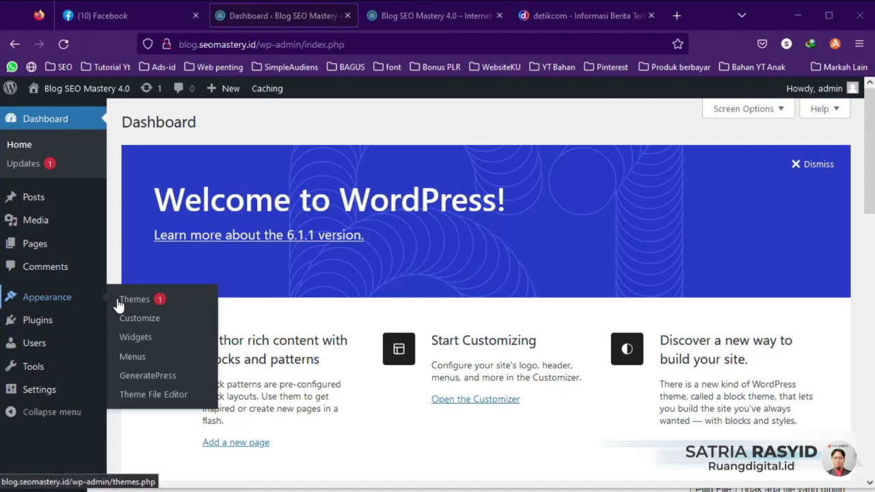
{"action": "left_click", "coordinate": [139, 361]}
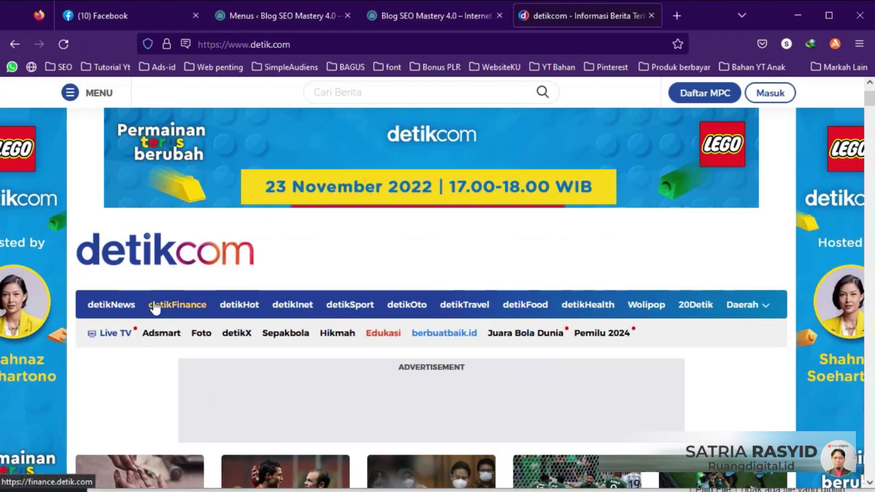
Step: Look over detik.com's category navigation bar as an example, then return to the blog homepage
{"action": "left_click", "coordinate": [160, 304]}
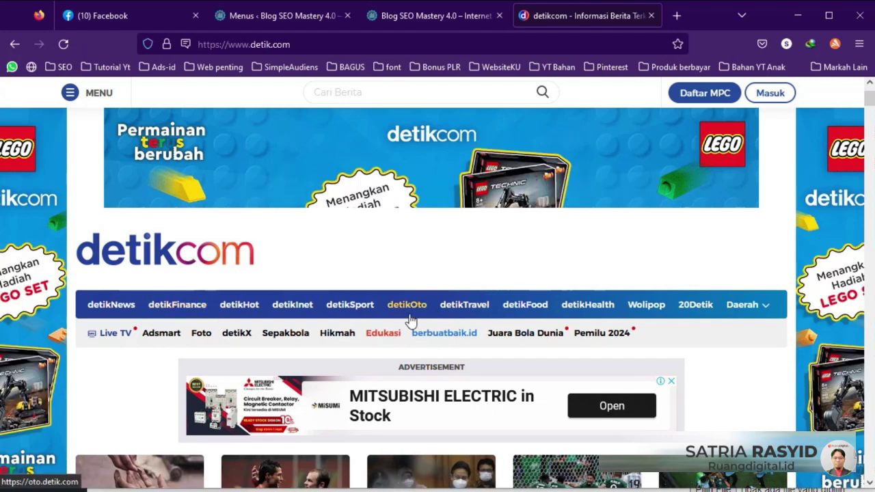
{"action": "left_click", "coordinate": [423, 15]}
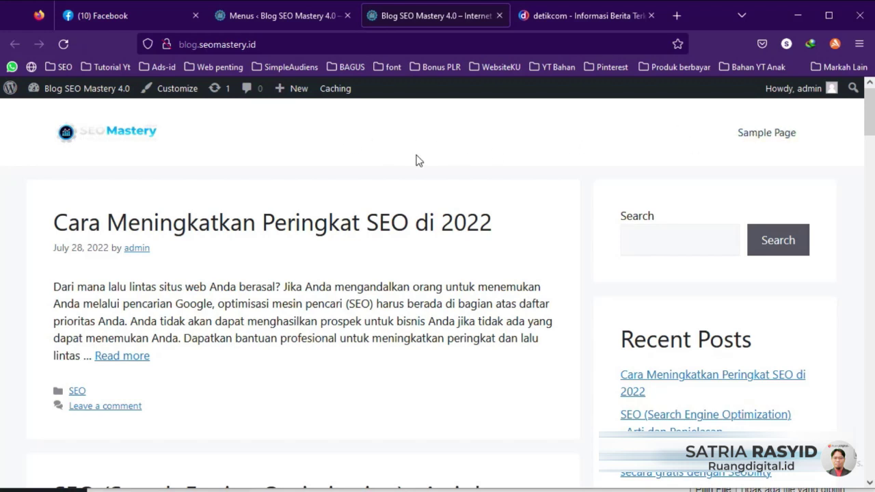
Step: Return to the Menus editor and show all pages (Home, Sample Page) in the Pages box
{"action": "left_click", "coordinate": [287, 15]}
{"action": "scroll", "coordinate": [308, 229], "scroll_direction": "down", "scroll_amount": 2}
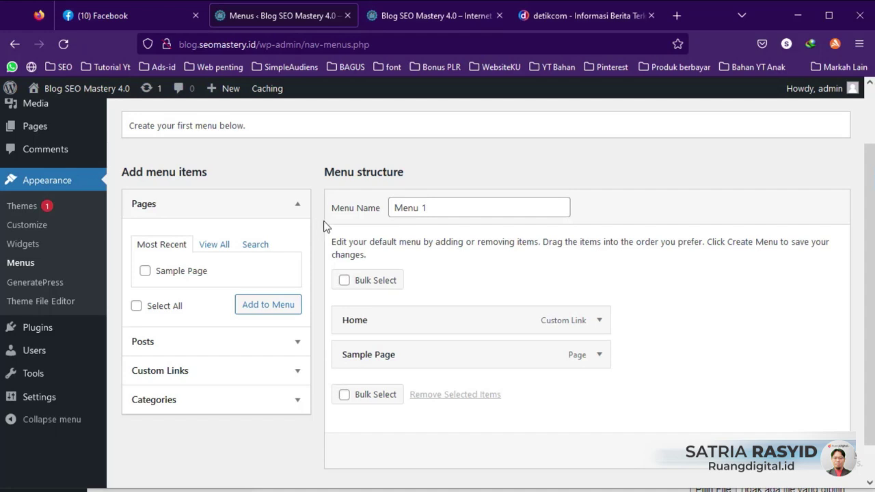
{"action": "scroll", "coordinate": [323, 225], "scroll_direction": "up", "scroll_amount": 2}
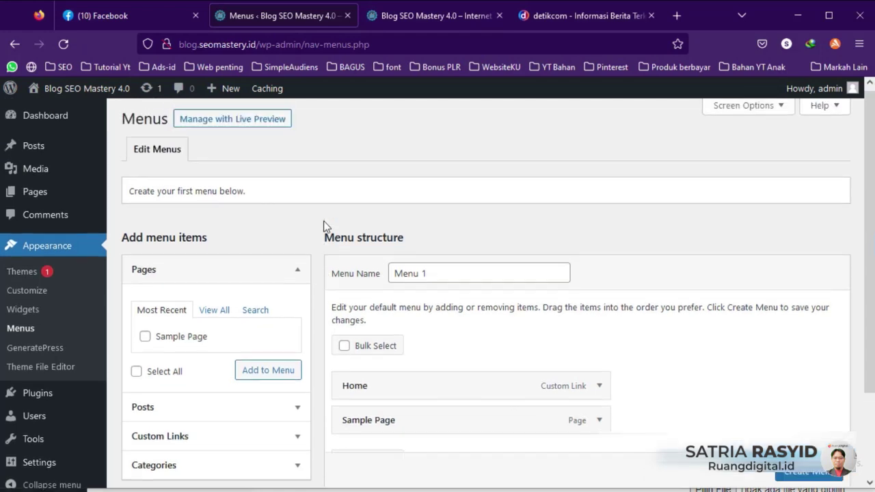
{"action": "scroll", "coordinate": [323, 225], "scroll_direction": "down", "scroll_amount": 3}
{"action": "left_click", "coordinate": [213, 207]}
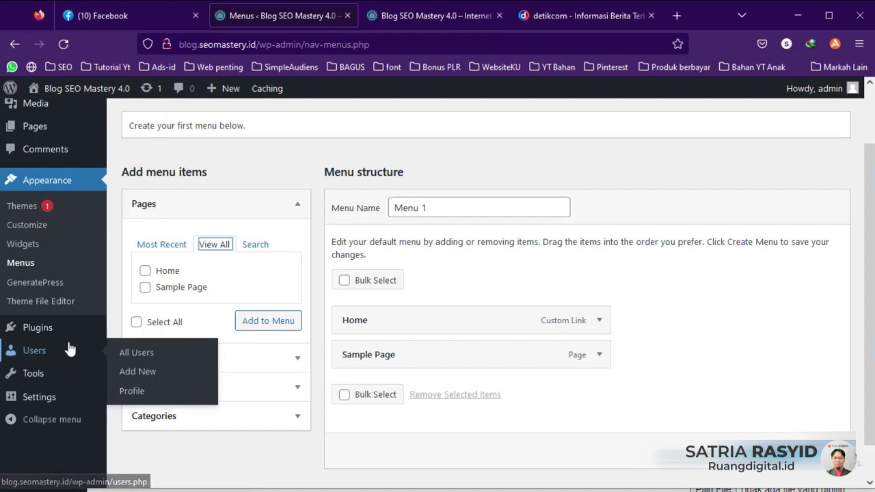
{"action": "scroll", "coordinate": [71, 349], "scroll_direction": "up", "scroll_amount": 2}
{"action": "scroll", "coordinate": [70, 349], "scroll_direction": "down", "scroll_amount": 3}
{"action": "scroll", "coordinate": [125, 168], "scroll_direction": "up", "scroll_amount": 2}
Step: Under Posts > Categories, add the Email Marketing and Facebook Marketing categories
{"action": "mouse_move", "coordinate": [36, 171]}
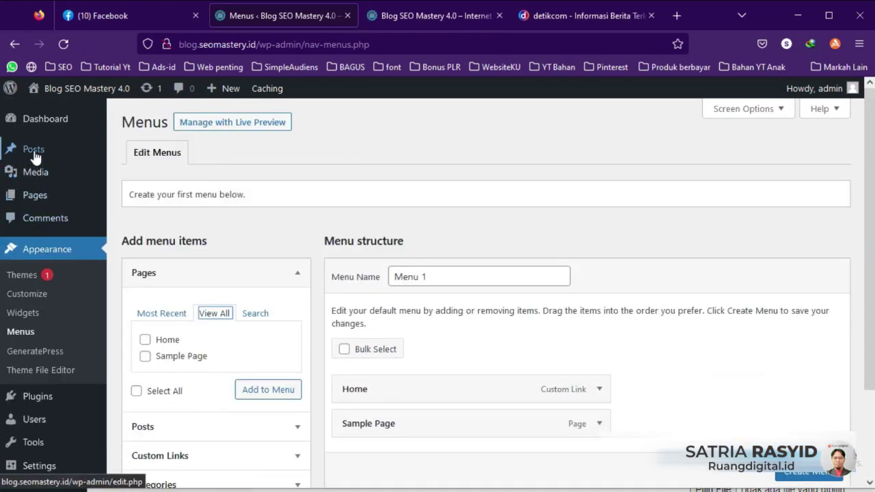
{"action": "mouse_move", "coordinate": [33, 151]}
{"action": "left_click", "coordinate": [145, 196]}
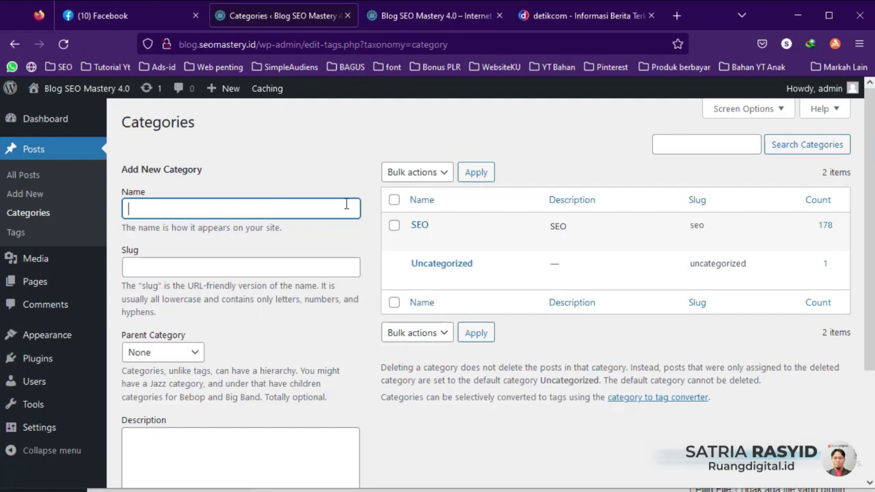
{"action": "type", "text": "Email Marketing"}
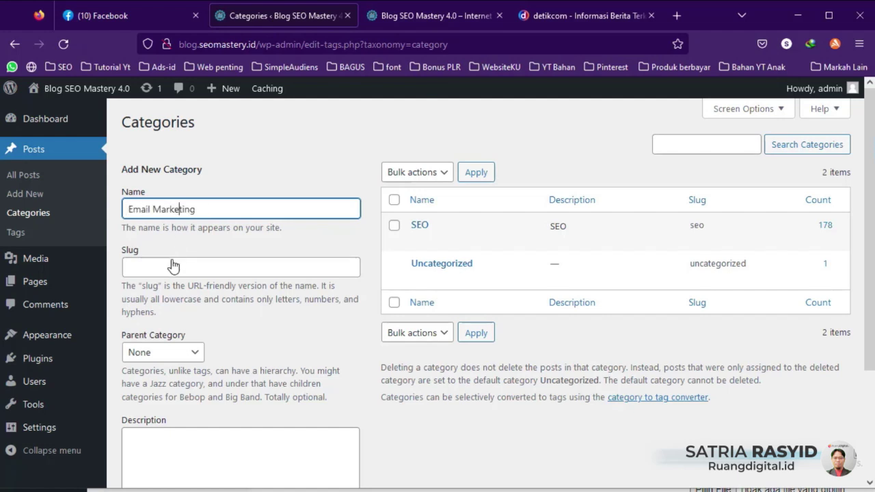
{"action": "scroll", "coordinate": [213, 352], "scroll_direction": "down", "scroll_amount": 2}
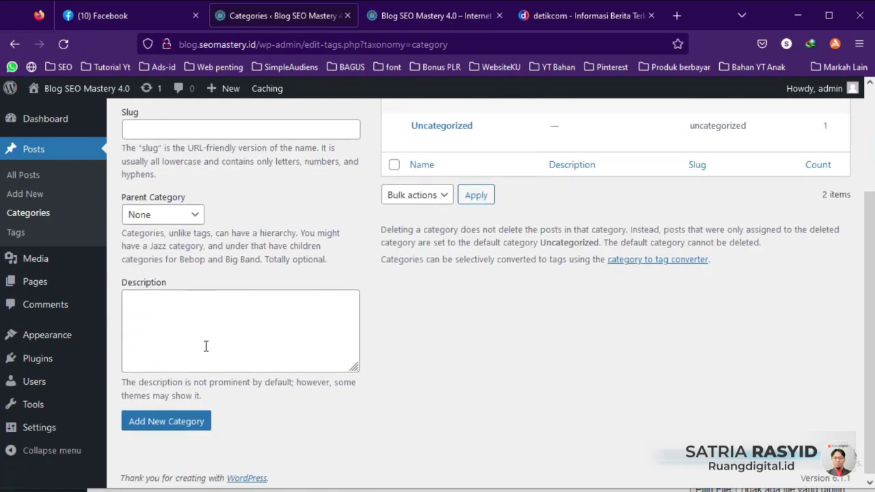
{"action": "left_click", "coordinate": [179, 428]}
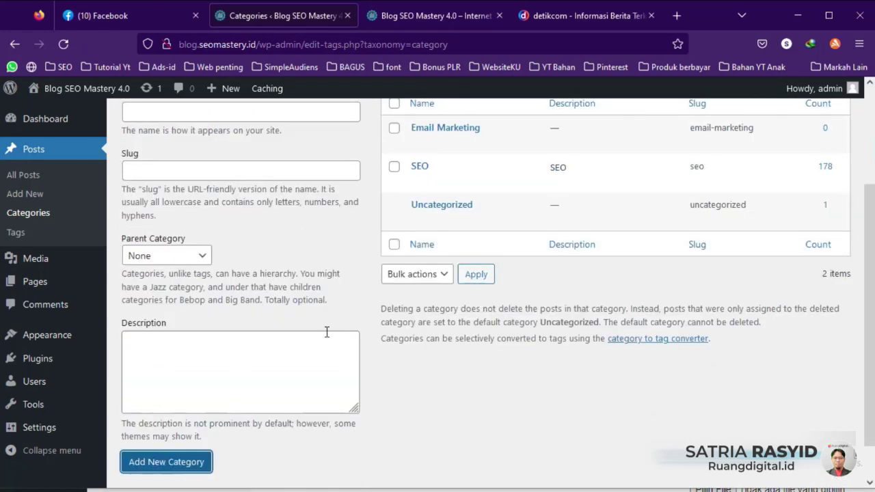
{"action": "scroll", "coordinate": [283, 332], "scroll_direction": "up", "scroll_amount": 1}
{"action": "left_click", "coordinate": [215, 181]}
{"action": "type", "text": "Face"}
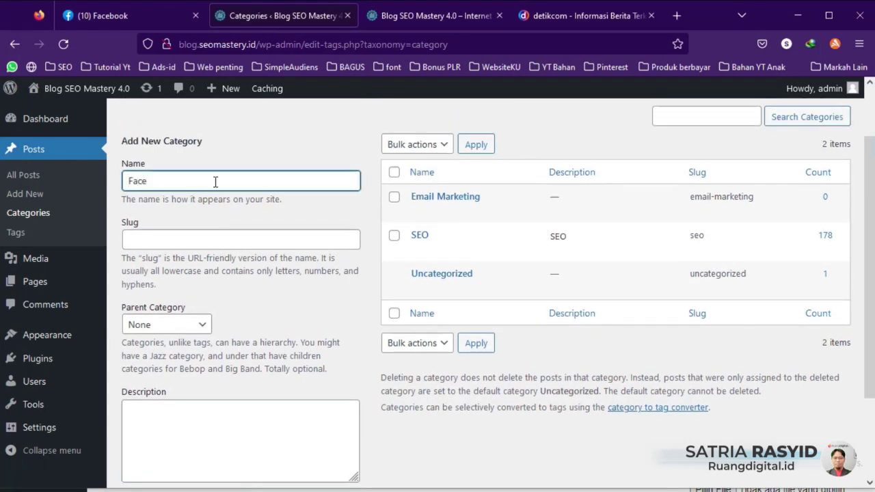
{"action": "type", "text": "book Marketing"}
{"action": "scroll", "coordinate": [197, 380], "scroll_direction": "down", "scroll_amount": 1}
{"action": "scroll", "coordinate": [196, 380], "scroll_direction": "down", "scroll_amount": 2}
{"action": "left_click", "coordinate": [170, 418]}
Step: Add a Tutorial Youtube category, then glance at the blog homepage tab
{"action": "scroll", "coordinate": [349, 329], "scroll_direction": "up", "scroll_amount": 2}
{"action": "left_click", "coordinate": [245, 142]}
{"action": "type", "text": "Youtube"}
{"action": "key", "text": "Home"}
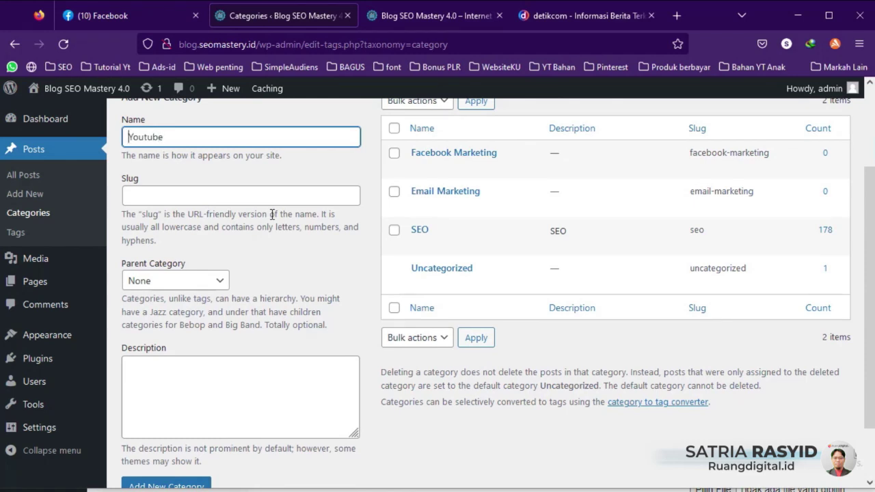
{"action": "type", "text": "Tutot"}
{"action": "type", "text": "ial"}
{"action": "scroll", "coordinate": [240, 300], "scroll_direction": "down", "scroll_amount": 2}
{"action": "left_click", "coordinate": [171, 419]}
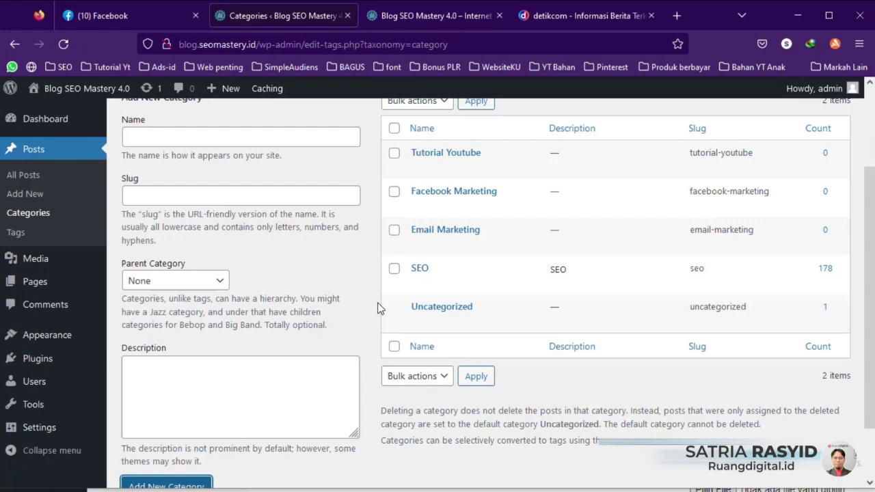
{"action": "left_click", "coordinate": [375, 14]}
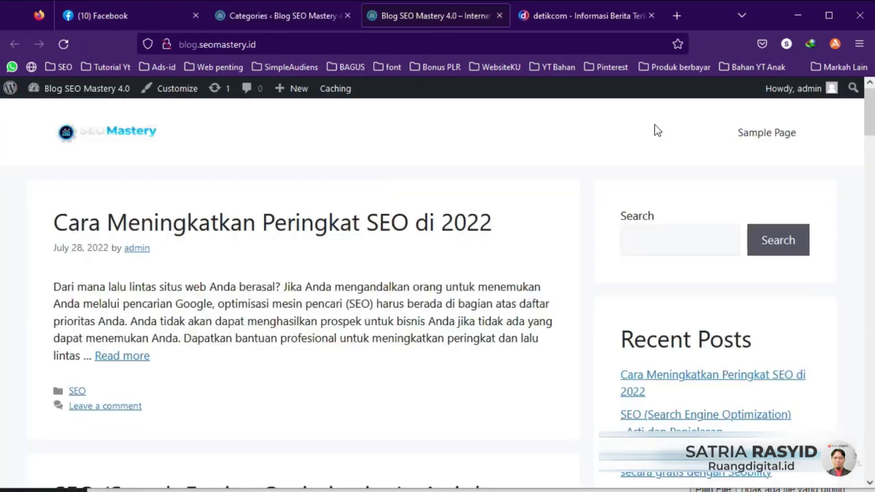
{"action": "left_click", "coordinate": [280, 14]}
Step: In the Menus editor, browse the Categories (View All), Posts and Custom Links boxes
{"action": "mouse_move", "coordinate": [56, 340]}
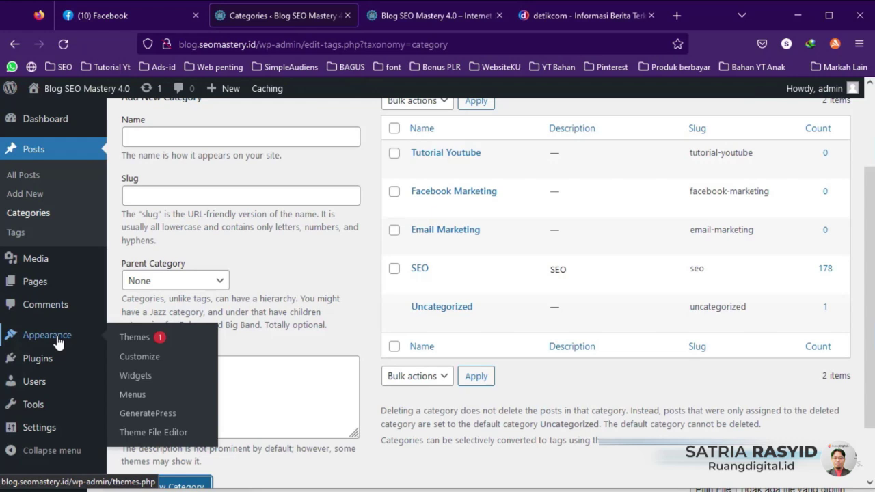
{"action": "left_click", "coordinate": [134, 396]}
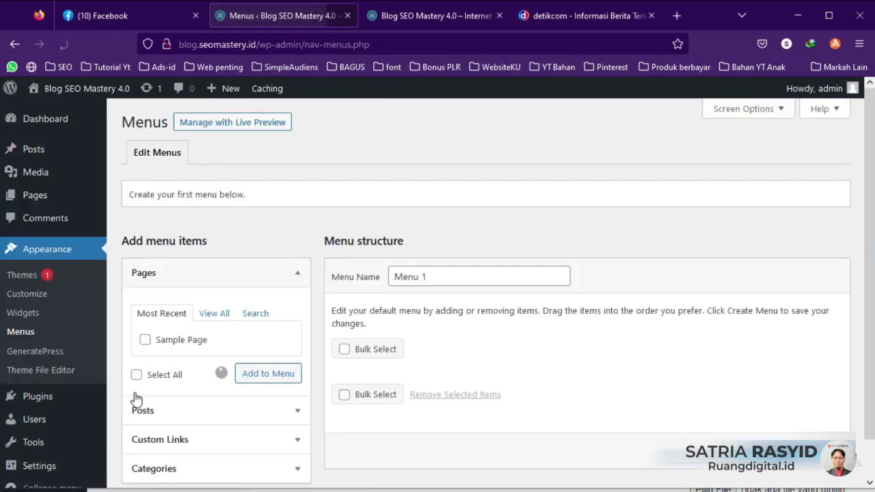
{"action": "scroll", "coordinate": [266, 335], "scroll_direction": "down", "scroll_amount": 3}
{"action": "left_click", "coordinate": [183, 364]}
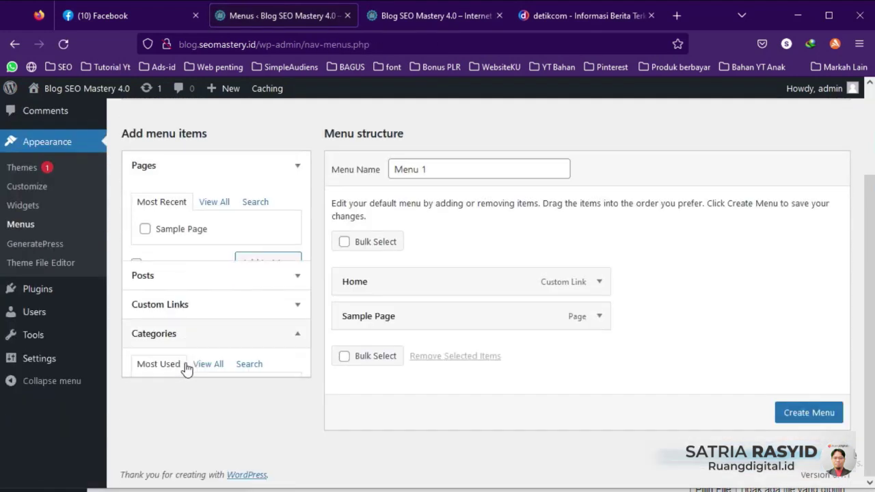
{"action": "left_click", "coordinate": [209, 295]}
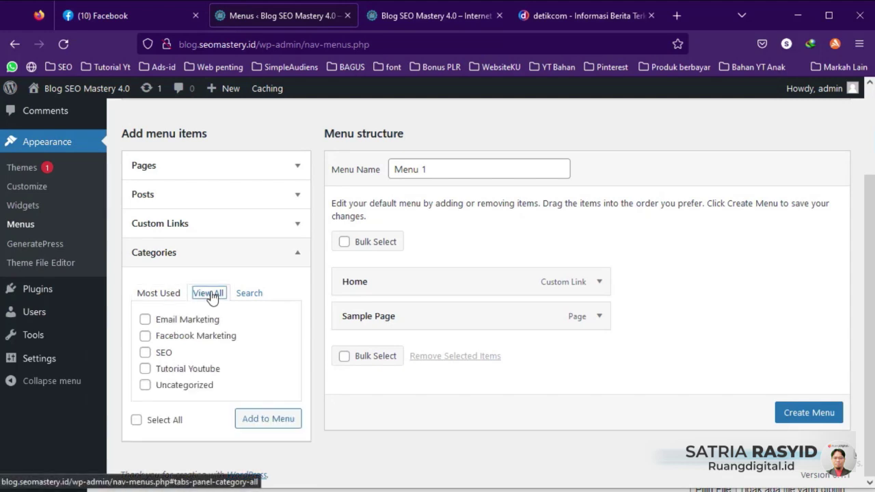
{"action": "scroll", "coordinate": [190, 338], "scroll_direction": "up", "scroll_amount": 2}
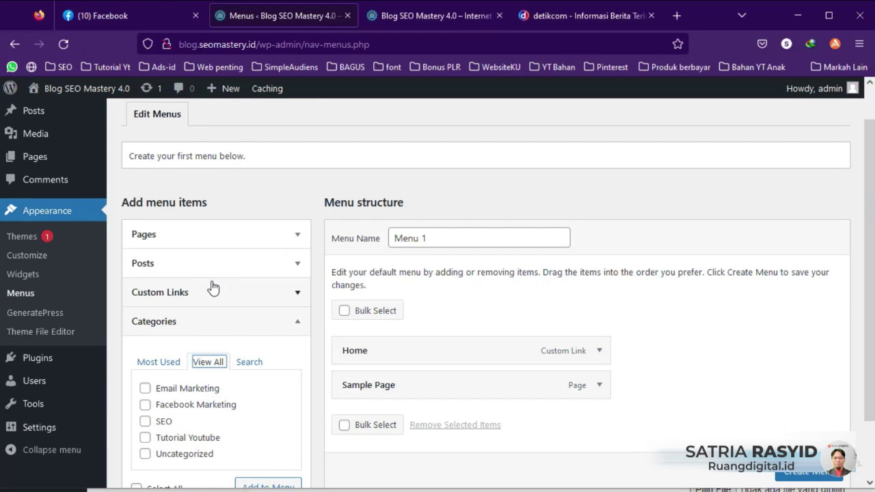
{"action": "left_click", "coordinate": [275, 268]}
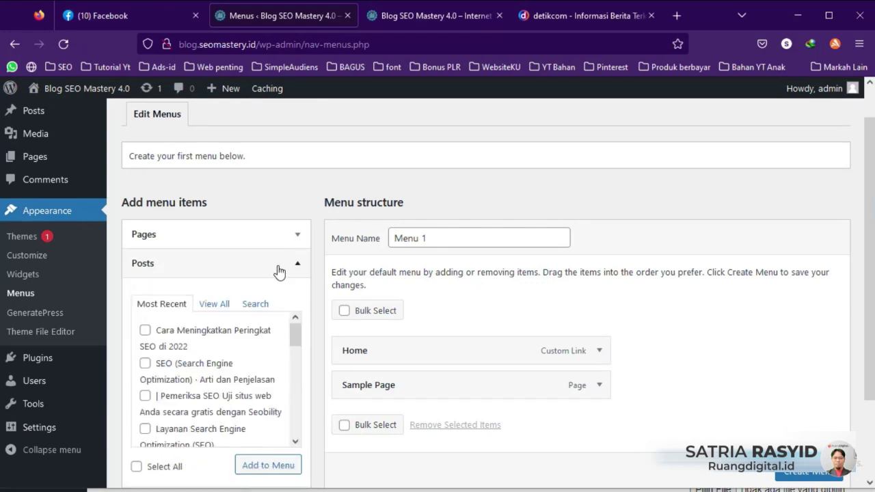
{"action": "left_click", "coordinate": [264, 267]}
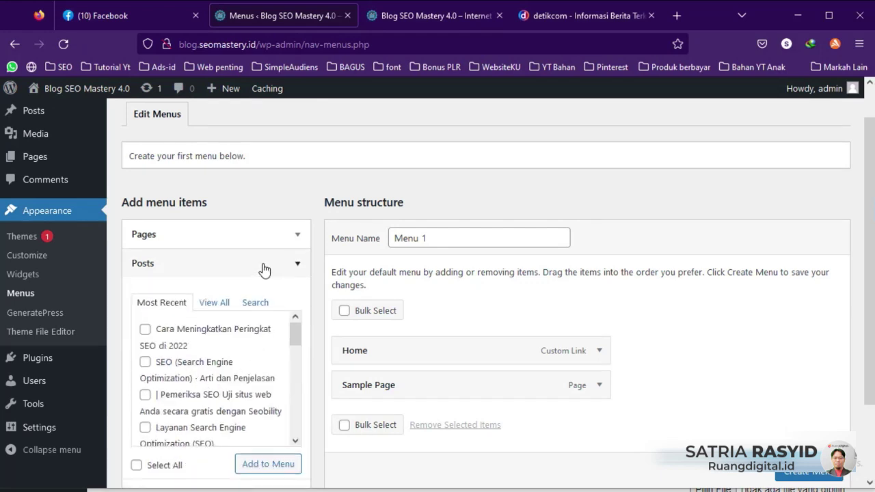
{"action": "left_click", "coordinate": [245, 300]}
{"action": "left_click", "coordinate": [256, 338]}
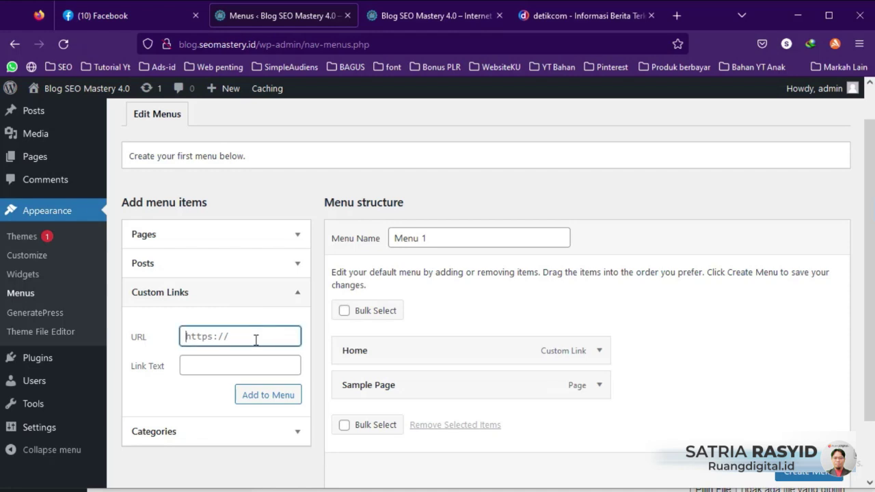
Step: After checking the Pages and Categories boxes, remove Sample Page from Menu 1
{"action": "left_click", "coordinate": [570, 14]}
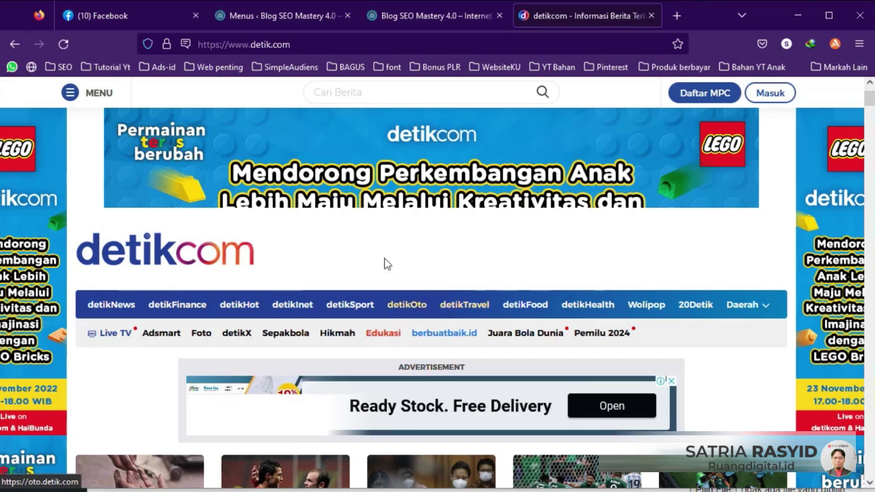
{"action": "left_click", "coordinate": [277, 15]}
{"action": "left_click", "coordinate": [229, 324]}
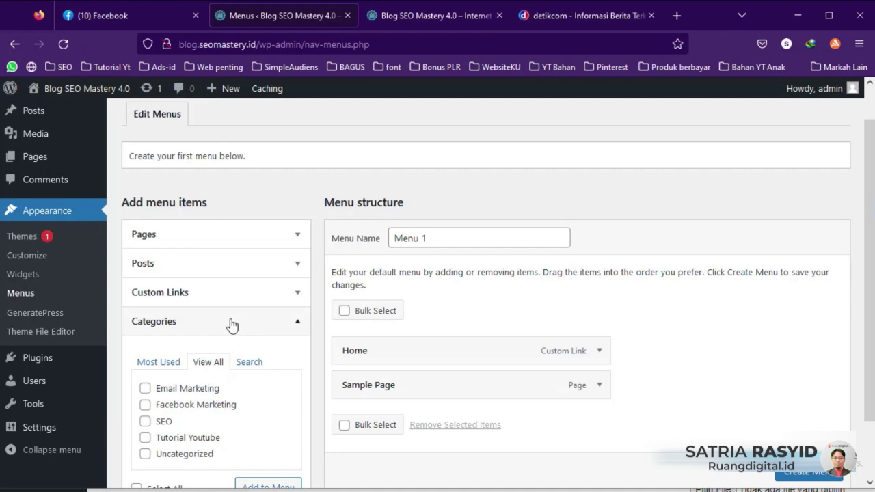
{"action": "left_click", "coordinate": [261, 239]}
{"action": "left_click", "coordinate": [247, 242]}
{"action": "left_click", "coordinate": [209, 239]}
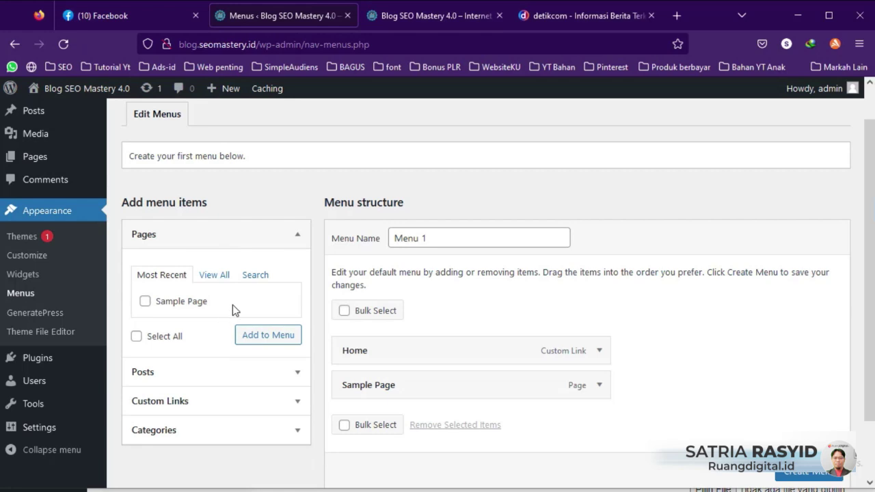
{"action": "left_click", "coordinate": [253, 235]}
{"action": "left_click", "coordinate": [207, 330]}
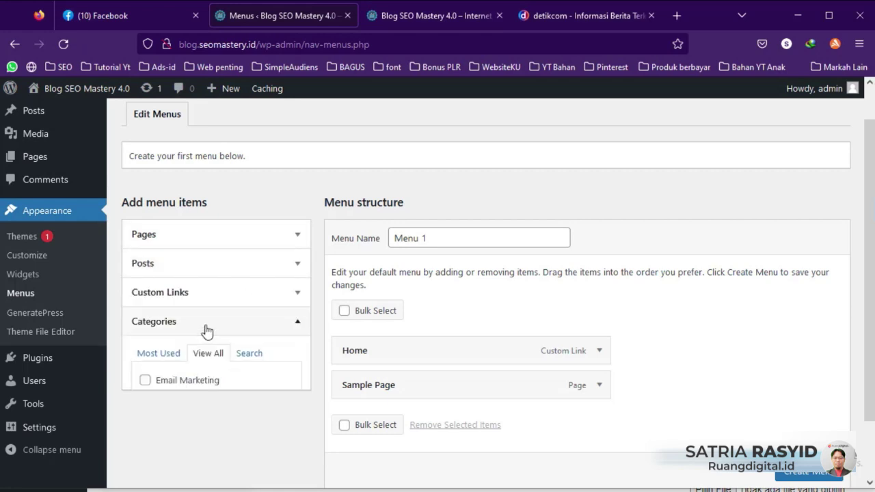
{"action": "scroll", "coordinate": [209, 330], "scroll_direction": "down", "scroll_amount": 2}
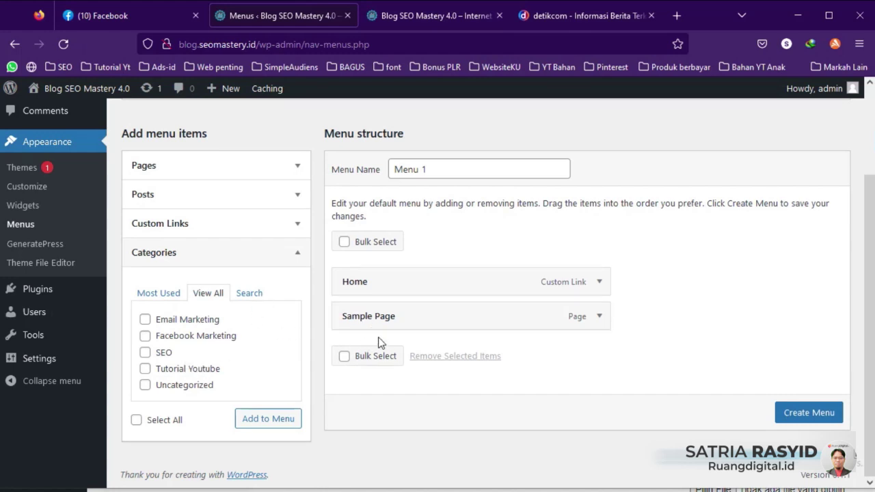
{"action": "left_click", "coordinate": [599, 316]}
{"action": "left_click", "coordinate": [352, 447]}
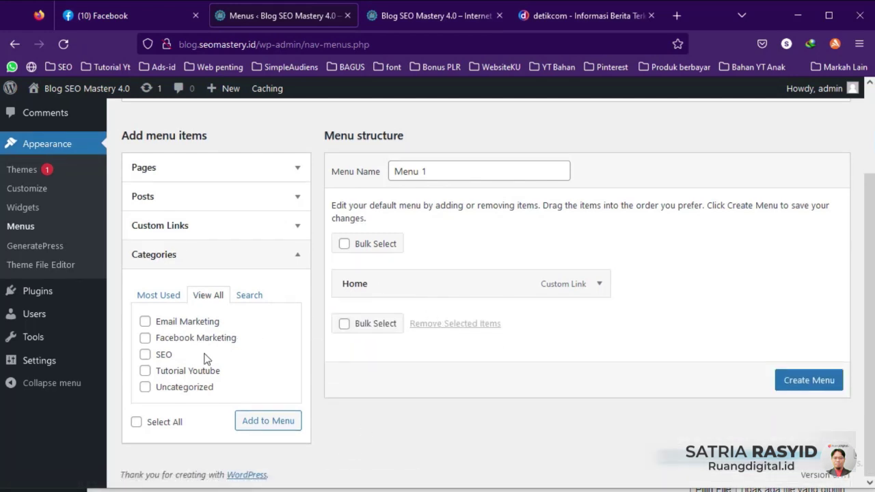
Step: Add the Email Marketing, Facebook Marketing, SEO and Tutorial Youtube categories to Menu 1
{"action": "left_click", "coordinate": [145, 321]}
{"action": "left_click", "coordinate": [145, 338]}
{"action": "left_click", "coordinate": [145, 354]}
{"action": "left_click", "coordinate": [145, 371]}
{"action": "left_click", "coordinate": [251, 425]}
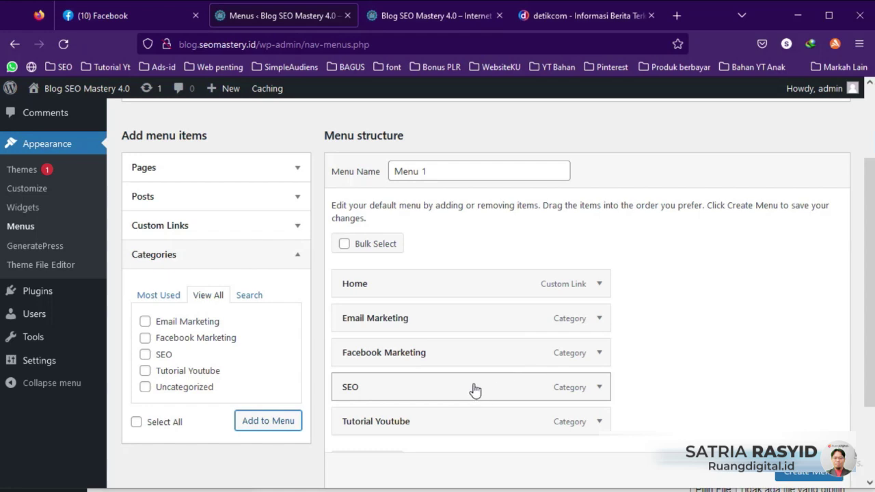
Step: Move SEO and then Tutorial Youtube up under Home, and create the menu
{"action": "left_click_drag", "start_coordinate": [454, 379], "coordinate": [451, 304]}
{"action": "left_click_drag", "start_coordinate": [422, 417], "coordinate": [422, 355]}
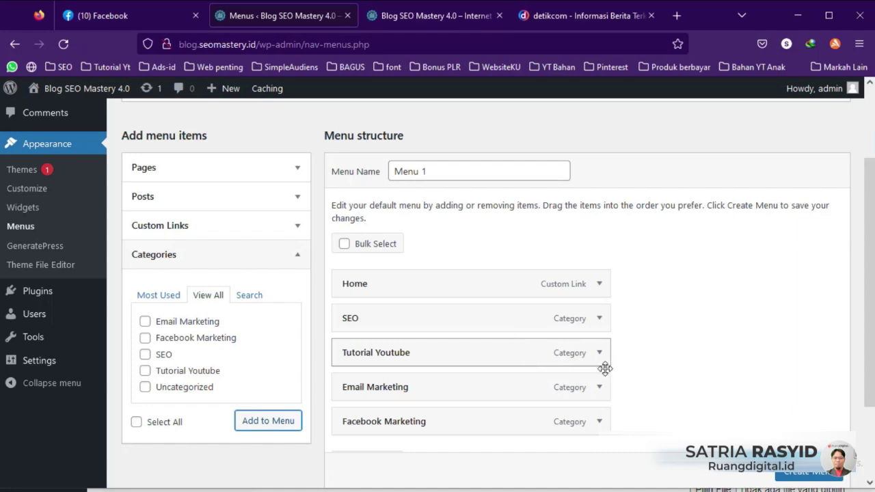
{"action": "left_click", "coordinate": [810, 474]}
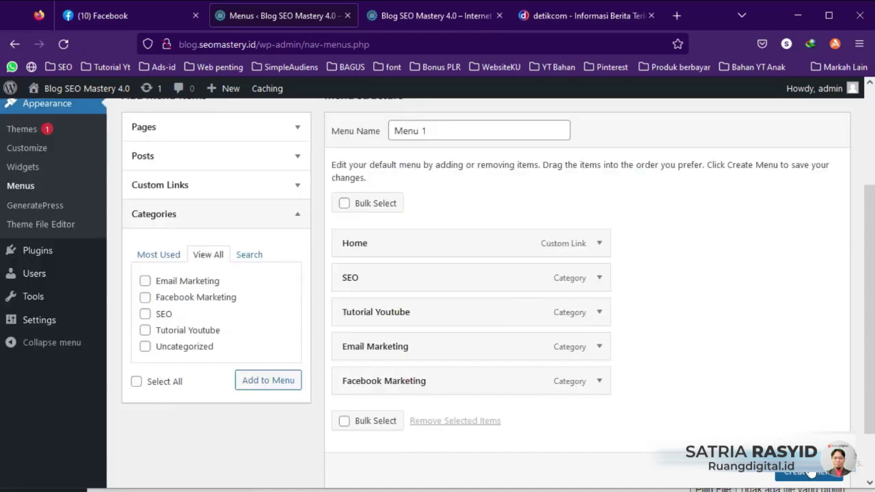
Step: Enable 'Automatically add new top-level pages' for Menu 1, save it, and reload the blog
{"action": "left_click", "coordinate": [427, 22]}
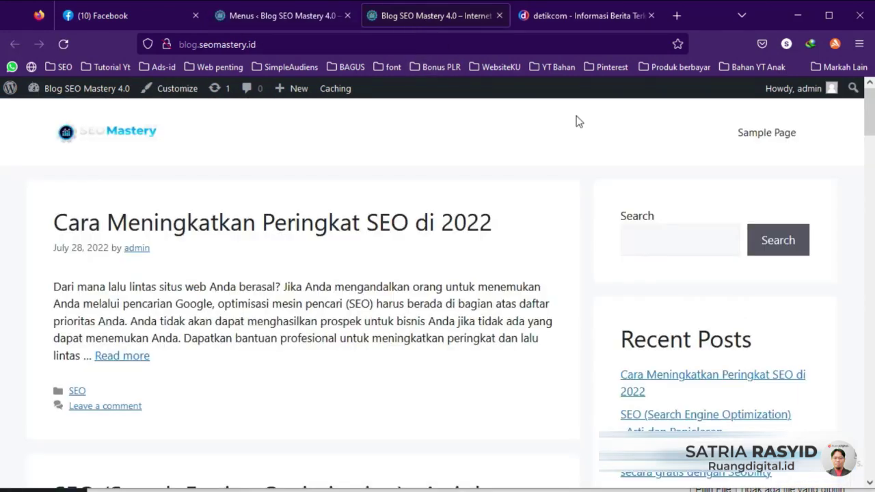
{"action": "left_click", "coordinate": [63, 44]}
{"action": "left_click", "coordinate": [293, 14]}
{"action": "scroll", "coordinate": [409, 291], "scroll_direction": "down", "scroll_amount": 4}
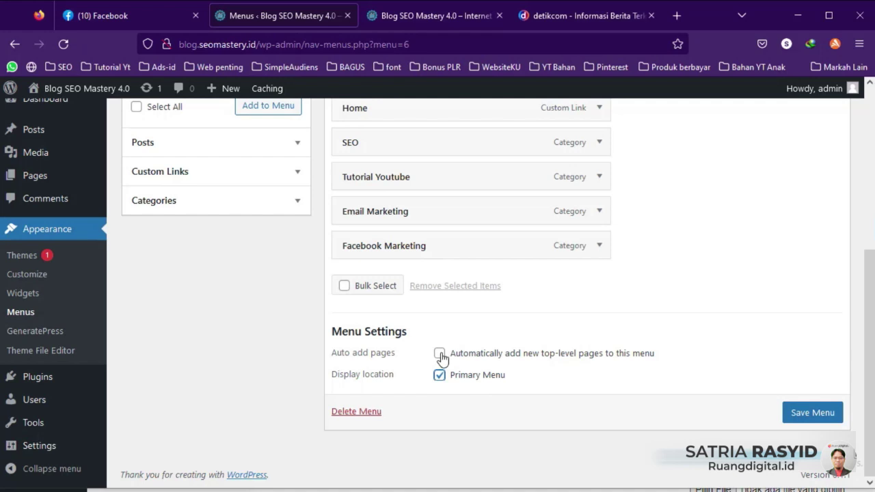
{"action": "left_click", "coordinate": [439, 354]}
{"action": "left_click", "coordinate": [804, 415]}
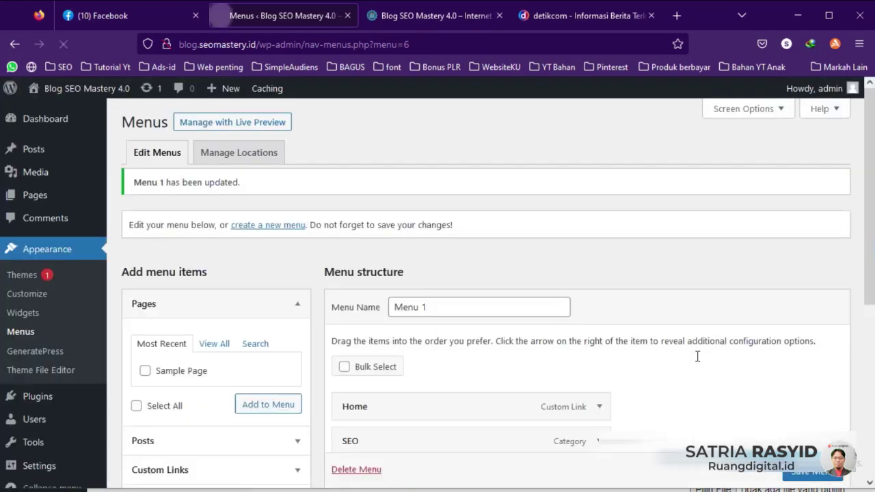
{"action": "left_click", "coordinate": [444, 5]}
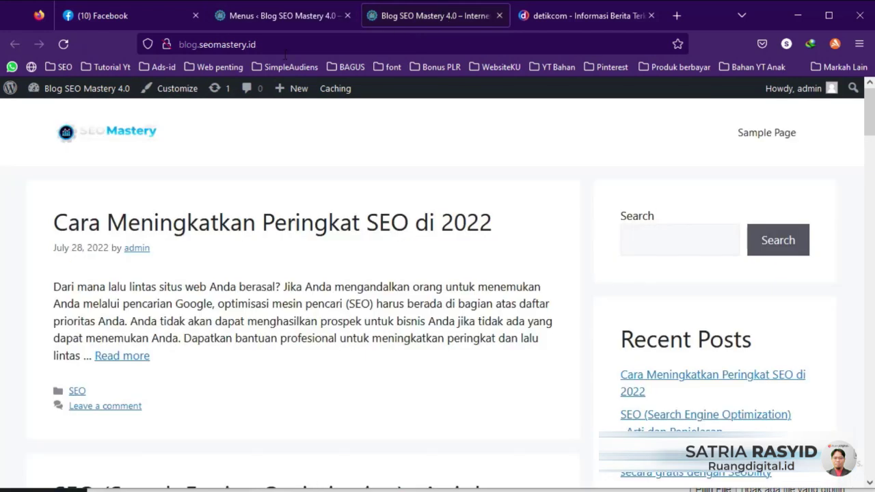
{"action": "left_click", "coordinate": [64, 44]}
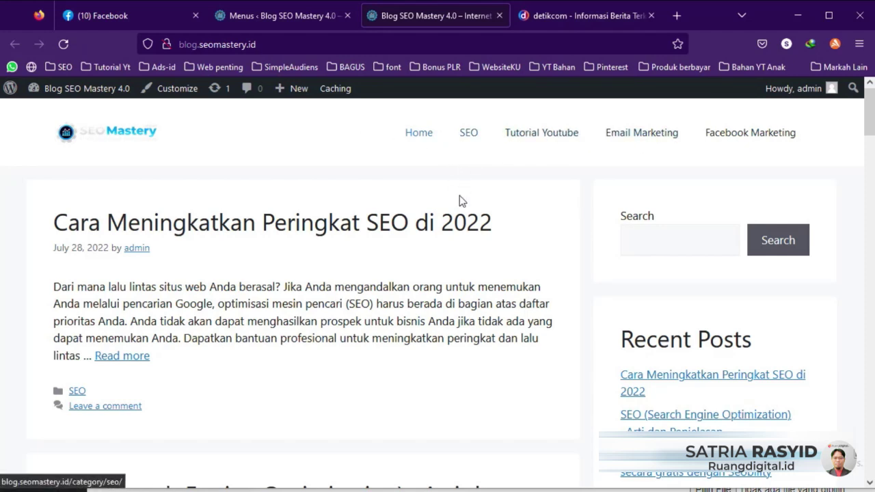
Step: Nest Tutorial Youtube under SEO and Facebook Marketing under Email Marketing, save, and preview the dropdowns
{"action": "left_click", "coordinate": [302, 23]}
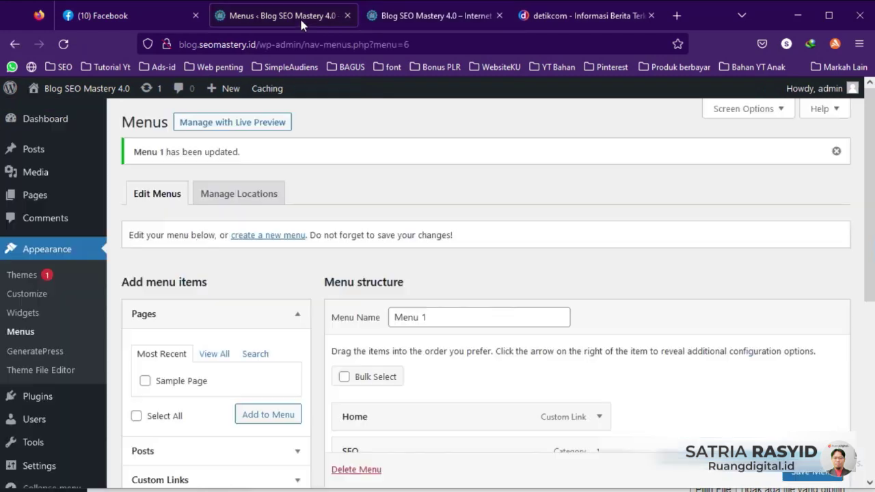
{"action": "scroll", "coordinate": [349, 205], "scroll_direction": "down", "scroll_amount": 2}
{"action": "scroll", "coordinate": [375, 280], "scroll_direction": "down", "scroll_amount": 1}
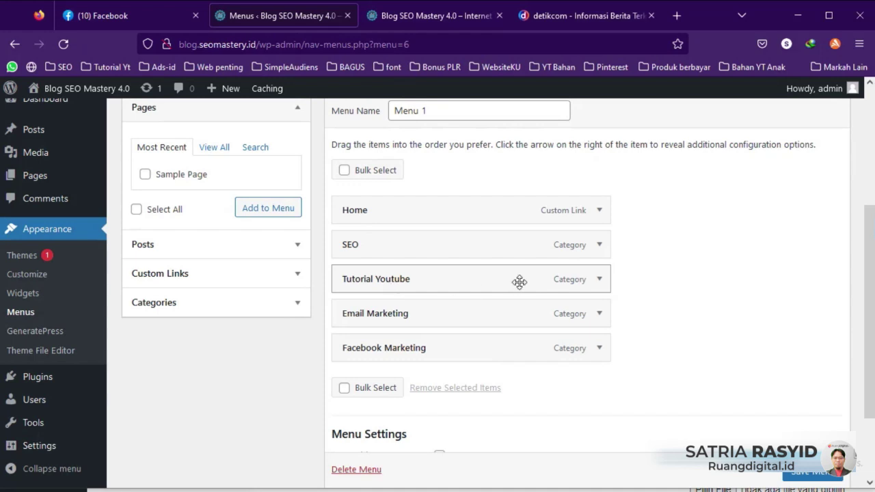
{"action": "left_click_drag", "start_coordinate": [369, 283], "coordinate": [390, 284]}
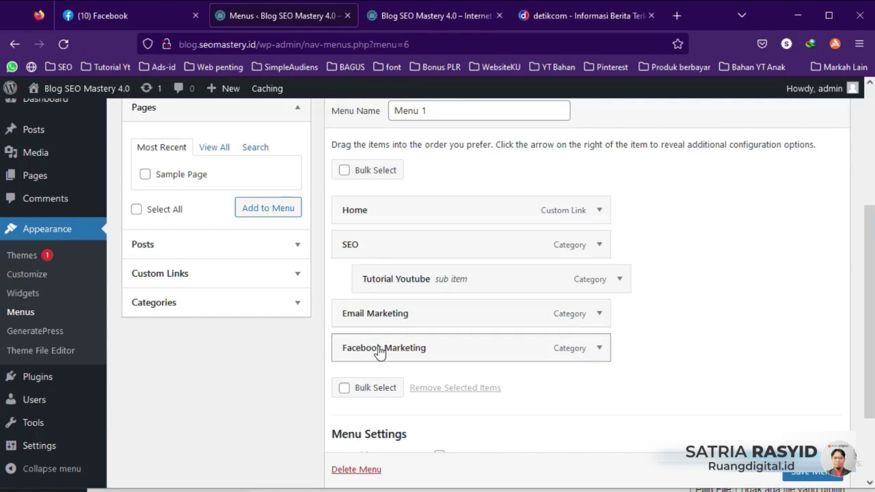
{"action": "left_click_drag", "start_coordinate": [354, 350], "coordinate": [380, 349]}
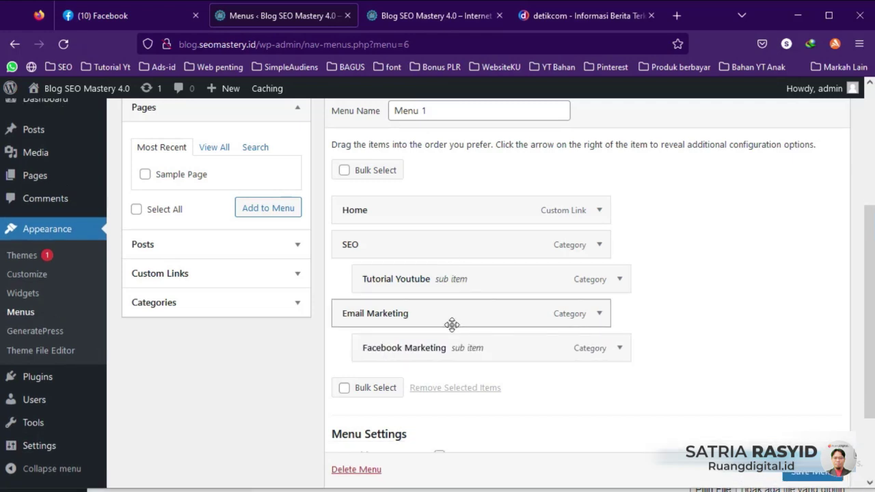
{"action": "scroll", "coordinate": [816, 478], "scroll_direction": "down", "scroll_amount": 1}
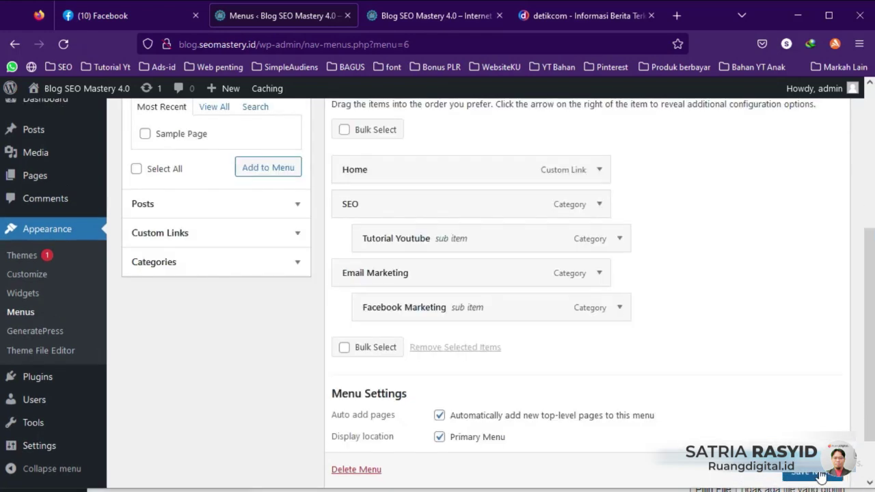
{"action": "left_click", "coordinate": [813, 475]}
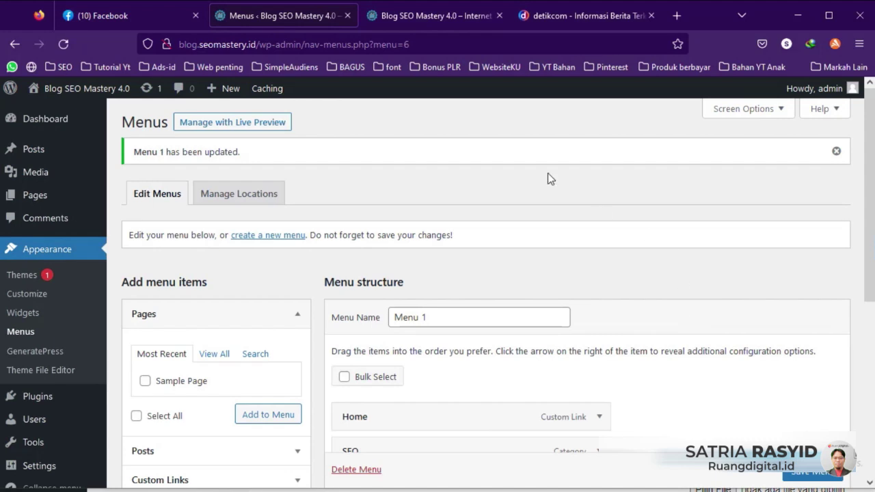
{"action": "left_click", "coordinate": [435, 15]}
{"action": "left_click", "coordinate": [63, 44]}
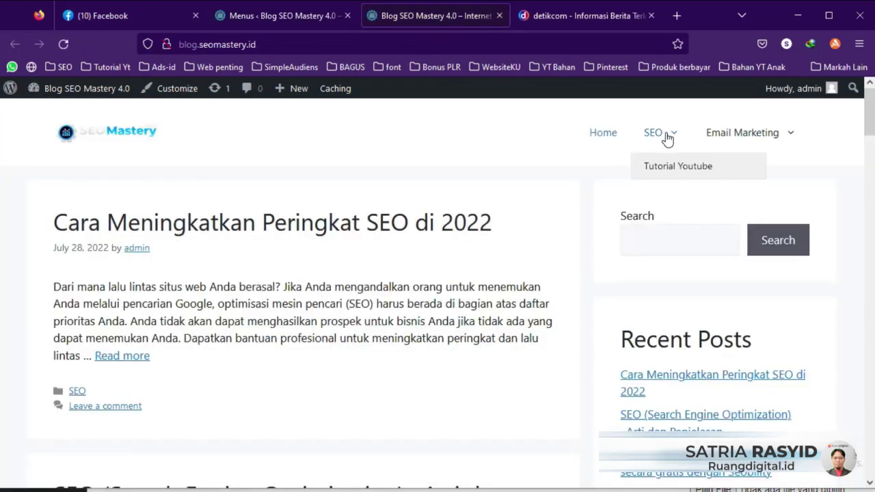
{"action": "mouse_move", "coordinate": [731, 135]}
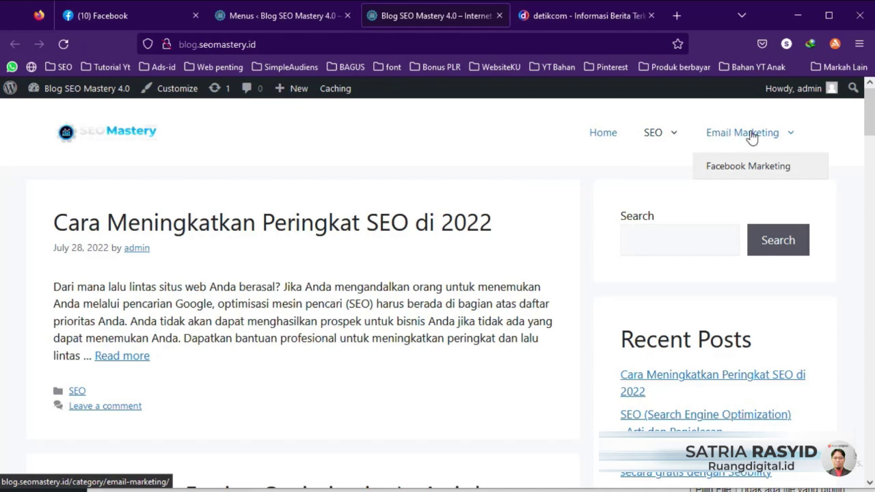
Step: Move Tutorial Youtube and Facebook Marketing back to the top level of Menu 1
{"action": "left_click", "coordinate": [301, 16]}
{"action": "scroll", "coordinate": [371, 275], "scroll_direction": "down", "scroll_amount": 3}
{"action": "left_click_drag", "start_coordinate": [414, 278], "coordinate": [416, 283]}
{"action": "left_click_drag", "start_coordinate": [432, 351], "coordinate": [410, 349]}
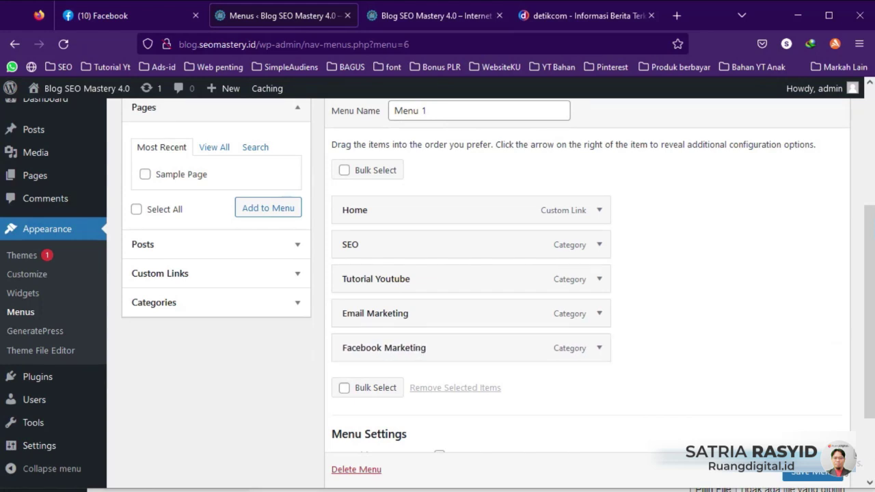
Step: Save Menu 1 with all items top-level and open the menu locations settings
{"action": "left_click", "coordinate": [811, 471]}
{"action": "scroll", "coordinate": [786, 410], "scroll_direction": "down", "scroll_amount": 1}
{"action": "left_click", "coordinate": [239, 153]}
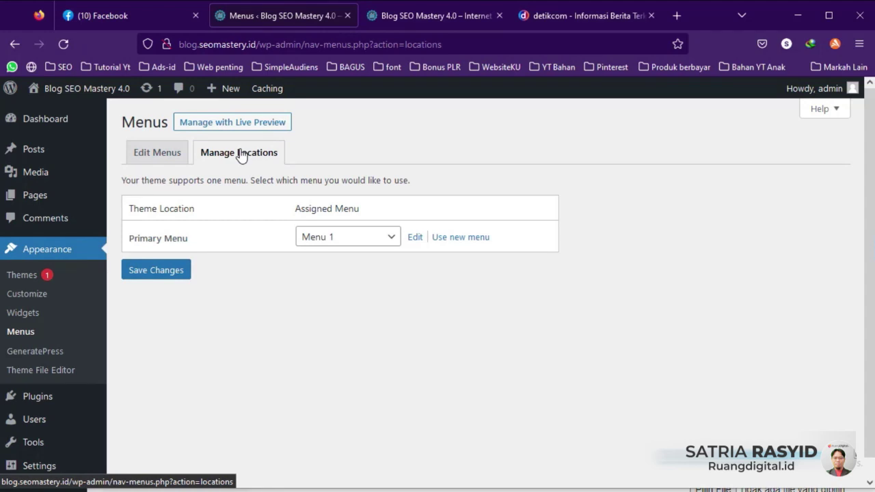
Step: Check the live blog front page, then return to the menu locations settings
{"action": "left_click", "coordinate": [410, 19]}
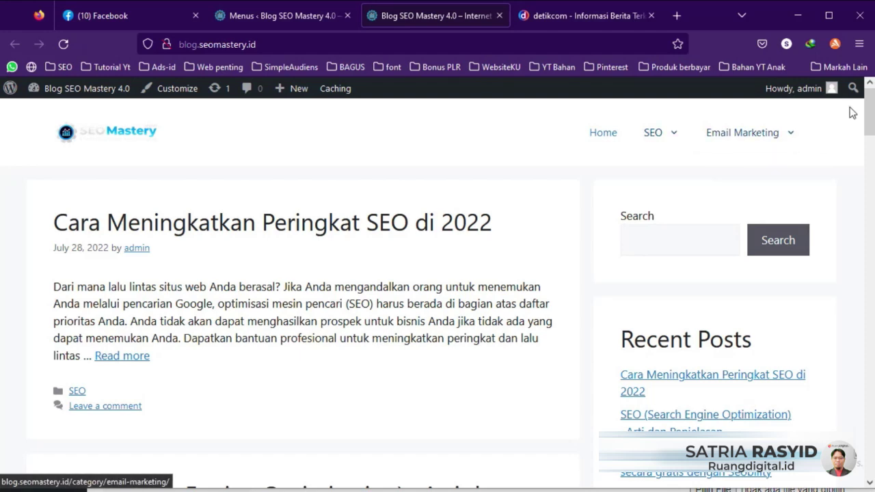
{"action": "left_click_drag", "start_coordinate": [869, 122], "coordinate": [871, 452]}
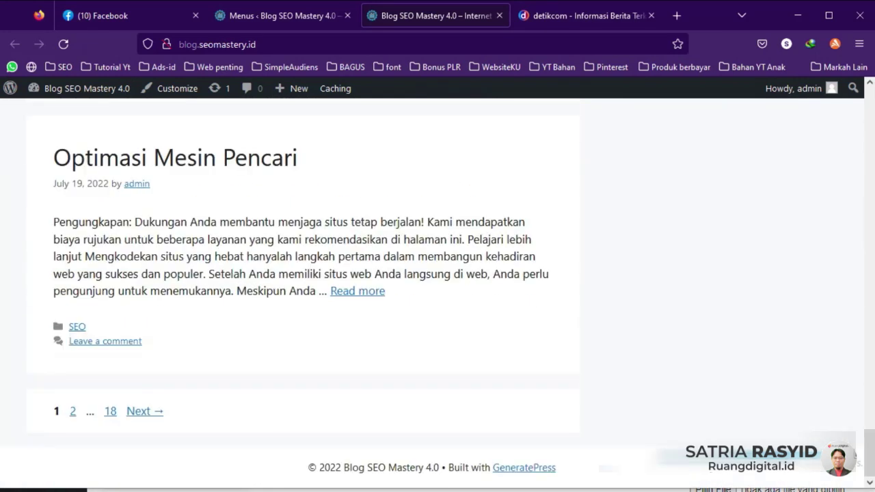
{"action": "left_click", "coordinate": [283, 11]}
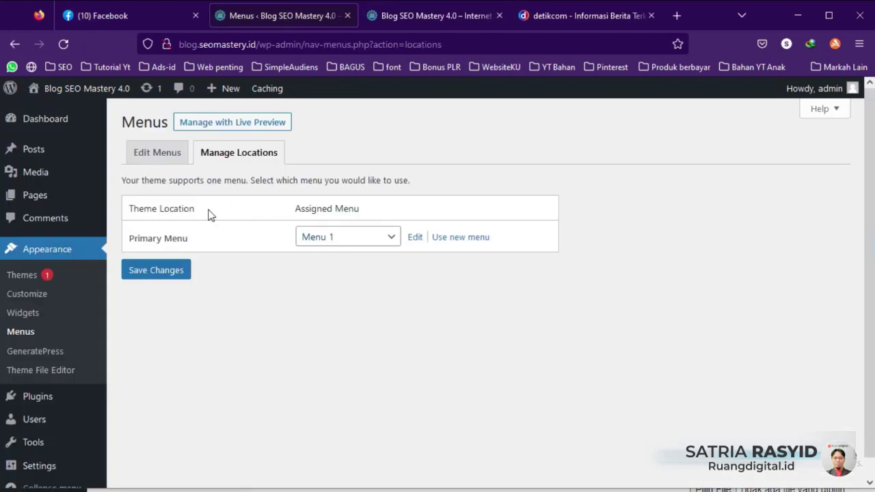
{"action": "left_click", "coordinate": [403, 19]}
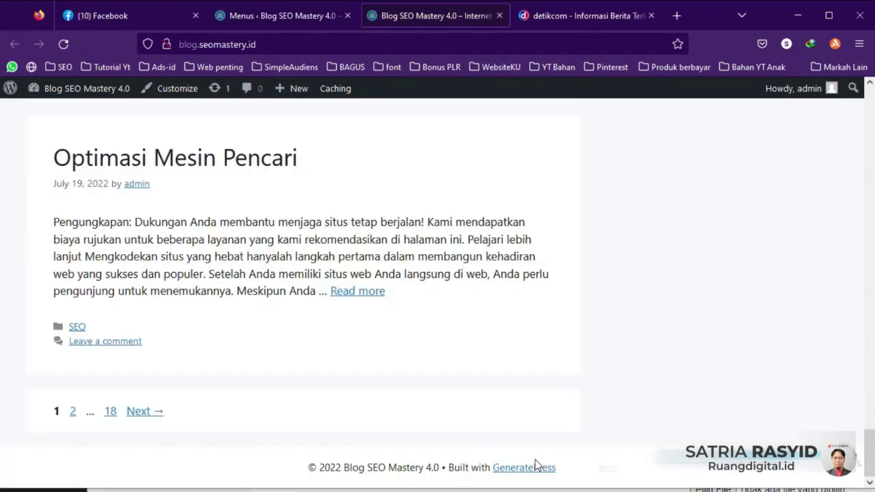
{"action": "left_click", "coordinate": [282, 16]}
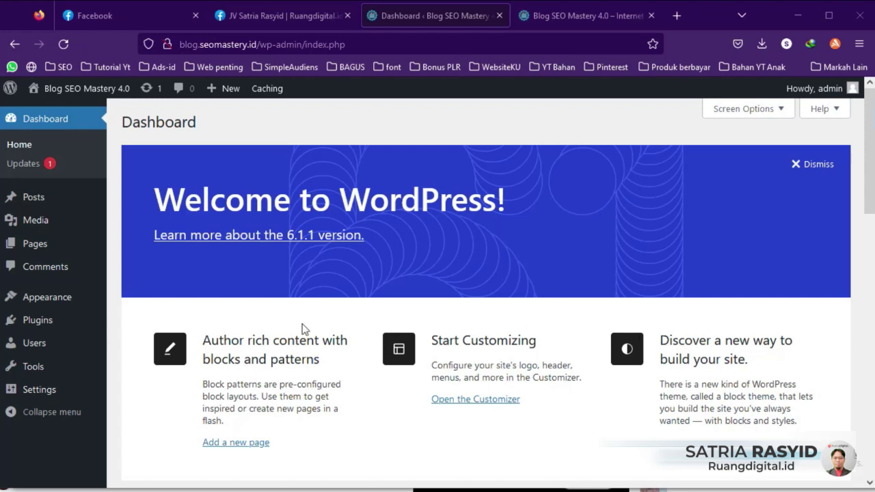
Step: Go to Plugins > Add New to start adding plugins
{"action": "mouse_move", "coordinate": [30, 320]}
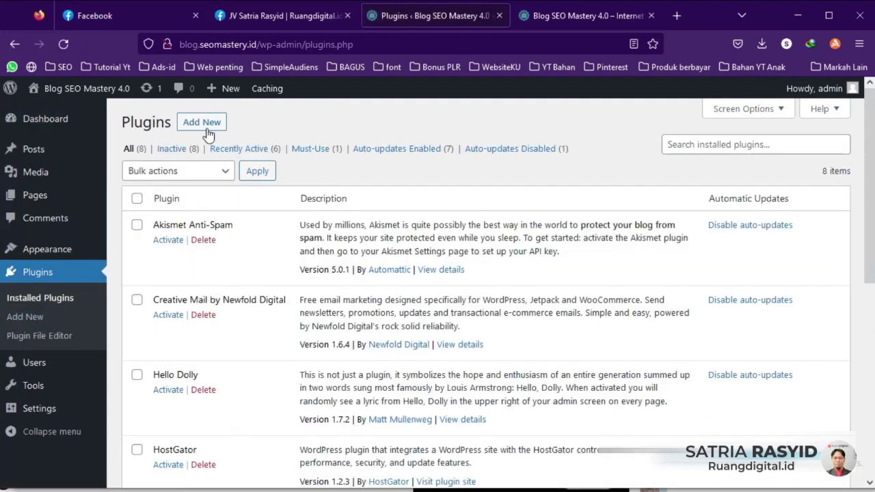
{"action": "left_click", "coordinate": [202, 123]}
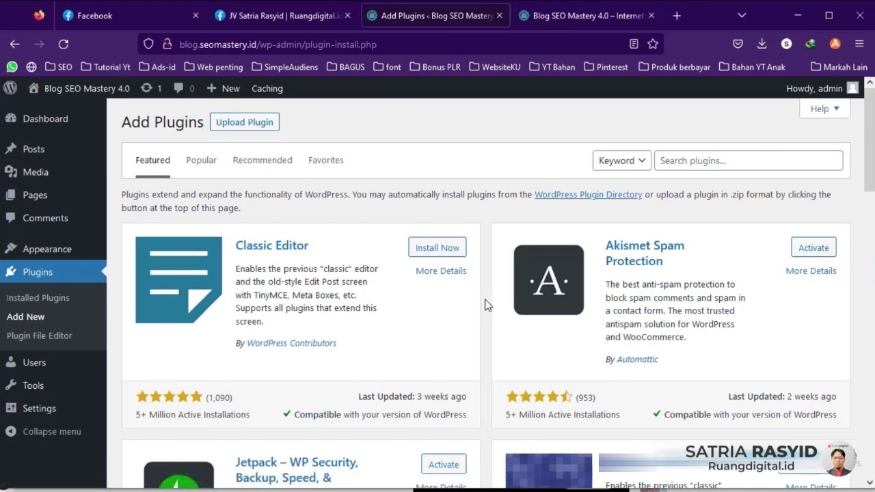
{"action": "left_click", "coordinate": [681, 160]}
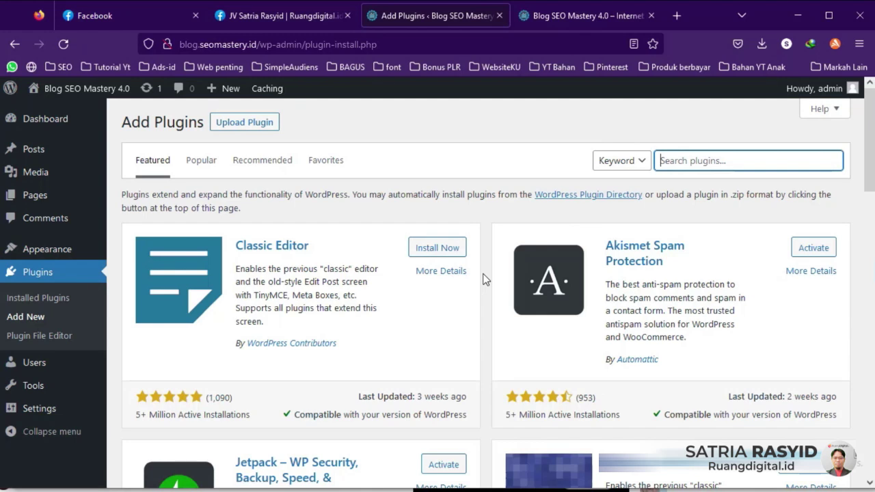
{"action": "left_click", "coordinate": [680, 20]}
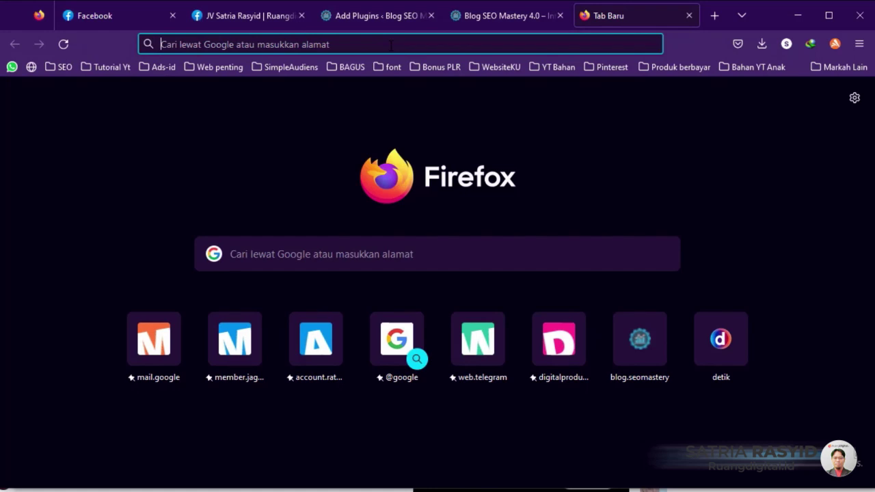
{"action": "left_click", "coordinate": [383, 18]}
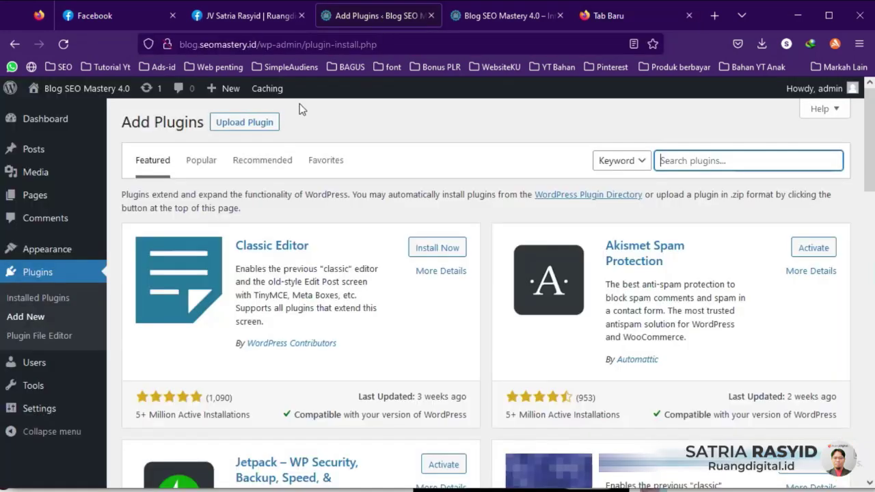
Step: Reveal the Upload Plugin zip panel, cancel the file browser, and bring up the Notepad plugin list
{"action": "left_click", "coordinate": [240, 130]}
{"action": "left_click", "coordinate": [397, 246]}
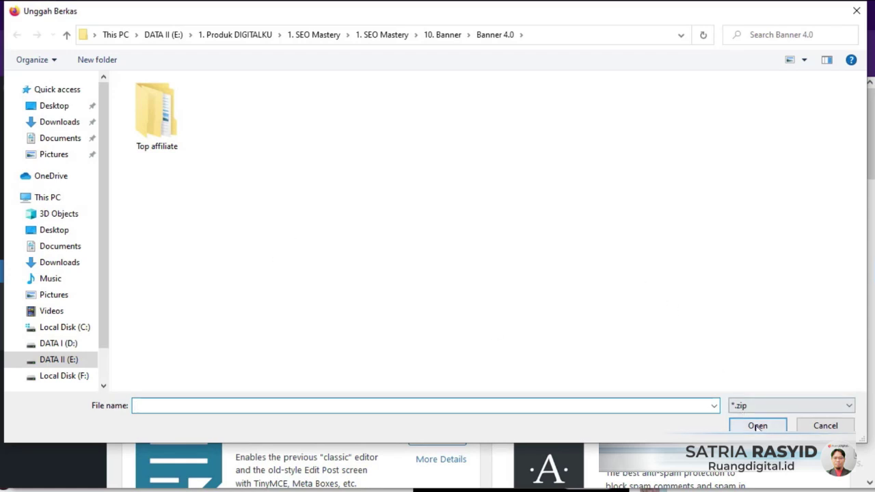
{"action": "left_click", "coordinate": [824, 425]}
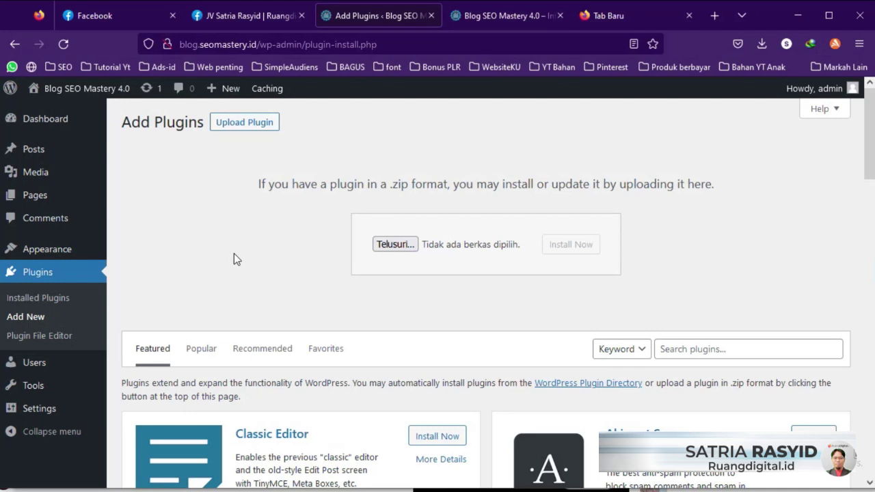
{"action": "scroll", "coordinate": [234, 254], "scroll_direction": "down", "scroll_amount": 2}
{"action": "scroll", "coordinate": [233, 253], "scroll_direction": "up", "scroll_amount": 1}
{"action": "left_click", "coordinate": [453, 484]}
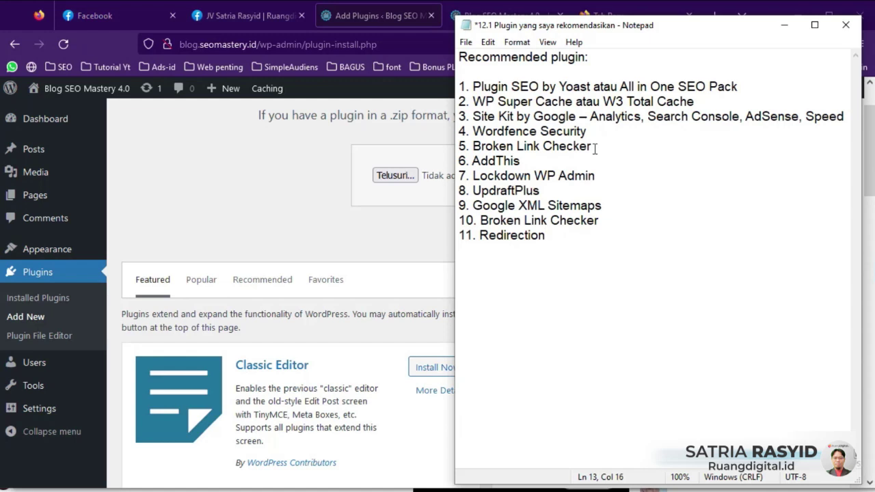
{"action": "left_click", "coordinate": [528, 86]}
Step: Copy 'SEO by Yoast' from the Notepad list and search plugins for it
{"action": "left_click_drag", "start_coordinate": [509, 86], "coordinate": [586, 86]}
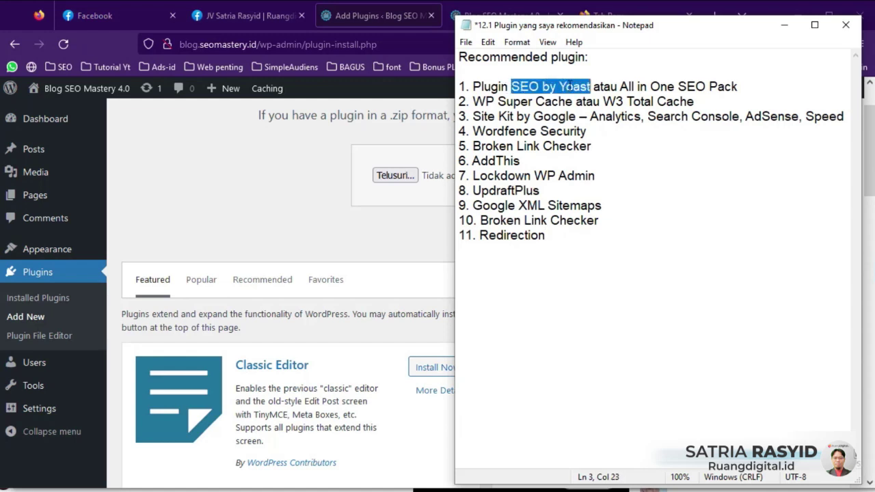
{"action": "right_click", "coordinate": [568, 86]}
{"action": "left_click", "coordinate": [601, 128]}
{"action": "left_click", "coordinate": [401, 211]}
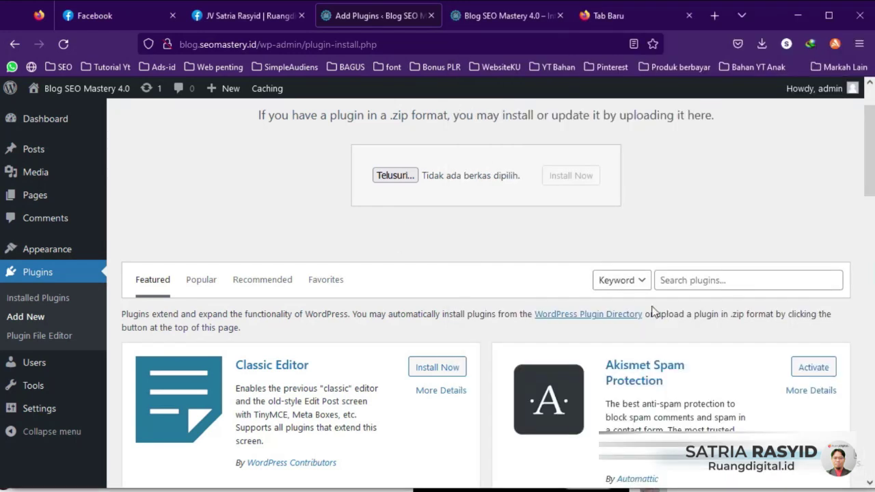
{"action": "right_click", "coordinate": [718, 280]}
{"action": "left_click", "coordinate": [737, 112]}
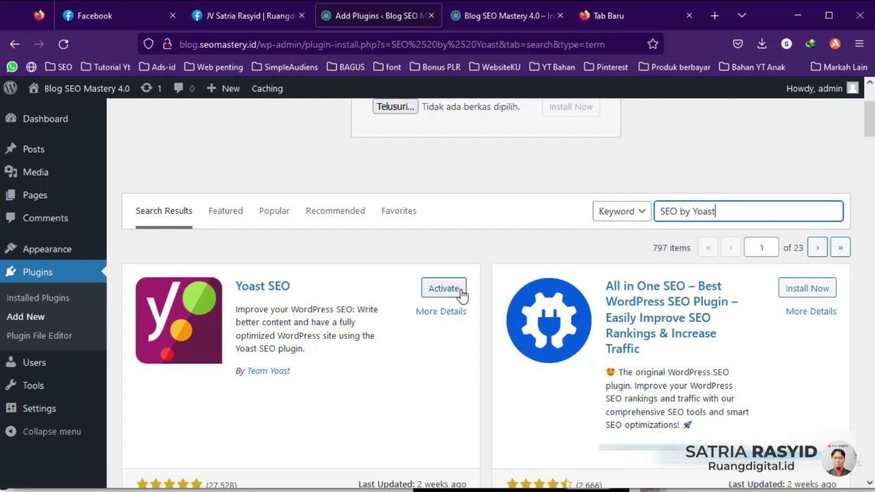
Step: Copy 'WP Super Cache' from the Notepad plugin list
{"action": "key", "text": "alt+Tab"}
{"action": "left_click_drag", "start_coordinate": [472, 102], "coordinate": [572, 101]}
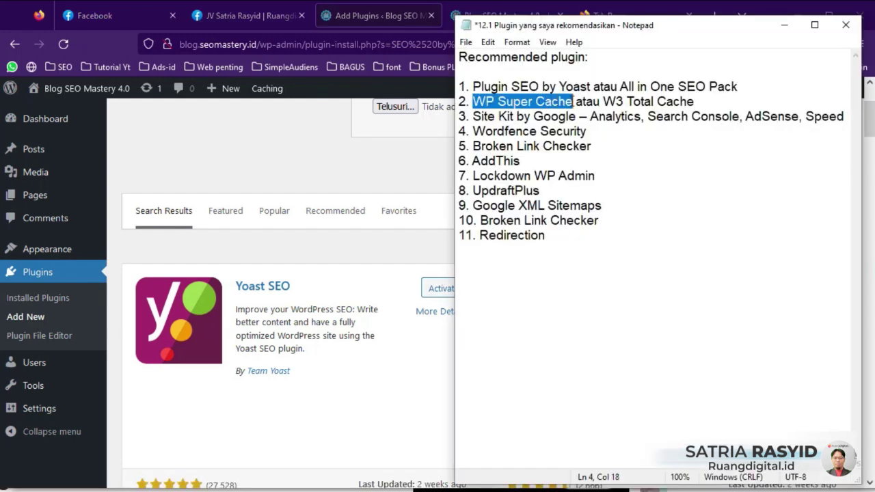
{"action": "right_click", "coordinate": [562, 101]}
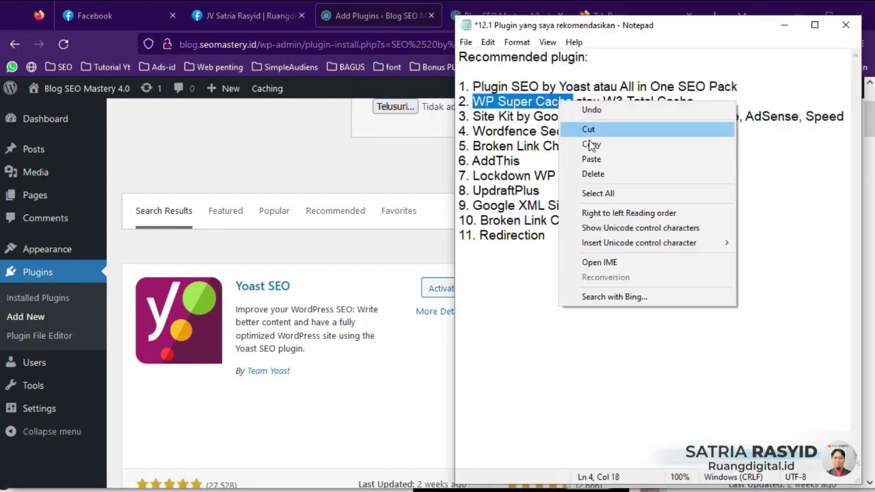
{"action": "left_click", "coordinate": [589, 145]}
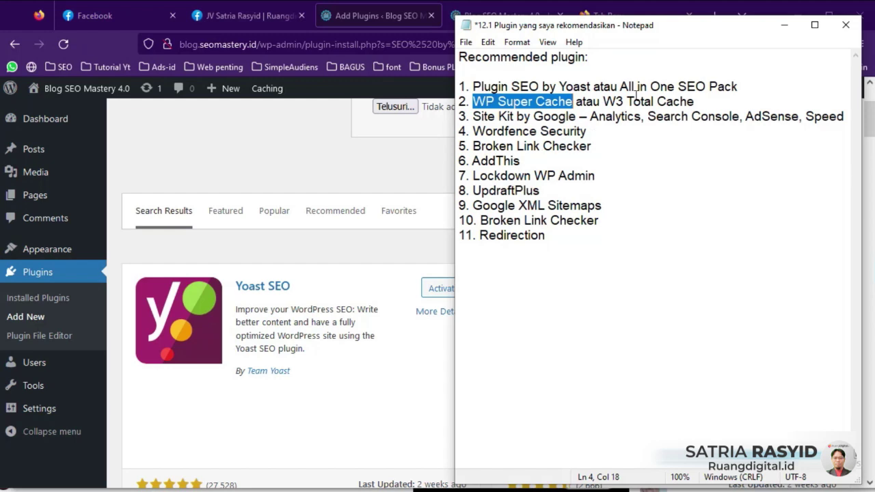
Step: Replace the search with WP Super Cache, then install and activate that plugin
{"action": "left_click", "coordinate": [420, 171]}
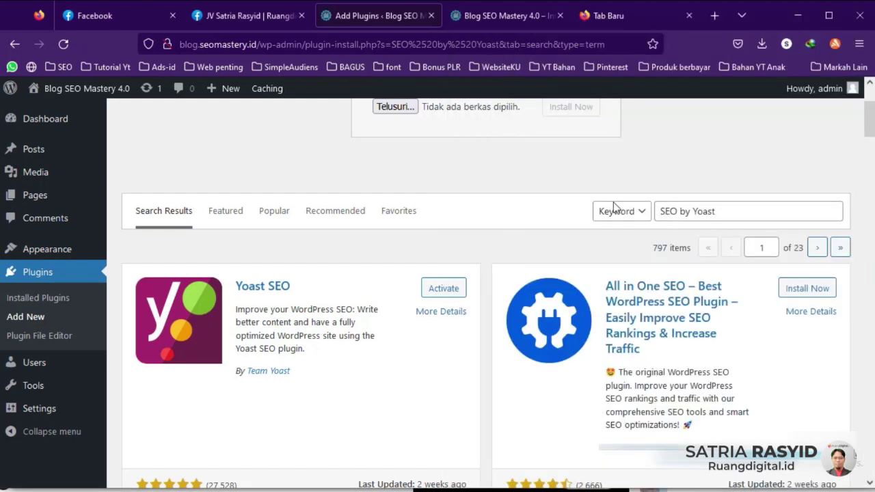
{"action": "left_click", "coordinate": [716, 210]}
{"action": "left_click_drag", "start_coordinate": [716, 210], "coordinate": [658, 211]}
{"action": "right_click", "coordinate": [658, 212]}
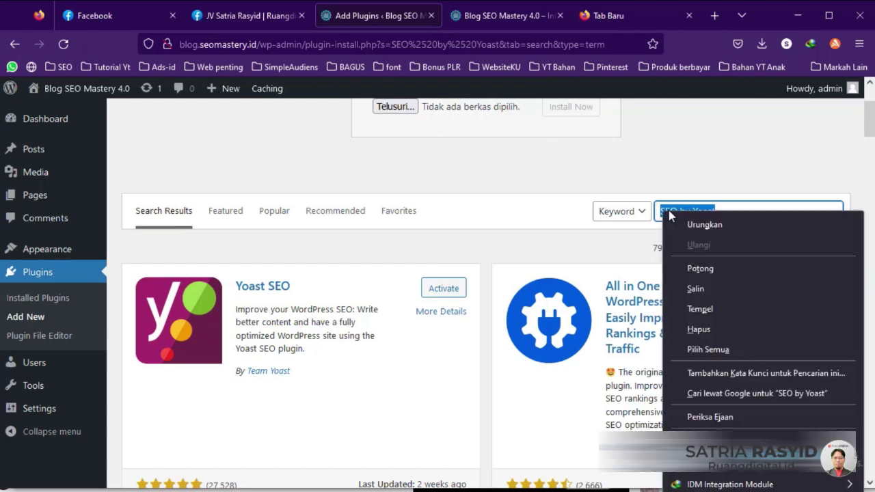
{"action": "left_click", "coordinate": [684, 307]}
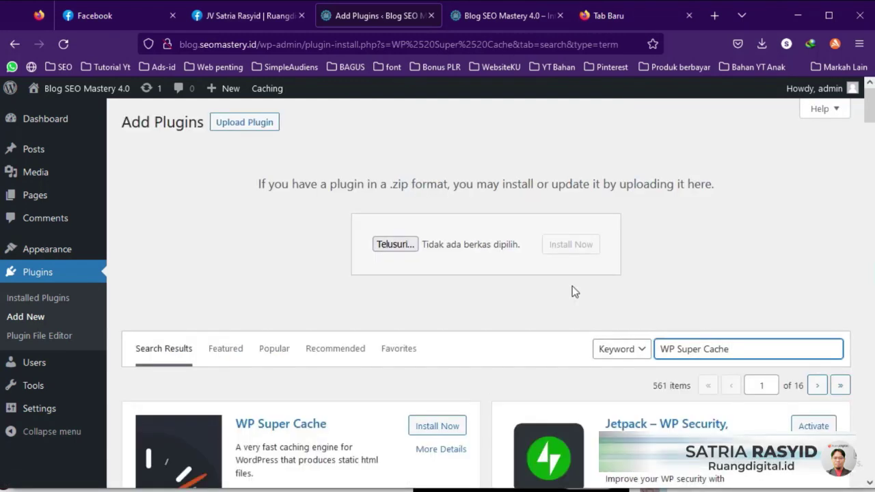
{"action": "scroll", "coordinate": [571, 289], "scroll_direction": "down", "scroll_amount": 3}
{"action": "left_click", "coordinate": [437, 222]}
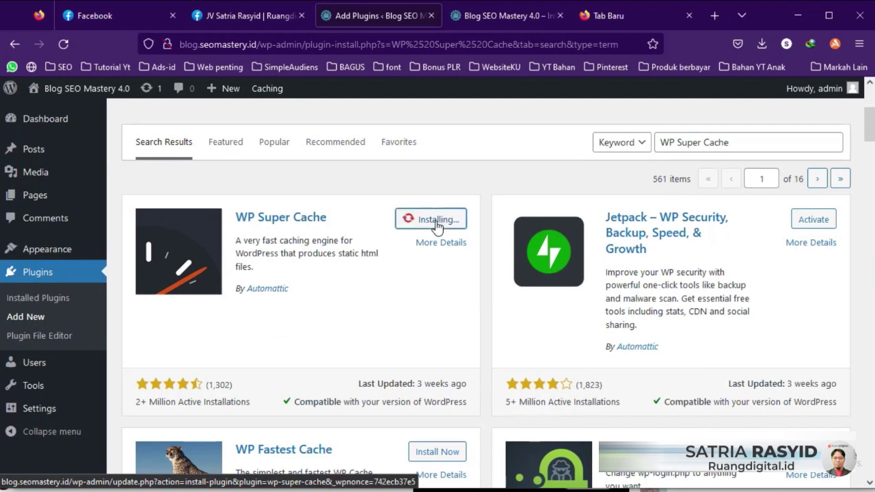
{"action": "left_click", "coordinate": [444, 221]}
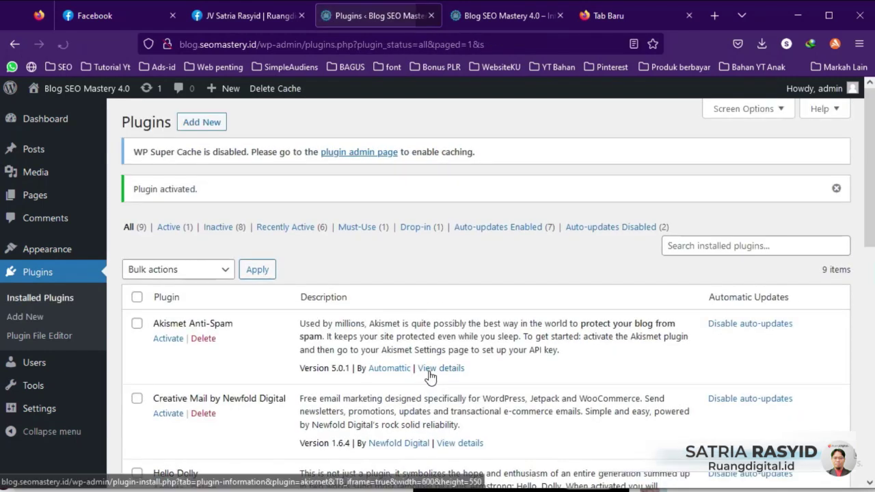
{"action": "key", "text": "alt+Tab"}
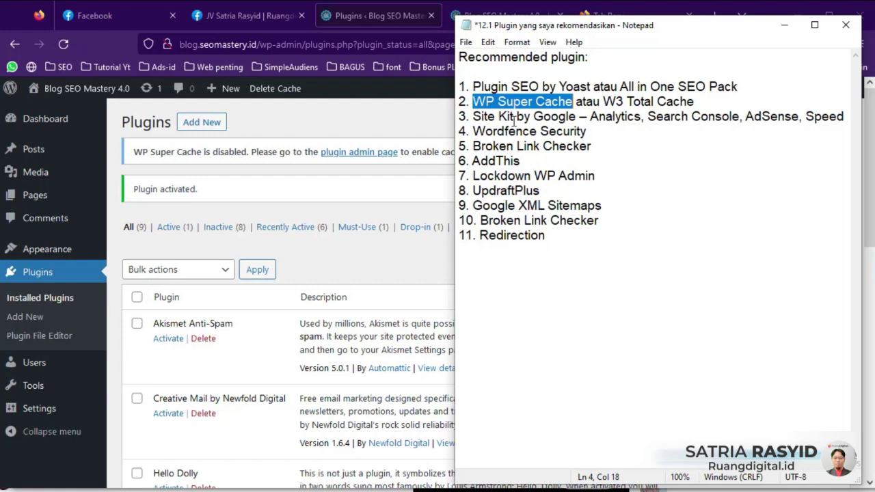
Step: Copy 'Site Kit by Google' from the Notepad plugin list
{"action": "left_click_drag", "start_coordinate": [474, 116], "coordinate": [575, 116]}
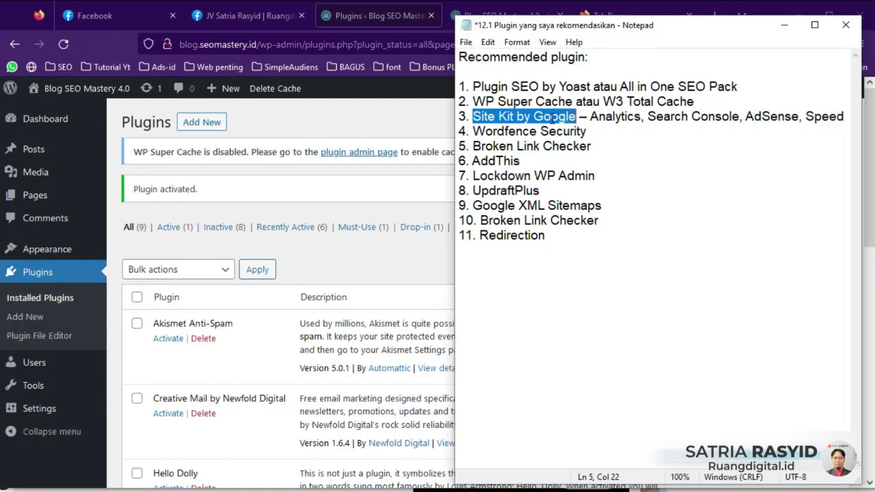
{"action": "right_click", "coordinate": [552, 118]}
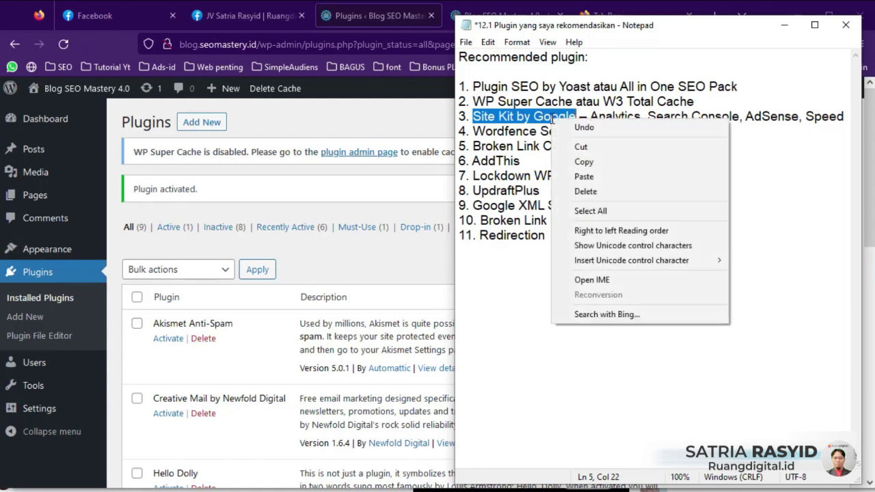
{"action": "left_click", "coordinate": [591, 164]}
Step: Search Add Plugins for Site Kit by Google and install it
{"action": "left_click", "coordinate": [415, 251]}
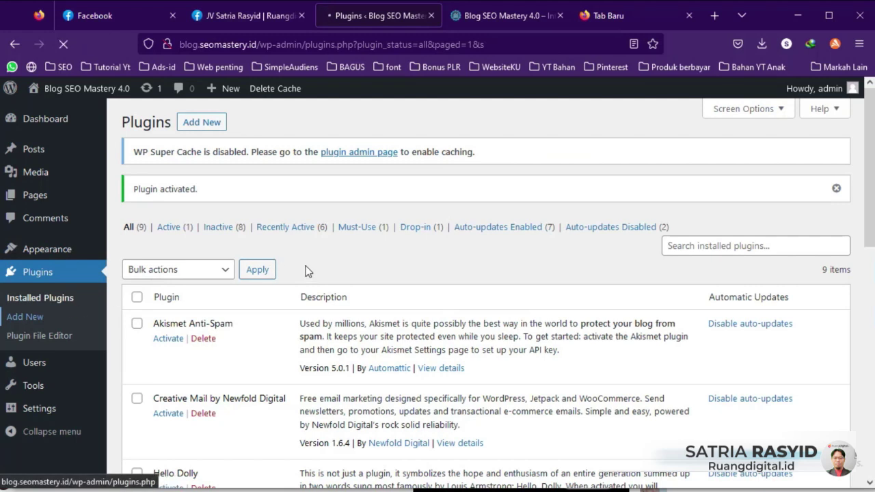
{"action": "left_click", "coordinate": [25, 317]}
{"action": "left_click", "coordinate": [681, 155]}
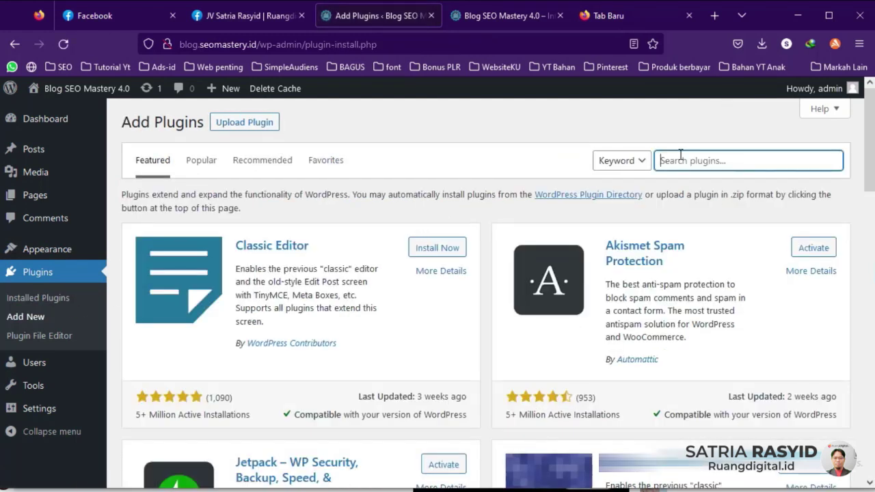
{"action": "right_click", "coordinate": [673, 152]}
{"action": "left_click", "coordinate": [708, 252]}
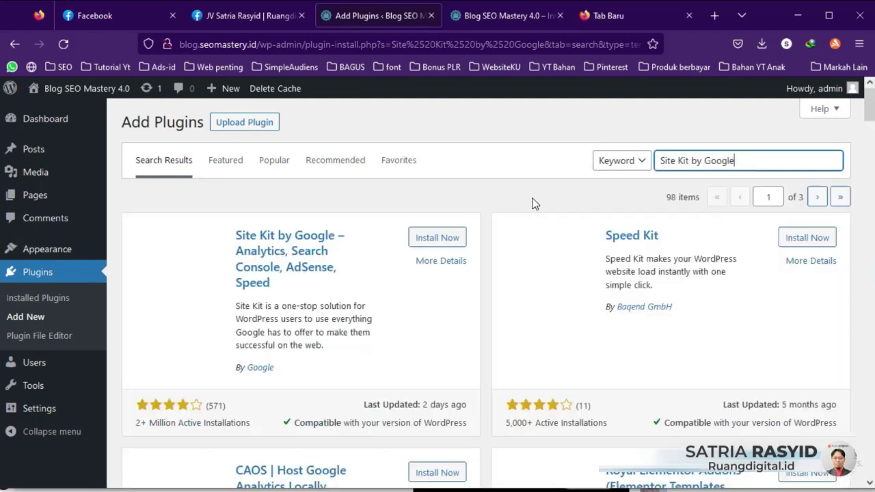
{"action": "left_click", "coordinate": [438, 244]}
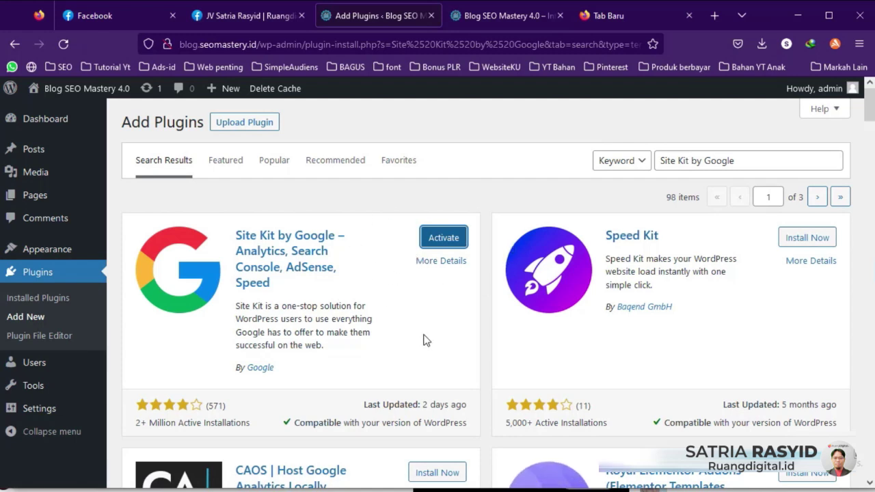
Step: Copy the name 'Broken Link Checker' from the recommended-plugin notes
{"action": "key", "text": "alt+Tab"}
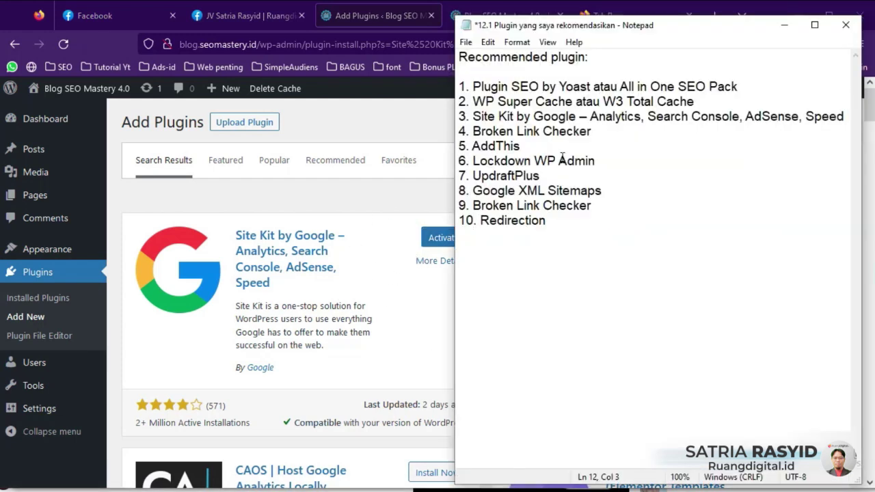
{"action": "left_click_drag", "start_coordinate": [592, 132], "coordinate": [473, 132]}
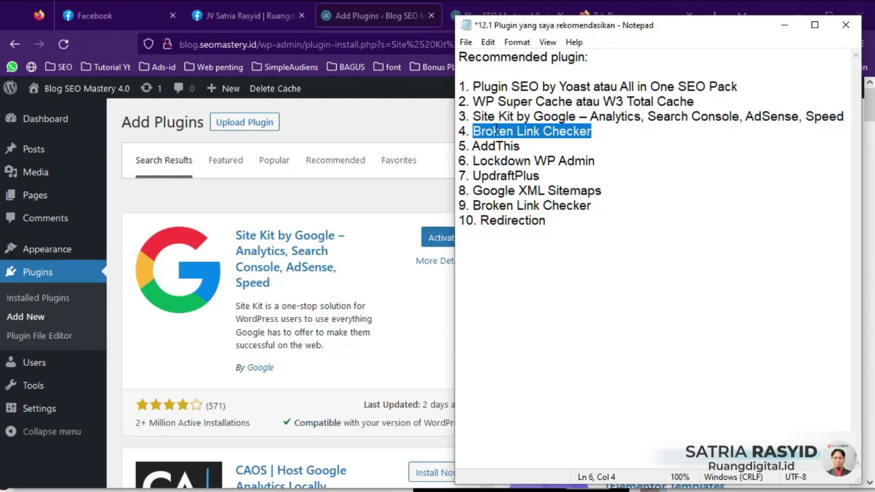
{"action": "right_click", "coordinate": [493, 129]}
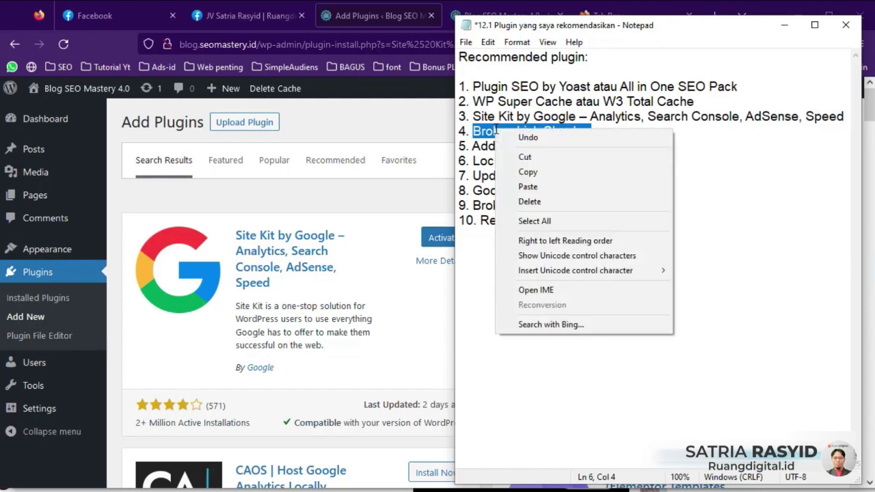
{"action": "left_click", "coordinate": [541, 173]}
{"action": "left_click", "coordinate": [429, 195]}
Step: Search plugins for Broken Link Checker and install the WPMU DEV result, then select AddThis in the notes
{"action": "left_click", "coordinate": [738, 163]}
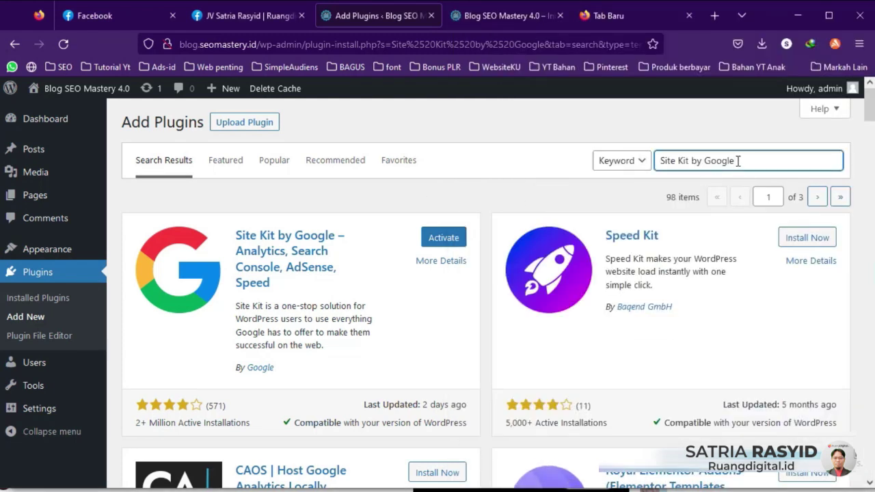
{"action": "key", "text": "ctrl+a"}
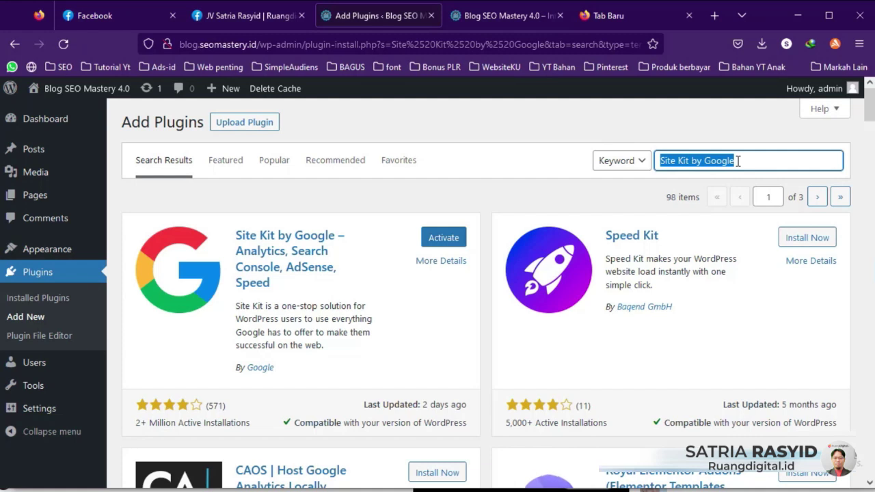
{"action": "key", "text": "ctrl+v"}
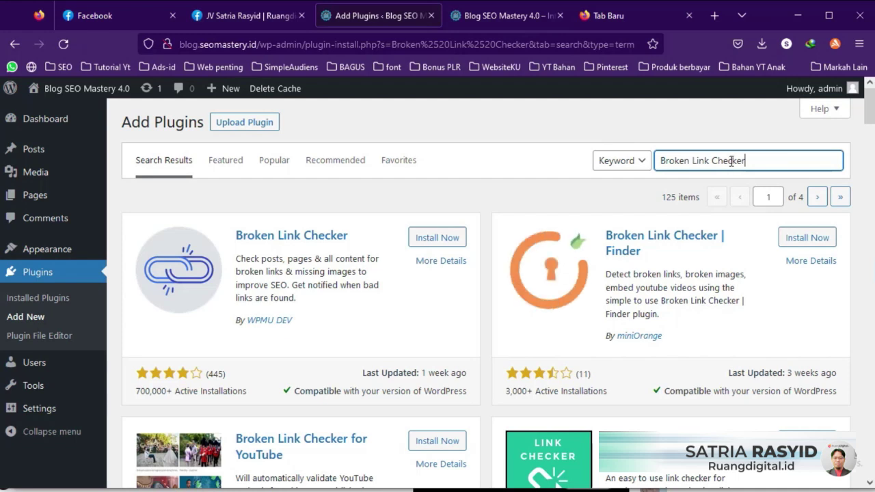
{"action": "left_click", "coordinate": [438, 238]}
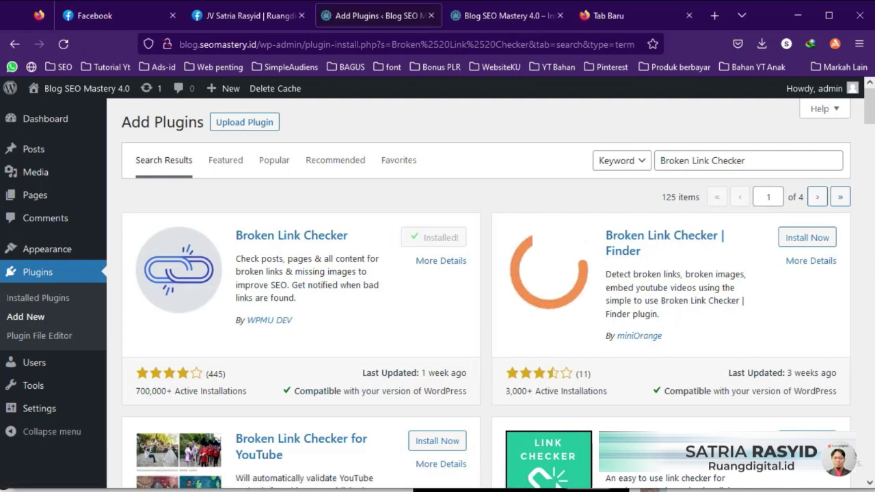
{"action": "key", "text": "alt+Tab"}
{"action": "left_click_drag", "start_coordinate": [472, 146], "coordinate": [519, 145]}
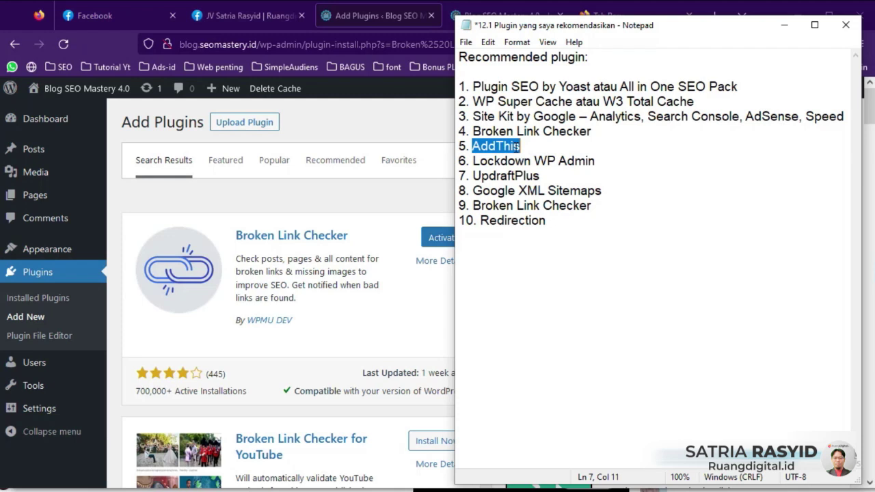
Step: Search plugins for AddThis and install WordPress Share Buttons Plugin – AddThis, then select Lockdown WP Admin in the notes
{"action": "left_click", "coordinate": [429, 205]}
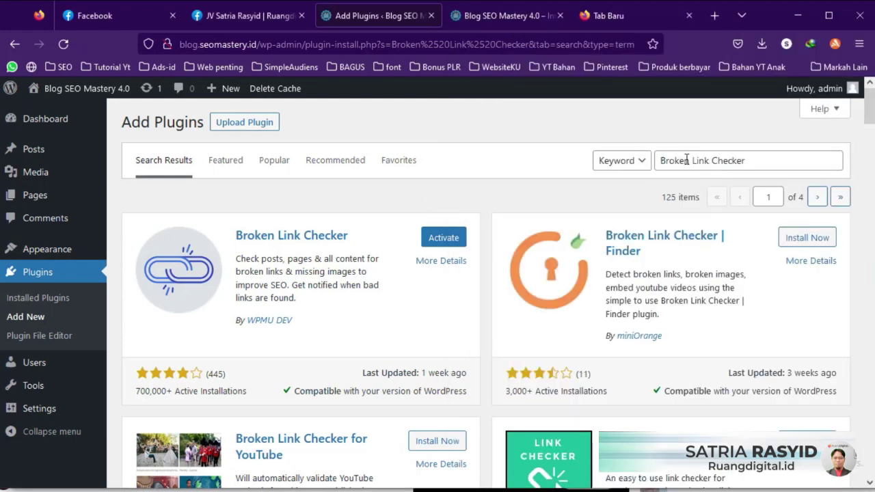
{"action": "left_click_drag", "start_coordinate": [768, 164], "coordinate": [617, 159]}
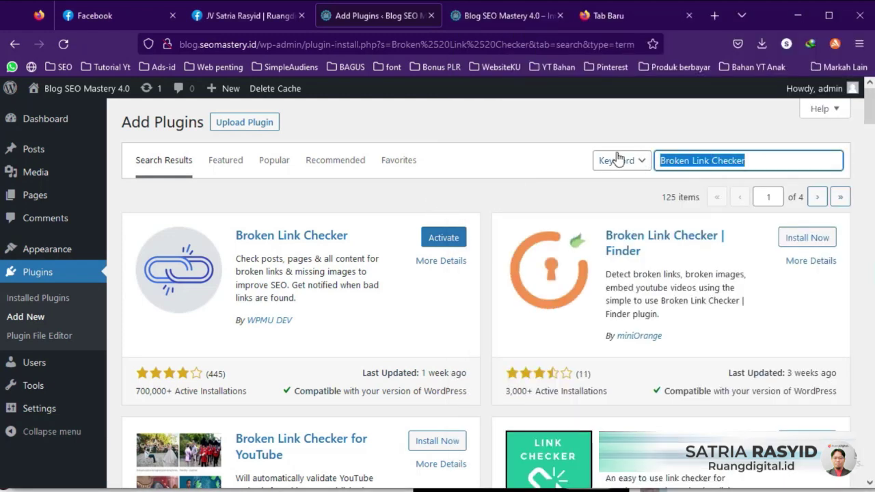
{"action": "key", "text": "ctrl+v"}
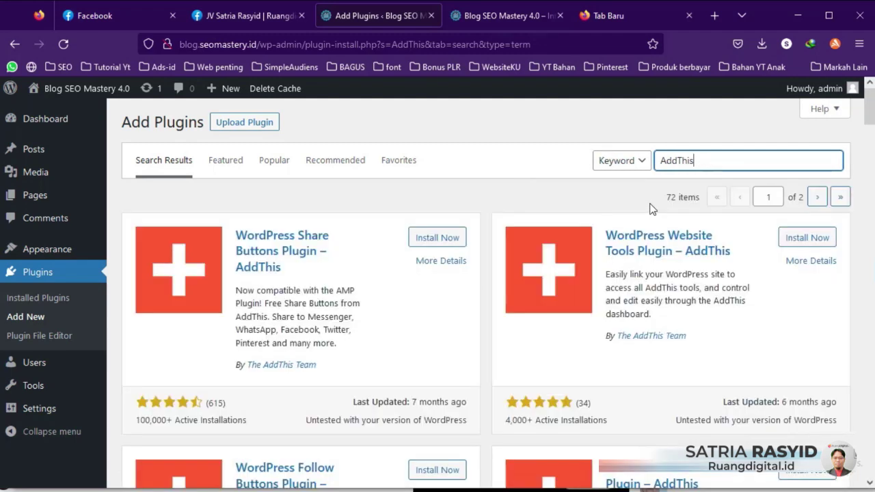
{"action": "left_click", "coordinate": [431, 237]}
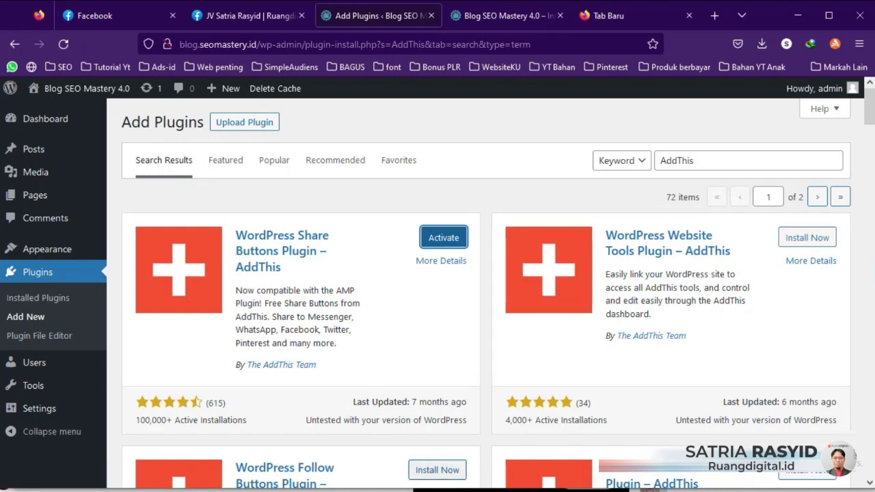
{"action": "key", "text": "alt+Tab"}
{"action": "left_click_drag", "start_coordinate": [473, 156], "coordinate": [597, 158]}
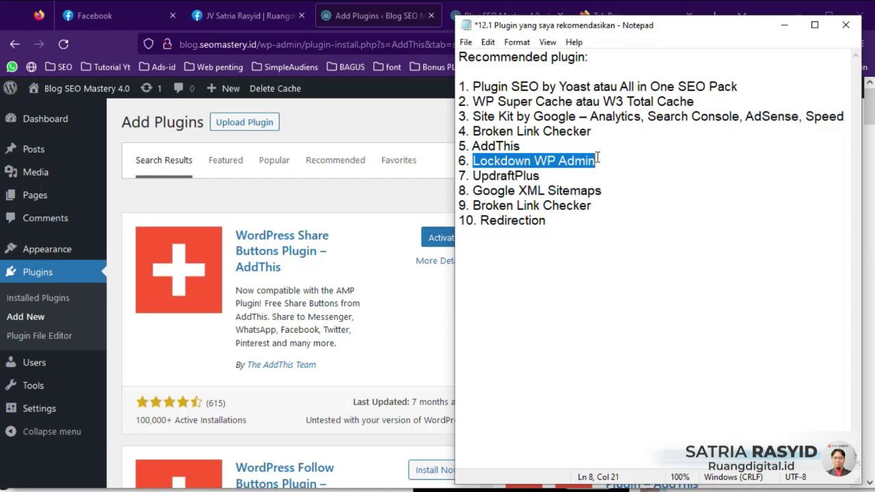
Step: Examine the site domain and wp-admin path in the browser address bar
{"action": "left_click", "coordinate": [355, 44]}
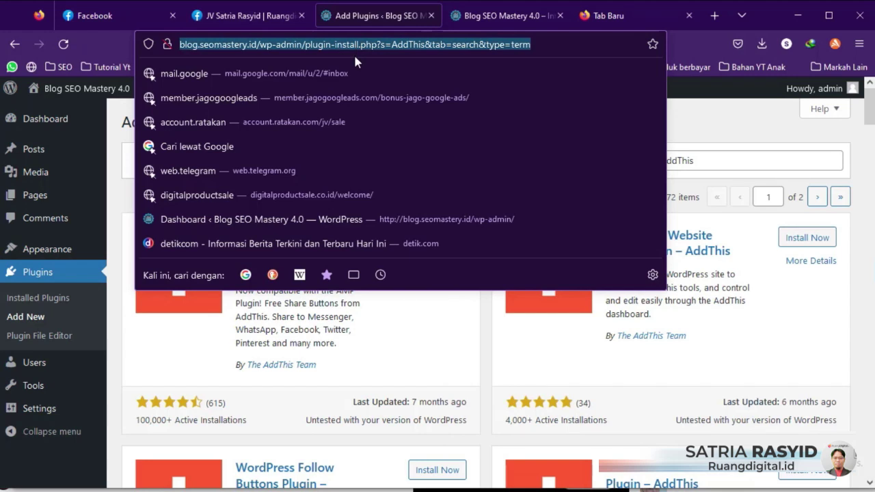
{"action": "left_click", "coordinate": [252, 44]}
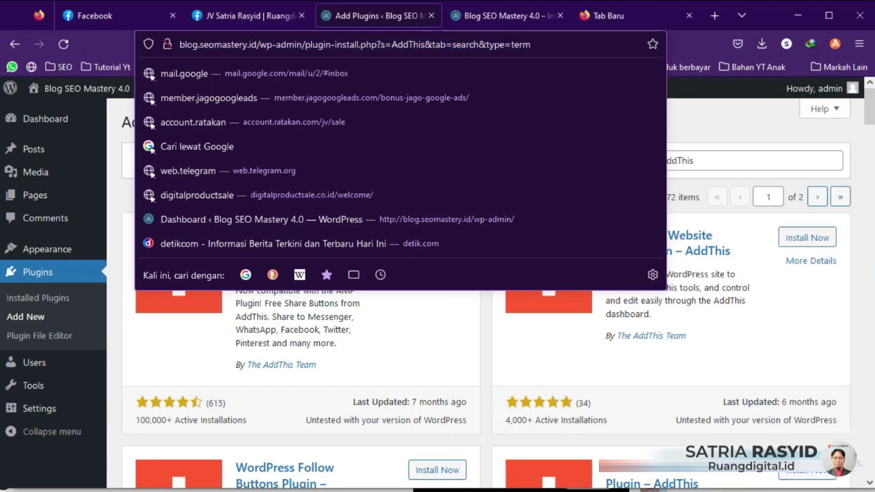
{"action": "key", "text": "Home"}
{"action": "key", "text": "shift+Right"}
{"action": "key", "text": "shift+Right"}
{"action": "key", "text": "shift+Right"}
{"action": "key", "text": "shift+Right"}
{"action": "key", "text": "shift+Right"}
{"action": "key", "text": "shift+Right"}
{"action": "key", "text": "shift+Right"}
{"action": "key", "text": "shift+Right"}
{"action": "key", "text": "shift+Right"}
{"action": "key", "text": "shift+Right"}
{"action": "key", "text": "shift+Right"}
{"action": "key", "text": "shift+Right"}
{"action": "key", "text": "shift+Right"}
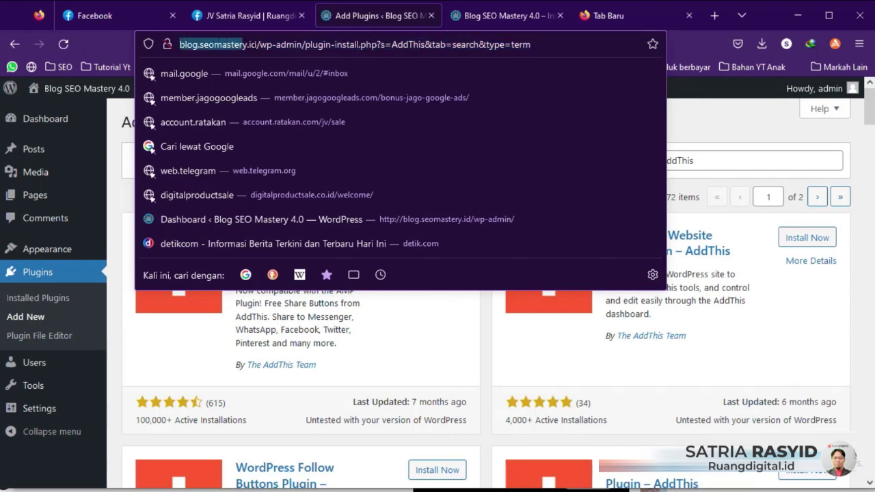
{"action": "left_click", "coordinate": [262, 45]}
{"action": "left_click_drag", "start_coordinate": [260, 44], "coordinate": [301, 45]}
{"action": "left_click", "coordinate": [276, 42]}
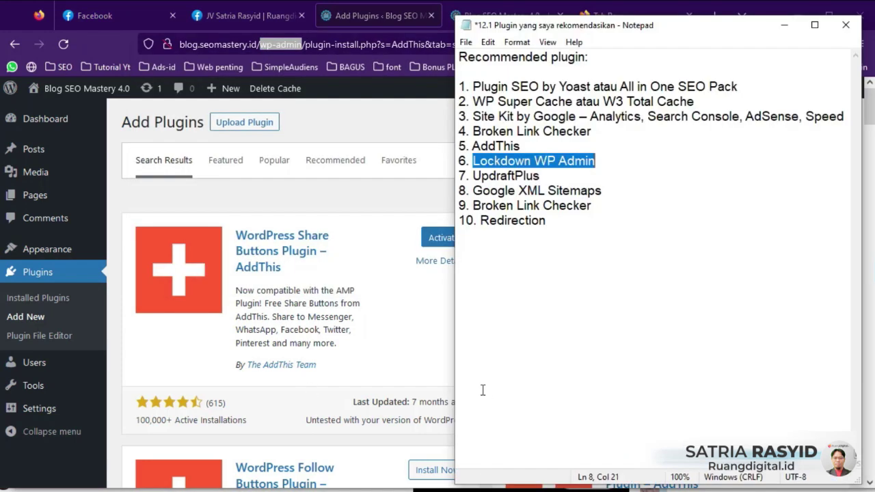
Step: Copy 'Lockdown WP Admin' from the notes and paste it over the AddThis plugin search
{"action": "key", "text": "alt+Tab"}
{"action": "right_click", "coordinate": [524, 159]}
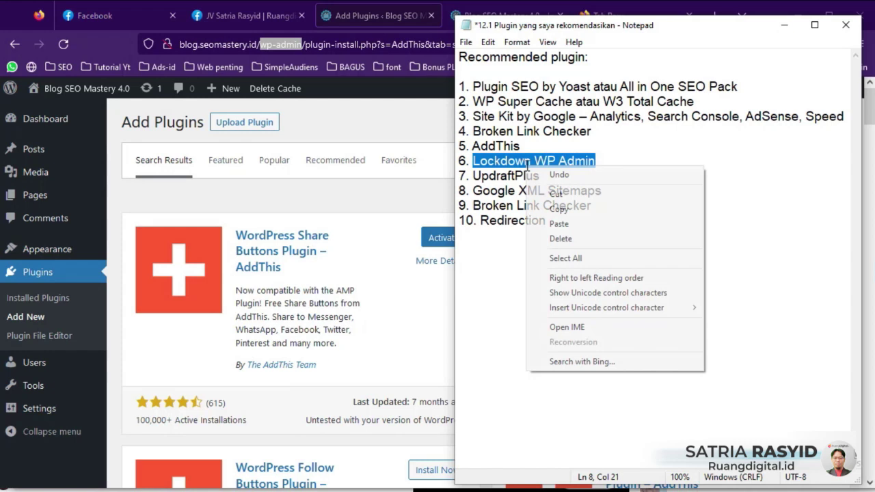
{"action": "left_click", "coordinate": [547, 209]}
{"action": "left_click", "coordinate": [414, 197]}
{"action": "left_click_drag", "start_coordinate": [687, 161], "coordinate": [696, 161]}
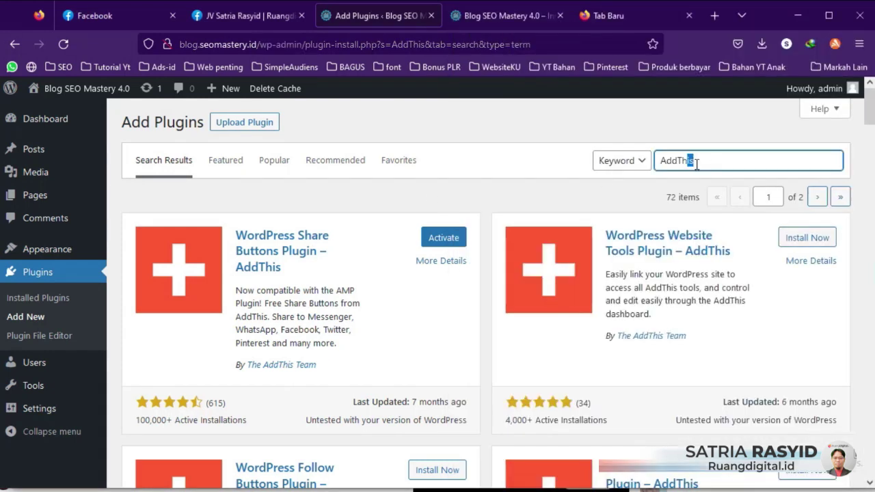
{"action": "key", "text": "ctrl+a"}
{"action": "key", "text": "ctrl+v"}
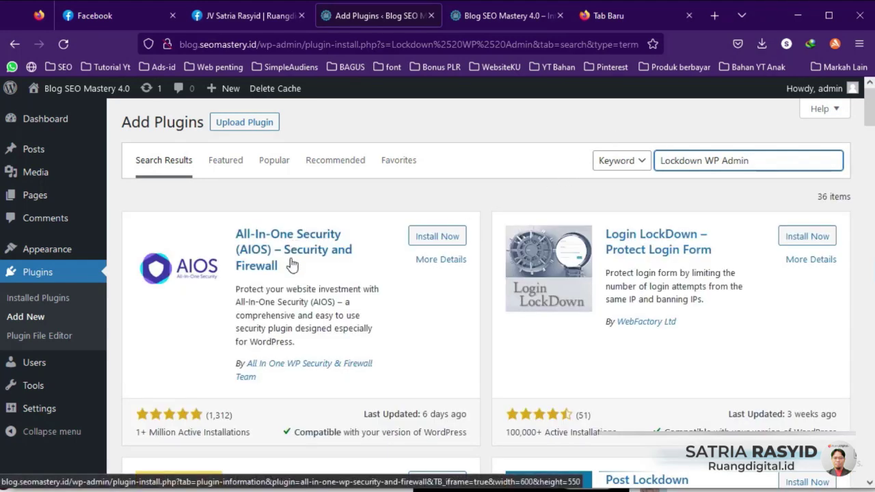
Step: Install Login LockDown – Protect Login Form from the results, then select UpdraftPlus in the notes
{"action": "scroll", "coordinate": [336, 320], "scroll_direction": "down", "scroll_amount": 2}
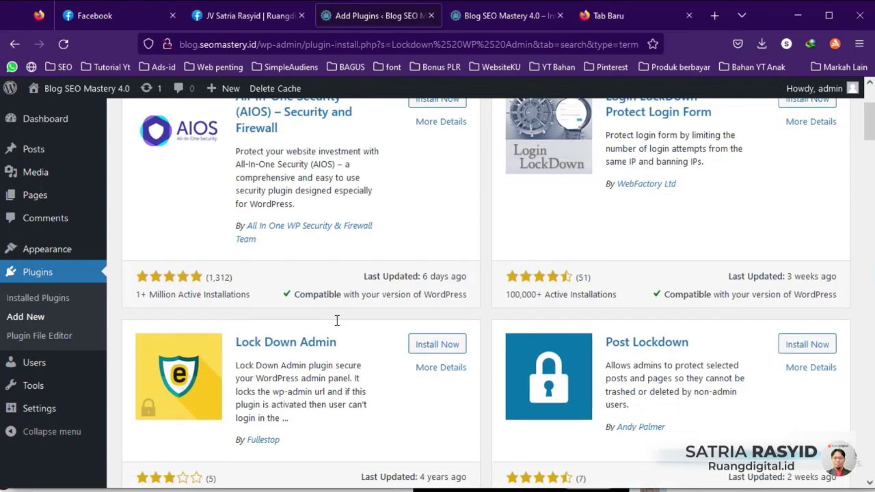
{"action": "scroll", "coordinate": [336, 320], "scroll_direction": "down", "scroll_amount": 2}
{"action": "scroll", "coordinate": [335, 322], "scroll_direction": "up", "scroll_amount": 3}
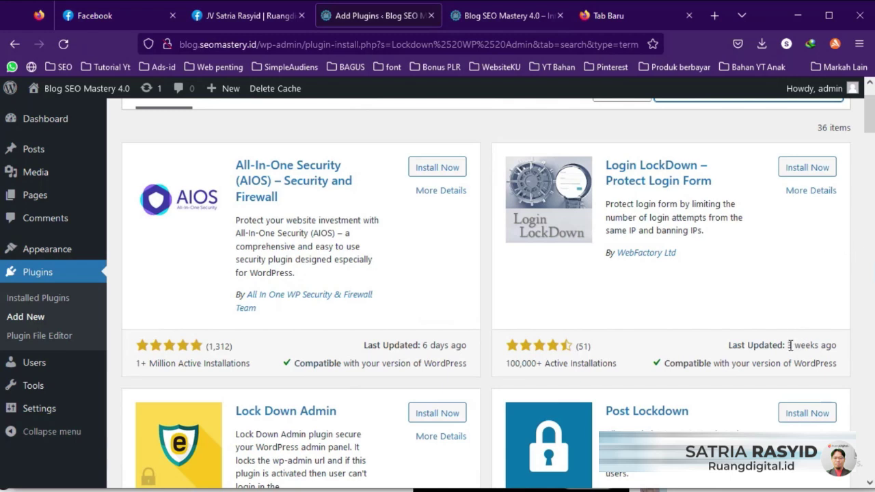
{"action": "scroll", "coordinate": [789, 345], "scroll_direction": "down", "scroll_amount": 3}
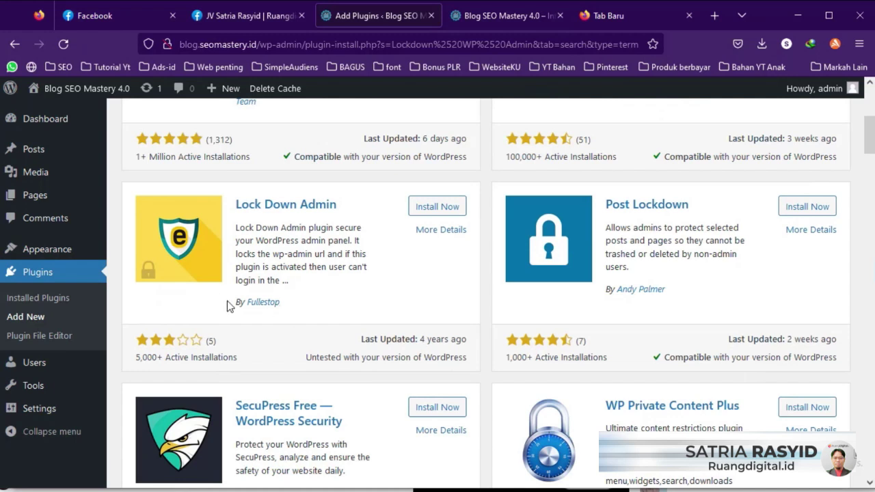
{"action": "scroll", "coordinate": [660, 267], "scroll_direction": "up", "scroll_amount": 3}
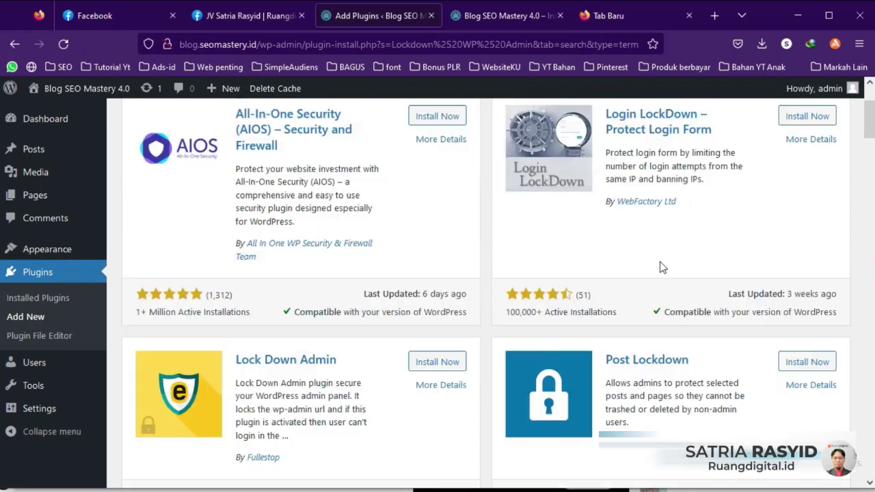
{"action": "left_click", "coordinate": [806, 168]}
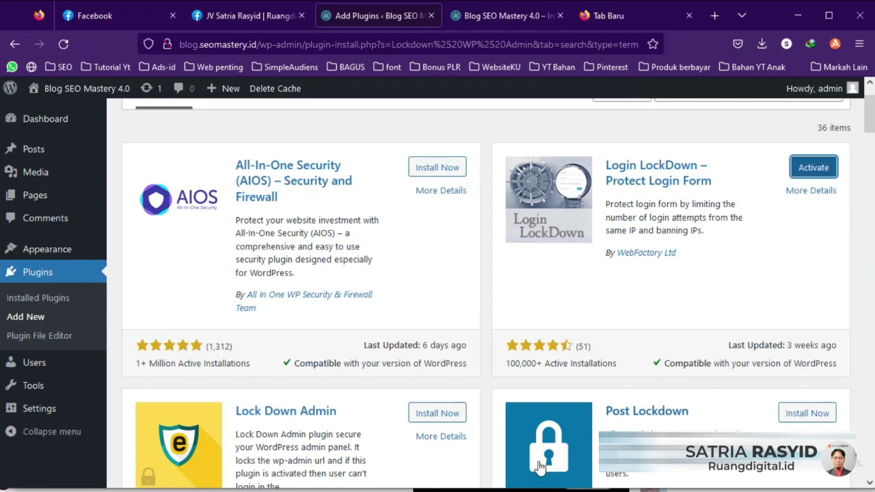
{"action": "left_click", "coordinate": [543, 489]}
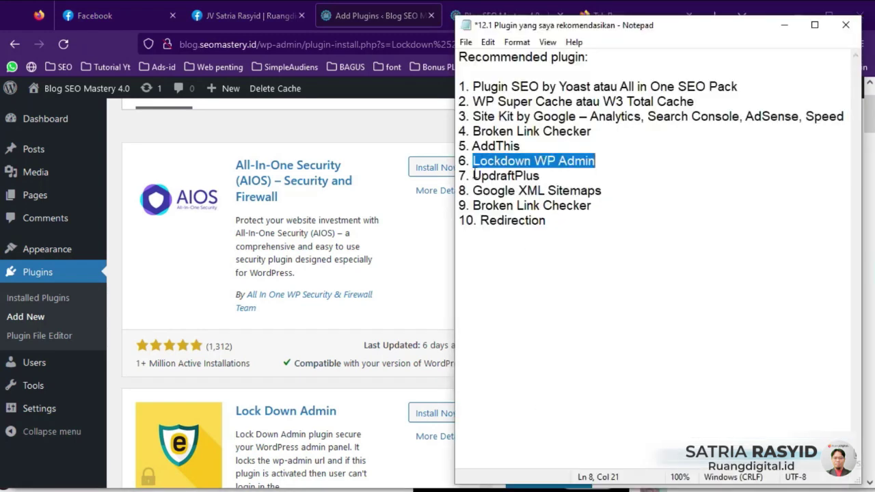
{"action": "left_click_drag", "start_coordinate": [474, 175], "coordinate": [541, 175]}
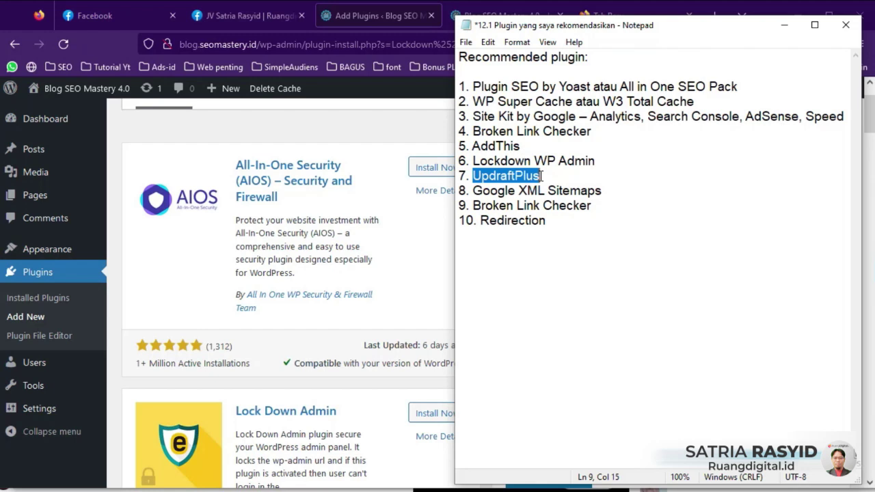
Step: Search UpdraftPlus and install its backup plugin, then select Google XML Sitemaps in the notes
{"action": "left_click", "coordinate": [440, 233]}
{"action": "scroll", "coordinate": [698, 137], "scroll_direction": "up", "scroll_amount": 2}
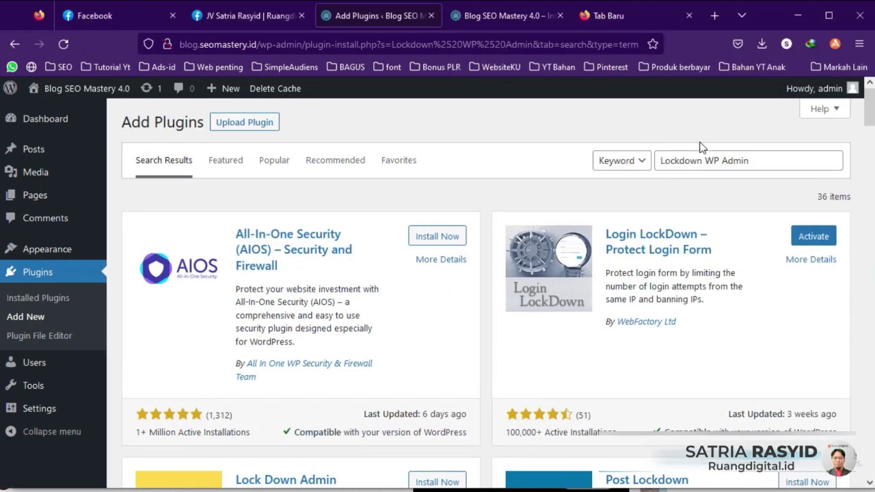
{"action": "left_click", "coordinate": [719, 160]}
{"action": "key", "text": "ctrl+a"}
{"action": "type", "text": "UpdraftPlus"}
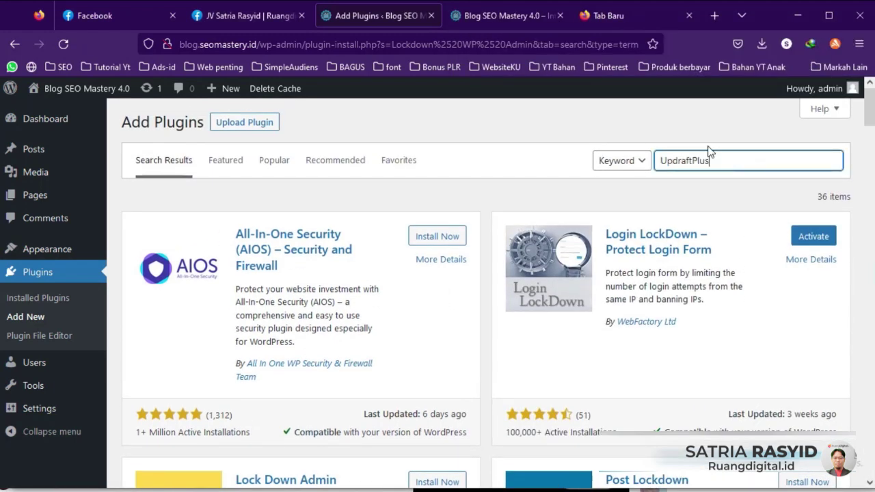
{"action": "left_click", "coordinate": [442, 240]}
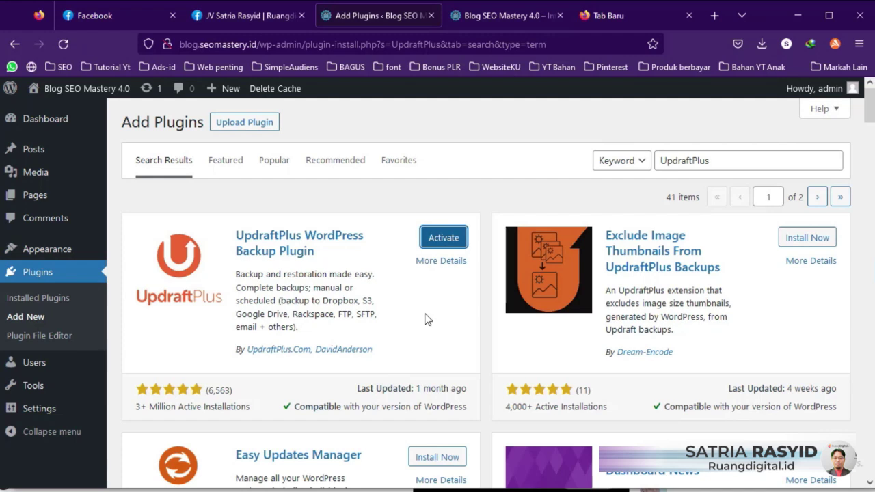
{"action": "key", "text": "alt+Tab"}
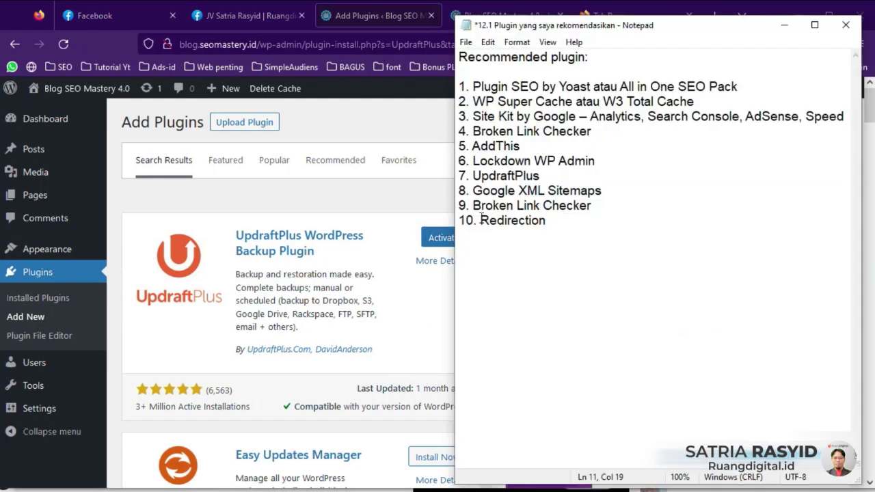
{"action": "left_click_drag", "start_coordinate": [473, 190], "coordinate": [612, 194]}
{"action": "key", "text": "ctrl+c"}
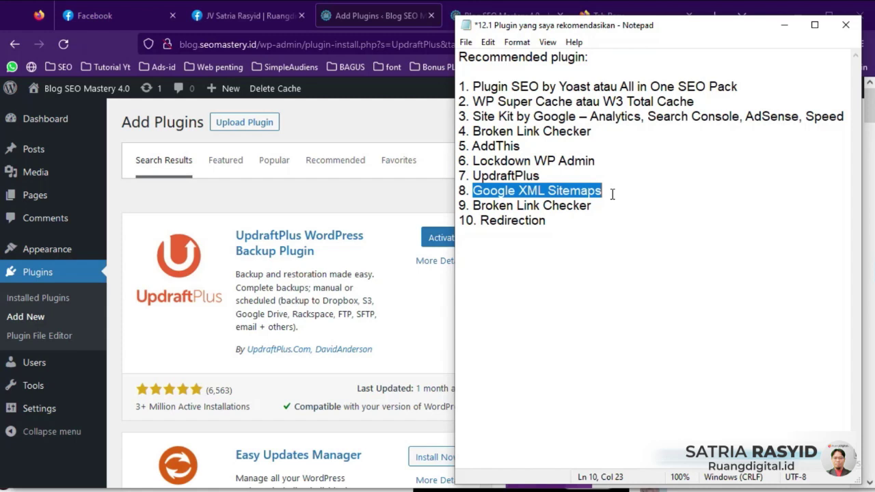
Step: Search 'Google XML Sitemaps' and install XML Sitemap Generator for Google
{"action": "key", "text": "alt+Tab"}
{"action": "left_click", "coordinate": [700, 159]}
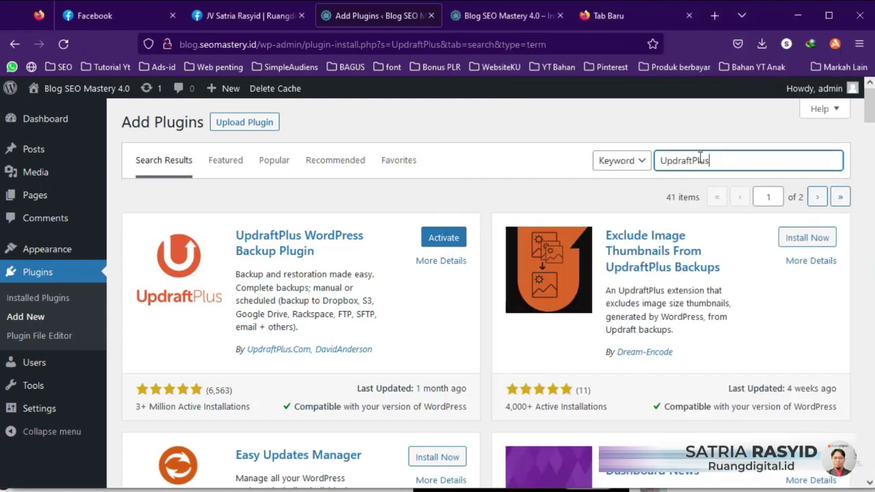
{"action": "key", "text": "ctrl+a"}
{"action": "key", "text": "ctrl+v"}
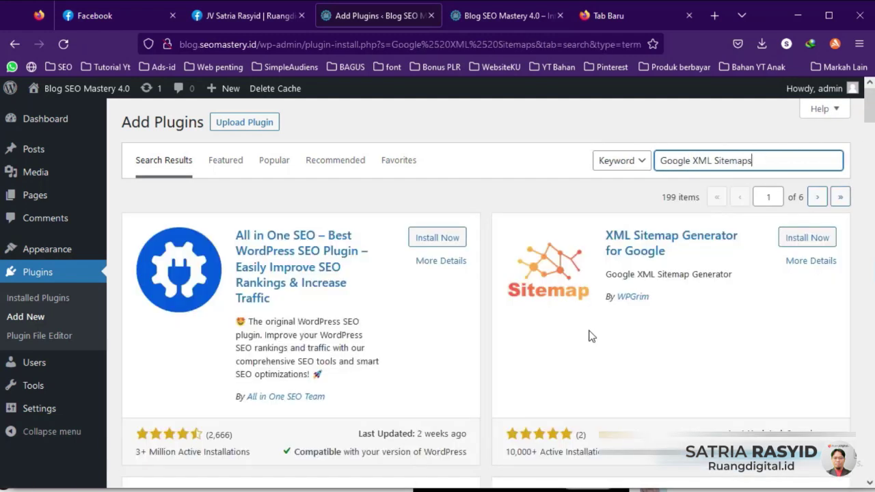
{"action": "scroll", "coordinate": [589, 335], "scroll_direction": "down", "scroll_amount": 3}
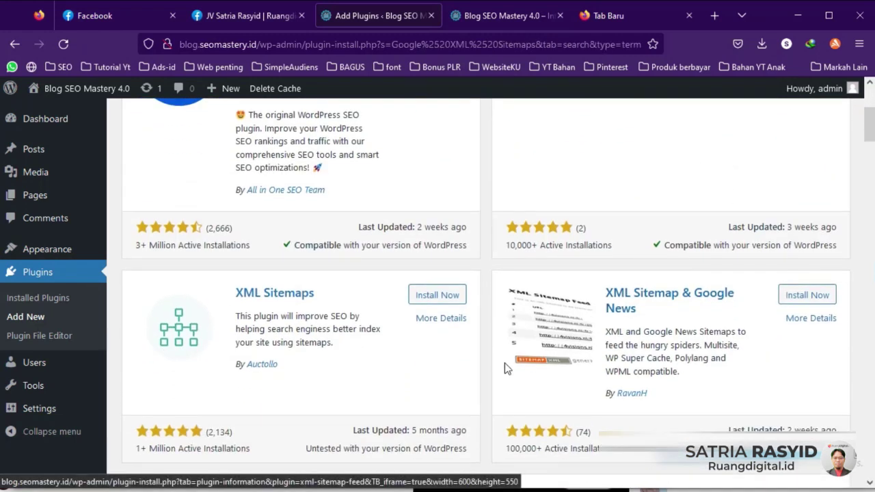
{"action": "scroll", "coordinate": [593, 321], "scroll_direction": "up", "scroll_amount": 1}
{"action": "scroll", "coordinate": [706, 279], "scroll_direction": "down", "scroll_amount": 1}
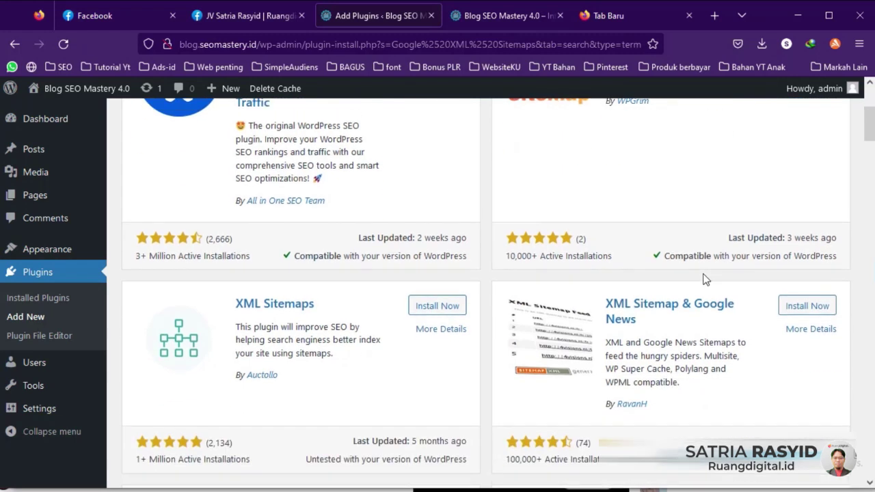
{"action": "scroll", "coordinate": [697, 399], "scroll_direction": "up", "scroll_amount": 3}
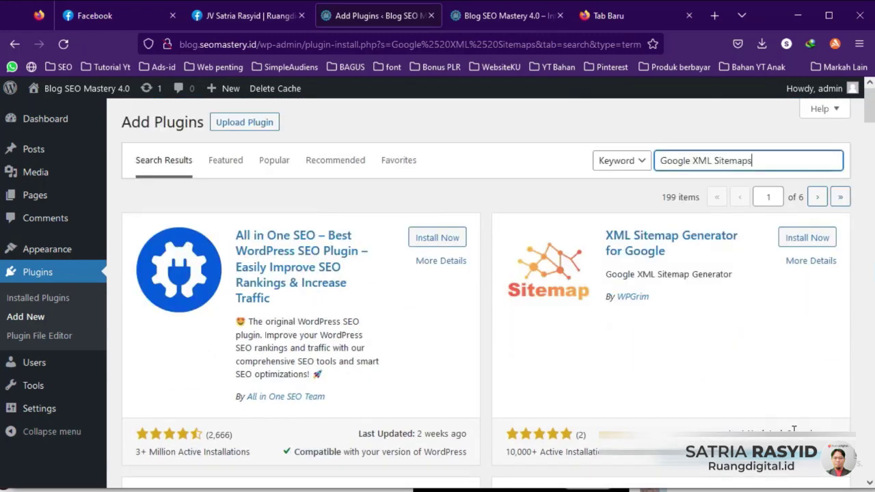
{"action": "left_click", "coordinate": [807, 238]}
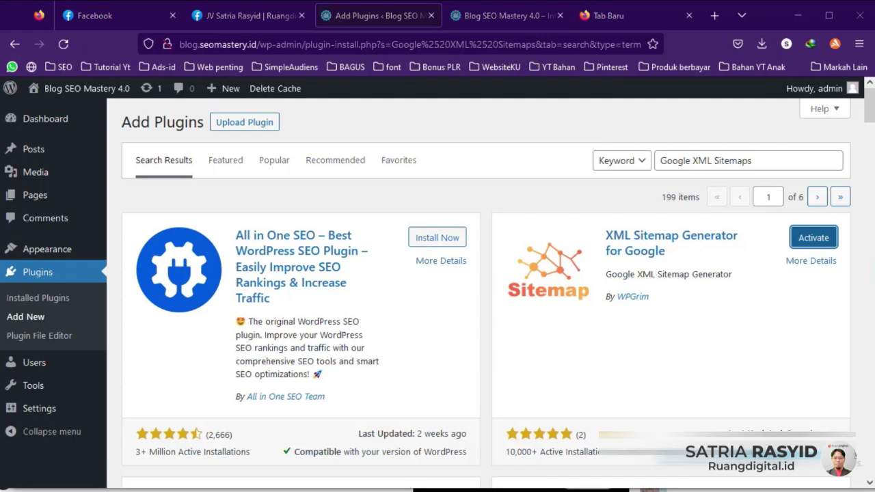
{"action": "left_click", "coordinate": [538, 486]}
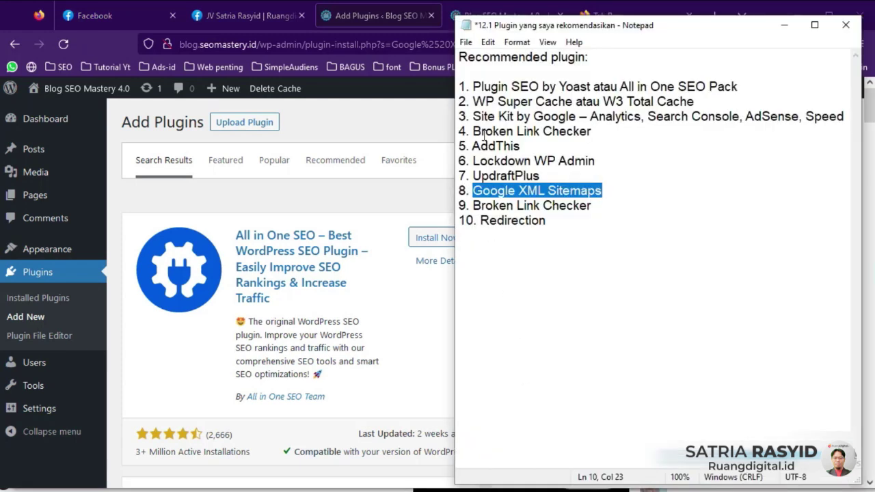
Step: Delete the duplicate 9. Broken Link Checker line, renumber Redirection to 9 and copy it
{"action": "left_click_drag", "start_coordinate": [464, 208], "coordinate": [605, 211]}
{"action": "key", "text": "Delete"}
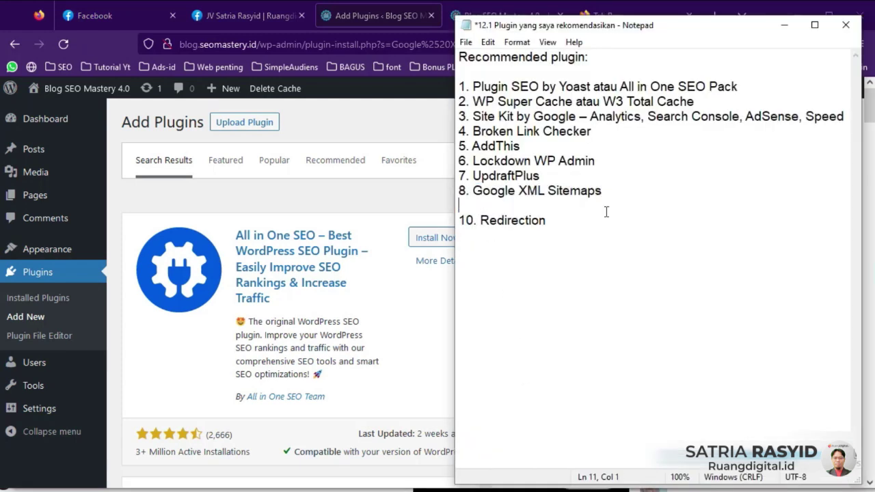
{"action": "key", "text": "Delete"}
{"action": "left_click_drag", "start_coordinate": [459, 205], "coordinate": [471, 201]}
{"action": "type", "text": "9. Redirection"}
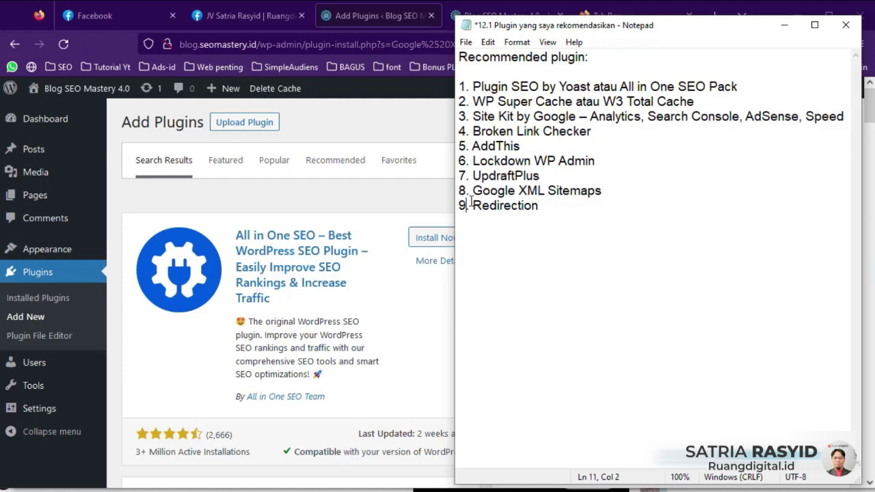
{"action": "double_click", "coordinate": [506, 206]}
{"action": "key", "text": "ctrl+c"}
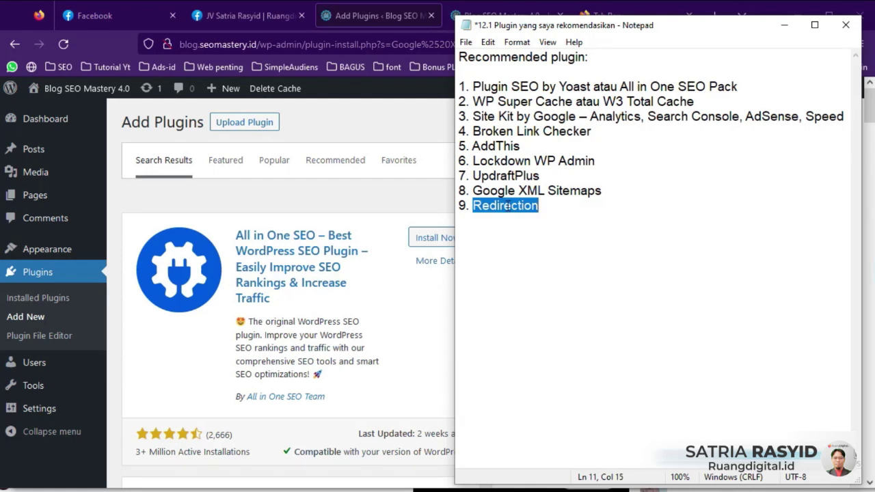
{"action": "left_click", "coordinate": [418, 201]}
{"action": "left_click", "coordinate": [685, 160]}
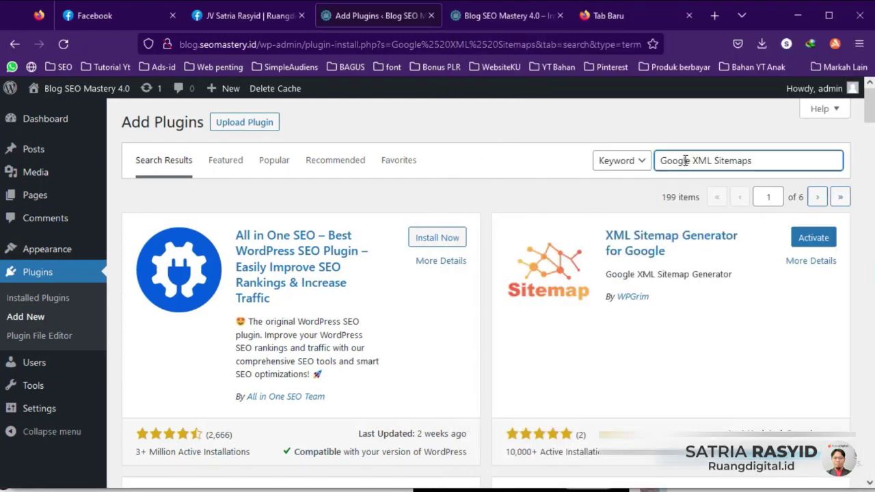
Step: Search Redirection and install the Redirection plugin, then select the whole recommended list in Notepad
{"action": "key", "text": "ctrl+a"}
{"action": "key", "text": "ctrl+v"}
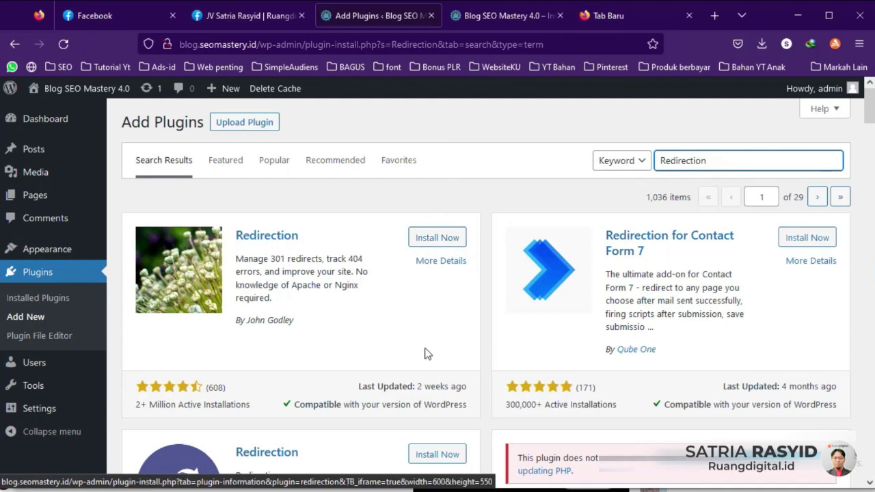
{"action": "left_click_drag", "start_coordinate": [420, 386], "coordinate": [471, 393]}
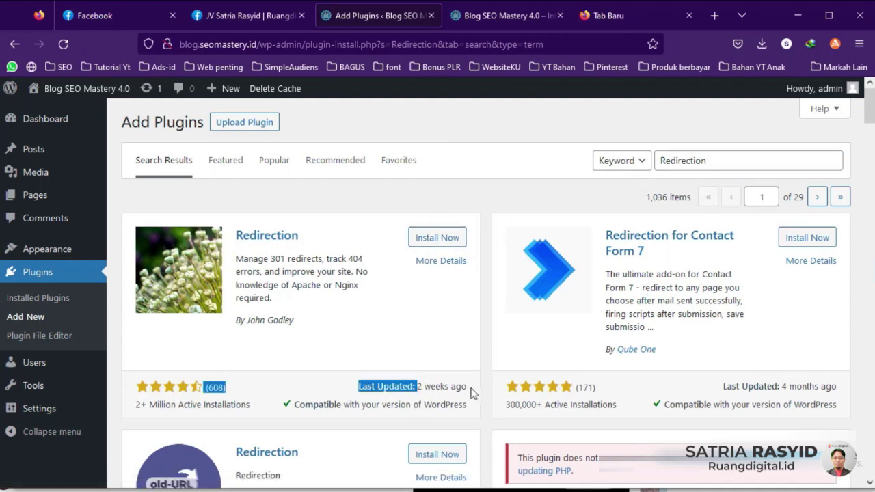
{"action": "left_click", "coordinate": [448, 360]}
{"action": "left_click", "coordinate": [443, 238]}
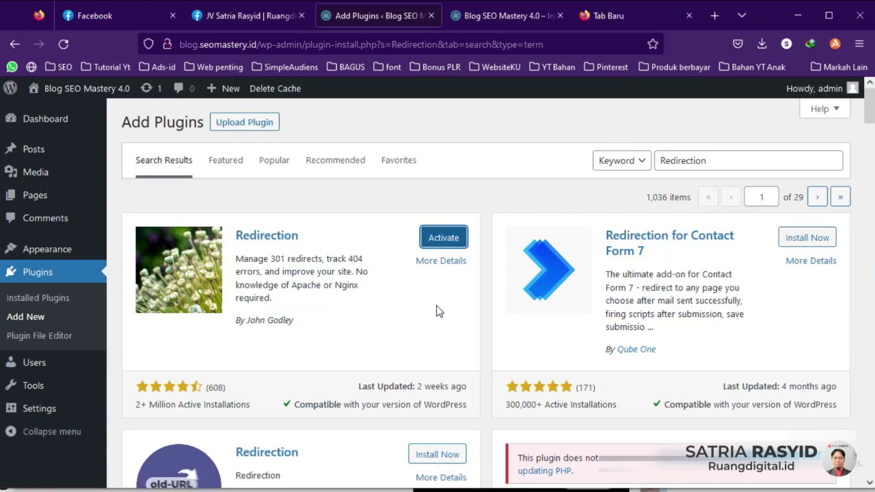
{"action": "key", "text": "alt+Tab"}
{"action": "left_click", "coordinate": [546, 204]}
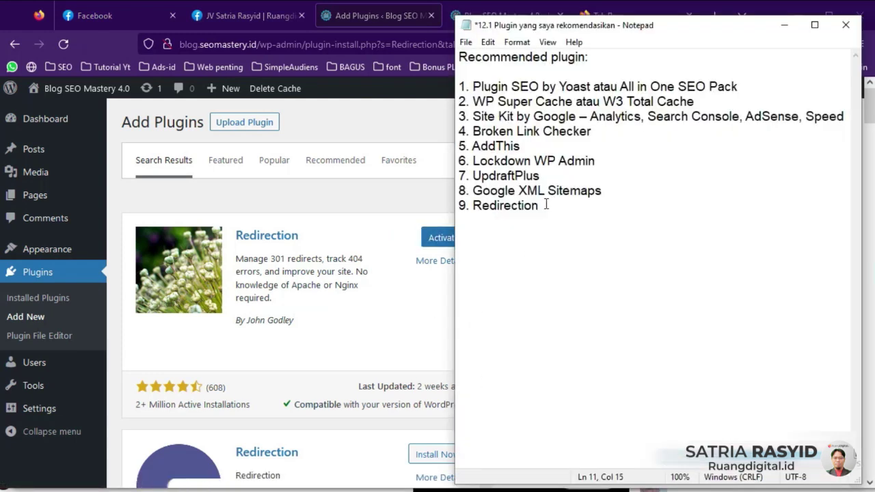
{"action": "left_click_drag", "start_coordinate": [546, 205], "coordinate": [466, 87]}
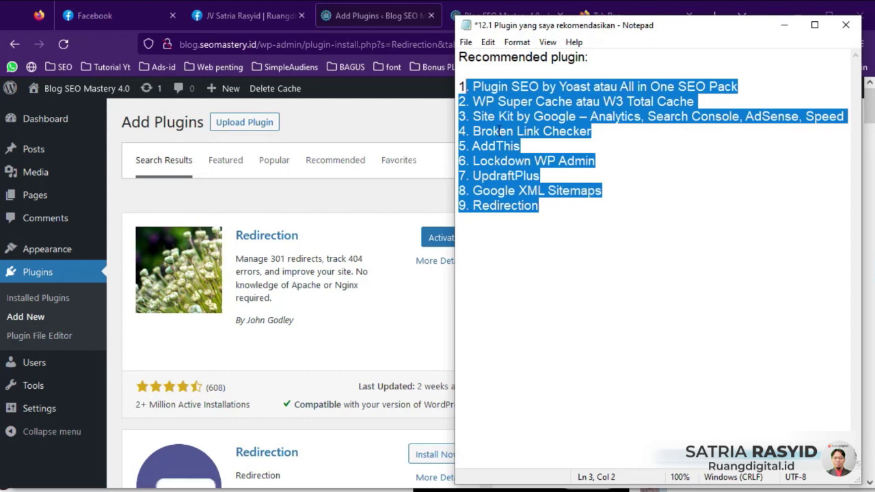
Step: In Installed Plugins, delete Akismet Anti-Spam
{"action": "left_click", "coordinate": [43, 301]}
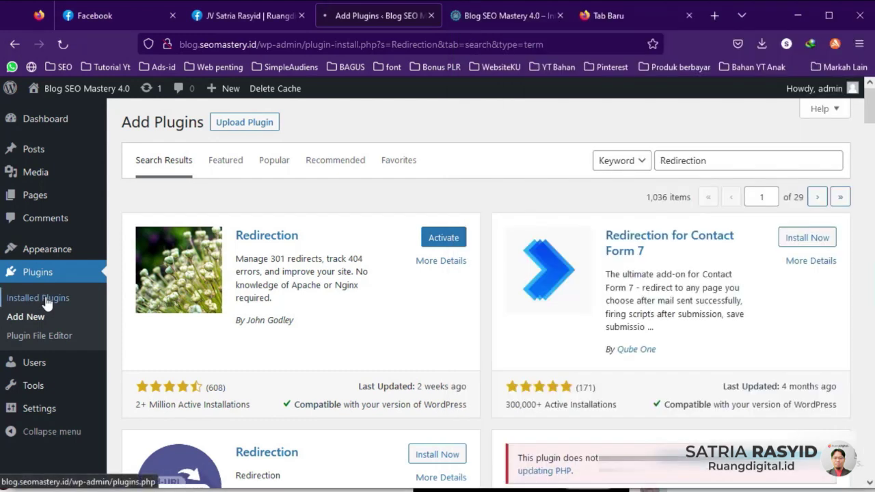
{"action": "scroll", "coordinate": [322, 285], "scroll_direction": "down", "scroll_amount": 10}
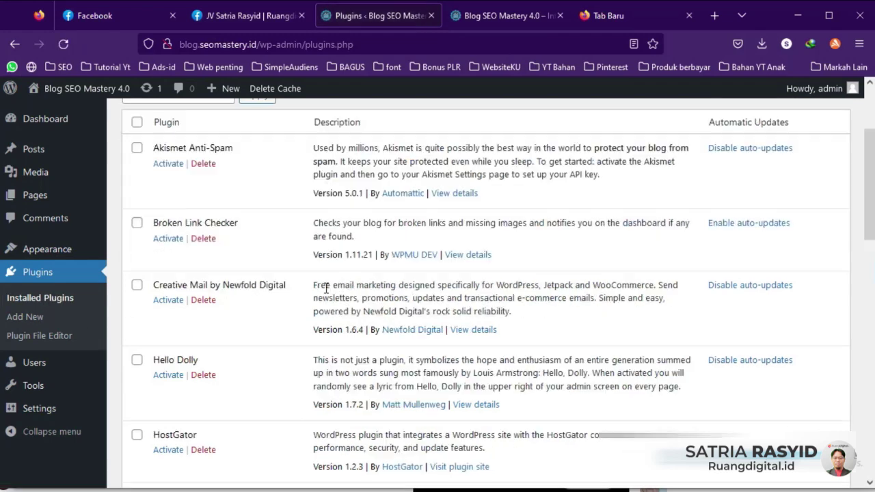
{"action": "scroll", "coordinate": [322, 285], "scroll_direction": "down", "scroll_amount": 5}
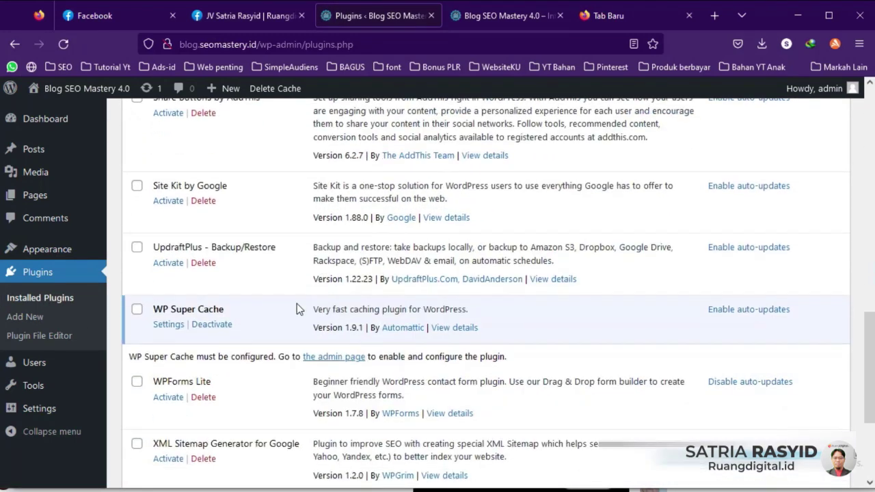
{"action": "scroll", "coordinate": [258, 345], "scroll_direction": "up", "scroll_amount": 13}
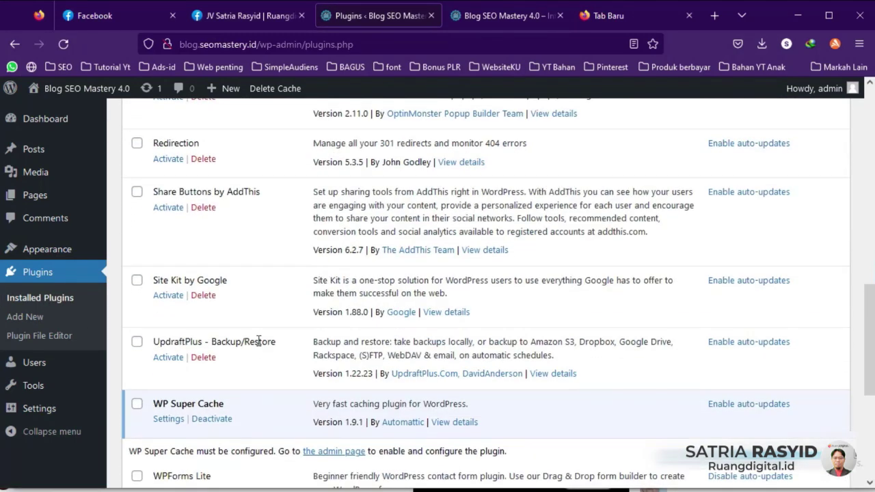
{"action": "scroll", "coordinate": [258, 345], "scroll_direction": "up", "scroll_amount": 3}
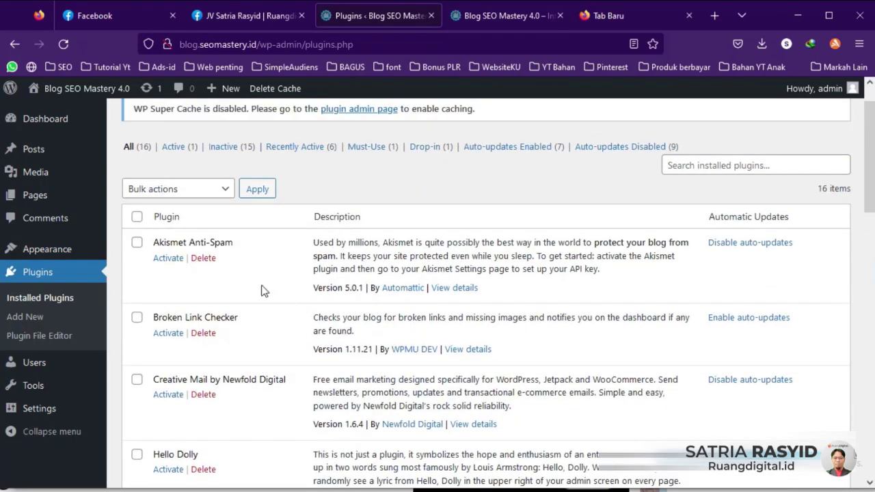
{"action": "left_click", "coordinate": [137, 244]}
{"action": "left_click", "coordinate": [136, 245]}
{"action": "left_click", "coordinate": [202, 258]}
{"action": "left_click", "coordinate": [502, 306]}
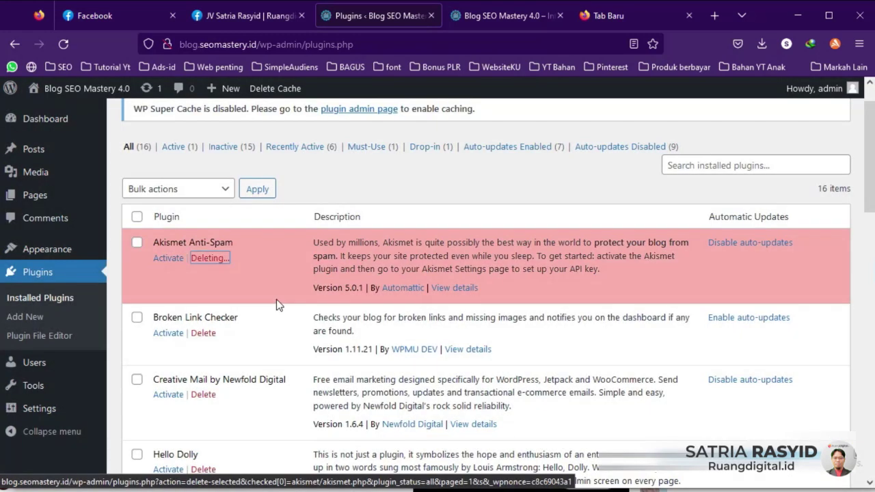
Step: Delete the Creative Mail by Newfold Digital and Hello Dolly plugins
{"action": "scroll", "coordinate": [189, 288], "scroll_direction": "down", "scroll_amount": 1}
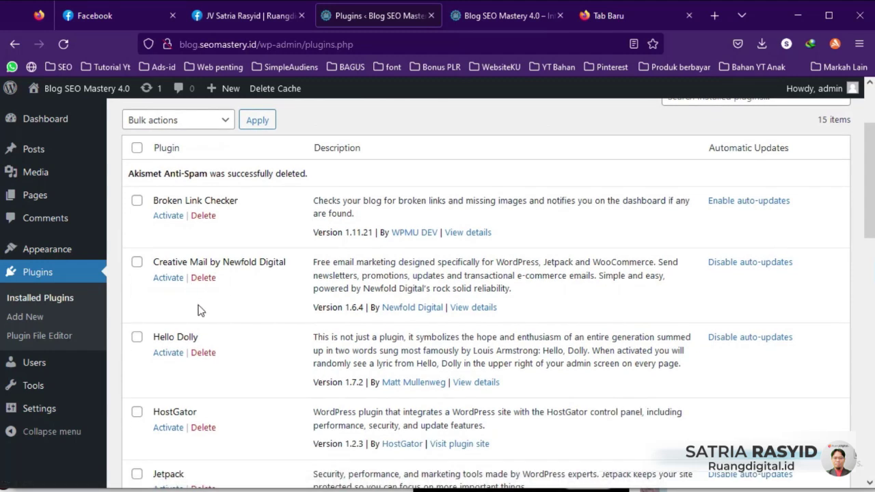
{"action": "left_click", "coordinate": [204, 278]}
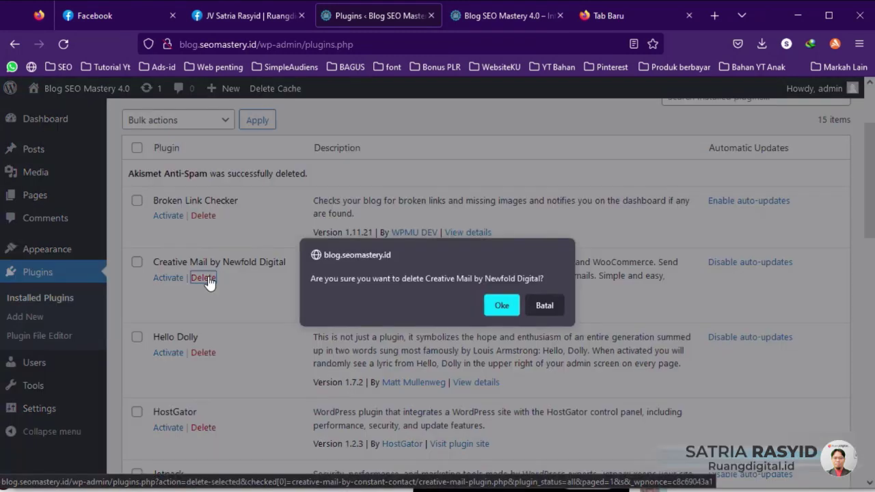
{"action": "left_click", "coordinate": [501, 304]}
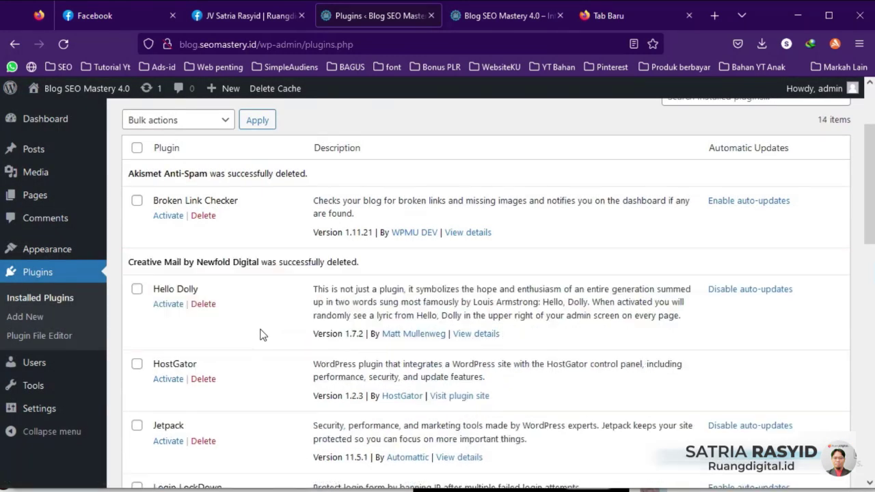
{"action": "left_click", "coordinate": [205, 304]}
{"action": "left_click", "coordinate": [501, 305]}
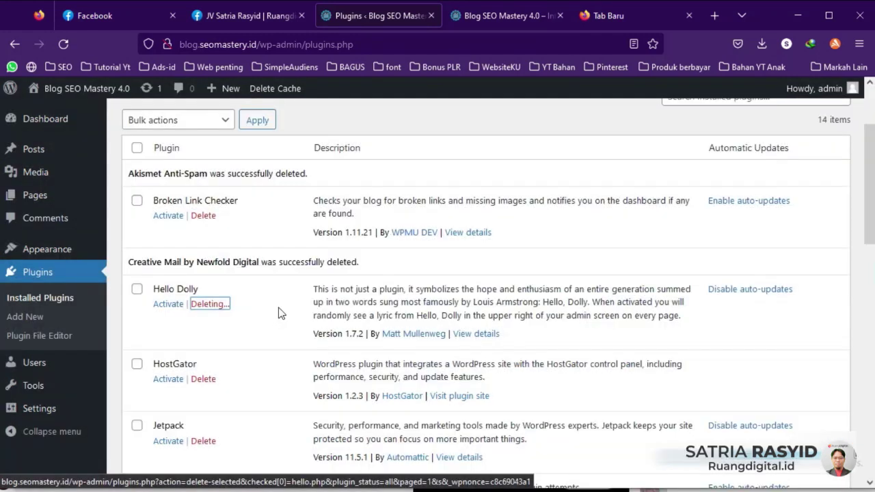
Step: Tick HostGator and Jetpack for removal
{"action": "scroll", "coordinate": [269, 311], "scroll_direction": "down", "scroll_amount": 2}
{"action": "left_click", "coordinate": [136, 246]}
{"action": "left_click", "coordinate": [137, 310]}
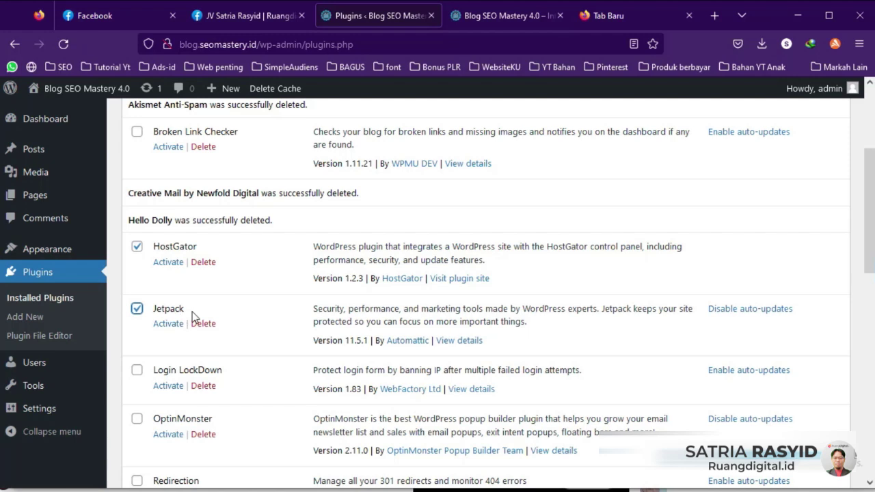
Step: Also tick OptinMonster and WPForms Lite for removal
{"action": "scroll", "coordinate": [230, 302], "scroll_direction": "down", "scroll_amount": 3}
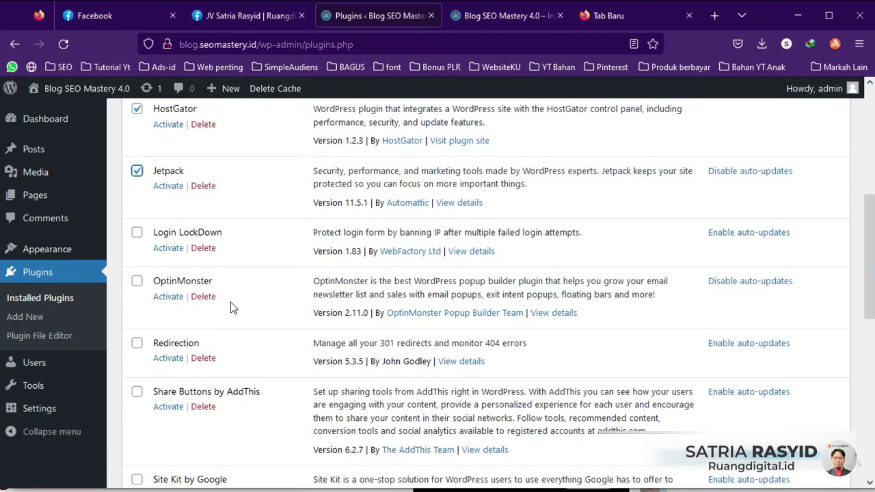
{"action": "scroll", "coordinate": [230, 302], "scroll_direction": "up", "scroll_amount": 1}
{"action": "left_click", "coordinate": [137, 281]}
{"action": "scroll", "coordinate": [249, 290], "scroll_direction": "down", "scroll_amount": 2}
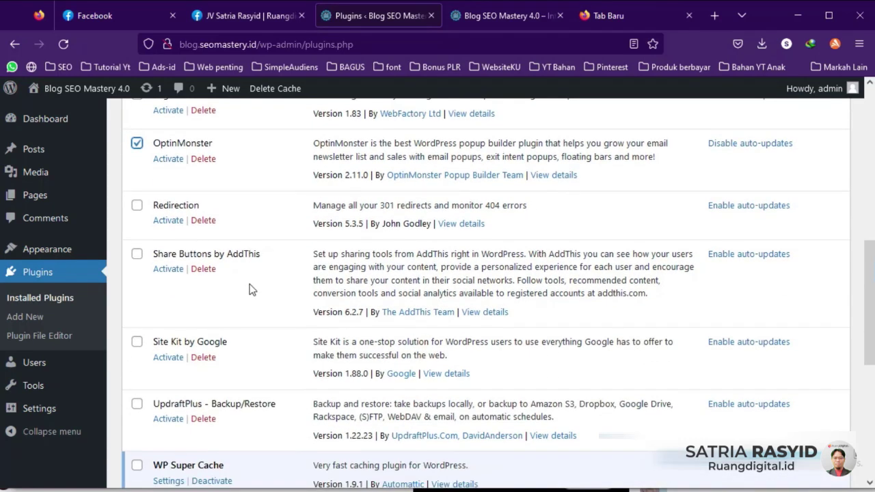
{"action": "scroll", "coordinate": [238, 285], "scroll_direction": "down", "scroll_amount": 2}
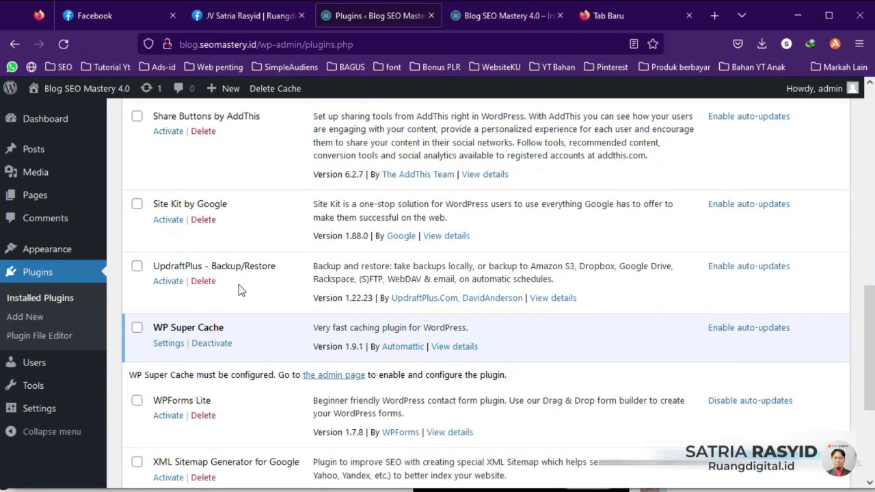
{"action": "scroll", "coordinate": [238, 285], "scroll_direction": "down", "scroll_amount": 1}
{"action": "left_click", "coordinate": [137, 331]}
{"action": "scroll", "coordinate": [218, 335], "scroll_direction": "down", "scroll_amount": 2}
{"action": "scroll", "coordinate": [239, 332], "scroll_direction": "up", "scroll_amount": 5}
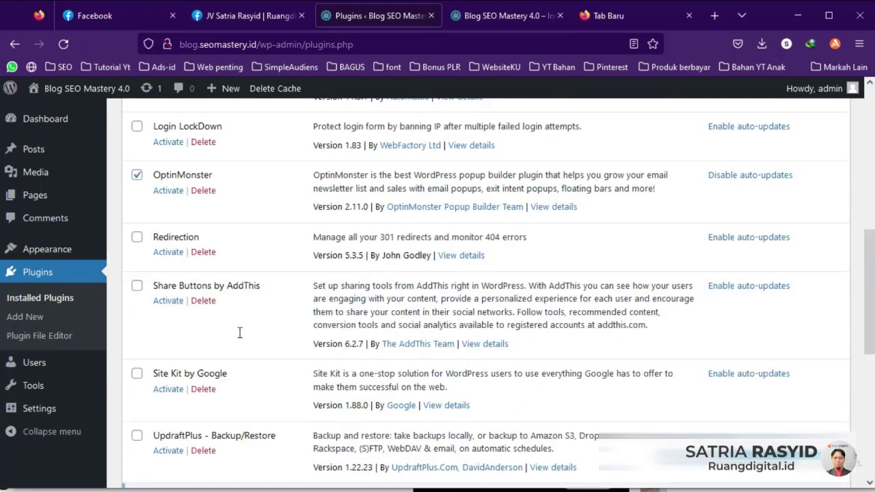
{"action": "scroll", "coordinate": [240, 333], "scroll_direction": "up", "scroll_amount": 10}
Step: Bulk-delete the four ticked plugins and confirm
{"action": "left_click", "coordinate": [225, 233]}
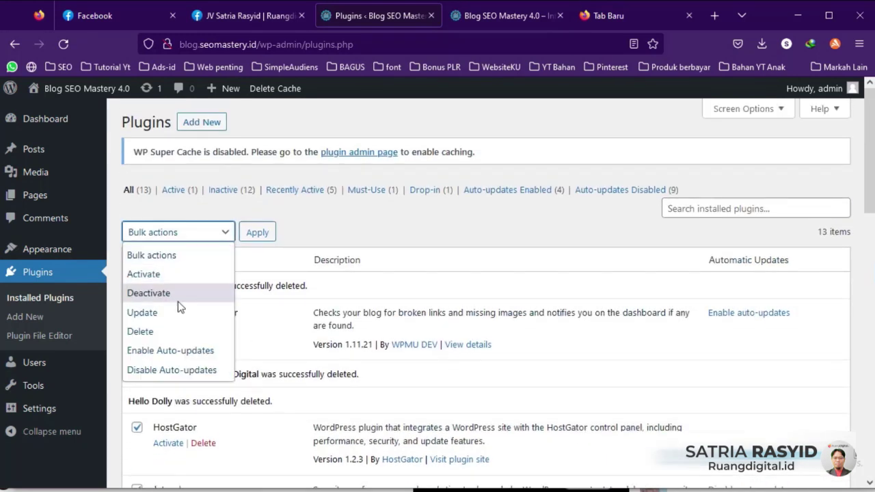
{"action": "left_click", "coordinate": [156, 331]}
{"action": "left_click", "coordinate": [255, 232]}
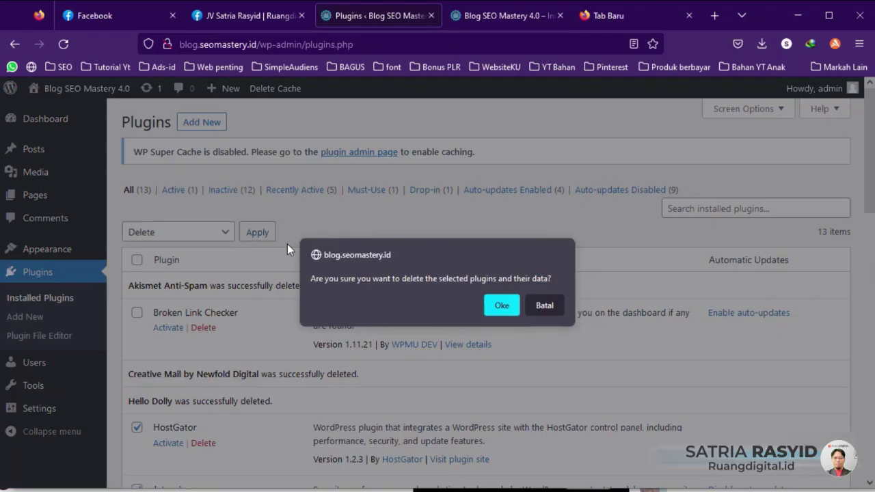
{"action": "left_click", "coordinate": [498, 304]}
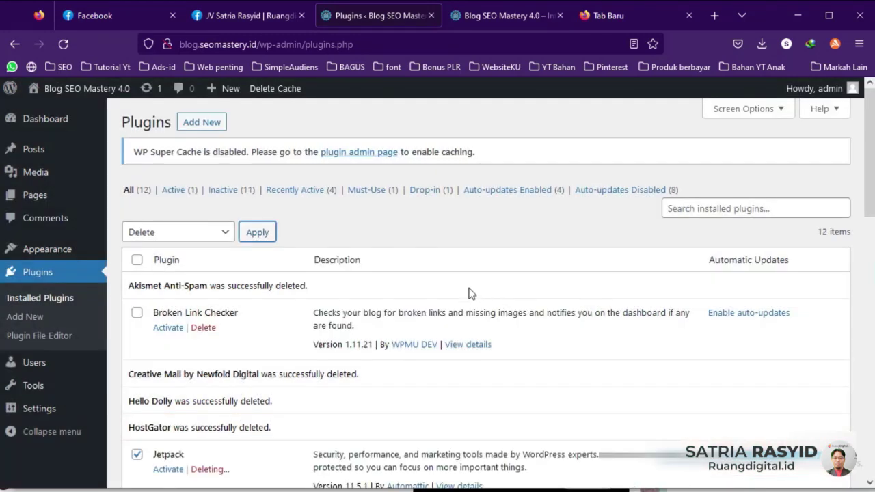
{"action": "scroll", "coordinate": [432, 308], "scroll_direction": "down", "scroll_amount": 3}
{"action": "scroll", "coordinate": [432, 309], "scroll_direction": "down", "scroll_amount": 2}
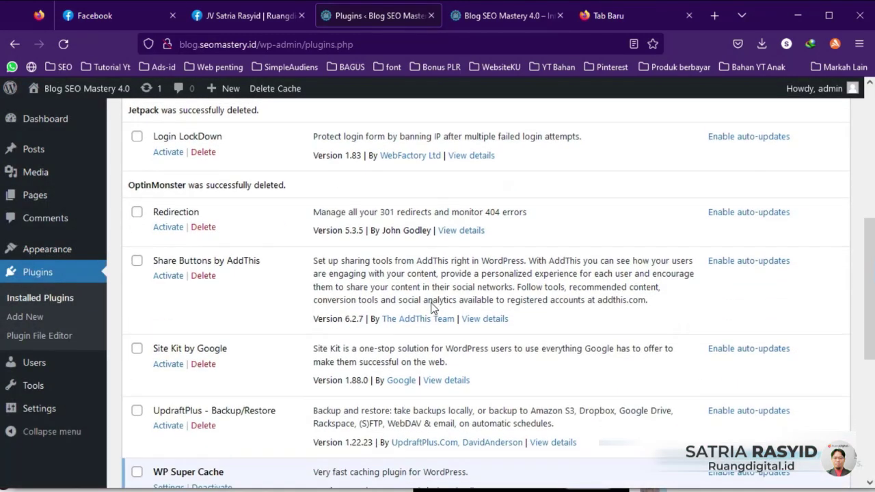
{"action": "scroll", "coordinate": [432, 309], "scroll_direction": "down", "scroll_amount": 4}
Step: Select all installed plugins except WP Super Cache
{"action": "scroll", "coordinate": [430, 309], "scroll_direction": "up", "scroll_amount": 3}
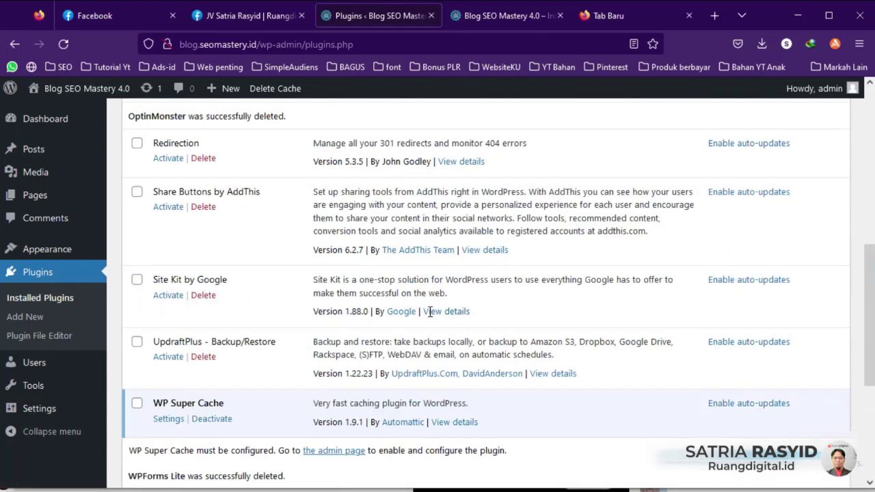
{"action": "scroll", "coordinate": [231, 410], "scroll_direction": "down", "scroll_amount": 3}
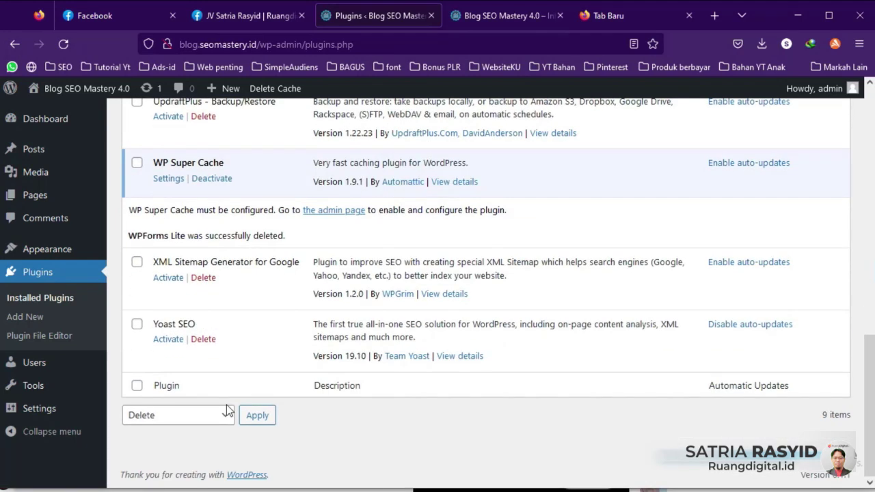
{"action": "scroll", "coordinate": [211, 376], "scroll_direction": "up", "scroll_amount": 10}
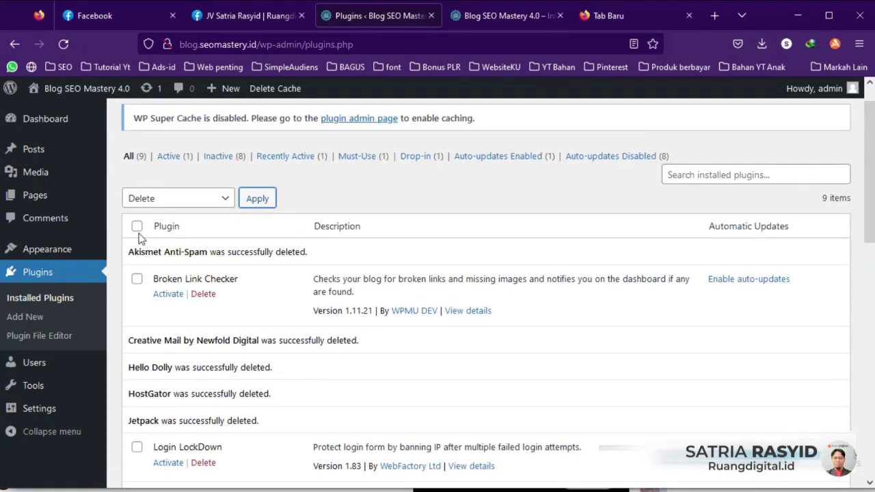
{"action": "left_click", "coordinate": [137, 226]}
{"action": "scroll", "coordinate": [215, 331], "scroll_direction": "down", "scroll_amount": 4}
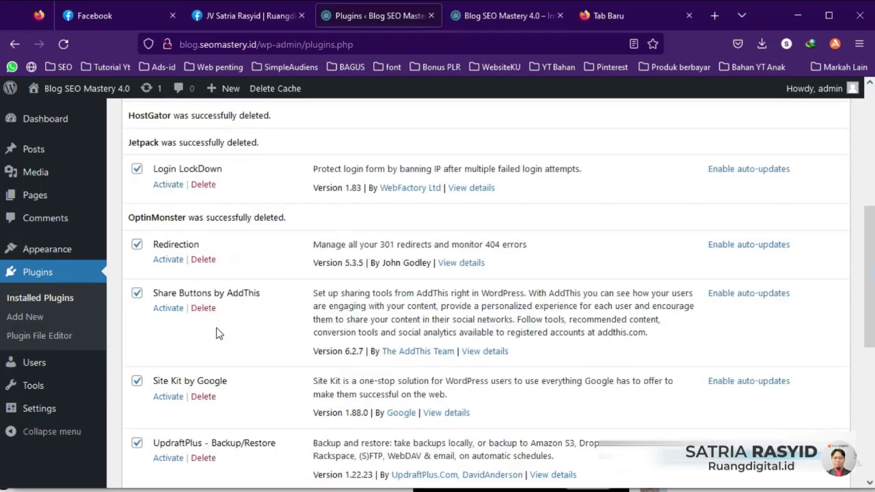
{"action": "scroll", "coordinate": [215, 333], "scroll_direction": "down", "scroll_amount": 4}
{"action": "left_click", "coordinate": [137, 303]}
{"action": "scroll", "coordinate": [249, 356], "scroll_direction": "up", "scroll_amount": 8}
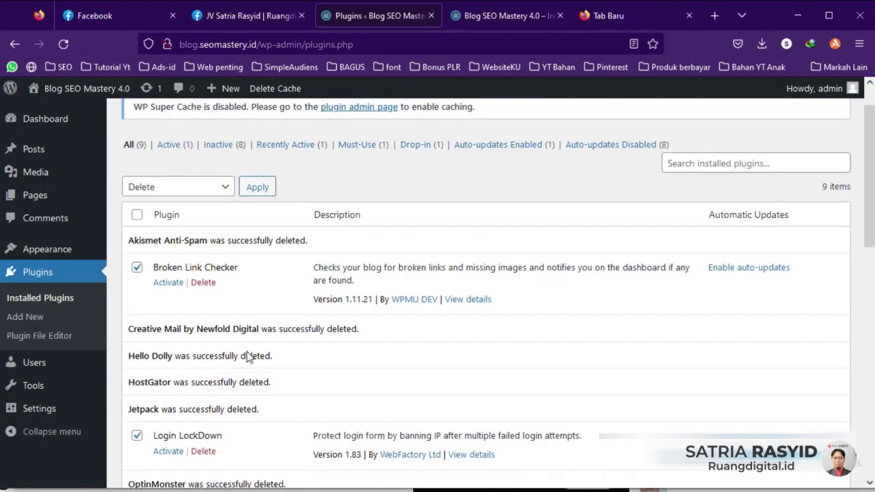
{"action": "scroll", "coordinate": [247, 357], "scroll_direction": "up", "scroll_amount": 1}
Step: Bulk-activate the selected plugins and review the active list
{"action": "left_click", "coordinate": [225, 231]}
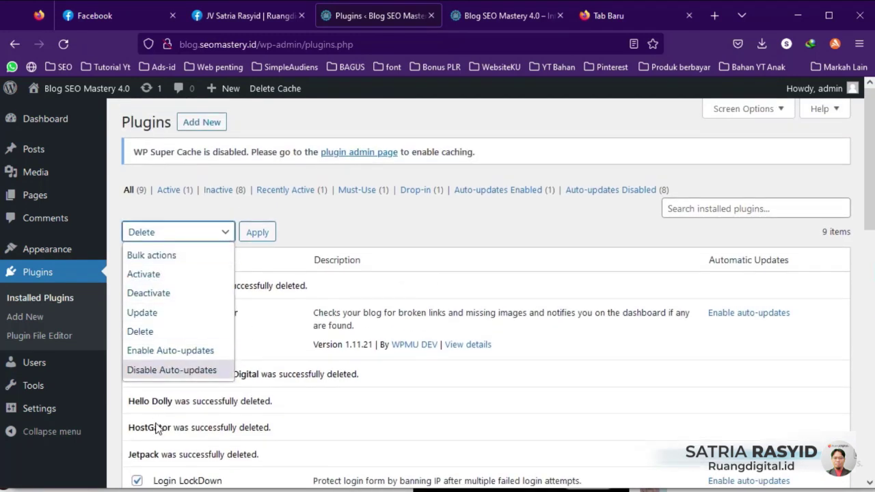
{"action": "left_click", "coordinate": [153, 276]}
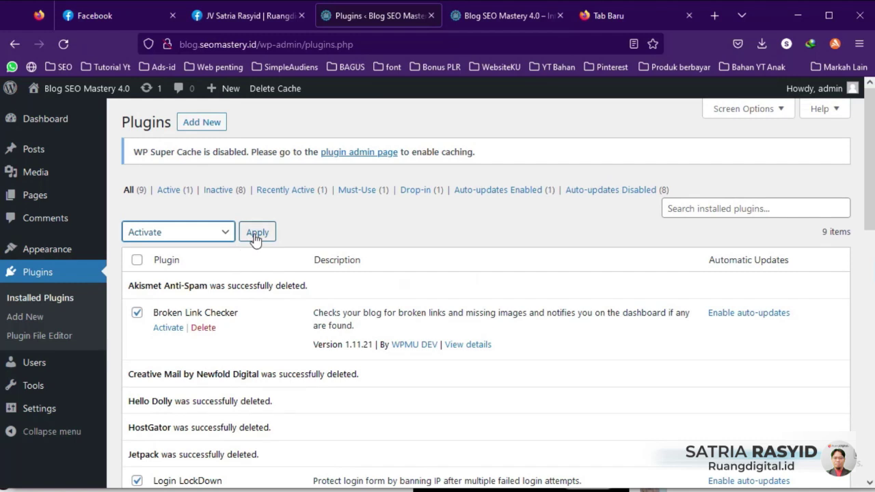
{"action": "left_click", "coordinate": [255, 235]}
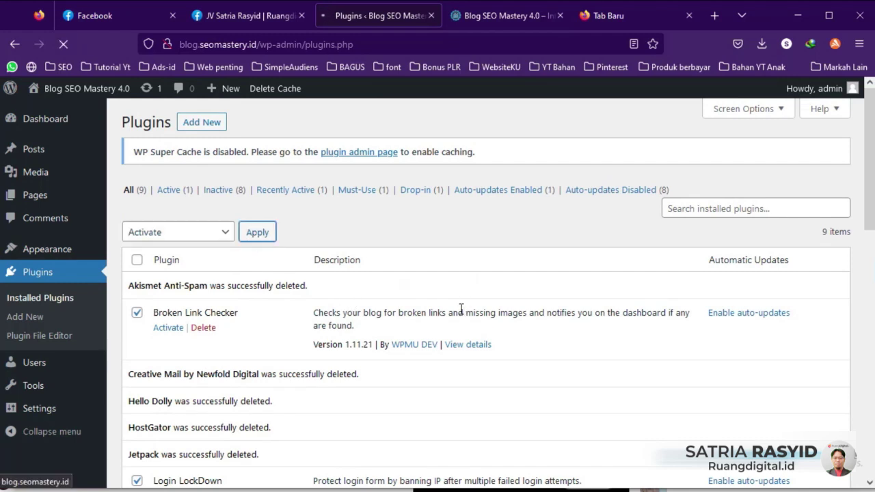
{"action": "scroll", "coordinate": [451, 301], "scroll_direction": "down", "scroll_amount": 5}
{"action": "scroll", "coordinate": [438, 292], "scroll_direction": "down", "scroll_amount": 3}
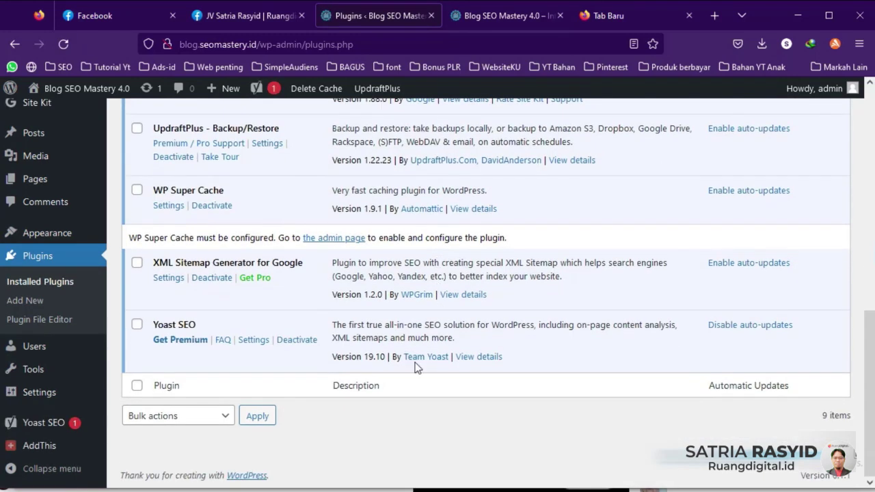
{"action": "scroll", "coordinate": [414, 367], "scroll_direction": "up", "scroll_amount": 5}
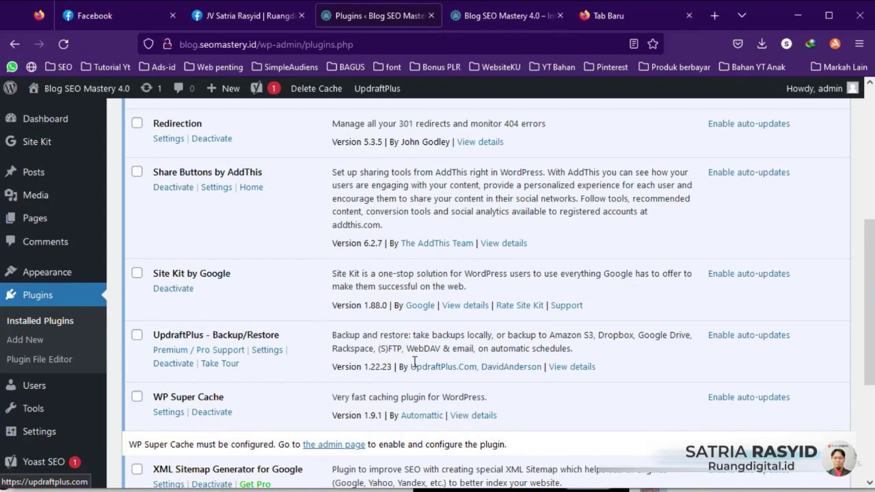
{"action": "scroll", "coordinate": [413, 363], "scroll_direction": "up", "scroll_amount": 1}
{"action": "scroll", "coordinate": [409, 360], "scroll_direction": "up", "scroll_amount": 3}
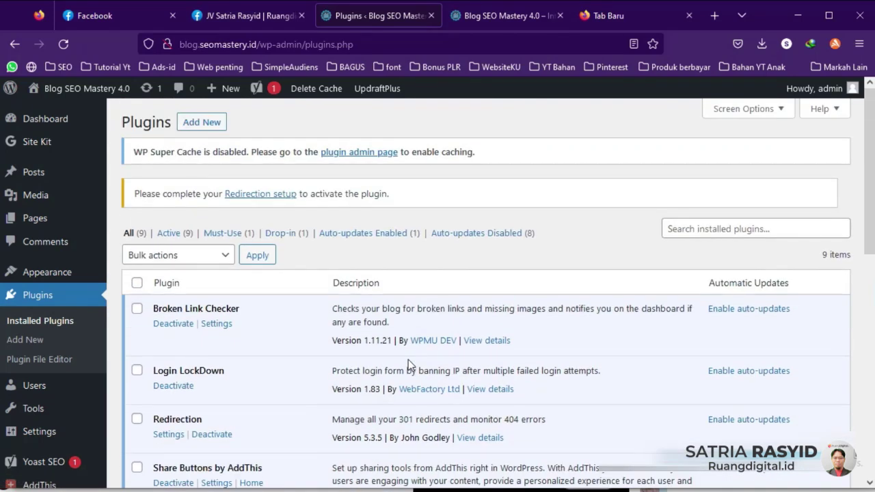
{"action": "scroll", "coordinate": [384, 354], "scroll_direction": "down", "scroll_amount": 1}
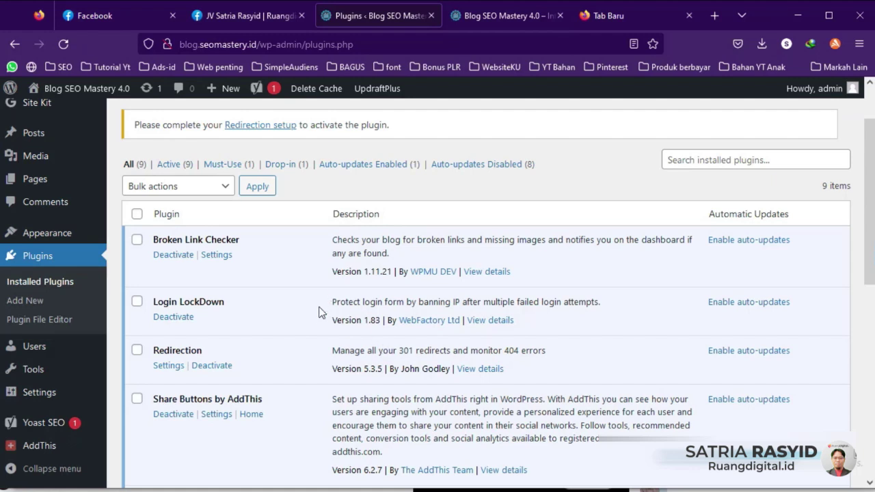
{"action": "scroll", "coordinate": [322, 322], "scroll_direction": "down", "scroll_amount": 4}
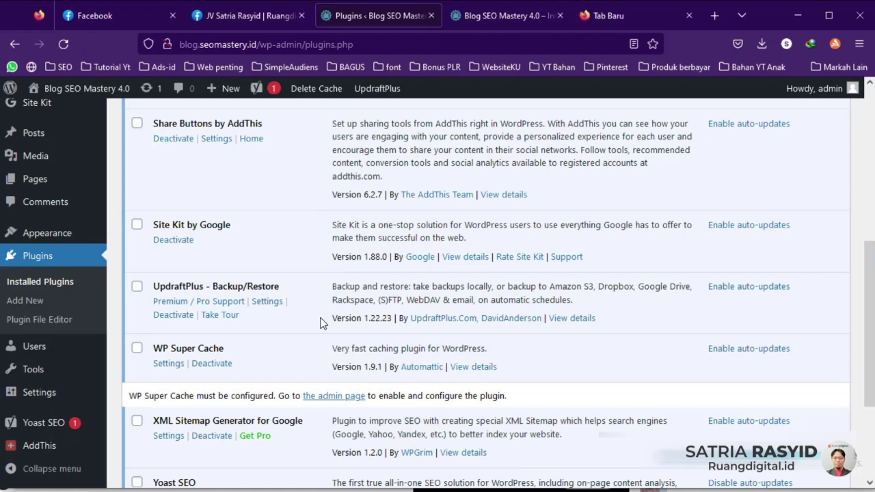
{"action": "scroll", "coordinate": [323, 322], "scroll_direction": "down", "scroll_amount": 2}
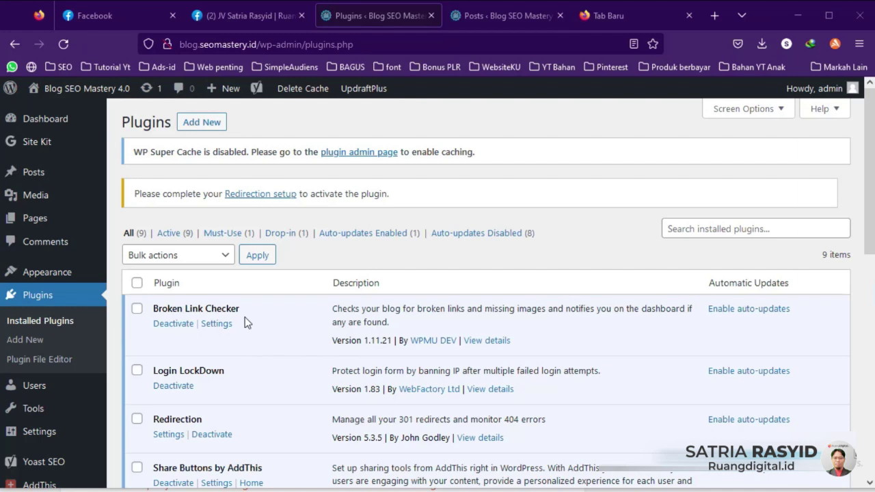
Step: Open the Broken Link Checker settings in a new browser tab
{"action": "right_click", "coordinate": [217, 326]}
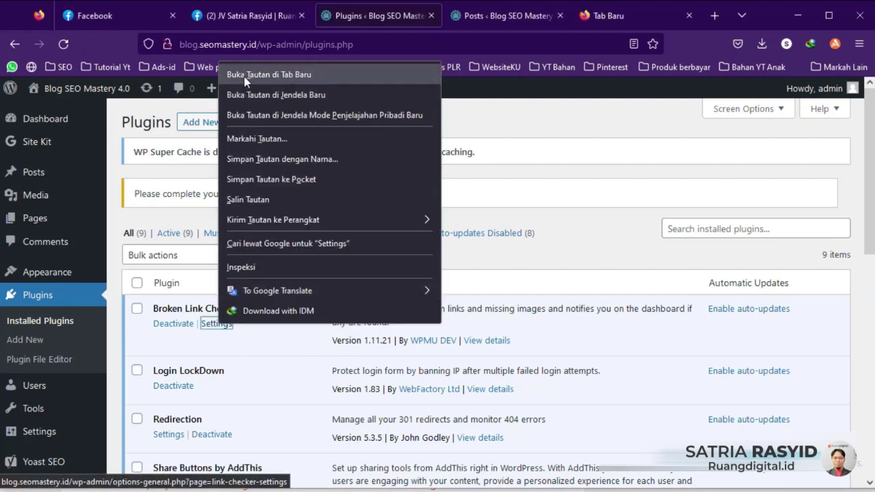
{"action": "left_click", "coordinate": [244, 77]}
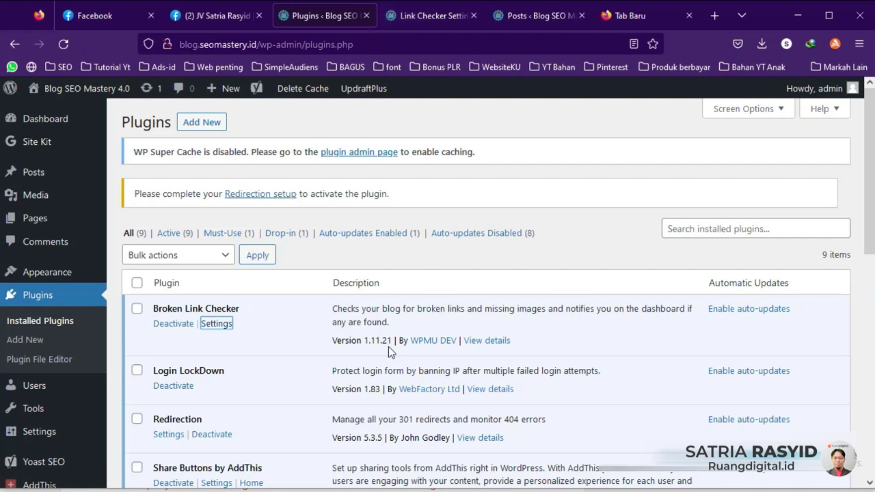
{"action": "left_click", "coordinate": [425, 14]}
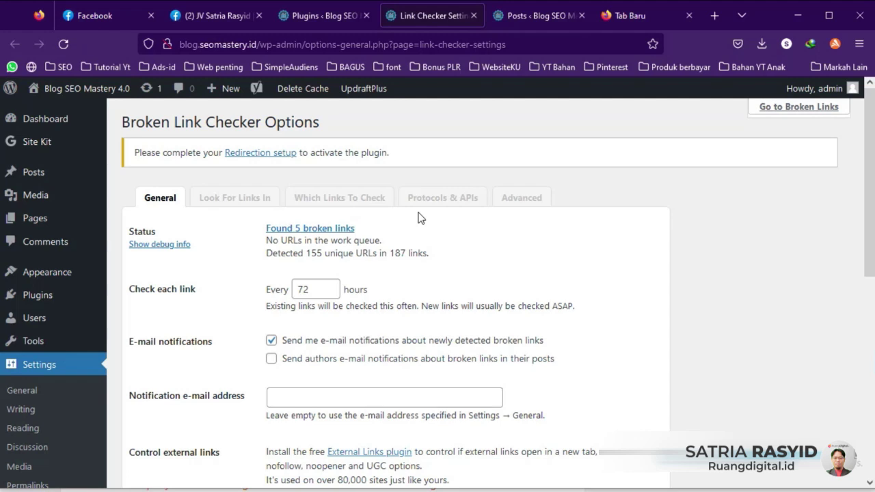
Step: Review the General settings, leaving the link check interval at 72 hours
{"action": "scroll", "coordinate": [231, 283], "scroll_direction": "down", "scroll_amount": 2}
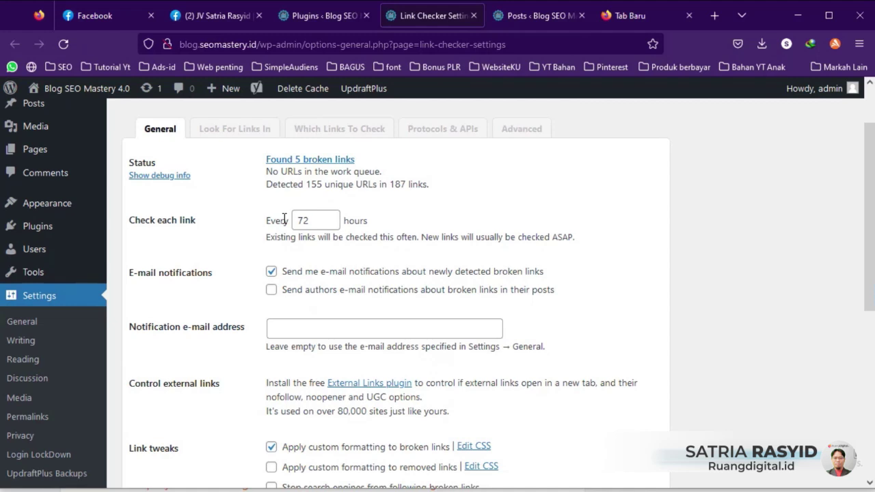
{"action": "left_click_drag", "start_coordinate": [327, 222], "coordinate": [296, 222]}
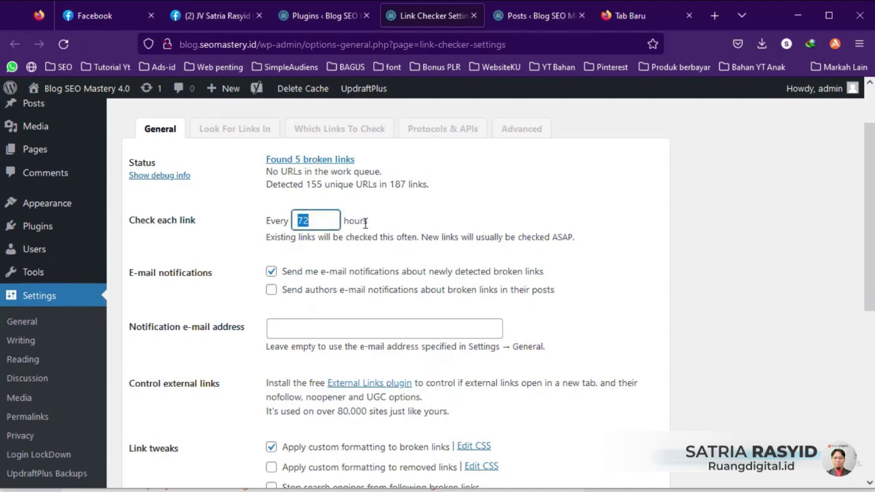
{"action": "left_click", "coordinate": [396, 216]}
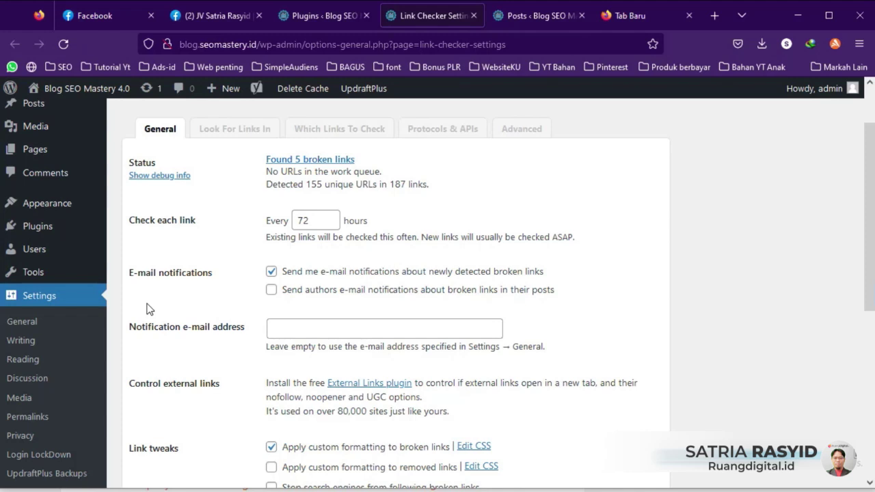
{"action": "left_click", "coordinate": [317, 326]}
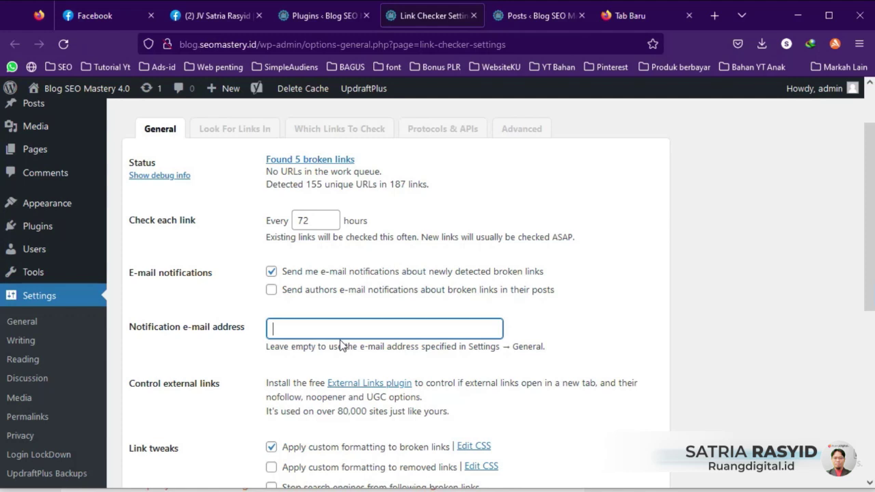
{"action": "scroll", "coordinate": [344, 340], "scroll_direction": "down", "scroll_amount": 3}
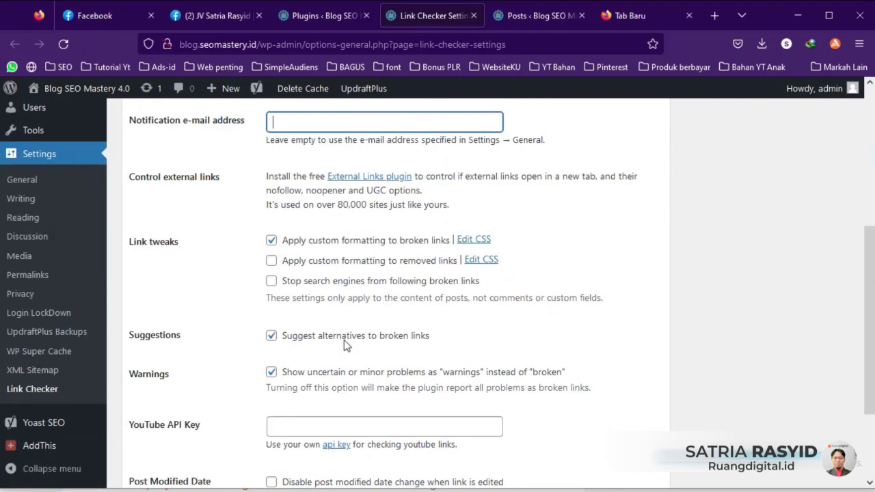
{"action": "scroll", "coordinate": [425, 375], "scroll_direction": "down", "scroll_amount": 2}
{"action": "scroll", "coordinate": [425, 375], "scroll_direction": "up", "scroll_amount": 4}
{"action": "scroll", "coordinate": [422, 372], "scroll_direction": "up", "scroll_amount": 3}
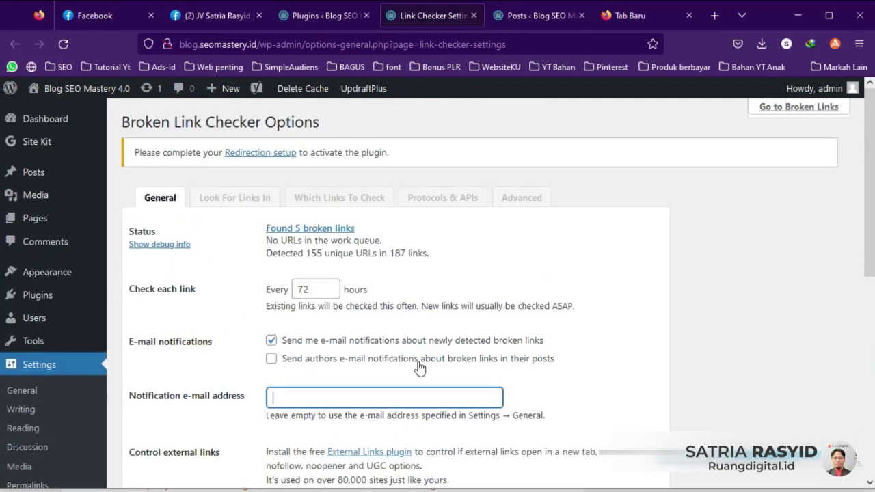
Step: Review the Look For Links In, Which Links To Check, Protocols & APIs and Advanced tabs, then open Broken Links
{"action": "left_click", "coordinate": [214, 203]}
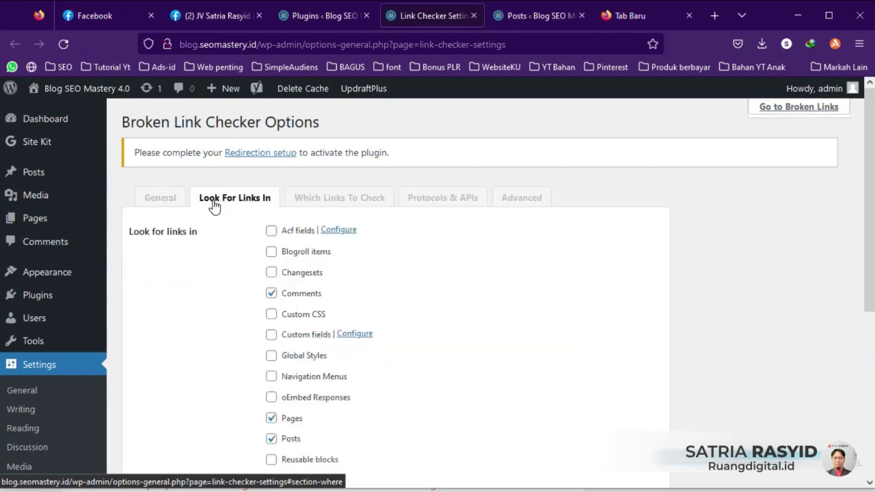
{"action": "scroll", "coordinate": [351, 318], "scroll_direction": "down", "scroll_amount": 3}
{"action": "scroll", "coordinate": [348, 315], "scroll_direction": "up", "scroll_amount": 3}
{"action": "left_click", "coordinate": [352, 201]}
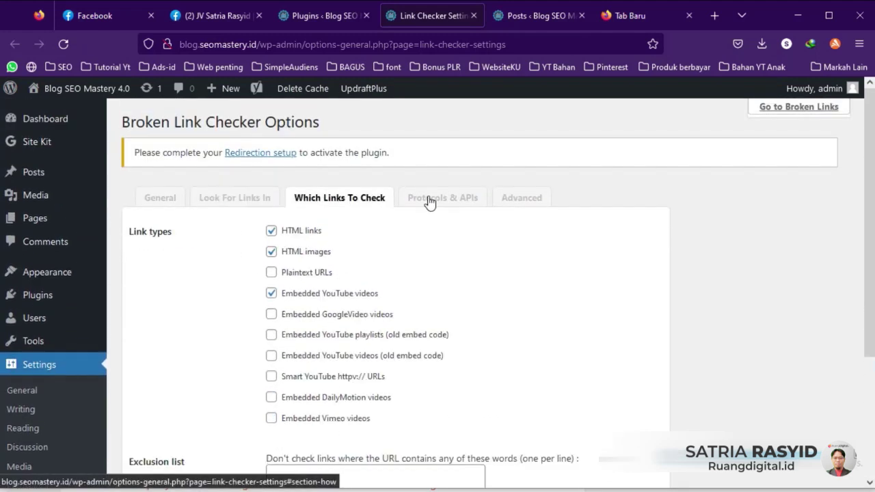
{"action": "left_click", "coordinate": [432, 202]}
{"action": "left_click", "coordinate": [530, 200]}
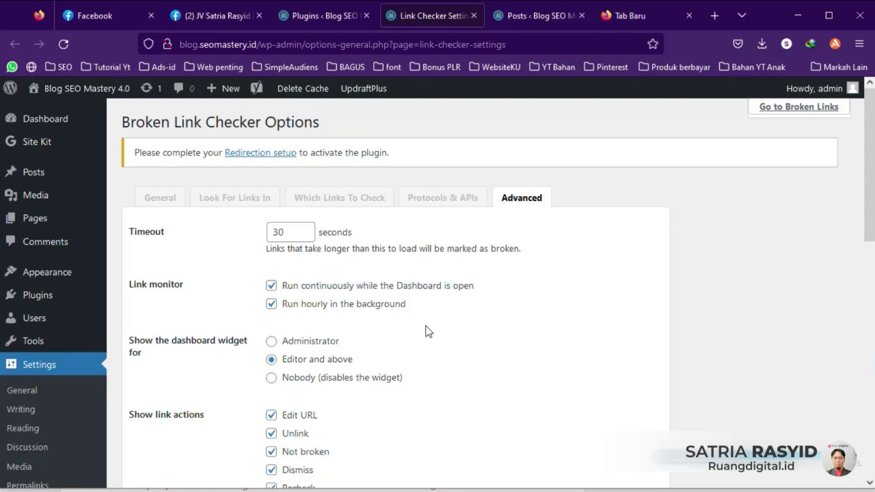
{"action": "scroll", "coordinate": [68, 314], "scroll_direction": "down", "scroll_amount": 5}
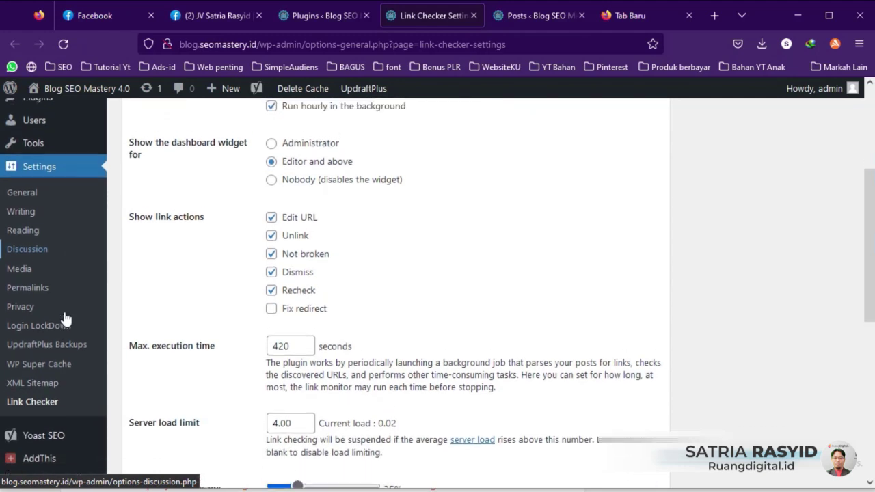
{"action": "scroll", "coordinate": [65, 319], "scroll_direction": "up", "scroll_amount": 3}
{"action": "mouse_move", "coordinate": [41, 276]}
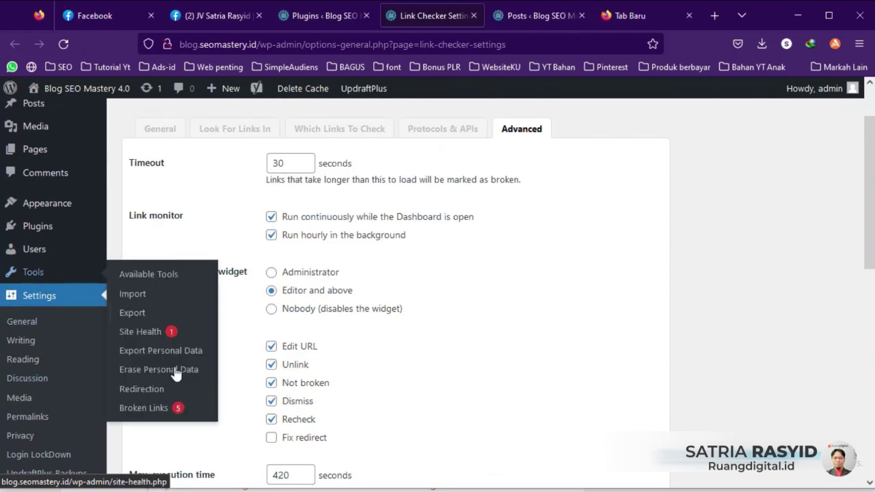
{"action": "left_click", "coordinate": [151, 408]}
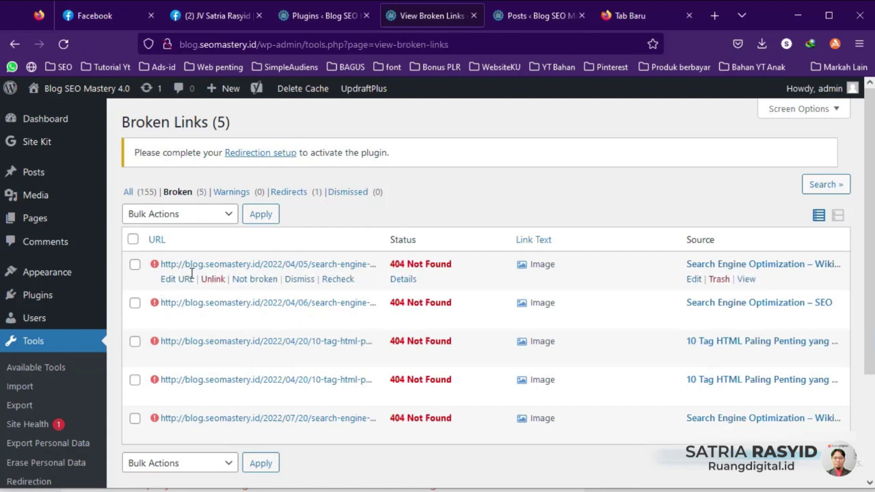
Step: Select all five 404 broken links and bulk-unlink them, confirming the removal
{"action": "left_click", "coordinate": [134, 265]}
{"action": "left_click", "coordinate": [133, 239]}
{"action": "left_click", "coordinate": [228, 217]}
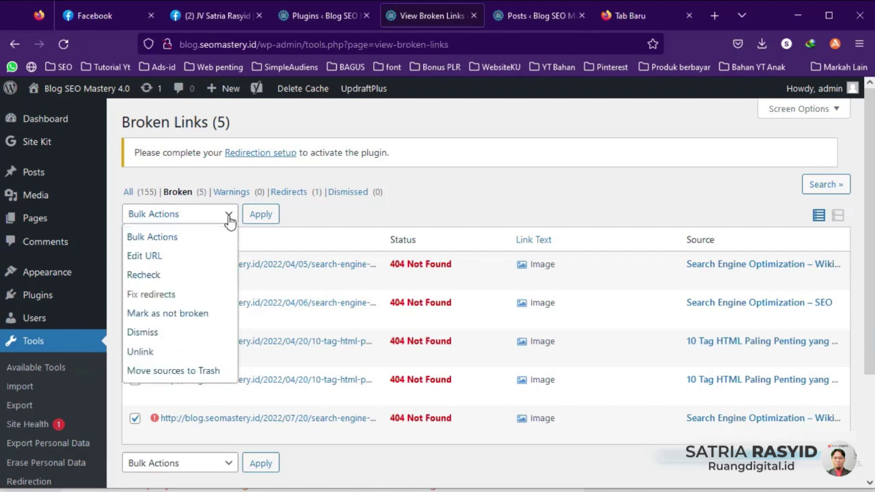
{"action": "left_click", "coordinate": [140, 351]}
{"action": "left_click", "coordinate": [261, 218]}
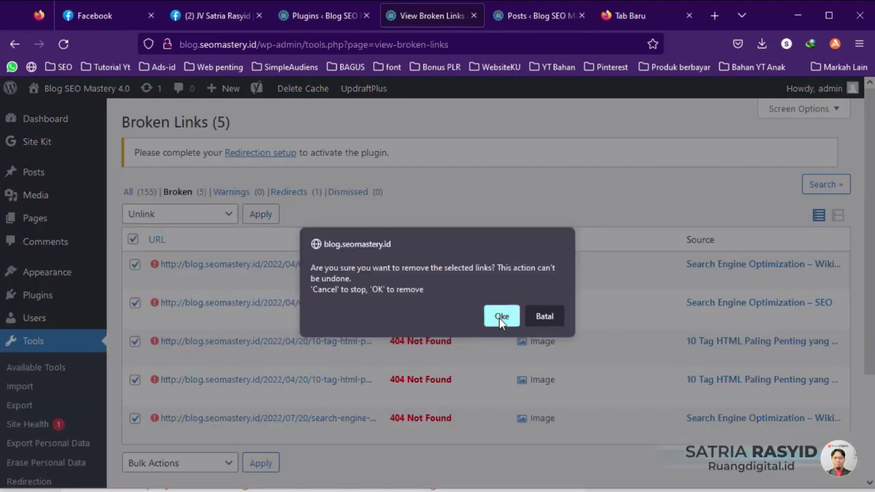
{"action": "left_click", "coordinate": [499, 317]}
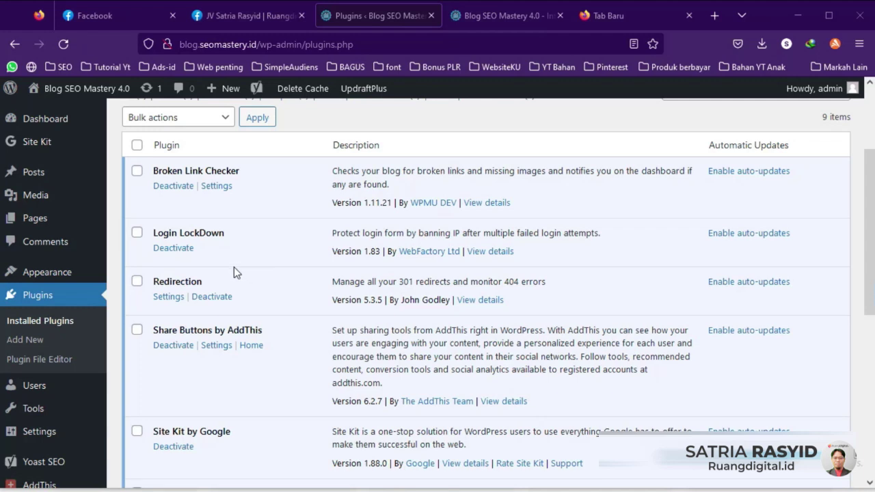
Step: Deactivate Login LockDown, then delete it and confirm, leaving 8 installed plugins
{"action": "left_click", "coordinate": [140, 234]}
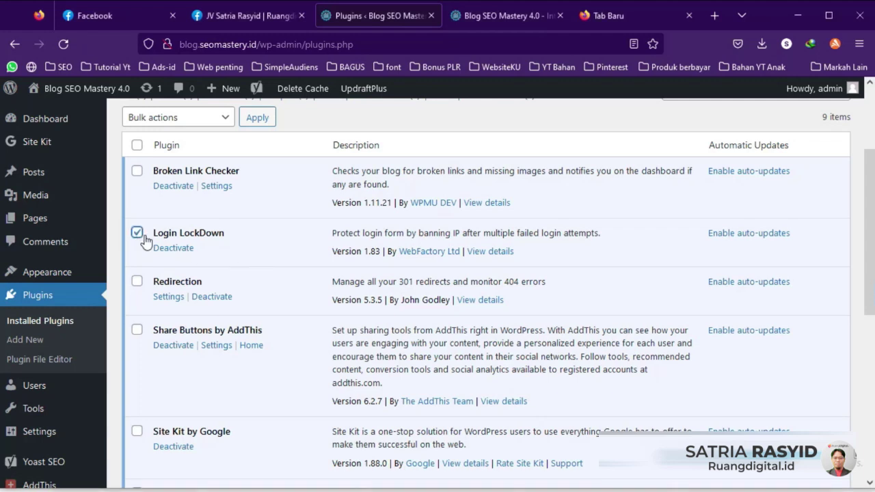
{"action": "left_click", "coordinate": [226, 118]}
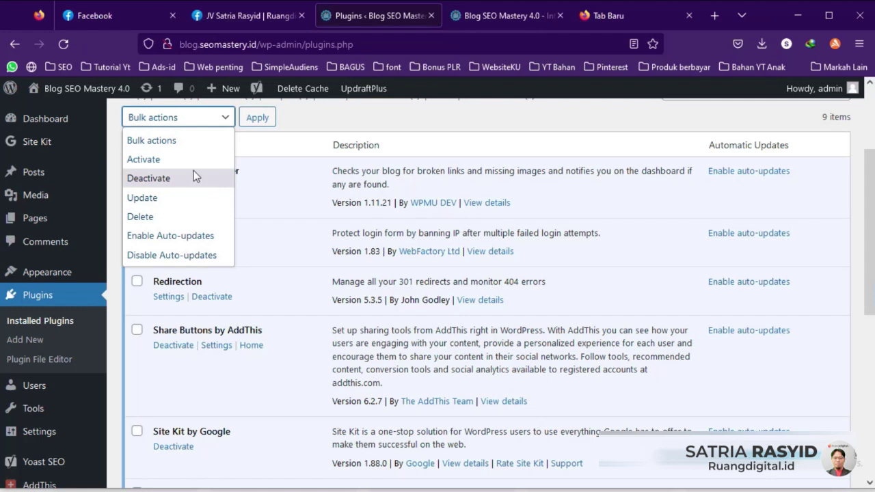
{"action": "left_click", "coordinate": [273, 244]}
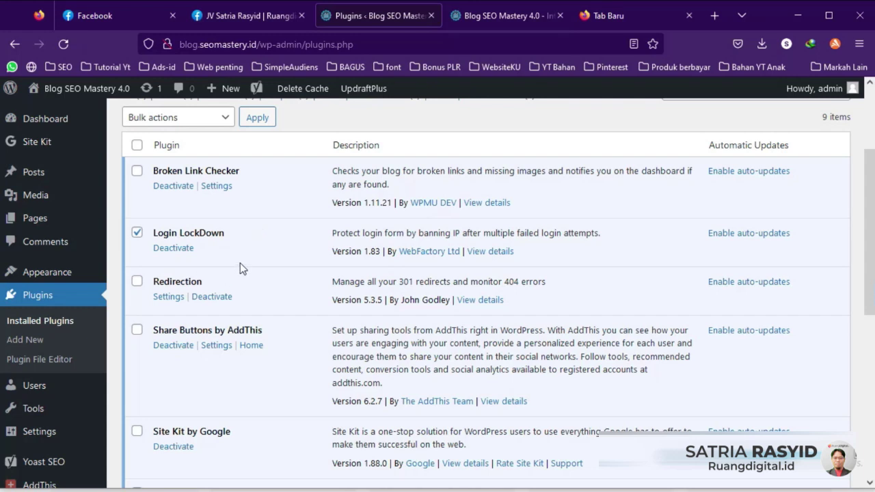
{"action": "left_click", "coordinate": [226, 118]}
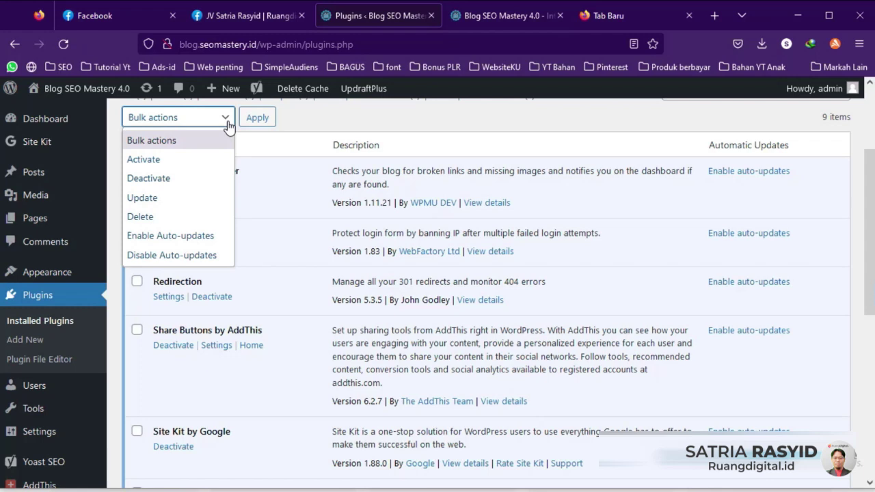
{"action": "left_click", "coordinate": [161, 216]}
{"action": "left_click", "coordinate": [174, 251]}
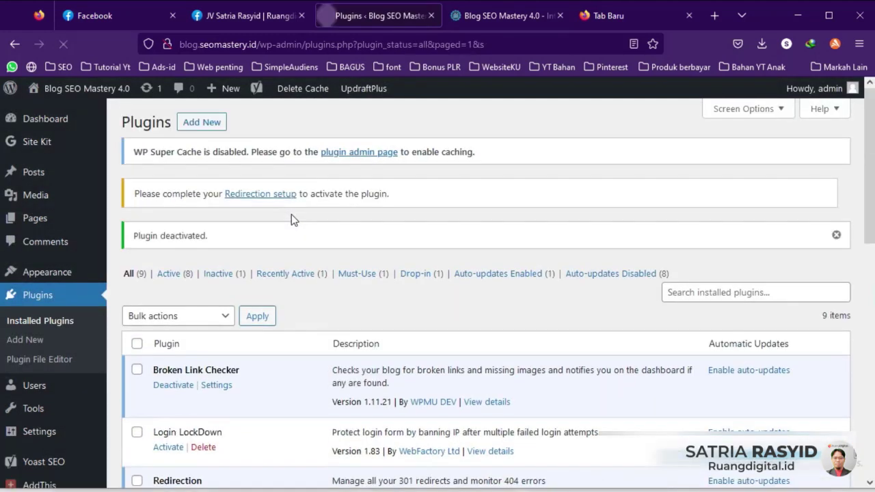
{"action": "scroll", "coordinate": [290, 214], "scroll_direction": "down", "scroll_amount": 3}
{"action": "left_click", "coordinate": [203, 309]}
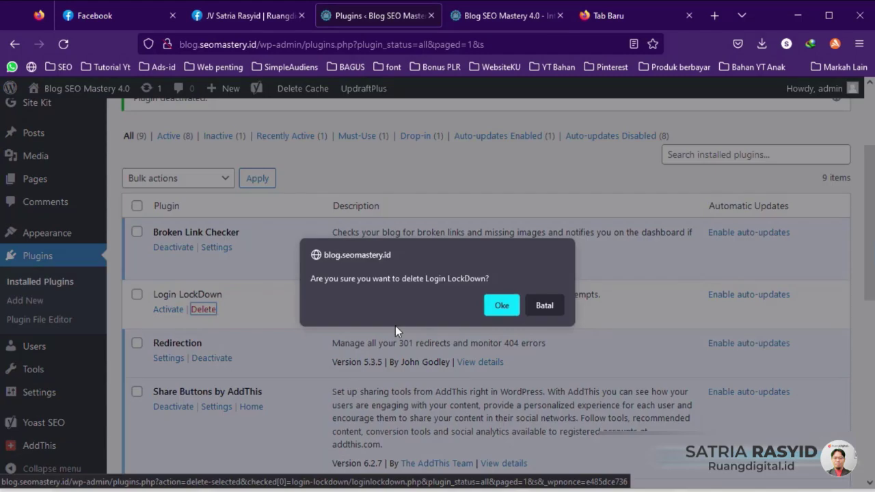
{"action": "left_click", "coordinate": [500, 305]}
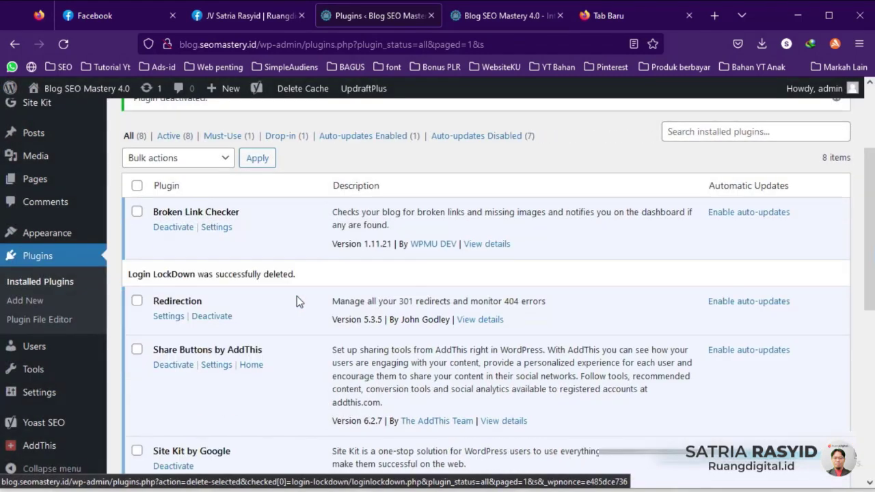
{"action": "scroll", "coordinate": [296, 296], "scroll_direction": "down", "scroll_amount": 2}
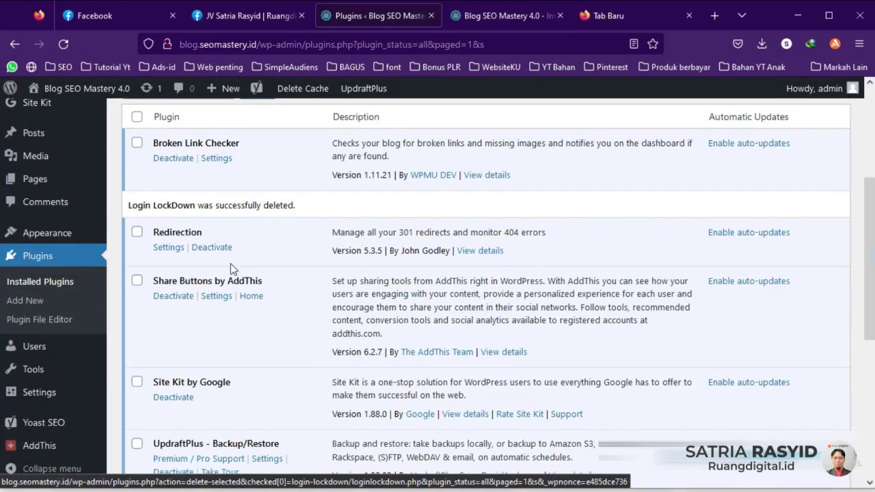
Step: Open Redirection's Settings link in a new browser tab
{"action": "right_click", "coordinate": [179, 248]}
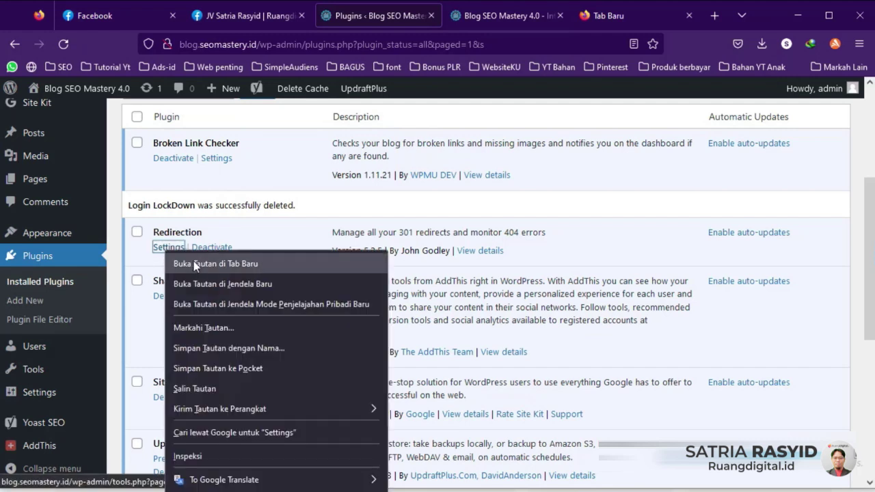
{"action": "left_click", "coordinate": [198, 263]}
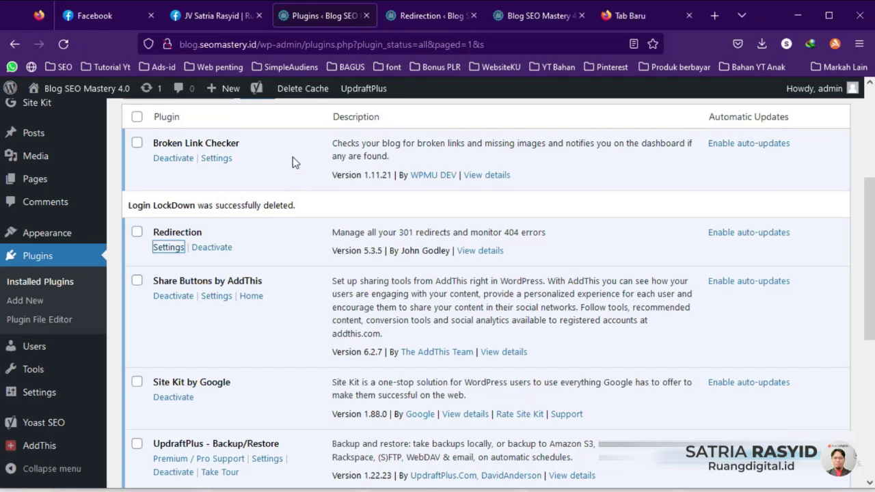
{"action": "left_click", "coordinate": [420, 16]}
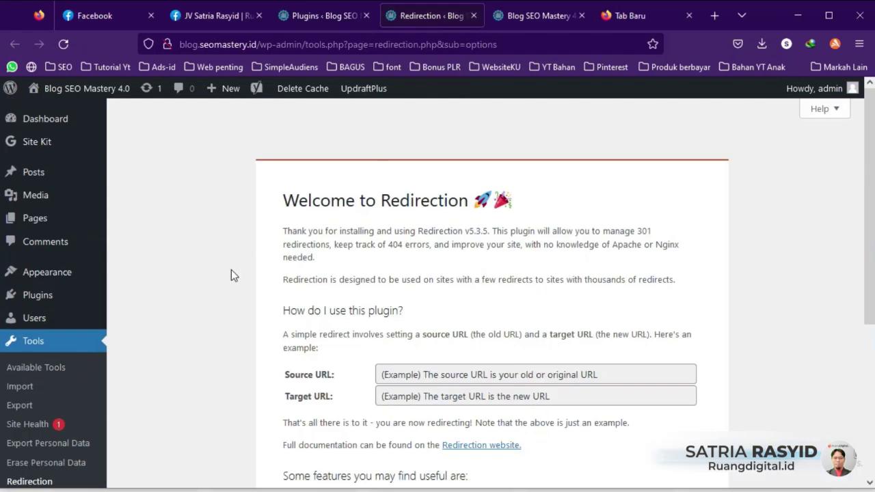
{"action": "scroll", "coordinate": [176, 313], "scroll_direction": "down", "scroll_amount": 1}
{"action": "scroll", "coordinate": [175, 307], "scroll_direction": "down", "scroll_amount": 3}
{"action": "left_click", "coordinate": [385, 236]}
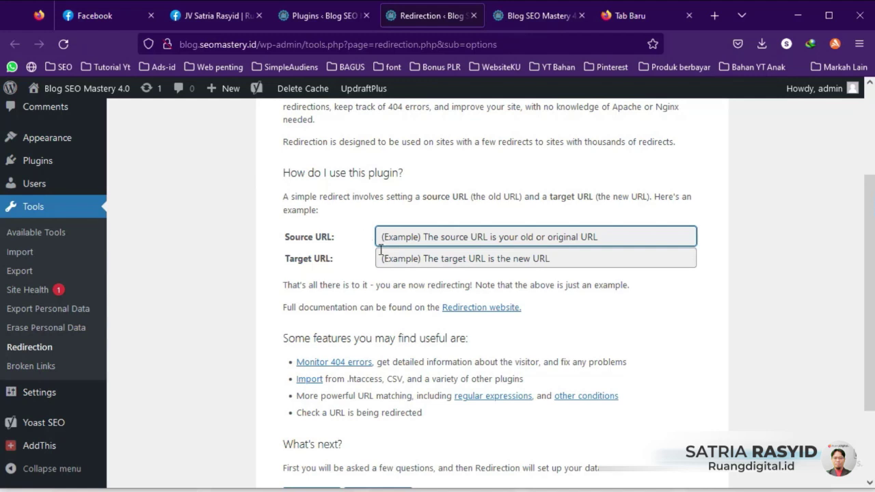
{"action": "left_click", "coordinate": [413, 256]}
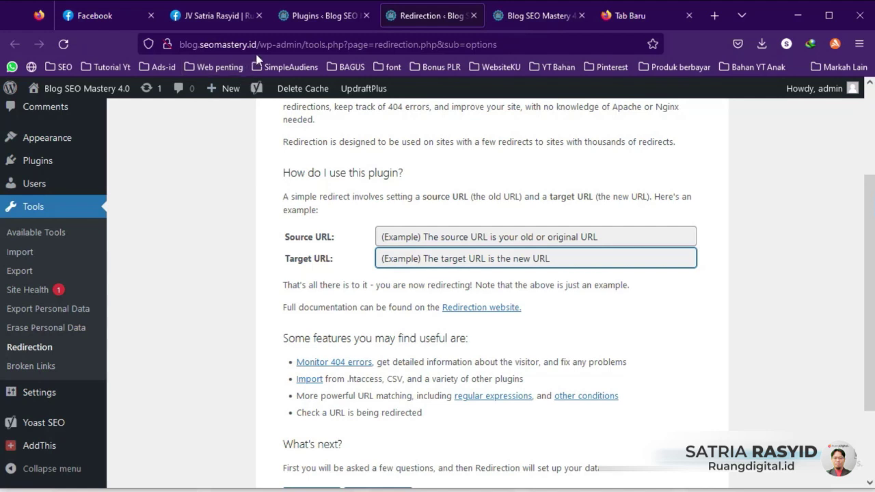
{"action": "left_click_drag", "start_coordinate": [258, 45], "coordinate": [179, 45]}
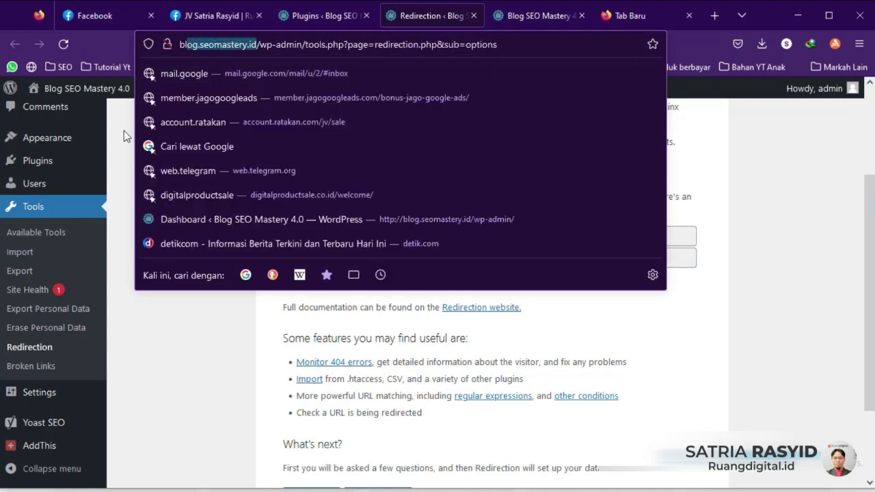
{"action": "left_click", "coordinate": [122, 133]}
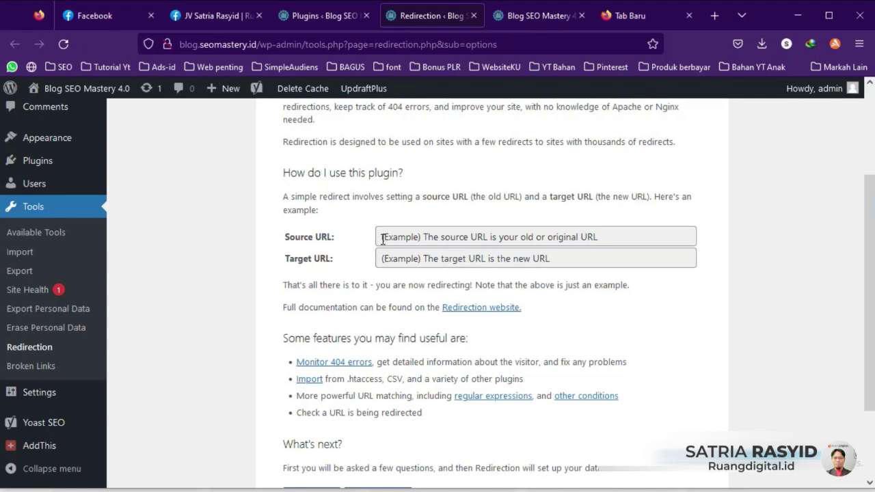
{"action": "left_click", "coordinate": [328, 15]}
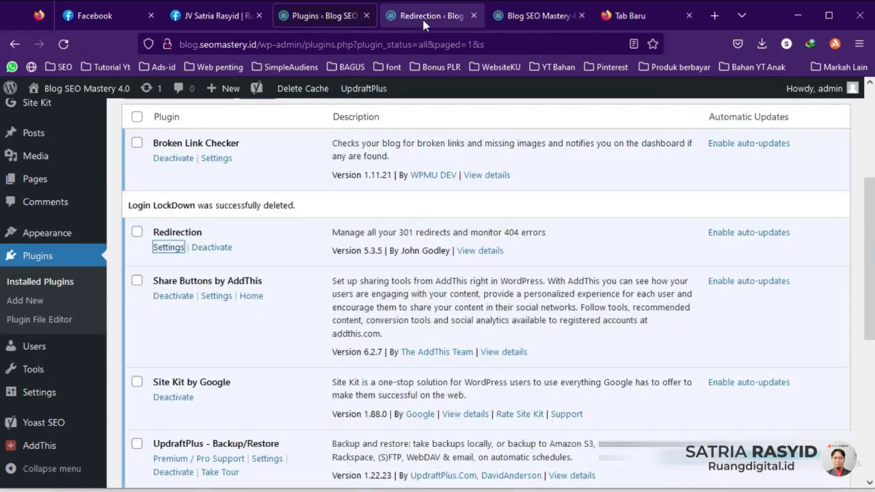
Step: Close the Redirection tab and return to the installed plugins list
{"action": "left_click", "coordinate": [430, 15]}
{"action": "left_click", "coordinate": [472, 15]}
{"action": "left_click", "coordinate": [322, 15]}
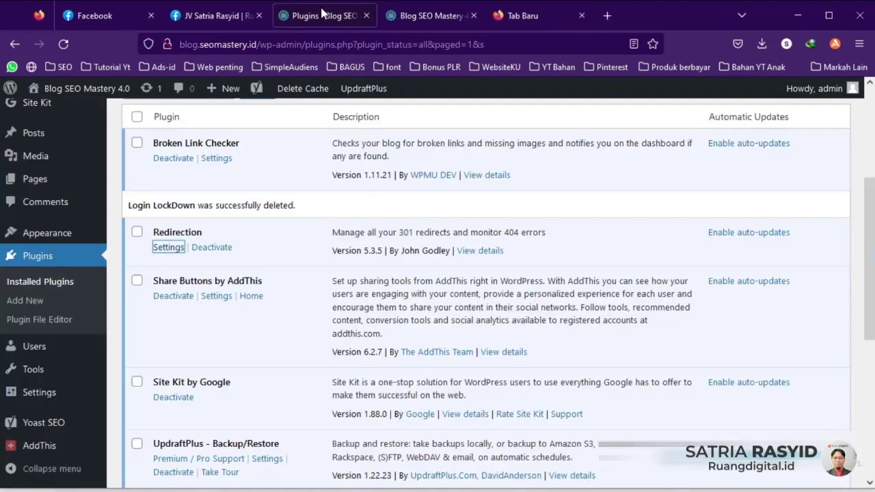
Step: Open AddThis settings in a new tab and start adding a new share button
{"action": "right_click", "coordinate": [216, 297]}
{"action": "left_click", "coordinate": [263, 45]}
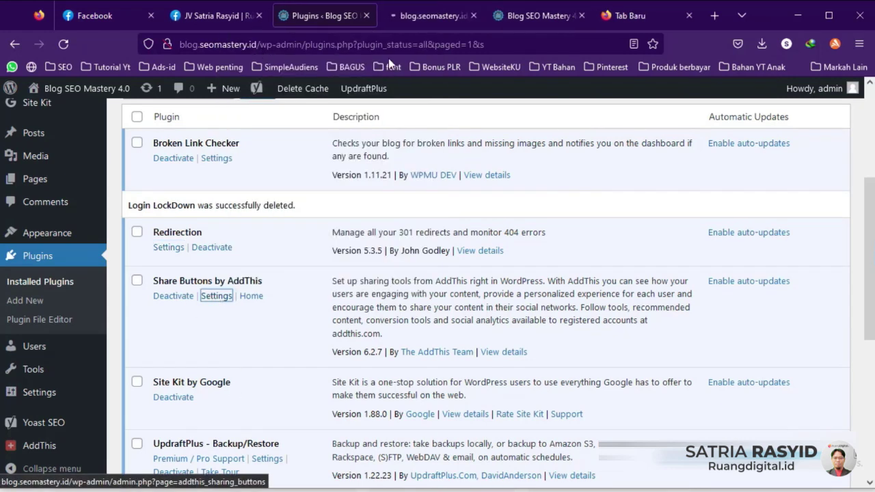
{"action": "left_click", "coordinate": [442, 23]}
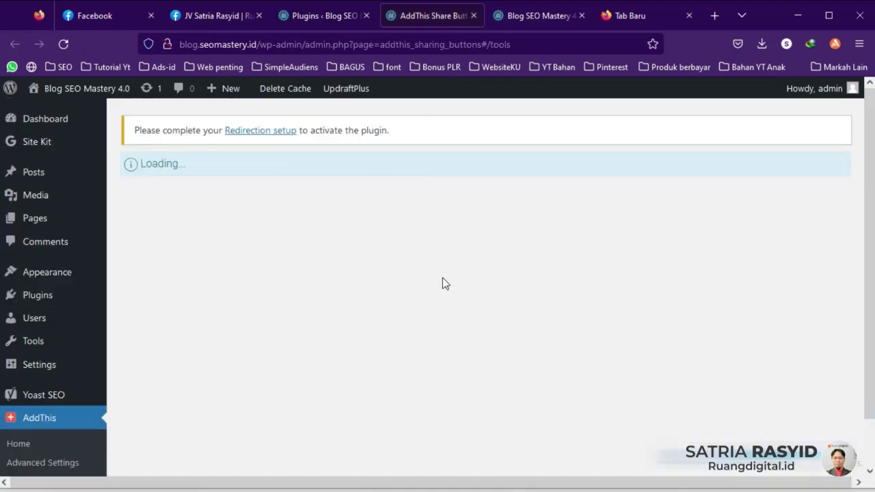
{"action": "left_click", "coordinate": [247, 168]}
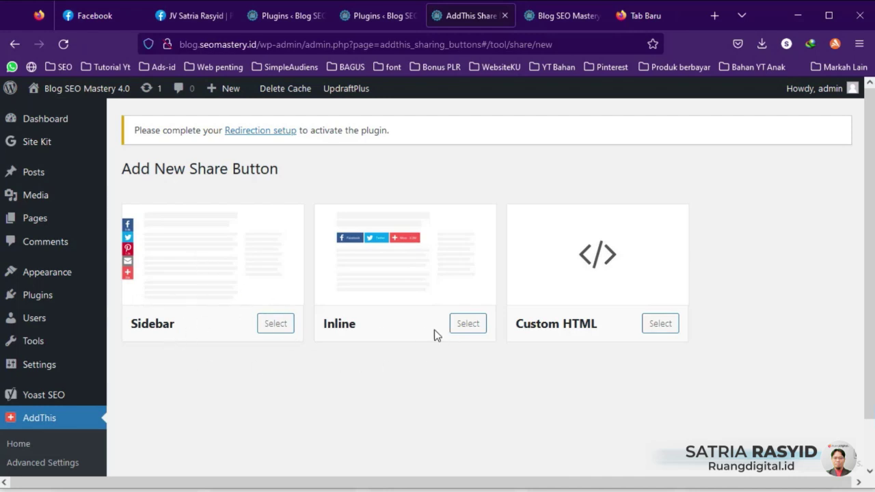
Step: Choose the Inline layout with Total share count and manually selected services
{"action": "left_click", "coordinate": [466, 324]}
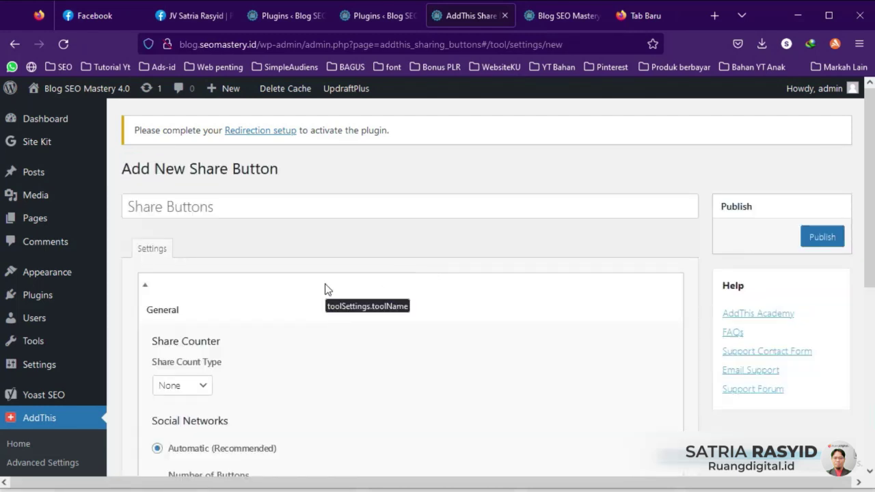
{"action": "scroll", "coordinate": [325, 289], "scroll_direction": "down", "scroll_amount": 3}
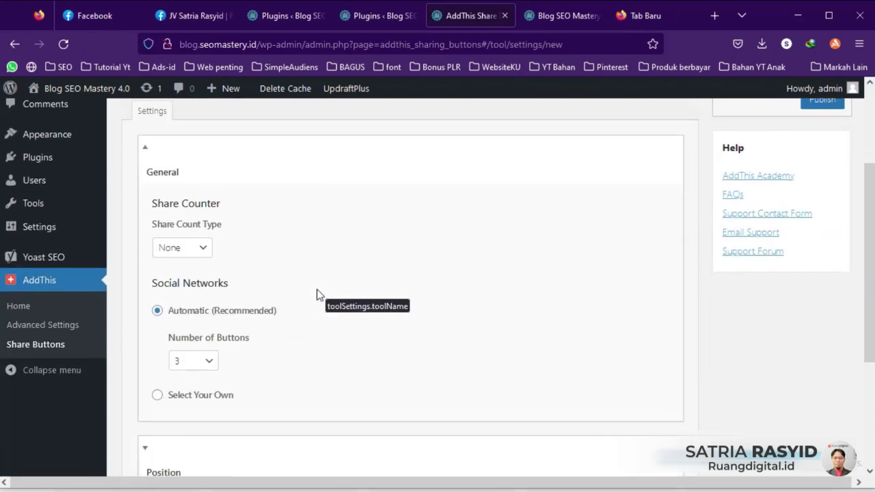
{"action": "left_click", "coordinate": [202, 250]}
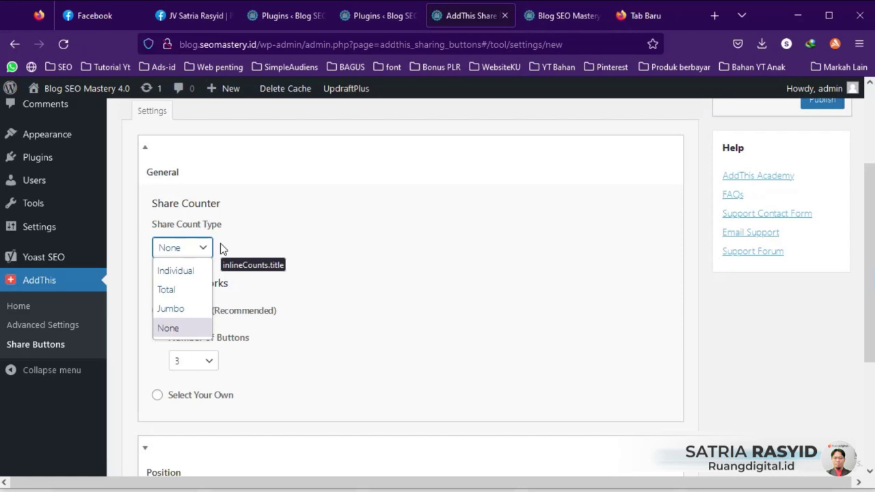
{"action": "left_click", "coordinate": [172, 290]}
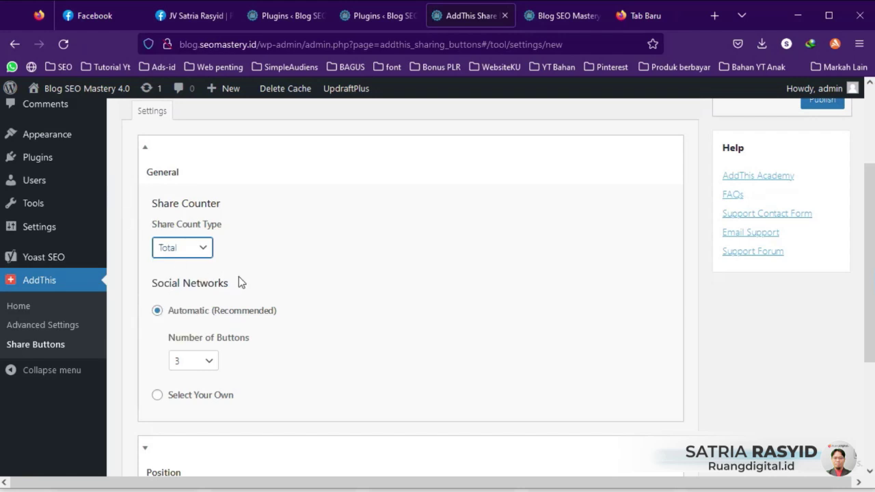
{"action": "scroll", "coordinate": [239, 276], "scroll_direction": "down", "scroll_amount": 2}
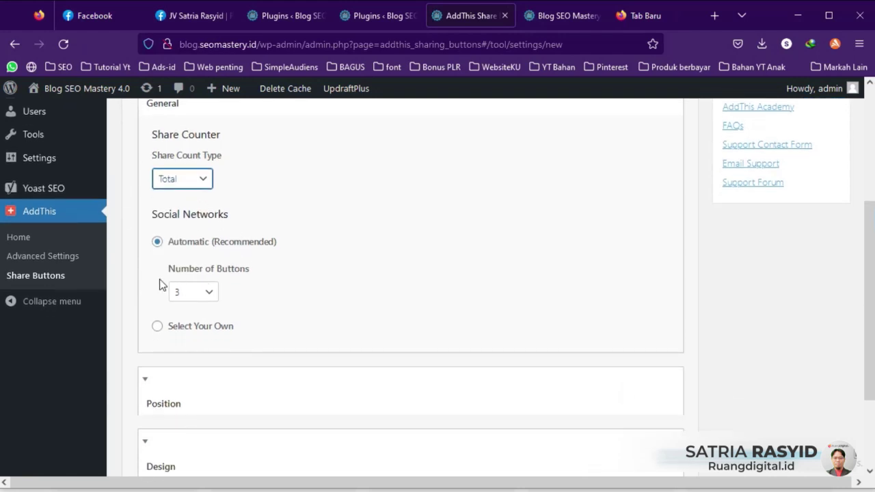
{"action": "left_click", "coordinate": [158, 334]}
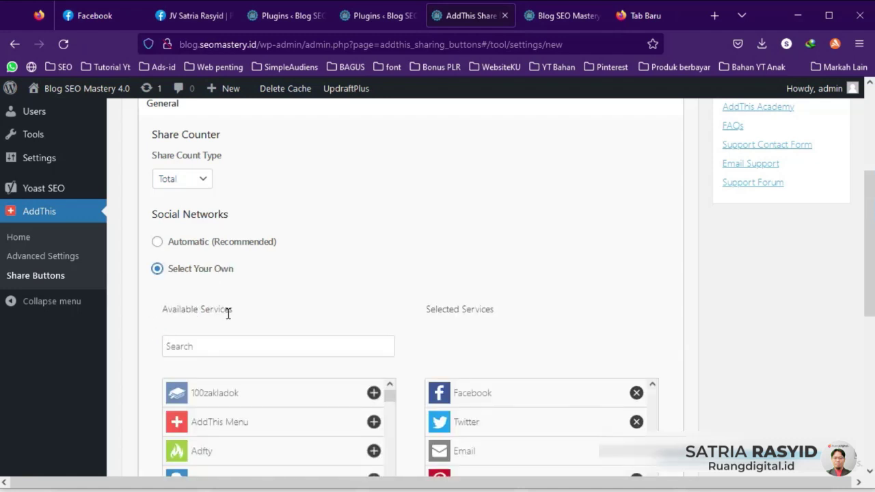
Step: Remove Email and AddThis from the services, and add Telegram and WhatsApp
{"action": "scroll", "coordinate": [244, 321], "scroll_direction": "down", "scroll_amount": 3}
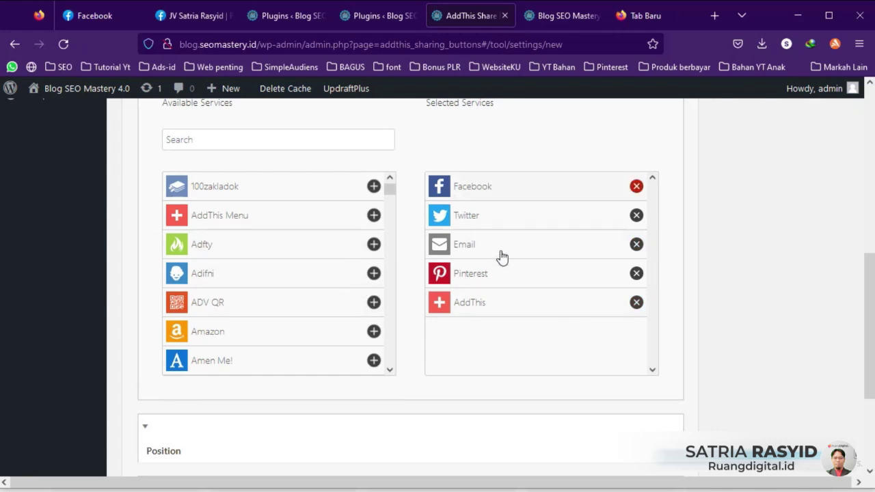
{"action": "left_click", "coordinate": [635, 246]}
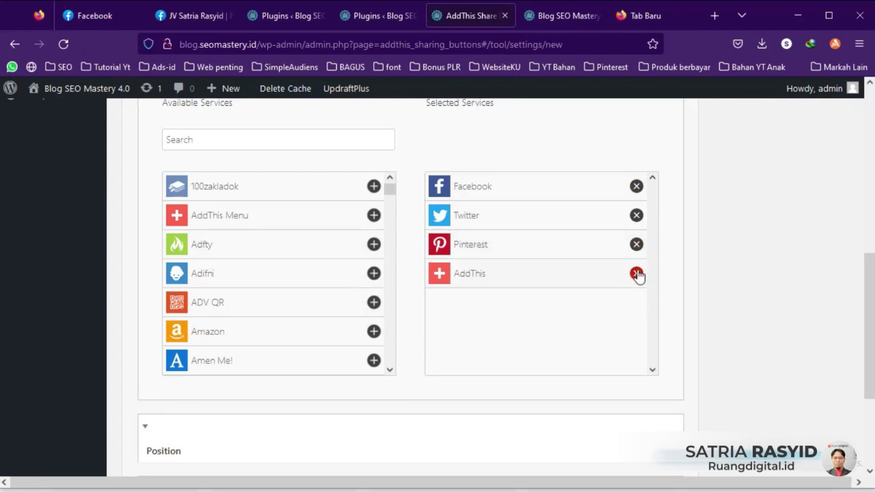
{"action": "left_click", "coordinate": [636, 274]}
{"action": "left_click", "coordinate": [247, 140]}
{"action": "type", "text": "tele"}
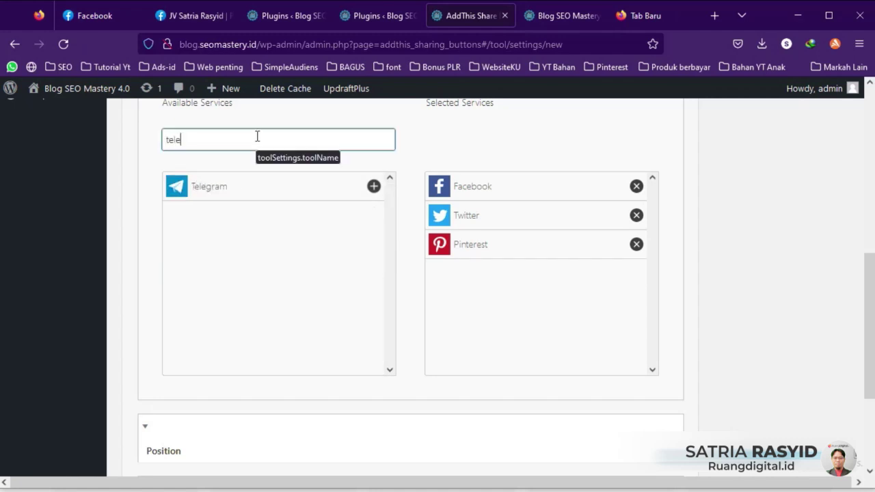
{"action": "left_click", "coordinate": [373, 187]}
{"action": "left_click_drag", "start_coordinate": [212, 138], "coordinate": [143, 140]}
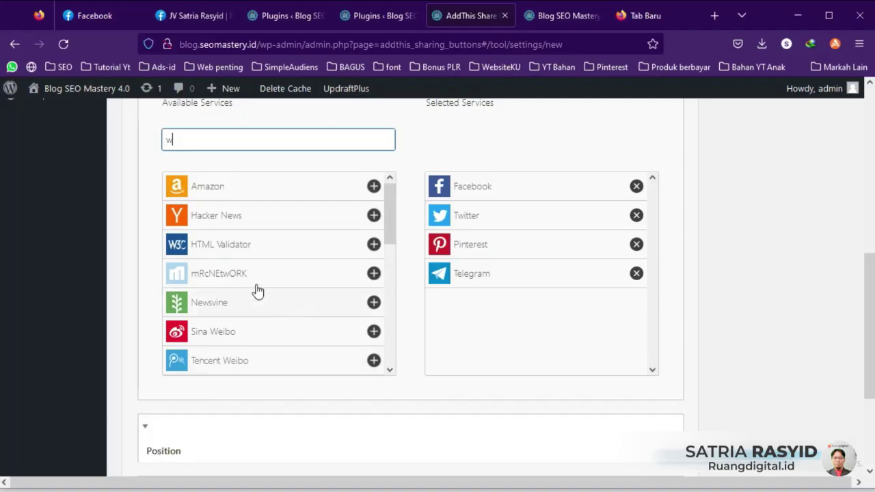
{"action": "type", "text": "what"}
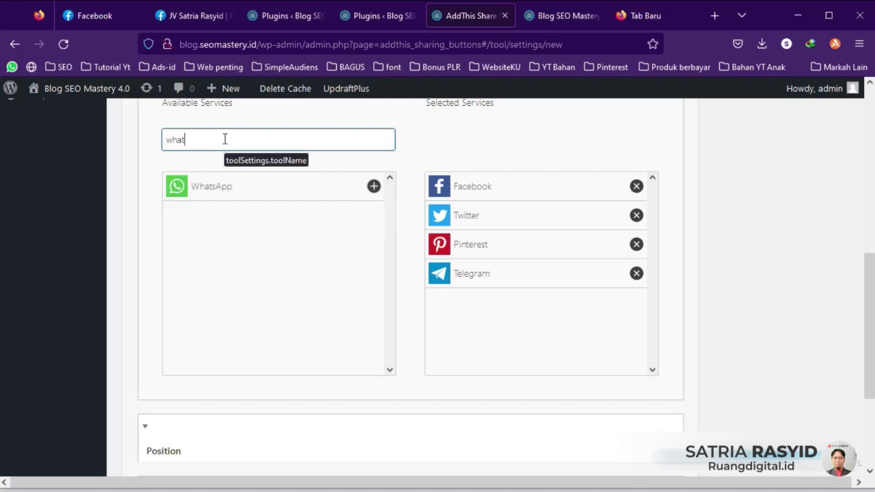
{"action": "left_click", "coordinate": [373, 186]}
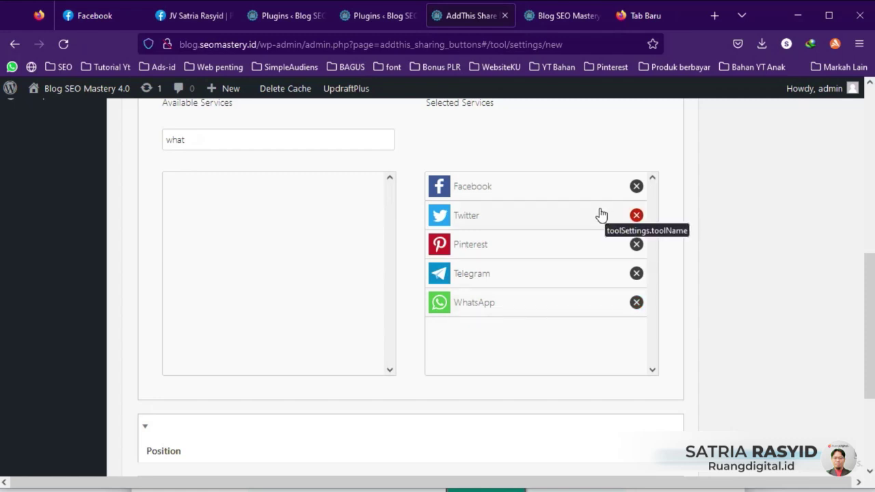
{"action": "scroll", "coordinate": [683, 296], "scroll_direction": "down", "scroll_amount": 2}
Step: Review the Position and Design settings, keeping the Large button size
{"action": "left_click", "coordinate": [148, 278]}
{"action": "scroll", "coordinate": [280, 352], "scroll_direction": "down", "scroll_amount": 2}
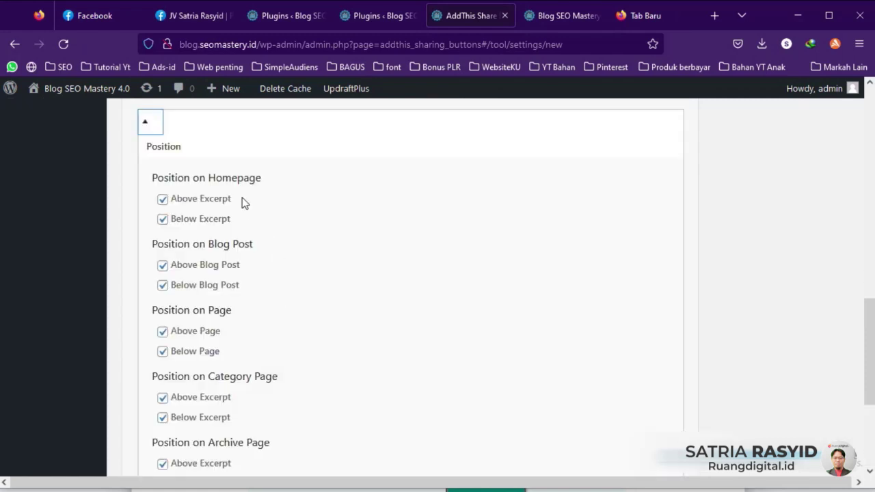
{"action": "left_click", "coordinate": [154, 126]}
{"action": "left_click", "coordinate": [144, 328]}
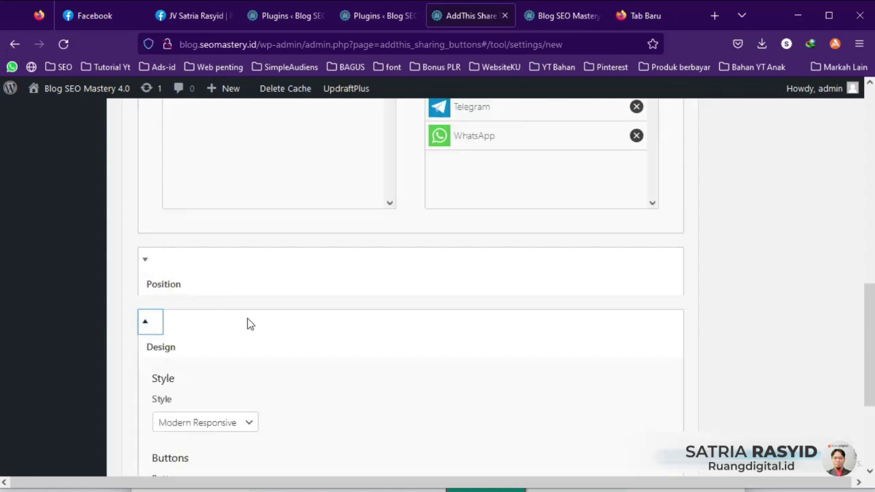
{"action": "scroll", "coordinate": [247, 318], "scroll_direction": "down", "scroll_amount": 2}
{"action": "left_click", "coordinate": [183, 277]}
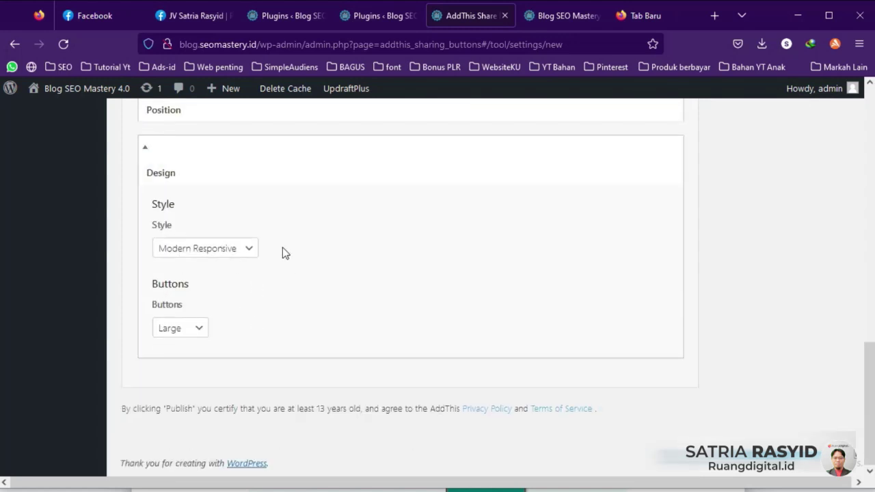
{"action": "left_click", "coordinate": [197, 331]}
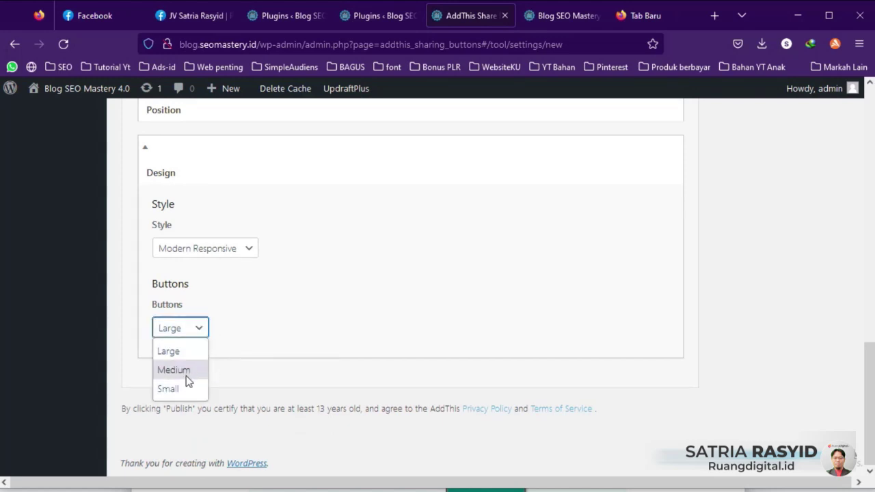
{"action": "left_click", "coordinate": [309, 334]}
Step: Publish the new Share Buttons tool
{"action": "scroll", "coordinate": [364, 310], "scroll_direction": "up", "scroll_amount": 8}
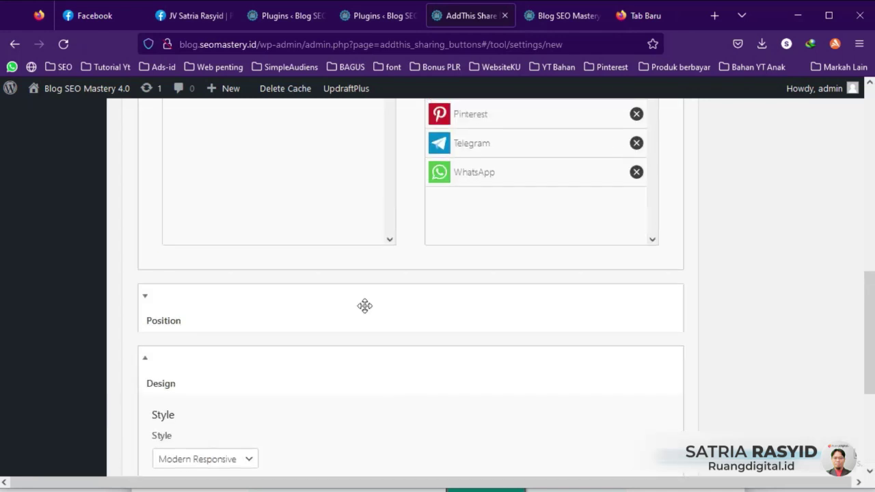
{"action": "scroll", "coordinate": [364, 310], "scroll_direction": "up", "scroll_amount": 3}
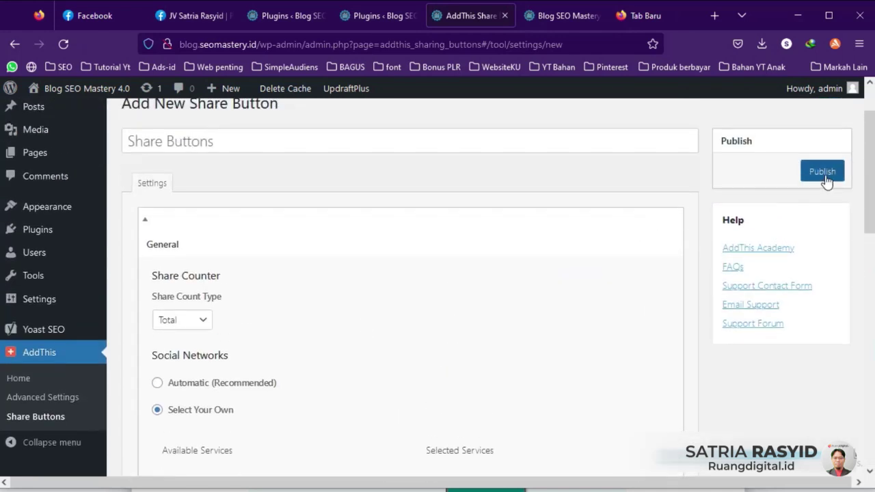
{"action": "left_click", "coordinate": [824, 173]}
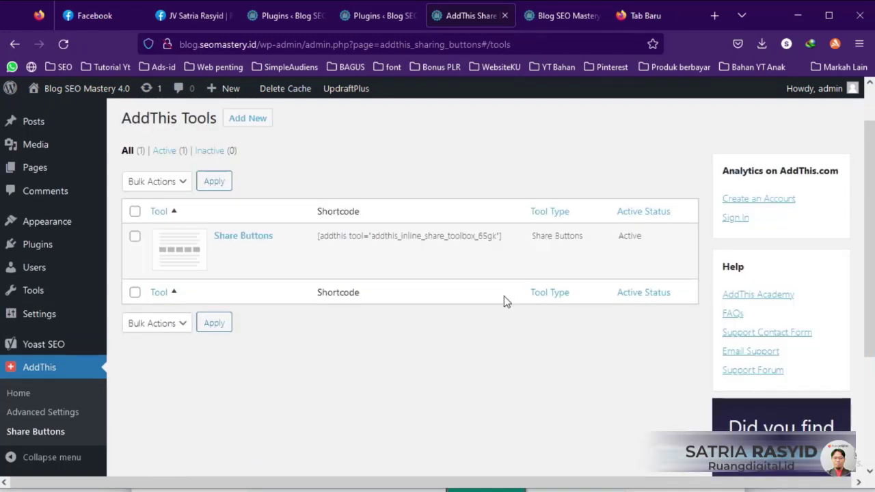
Step: Open the post 'Cara Meningkatkan Peringkat SEO di 2022' and check its share buttons above and below
{"action": "left_click", "coordinate": [562, 17]}
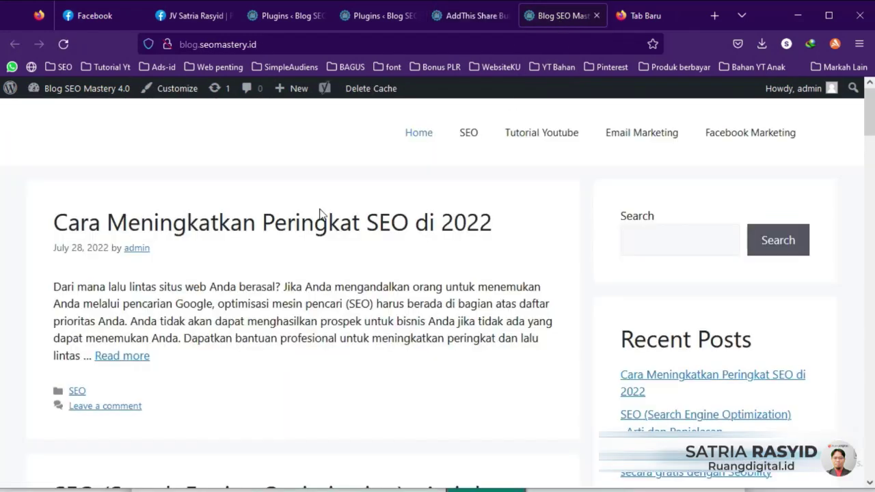
{"action": "left_click", "coordinate": [203, 226]}
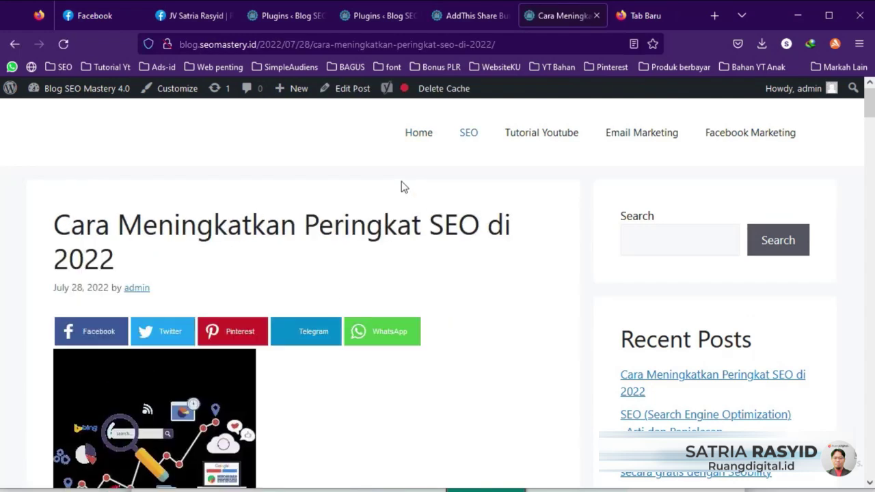
{"action": "scroll", "coordinate": [401, 181], "scroll_direction": "down", "scroll_amount": 4}
{"action": "scroll", "coordinate": [401, 181], "scroll_direction": "up", "scroll_amount": 3}
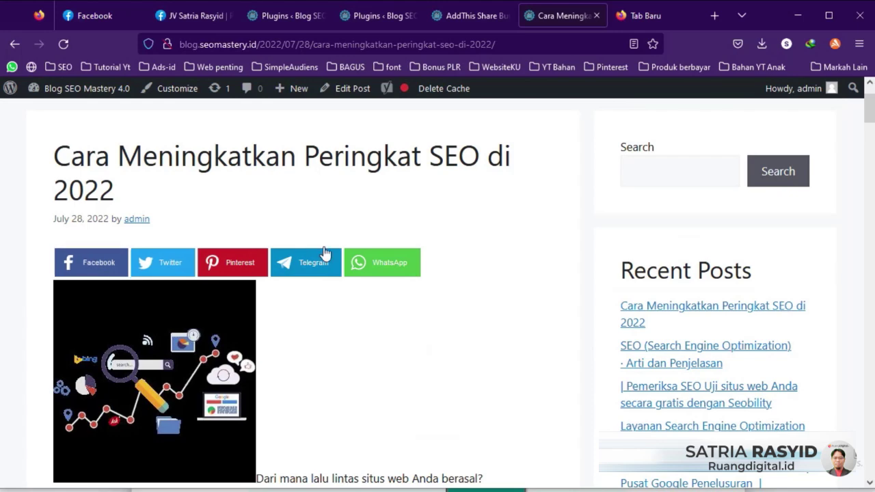
{"action": "scroll", "coordinate": [365, 262], "scroll_direction": "down", "scroll_amount": 8}
{"action": "scroll", "coordinate": [370, 258], "scroll_direction": "down", "scroll_amount": 20}
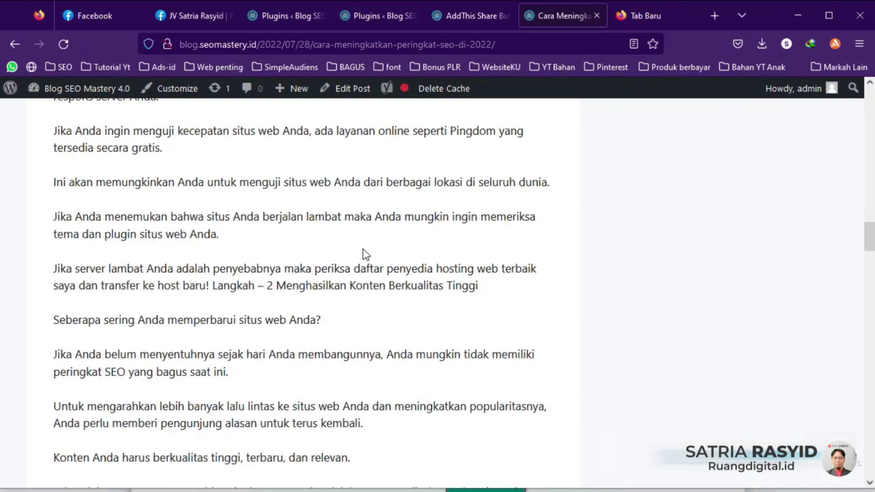
{"action": "scroll", "coordinate": [344, 231], "scroll_direction": "down", "scroll_amount": 15}
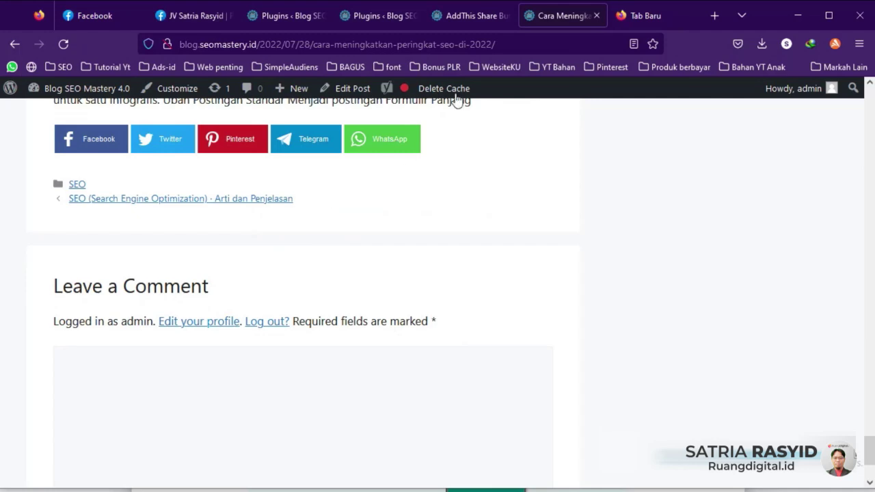
{"action": "scroll", "coordinate": [321, 215], "scroll_direction": "up", "scroll_amount": 2}
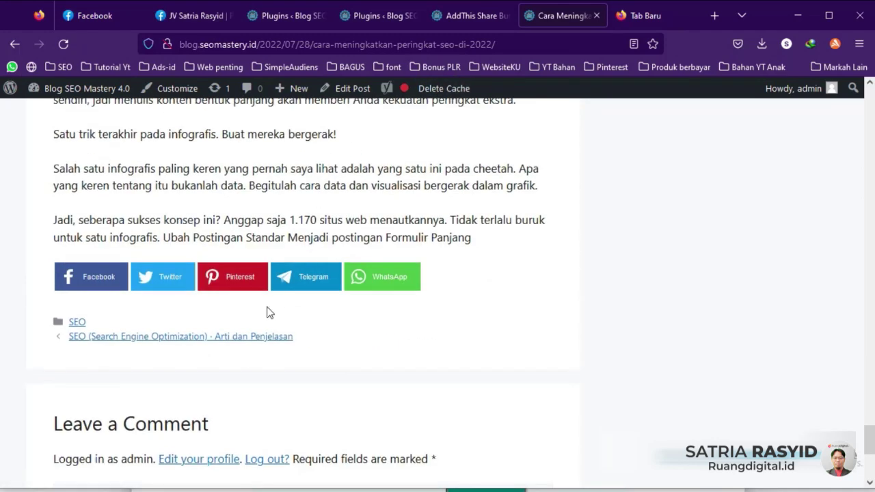
{"action": "scroll", "coordinate": [294, 280], "scroll_direction": "up", "scroll_amount": 10}
{"action": "scroll", "coordinate": [314, 273], "scroll_direction": "up", "scroll_amount": 15}
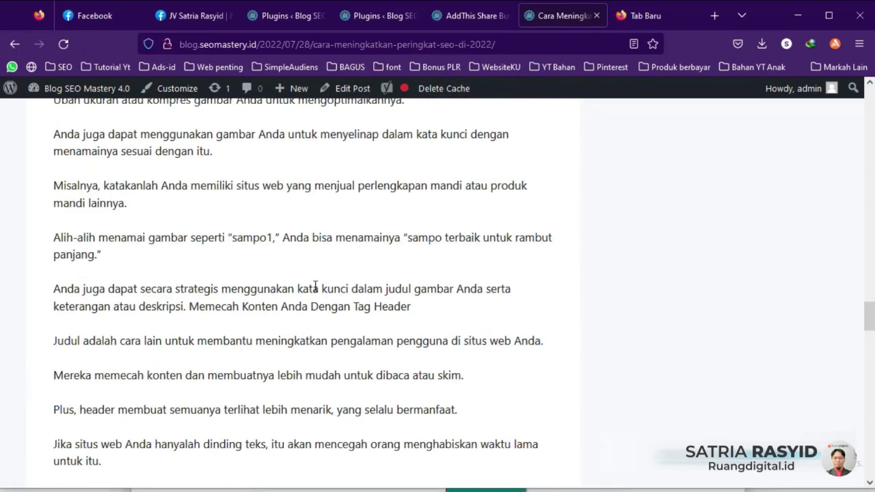
{"action": "scroll", "coordinate": [309, 296], "scroll_direction": "up", "scroll_amount": 20}
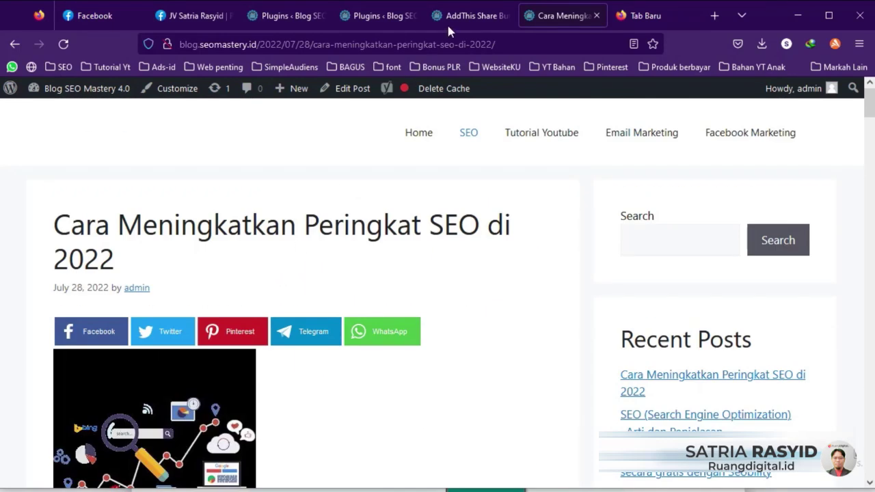
Step: Untick the Above position for homepage, posts, pages, categories and archives in Share Buttons
{"action": "left_click", "coordinate": [449, 20]}
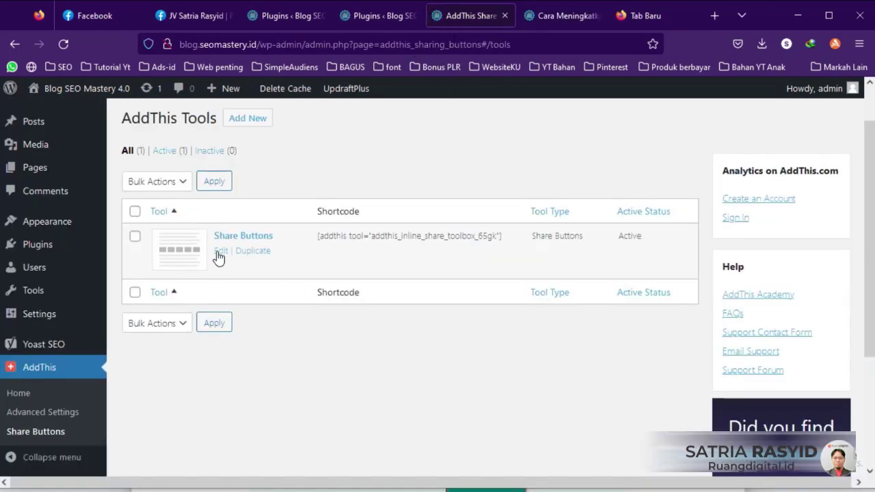
{"action": "left_click", "coordinate": [223, 253]}
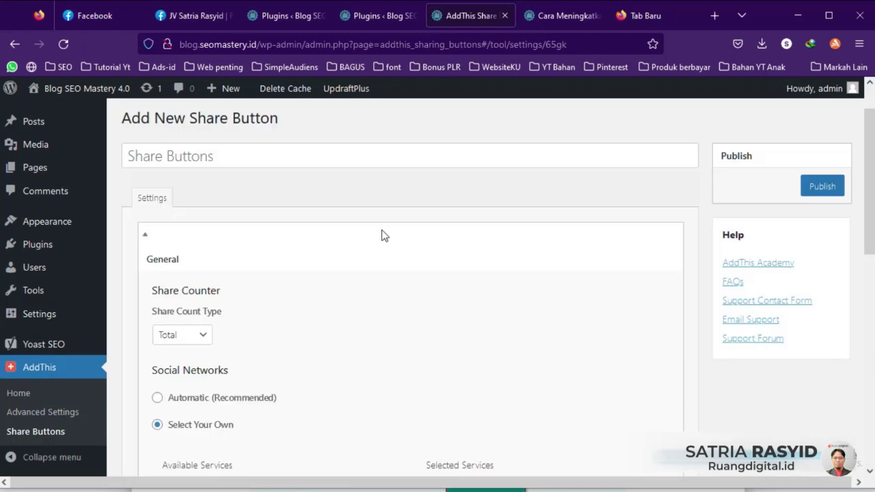
{"action": "scroll", "coordinate": [381, 246], "scroll_direction": "down", "scroll_amount": 7}
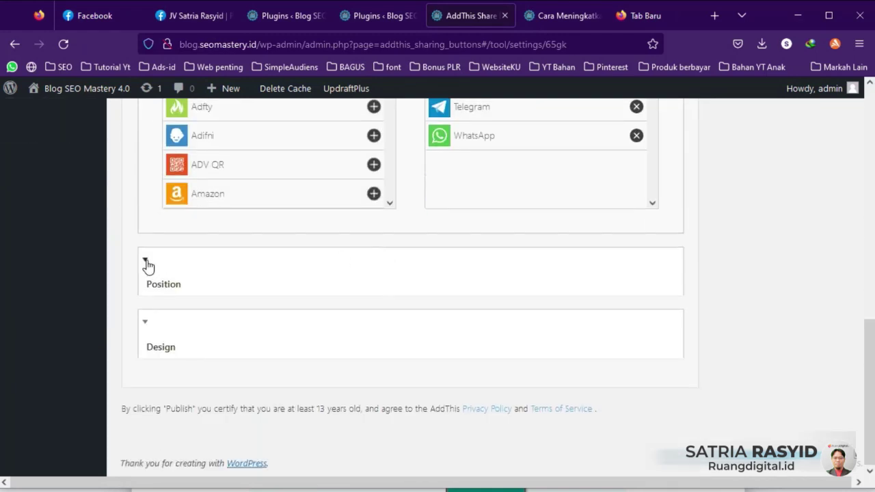
{"action": "left_click", "coordinate": [146, 262]}
{"action": "scroll", "coordinate": [278, 292], "scroll_direction": "down", "scroll_amount": 2}
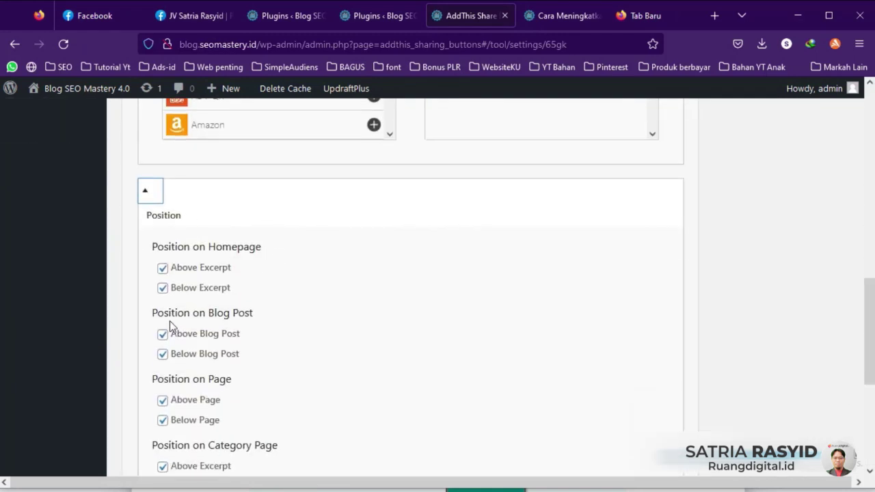
{"action": "left_click", "coordinate": [162, 270]}
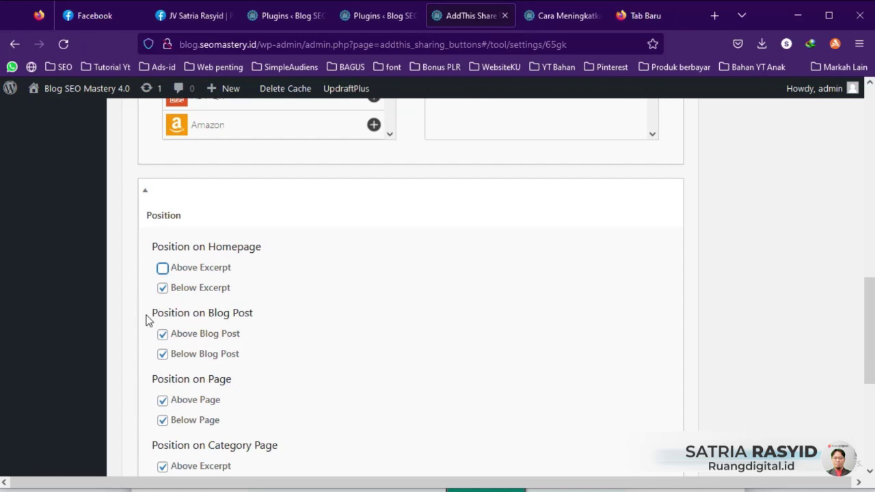
{"action": "scroll", "coordinate": [150, 301], "scroll_direction": "down", "scroll_amount": 2}
{"action": "left_click", "coordinate": [162, 265]}
{"action": "left_click", "coordinate": [162, 330]}
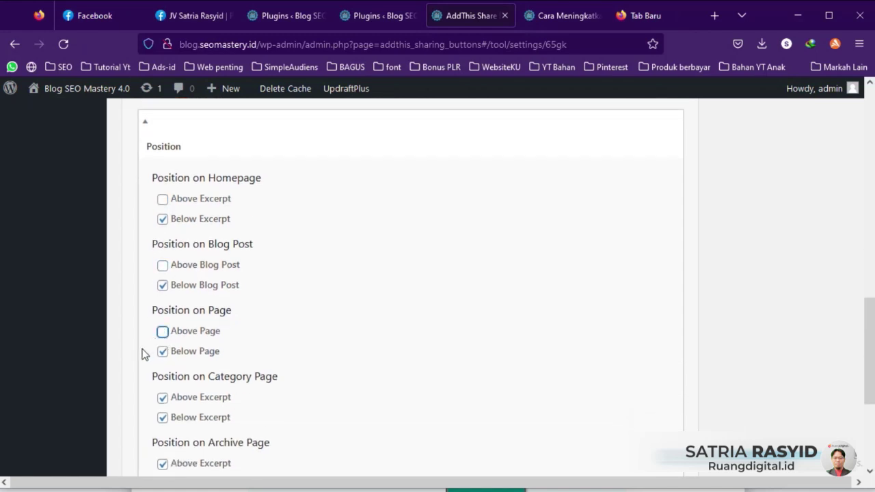
{"action": "scroll", "coordinate": [153, 321], "scroll_direction": "down", "scroll_amount": 3}
{"action": "left_click", "coordinate": [162, 264]}
{"action": "left_click", "coordinate": [162, 326]}
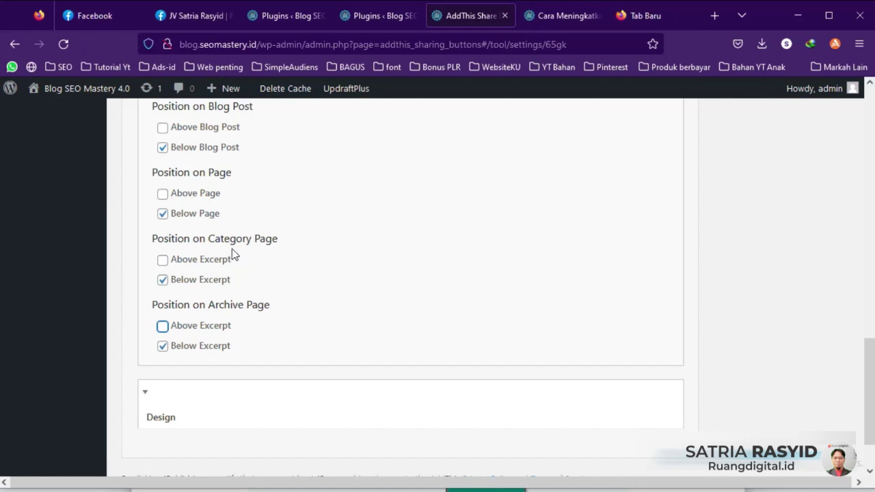
Step: Publish the updated below-content-only share button positions
{"action": "scroll", "coordinate": [464, 280], "scroll_direction": "up", "scroll_amount": 6}
{"action": "scroll", "coordinate": [710, 254], "scroll_direction": "up", "scroll_amount": 5}
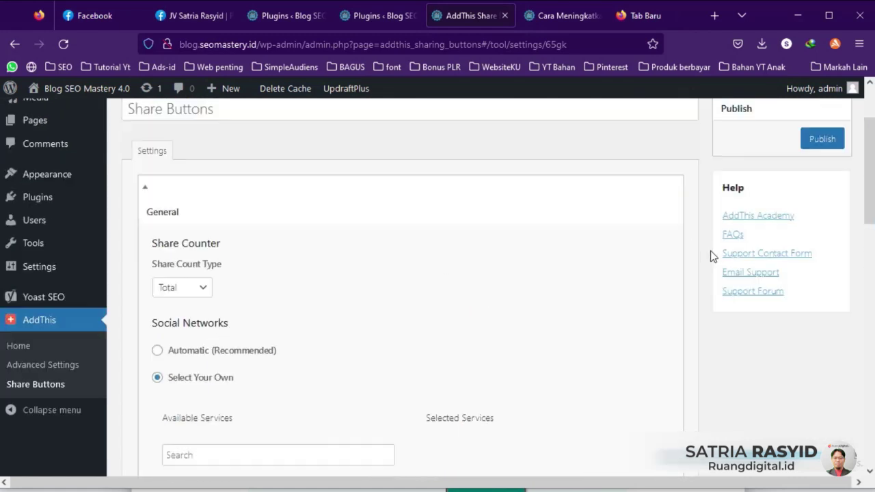
{"action": "left_click", "coordinate": [822, 236]}
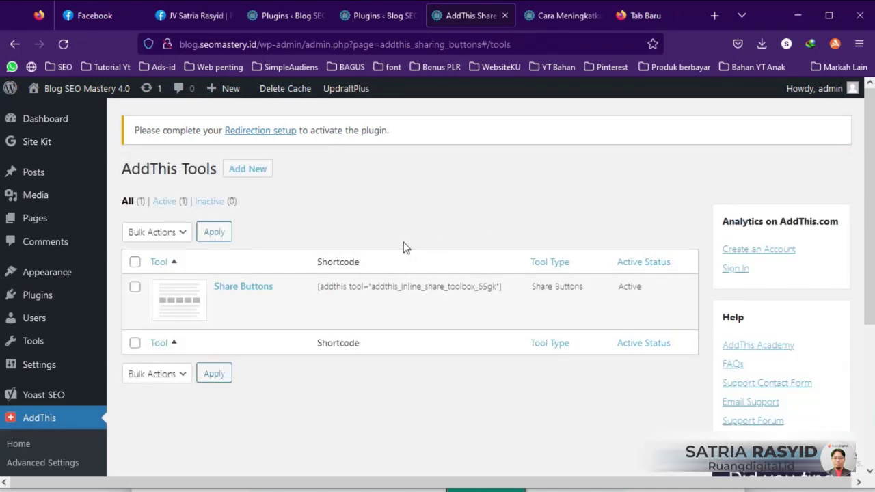
Step: Recheck the buttons on the blog post, then begin a second AddThis share tool
{"action": "left_click", "coordinate": [555, 20]}
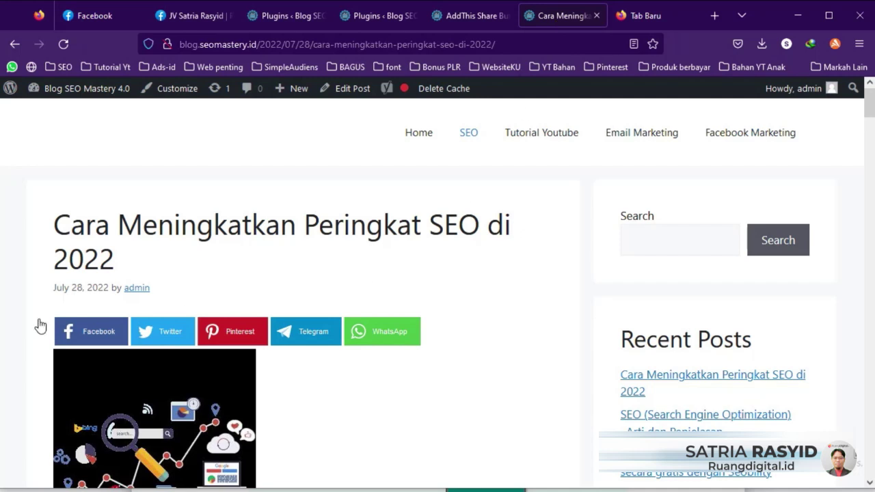
{"action": "scroll", "coordinate": [39, 318], "scroll_direction": "down", "scroll_amount": 3}
{"action": "scroll", "coordinate": [39, 318], "scroll_direction": "up", "scroll_amount": 2}
{"action": "scroll", "coordinate": [39, 318], "scroll_direction": "down", "scroll_amount": 1}
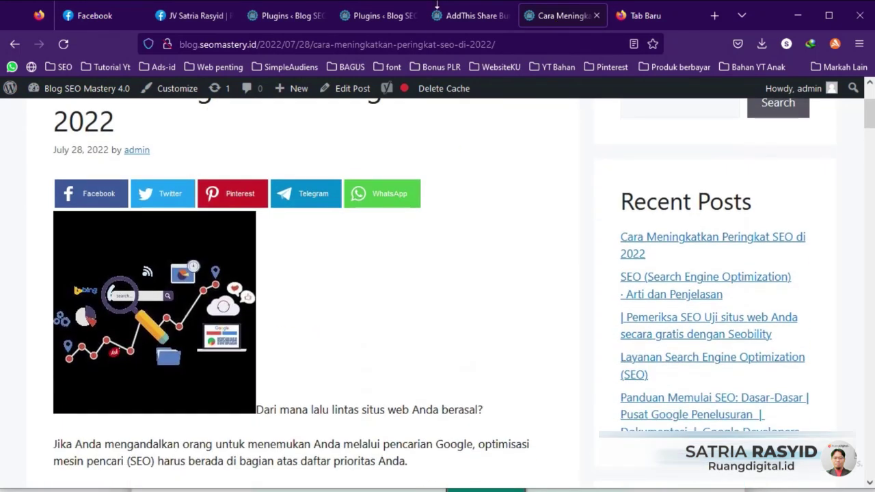
{"action": "left_click", "coordinate": [469, 16]}
{"action": "left_click", "coordinate": [243, 172]}
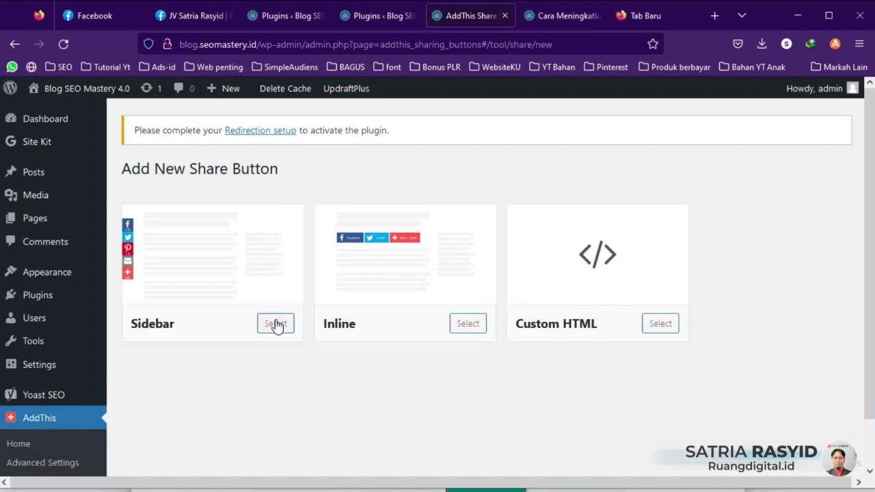
Step: Choose the Sidebar layout with Total share count and manually selected services
{"action": "left_click", "coordinate": [276, 323]}
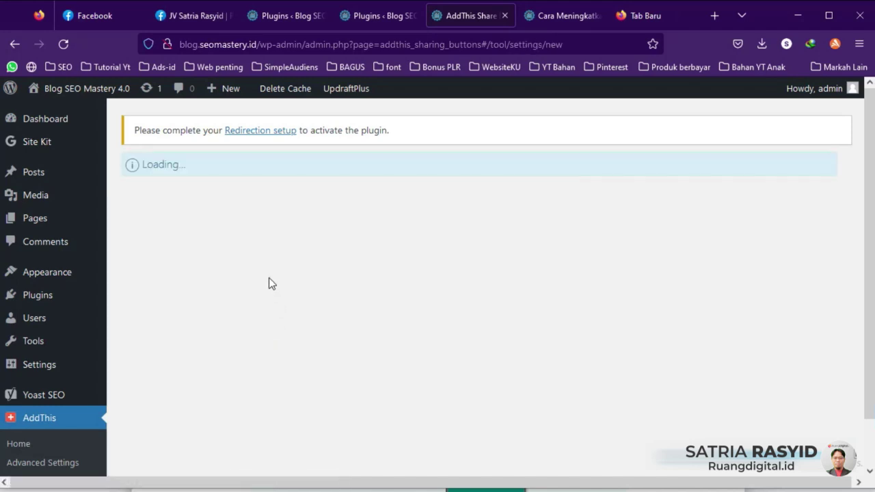
{"action": "scroll", "coordinate": [318, 252], "scroll_direction": "down", "scroll_amount": 2}
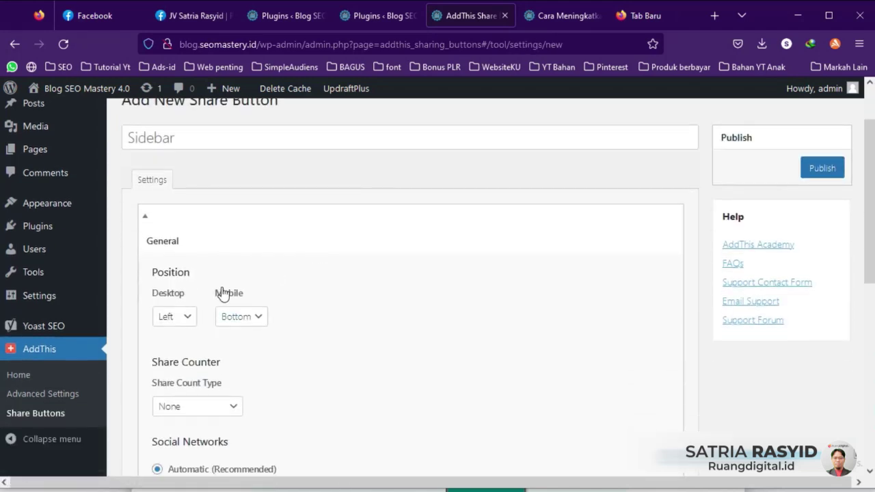
{"action": "scroll", "coordinate": [223, 294], "scroll_direction": "down", "scroll_amount": 2}
{"action": "left_click", "coordinate": [186, 249]}
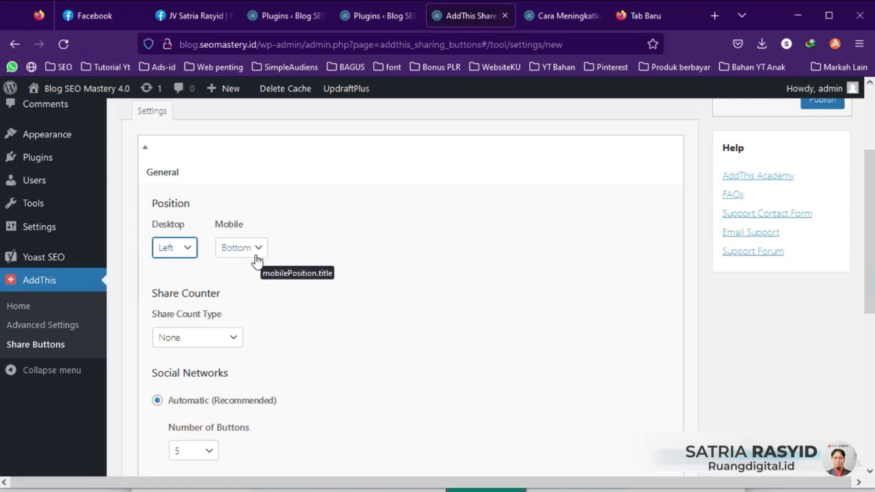
{"action": "scroll", "coordinate": [189, 278], "scroll_direction": "down", "scroll_amount": 3}
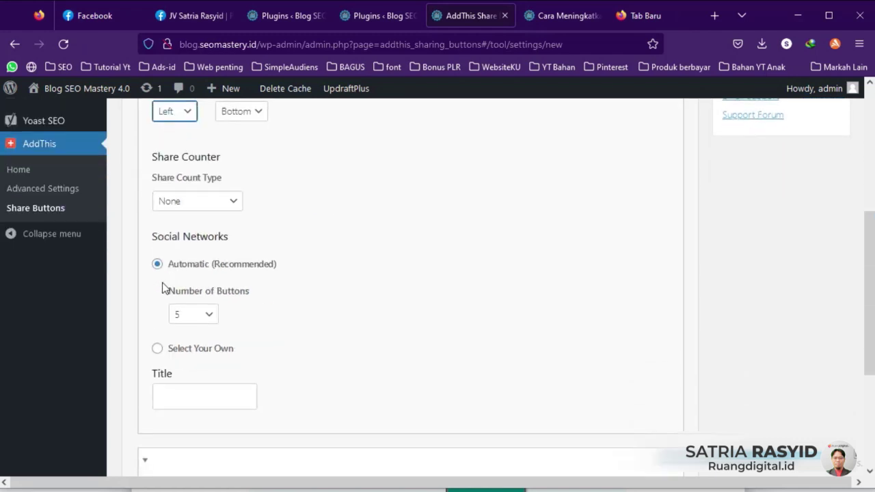
{"action": "left_click", "coordinate": [215, 201]}
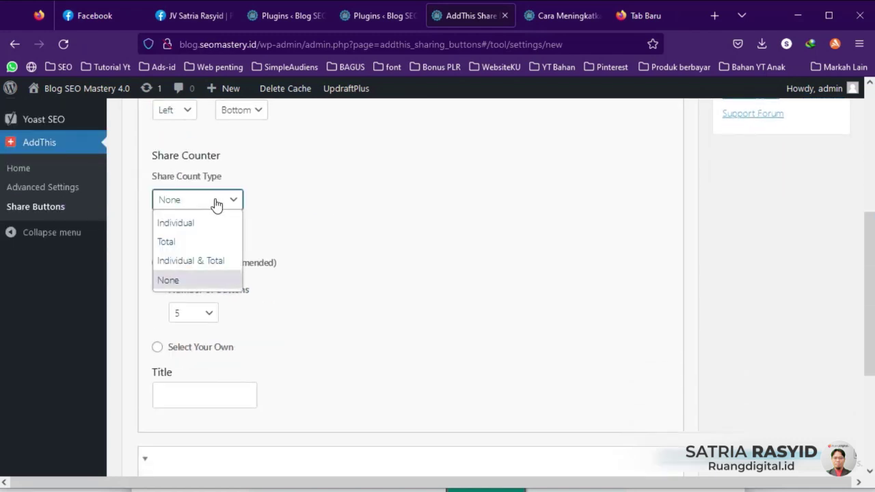
{"action": "left_click", "coordinate": [176, 243]}
{"action": "scroll", "coordinate": [260, 276], "scroll_direction": "down", "scroll_amount": 2}
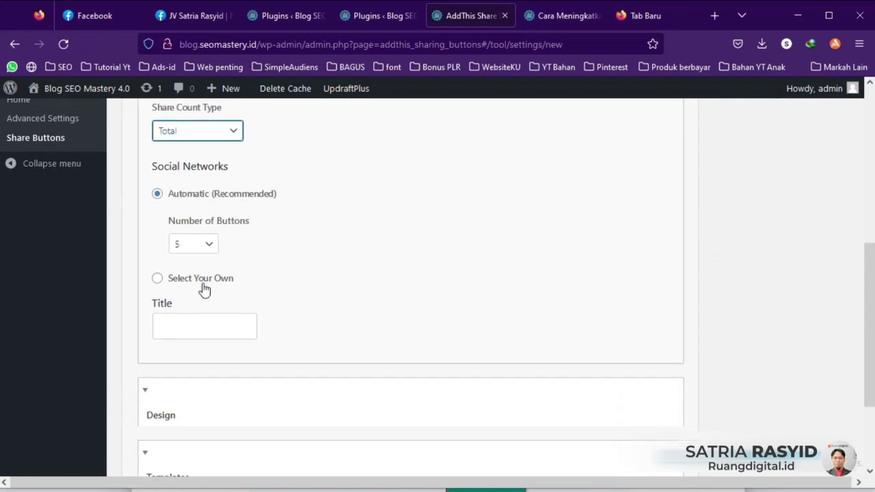
{"action": "left_click", "coordinate": [158, 278]}
Step: Remove Email and AddThis from the services, and add WhatsApp and Telegram
{"action": "scroll", "coordinate": [478, 274], "scroll_direction": "down", "scroll_amount": 1}
{"action": "scroll", "coordinate": [479, 275], "scroll_direction": "down", "scroll_amount": 3}
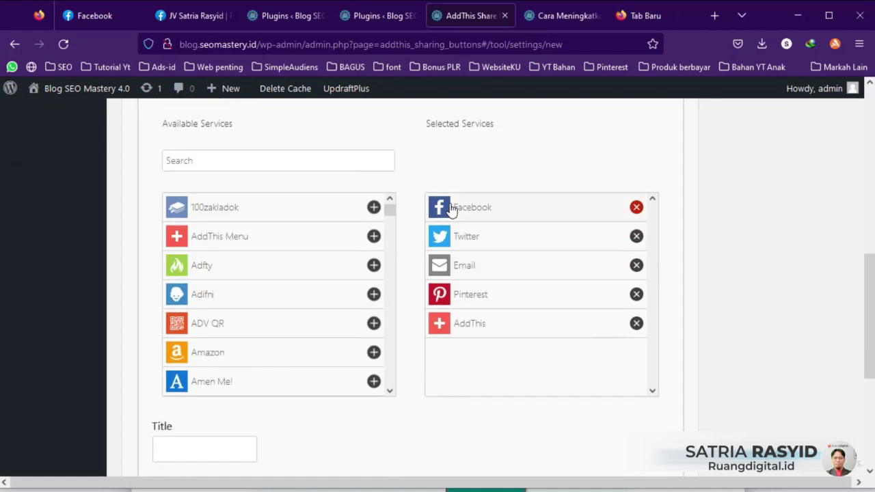
{"action": "left_click", "coordinate": [636, 267]}
{"action": "left_click", "coordinate": [635, 295]}
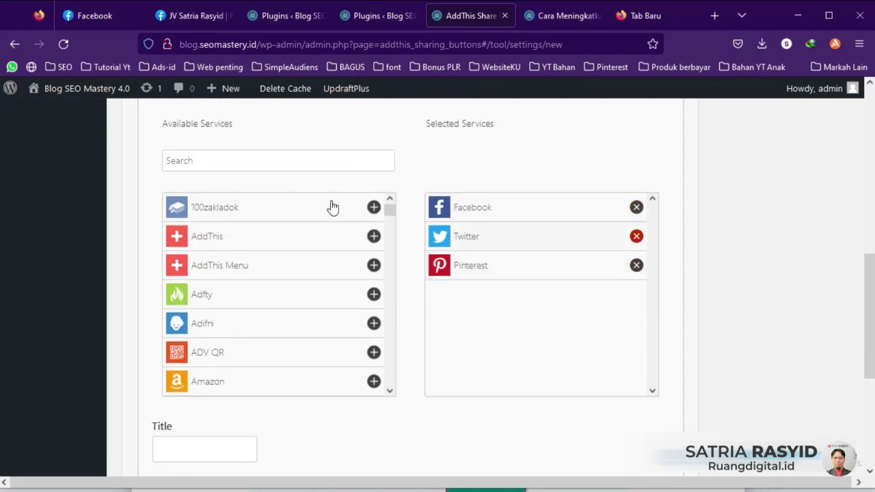
{"action": "left_click", "coordinate": [262, 164]}
{"action": "type", "text": "what"}
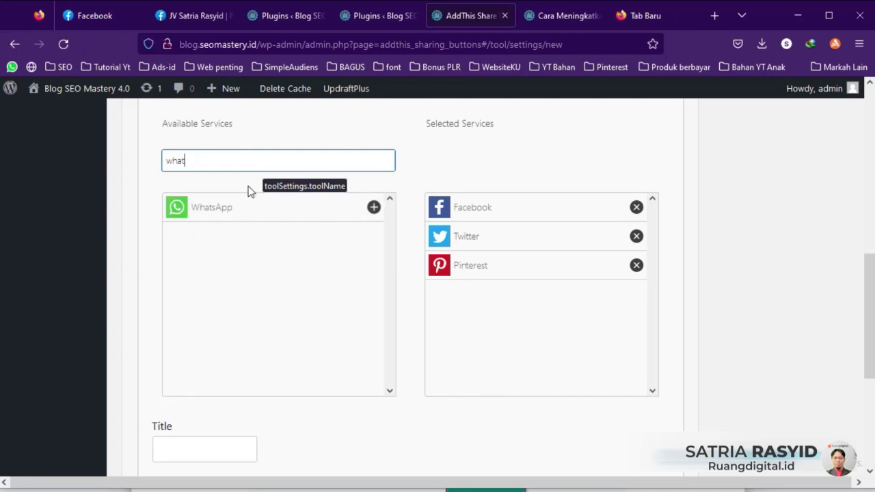
{"action": "left_click", "coordinate": [244, 207]}
{"action": "left_click", "coordinate": [213, 160]}
{"action": "key", "text": "ctrl+a"}
{"action": "type", "text": "tel"}
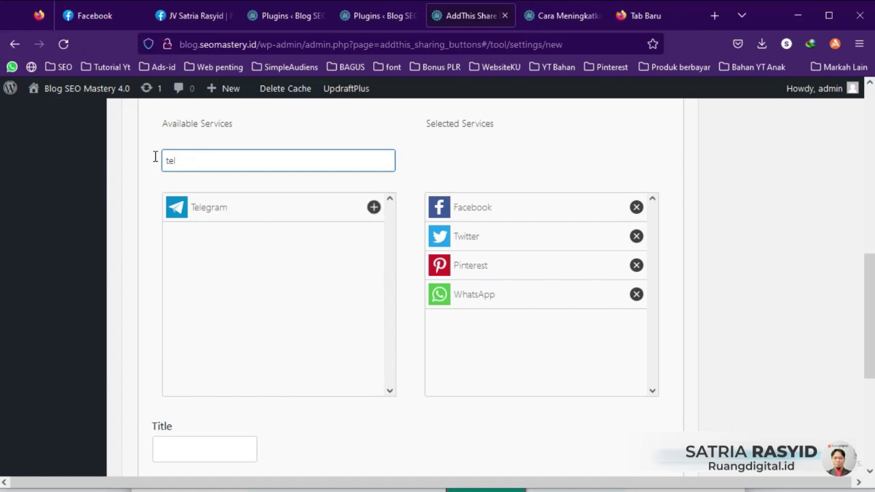
{"action": "left_click", "coordinate": [374, 208]}
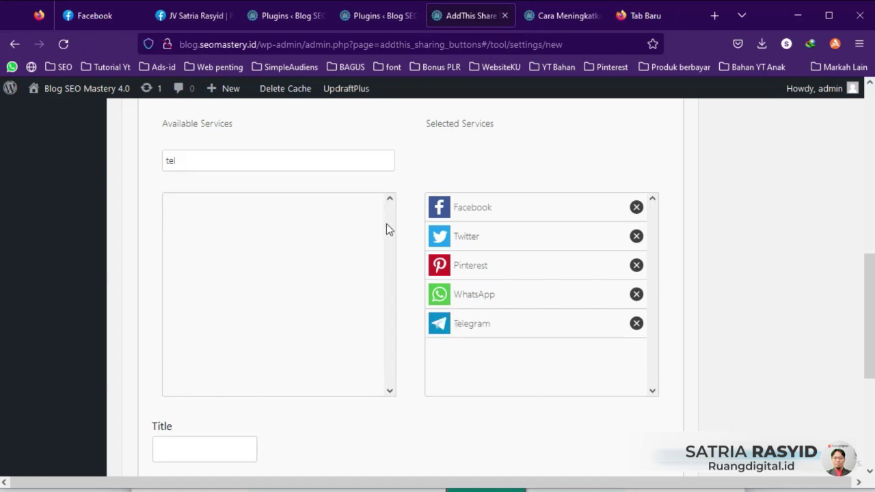
Step: Hide the sidebar on Pages, Archives and Categories, then publish the Sidebar tool
{"action": "scroll", "coordinate": [399, 283], "scroll_direction": "down", "scroll_amount": 3}
{"action": "left_click", "coordinate": [145, 309]}
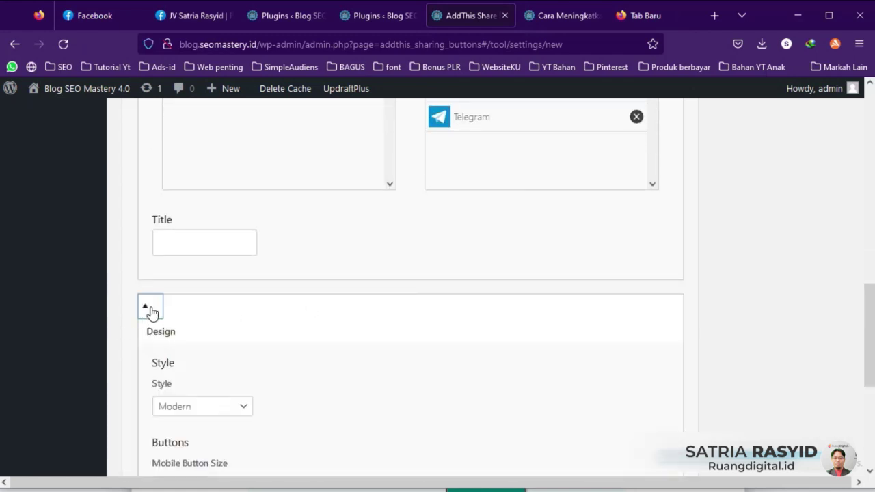
{"action": "scroll", "coordinate": [166, 319], "scroll_direction": "down", "scroll_amount": 2}
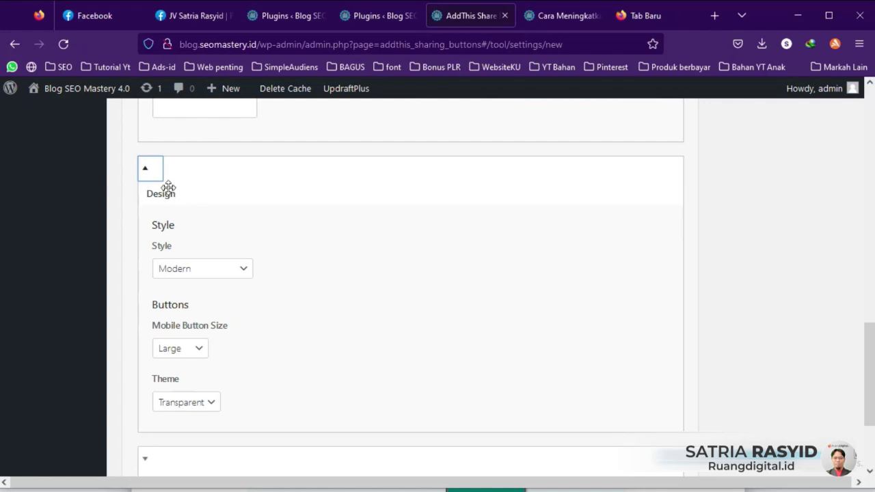
{"action": "left_click", "coordinate": [161, 194]}
{"action": "left_click", "coordinate": [146, 324]}
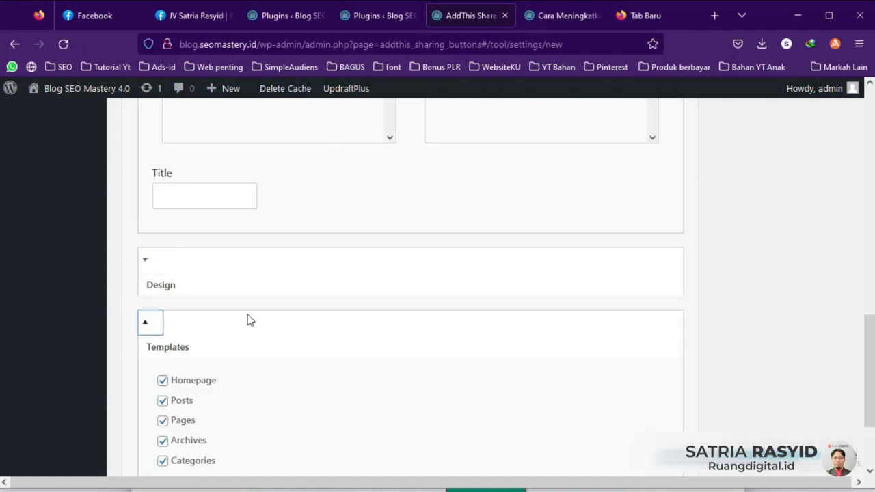
{"action": "scroll", "coordinate": [260, 321], "scroll_direction": "down", "scroll_amount": 2}
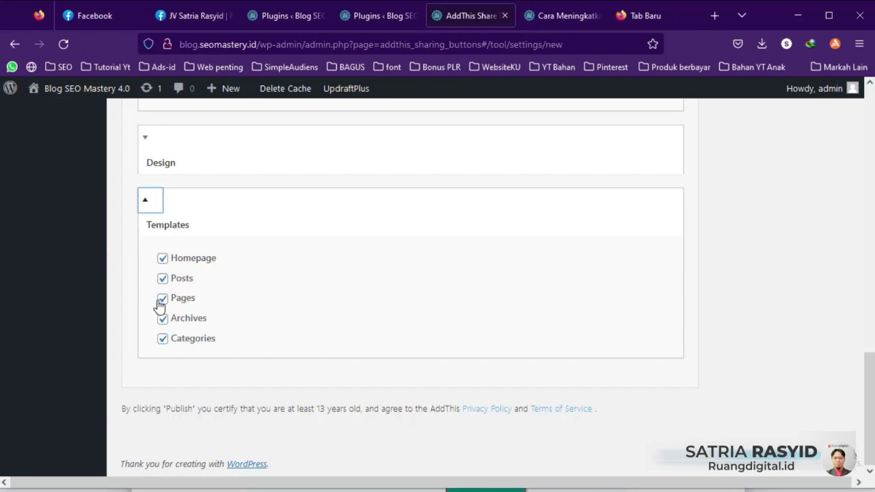
{"action": "left_click", "coordinate": [163, 299]}
{"action": "left_click", "coordinate": [162, 319]}
{"action": "left_click", "coordinate": [162, 339]}
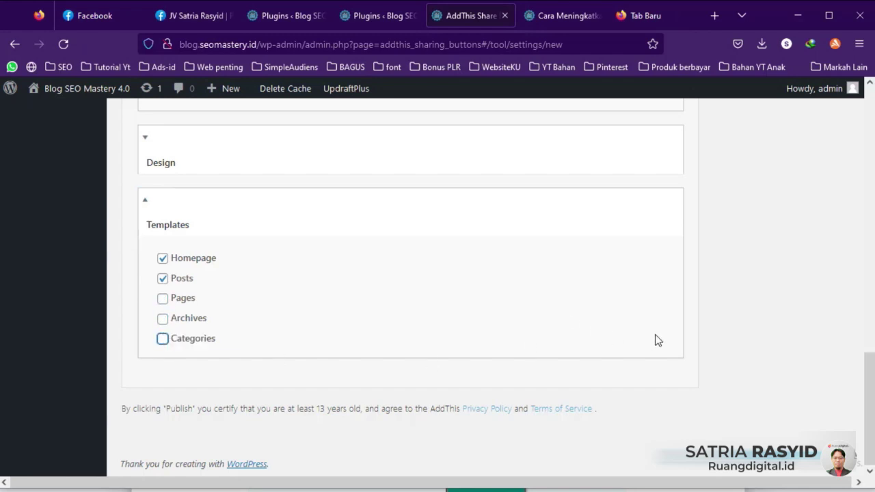
{"action": "scroll", "coordinate": [655, 340], "scroll_direction": "up", "scroll_amount": 15}
{"action": "left_click", "coordinate": [822, 237]}
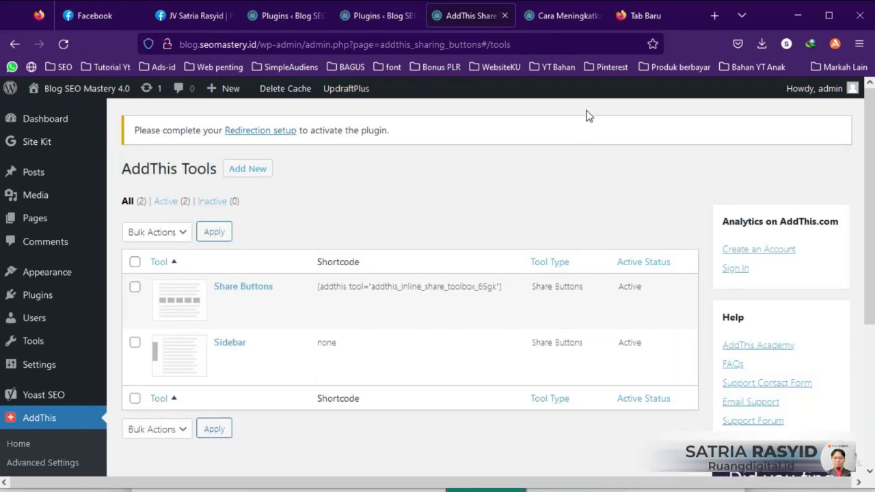
Step: Reload the blog post to view the floating left sidebar share buttons with counts
{"action": "left_click", "coordinate": [562, 21]}
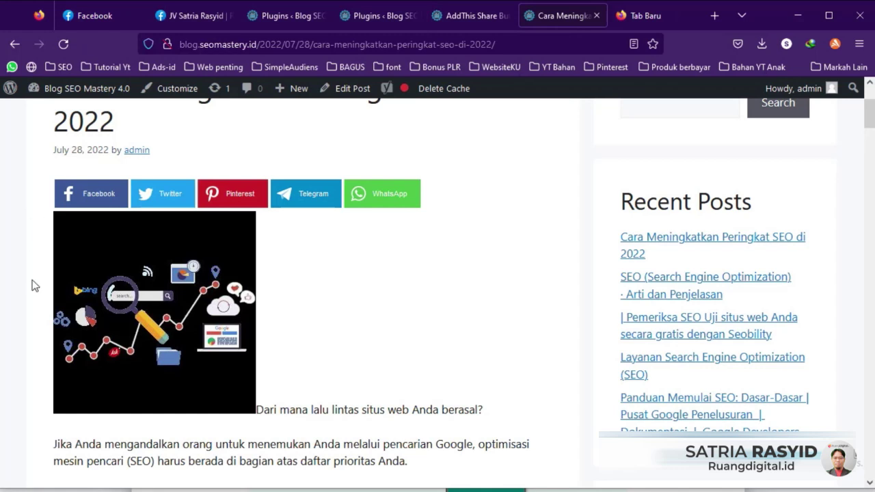
{"action": "left_click", "coordinate": [65, 43]}
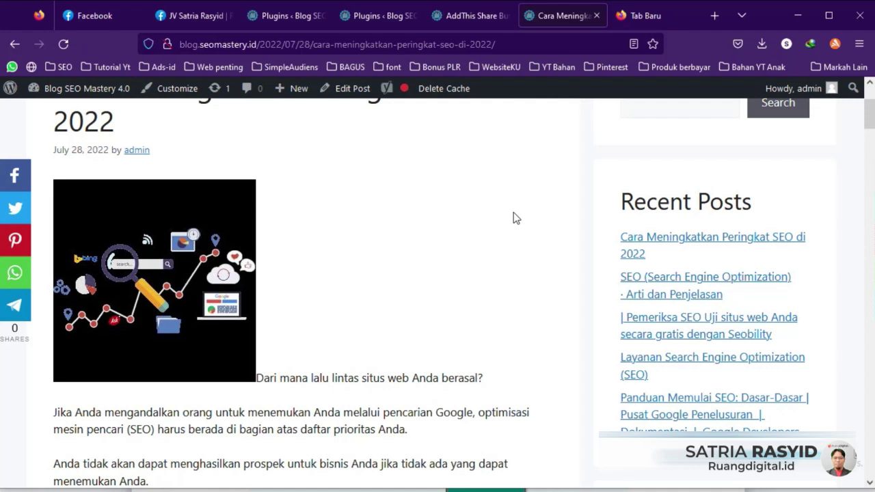
{"action": "scroll", "coordinate": [513, 216], "scroll_direction": "down", "scroll_amount": 2}
{"action": "scroll", "coordinate": [410, 205], "scroll_direction": "up", "scroll_amount": 2}
Step: Try sharing the post to Facebook, then bring up link options for Site Kit's Dashboard
{"action": "left_click", "coordinate": [28, 184]}
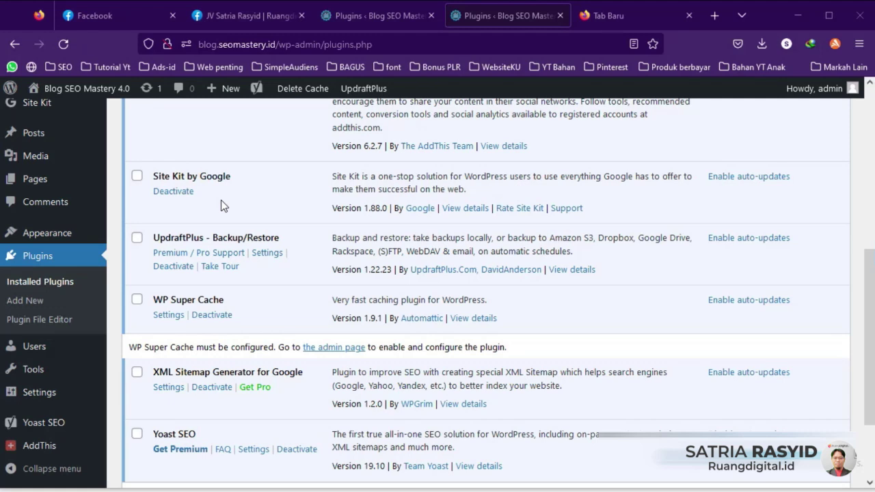
{"action": "scroll", "coordinate": [74, 199], "scroll_direction": "up", "scroll_amount": 1}
{"action": "mouse_move", "coordinate": [34, 146]}
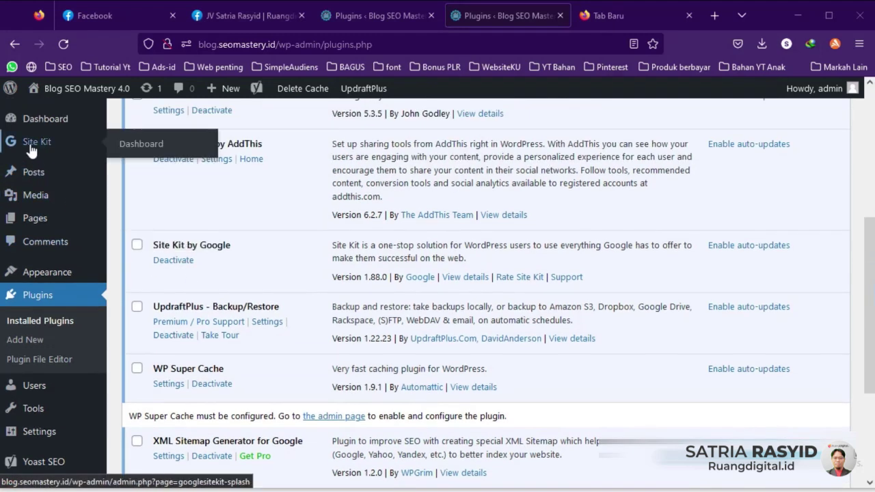
{"action": "right_click", "coordinate": [139, 146]}
Step: On the Site Kit setup page, tick 'Connect Google Analytics as part of your setup'
{"action": "left_click", "coordinate": [163, 151]}
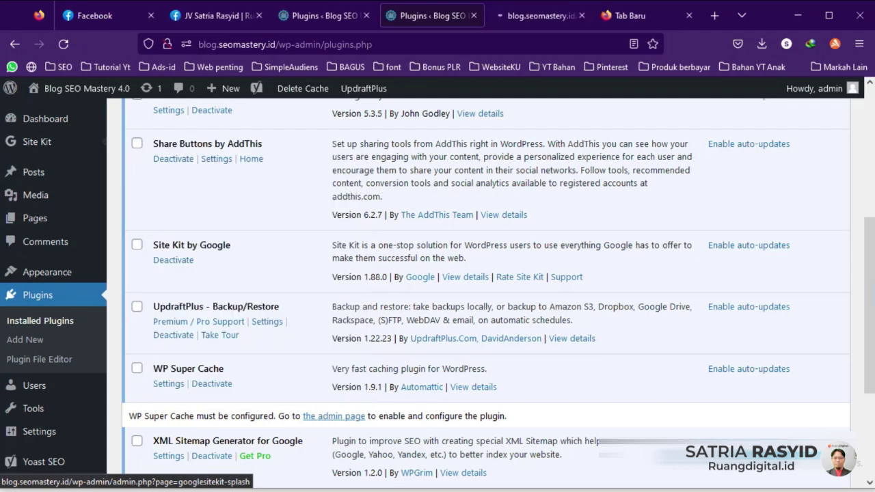
{"action": "left_click", "coordinate": [540, 15]}
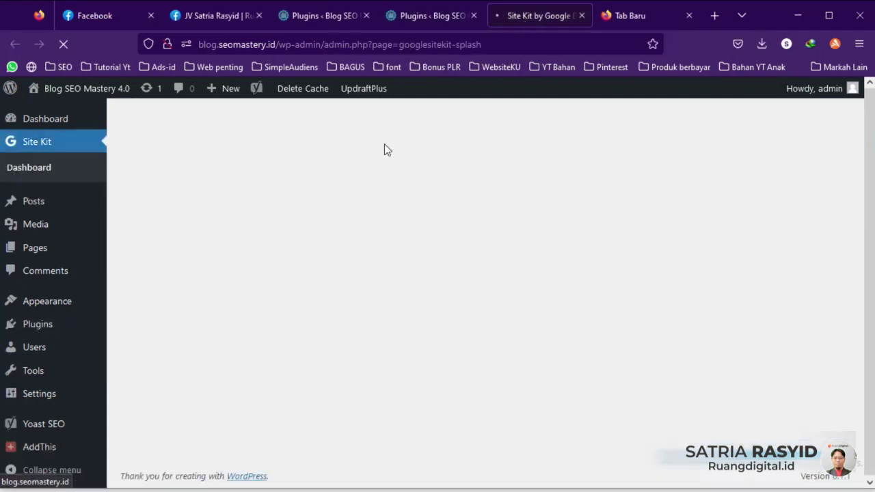
{"action": "scroll", "coordinate": [251, 288], "scroll_direction": "down", "scroll_amount": 3}
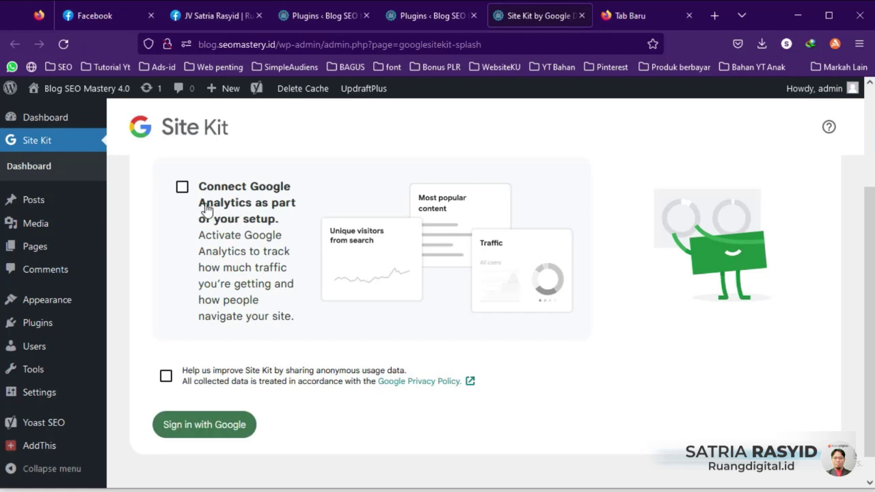
{"action": "left_click", "coordinate": [183, 188]}
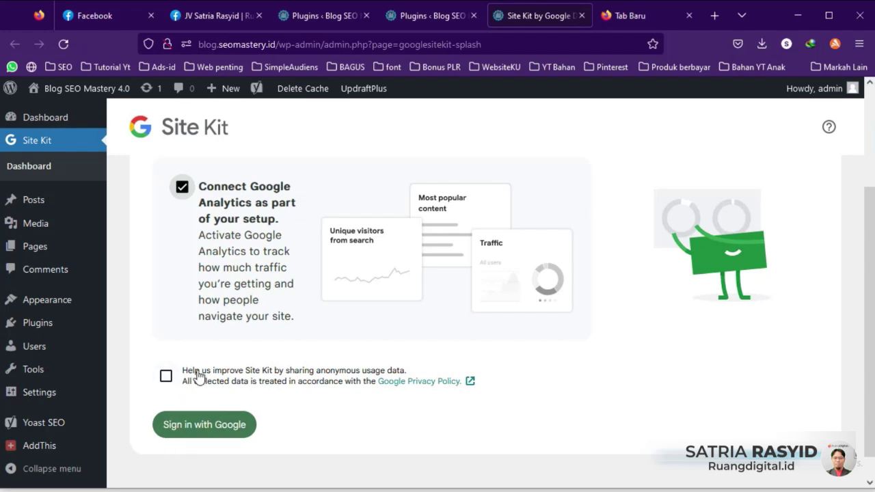
{"action": "scroll", "coordinate": [191, 375], "scroll_direction": "up", "scroll_amount": 2}
{"action": "scroll", "coordinate": [196, 314], "scroll_direction": "down", "scroll_amount": 2}
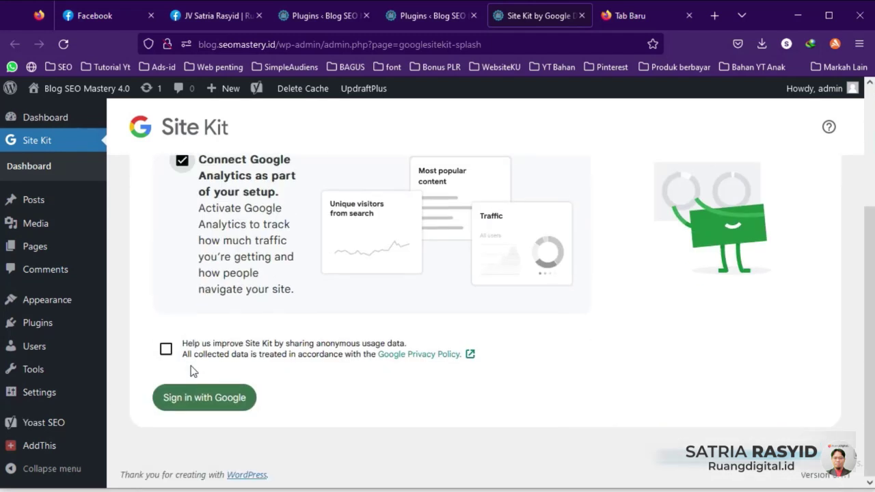
Step: Sign in with the first Google account and grant Analytics, Search Console and site-list access
{"action": "left_click", "coordinate": [203, 405]}
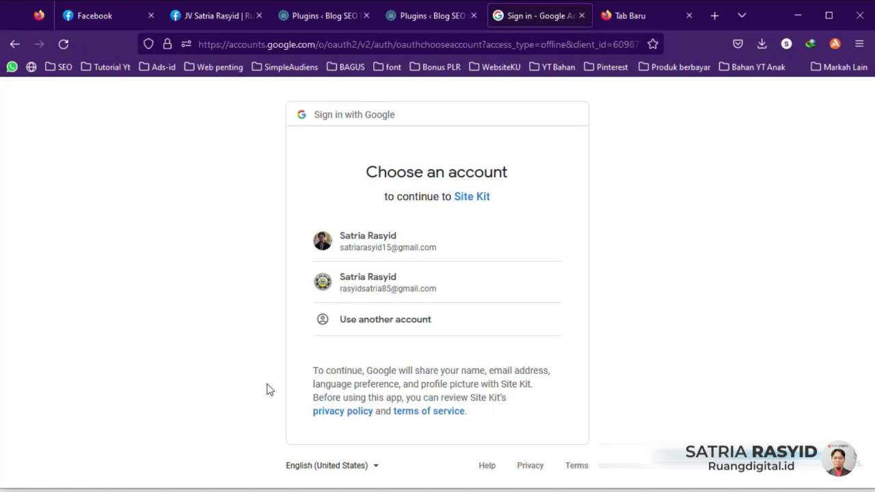
{"action": "left_click", "coordinate": [393, 253]}
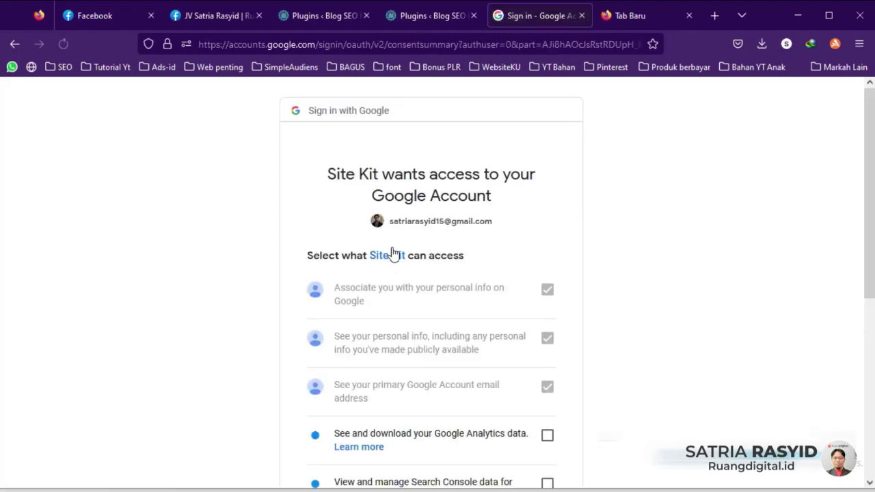
{"action": "scroll", "coordinate": [399, 258], "scroll_direction": "down", "scroll_amount": 5}
{"action": "scroll", "coordinate": [417, 271], "scroll_direction": "up", "scroll_amount": 2}
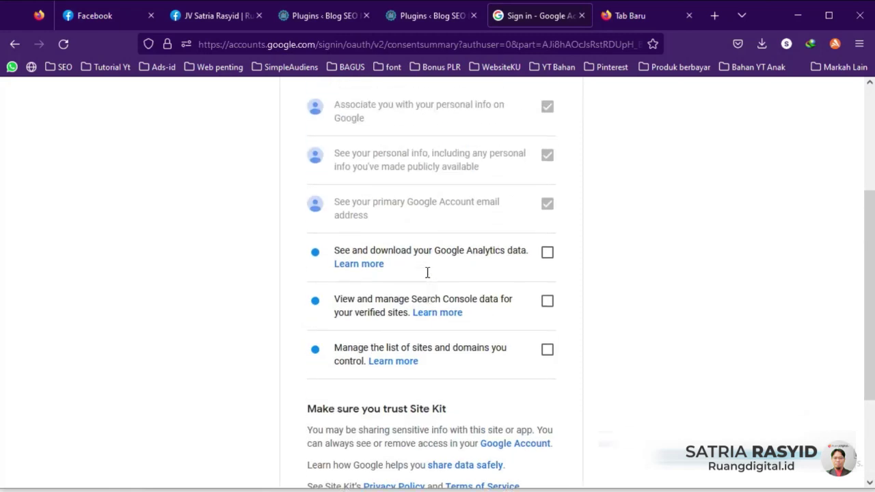
{"action": "scroll", "coordinate": [416, 296], "scroll_direction": "down", "scroll_amount": 2}
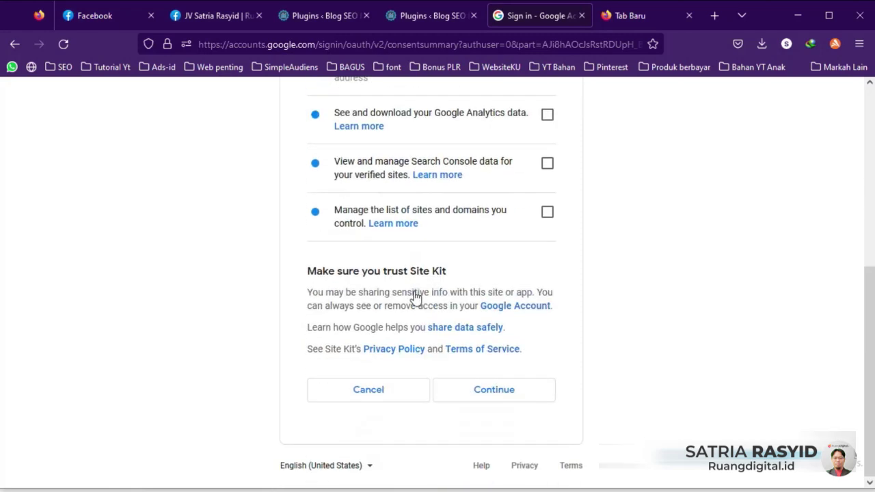
{"action": "scroll", "coordinate": [479, 246], "scroll_direction": "up", "scroll_amount": 1}
{"action": "left_click", "coordinate": [547, 184]}
{"action": "left_click", "coordinate": [547, 232]}
{"action": "left_click", "coordinate": [548, 281]}
{"action": "scroll", "coordinate": [568, 308], "scroll_direction": "down", "scroll_amount": 1}
Step: Submit the permissions, verify site ownership, allow dashboard metrics, and proceed to Analytics setup
{"action": "left_click", "coordinate": [510, 390]}
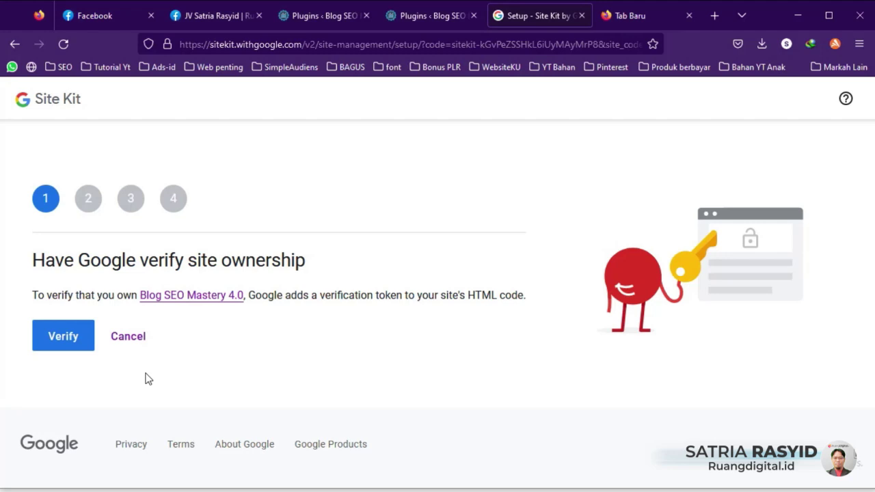
{"action": "left_click", "coordinate": [62, 341]}
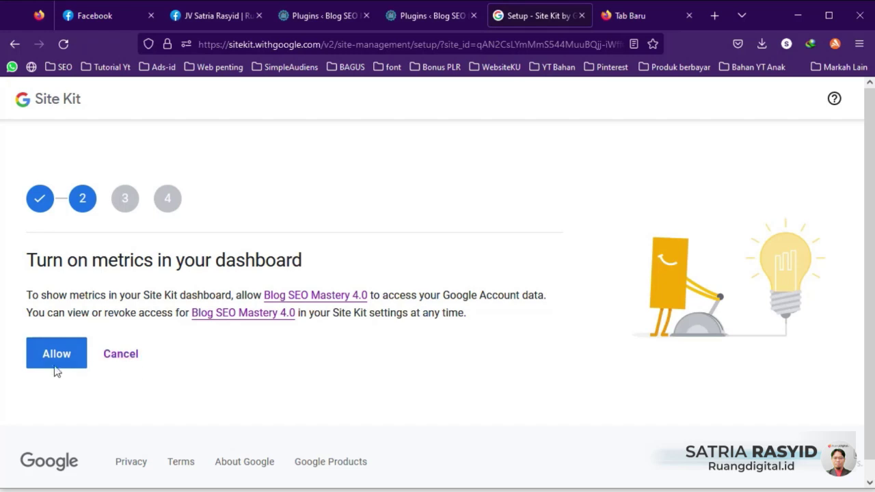
{"action": "left_click", "coordinate": [53, 357]}
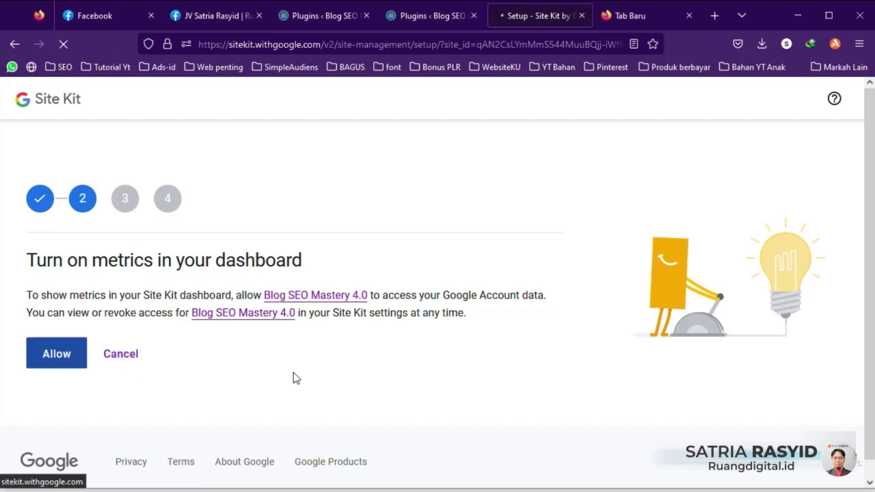
{"action": "left_click", "coordinate": [68, 357]}
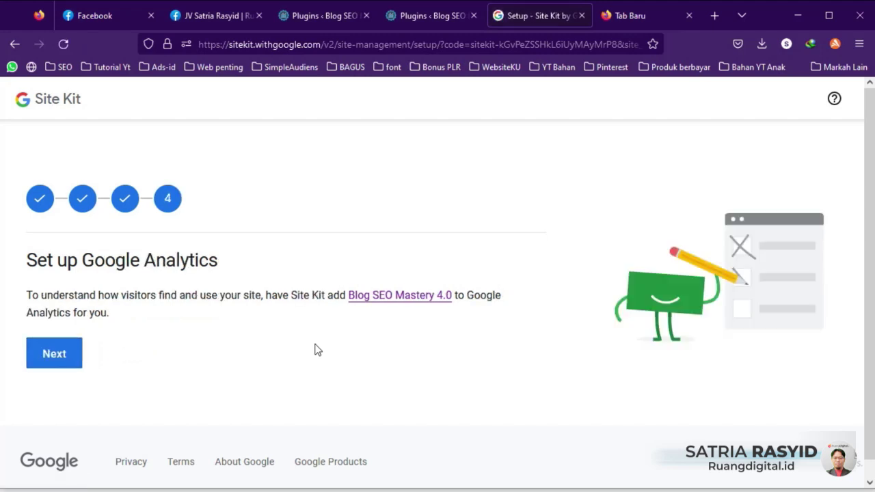
{"action": "left_click", "coordinate": [55, 354]}
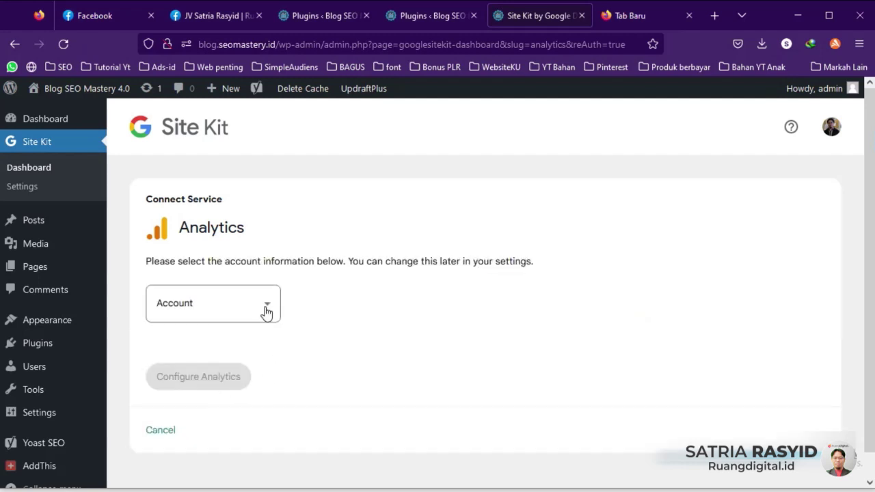
Step: Set the Analytics account dropdown to 'Set up a new account'
{"action": "left_click", "coordinate": [265, 306]}
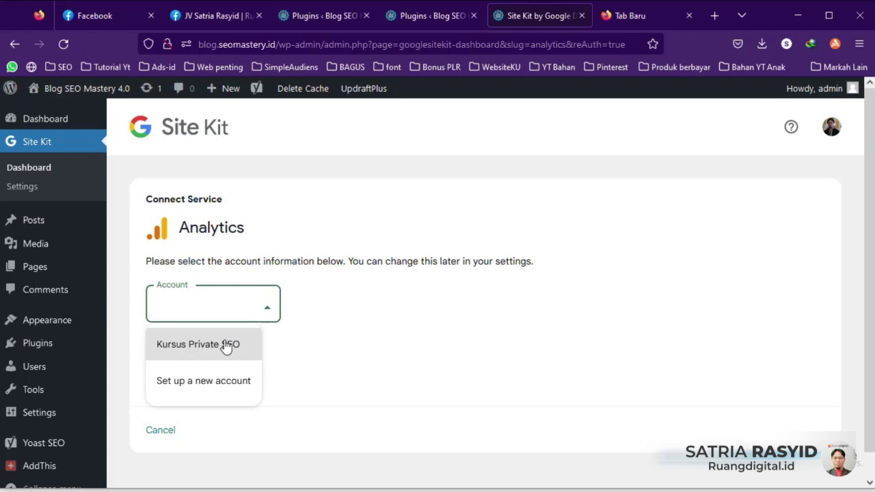
{"action": "left_click", "coordinate": [189, 348]}
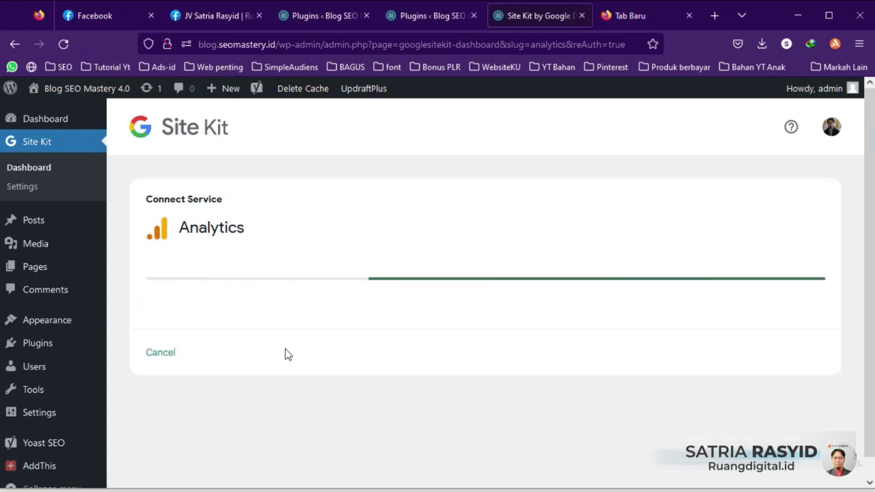
{"action": "left_click", "coordinate": [272, 315]}
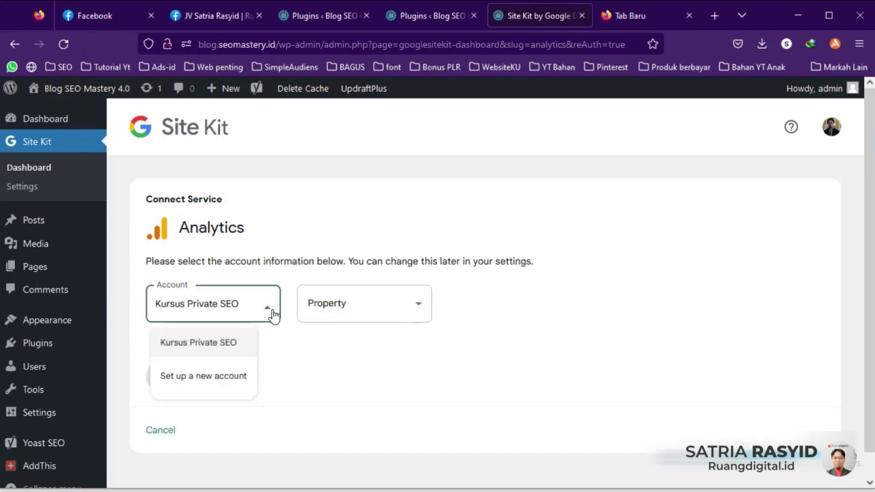
{"action": "left_click", "coordinate": [231, 382]}
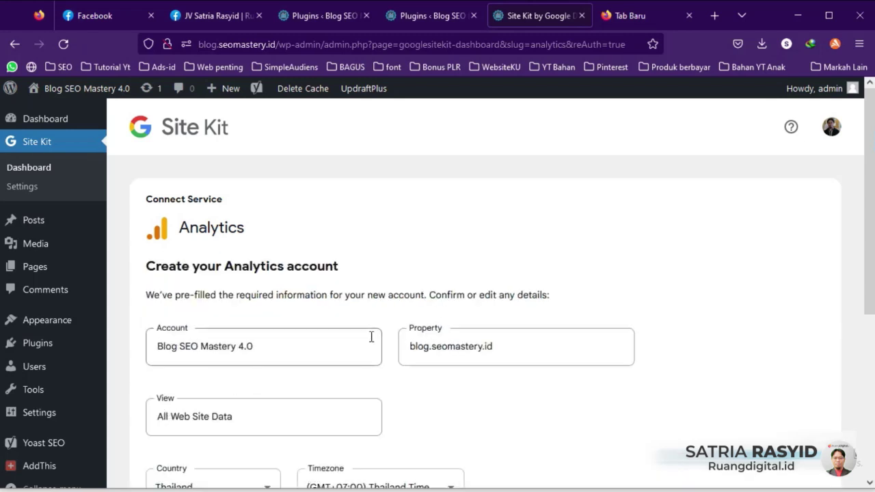
Step: Name the new Analytics account 'Blog New SEO Mastery' and submit Create Account
{"action": "scroll", "coordinate": [378, 333], "scroll_direction": "down", "scroll_amount": 2}
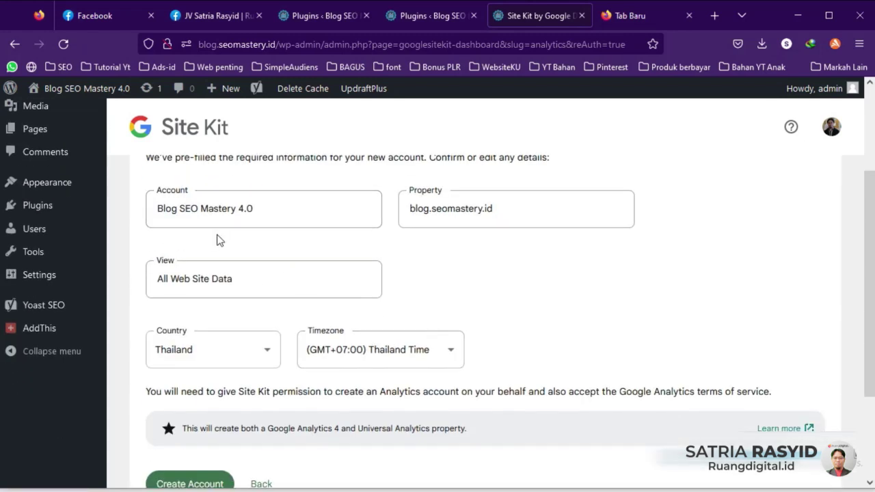
{"action": "left_click", "coordinate": [180, 207]}
{"action": "type", "text": "New"}
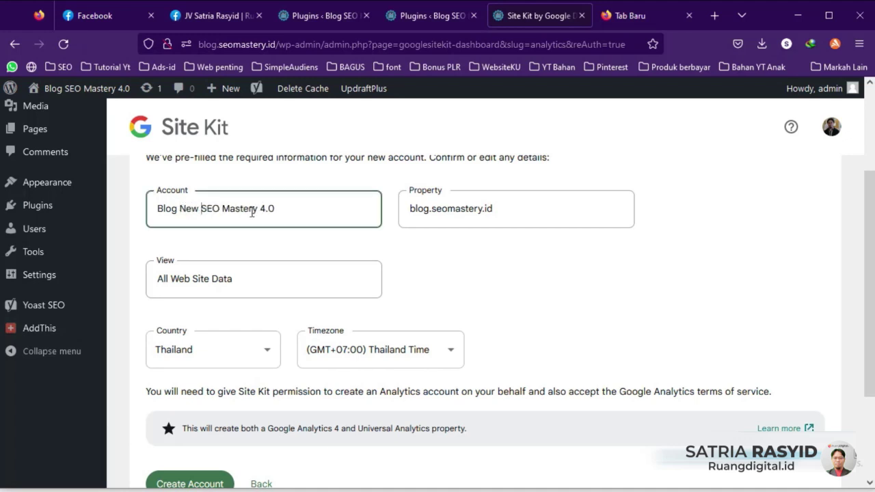
{"action": "left_click_drag", "start_coordinate": [258, 211], "coordinate": [321, 213]}
{"action": "key", "text": "BackSpace"}
{"action": "left_click", "coordinate": [505, 199]}
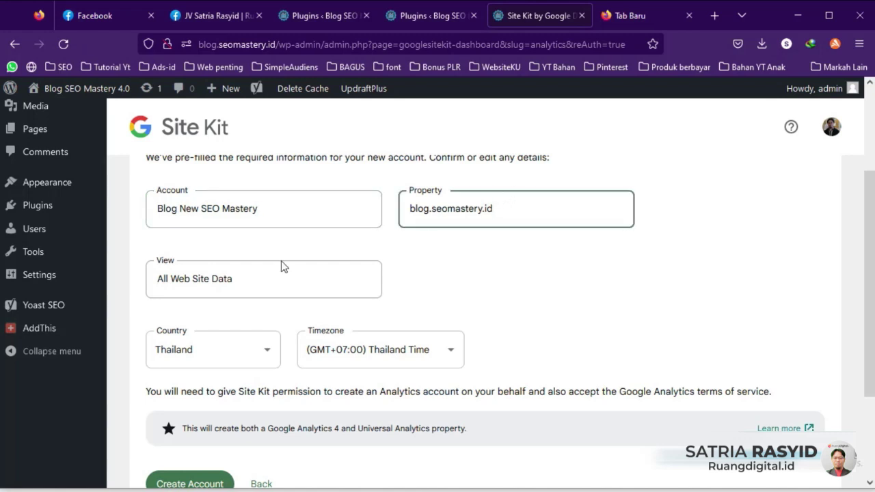
{"action": "left_click", "coordinate": [248, 284]}
{"action": "left_click", "coordinate": [437, 248]}
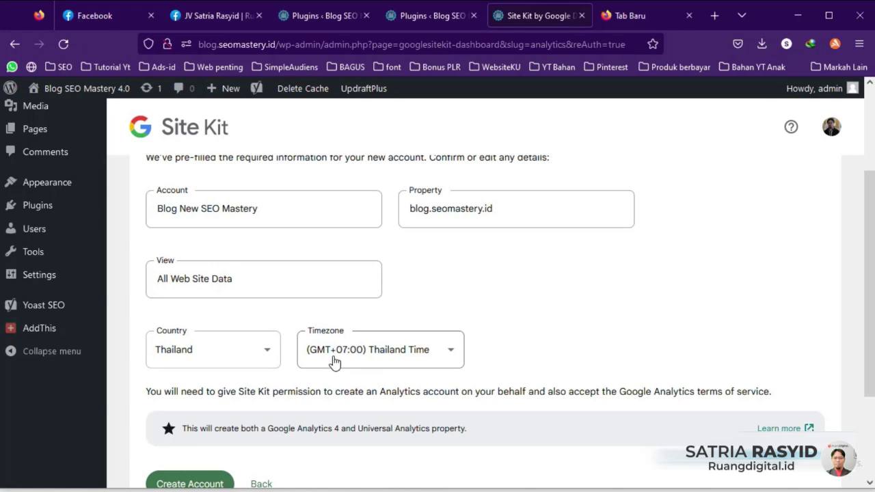
{"action": "scroll", "coordinate": [334, 363], "scroll_direction": "down", "scroll_amount": 2}
{"action": "scroll", "coordinate": [287, 328], "scroll_direction": "down", "scroll_amount": 2}
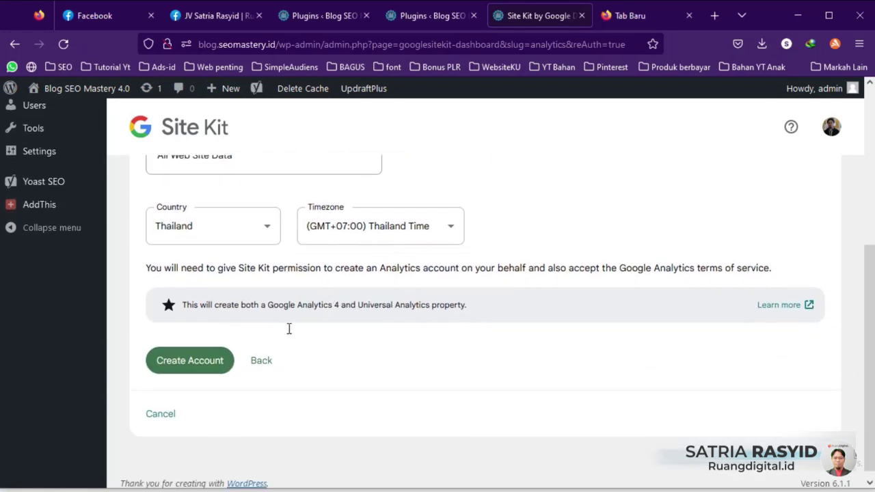
{"action": "left_click", "coordinate": [184, 354]}
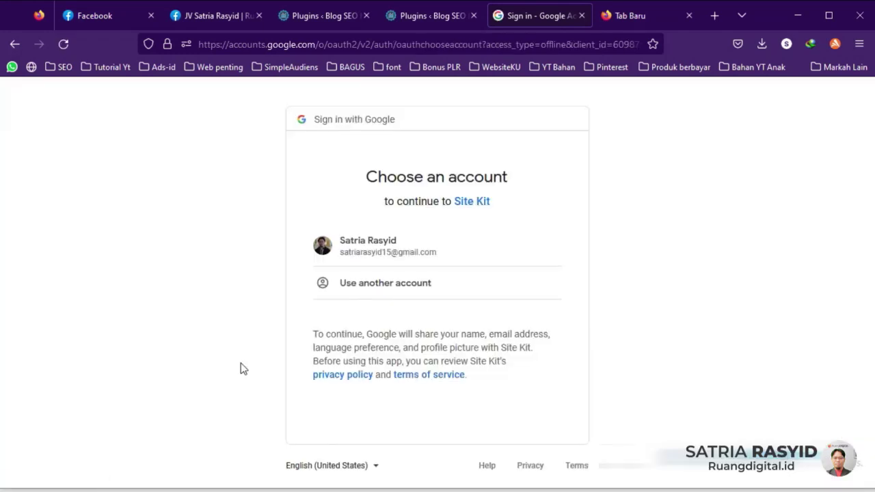
Step: With the signed-in Google account, allow Site Kit to create and edit Analytics accounts
{"action": "left_click", "coordinate": [381, 248]}
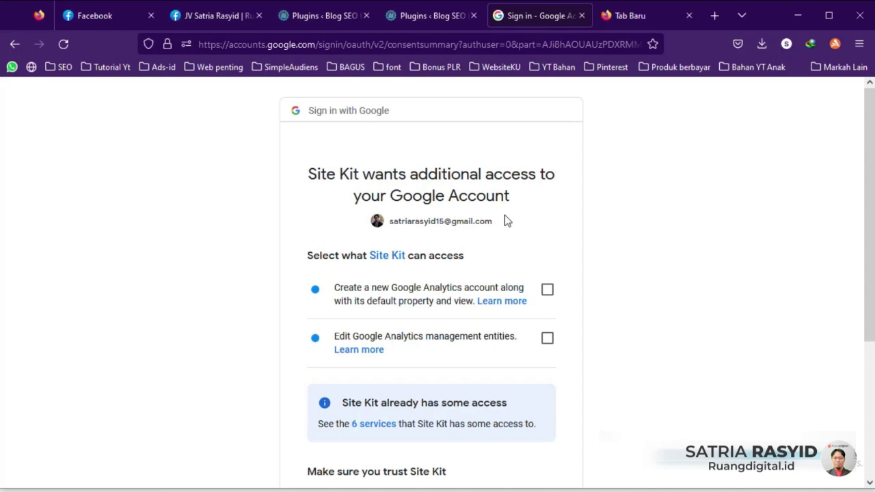
{"action": "left_click", "coordinate": [548, 290]}
{"action": "left_click", "coordinate": [548, 338]}
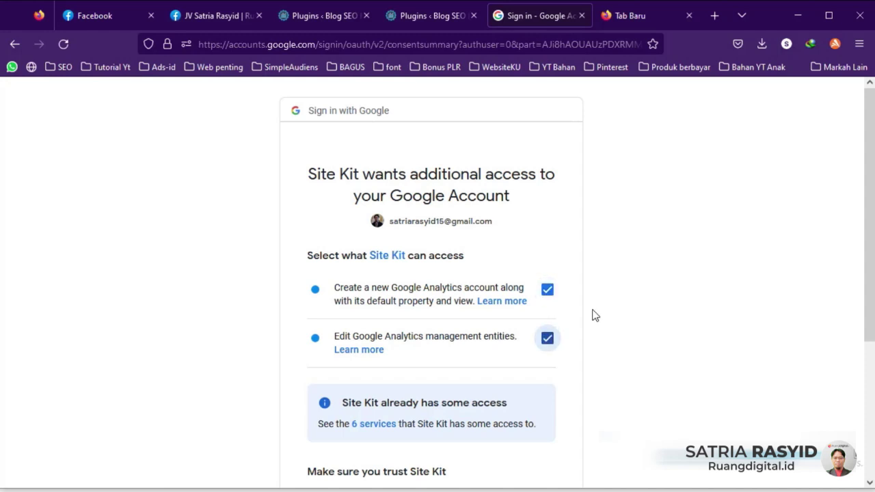
{"action": "scroll", "coordinate": [587, 321], "scroll_direction": "down", "scroll_amount": 3}
{"action": "left_click", "coordinate": [500, 395]}
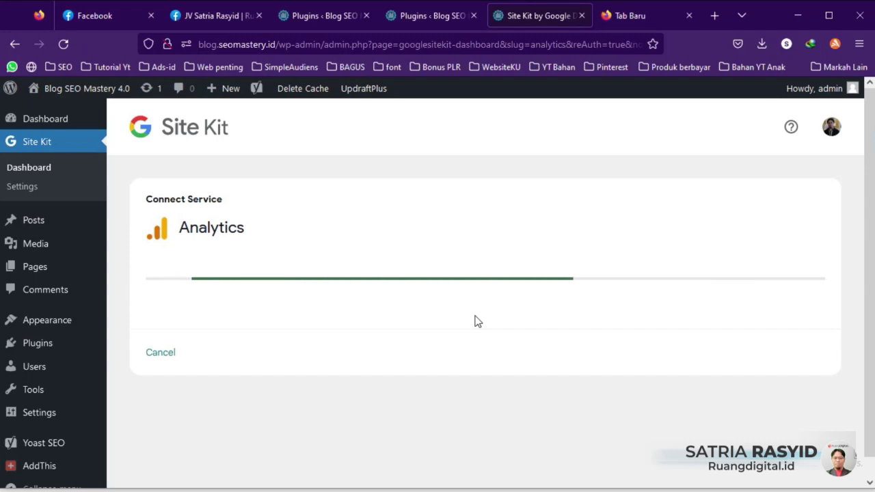
Step: Review the Analytics form's error message and the All Web Site Data view name
{"action": "scroll", "coordinate": [287, 360], "scroll_direction": "down", "scroll_amount": 3}
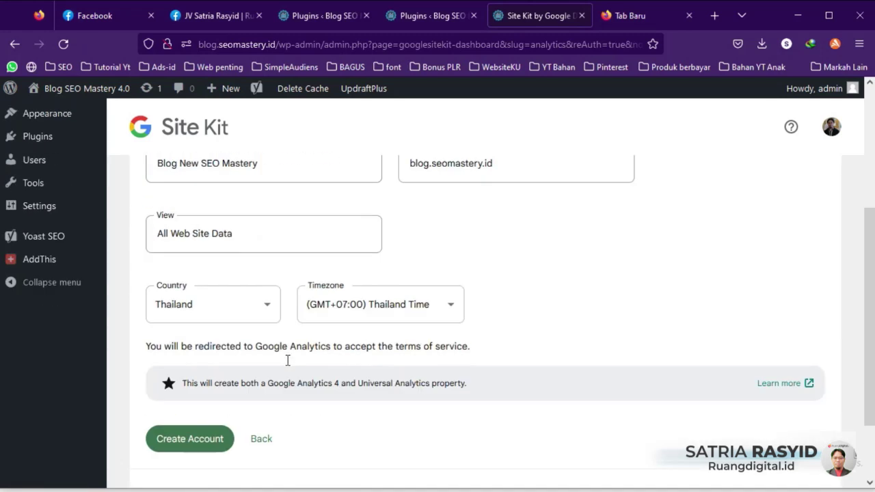
{"action": "scroll", "coordinate": [289, 373], "scroll_direction": "up", "scroll_amount": 3}
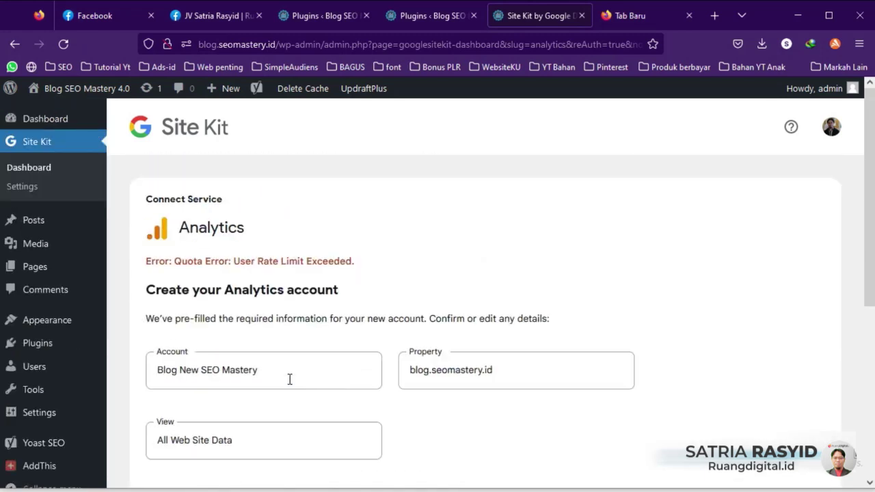
{"action": "left_click_drag", "start_coordinate": [146, 261], "coordinate": [219, 260]}
{"action": "left_click", "coordinate": [359, 262]}
{"action": "scroll", "coordinate": [351, 250], "scroll_direction": "down", "scroll_amount": 4}
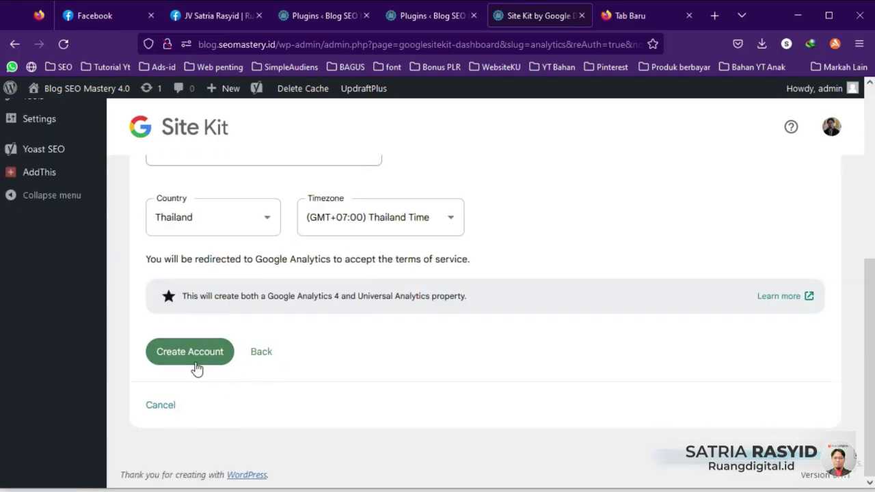
{"action": "scroll", "coordinate": [234, 331], "scroll_direction": "up", "scroll_amount": 3}
{"action": "left_click", "coordinate": [238, 353]}
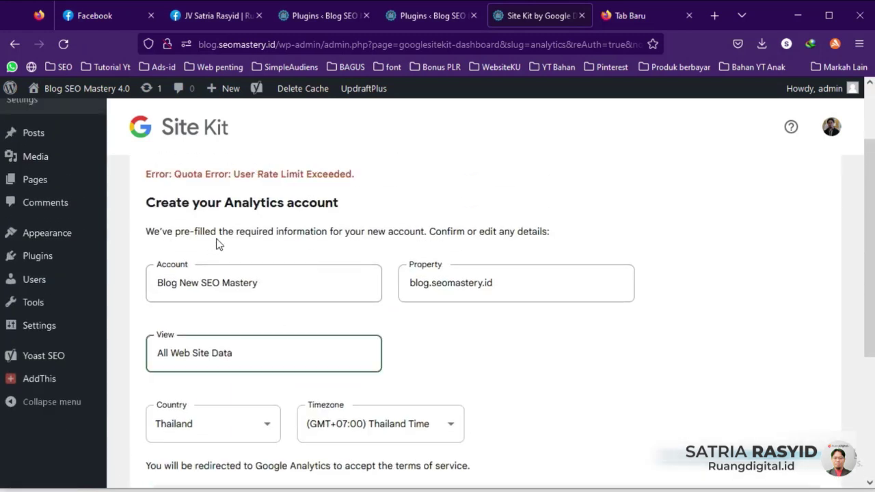
{"action": "scroll", "coordinate": [512, 217], "scroll_direction": "down", "scroll_amount": 3}
Step: Choose the existing Kursus Private SEO account and property, then configure Analytics
{"action": "left_click", "coordinate": [260, 353]}
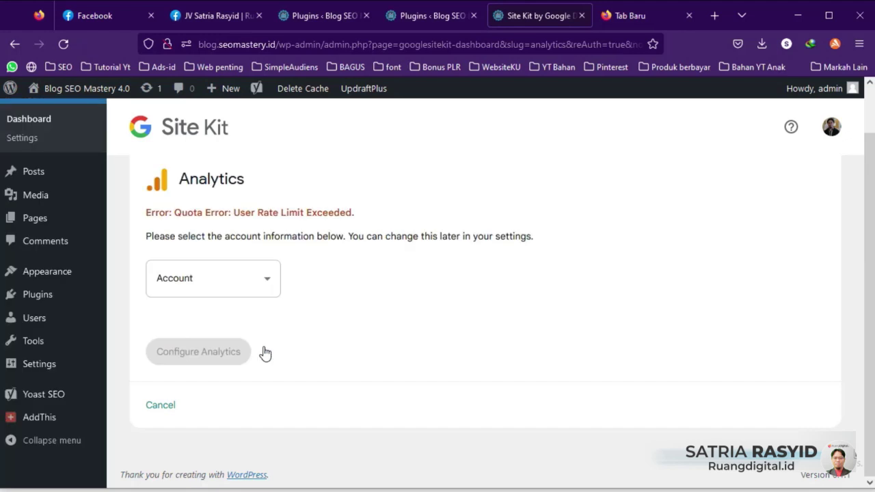
{"action": "left_click", "coordinate": [220, 289]}
{"action": "left_click", "coordinate": [212, 326]}
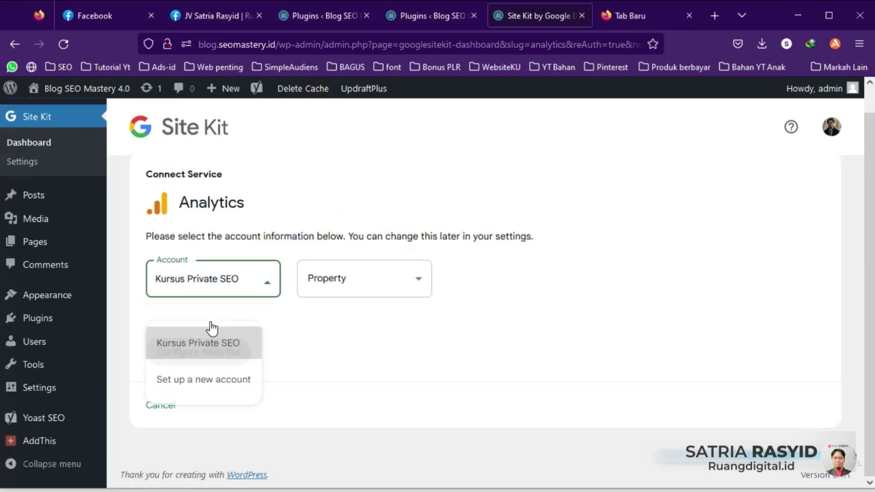
{"action": "left_click", "coordinate": [407, 284]}
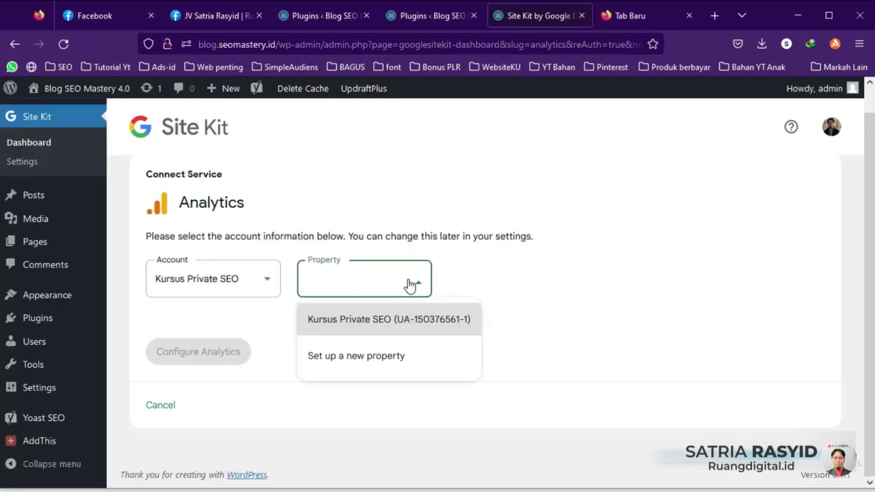
{"action": "left_click", "coordinate": [364, 327]}
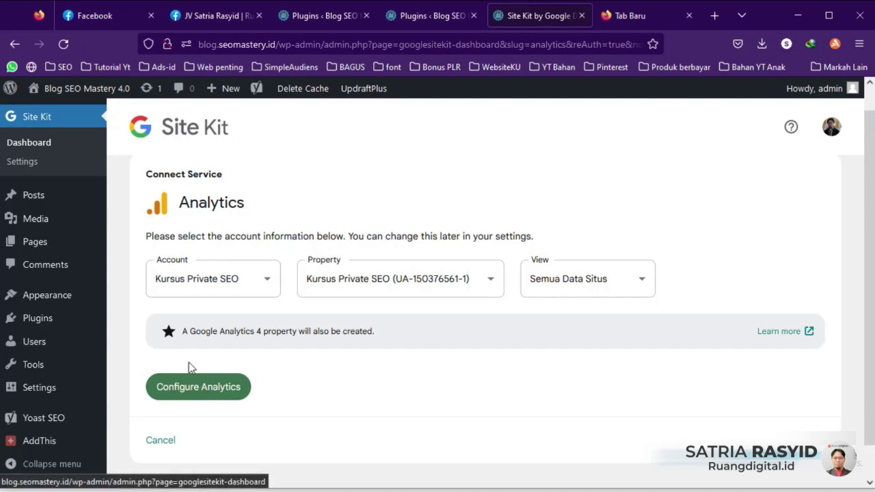
{"action": "left_click", "coordinate": [191, 387]}
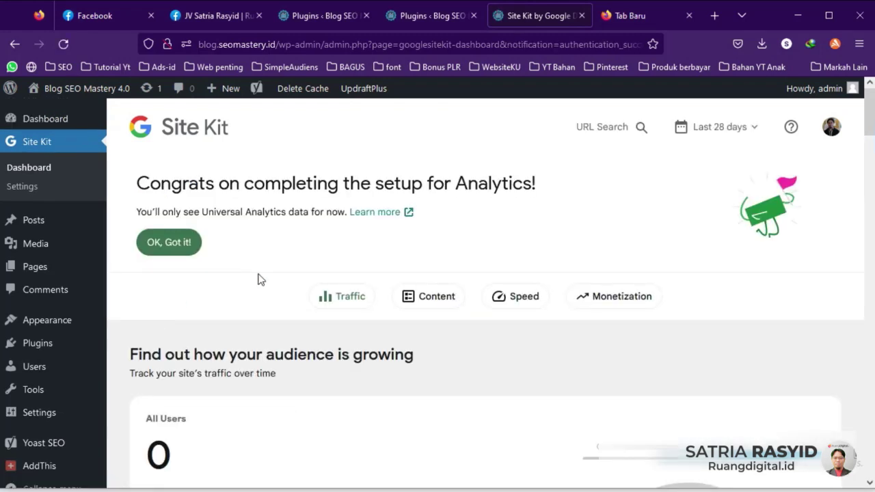
Step: In a new tab, search 'google analitycs', open Google Analytics home, and dismiss the Insight tip
{"action": "left_click", "coordinate": [630, 18]}
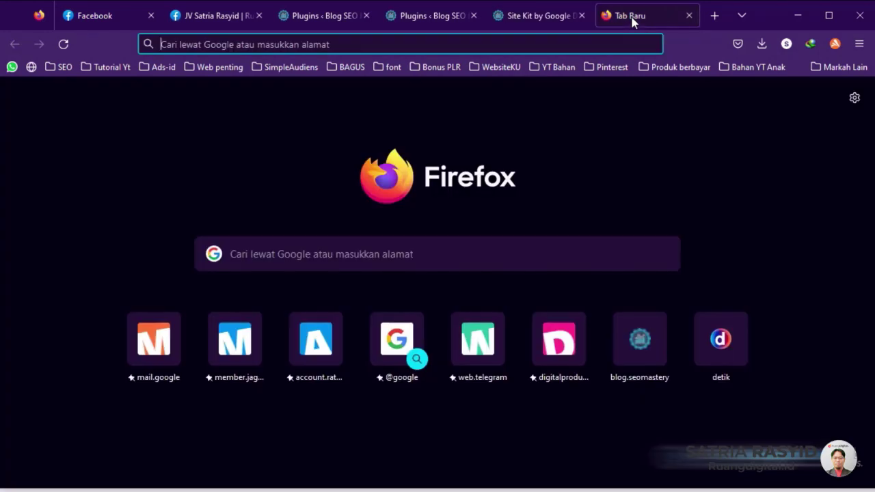
{"action": "type", "text": "googl"}
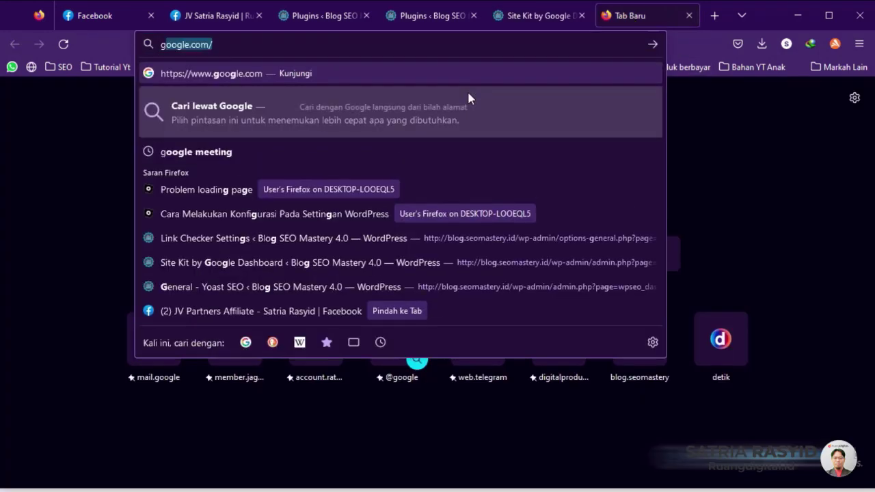
{"action": "type", "text": "e ana"}
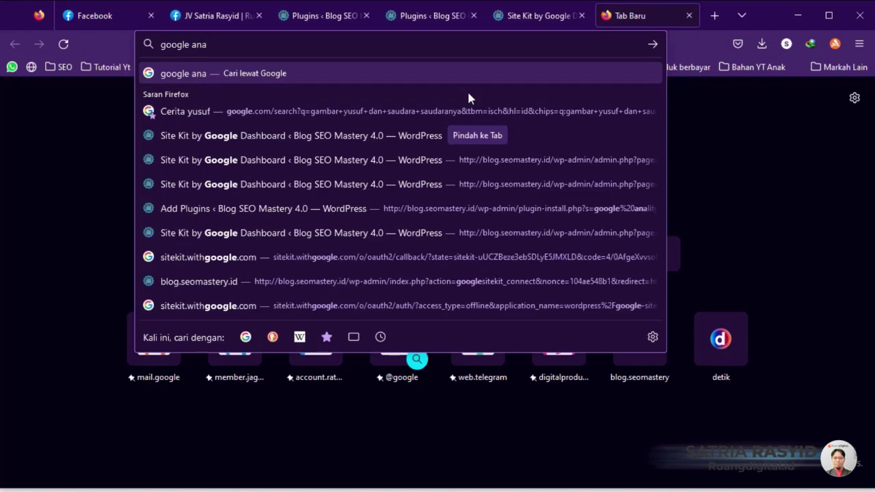
{"action": "type", "text": "lity"}
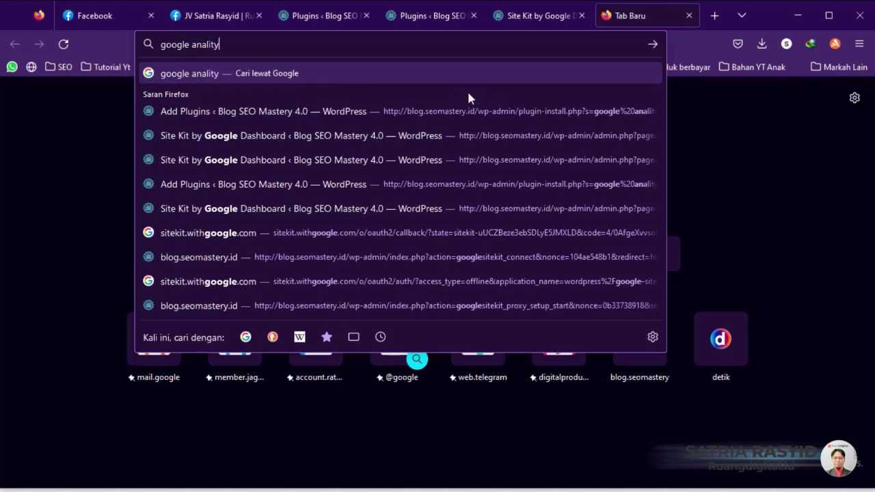
{"action": "type", "text": "cs"}
{"action": "key", "text": "Return"}
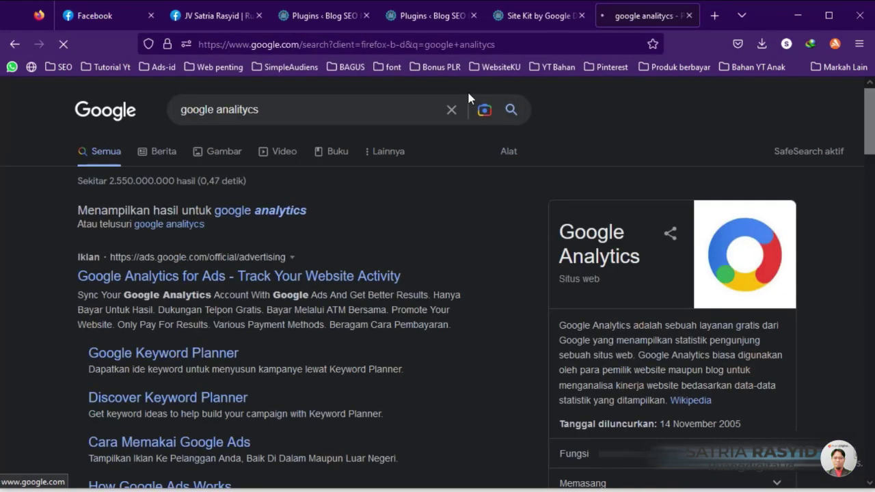
{"action": "scroll", "coordinate": [246, 294], "scroll_direction": "down", "scroll_amount": 3}
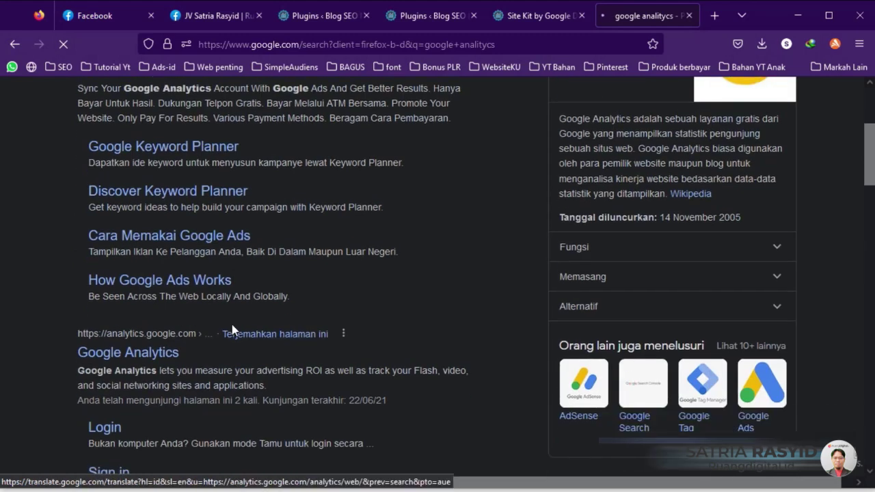
{"action": "left_click", "coordinate": [151, 364]}
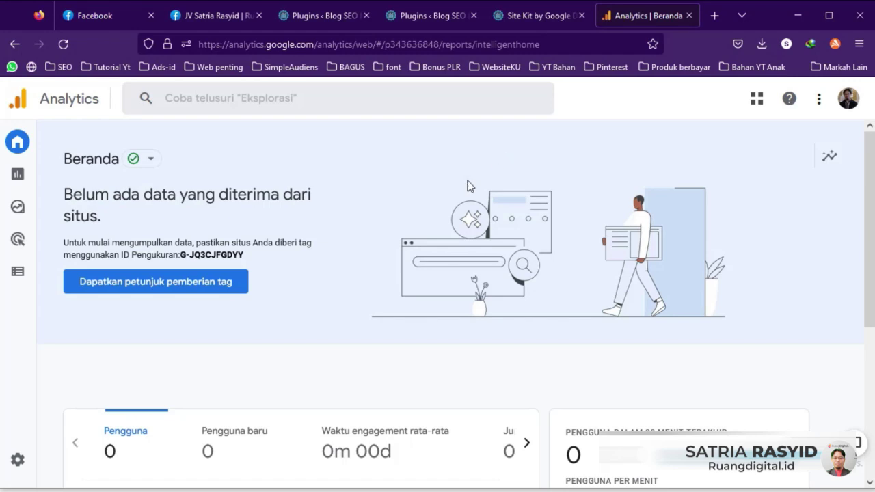
{"action": "scroll", "coordinate": [219, 315], "scroll_direction": "down", "scroll_amount": 3}
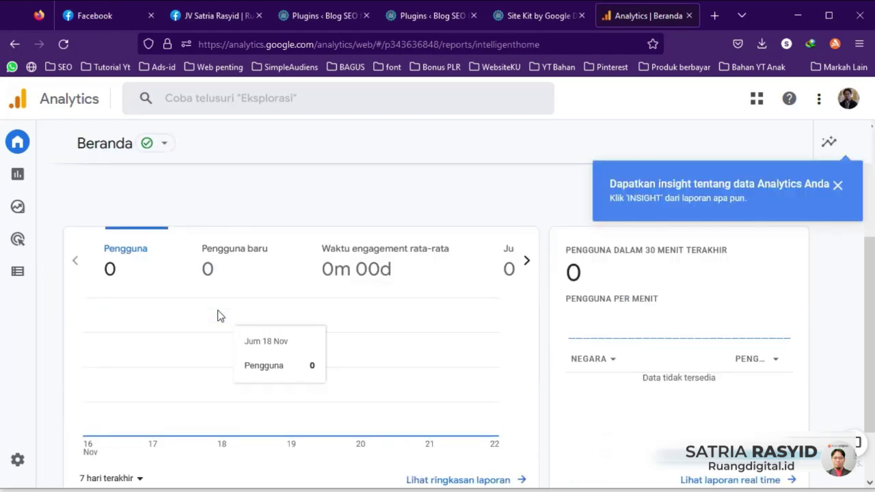
{"action": "scroll", "coordinate": [219, 315], "scroll_direction": "down", "scroll_amount": 1}
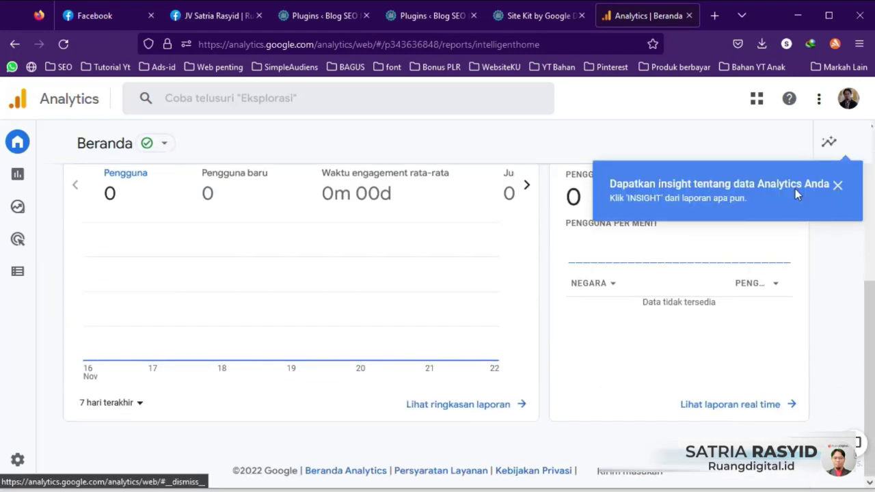
{"action": "left_click", "coordinate": [837, 185]}
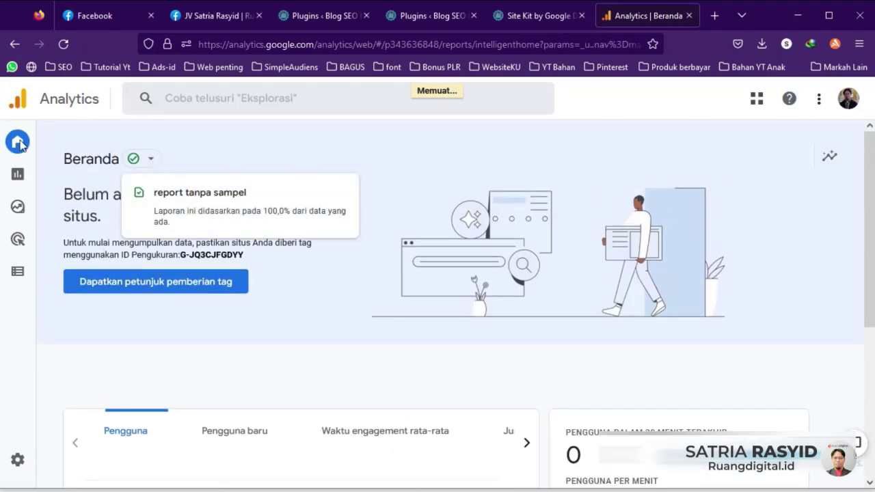
Step: View the Laporan reports snapshot showing zero users, then return to the Site Kit dashboard
{"action": "left_click", "coordinate": [25, 182]}
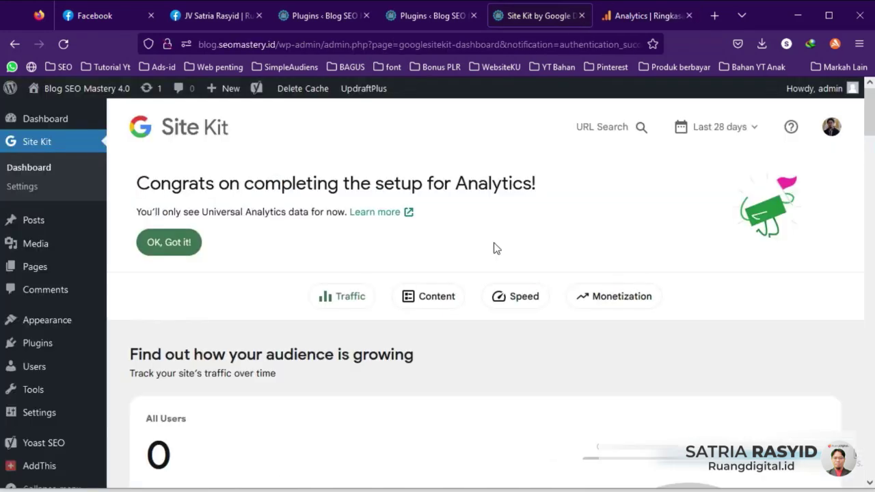
{"action": "left_click", "coordinate": [620, 18]}
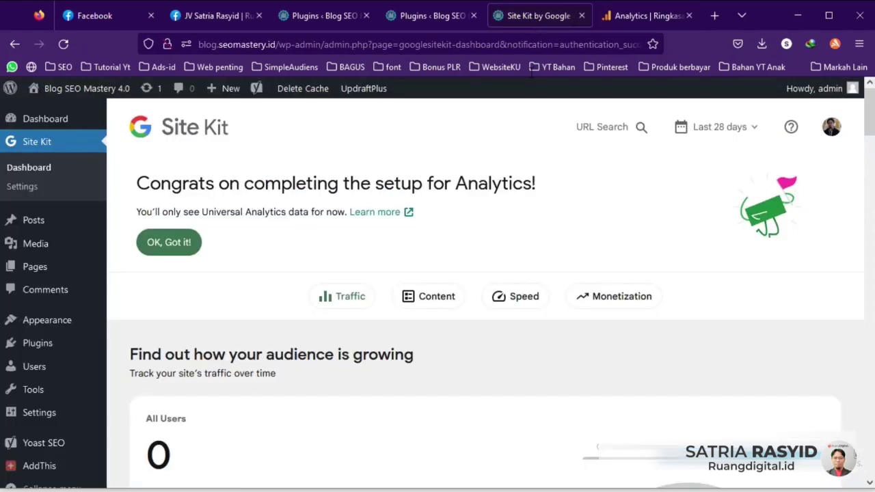
{"action": "left_click", "coordinate": [537, 15]}
Step: Click 'OK, Got it!' on both the Analytics setup and Search Console data-gathering banners
{"action": "scroll", "coordinate": [458, 295], "scroll_direction": "down", "scroll_amount": 7}
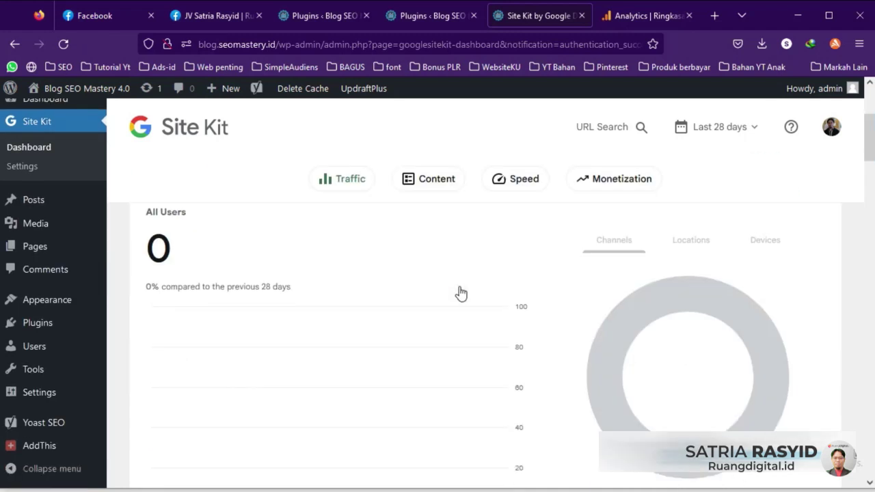
{"action": "scroll", "coordinate": [458, 359], "scroll_direction": "down", "scroll_amount": 3}
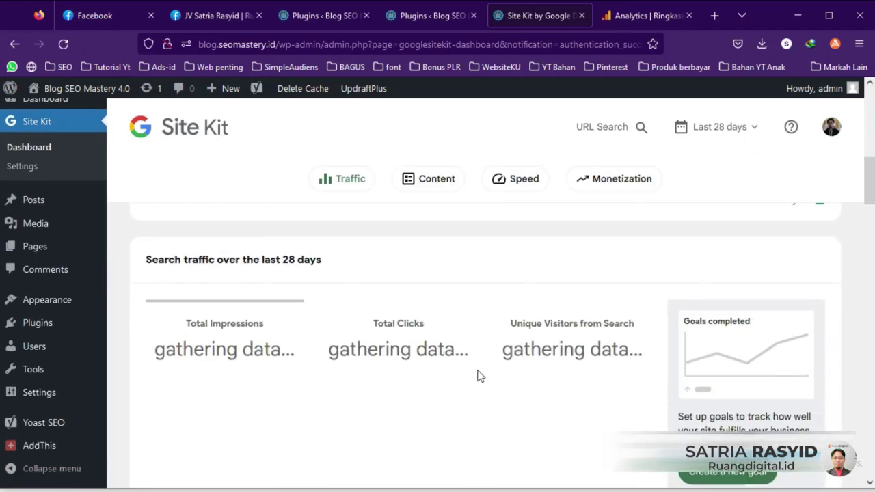
{"action": "scroll", "coordinate": [647, 354], "scroll_direction": "down", "scroll_amount": 4}
{"action": "scroll", "coordinate": [669, 345], "scroll_direction": "down", "scroll_amount": 6}
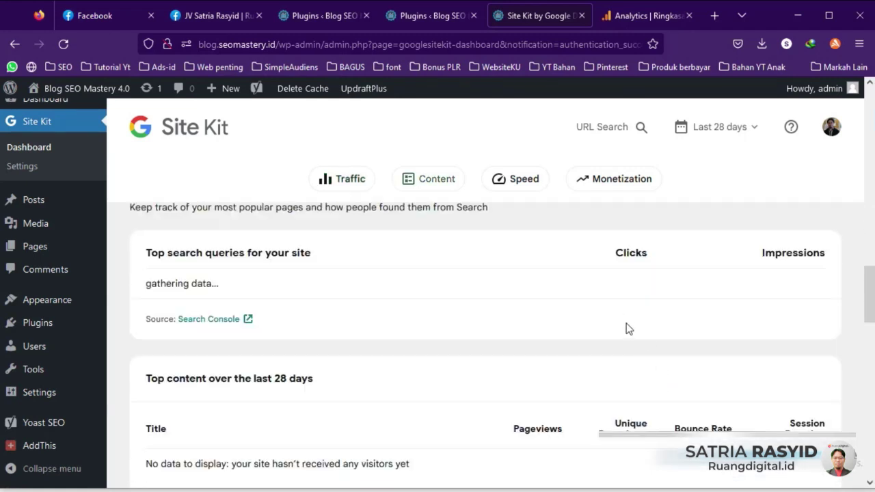
{"action": "scroll", "coordinate": [613, 359], "scroll_direction": "up", "scroll_amount": 5}
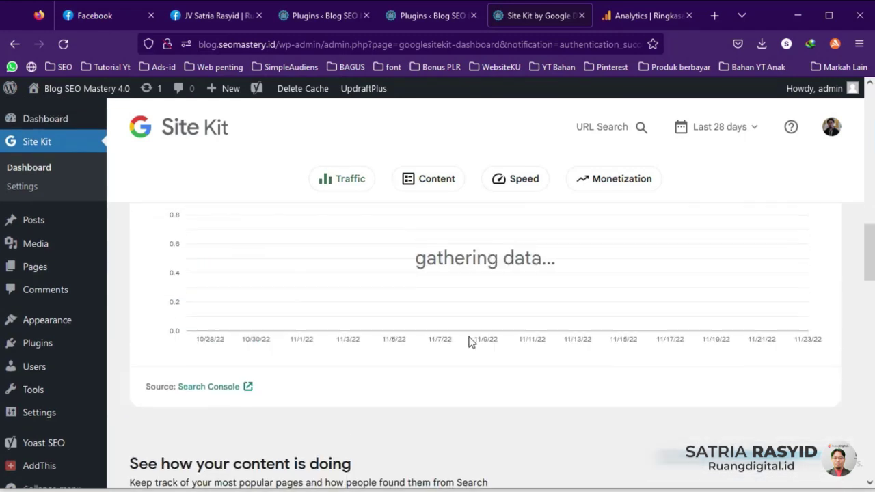
{"action": "scroll", "coordinate": [483, 326], "scroll_direction": "up", "scroll_amount": 8}
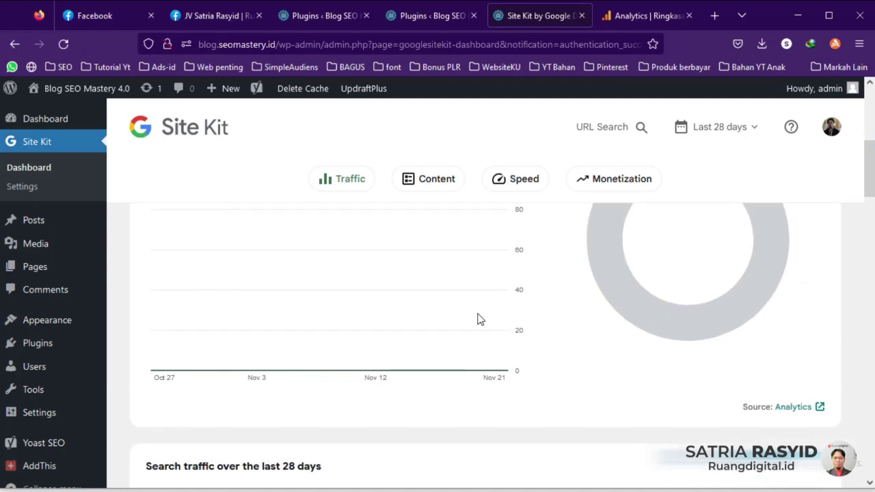
{"action": "scroll", "coordinate": [478, 318], "scroll_direction": "up", "scroll_amount": 2}
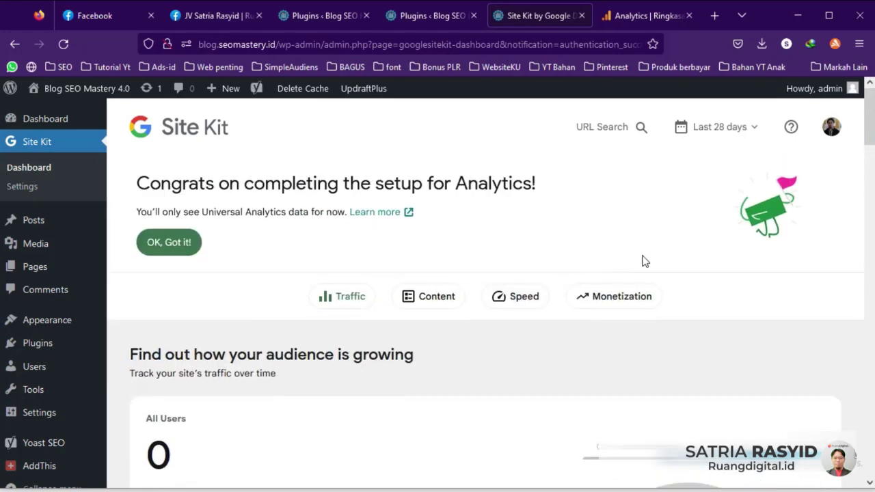
{"action": "left_click", "coordinate": [164, 242]}
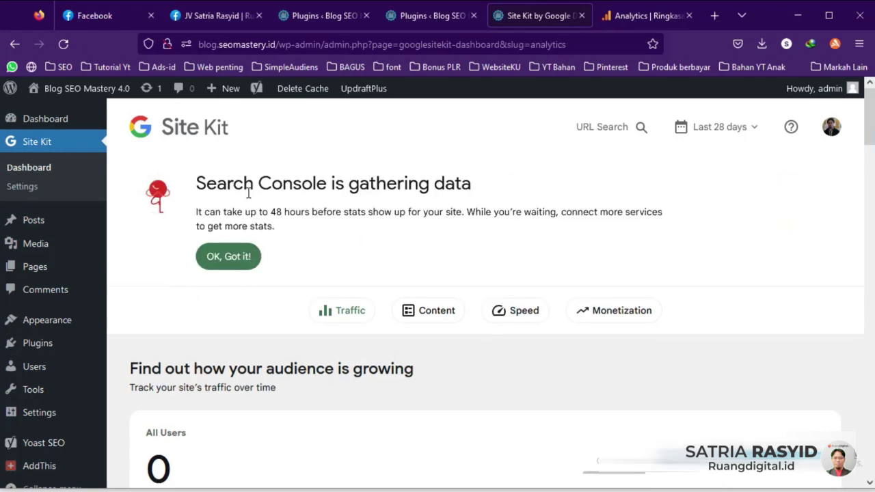
{"action": "left_click", "coordinate": [258, 264]}
{"action": "scroll", "coordinate": [259, 267], "scroll_direction": "down", "scroll_amount": 10}
{"action": "scroll", "coordinate": [260, 274], "scroll_direction": "down", "scroll_amount": 4}
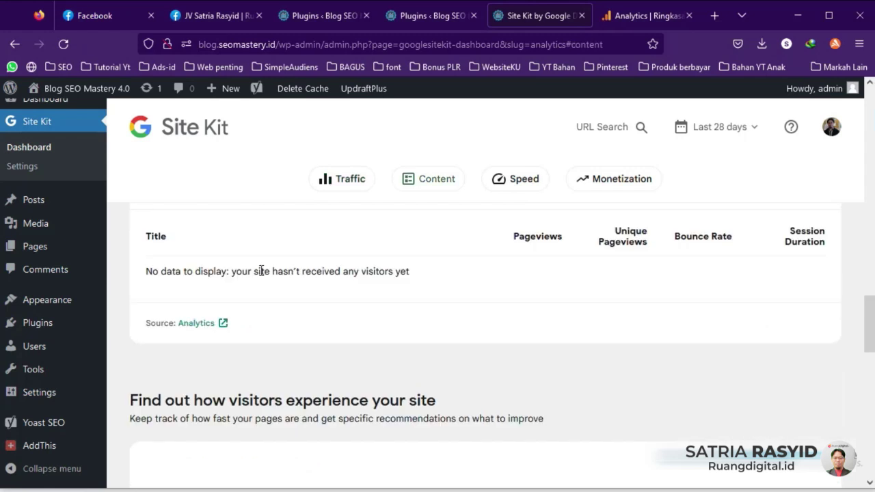
{"action": "scroll", "coordinate": [260, 271], "scroll_direction": "up", "scroll_amount": 2}
{"action": "scroll", "coordinate": [238, 316], "scroll_direction": "up", "scroll_amount": 1}
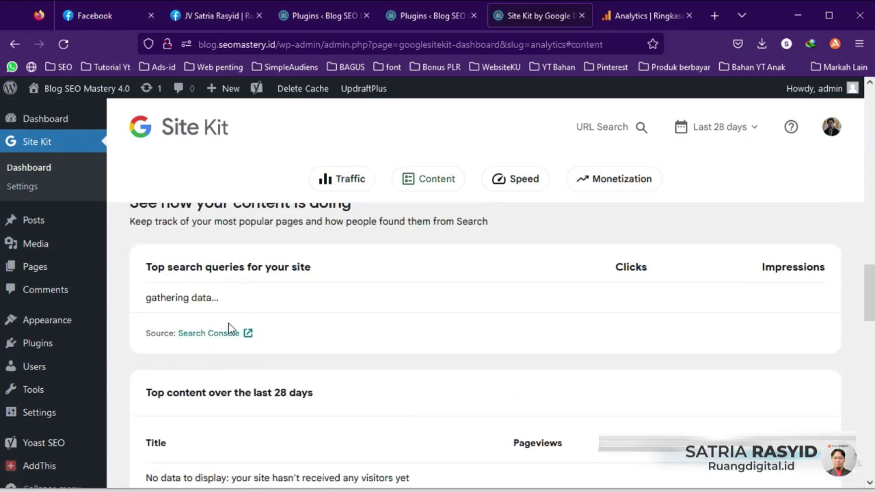
Step: Open Search Console from Site Kit, dismiss the welcome with MULAI, and check the property list
{"action": "left_click", "coordinate": [224, 340]}
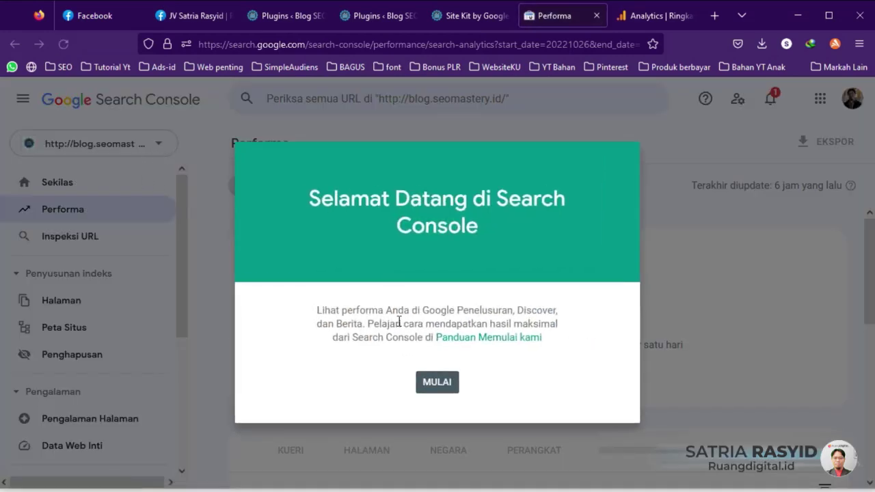
{"action": "left_click", "coordinate": [431, 383]}
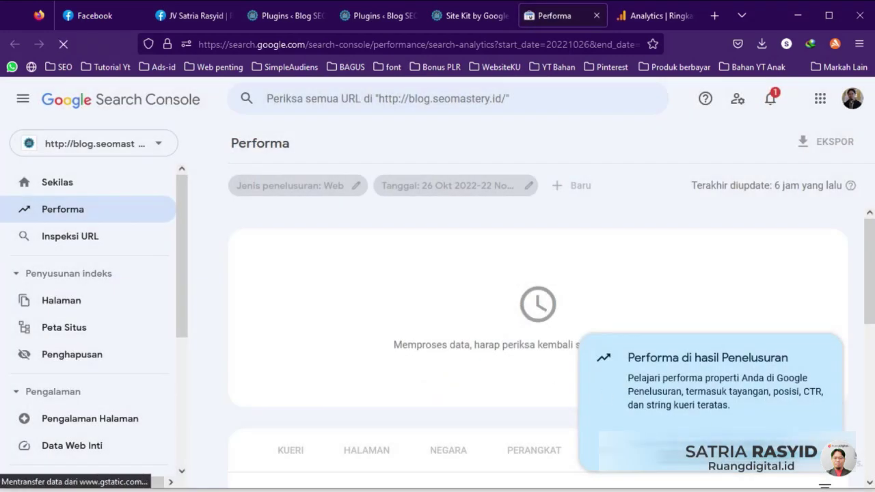
{"action": "left_click", "coordinate": [157, 144]}
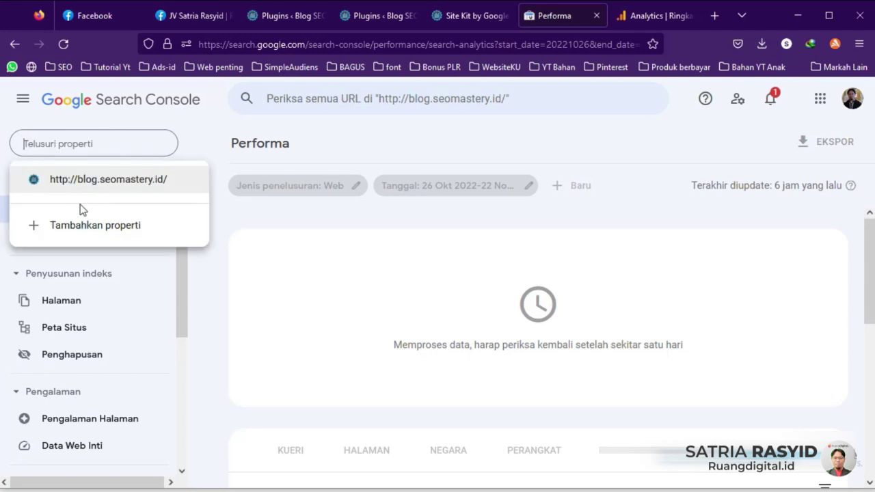
{"action": "left_click", "coordinate": [477, 22]}
{"action": "scroll", "coordinate": [336, 295], "scroll_direction": "down", "scroll_amount": 3}
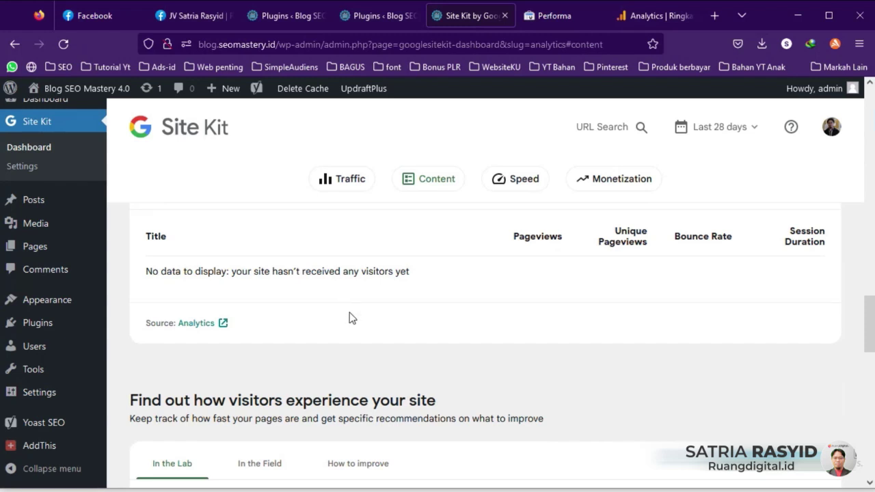
{"action": "scroll", "coordinate": [349, 313], "scroll_direction": "down", "scroll_amount": 5}
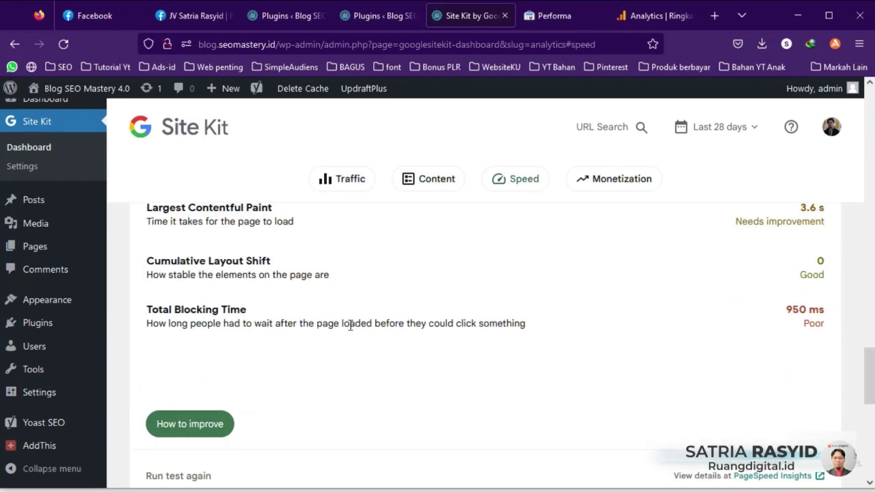
{"action": "scroll", "coordinate": [350, 324], "scroll_direction": "down", "scroll_amount": 6}
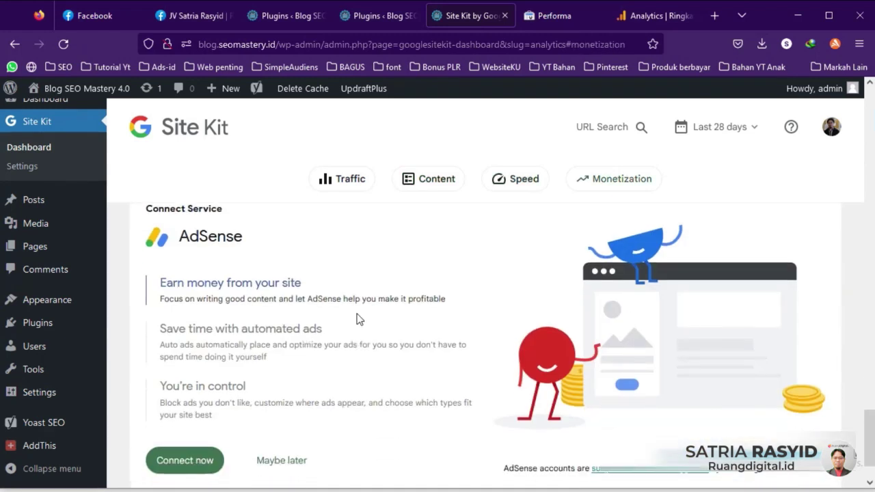
{"action": "scroll", "coordinate": [277, 359], "scroll_direction": "down", "scroll_amount": 1}
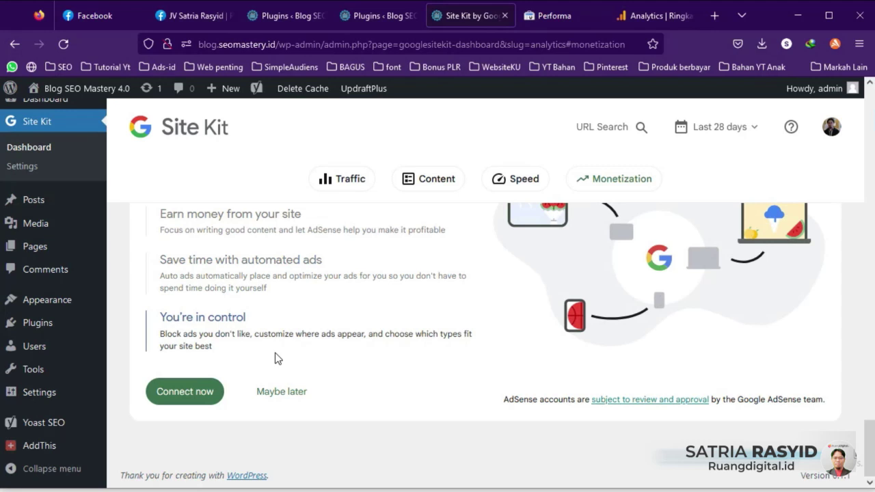
{"action": "left_click", "coordinate": [183, 403]}
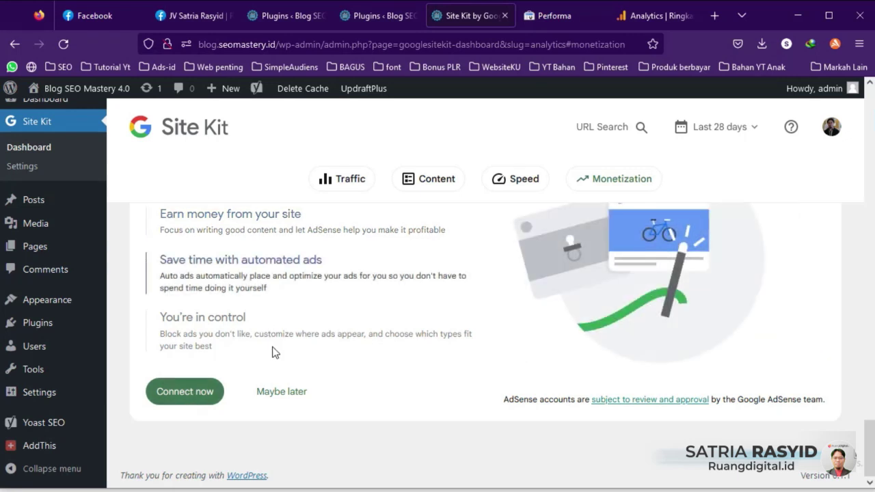
{"action": "scroll", "coordinate": [272, 352], "scroll_direction": "up", "scroll_amount": 10}
{"action": "scroll", "coordinate": [294, 355], "scroll_direction": "down", "scroll_amount": 3}
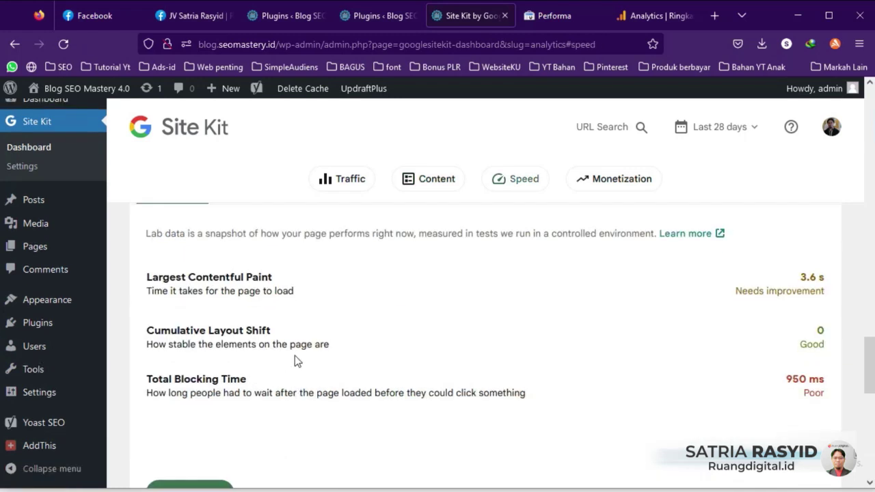
{"action": "scroll", "coordinate": [294, 356], "scroll_direction": "down", "scroll_amount": 4}
{"action": "scroll", "coordinate": [298, 355], "scroll_direction": "up", "scroll_amount": 3}
{"action": "scroll", "coordinate": [298, 354], "scroll_direction": "down", "scroll_amount": 3}
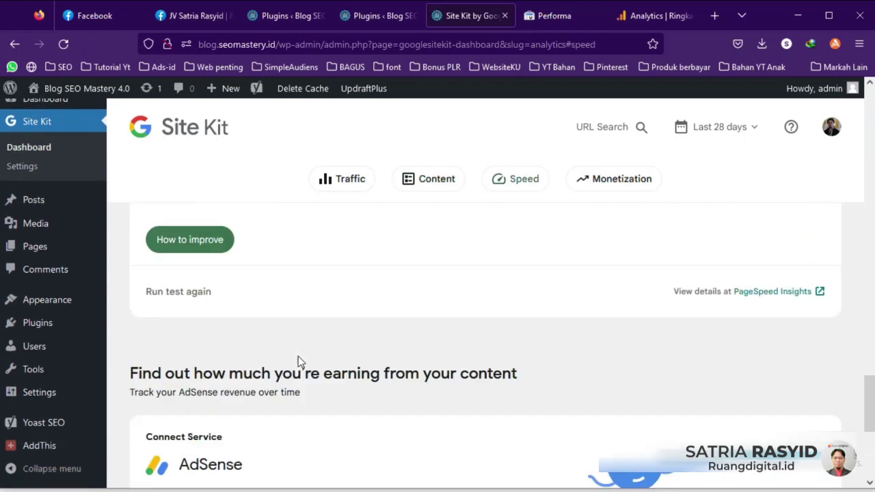
{"action": "scroll", "coordinate": [298, 356], "scroll_direction": "down", "scroll_amount": 5}
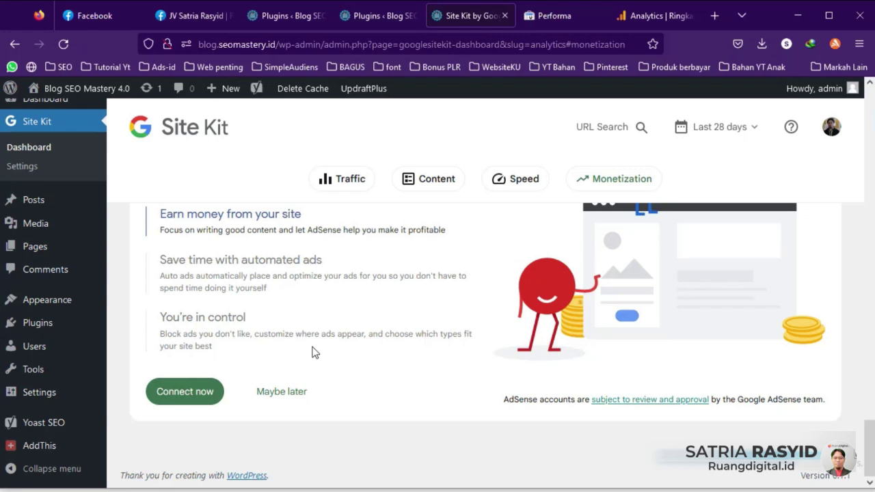
{"action": "right_click", "coordinate": [185, 385]}
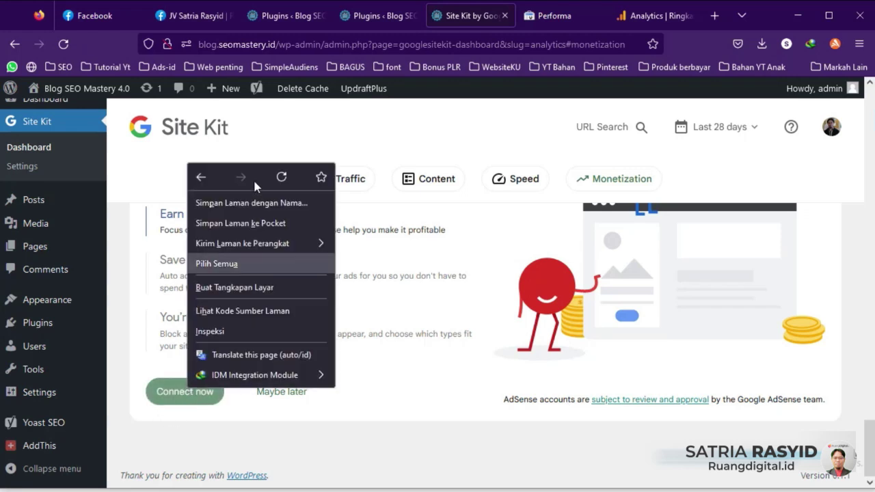
Step: Sign in with the existing Google account and allow Site Kit to view AdSense data
{"action": "left_click", "coordinate": [176, 384]}
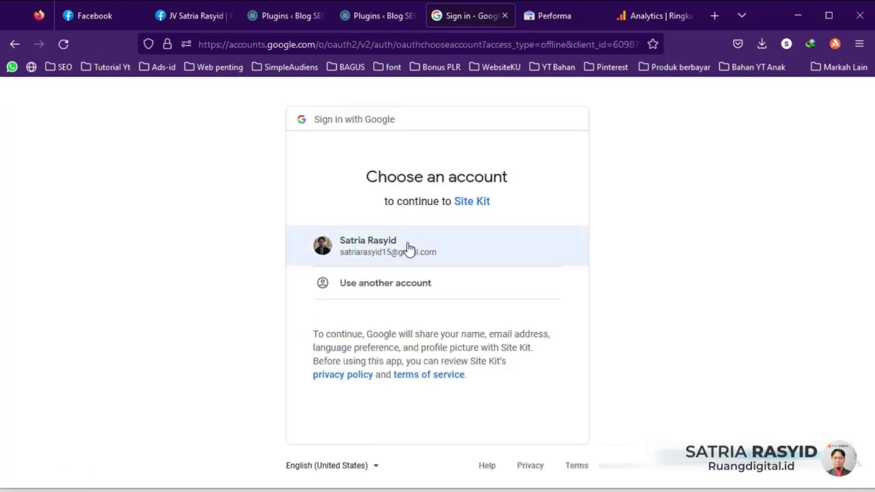
{"action": "left_click", "coordinate": [408, 248]}
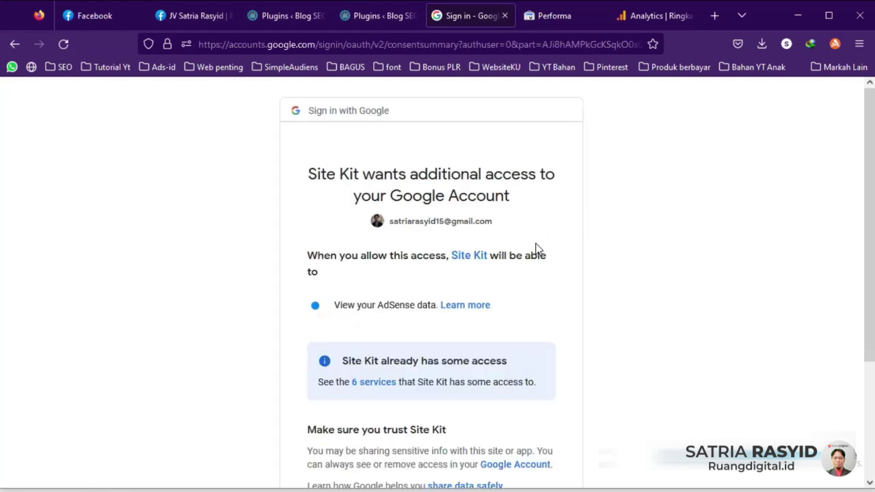
{"action": "scroll", "coordinate": [537, 250], "scroll_direction": "down", "scroll_amount": 3}
{"action": "left_click", "coordinate": [510, 390]}
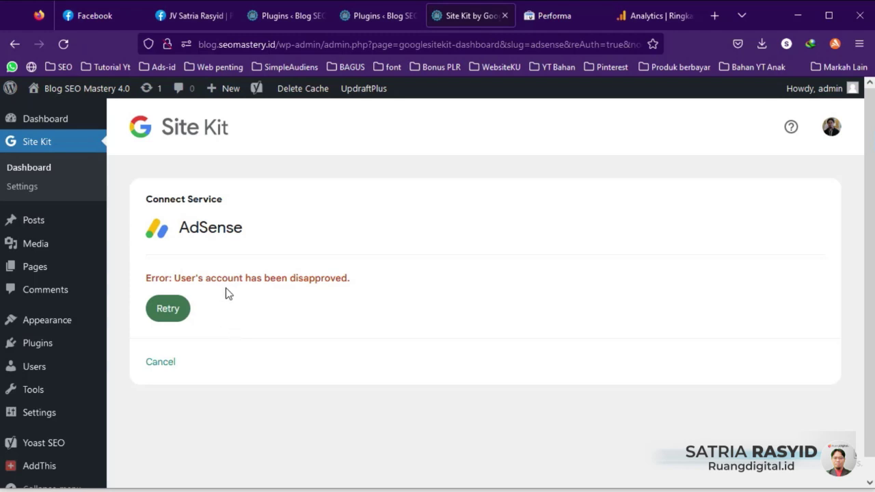
Step: Cancel AdSense setup, open PageSpeed Insights' dashboard link in a new tab, and view Search Console Performance
{"action": "left_click", "coordinate": [163, 365]}
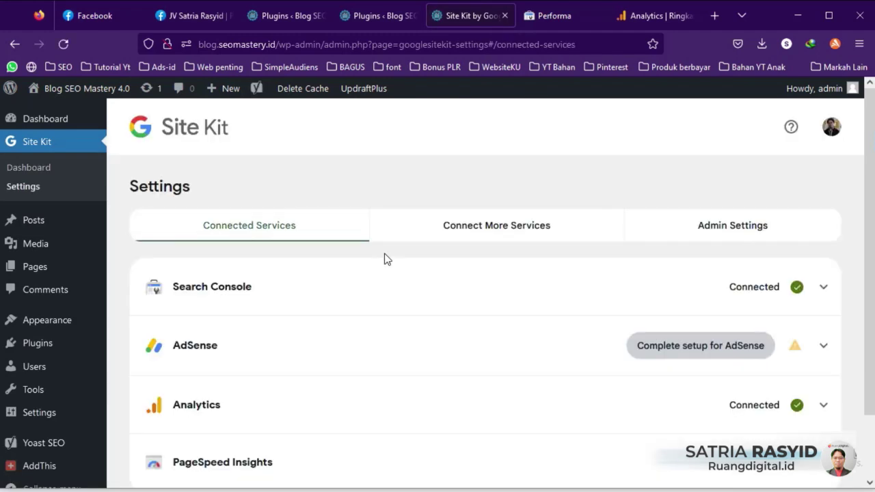
{"action": "scroll", "coordinate": [365, 299], "scroll_direction": "down", "scroll_amount": 2}
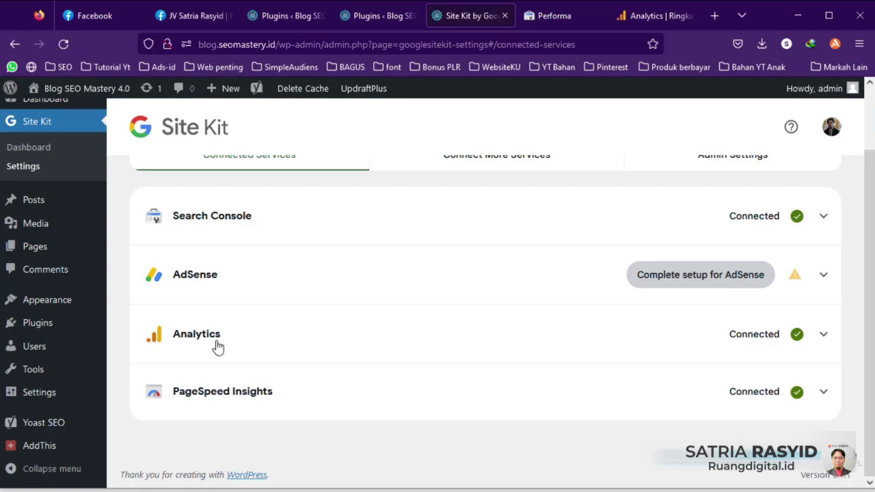
{"action": "left_click", "coordinate": [819, 388]}
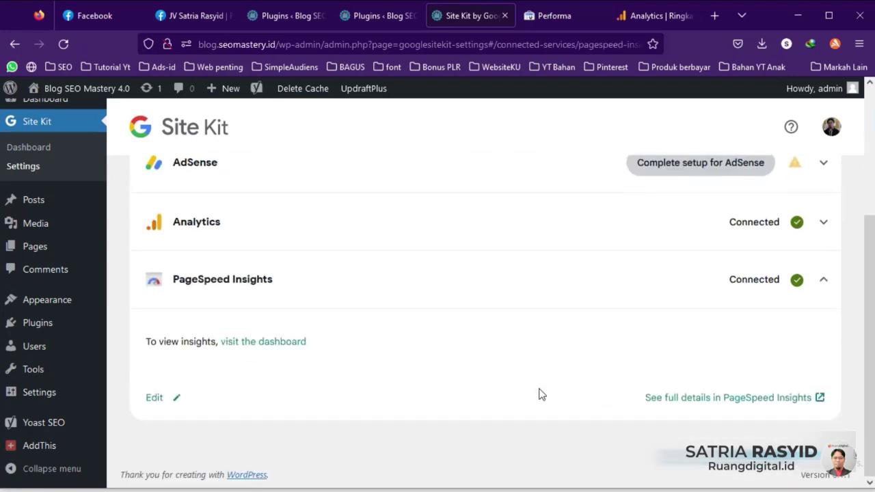
{"action": "right_click", "coordinate": [258, 346]}
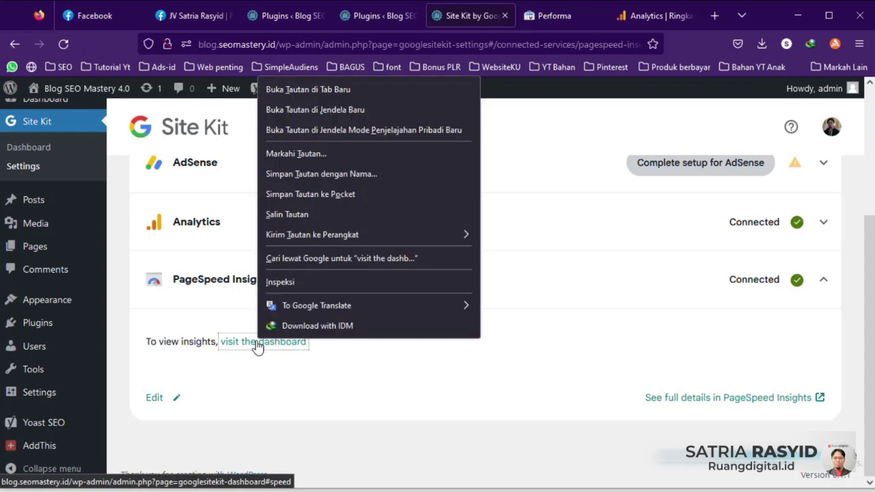
{"action": "left_click", "coordinate": [311, 89]}
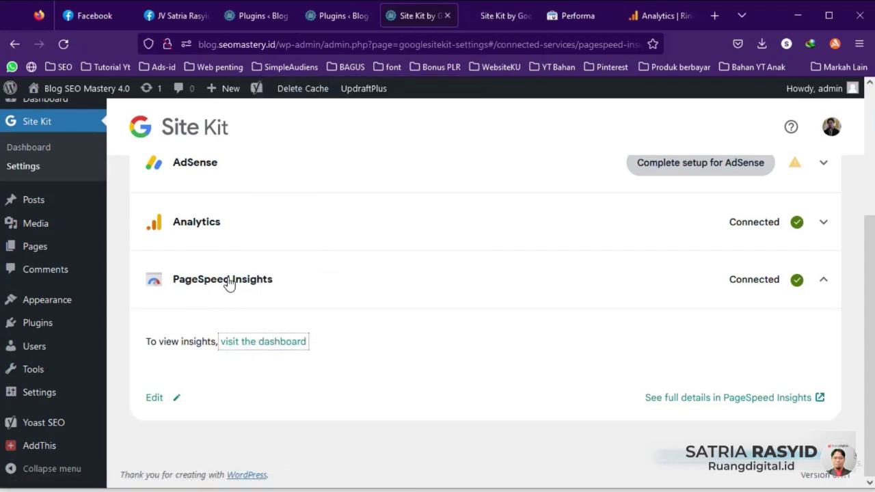
{"action": "left_click", "coordinate": [592, 13]}
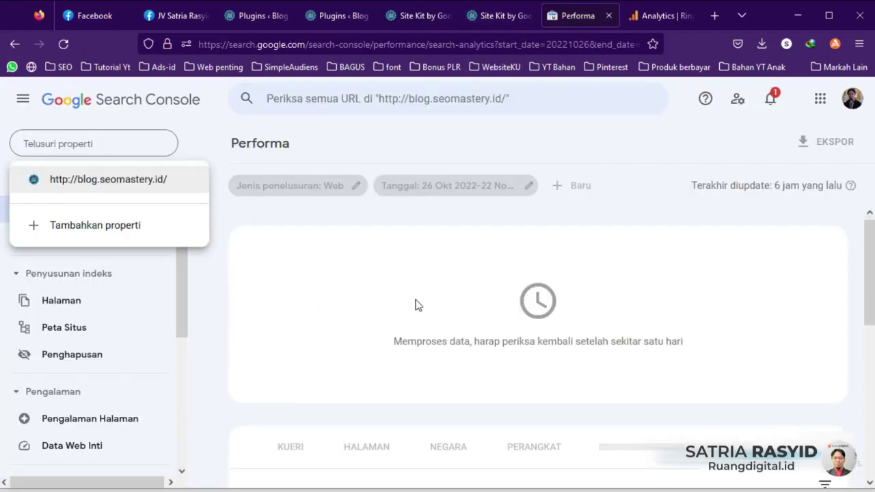
Step: Close Search Console's property list and return to the Site Kit dashboard tab
{"action": "scroll", "coordinate": [418, 305], "scroll_direction": "down", "scroll_amount": 3}
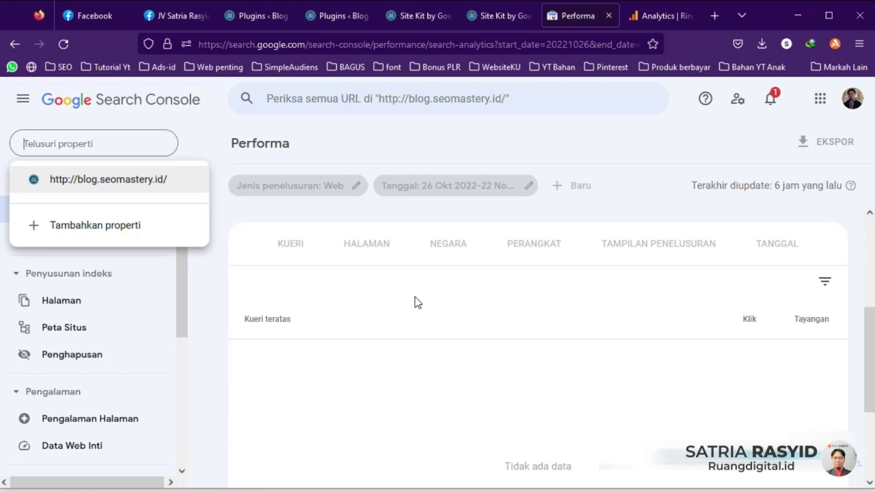
{"action": "scroll", "coordinate": [420, 321], "scroll_direction": "up", "scroll_amount": 3}
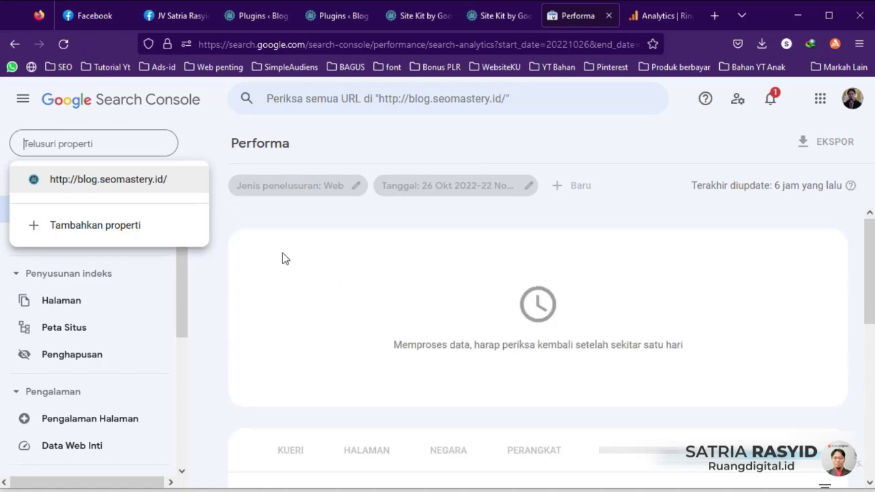
{"action": "left_click", "coordinate": [223, 220]}
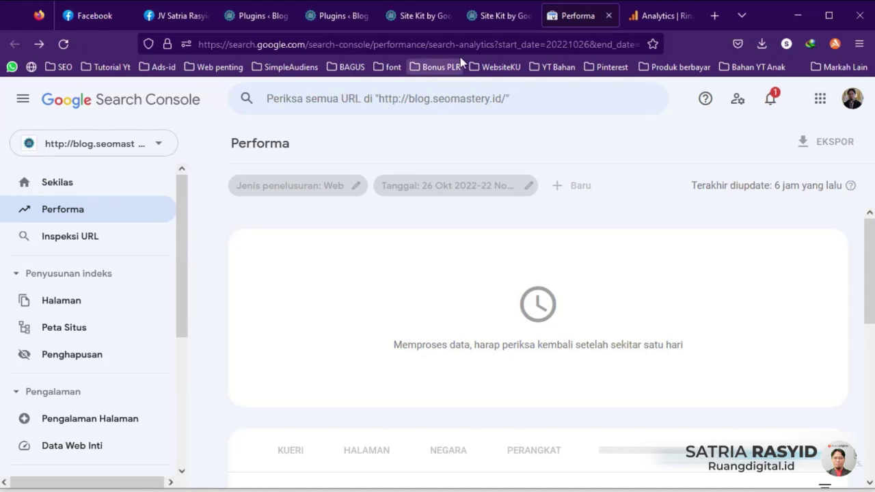
{"action": "left_click", "coordinate": [474, 21]}
{"action": "scroll", "coordinate": [248, 235], "scroll_direction": "down", "scroll_amount": 5}
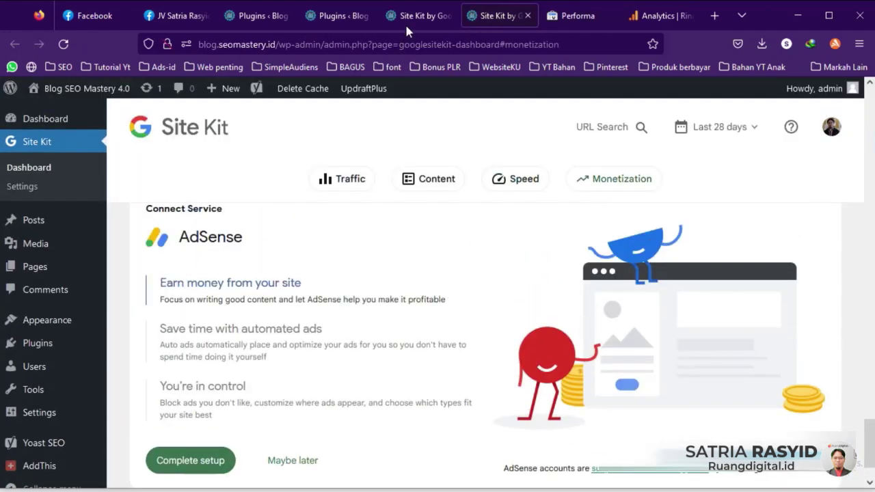
Step: Check Site Kit Settings' Connect More Services and Connected Services lists
{"action": "left_click", "coordinate": [410, 17]}
{"action": "scroll", "coordinate": [273, 309], "scroll_direction": "up", "scroll_amount": 3}
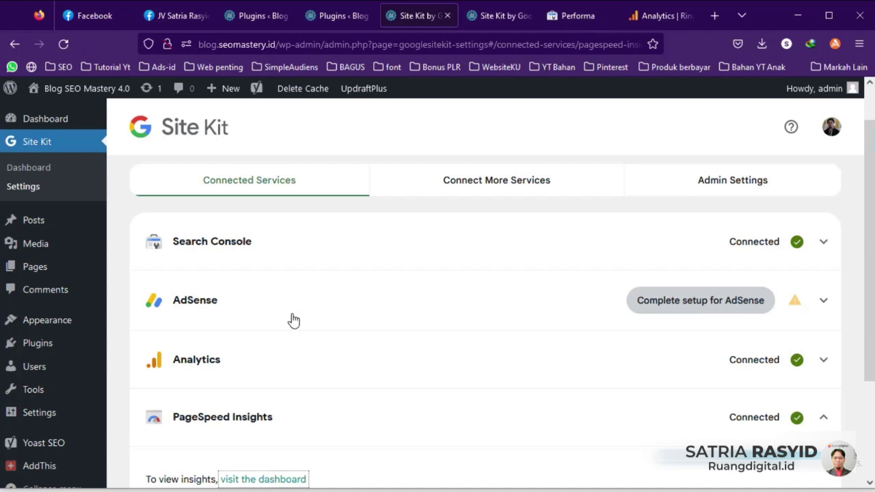
{"action": "left_click", "coordinate": [474, 195]}
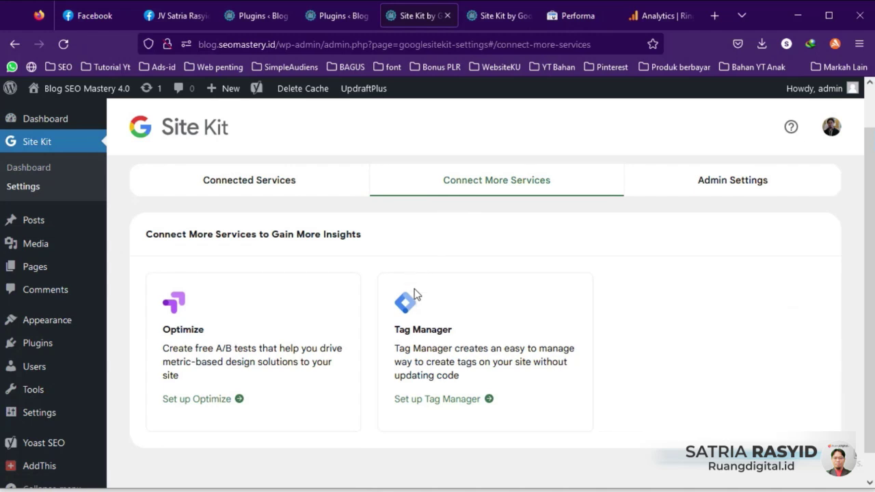
{"action": "left_click", "coordinate": [249, 196]}
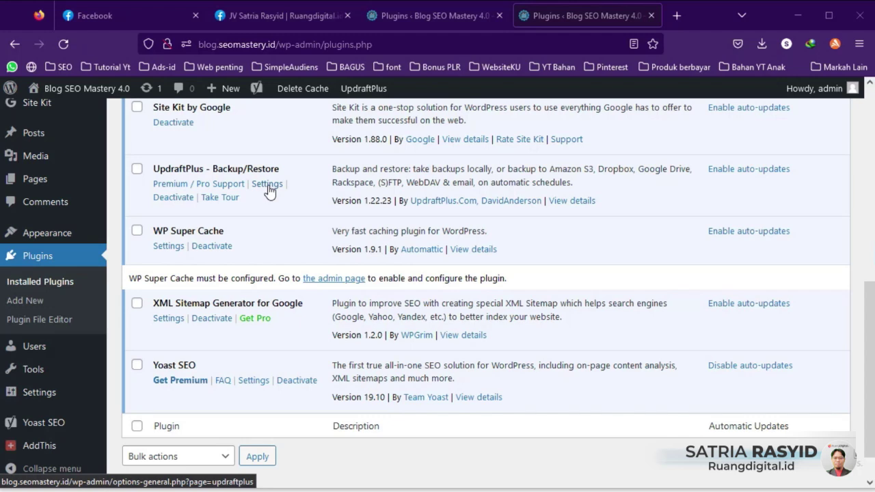
Step: Open the UpdraftPlus Settings link in a new tab and switch to its Backup/Restore page
{"action": "right_click", "coordinate": [268, 191]}
{"action": "left_click", "coordinate": [296, 195]}
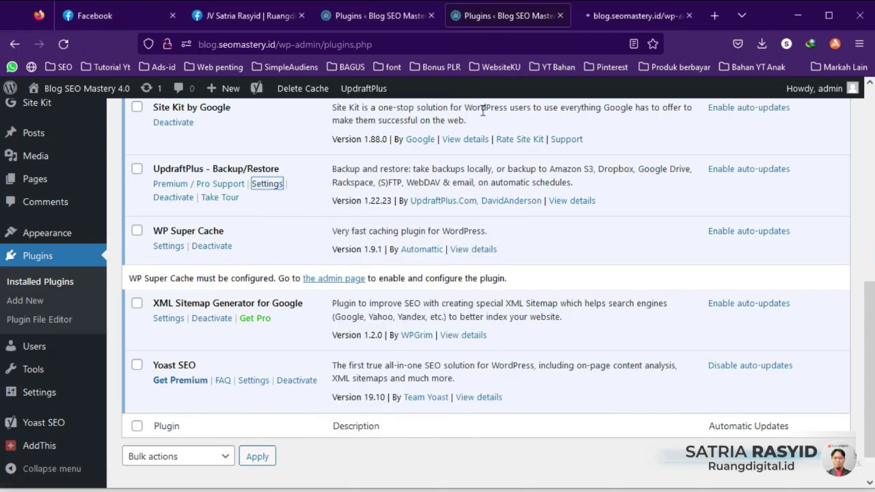
{"action": "left_click", "coordinate": [624, 15]}
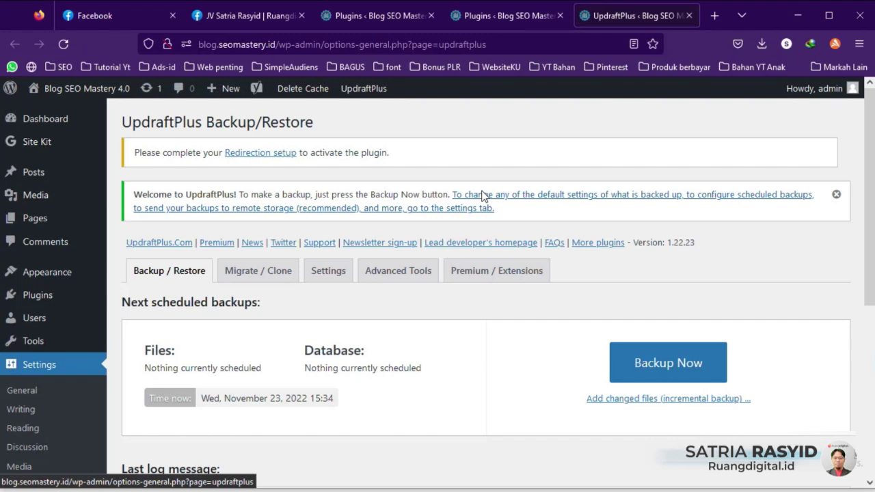
Step: Browse the UpdraftPlus Backup/Restore page, then view the Migrate / Clone UpdraftClone option
{"action": "scroll", "coordinate": [481, 196], "scroll_direction": "down", "scroll_amount": 3}
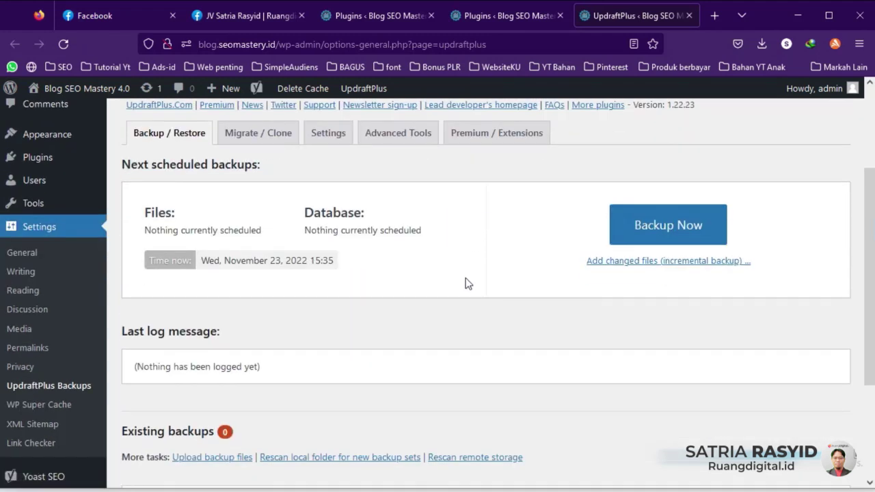
{"action": "scroll", "coordinate": [464, 277], "scroll_direction": "down", "scroll_amount": 2}
{"action": "scroll", "coordinate": [462, 270], "scroll_direction": "up", "scroll_amount": 3}
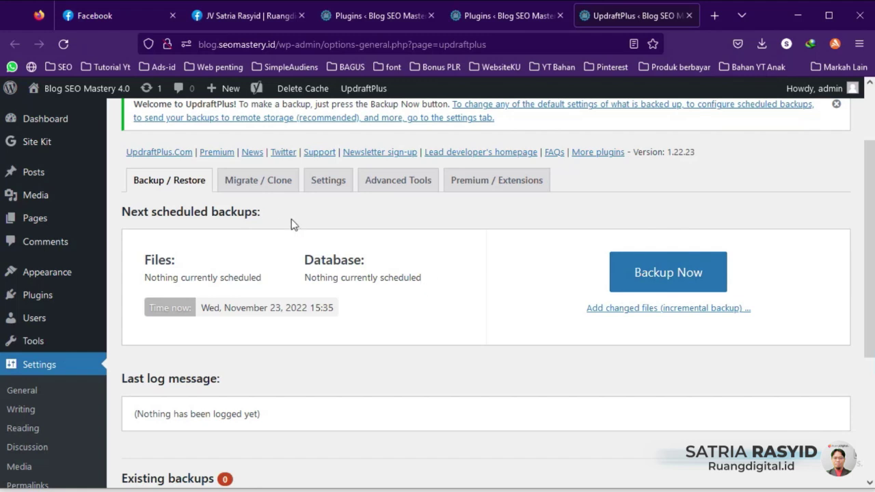
{"action": "left_click", "coordinate": [268, 189]}
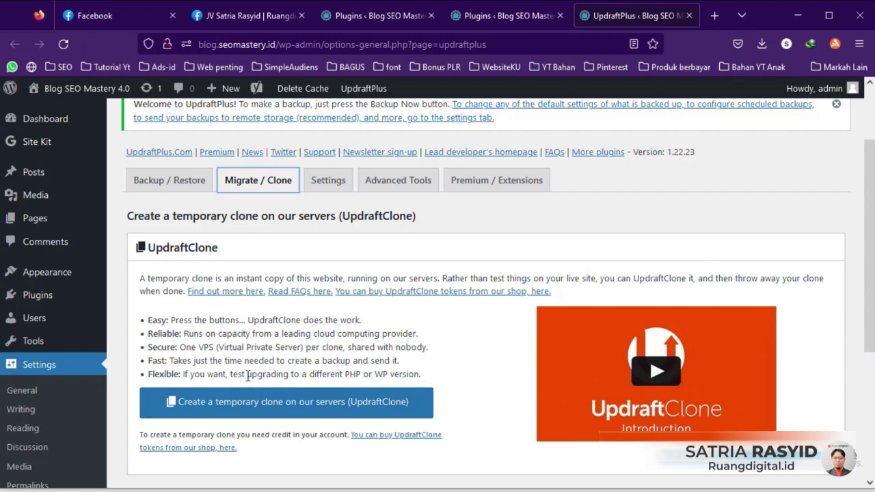
Step: In UpdraftPlus Settings, leave the Files backup schedule on Manual and review the remaining settings
{"action": "left_click", "coordinate": [330, 185]}
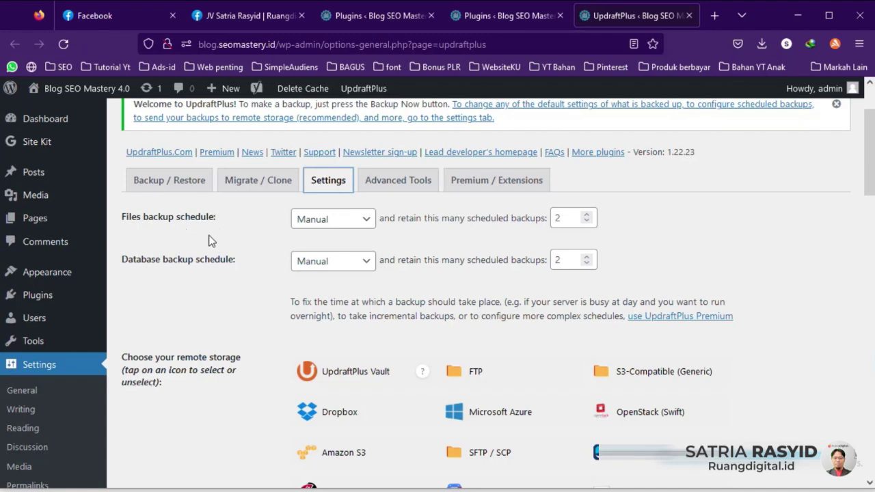
{"action": "left_click", "coordinate": [362, 219]}
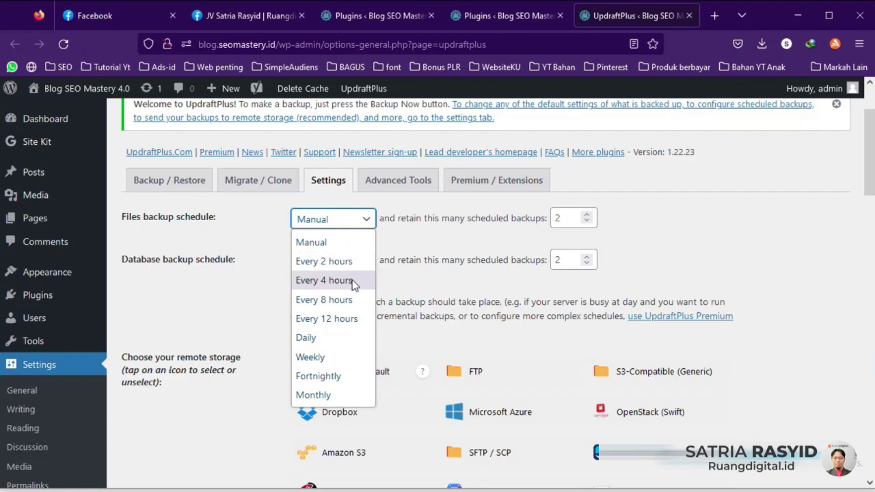
{"action": "left_click", "coordinate": [410, 245]}
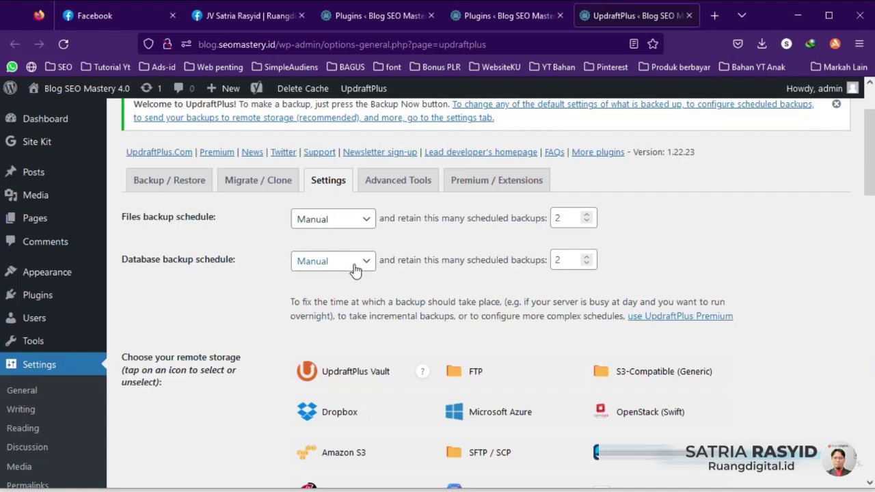
{"action": "scroll", "coordinate": [280, 274], "scroll_direction": "down", "scroll_amount": 3}
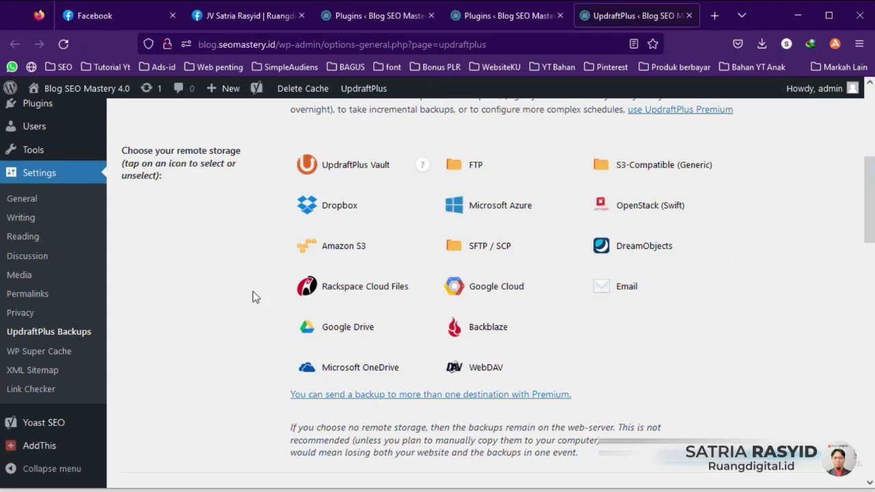
{"action": "scroll", "coordinate": [266, 299], "scroll_direction": "down", "scroll_amount": 4}
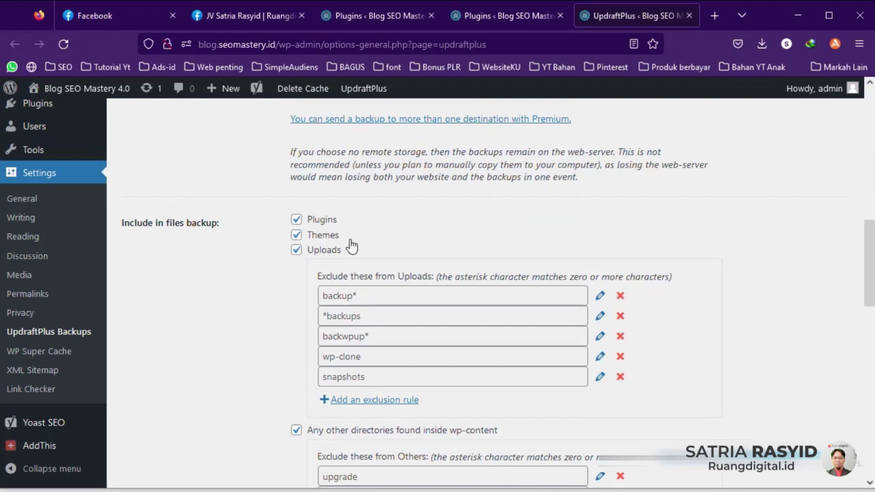
{"action": "scroll", "coordinate": [295, 305], "scroll_direction": "down", "scroll_amount": 4}
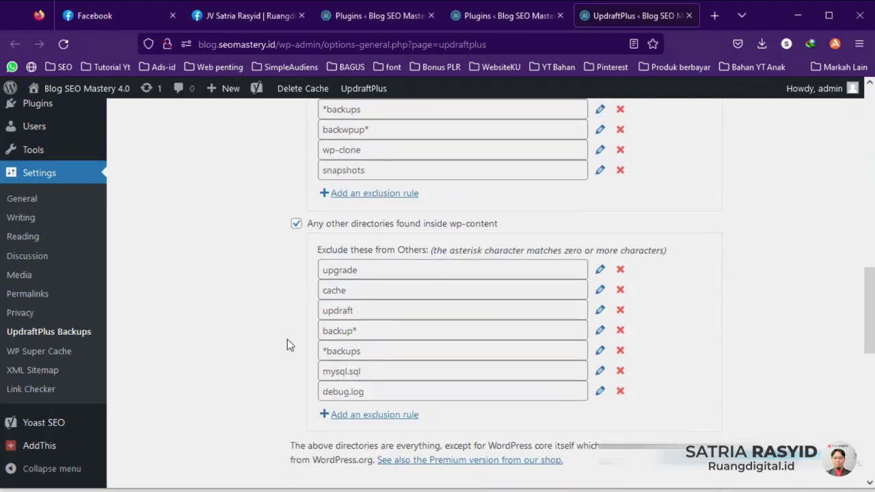
{"action": "scroll", "coordinate": [287, 339], "scroll_direction": "up", "scroll_amount": 9}
{"action": "scroll", "coordinate": [282, 339], "scroll_direction": "up", "scroll_amount": 3}
Step: Review the Advanced Tools site information, then the Premium / Extensions page
{"action": "left_click", "coordinate": [381, 273]}
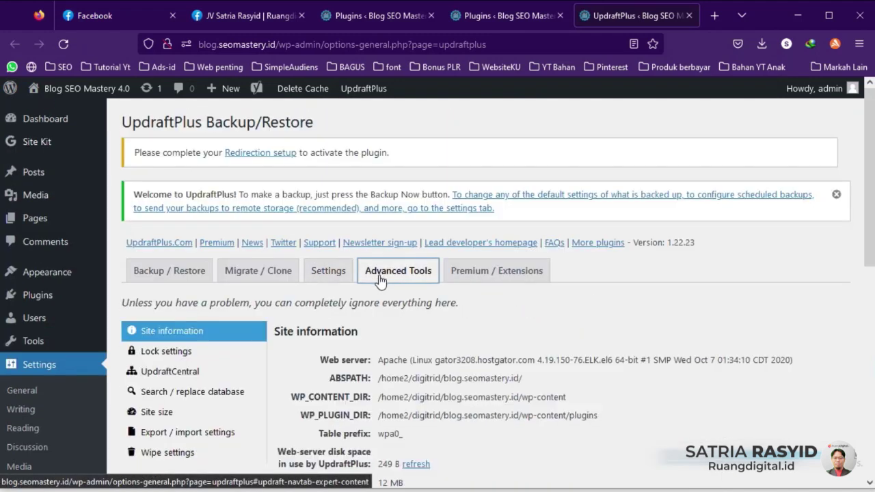
{"action": "scroll", "coordinate": [344, 331], "scroll_direction": "down", "scroll_amount": 7}
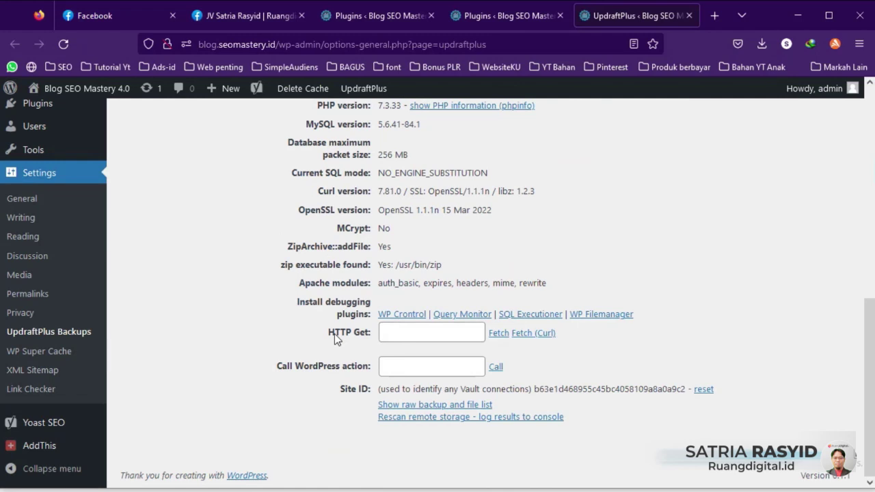
{"action": "scroll", "coordinate": [334, 333], "scroll_direction": "up", "scroll_amount": 8}
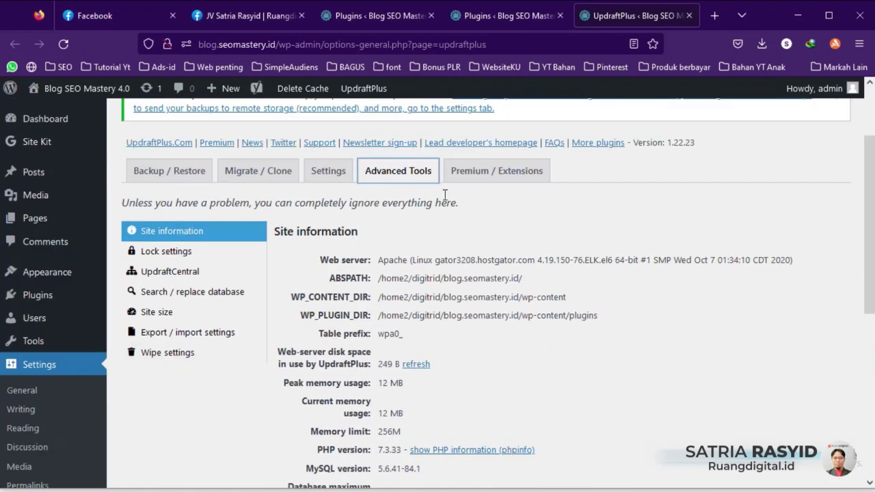
{"action": "left_click", "coordinate": [475, 172]}
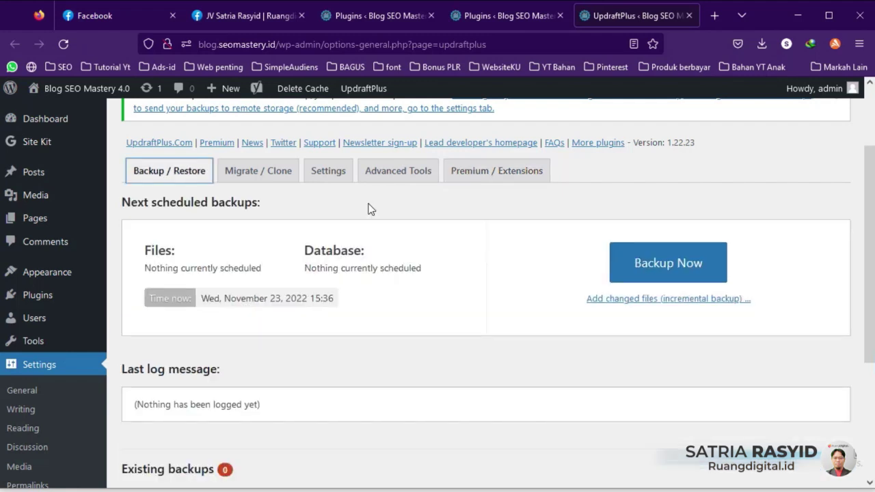
Step: Run a manual UpdraftPlus backup that can only be deleted manually, then check Existing backups
{"action": "left_click", "coordinate": [637, 266]}
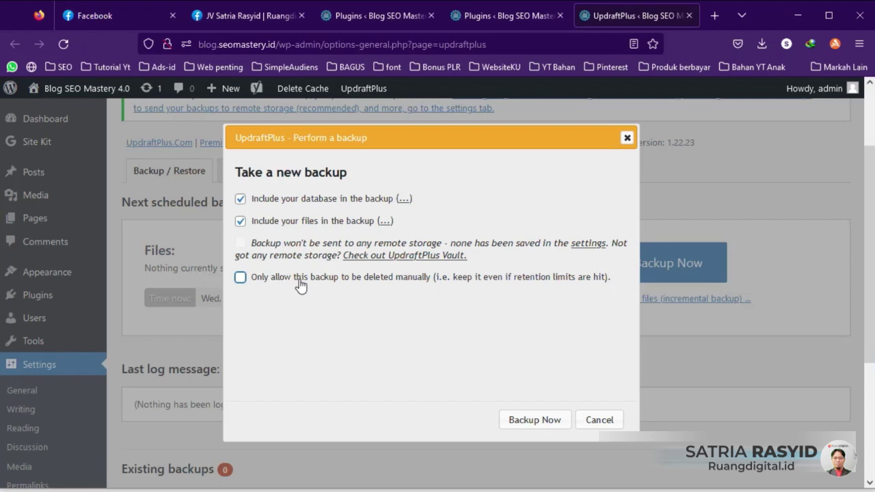
{"action": "left_click", "coordinate": [240, 278]}
{"action": "left_click", "coordinate": [524, 421]}
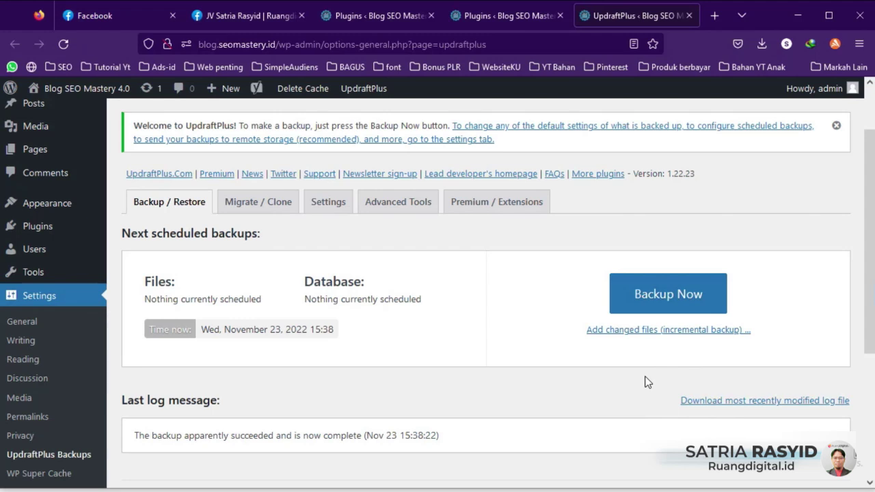
{"action": "scroll", "coordinate": [647, 382], "scroll_direction": "down", "scroll_amount": 1}
{"action": "scroll", "coordinate": [648, 382], "scroll_direction": "down", "scroll_amount": 3}
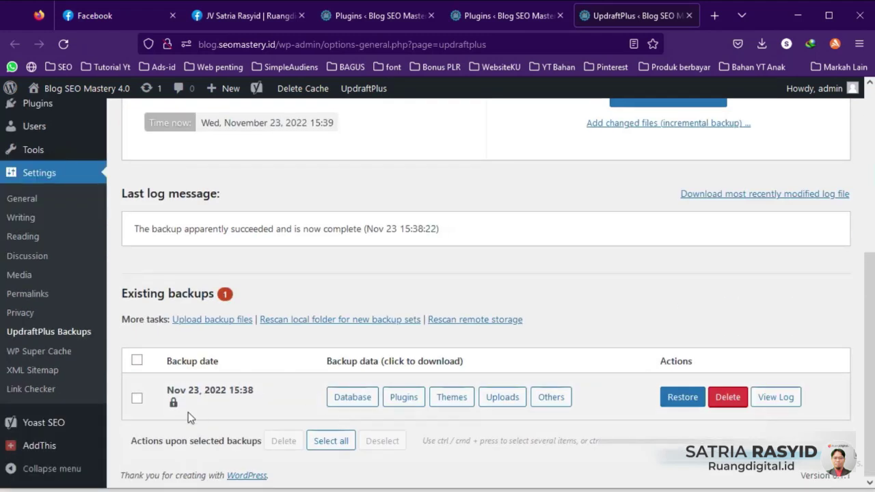
Step: Prepare the Nov 23, 2022 15:38 backup's database file for download and dismiss the IDM prompt
{"action": "left_click", "coordinate": [360, 399]}
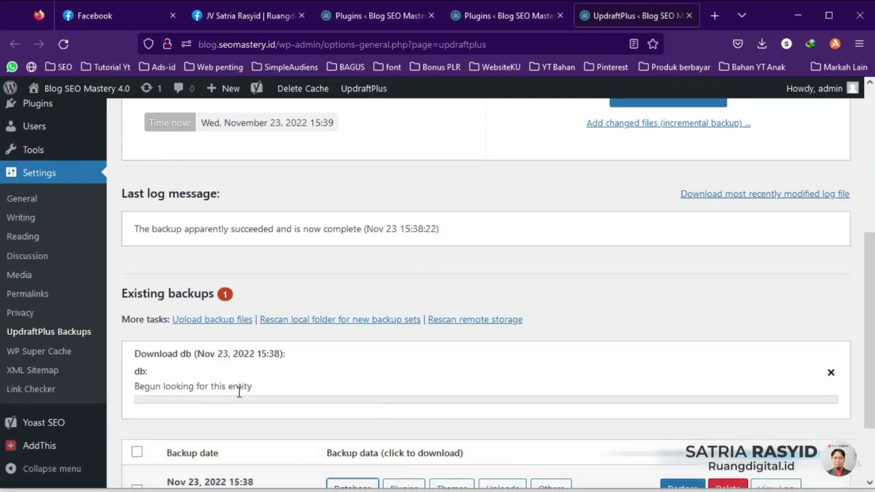
{"action": "scroll", "coordinate": [260, 393], "scroll_direction": "down", "scroll_amount": 2}
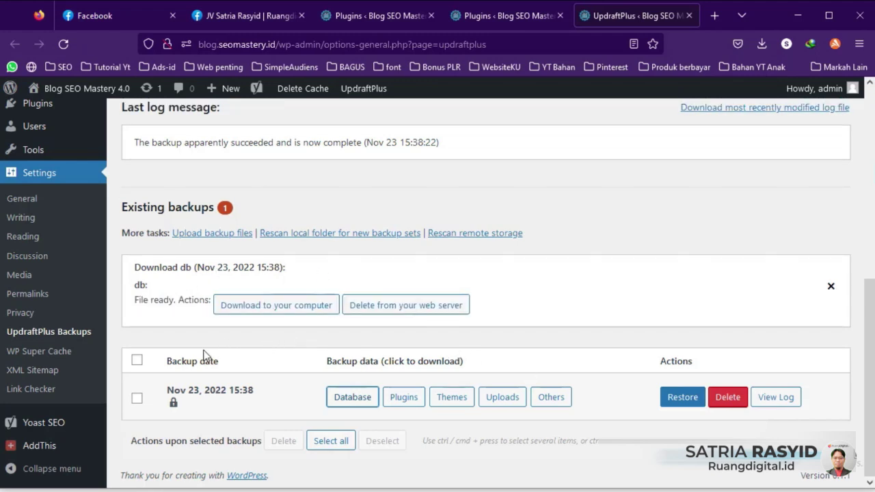
{"action": "left_click", "coordinate": [250, 309]}
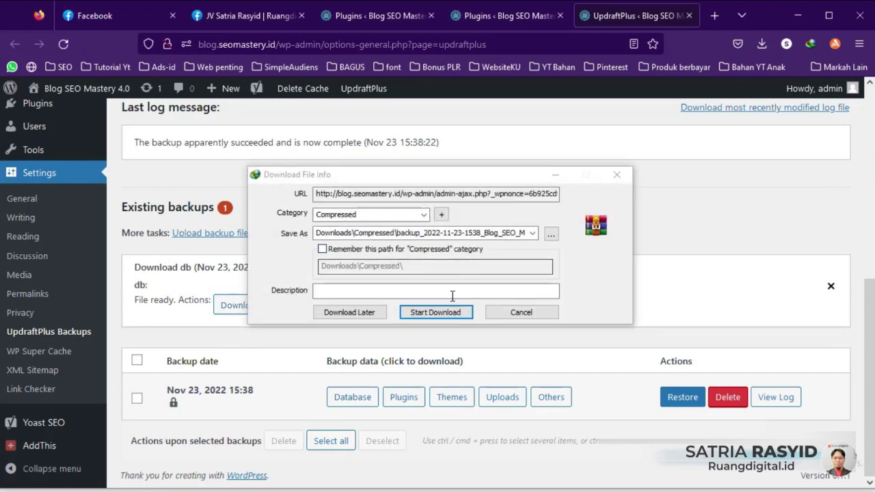
{"action": "left_click", "coordinate": [617, 176]}
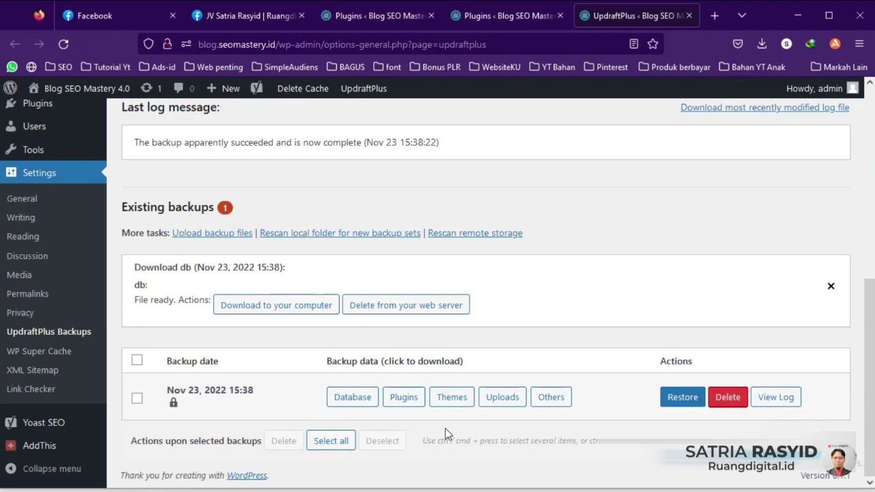
{"action": "scroll", "coordinate": [484, 396], "scroll_direction": "up", "scroll_amount": 2}
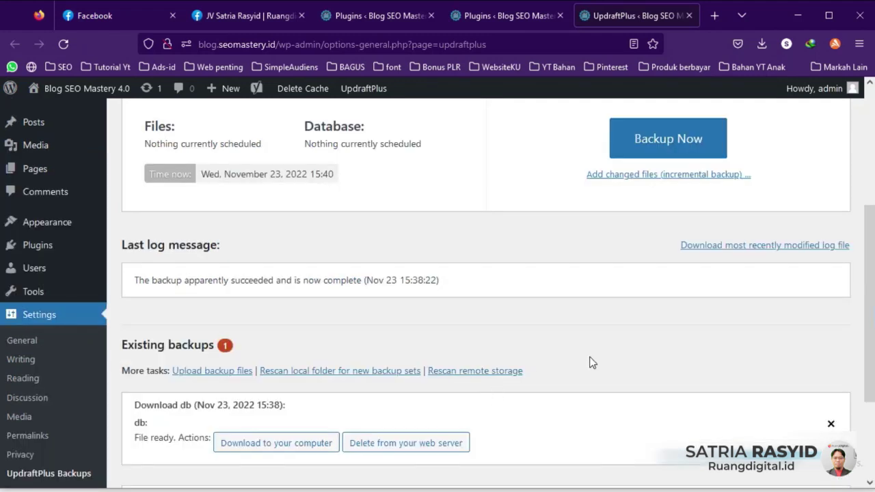
{"action": "scroll", "coordinate": [592, 362], "scroll_direction": "down", "scroll_amount": 2}
Step: Scroll down the Installed Plugins list toward XML Sitemap Generator for Google
{"action": "scroll", "coordinate": [592, 362], "scroll_direction": "down", "scroll_amount": 1}
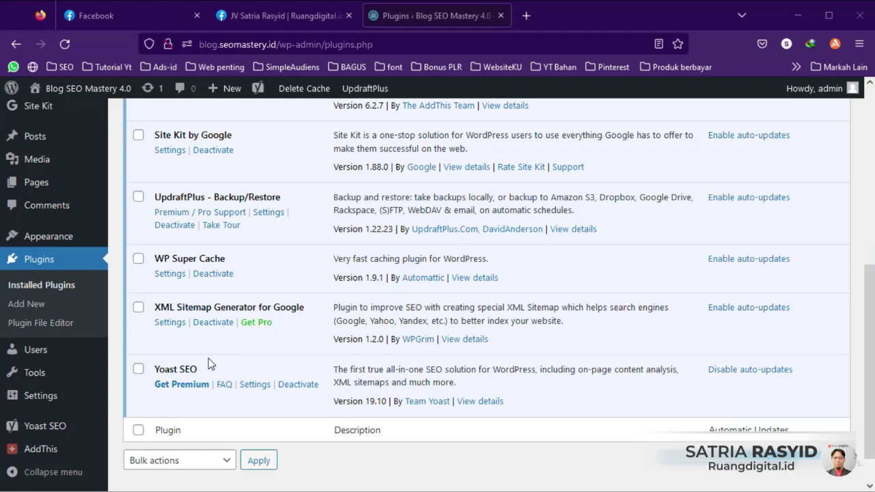
Step: Open the XML Sitemap Generator settings in a new browser tab
{"action": "right_click", "coordinate": [174, 322]}
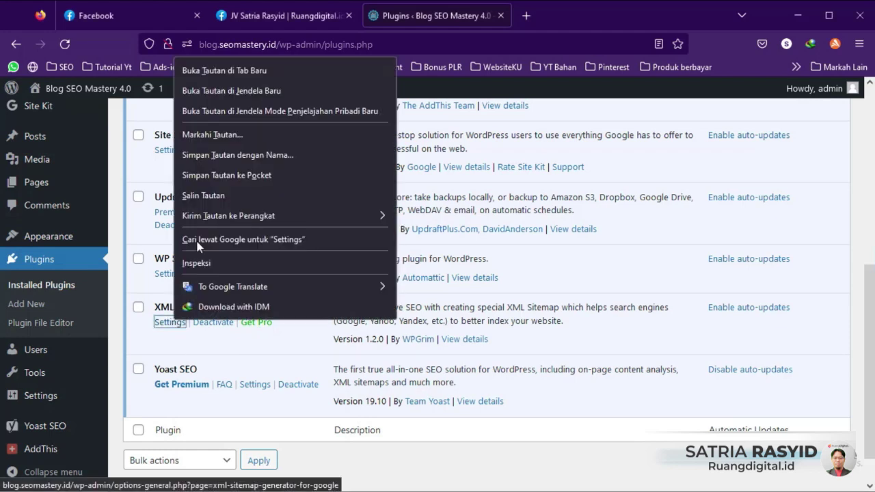
{"action": "left_click", "coordinate": [214, 71]}
{"action": "left_click", "coordinate": [559, 15]}
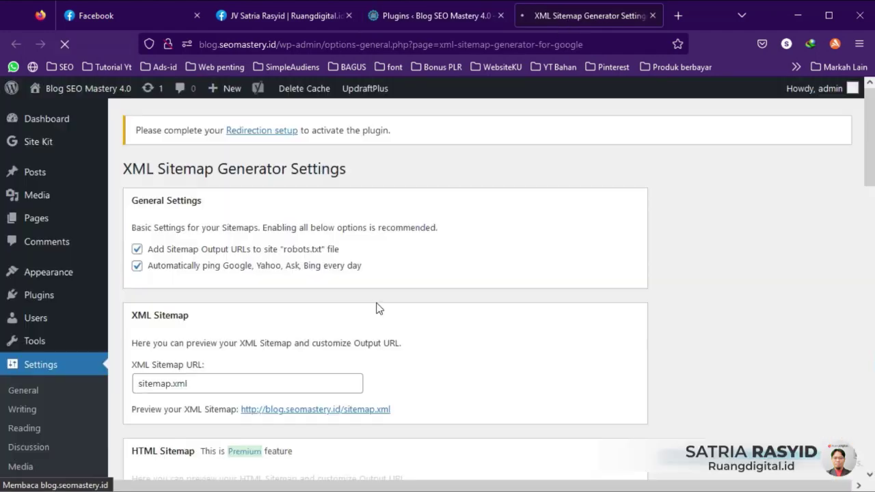
{"action": "scroll", "coordinate": [357, 282], "scroll_direction": "down", "scroll_amount": 3}
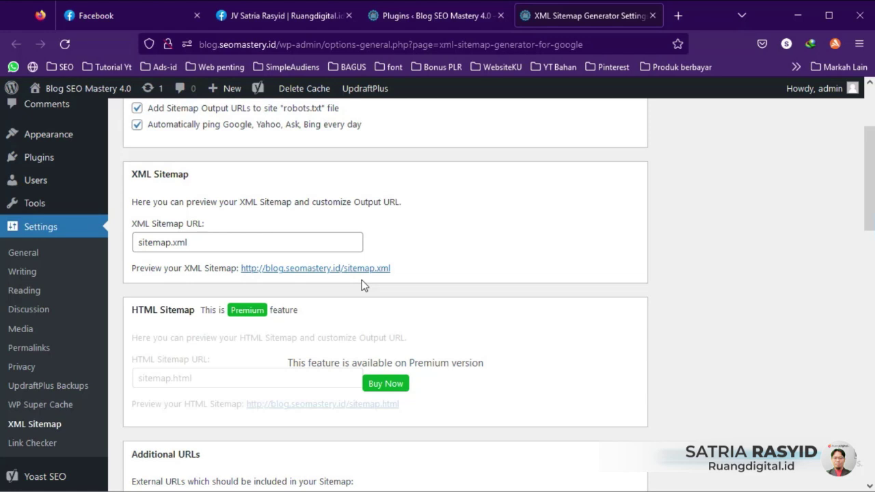
Step: Preview the generated sitemap.xml post list, then return to Installed Plugins
{"action": "left_click", "coordinate": [347, 271]}
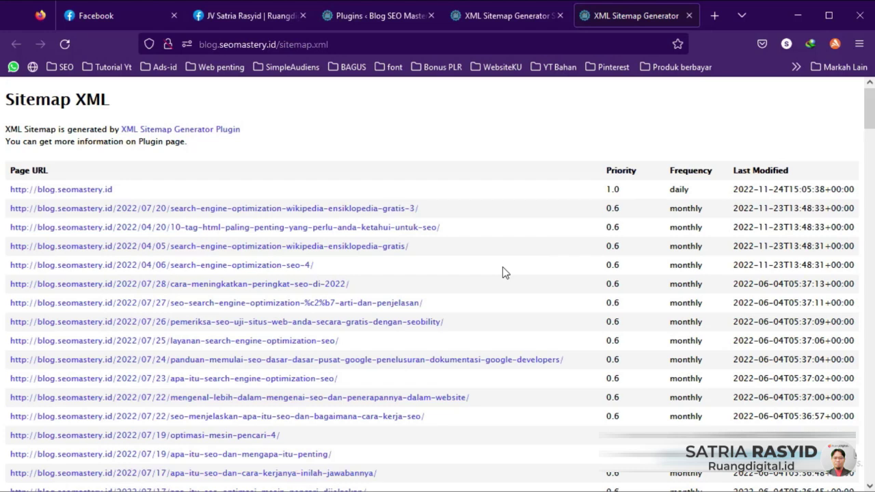
{"action": "scroll", "coordinate": [502, 272], "scroll_direction": "down", "scroll_amount": 10}
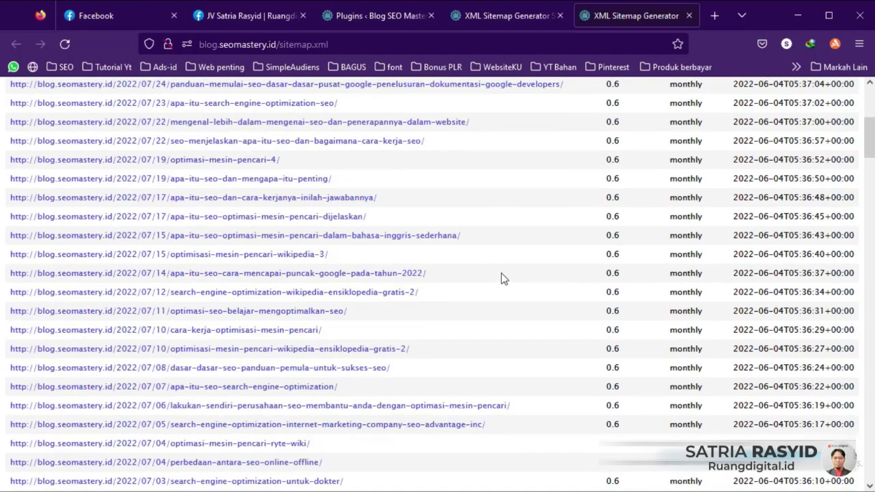
{"action": "scroll", "coordinate": [500, 272], "scroll_direction": "down", "scroll_amount": 15}
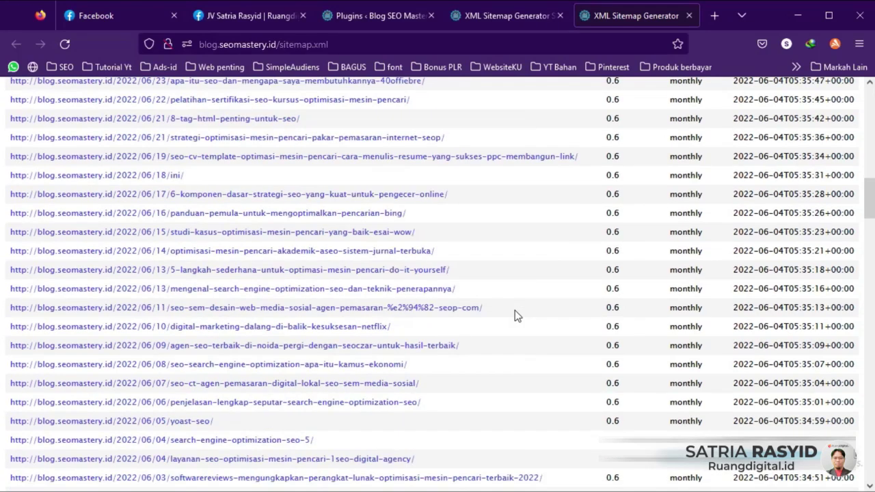
{"action": "scroll", "coordinate": [514, 310], "scroll_direction": "down", "scroll_amount": 15}
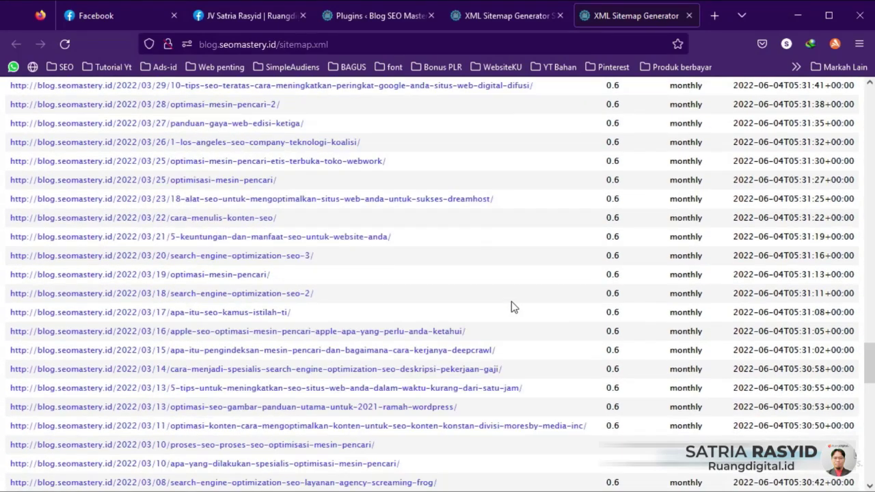
{"action": "scroll", "coordinate": [509, 304], "scroll_direction": "down", "scroll_amount": 12}
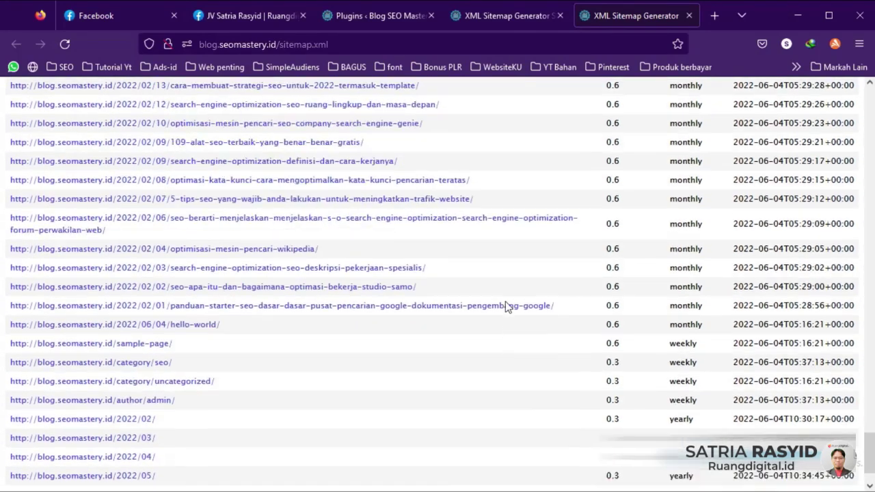
{"action": "scroll", "coordinate": [506, 307], "scroll_direction": "up", "scroll_amount": 8}
{"action": "scroll", "coordinate": [509, 309], "scroll_direction": "up", "scroll_amount": 10}
{"action": "left_click", "coordinate": [515, 15]}
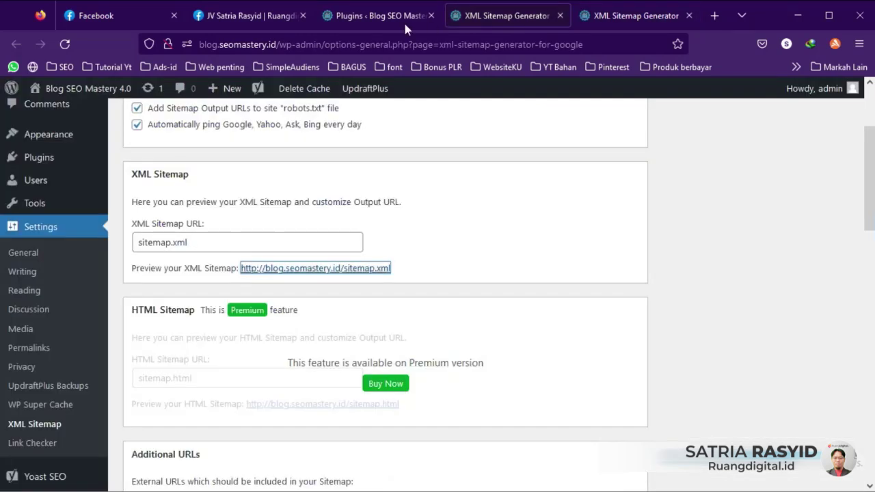
{"action": "left_click", "coordinate": [383, 20]}
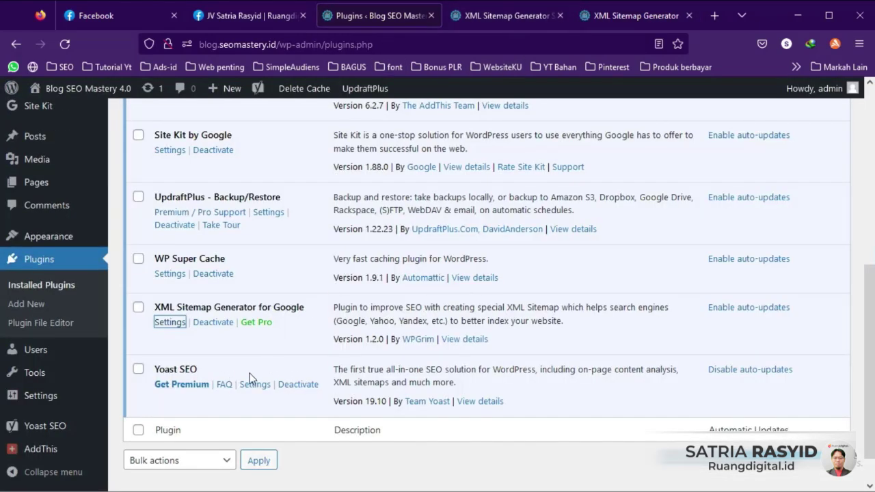
Step: Open Yoast SEO settings in a new tab and start first-time configuration's SEO data optimization
{"action": "scroll", "coordinate": [250, 373], "scroll_direction": "down", "scroll_amount": 1}
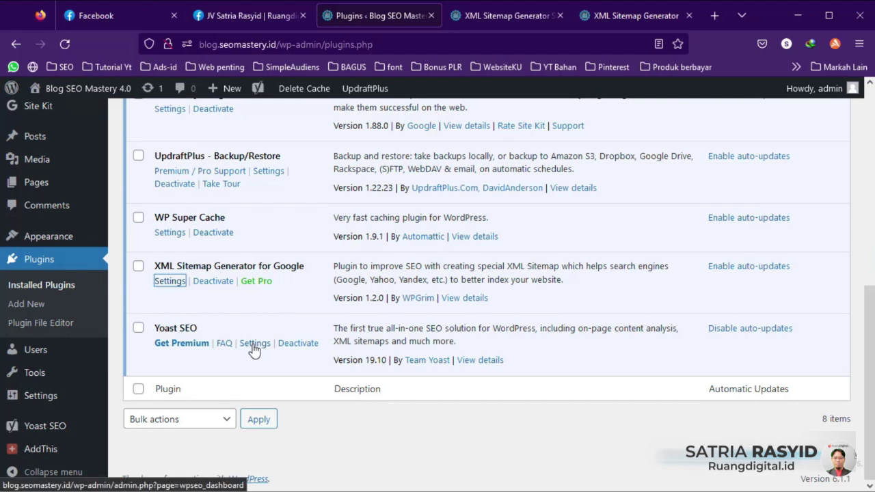
{"action": "right_click", "coordinate": [254, 349]}
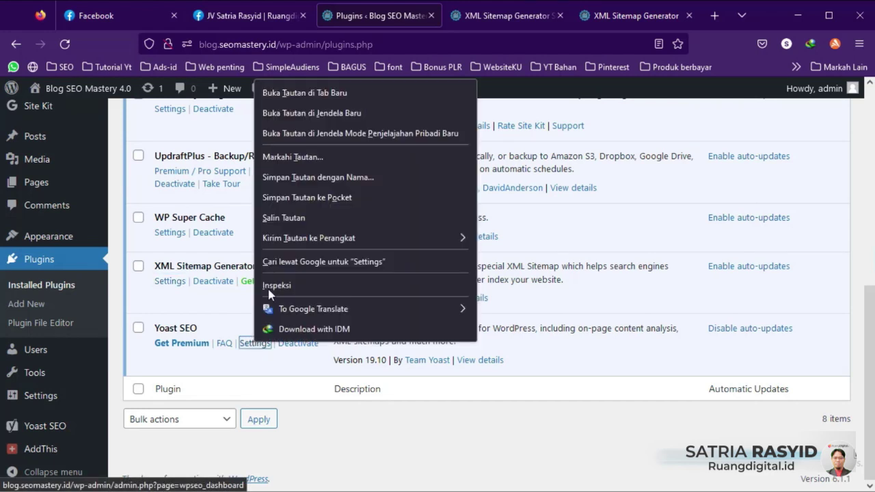
{"action": "left_click", "coordinate": [281, 92]}
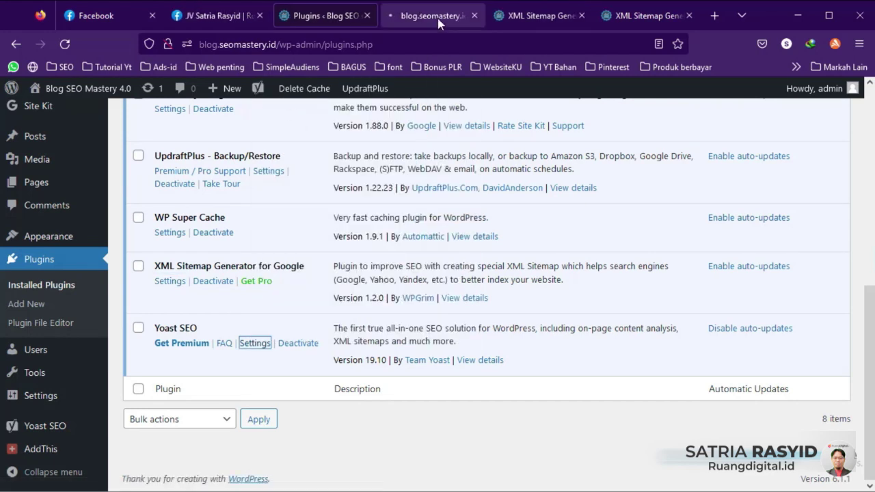
{"action": "left_click", "coordinate": [438, 16]}
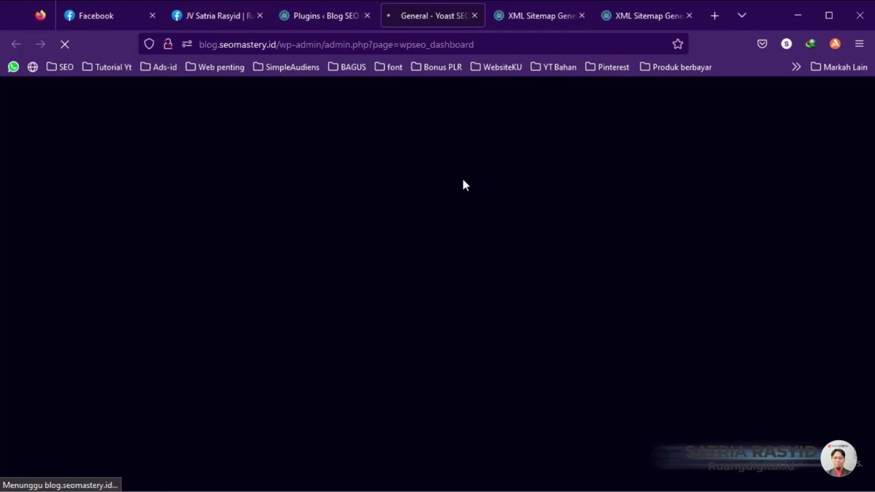
{"action": "scroll", "coordinate": [374, 264], "scroll_direction": "down", "scroll_amount": 2}
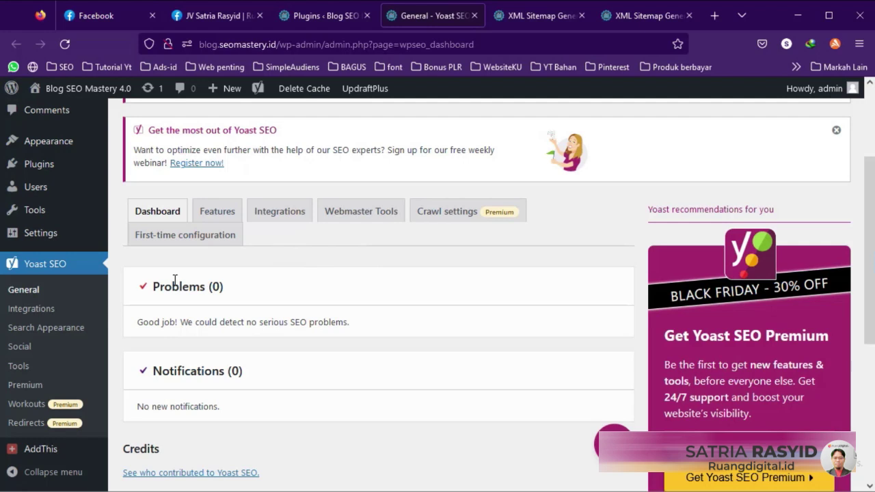
{"action": "left_click", "coordinate": [179, 239]}
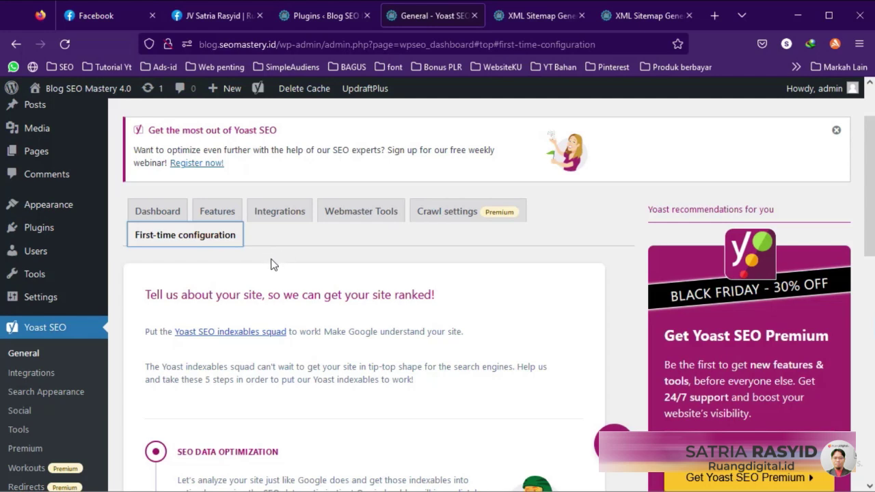
{"action": "scroll", "coordinate": [273, 264], "scroll_direction": "down", "scroll_amount": 5}
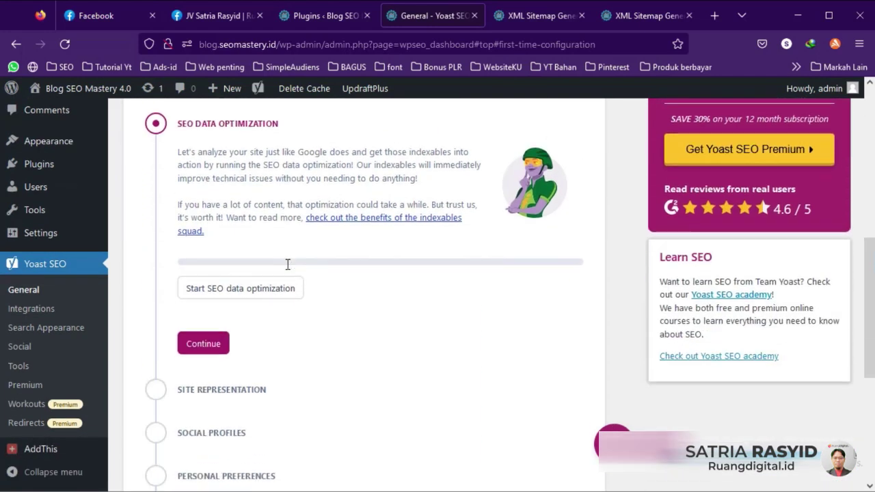
{"action": "left_click", "coordinate": [244, 272]}
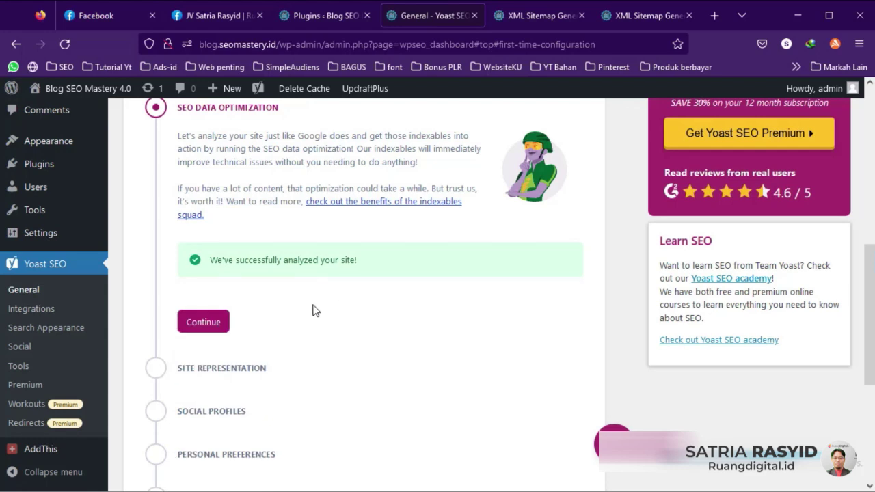
Step: Set Site Representation to a Person, the admin user, and save to reach Social Profiles
{"action": "scroll", "coordinate": [324, 289], "scroll_direction": "down", "scroll_amount": 2}
{"action": "left_click", "coordinate": [204, 253]}
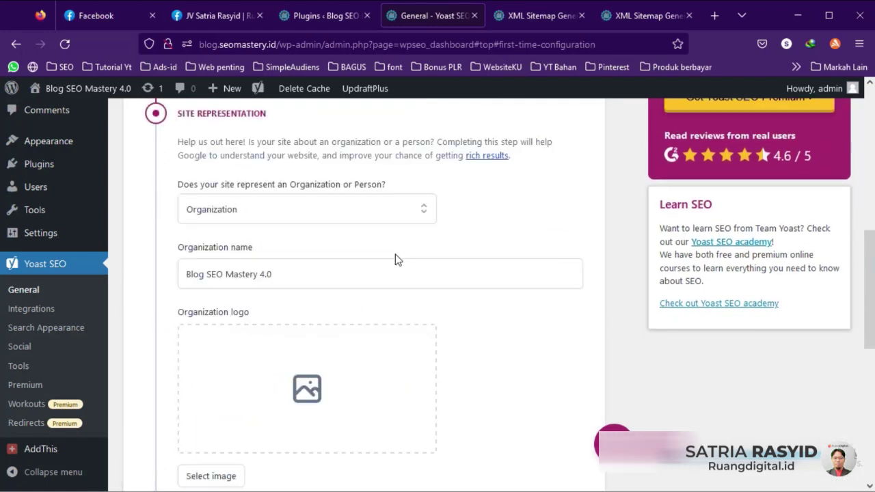
{"action": "left_click", "coordinate": [272, 215]}
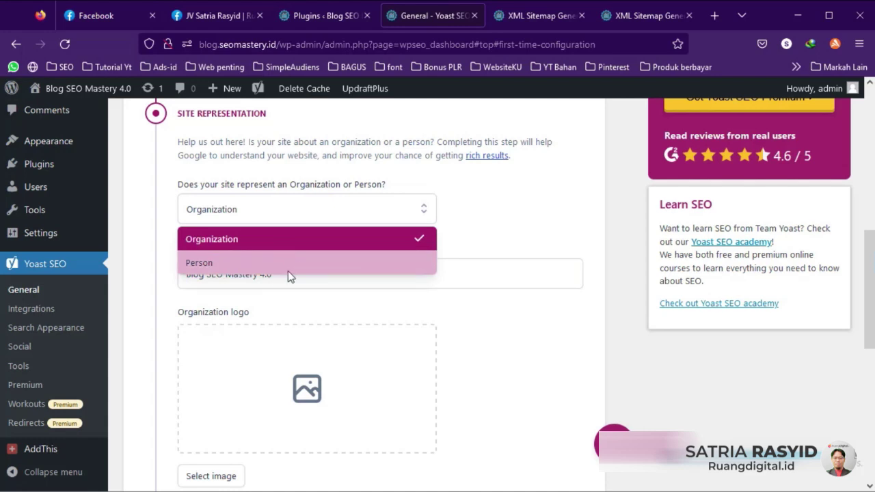
{"action": "left_click", "coordinate": [280, 266]}
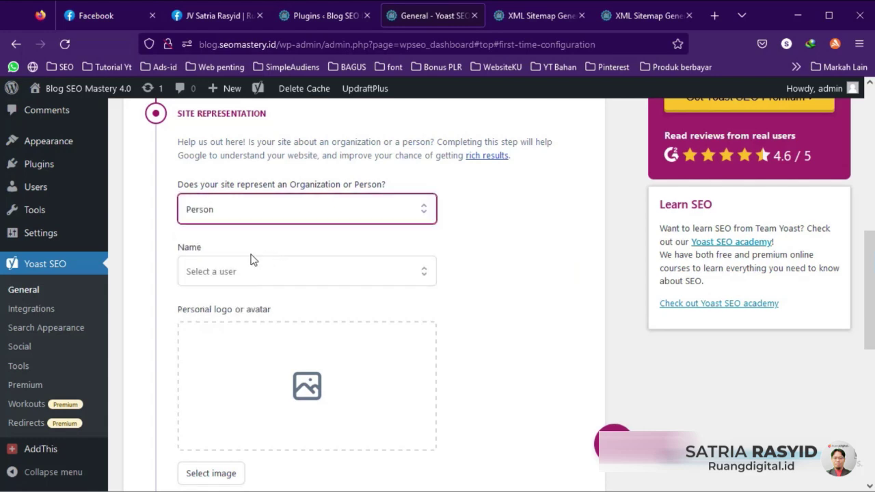
{"action": "left_click", "coordinate": [271, 277]}
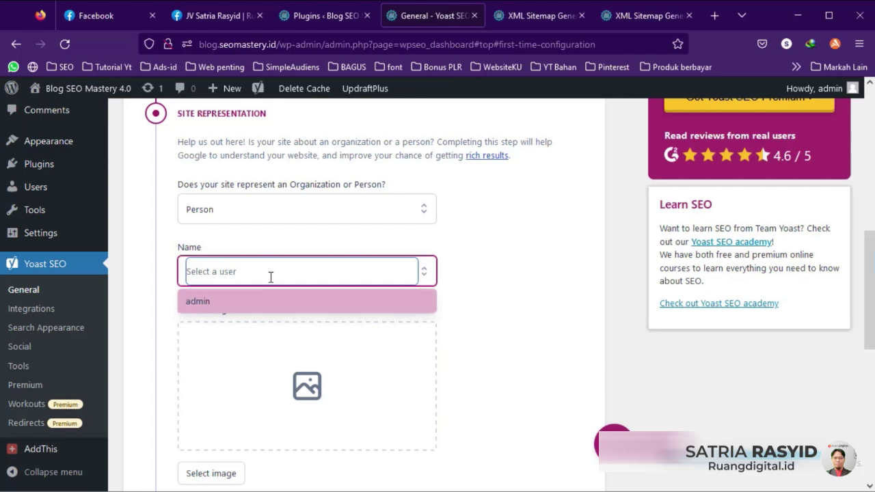
{"action": "left_click", "coordinate": [242, 302]}
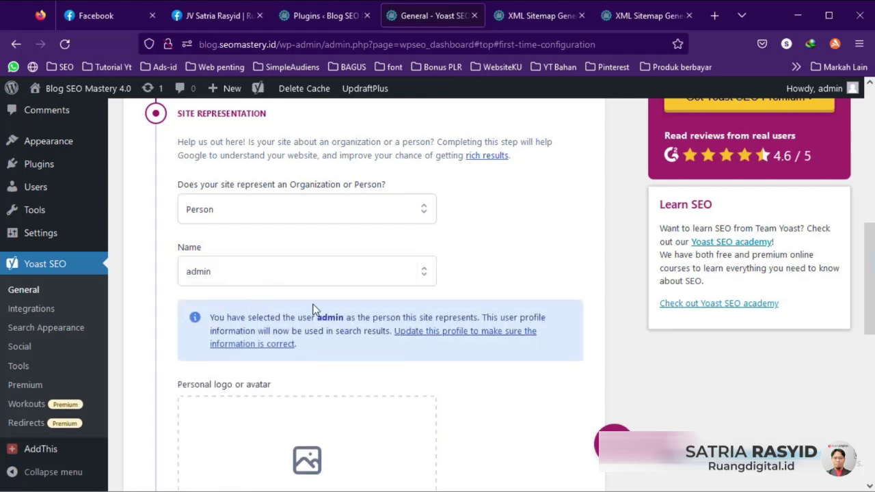
{"action": "scroll", "coordinate": [328, 331], "scroll_direction": "down", "scroll_amount": 2}
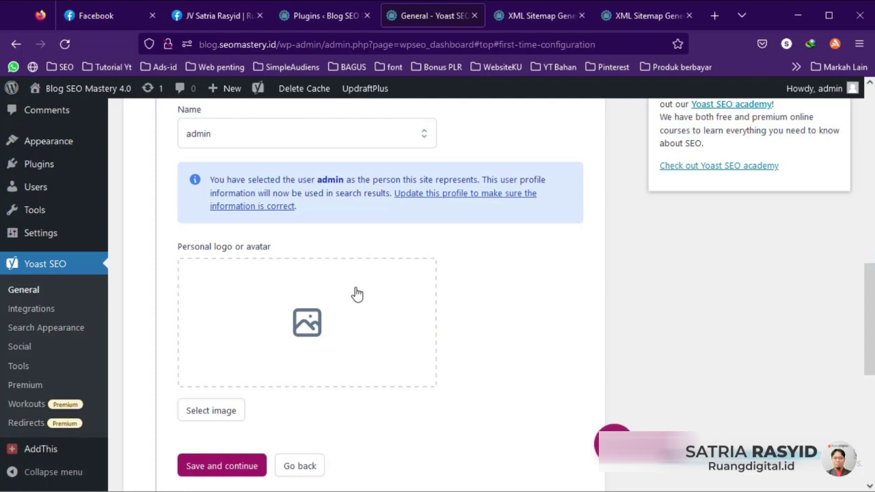
{"action": "scroll", "coordinate": [353, 294], "scroll_direction": "down", "scroll_amount": 2}
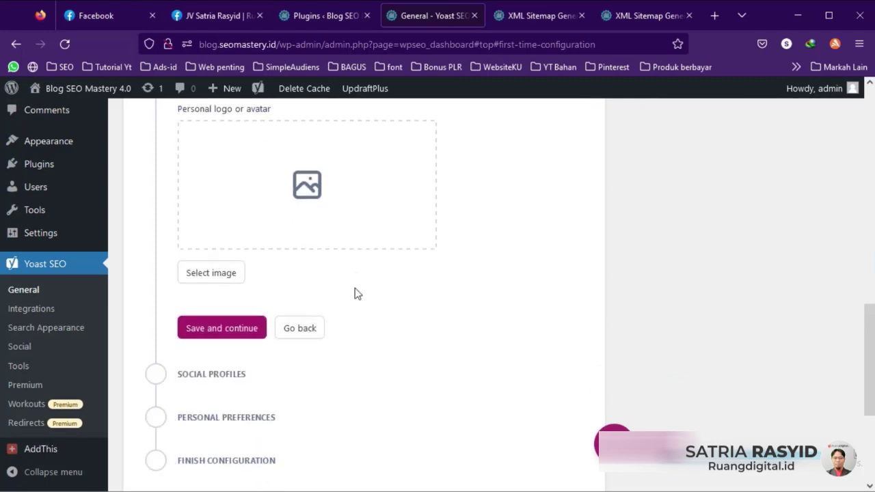
{"action": "left_click", "coordinate": [228, 335]}
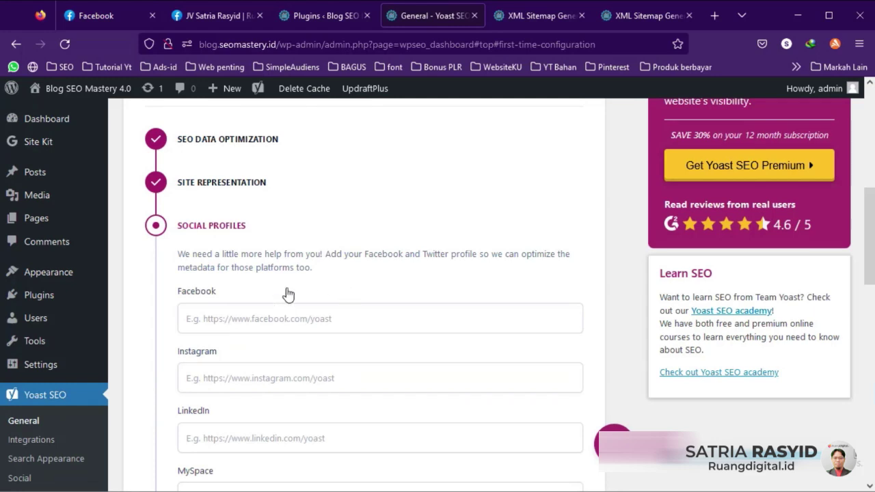
{"action": "scroll", "coordinate": [296, 308], "scroll_direction": "down", "scroll_amount": 2}
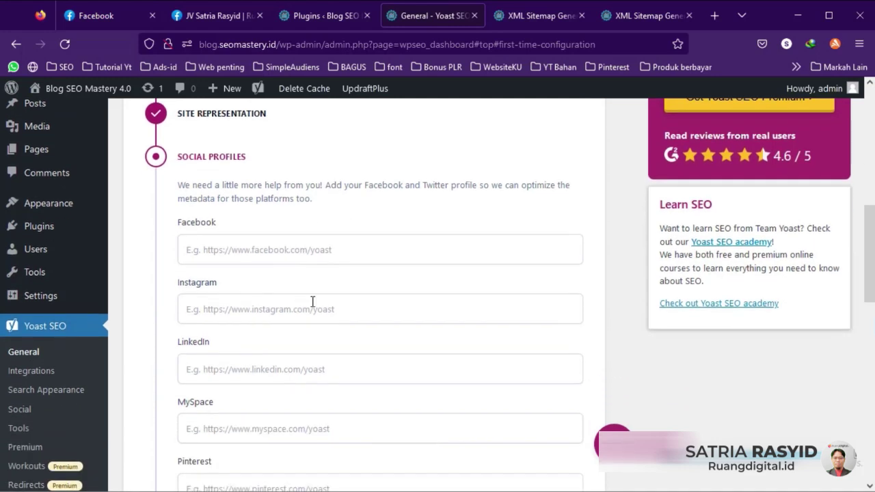
{"action": "left_click", "coordinate": [342, 254]}
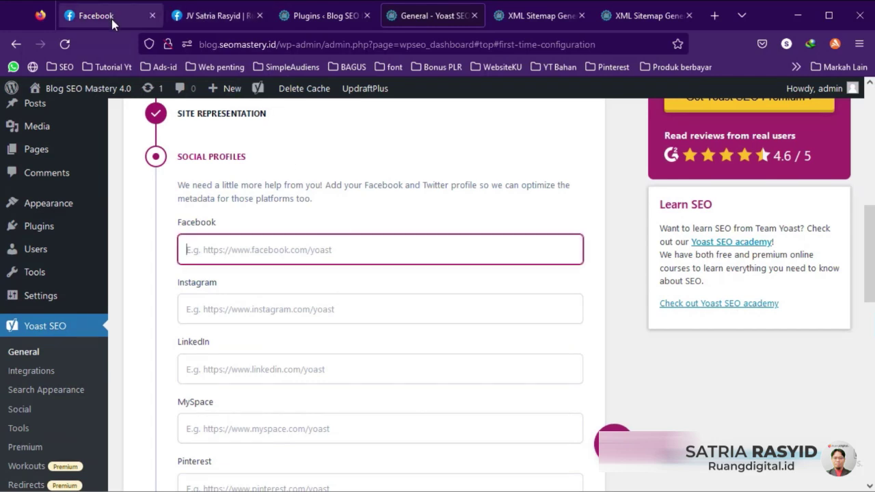
Step: Copy the personal Facebook profile's web address from the address bar, then return to Yoast
{"action": "left_click", "coordinate": [221, 15]}
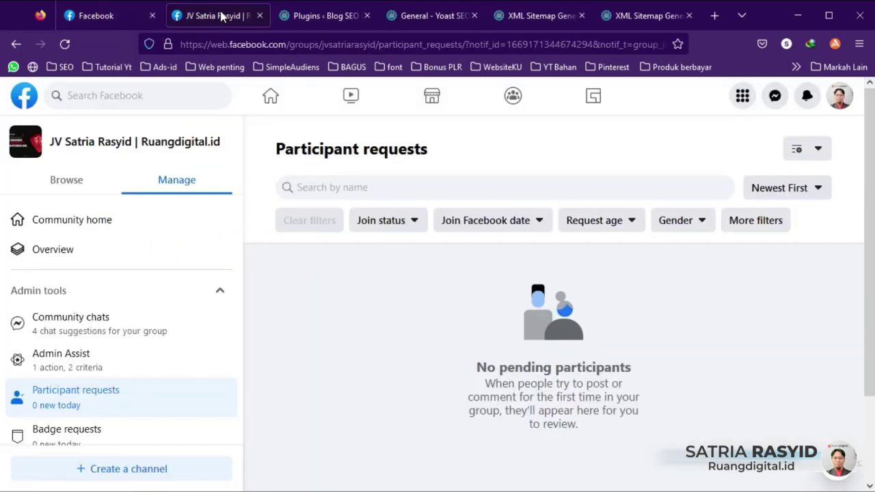
{"action": "left_click", "coordinate": [839, 96]}
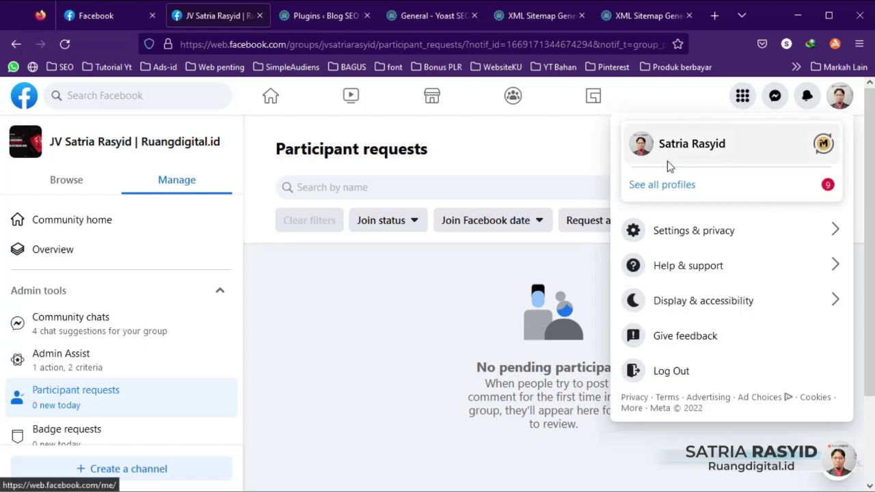
{"action": "left_click", "coordinate": [647, 150]}
{"action": "left_click", "coordinate": [424, 43]}
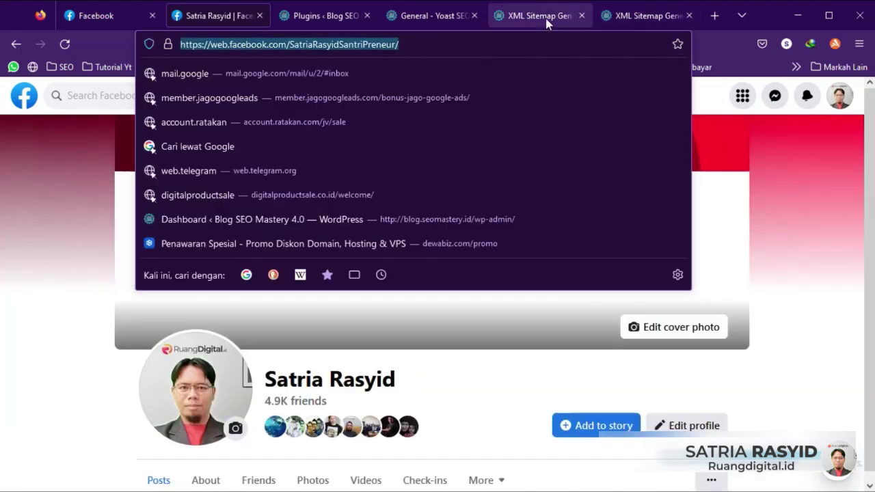
{"action": "right_click", "coordinate": [389, 44]}
{"action": "left_click", "coordinate": [410, 120]}
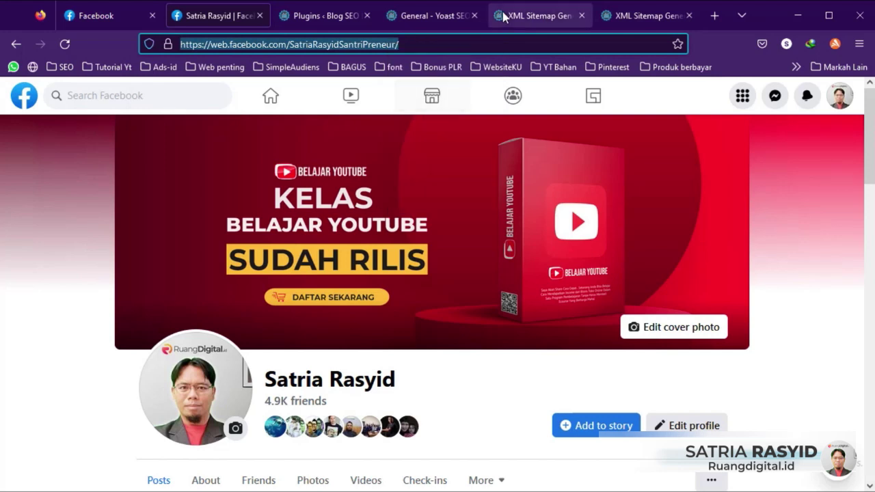
{"action": "left_click", "coordinate": [424, 15]}
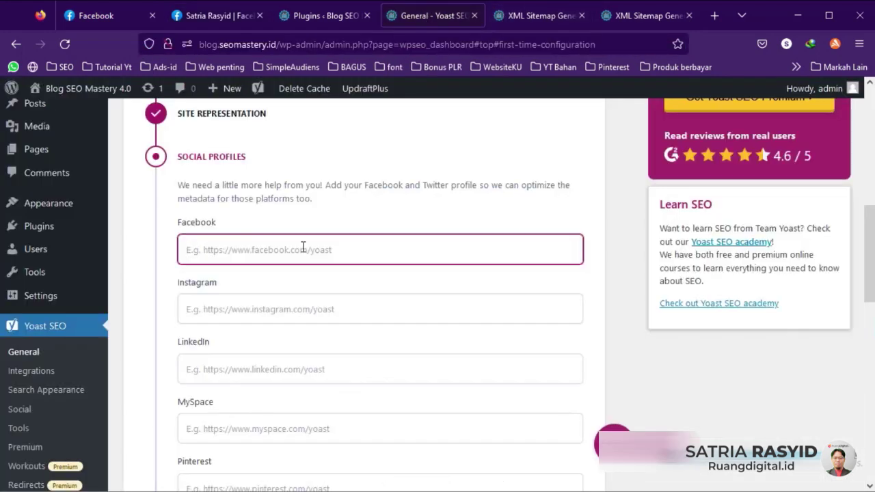
Step: Paste the Facebook profile address and enter the user's Instagram handle
{"action": "key", "text": "ctrl+v"}
{"action": "left_click", "coordinate": [312, 309]}
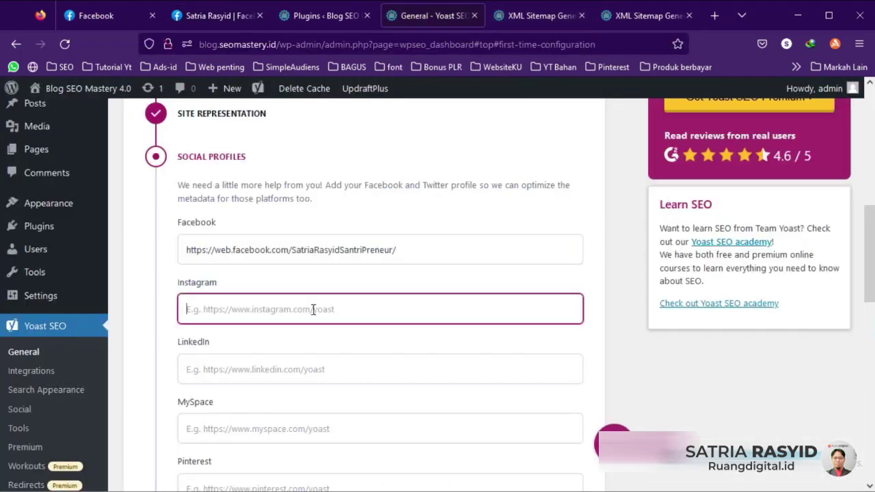
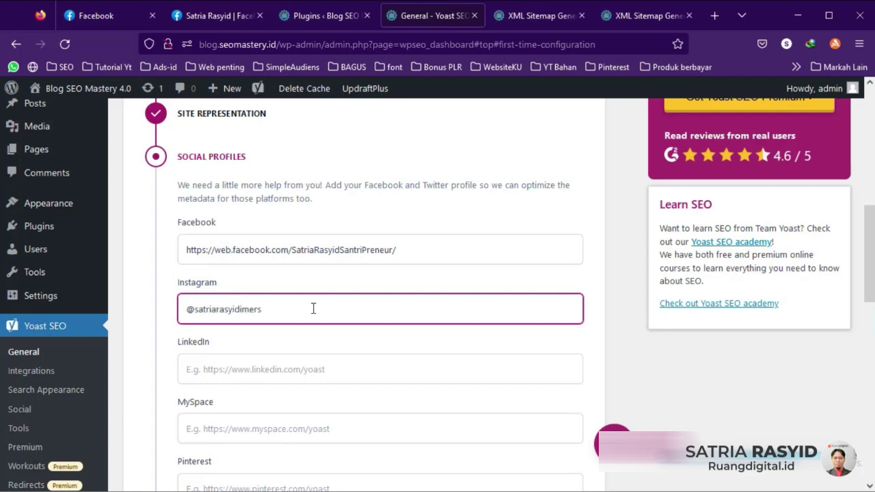
{"action": "scroll", "coordinate": [298, 298], "scroll_direction": "down", "scroll_amount": 2}
Step: Step through the LinkedIn, MySpace, Pinterest, Twitter and YouTube fields, then save the social profiles
{"action": "left_click", "coordinate": [300, 299]}
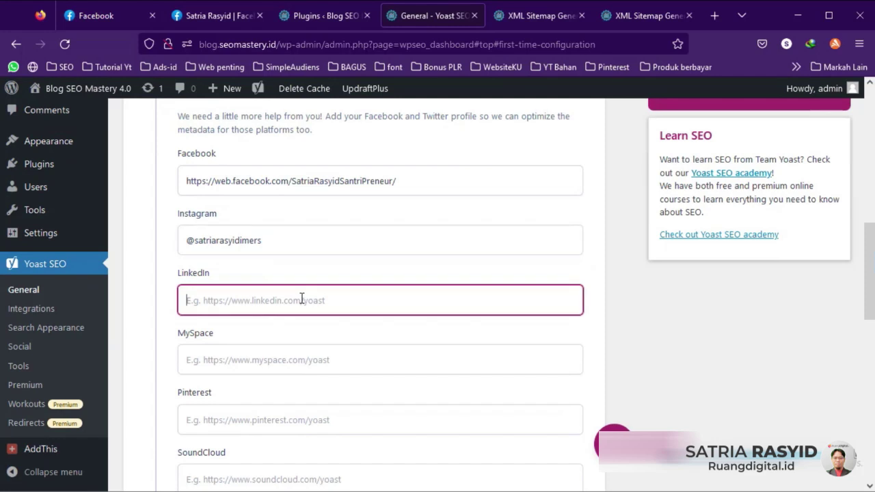
{"action": "left_click", "coordinate": [280, 352]}
{"action": "scroll", "coordinate": [280, 352], "scroll_direction": "down", "scroll_amount": 4}
{"action": "left_click", "coordinate": [288, 286]}
{"action": "scroll", "coordinate": [289, 287], "scroll_direction": "down", "scroll_amount": 6}
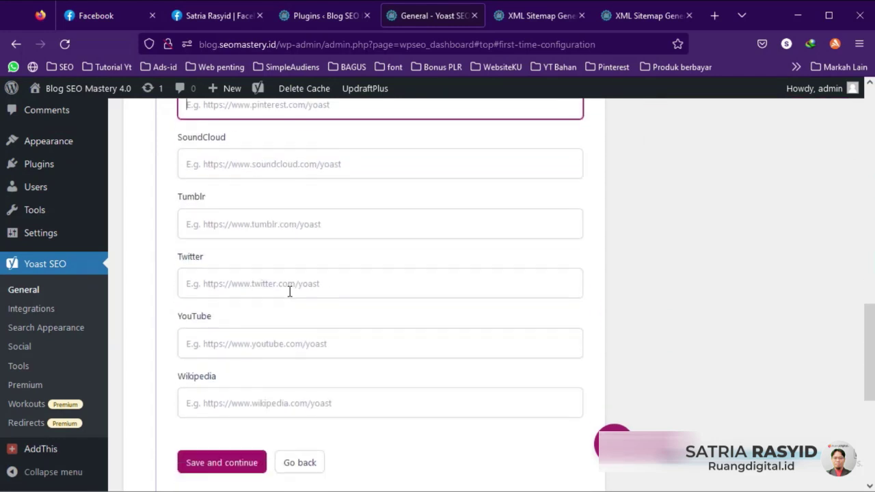
{"action": "left_click", "coordinate": [274, 261]}
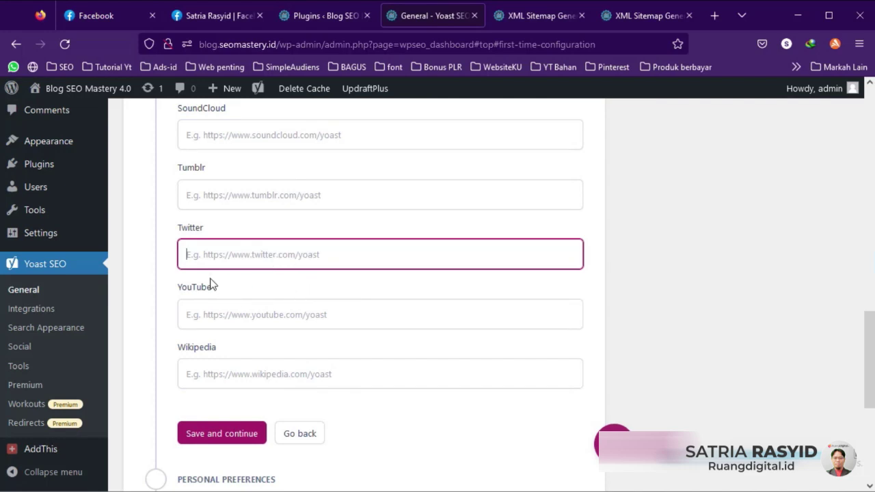
{"action": "left_click", "coordinate": [252, 314]}
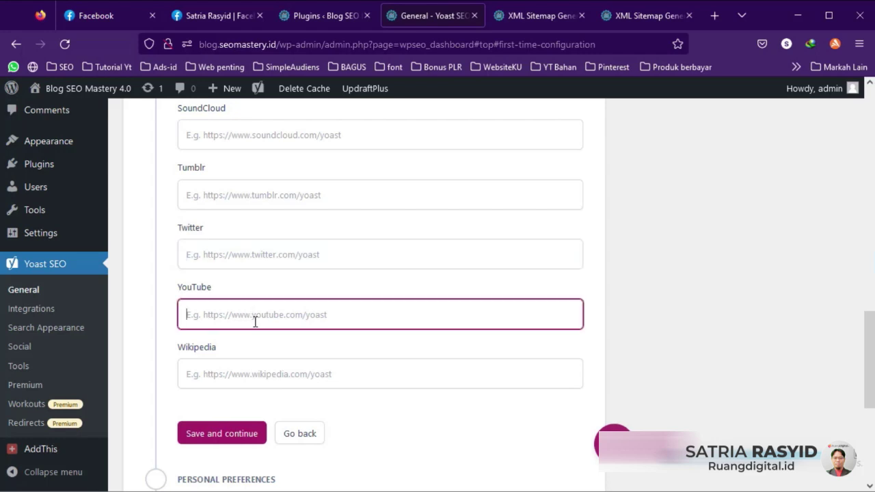
{"action": "scroll", "coordinate": [345, 307], "scroll_direction": "up", "scroll_amount": 3}
{"action": "scroll", "coordinate": [345, 306], "scroll_direction": "up", "scroll_amount": 2}
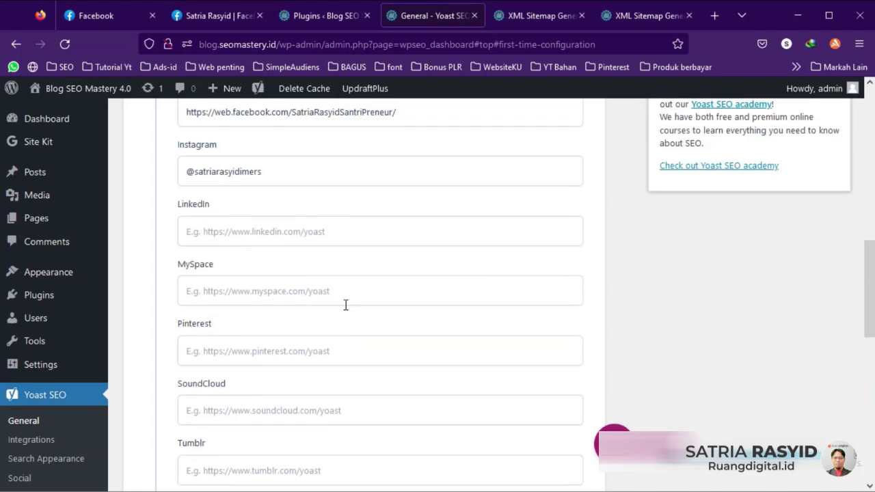
{"action": "scroll", "coordinate": [342, 295], "scroll_direction": "down", "scroll_amount": 4}
{"action": "scroll", "coordinate": [341, 297], "scroll_direction": "down", "scroll_amount": 3}
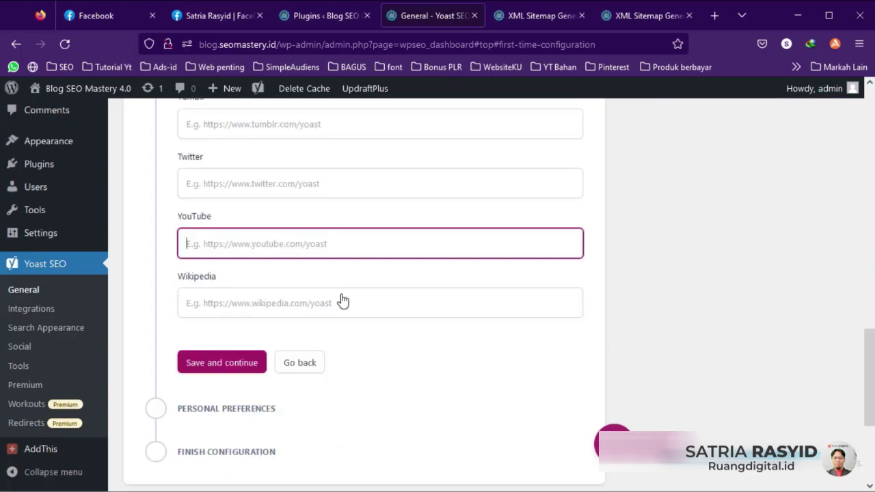
{"action": "left_click", "coordinate": [222, 299]}
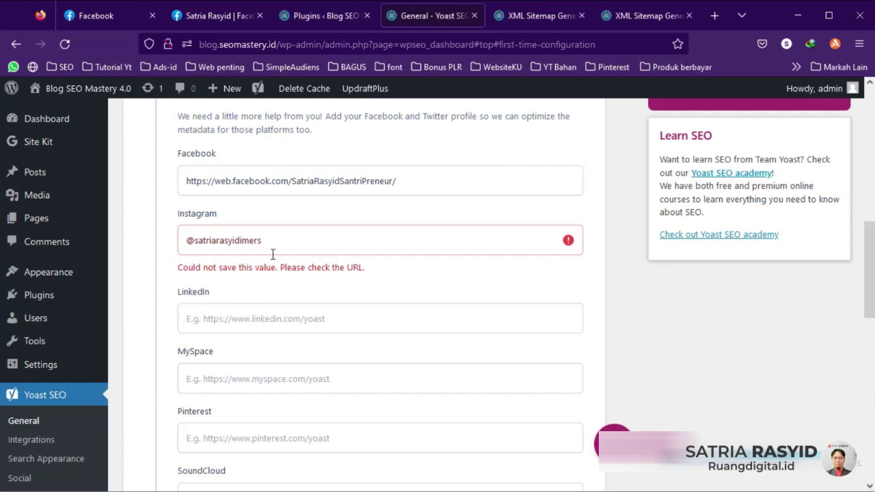
Step: Clear the rejected Instagram handle from its field
{"action": "left_click", "coordinate": [224, 242]}
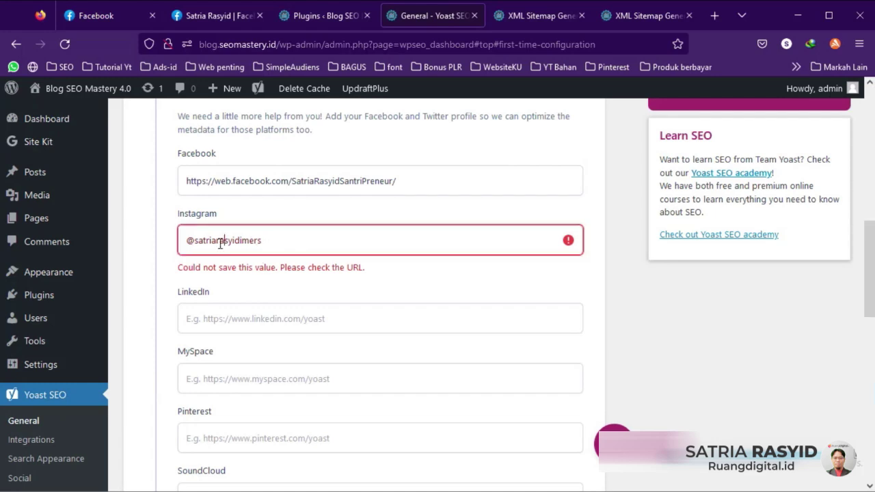
{"action": "key", "text": "ctrl+a"}
{"action": "key", "text": "BackSpace"}
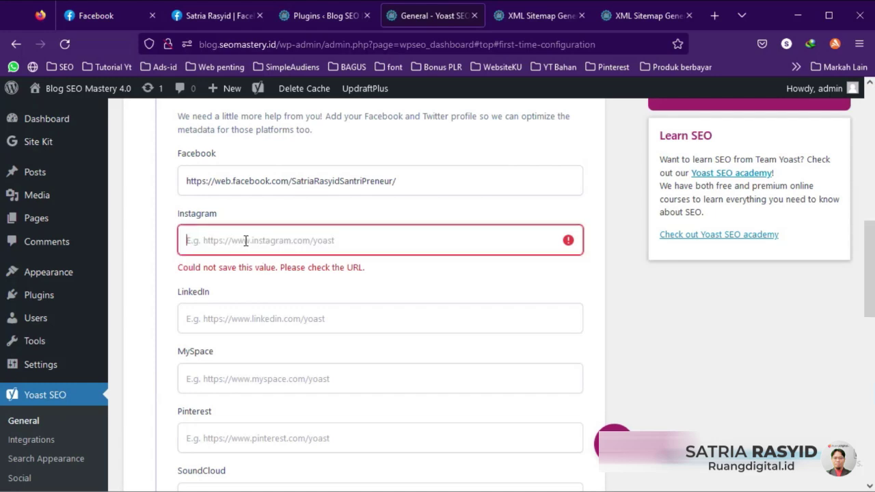
{"action": "left_click", "coordinate": [166, 270]}
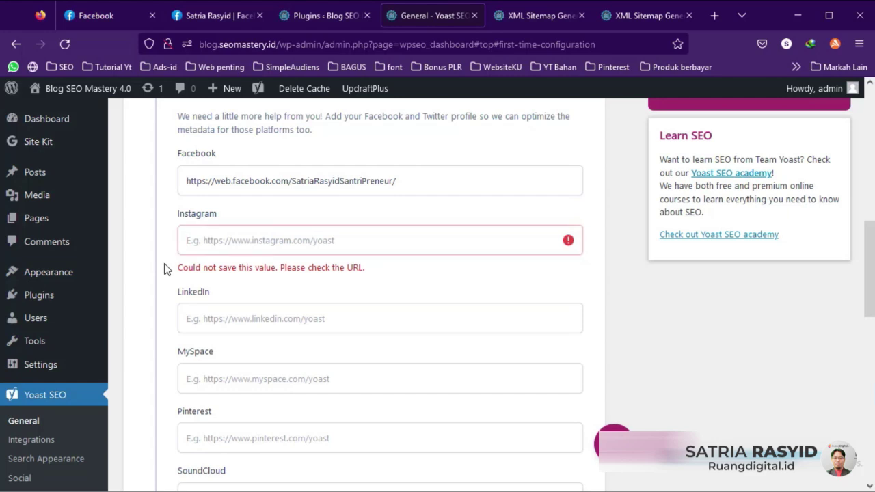
{"action": "scroll", "coordinate": [293, 240], "scroll_direction": "down", "scroll_amount": 7}
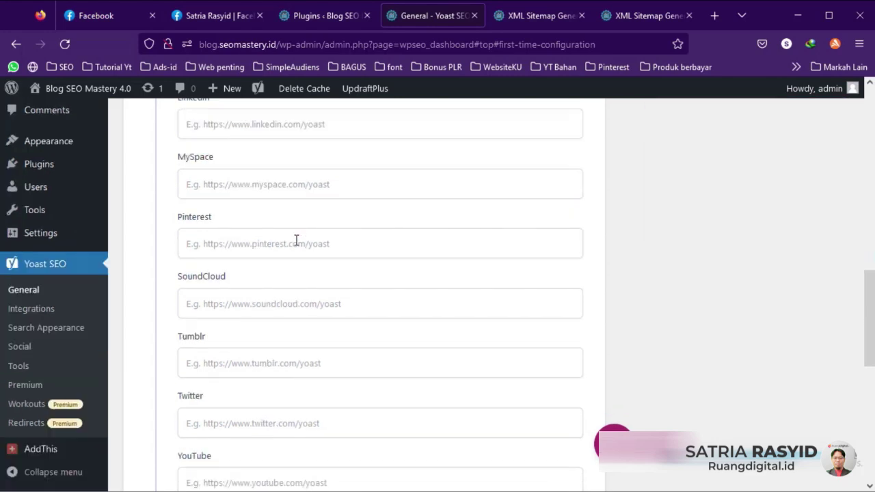
Step: Save the social profiles step, leave Yoast usage tracking set to No, and finish the configuration
{"action": "left_click", "coordinate": [220, 314]}
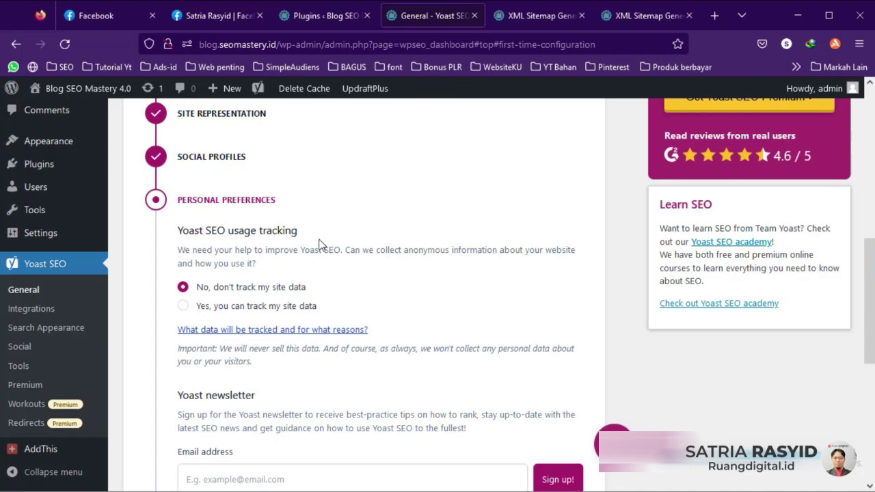
{"action": "scroll", "coordinate": [306, 261], "scroll_direction": "down", "scroll_amount": 2}
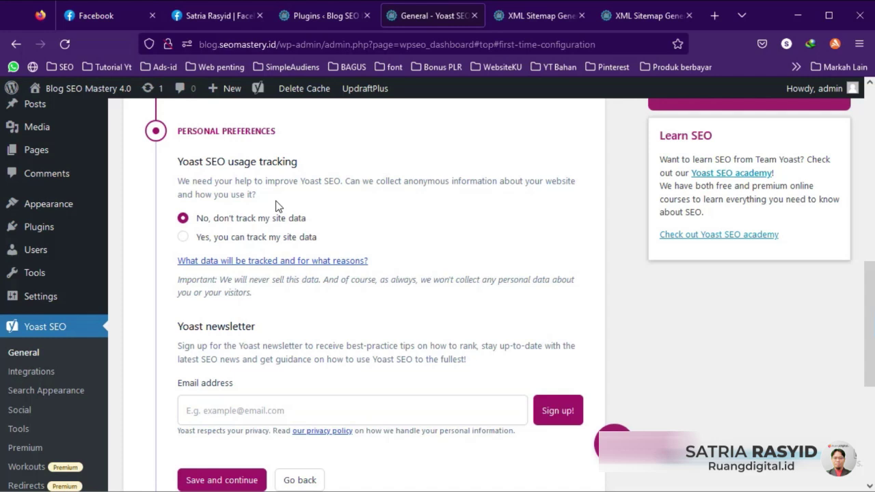
{"action": "left_click", "coordinate": [183, 236]}
{"action": "left_click", "coordinate": [182, 218]}
{"action": "scroll", "coordinate": [347, 222], "scroll_direction": "down", "scroll_amount": 3}
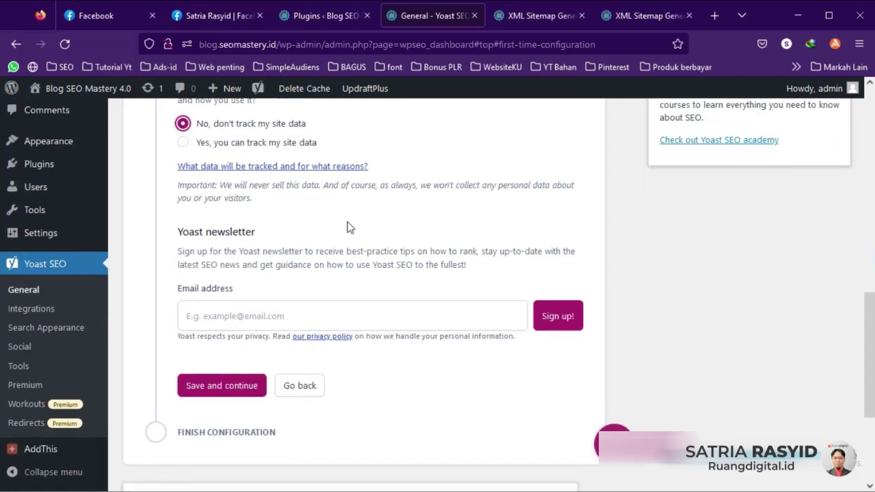
{"action": "left_click", "coordinate": [240, 344]}
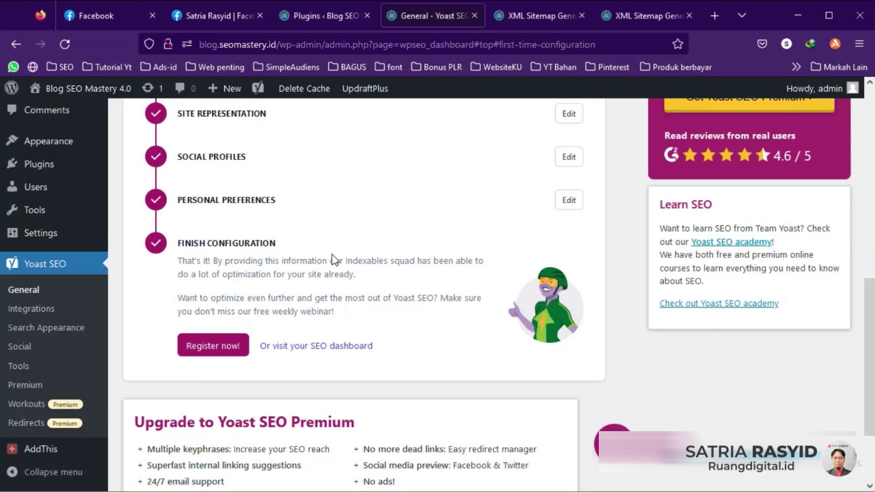
{"action": "left_click", "coordinate": [316, 345]}
Step: Review the Yoast Features toggles, then bring up the Webmaster Tools verification code fields
{"action": "left_click", "coordinate": [217, 215]}
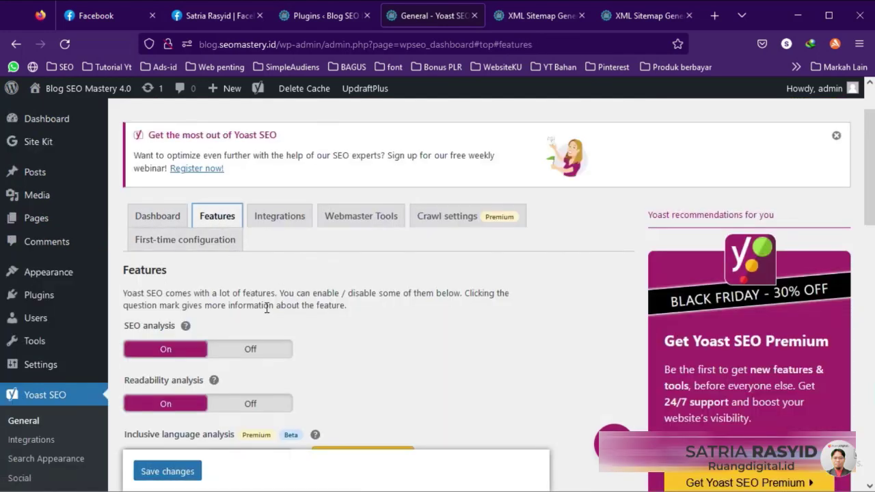
{"action": "scroll", "coordinate": [170, 314], "scroll_direction": "down", "scroll_amount": 2}
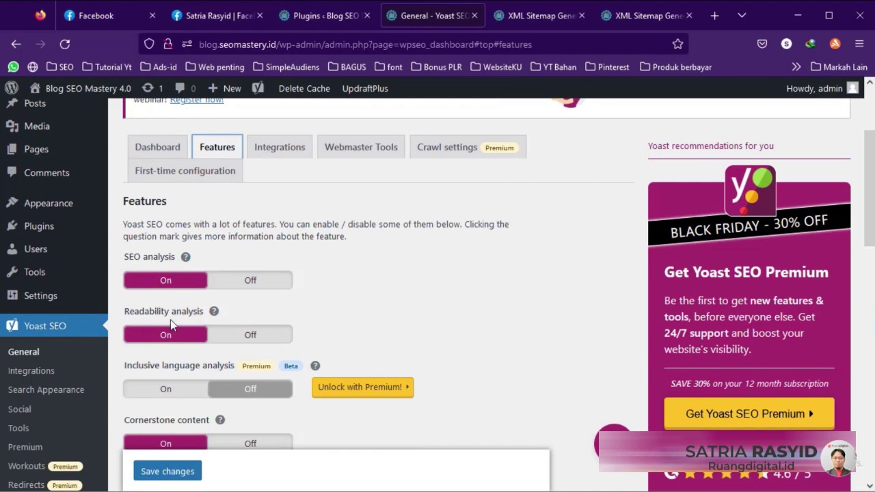
{"action": "scroll", "coordinate": [220, 307], "scroll_direction": "down", "scroll_amount": 2}
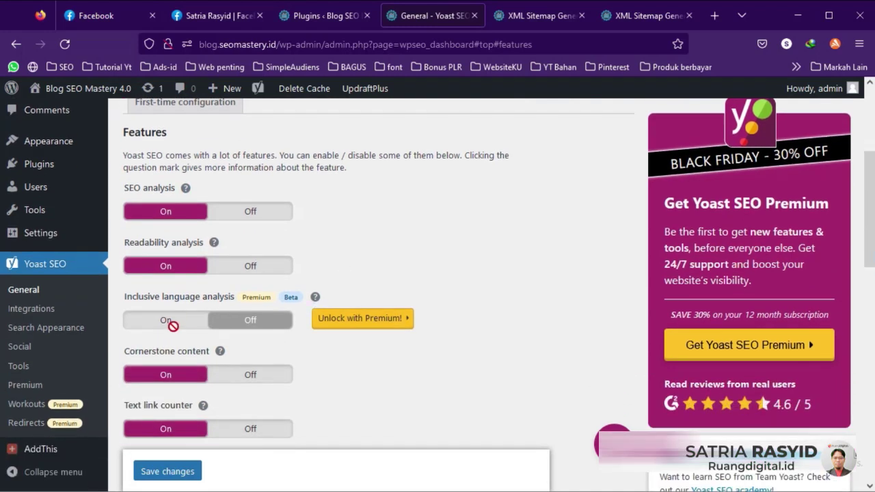
{"action": "scroll", "coordinate": [282, 297], "scroll_direction": "down", "scroll_amount": 5}
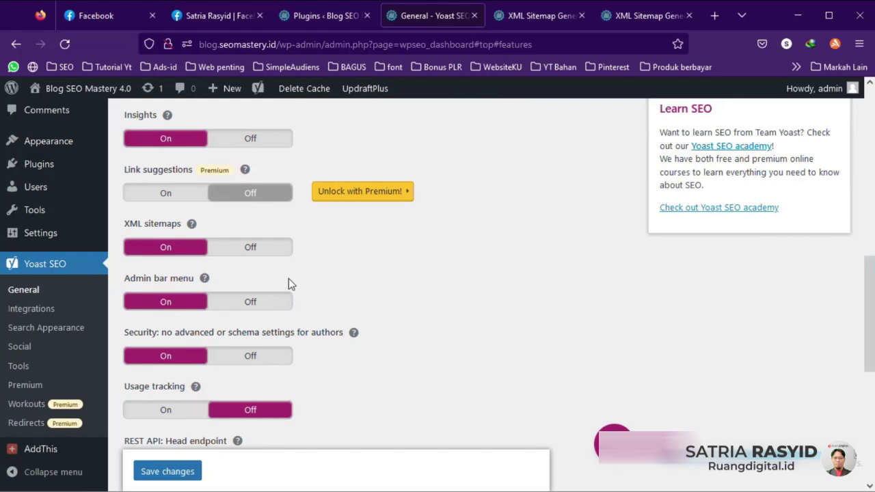
{"action": "scroll", "coordinate": [294, 283], "scroll_direction": "down", "scroll_amount": 2}
{"action": "scroll", "coordinate": [313, 291], "scroll_direction": "down", "scroll_amount": 3}
{"action": "scroll", "coordinate": [316, 294], "scroll_direction": "down", "scroll_amount": 1}
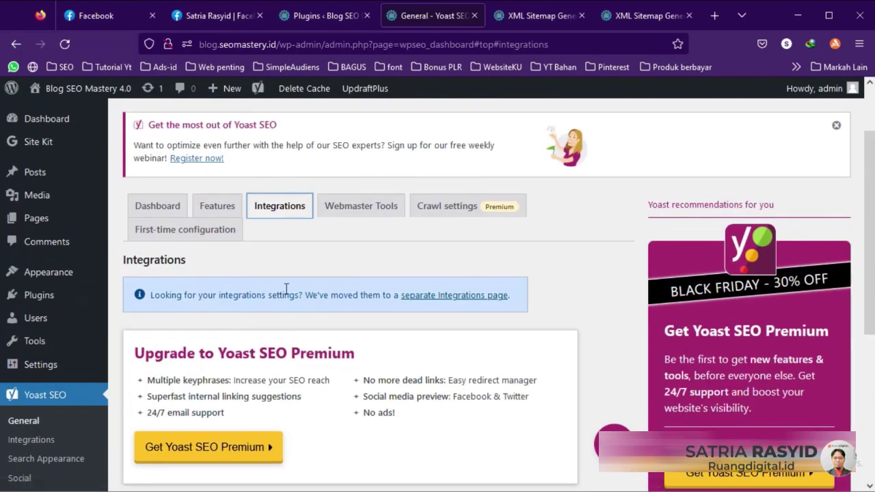
{"action": "left_click", "coordinate": [356, 208]}
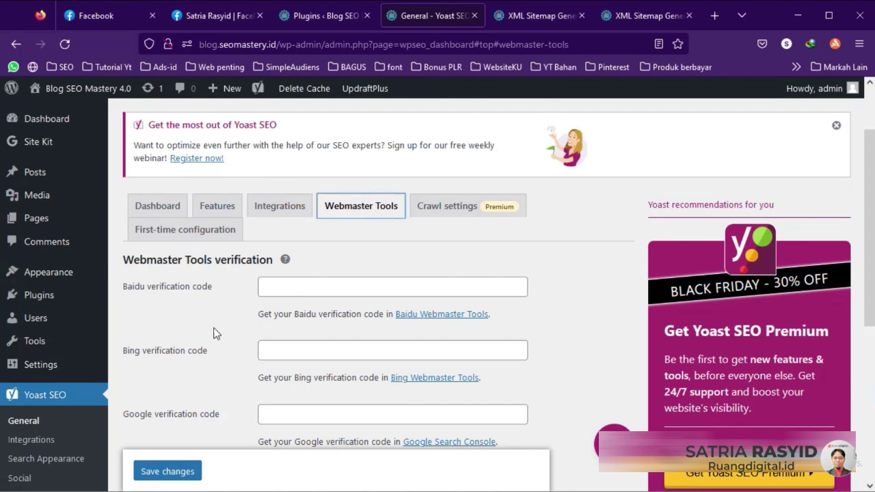
{"action": "scroll", "coordinate": [194, 362], "scroll_direction": "down", "scroll_amount": 3}
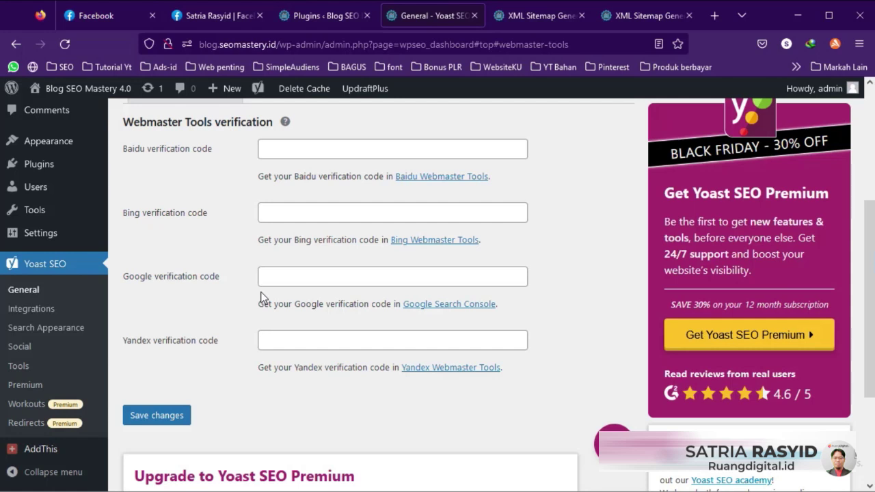
{"action": "scroll", "coordinate": [259, 297], "scroll_direction": "up", "scroll_amount": 2}
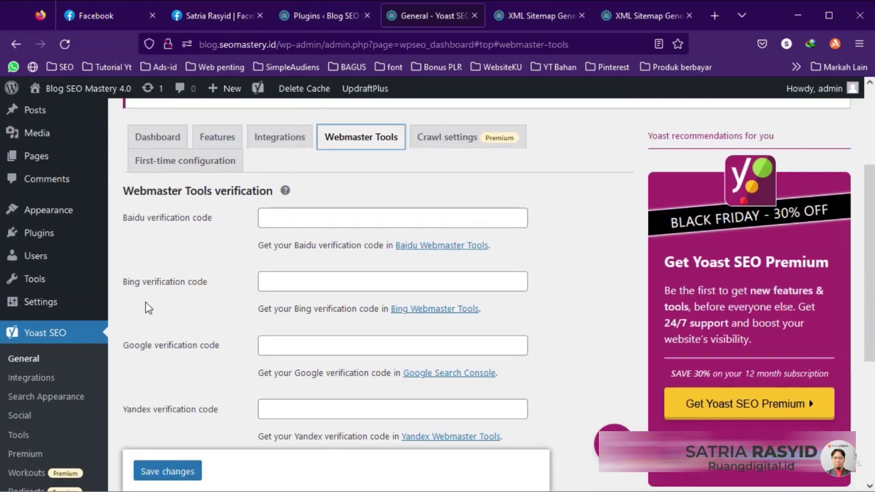
{"action": "scroll", "coordinate": [147, 413], "scroll_direction": "down", "scroll_amount": 2}
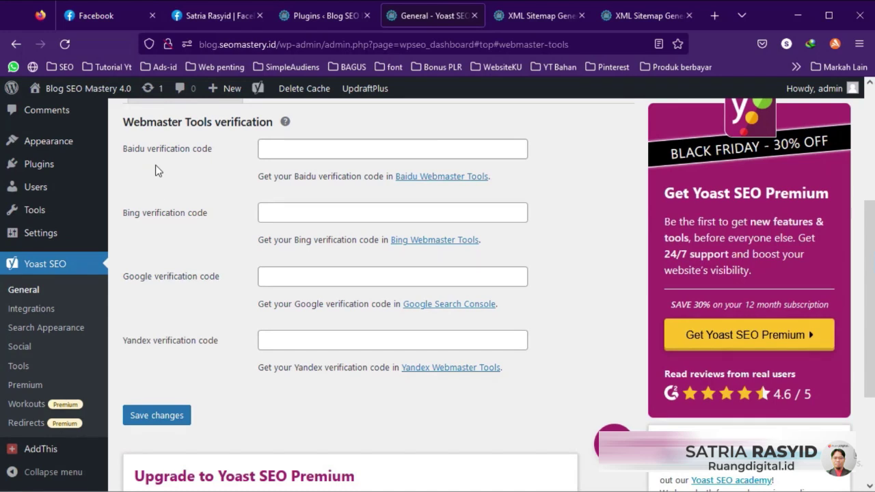
{"action": "key", "text": "Tab"}
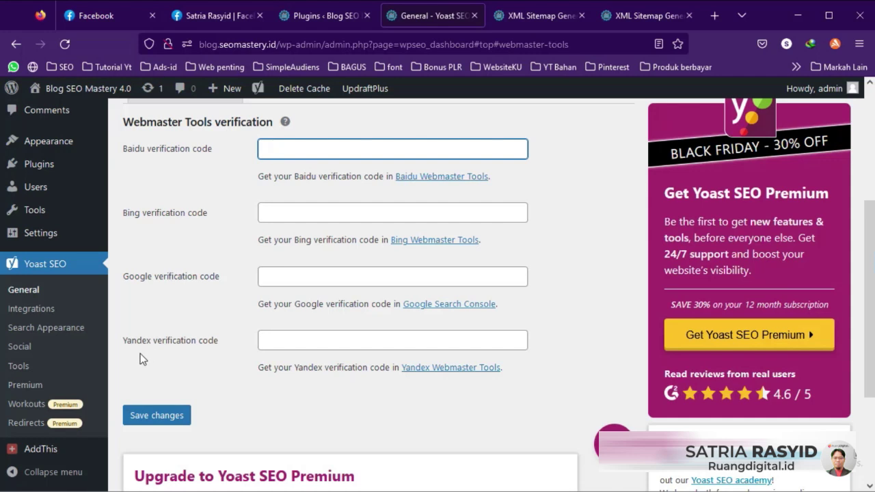
{"action": "scroll", "coordinate": [174, 346], "scroll_direction": "up", "scroll_amount": 2}
{"action": "scroll", "coordinate": [173, 345], "scroll_direction": "down", "scroll_amount": 1}
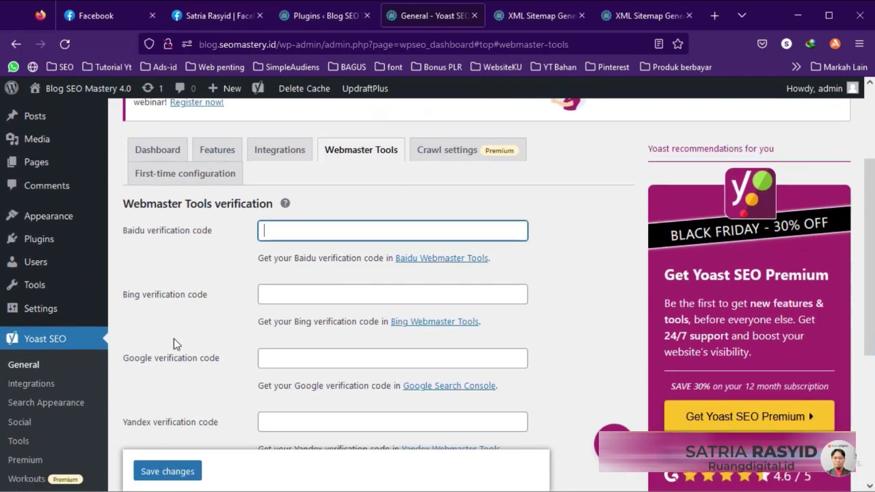
{"action": "scroll", "coordinate": [174, 345], "scroll_direction": "up", "scroll_amount": 1}
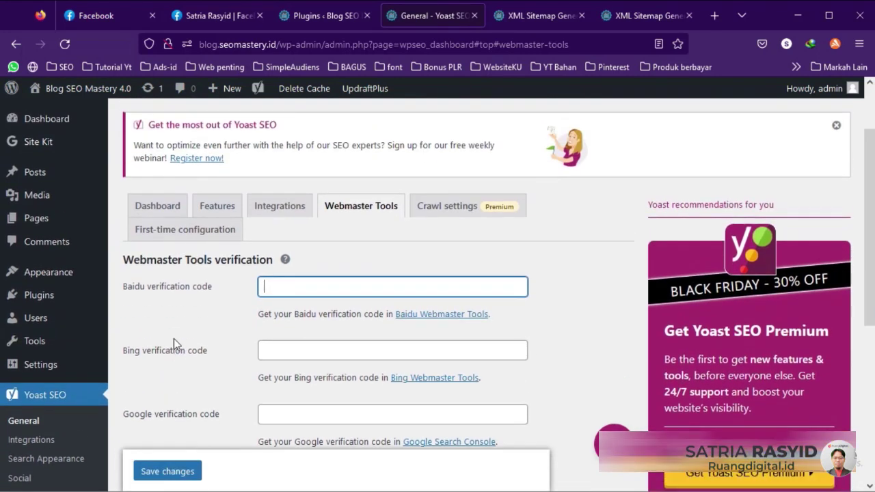
{"action": "left_click", "coordinate": [450, 214]}
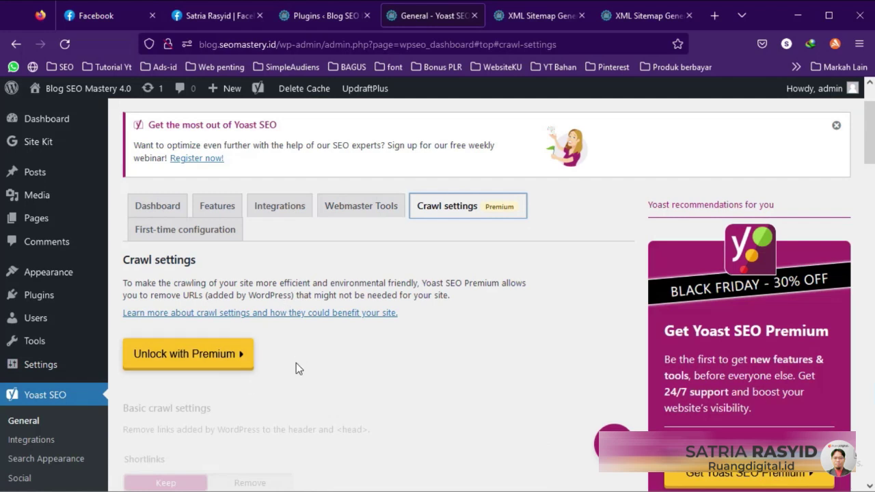
Step: Go to Yoast SEO's first-time configuration
{"action": "scroll", "coordinate": [280, 365], "scroll_direction": "down", "scroll_amount": 4}
{"action": "scroll", "coordinate": [287, 362], "scroll_direction": "up", "scroll_amount": 4}
{"action": "left_click", "coordinate": [202, 236]}
{"action": "scroll", "coordinate": [225, 295], "scroll_direction": "down", "scroll_amount": 6}
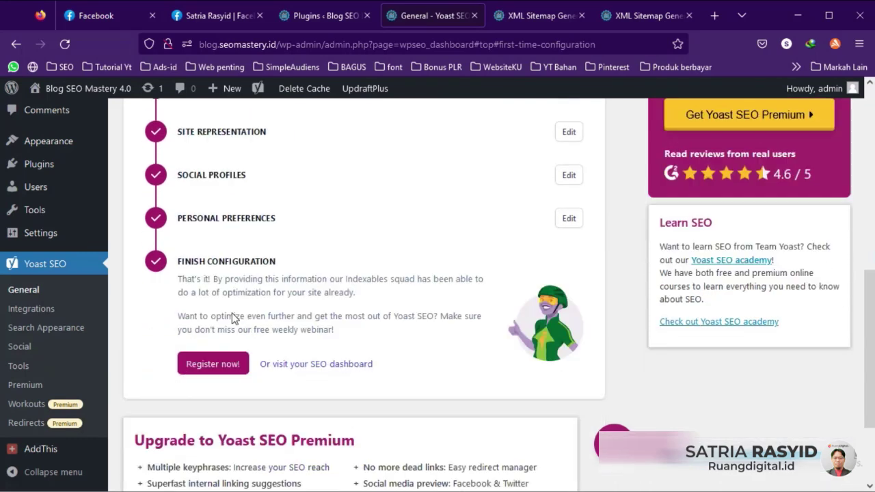
{"action": "scroll", "coordinate": [403, 246], "scroll_direction": "up", "scroll_amount": 2}
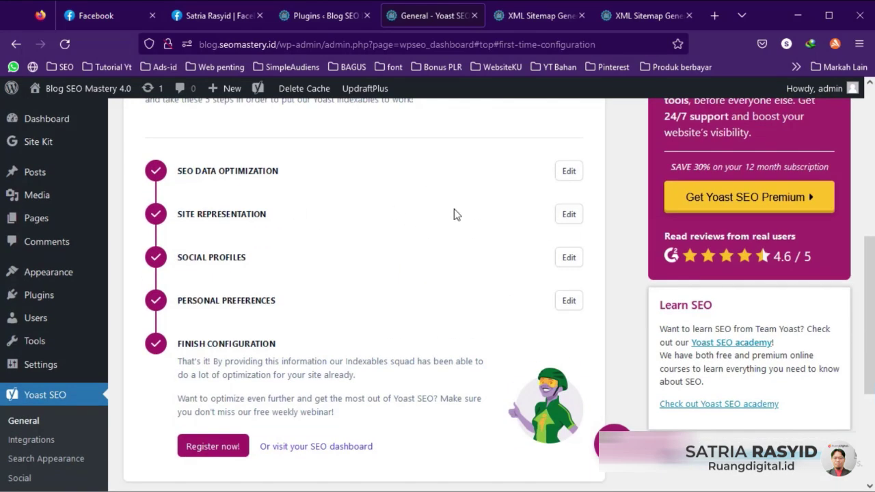
Step: Reopen the Site representation step, keep Person selected, and save the changes
{"action": "left_click", "coordinate": [568, 218]}
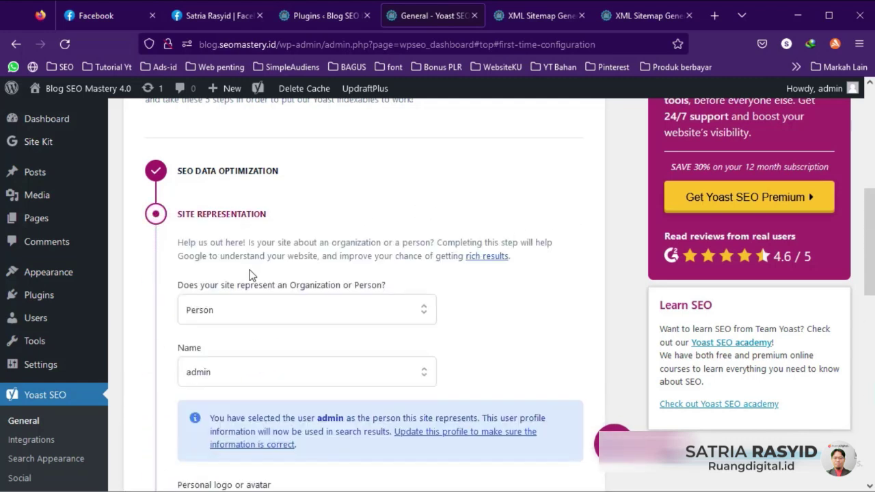
{"action": "left_click", "coordinate": [244, 310]}
{"action": "left_click", "coordinate": [525, 295]}
{"action": "scroll", "coordinate": [485, 305], "scroll_direction": "down", "scroll_amount": 4}
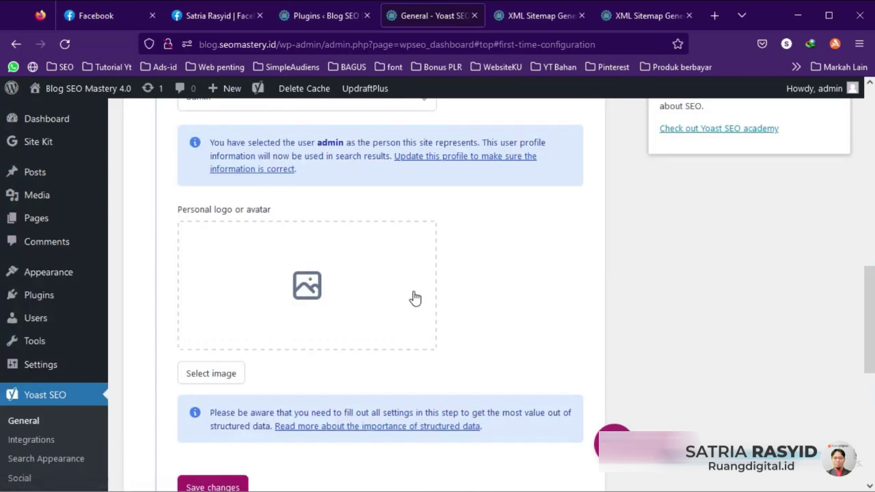
{"action": "scroll", "coordinate": [316, 293], "scroll_direction": "down", "scroll_amount": 2}
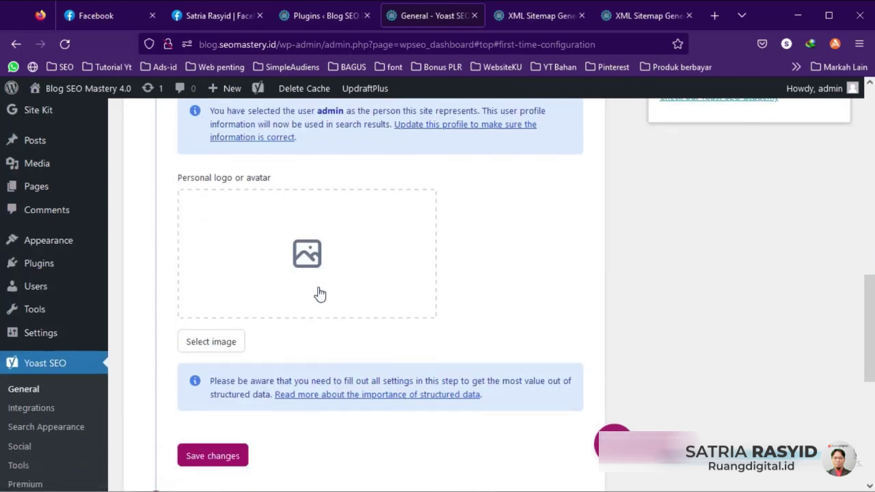
{"action": "left_click", "coordinate": [217, 429]}
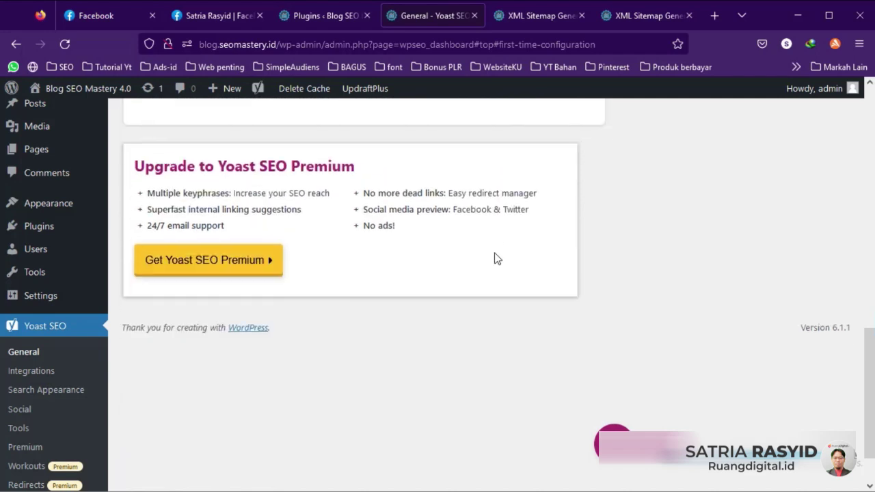
{"action": "scroll", "coordinate": [482, 244], "scroll_direction": "up", "scroll_amount": 2}
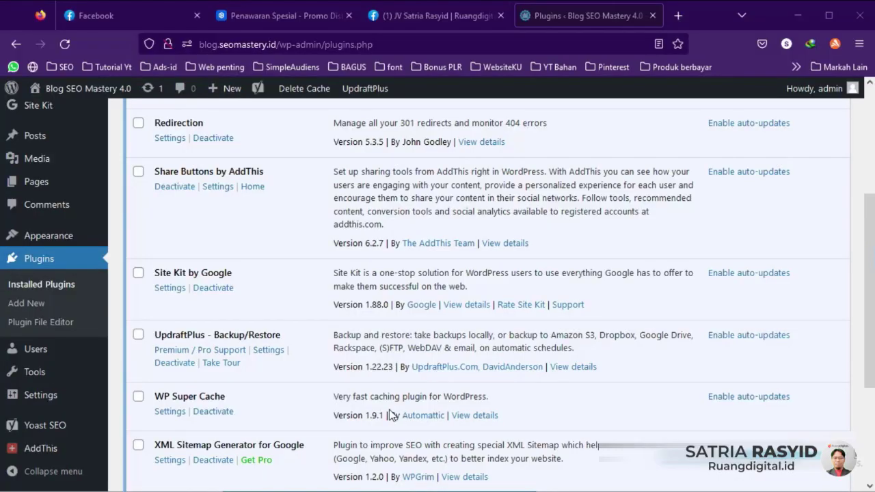
Step: Open WP Super Cache's Settings link from the plugins list in a new browser tab
{"action": "scroll", "coordinate": [260, 438], "scroll_direction": "down", "scroll_amount": 2}
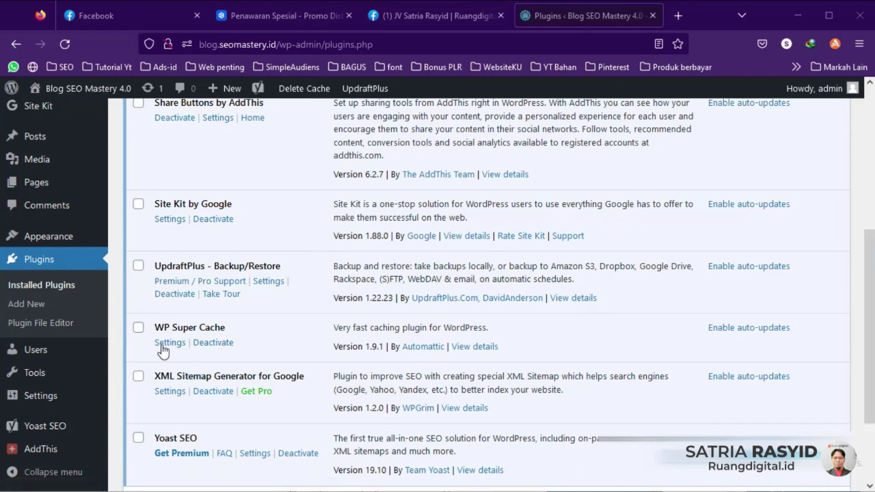
{"action": "right_click", "coordinate": [162, 349]}
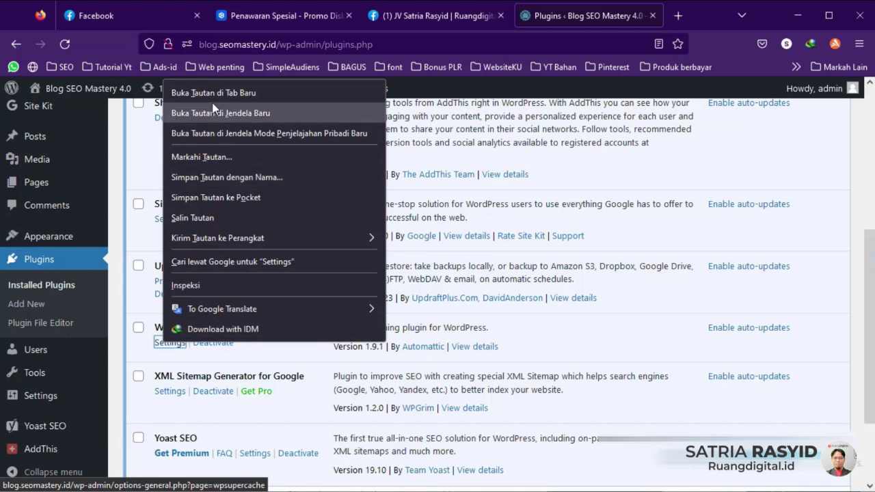
{"action": "left_click", "coordinate": [209, 89]}
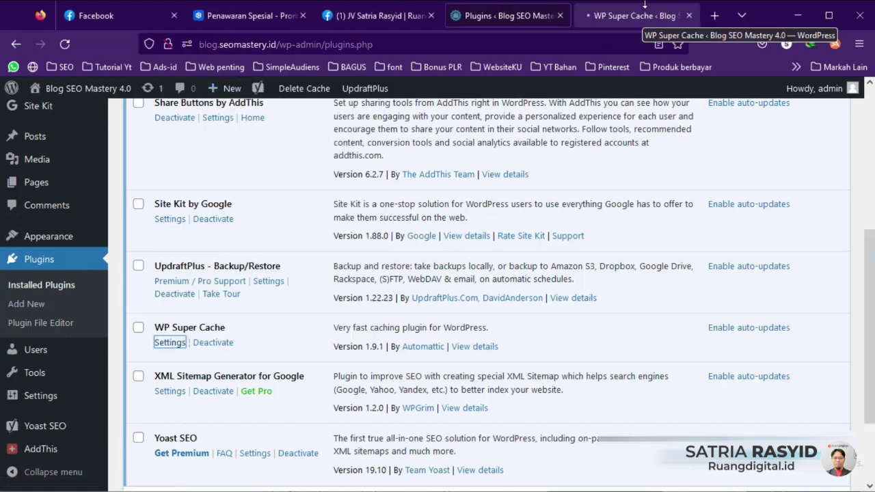
Step: Run WP Super Cache's Test Cache and confirm three OK fetches with matching timestamps
{"action": "left_click", "coordinate": [639, 20]}
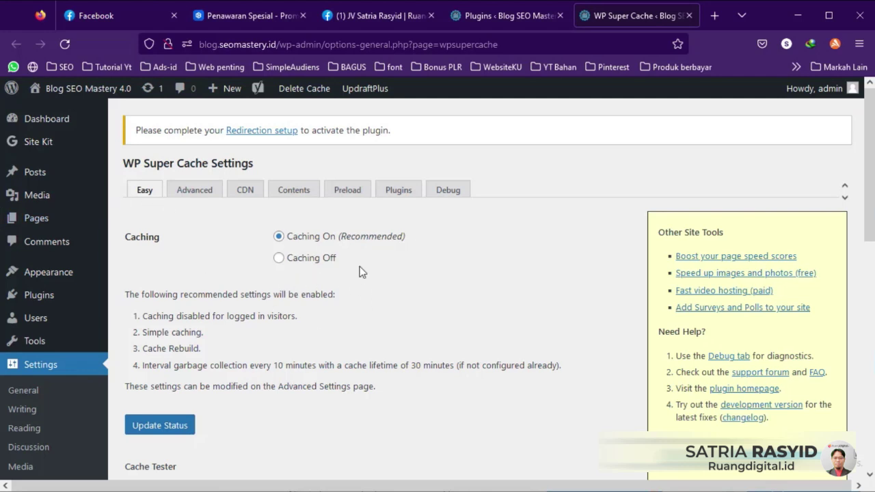
{"action": "scroll", "coordinate": [226, 355], "scroll_direction": "down", "scroll_amount": 2}
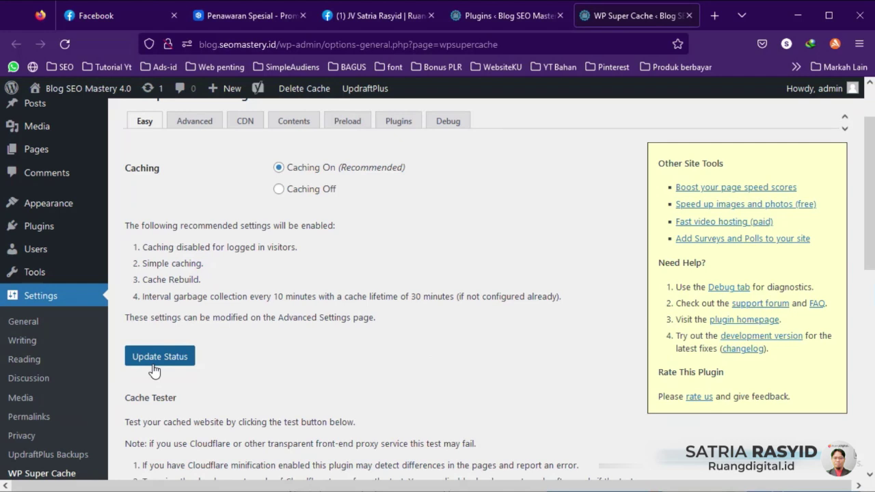
{"action": "scroll", "coordinate": [155, 368], "scroll_direction": "down", "scroll_amount": 6}
{"action": "left_click", "coordinate": [179, 328]}
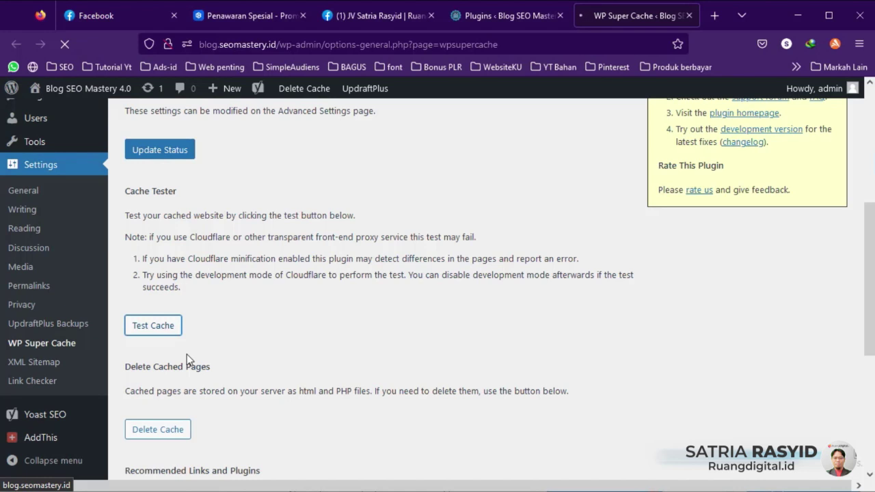
{"action": "scroll", "coordinate": [154, 347], "scroll_direction": "down", "scroll_amount": 3}
{"action": "scroll", "coordinate": [205, 355], "scroll_direction": "down", "scroll_amount": 3}
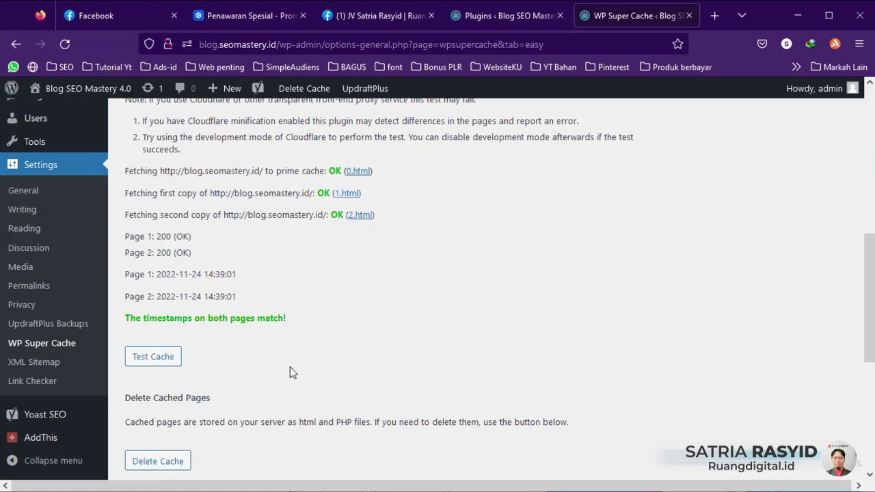
{"action": "scroll", "coordinate": [289, 371], "scroll_direction": "up", "scroll_amount": 1}
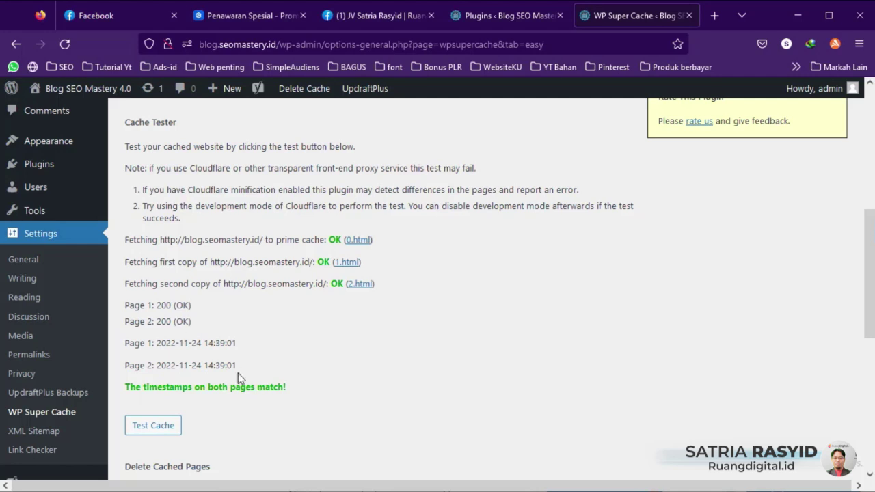
{"action": "scroll", "coordinate": [236, 417], "scroll_direction": "down", "scroll_amount": 3}
{"action": "scroll", "coordinate": [236, 412], "scroll_direction": "up", "scroll_amount": 10}
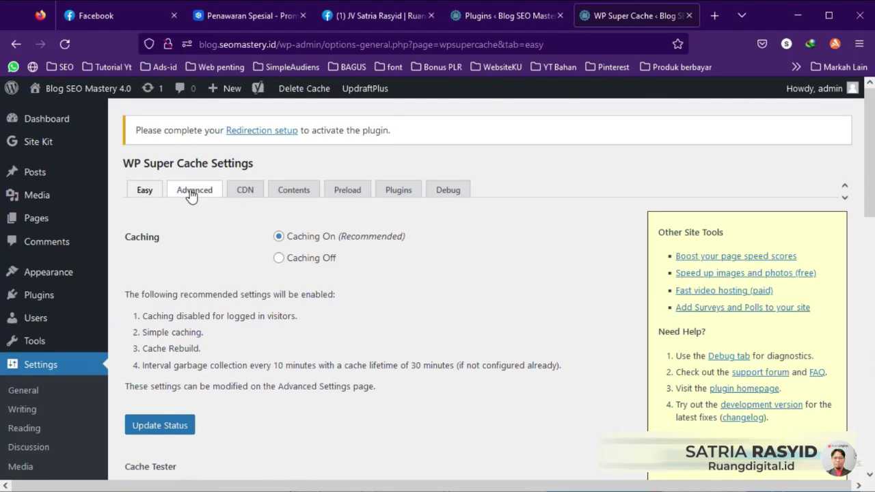
{"action": "left_click", "coordinate": [194, 193]}
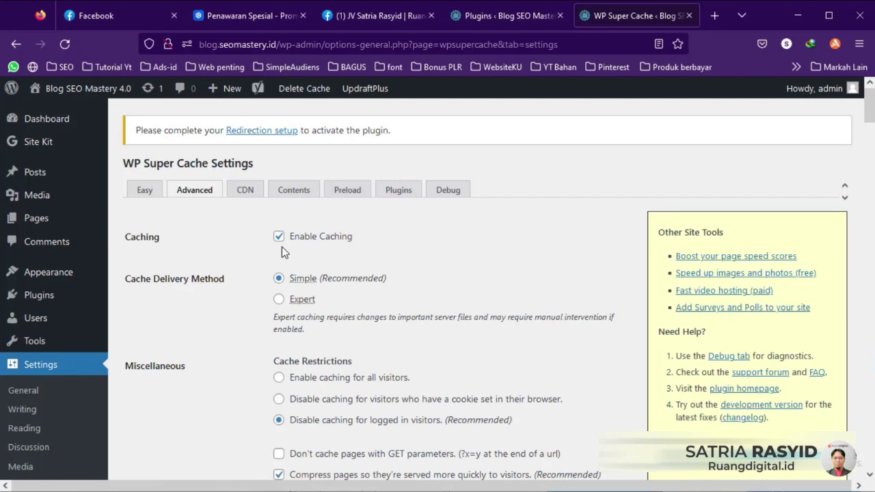
{"action": "scroll", "coordinate": [341, 243], "scroll_direction": "down", "scroll_amount": 2}
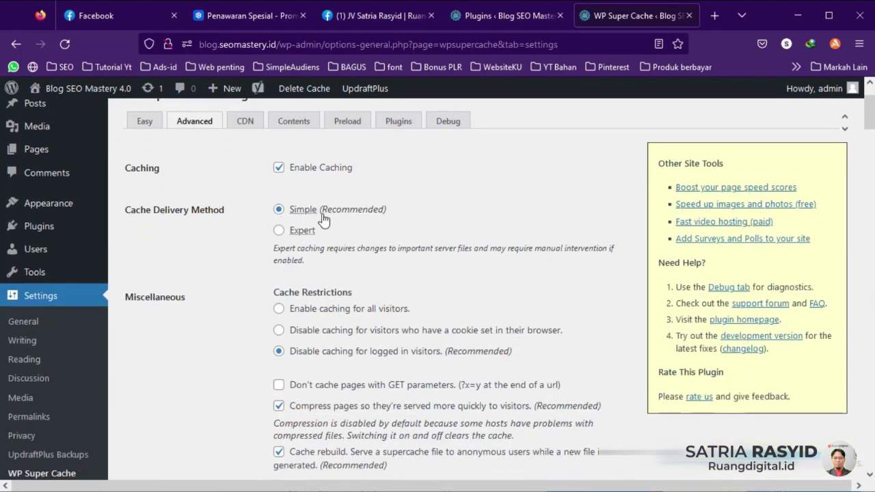
{"action": "scroll", "coordinate": [243, 235], "scroll_direction": "down", "scroll_amount": 2}
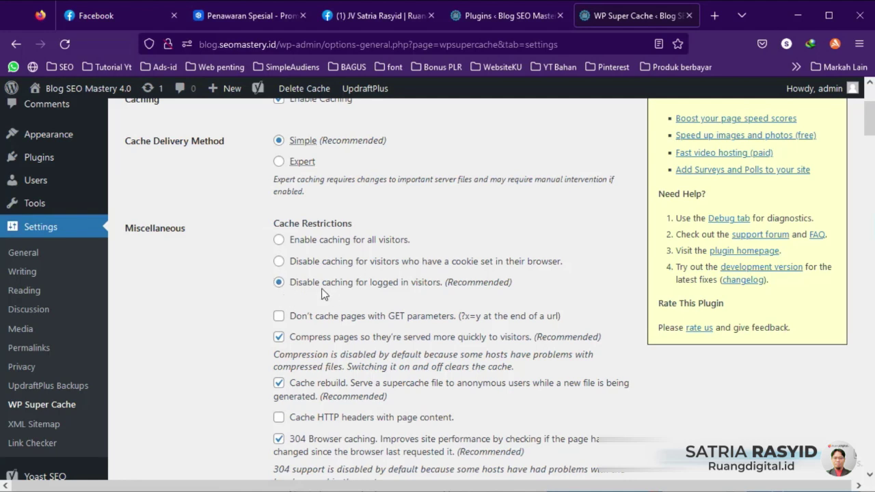
{"action": "scroll", "coordinate": [451, 270], "scroll_direction": "down", "scroll_amount": 2}
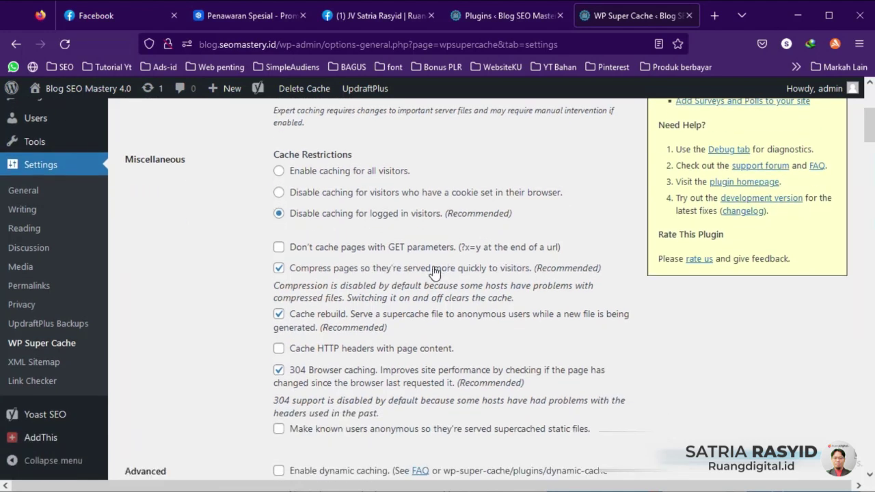
{"action": "scroll", "coordinate": [211, 280], "scroll_direction": "down", "scroll_amount": 2}
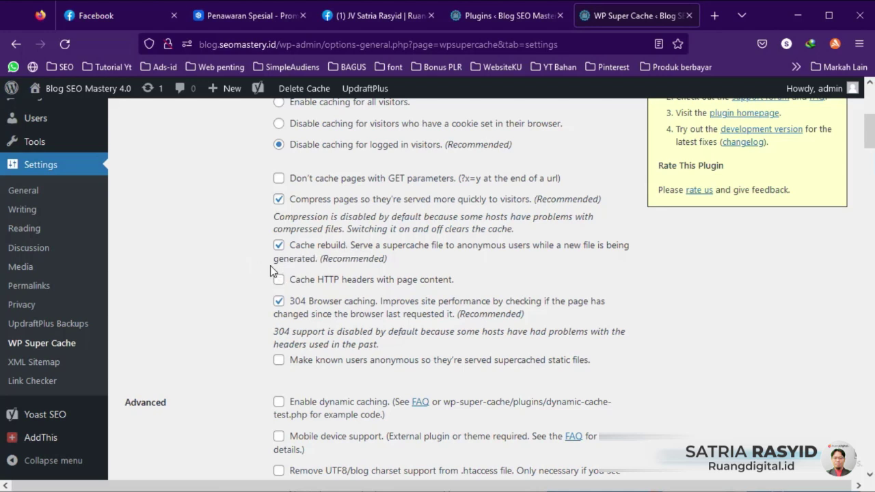
{"action": "scroll", "coordinate": [272, 270], "scroll_direction": "down", "scroll_amount": 2}
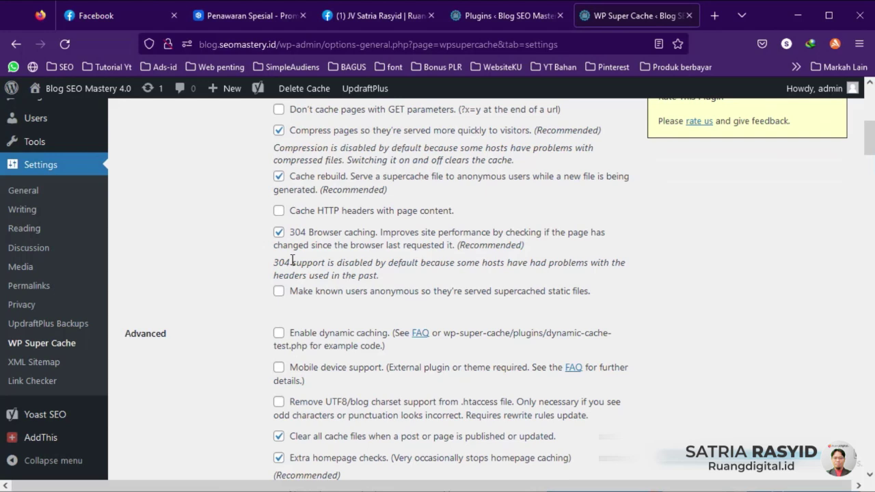
{"action": "left_click", "coordinate": [279, 232]}
{"action": "scroll", "coordinate": [240, 263], "scroll_direction": "down", "scroll_amount": 3}
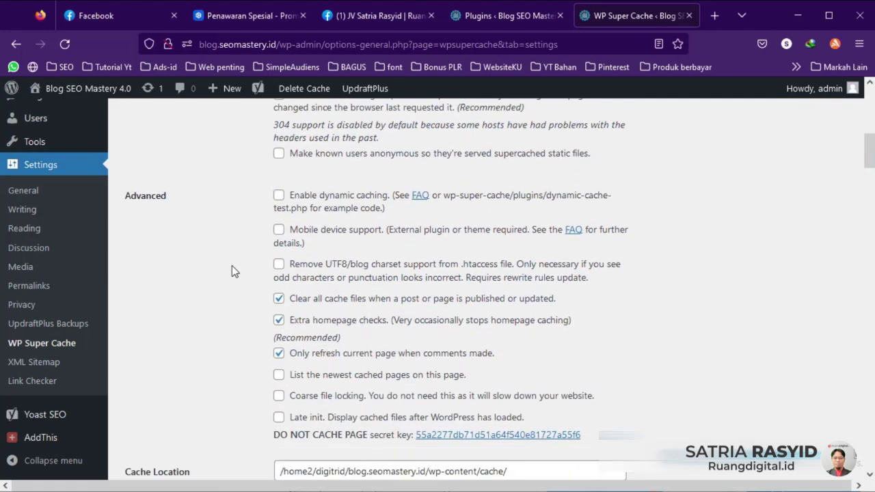
{"action": "scroll", "coordinate": [171, 217], "scroll_direction": "down", "scroll_amount": 2}
{"action": "scroll", "coordinate": [170, 217], "scroll_direction": "up", "scroll_amount": 2}
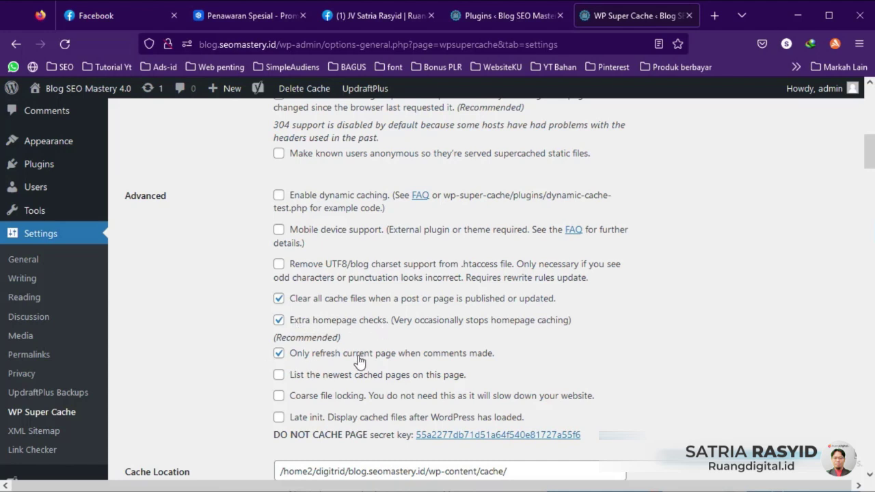
{"action": "scroll", "coordinate": [387, 366], "scroll_direction": "down", "scroll_amount": 1}
{"action": "scroll", "coordinate": [387, 366], "scroll_direction": "down", "scroll_amount": 4}
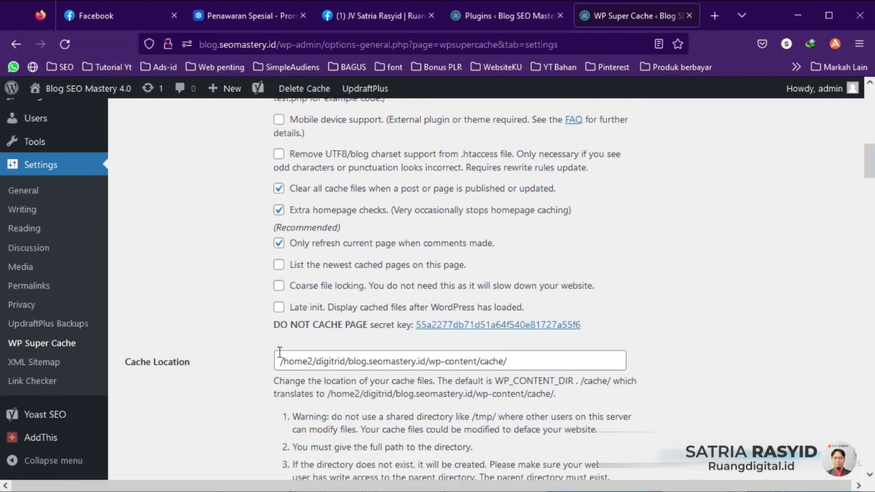
{"action": "scroll", "coordinate": [203, 357], "scroll_direction": "down", "scroll_amount": 2}
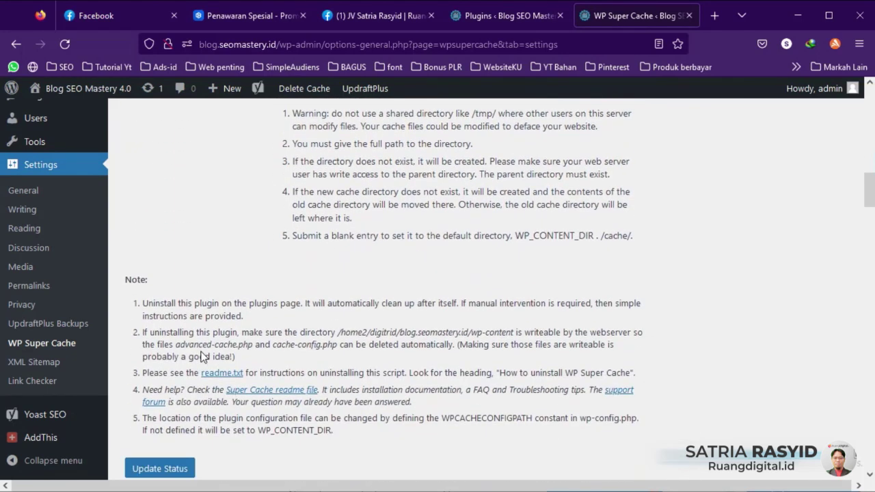
{"action": "scroll", "coordinate": [359, 315], "scroll_direction": "down", "scroll_amount": 2}
{"action": "scroll", "coordinate": [321, 334], "scroll_direction": "up", "scroll_amount": 1}
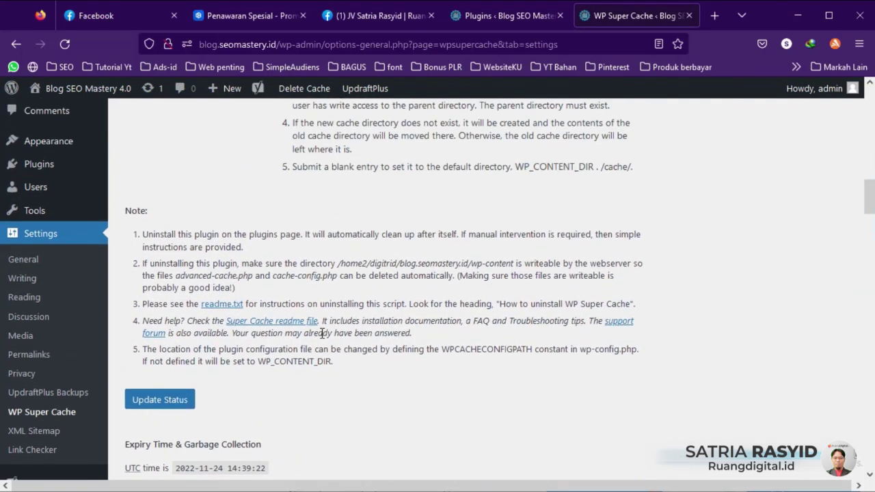
{"action": "scroll", "coordinate": [320, 336], "scroll_direction": "down", "scroll_amount": 1}
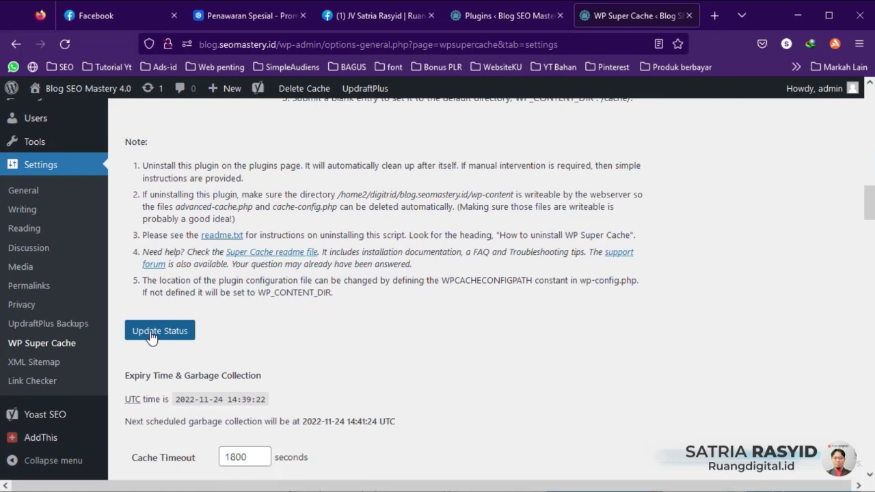
{"action": "scroll", "coordinate": [229, 311], "scroll_direction": "down", "scroll_amount": 2}
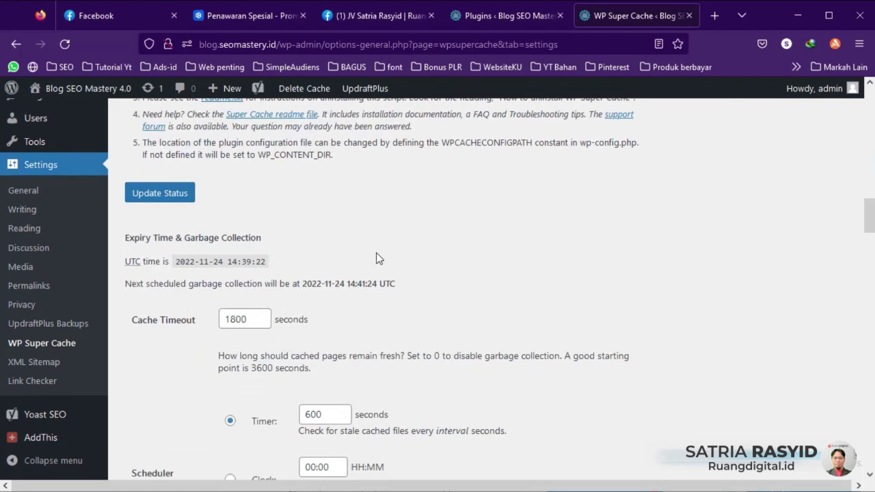
{"action": "scroll", "coordinate": [358, 236], "scroll_direction": "down", "scroll_amount": 3}
{"action": "scroll", "coordinate": [357, 236], "scroll_direction": "up", "scroll_amount": 1}
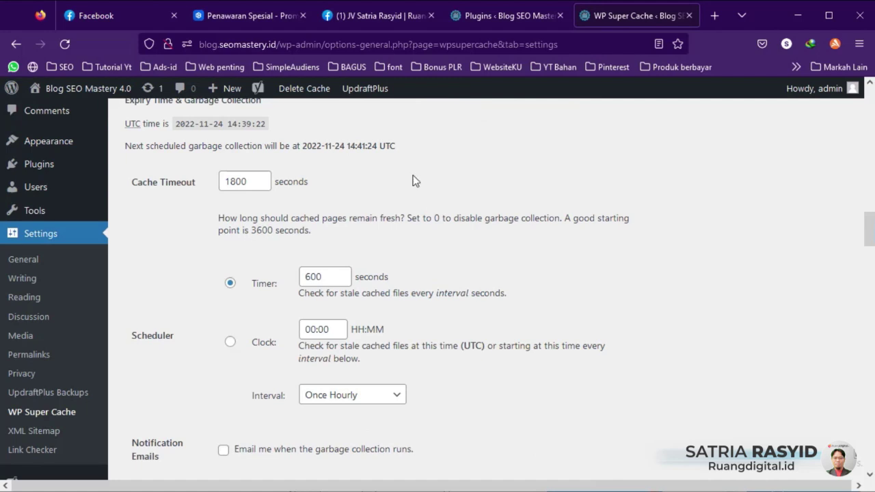
{"action": "scroll", "coordinate": [347, 269], "scroll_direction": "down", "scroll_amount": 10}
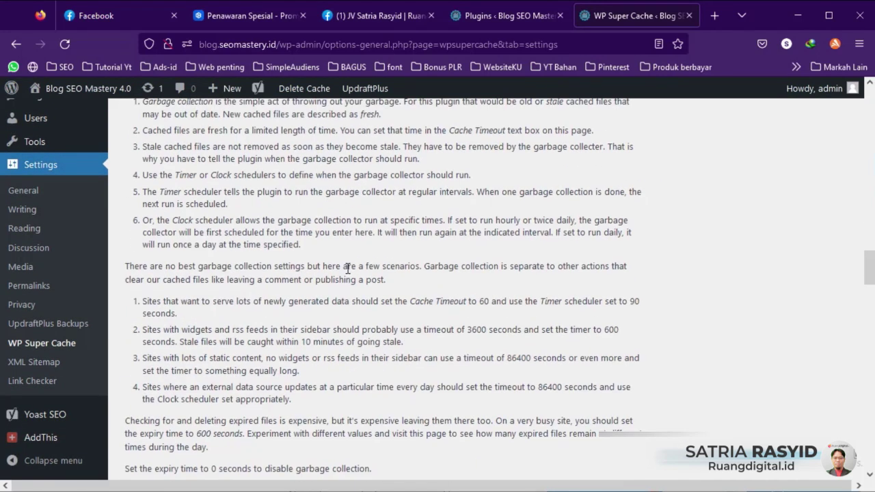
{"action": "scroll", "coordinate": [347, 269], "scroll_direction": "down", "scroll_amount": 11}
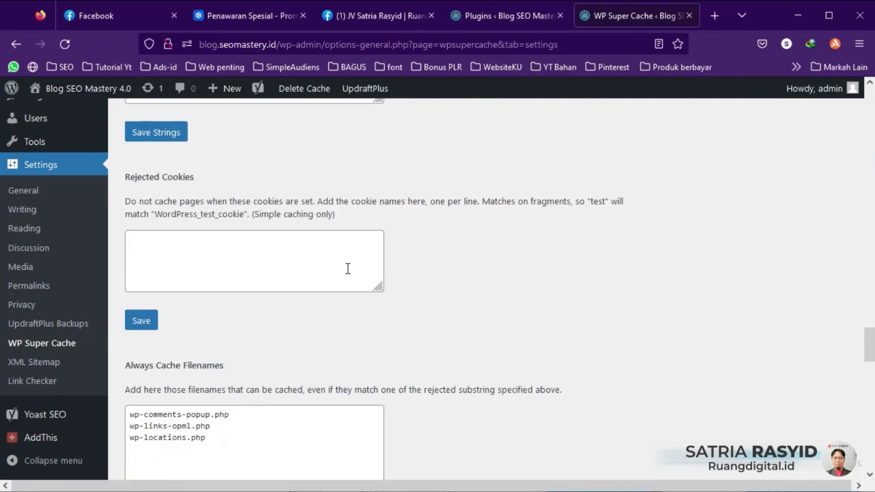
{"action": "scroll", "coordinate": [352, 286], "scroll_direction": "down", "scroll_amount": 2}
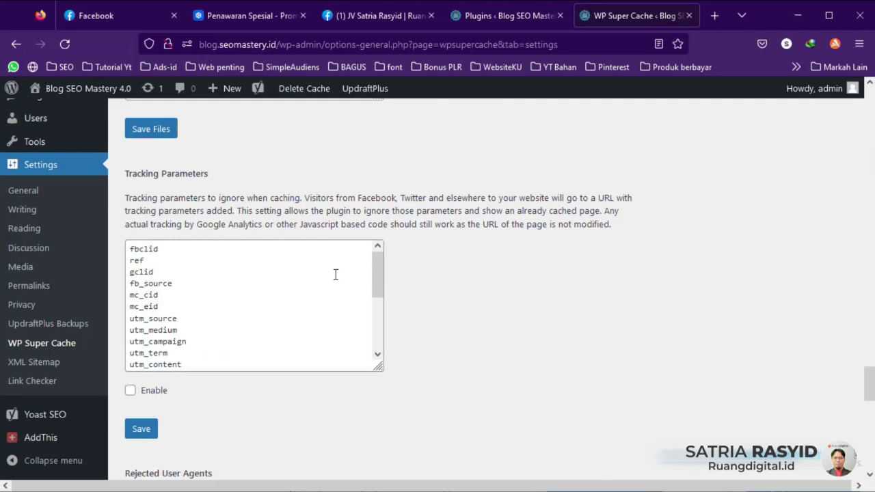
{"action": "scroll", "coordinate": [335, 274], "scroll_direction": "up", "scroll_amount": 12}
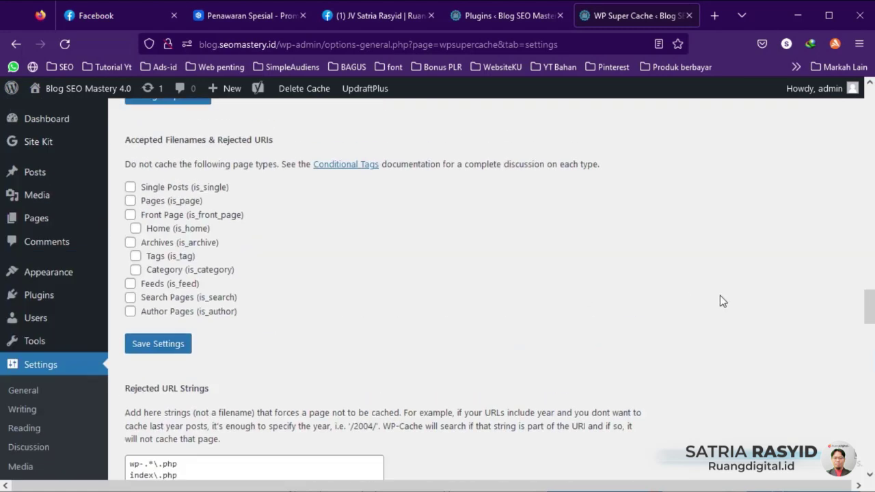
{"action": "left_click_drag", "start_coordinate": [860, 302], "coordinate": [852, 86]}
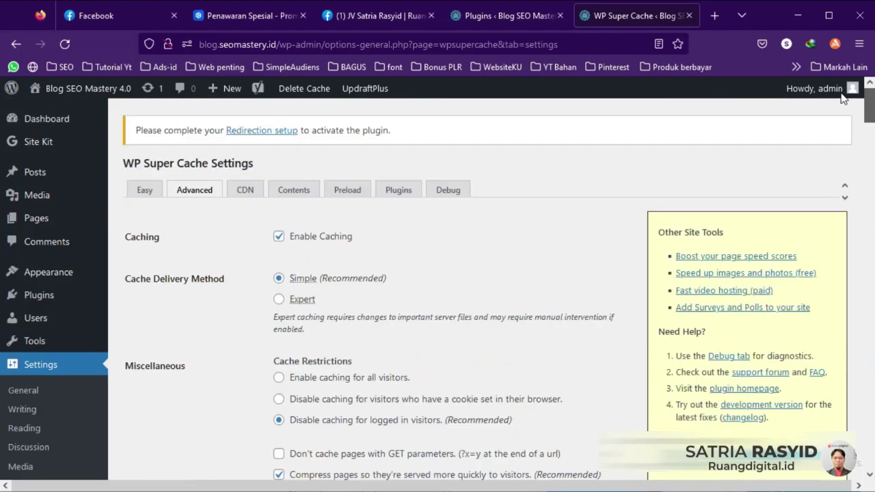
Step: Review WP Super Cache's CDN settings
{"action": "left_click", "coordinate": [244, 192]}
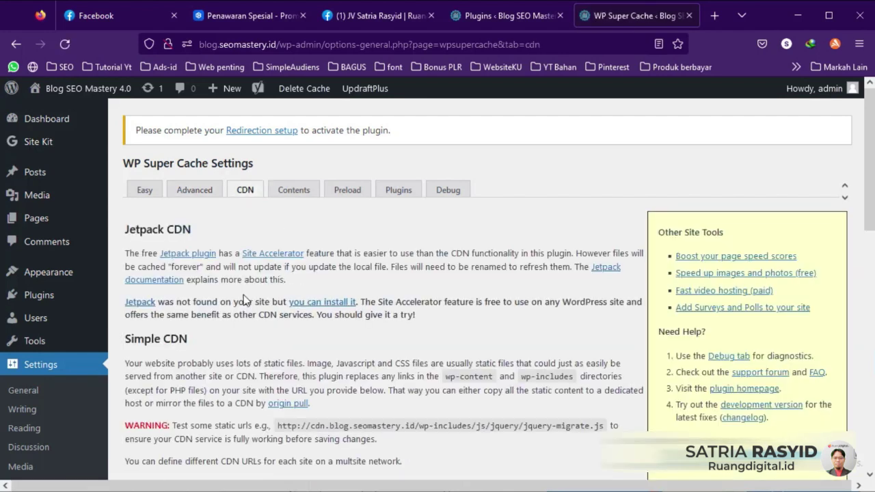
{"action": "scroll", "coordinate": [246, 303], "scroll_direction": "down", "scroll_amount": 3}
{"action": "scroll", "coordinate": [277, 365], "scroll_direction": "down", "scroll_amount": 2}
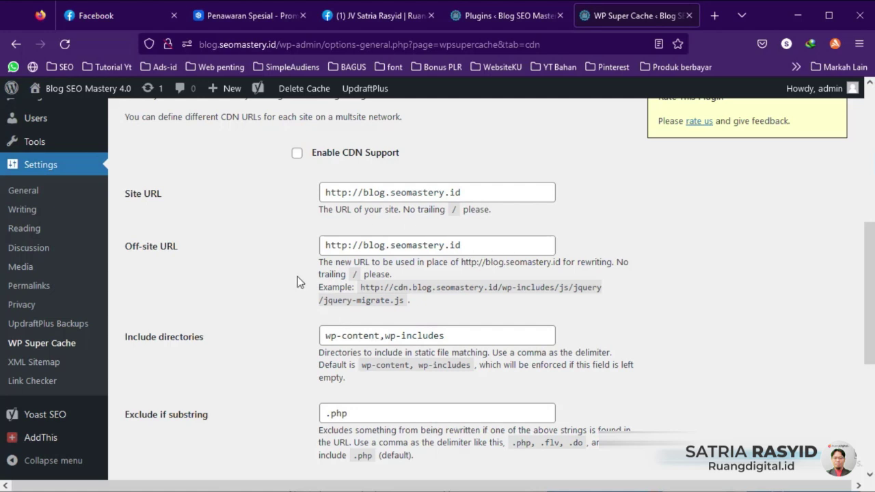
{"action": "scroll", "coordinate": [283, 263], "scroll_direction": "up", "scroll_amount": 1}
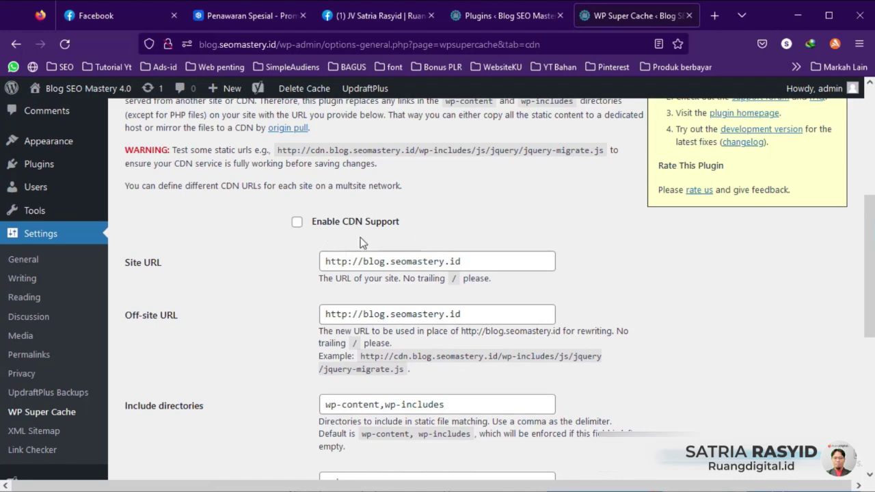
{"action": "scroll", "coordinate": [341, 249], "scroll_direction": "up", "scroll_amount": 1}
{"action": "scroll", "coordinate": [335, 254], "scroll_direction": "up", "scroll_amount": 3}
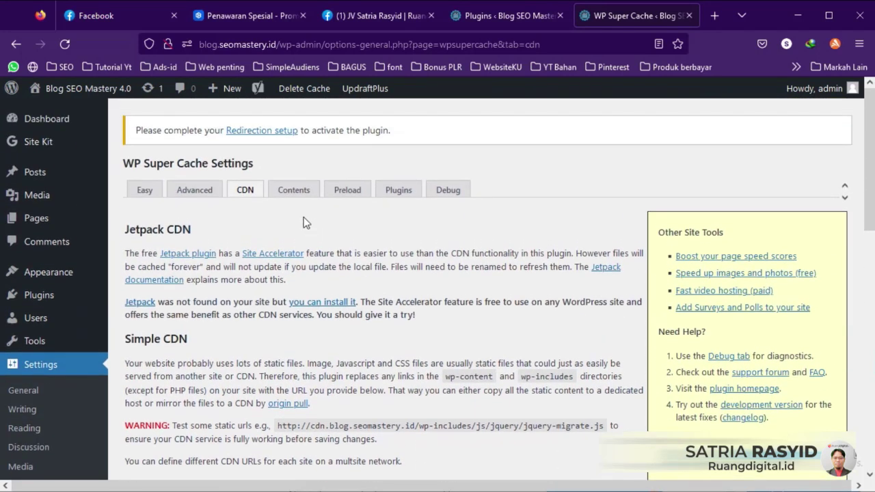
Step: Check WP Super Cache's Contents statistics and Preload settings
{"action": "left_click", "coordinate": [299, 191]}
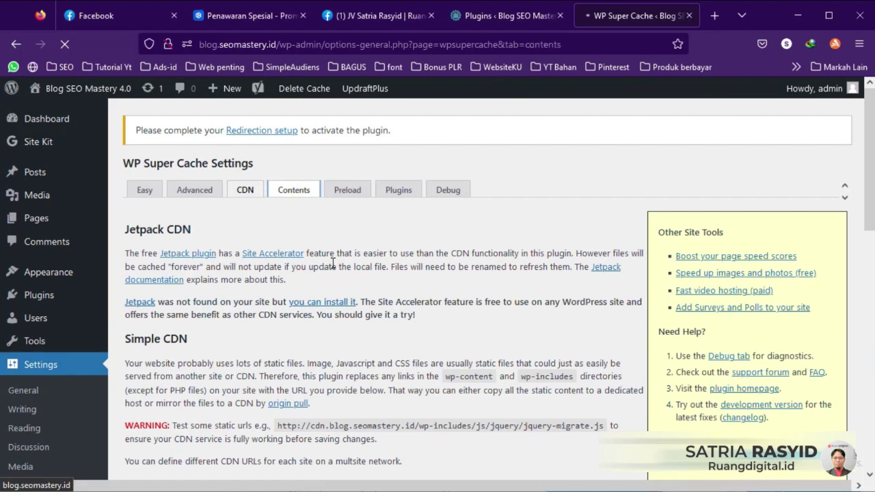
{"action": "scroll", "coordinate": [332, 263], "scroll_direction": "down", "scroll_amount": 3}
{"action": "scroll", "coordinate": [332, 263], "scroll_direction": "up", "scroll_amount": 3}
{"action": "scroll", "coordinate": [332, 262], "scroll_direction": "up", "scroll_amount": 1}
{"action": "left_click", "coordinate": [347, 191]}
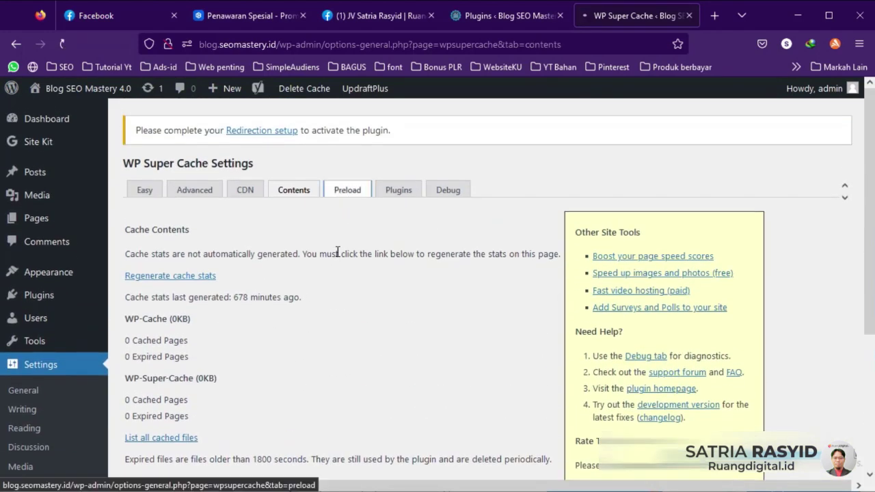
{"action": "scroll", "coordinate": [369, 279], "scroll_direction": "down", "scroll_amount": 2}
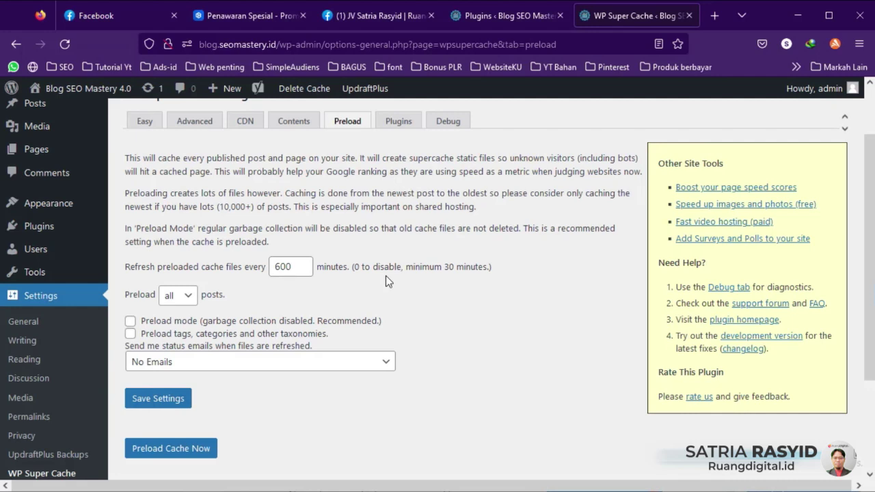
Step: Review WP Super Cache's Plugins and Debug settings
{"action": "left_click", "coordinate": [393, 125]}
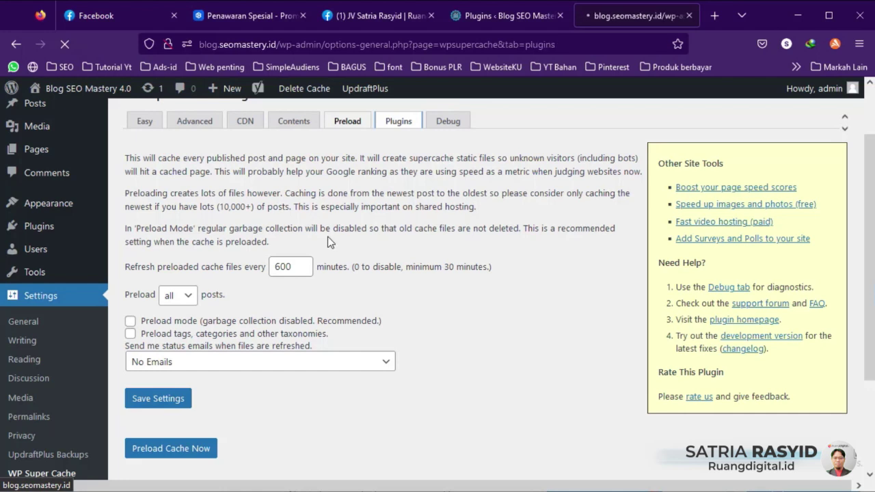
{"action": "scroll", "coordinate": [386, 239], "scroll_direction": "down", "scroll_amount": 4}
{"action": "scroll", "coordinate": [219, 203], "scroll_direction": "up", "scroll_amount": 1}
{"action": "scroll", "coordinate": [194, 275], "scroll_direction": "down", "scroll_amount": 1}
{"action": "scroll", "coordinate": [194, 275], "scroll_direction": "down", "scroll_amount": 2}
{"action": "scroll", "coordinate": [225, 294], "scroll_direction": "up", "scroll_amount": 6}
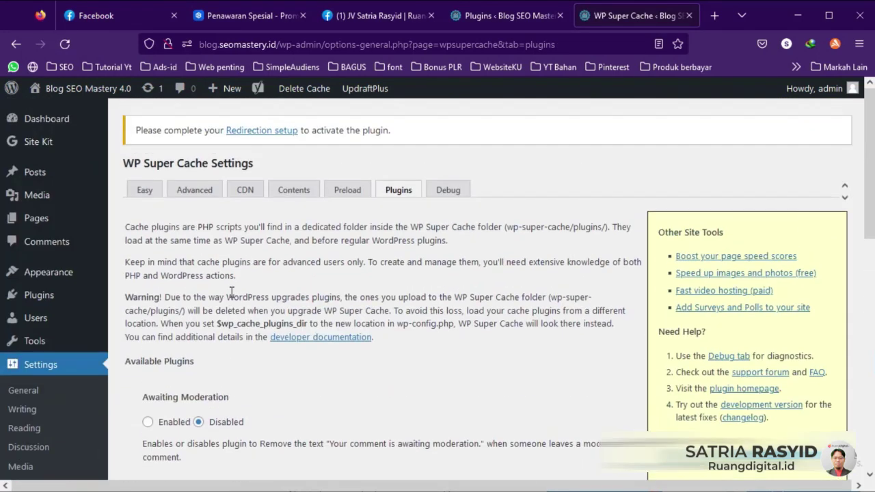
{"action": "left_click", "coordinate": [449, 192]}
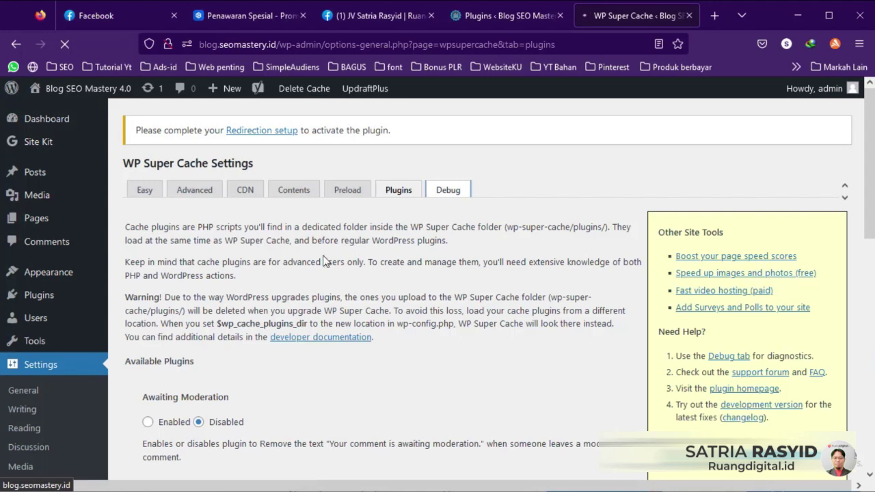
{"action": "scroll", "coordinate": [308, 281], "scroll_direction": "down", "scroll_amount": 3}
{"action": "scroll", "coordinate": [309, 285], "scroll_direction": "up", "scroll_amount": 3}
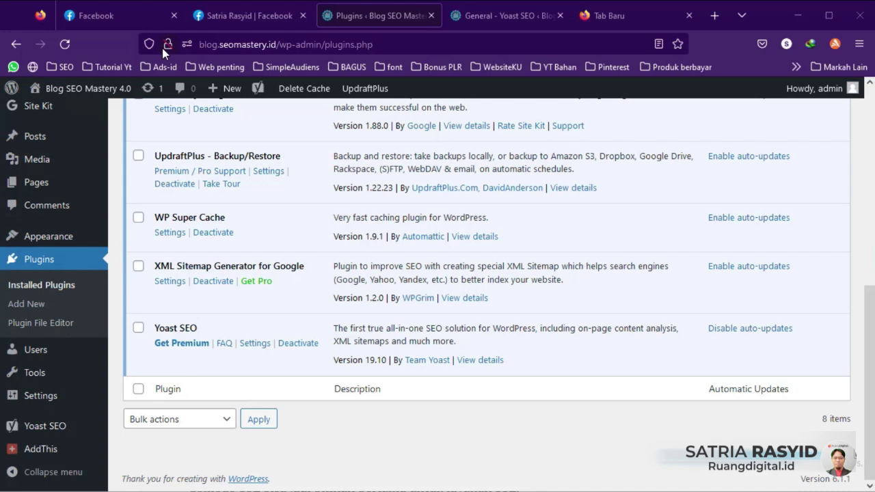
Step: Copy the plugins page URL from Firefox and paste it into a Notepad note
{"action": "left_click", "coordinate": [228, 44]}
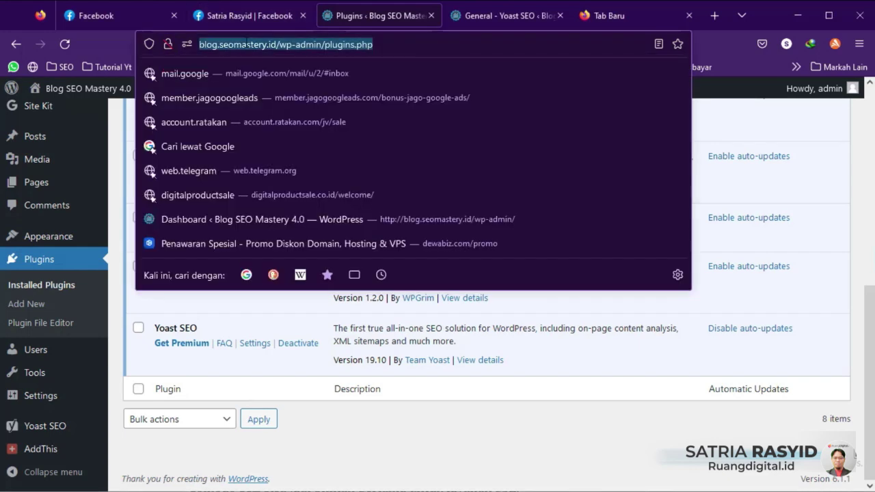
{"action": "left_click", "coordinate": [246, 43]}
{"action": "double_click", "coordinate": [352, 43]}
{"action": "key", "text": "ctrl+c"}
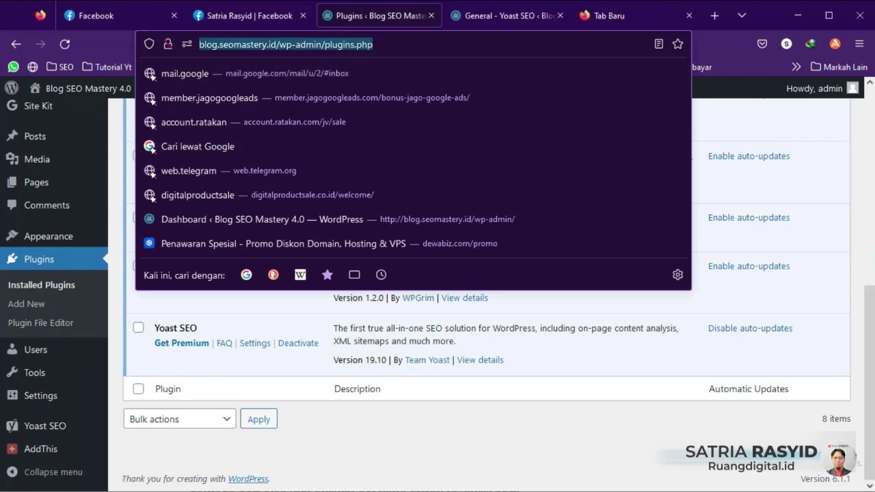
{"action": "left_click", "coordinate": [390, 478]}
{"action": "key", "text": "alt+Tab"}
{"action": "key", "text": "ctrl+v"}
Step: Change the pasted address from http to https and minimize Notepad
{"action": "left_click", "coordinate": [481, 58]}
{"action": "left_click_drag", "start_coordinate": [480, 57], "coordinate": [460, 60]}
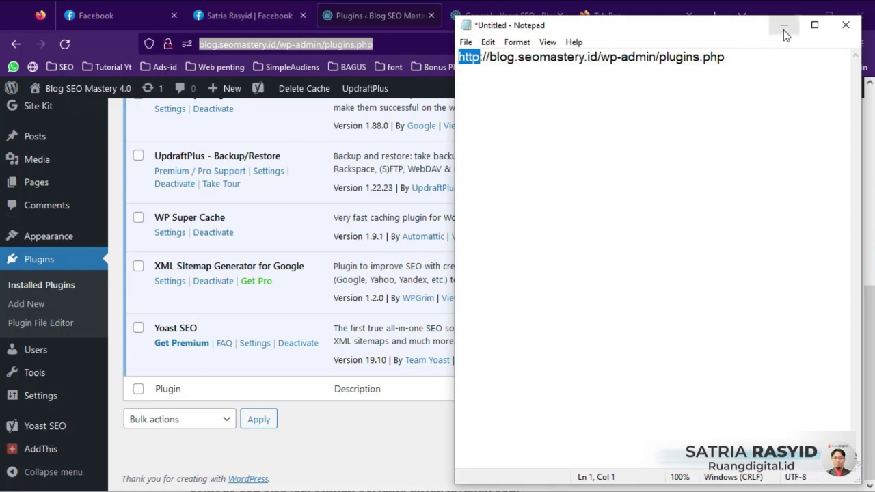
{"action": "left_click", "coordinate": [480, 57]}
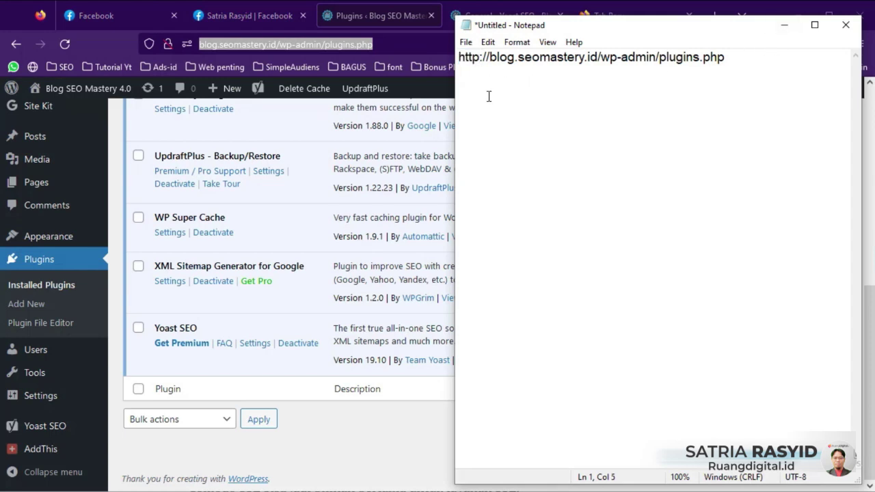
{"action": "type", "text": "s"}
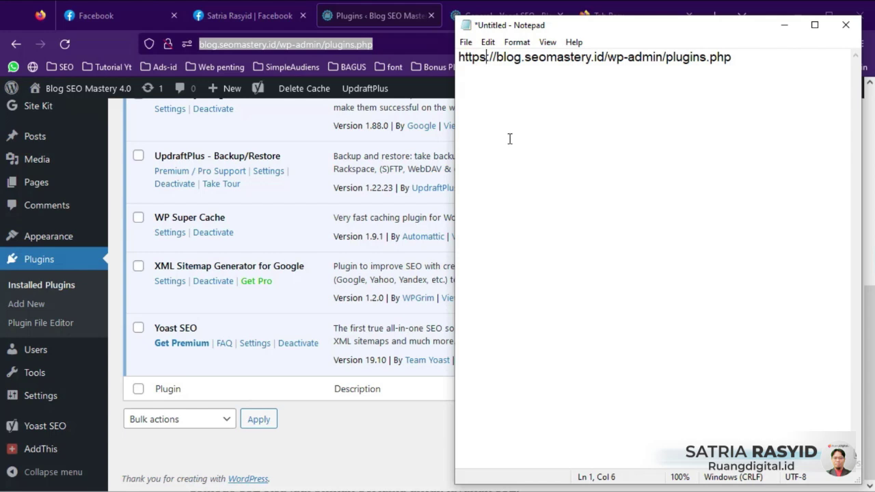
{"action": "left_click", "coordinate": [375, 432]}
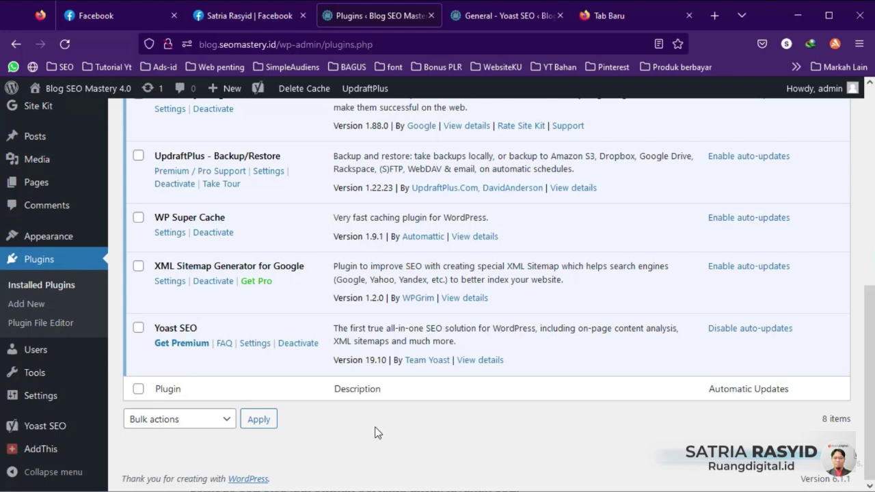
Step: Search the installed plugins for 'realy simple ssl', which finds no matches
{"action": "scroll", "coordinate": [375, 430], "scroll_direction": "up", "scroll_amount": 8}
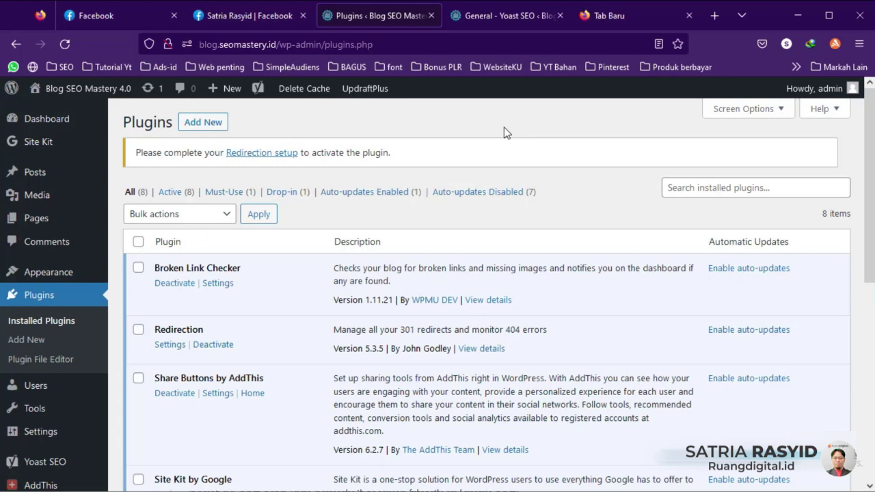
{"action": "left_click", "coordinate": [699, 189]}
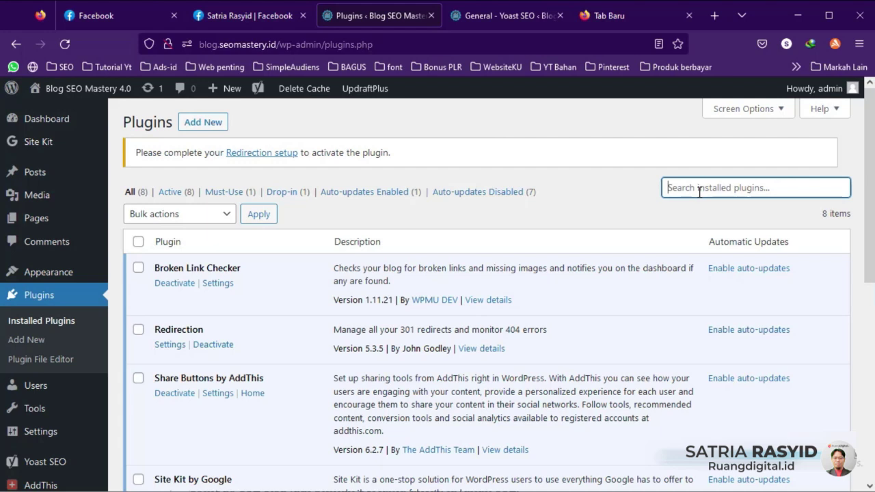
{"action": "key", "text": "Return"}
{"action": "type", "text": "realy sim"}
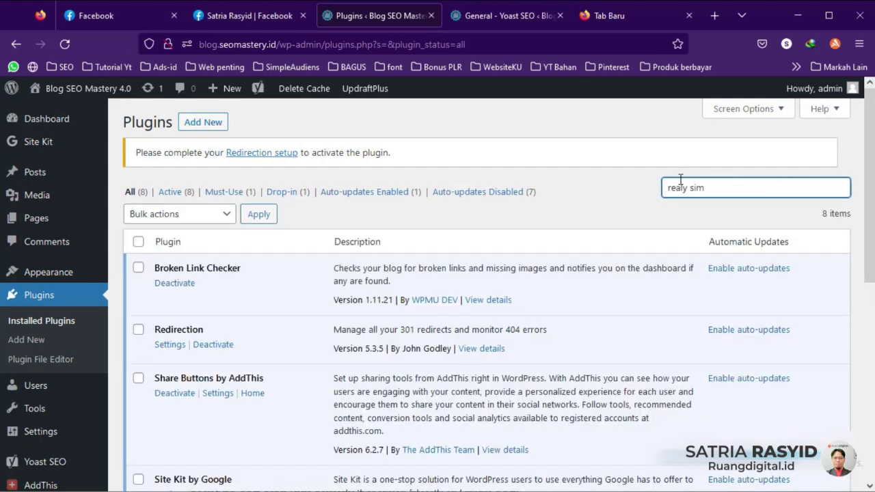
{"action": "type", "text": "ple ssl"}
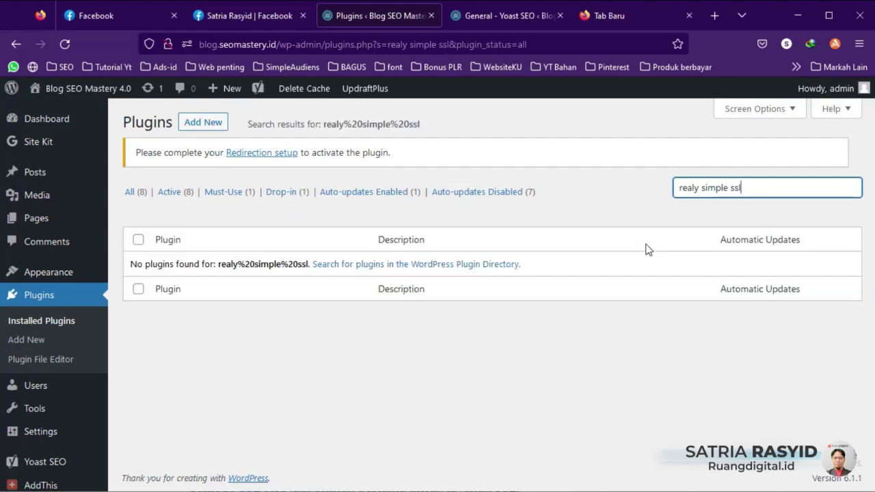
Step: Search the plugin directory for 'really simple ssl', then install and activate Really Simple SSL
{"action": "left_click", "coordinate": [203, 123]}
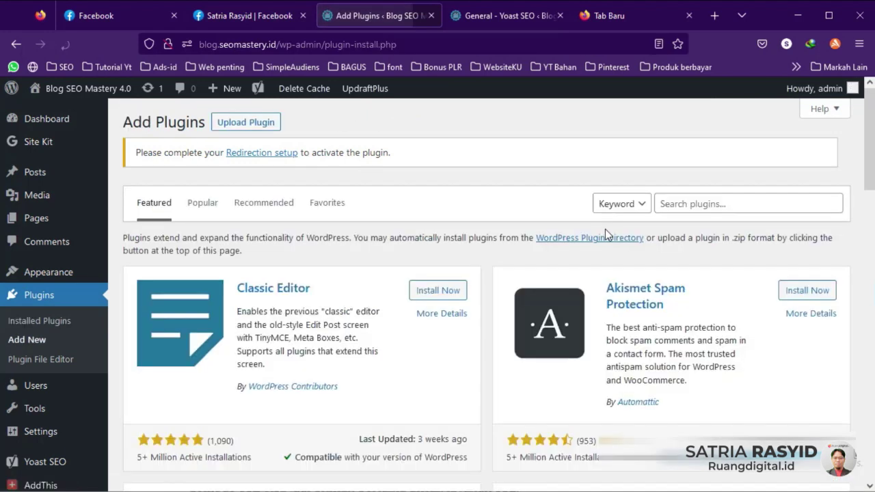
{"action": "left_click", "coordinate": [690, 202]}
{"action": "type", "text": "really simple ssl"}
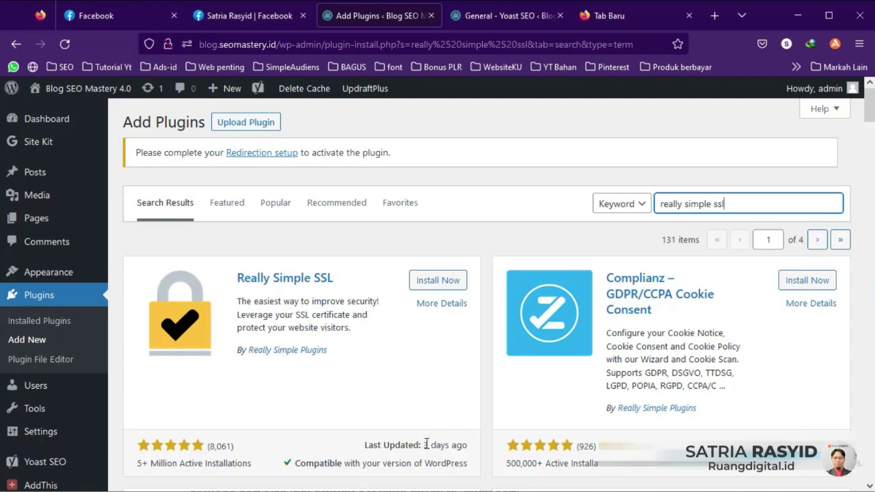
{"action": "left_click_drag", "start_coordinate": [426, 444], "coordinate": [437, 401]}
{"action": "left_click", "coordinate": [425, 377]}
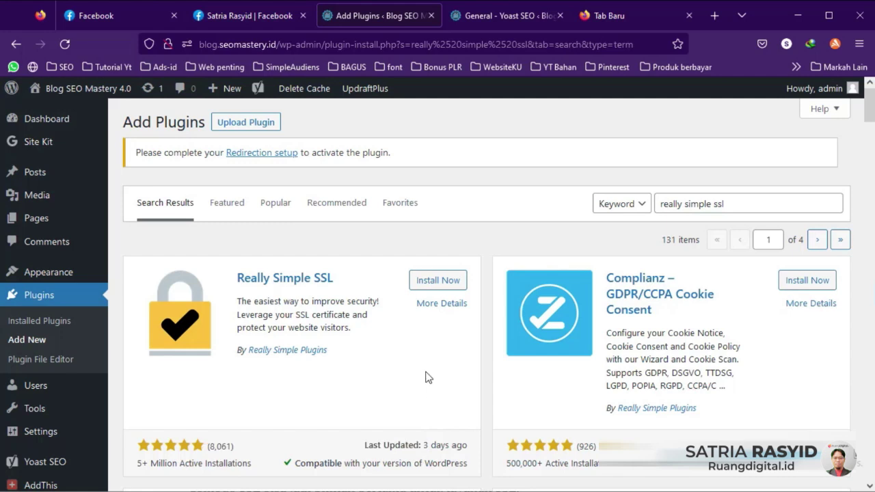
{"action": "left_click", "coordinate": [425, 280]}
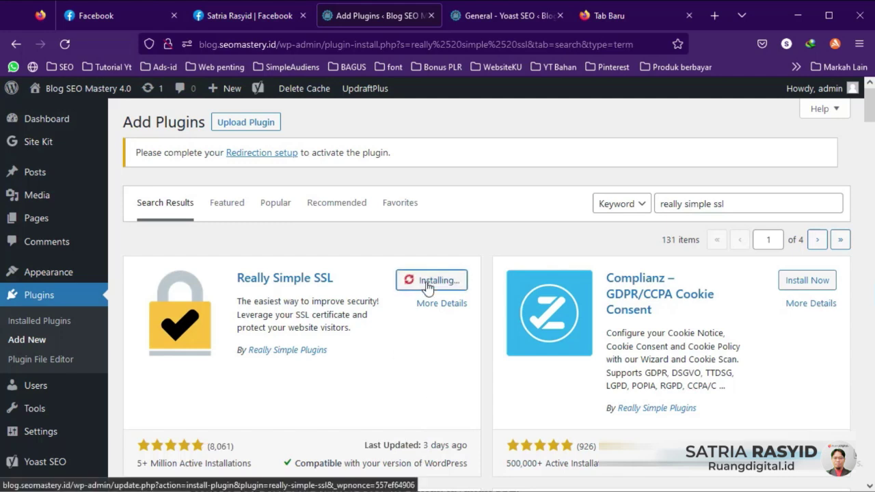
{"action": "left_click", "coordinate": [444, 281]}
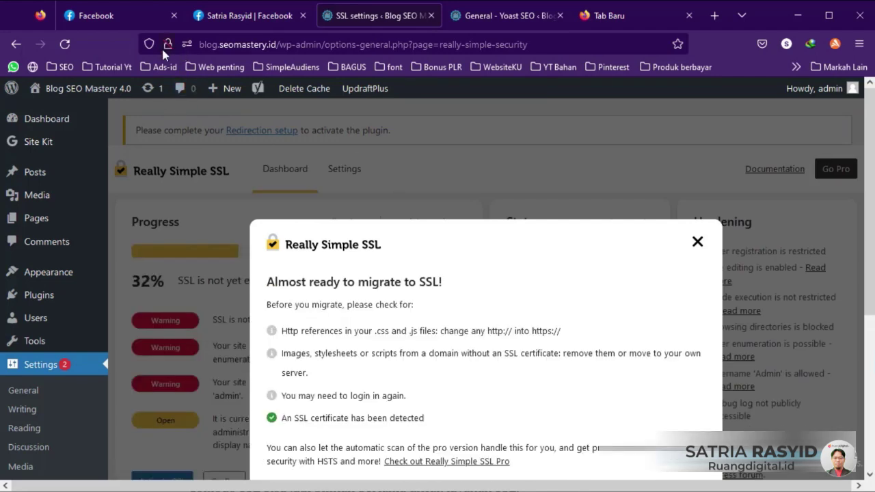
Step: Look over the Really Simple SSL migration prompt, then switch to the Niagahoster SSL article window
{"action": "scroll", "coordinate": [431, 327], "scroll_direction": "down", "scroll_amount": 2}
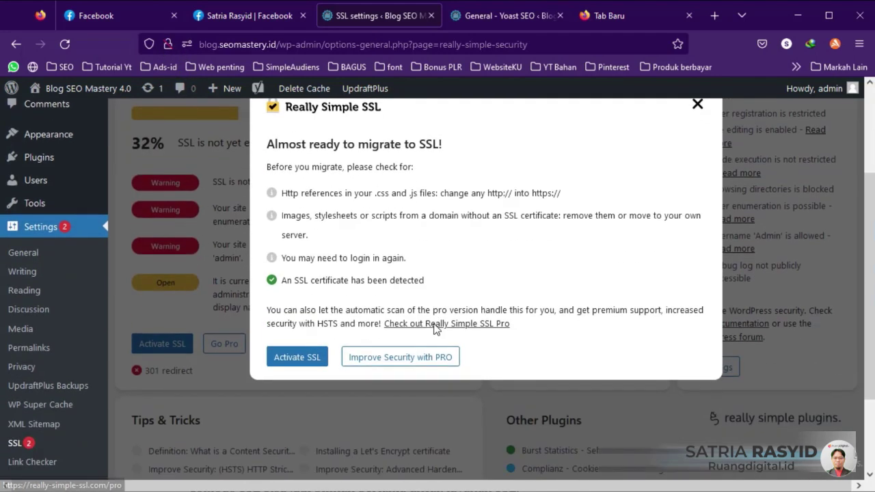
{"action": "scroll", "coordinate": [424, 332], "scroll_direction": "up", "scroll_amount": 1}
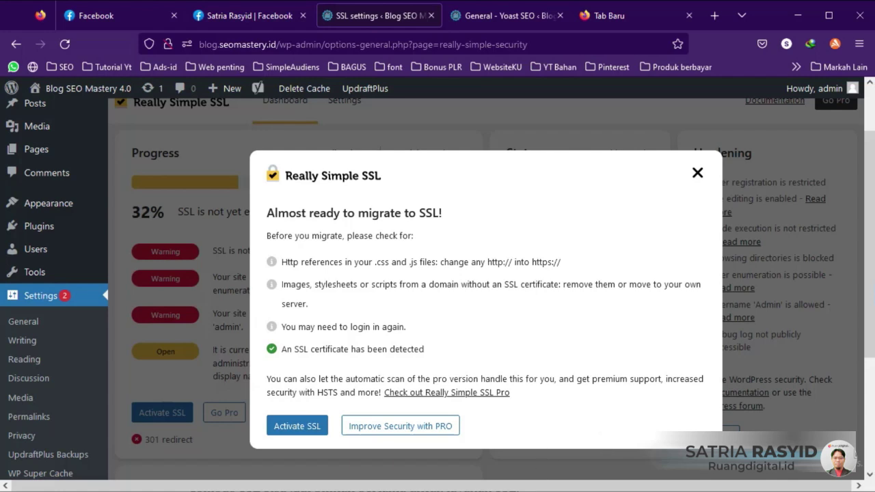
{"action": "key", "text": "alt+Tab"}
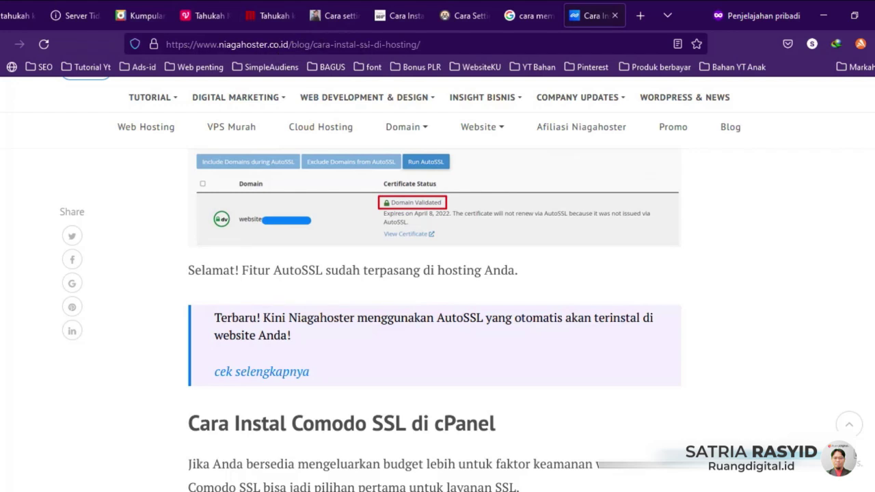
Step: Scroll through the Niagahoster blog article to read the AutoSSL installation steps
{"action": "scroll", "coordinate": [555, 308], "scroll_direction": "up", "scroll_amount": 4}
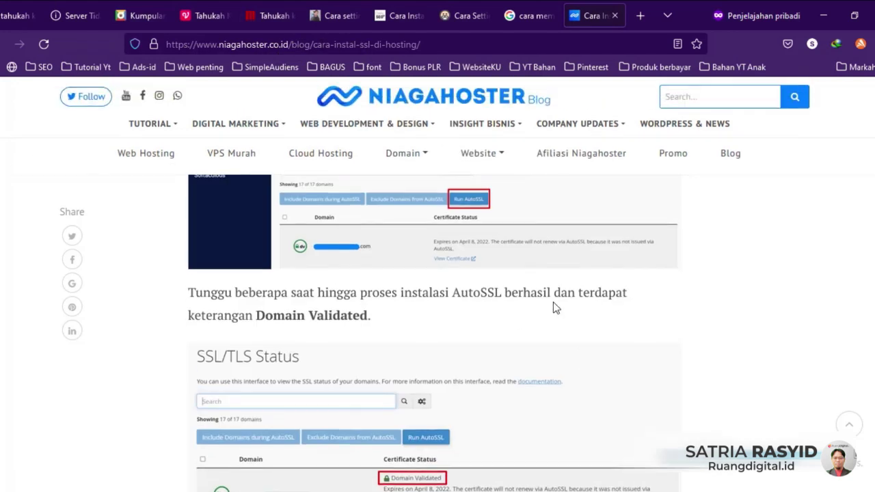
{"action": "scroll", "coordinate": [555, 308], "scroll_direction": "up", "scroll_amount": 6}
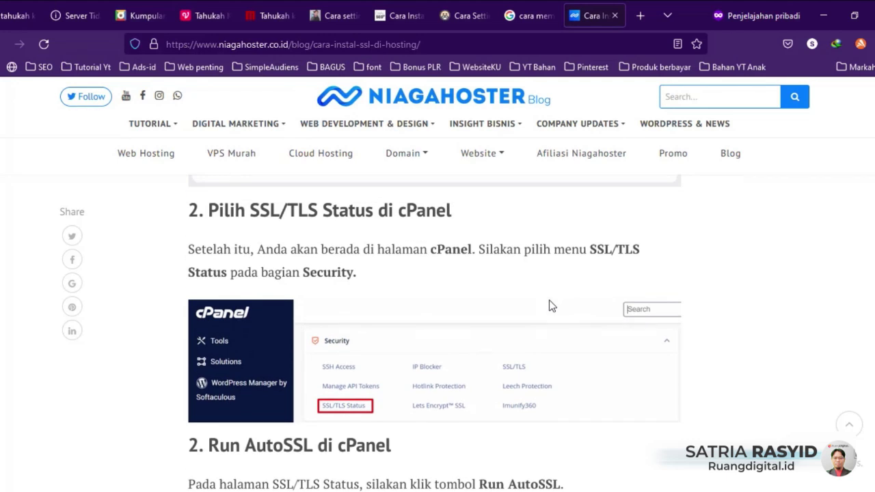
{"action": "scroll", "coordinate": [552, 306], "scroll_direction": "down", "scroll_amount": 4}
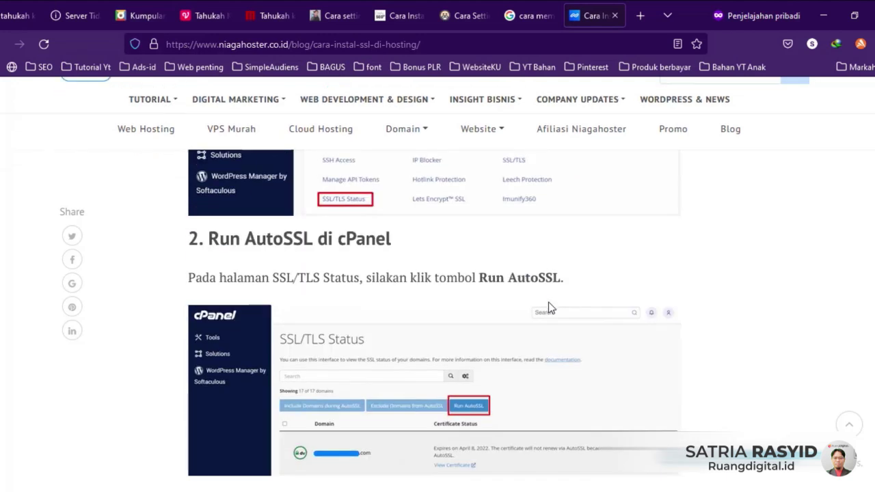
{"action": "scroll", "coordinate": [439, 341], "scroll_direction": "up", "scroll_amount": 8}
{"action": "scroll", "coordinate": [380, 346], "scroll_direction": "up", "scroll_amount": 4}
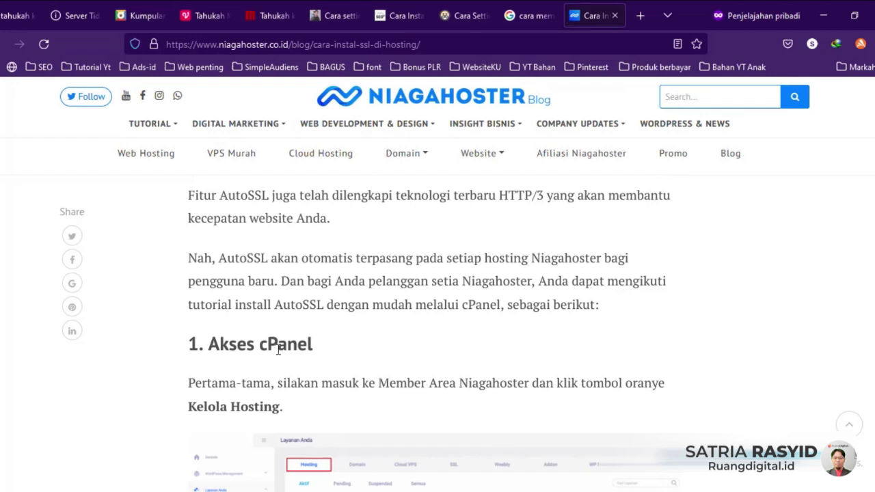
{"action": "scroll", "coordinate": [353, 344], "scroll_direction": "down", "scroll_amount": 5}
{"action": "scroll", "coordinate": [352, 344], "scroll_direction": "down", "scroll_amount": 10}
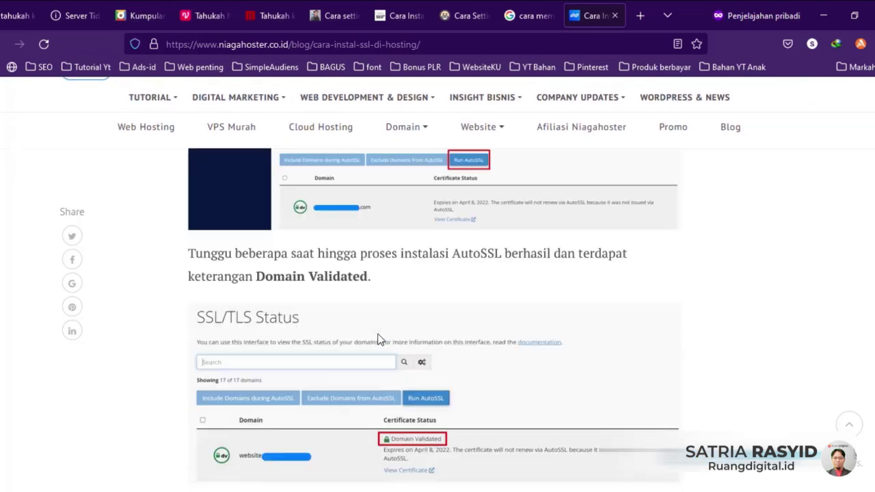
{"action": "scroll", "coordinate": [379, 339], "scroll_direction": "down", "scroll_amount": 3}
{"action": "scroll", "coordinate": [374, 348], "scroll_direction": "up", "scroll_amount": 8}
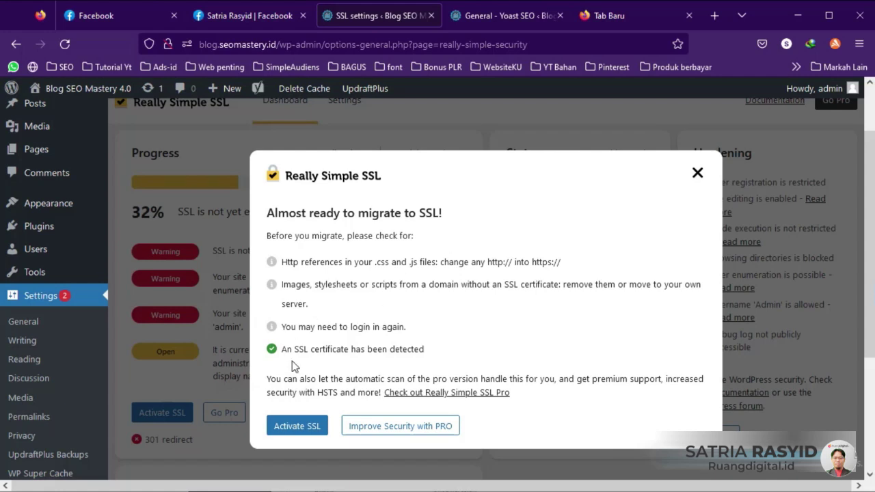
Step: Activate SSL in Really Simple SSL, leave the page, and sign back in over https
{"action": "left_click", "coordinate": [299, 429]}
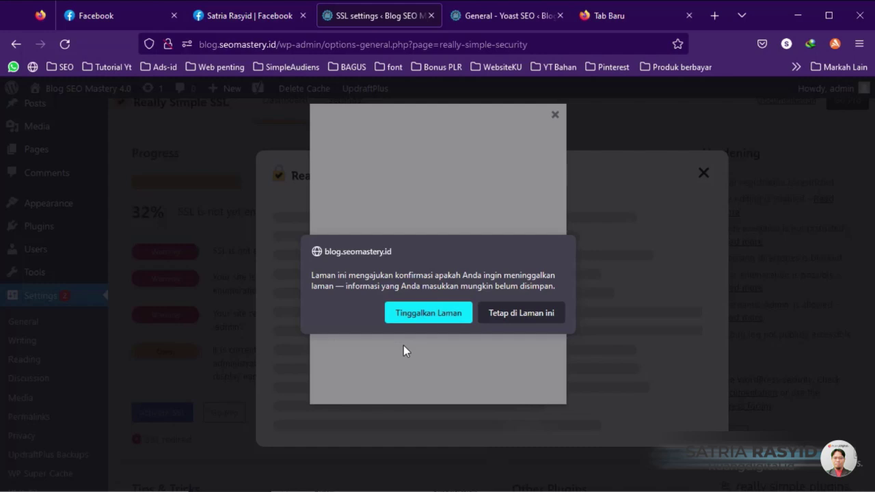
{"action": "left_click", "coordinate": [428, 312]}
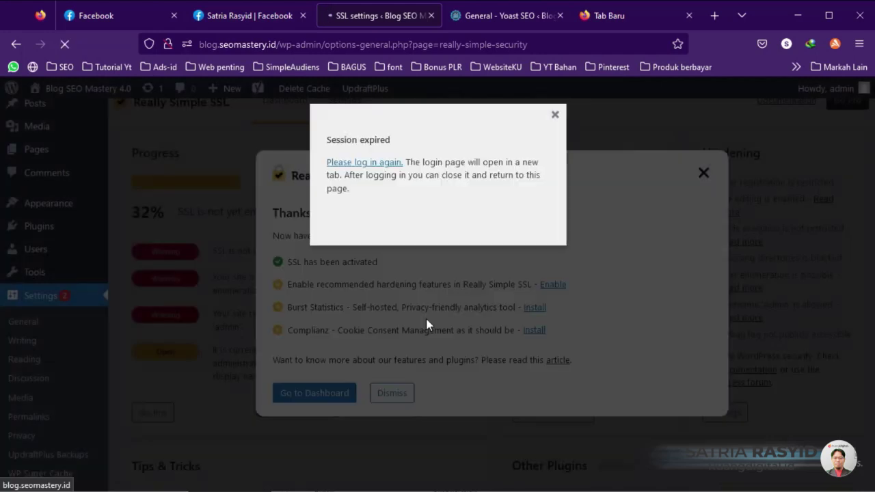
{"action": "left_click", "coordinate": [374, 169]}
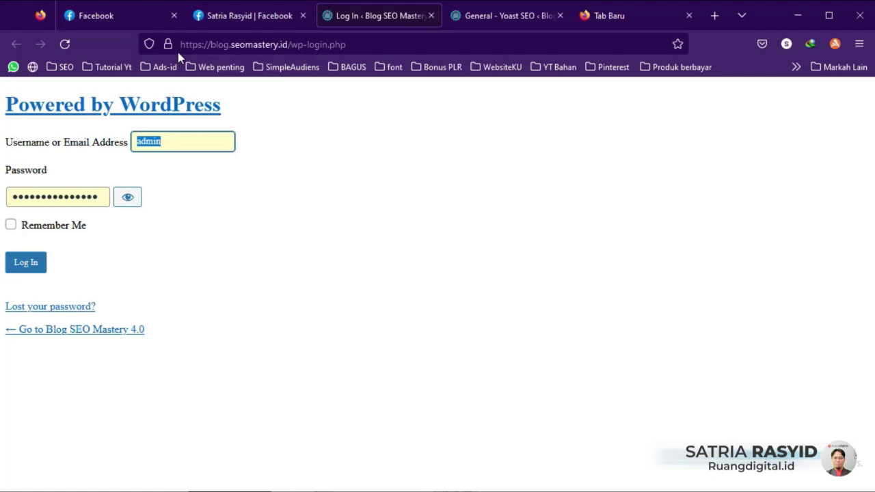
{"action": "left_click", "coordinate": [33, 262]}
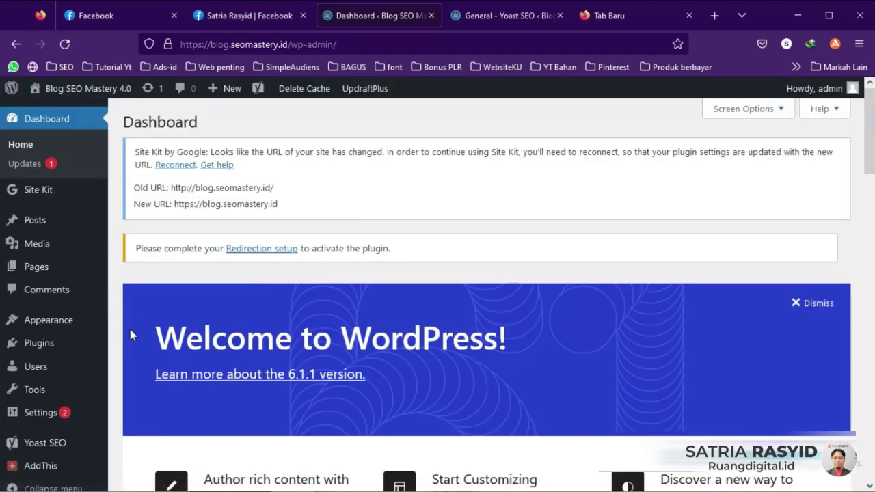
Step: In Settings > SSL, enable the recommended hardening features and dismiss the update notice
{"action": "mouse_move", "coordinate": [51, 414]}
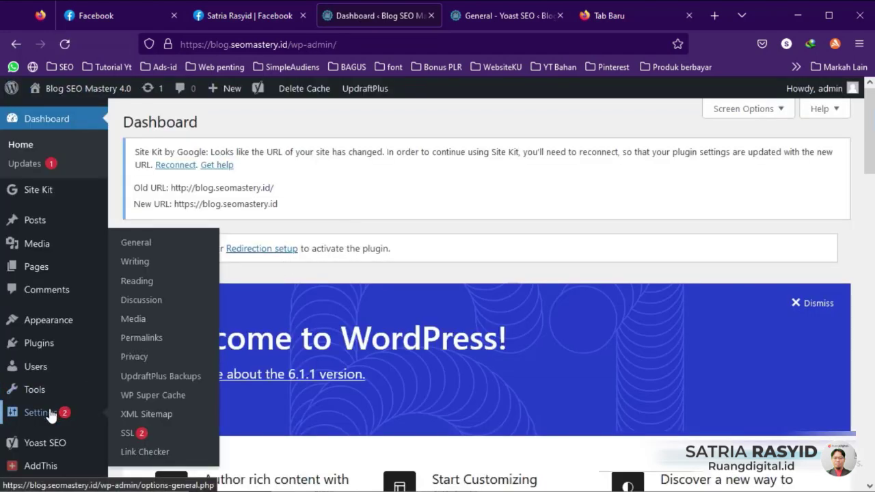
{"action": "left_click", "coordinate": [127, 433]}
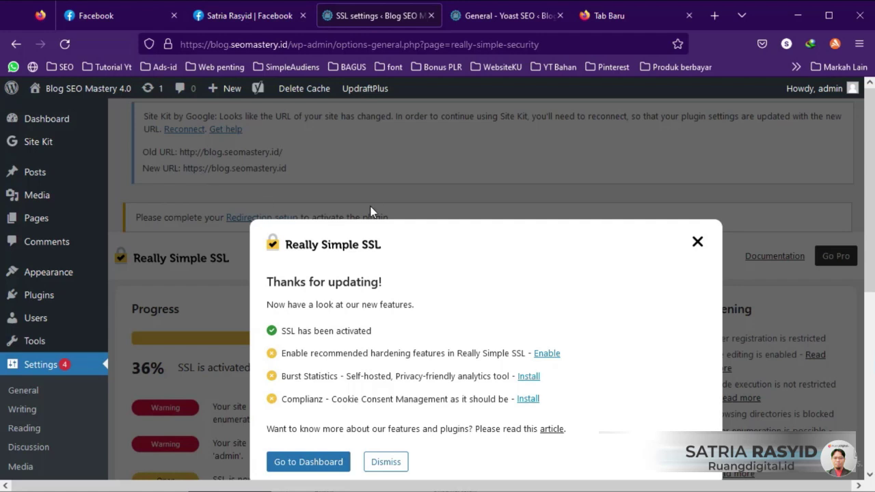
{"action": "scroll", "coordinate": [445, 265], "scroll_direction": "down", "scroll_amount": 3}
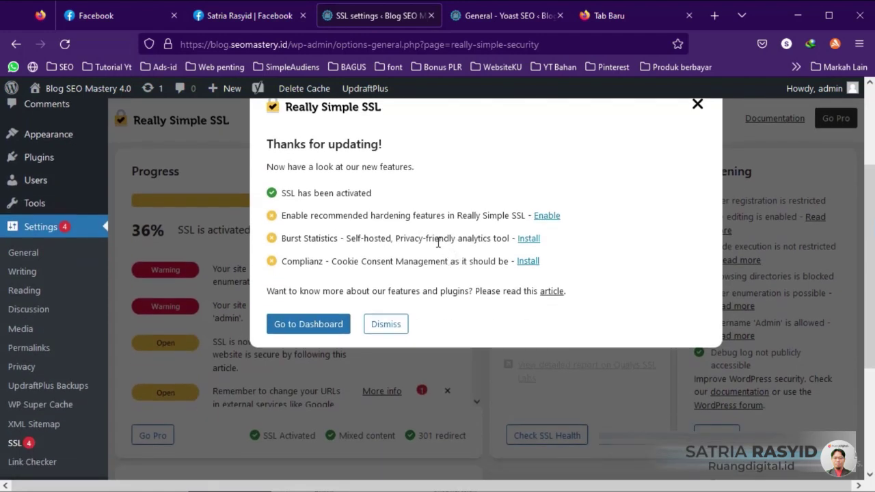
{"action": "scroll", "coordinate": [506, 277], "scroll_direction": "up", "scroll_amount": 2}
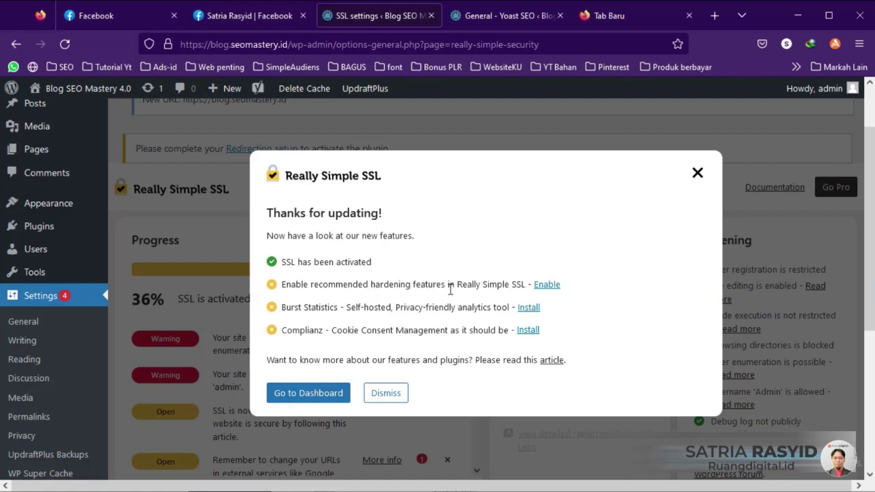
{"action": "left_click", "coordinate": [546, 285]}
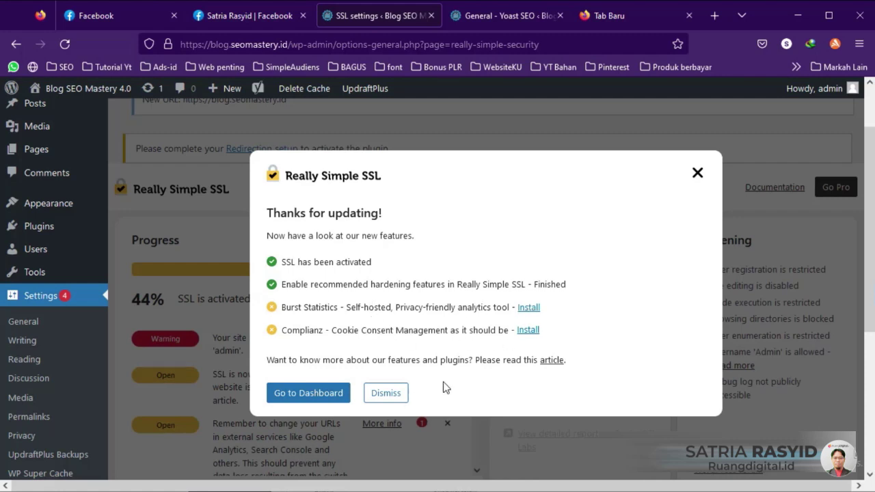
{"action": "left_click", "coordinate": [385, 393]}
{"action": "scroll", "coordinate": [556, 319], "scroll_direction": "down", "scroll_amount": 2}
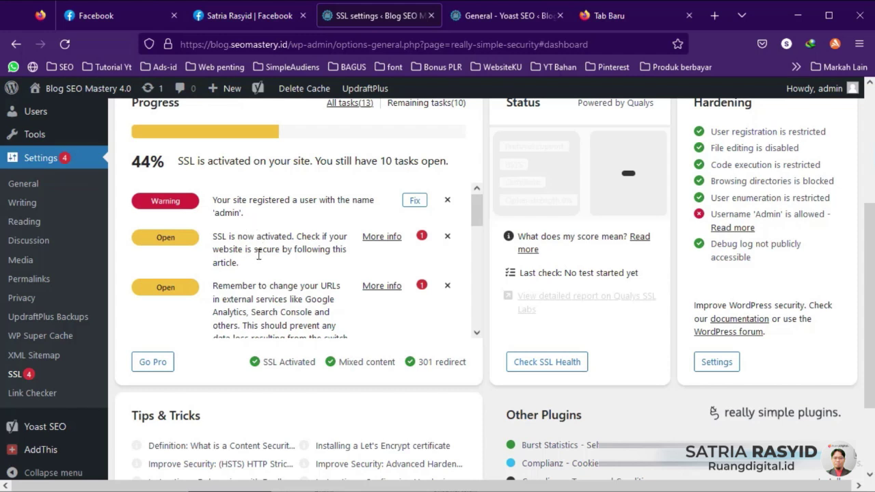
{"action": "scroll", "coordinate": [250, 260], "scroll_direction": "down", "scroll_amount": 5}
{"action": "scroll", "coordinate": [258, 258], "scroll_direction": "up", "scroll_amount": 3}
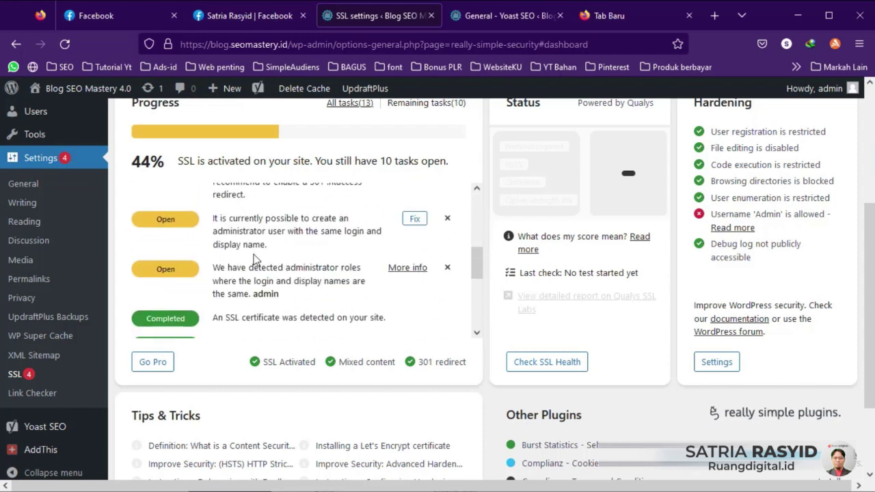
{"action": "scroll", "coordinate": [249, 256], "scroll_direction": "down", "scroll_amount": 6}
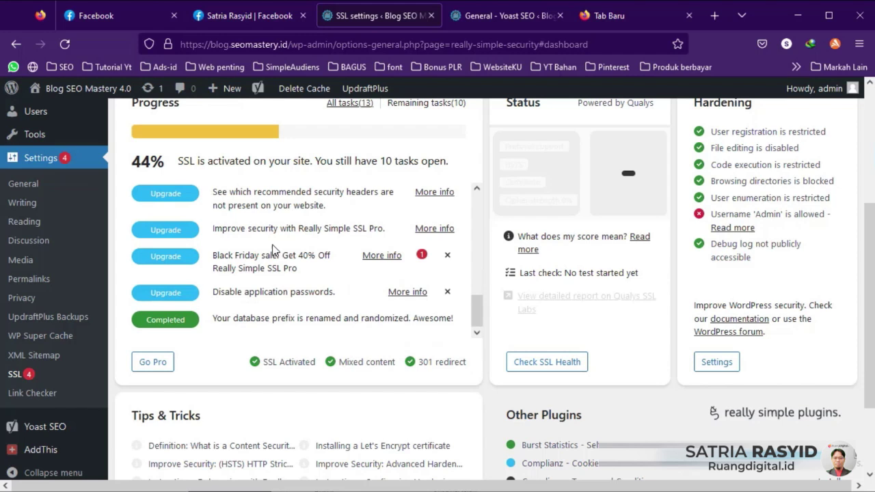
{"action": "scroll", "coordinate": [277, 260], "scroll_direction": "up", "scroll_amount": 5}
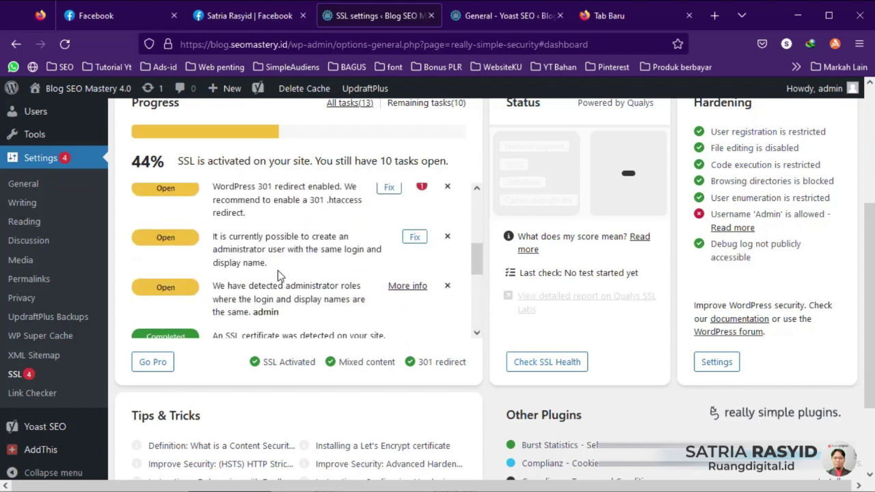